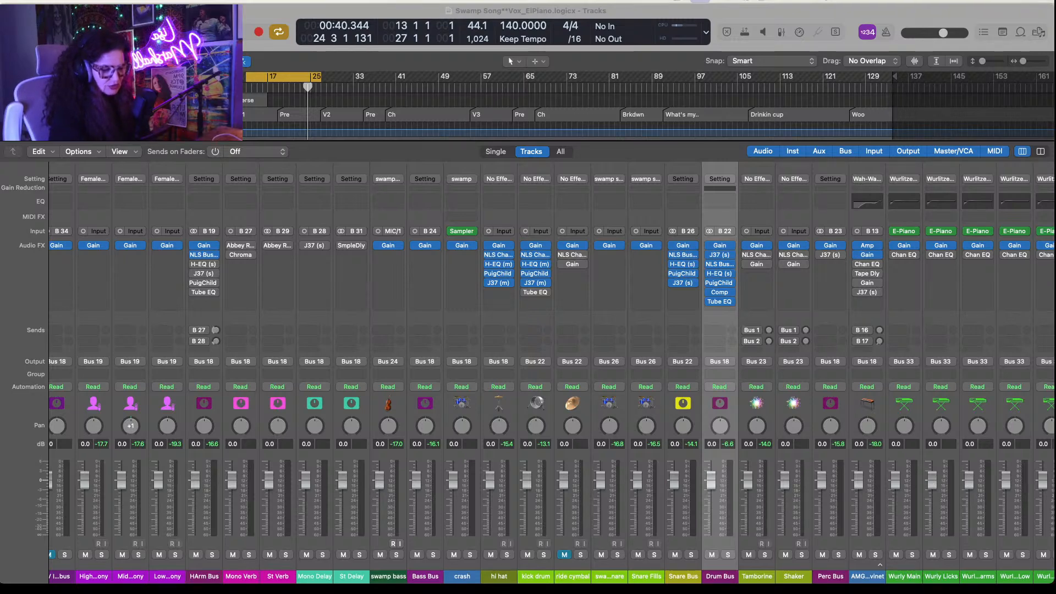
Step: Switch to the browser showing The Stax Style Mixing Manual and place its window beside the mixer's Drum Bus channel
key(super+Tab)
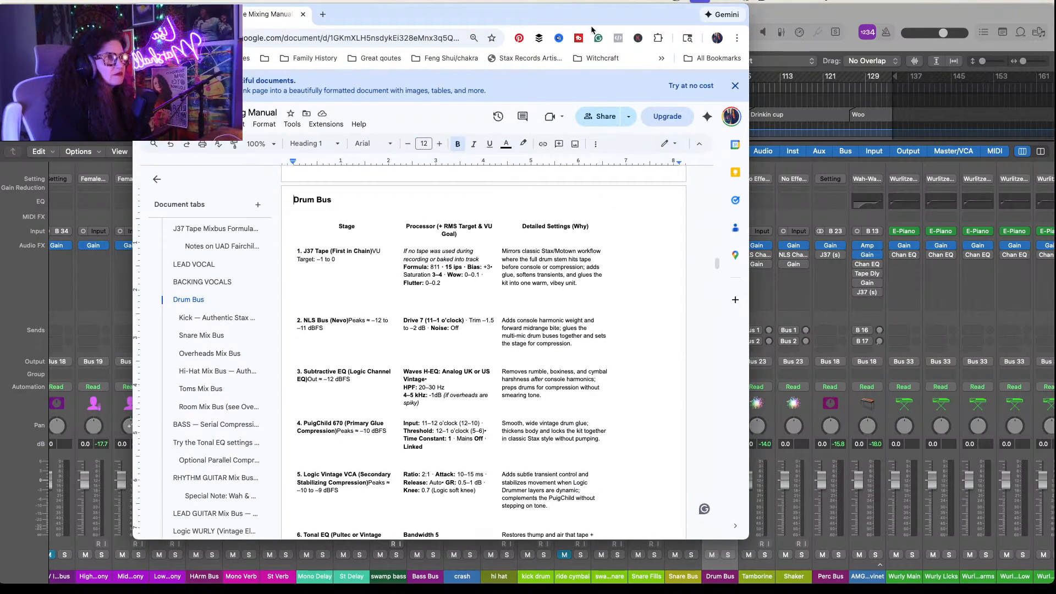
drag(590, 12, 769, 21)
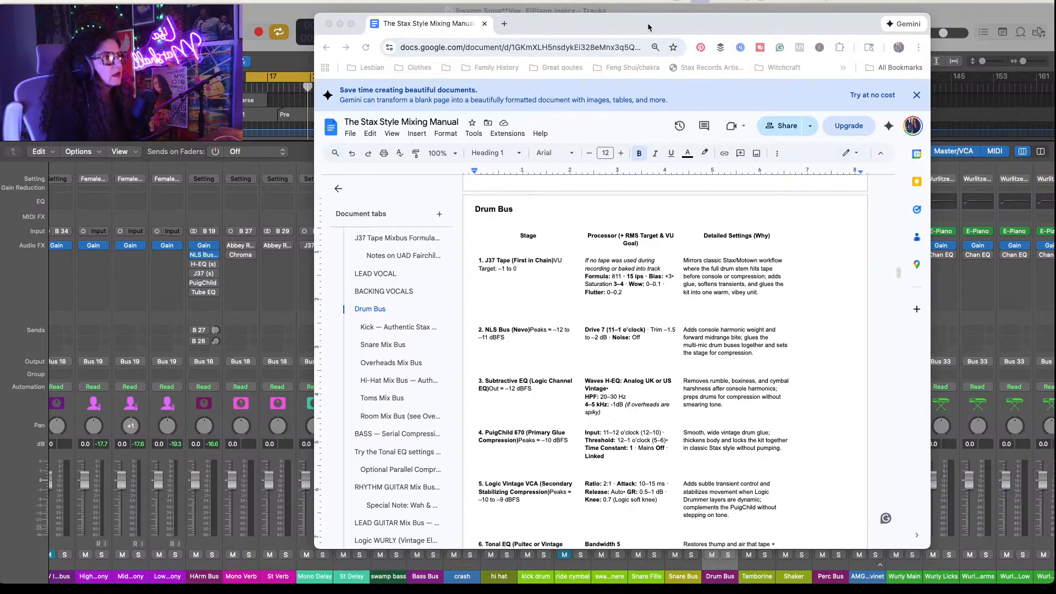
click(663, 29)
drag(664, 29, 797, 22)
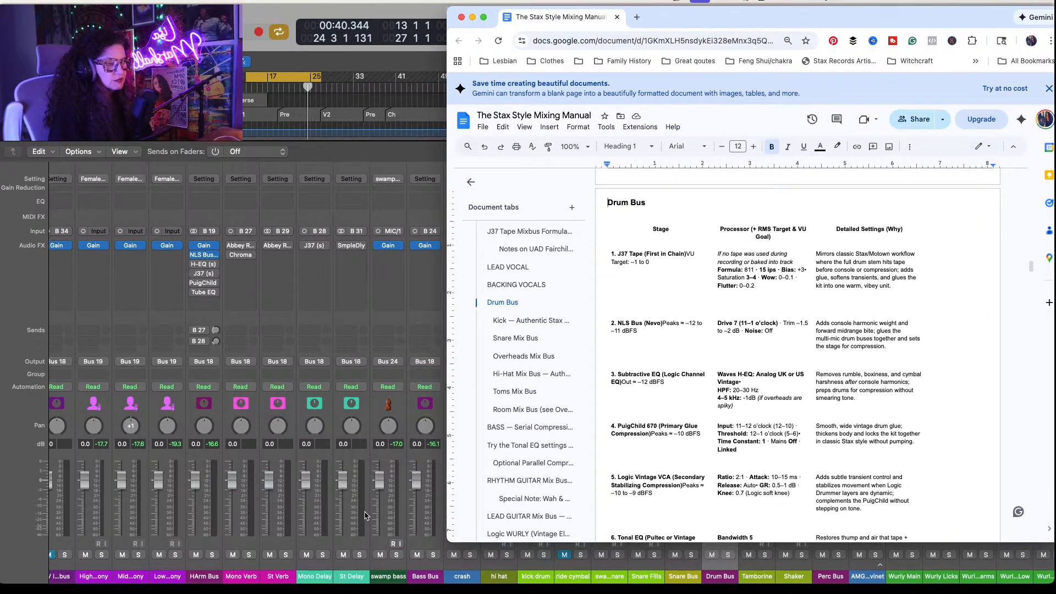
scroll(409, 476, right, 2)
scroll(409, 476, right, 10)
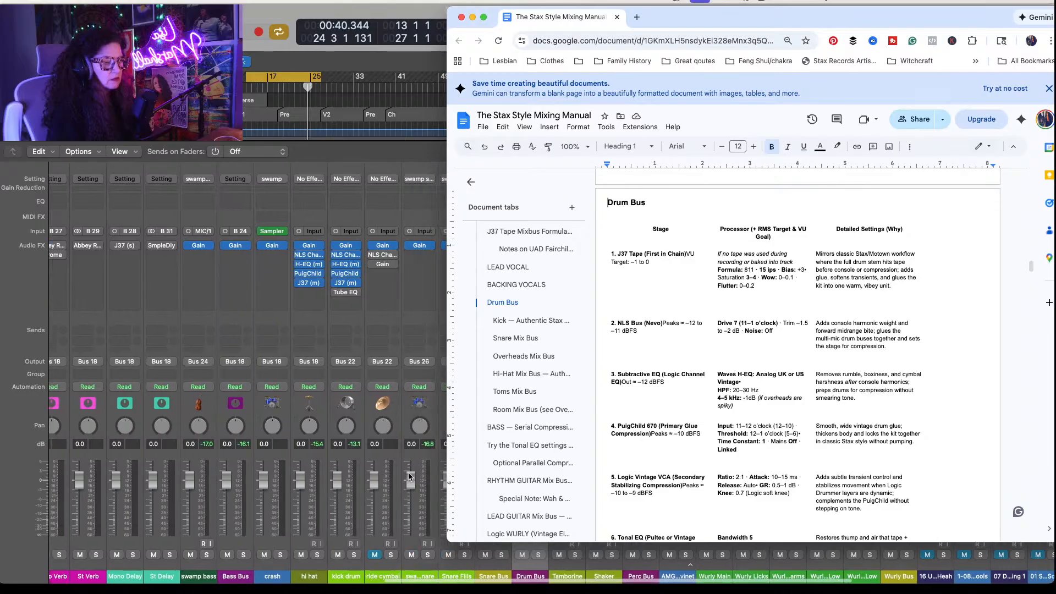
scroll(408, 476, right, 2)
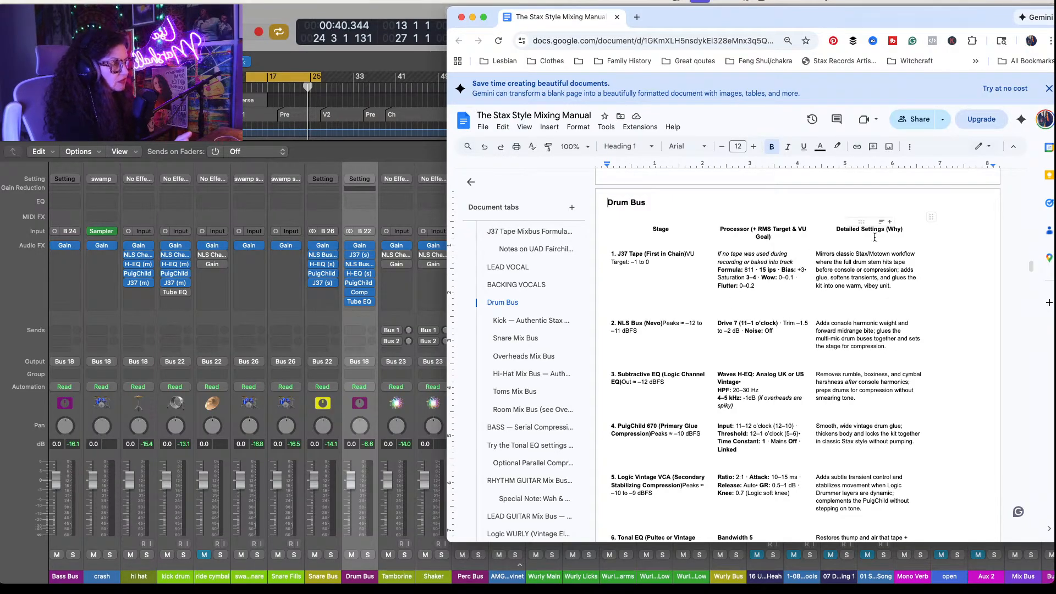
drag(889, 22, 835, 22)
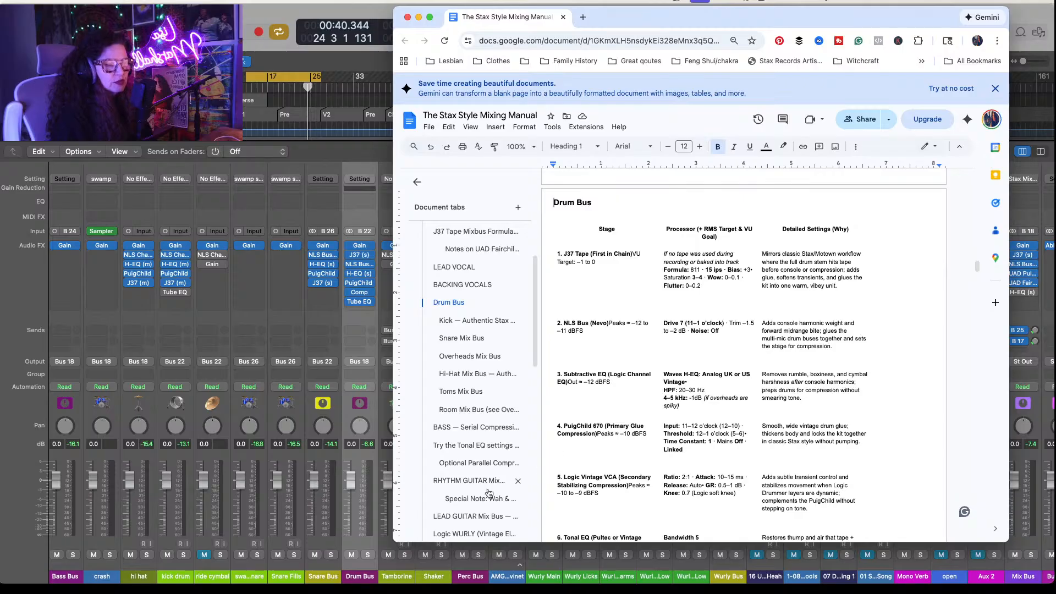
Step: Solo the Drum Bus channel in Logic Pro and switch back to the mixing manual's window
click(368, 557)
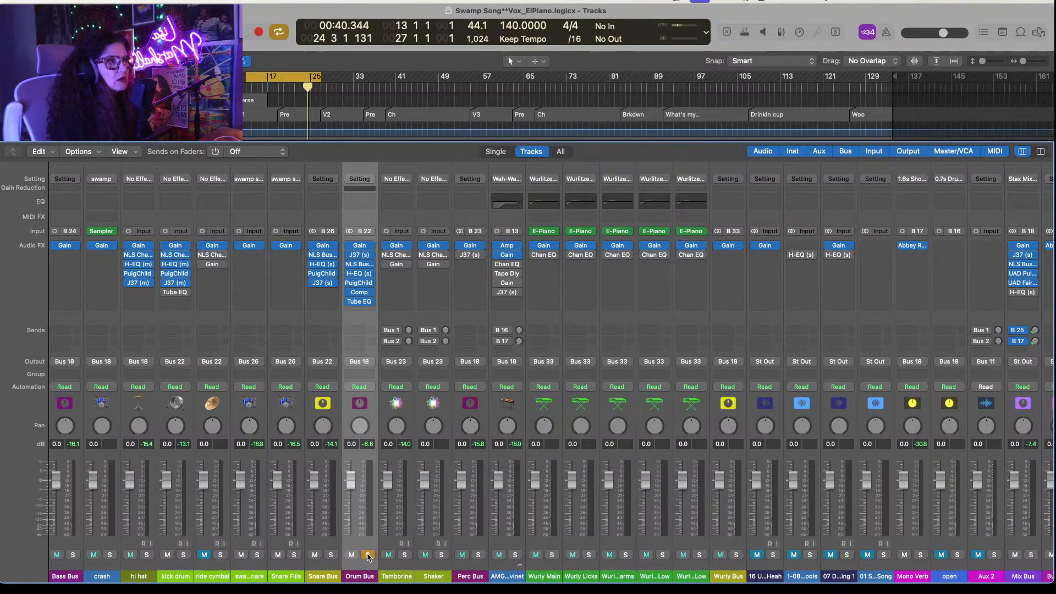
click(369, 557)
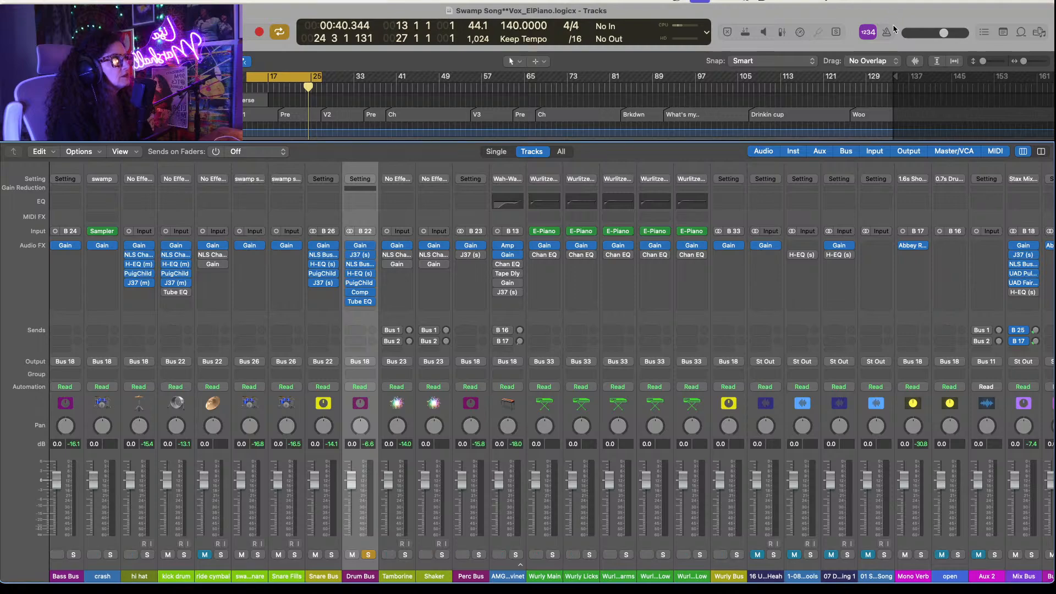
key(ctrl+Up)
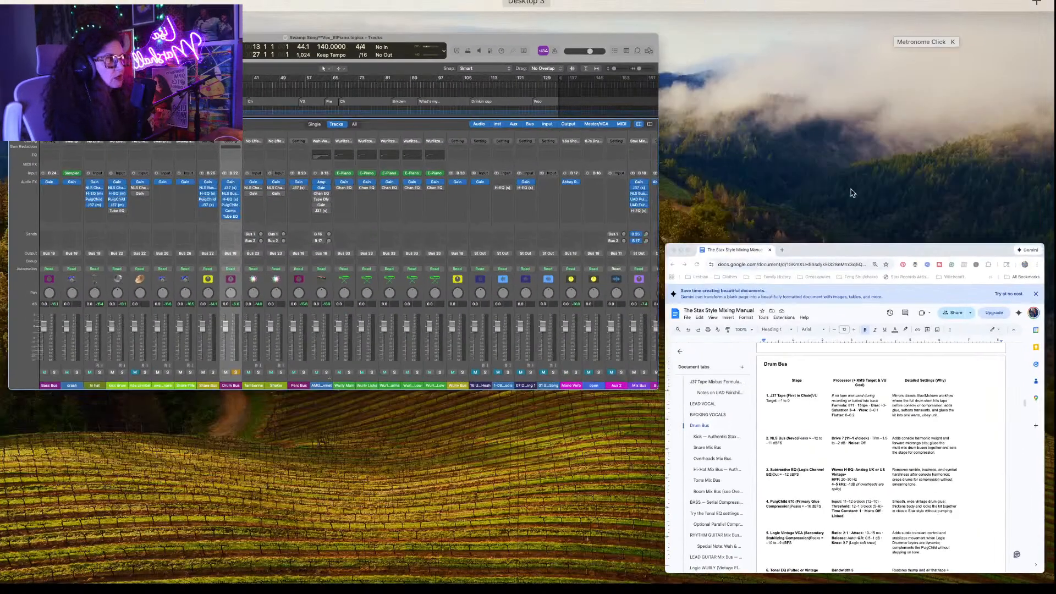
click(849, 380)
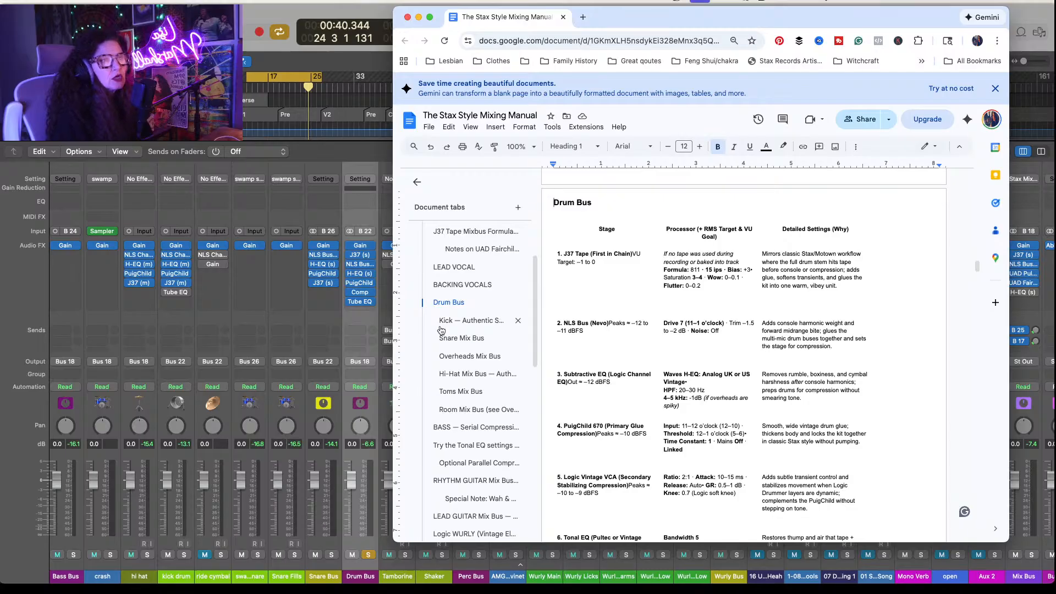
Step: Inspect the Drum Bus's NLS Buss and PuigChild 670 settings alongside the manual's Drum Bus table, closing each plug-in window
click(361, 266)
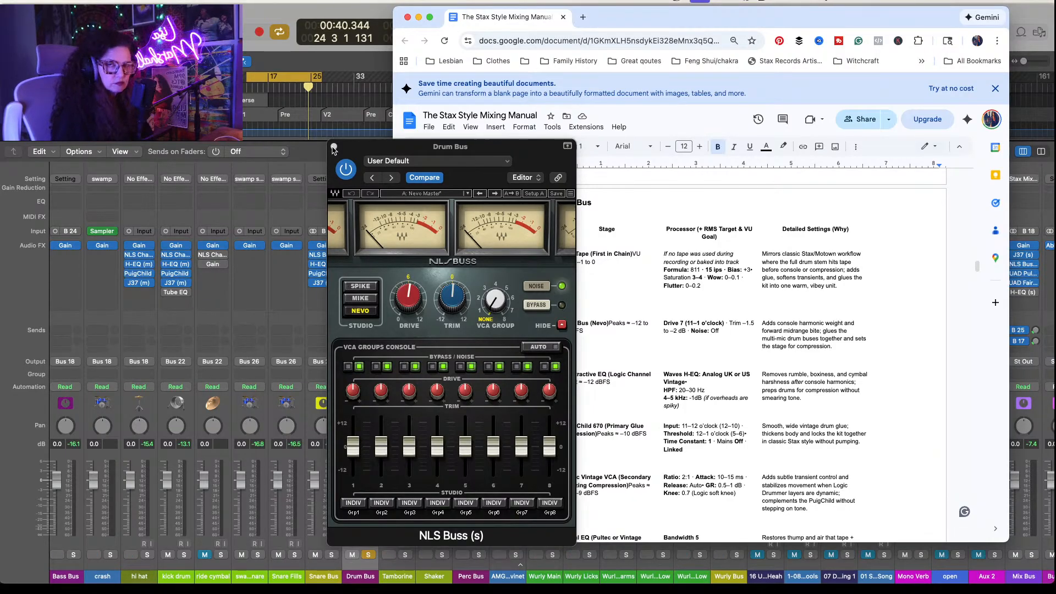
click(334, 148)
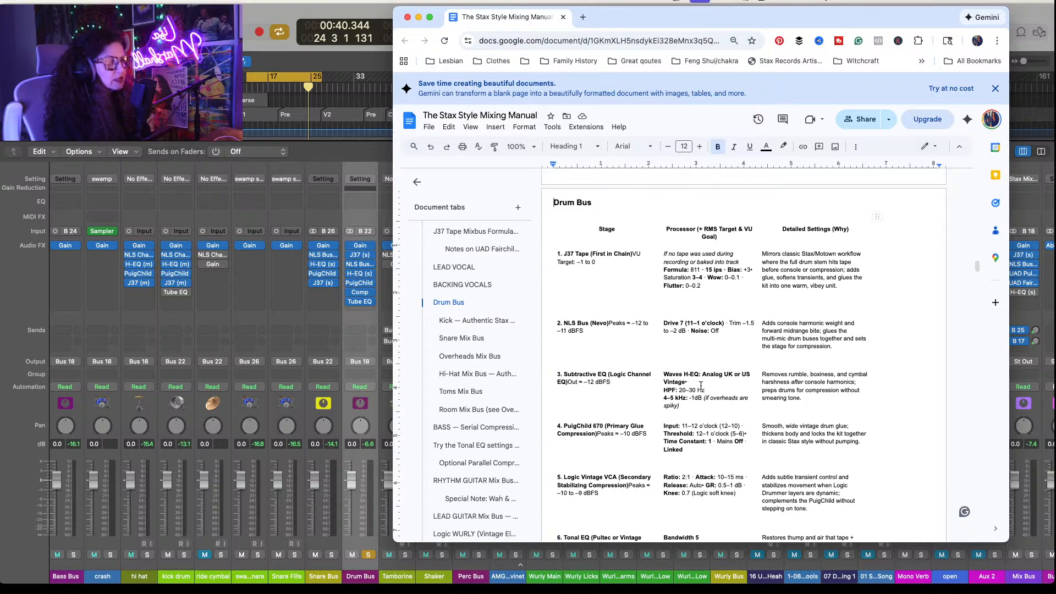
scroll(701, 385, down, 3)
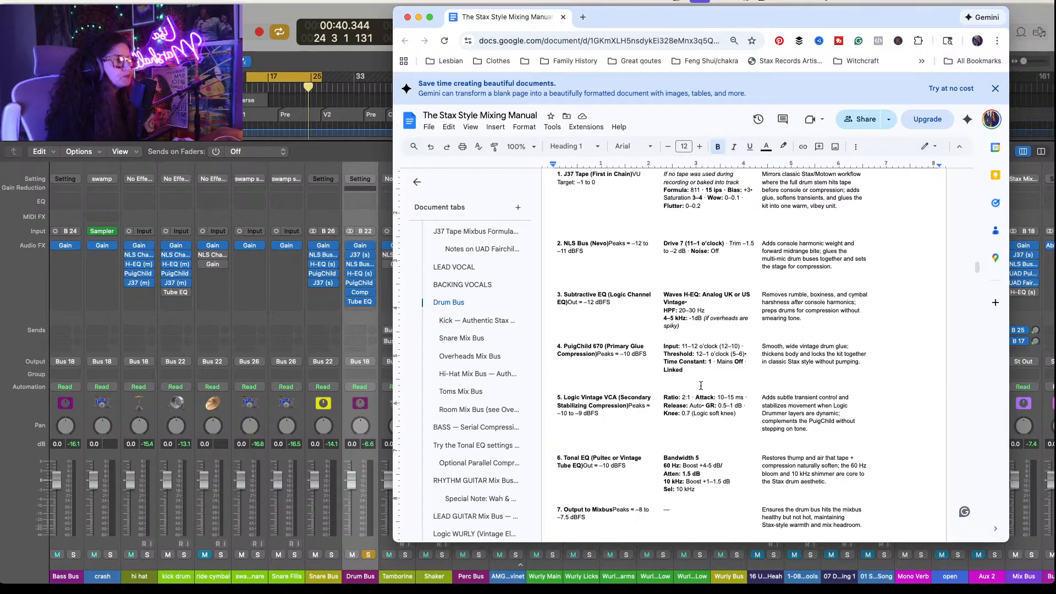
click(360, 284)
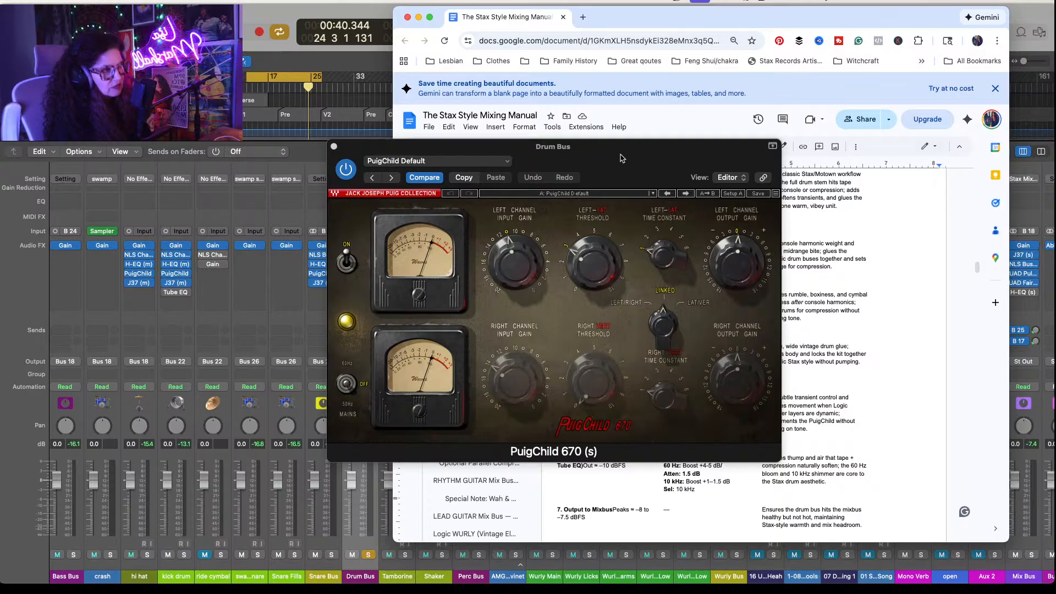
drag(620, 157, 391, 75)
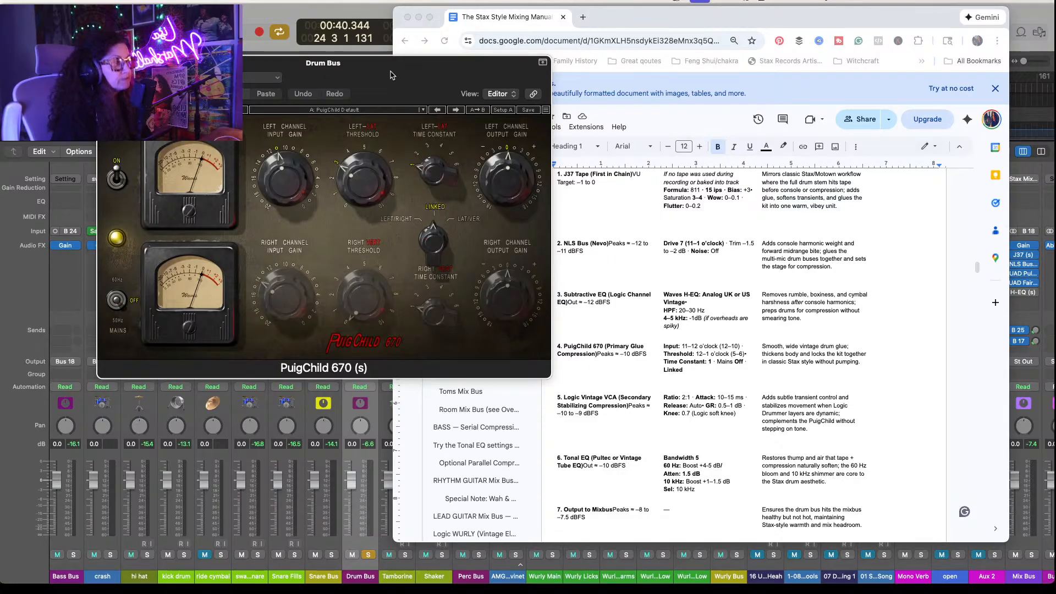
click(106, 63)
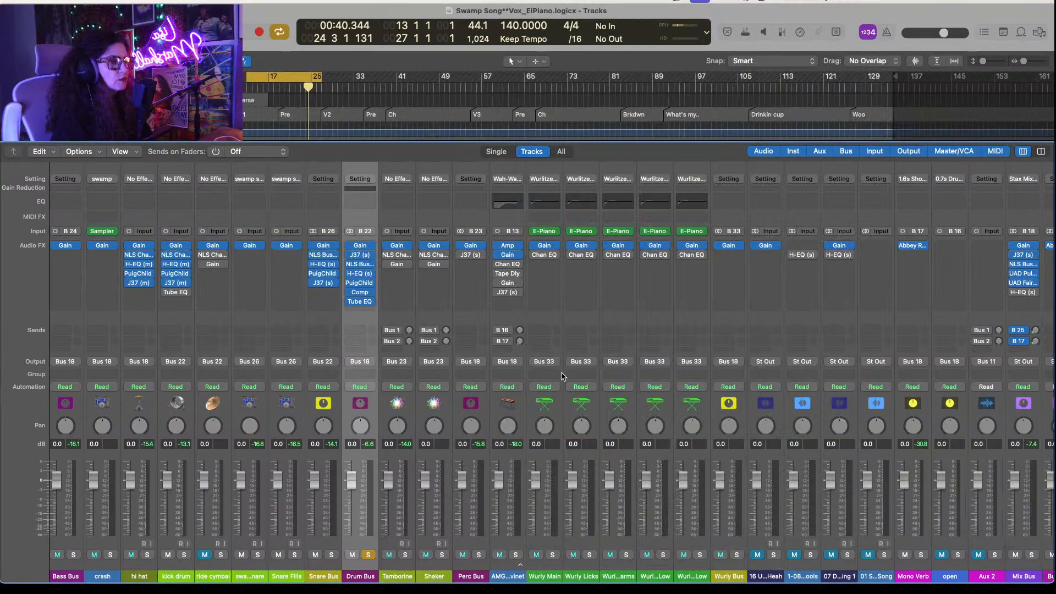
Step: Inspect the Compressor and Vintage Tube EQ settings on the Drum Bus, closing each plug-in window
click(361, 293)
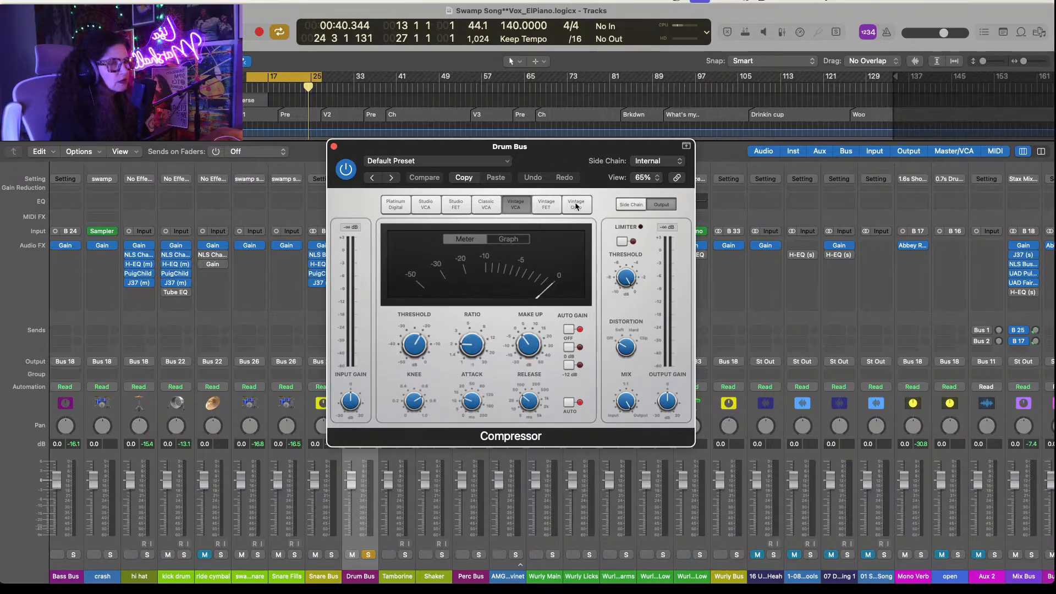
click(333, 146)
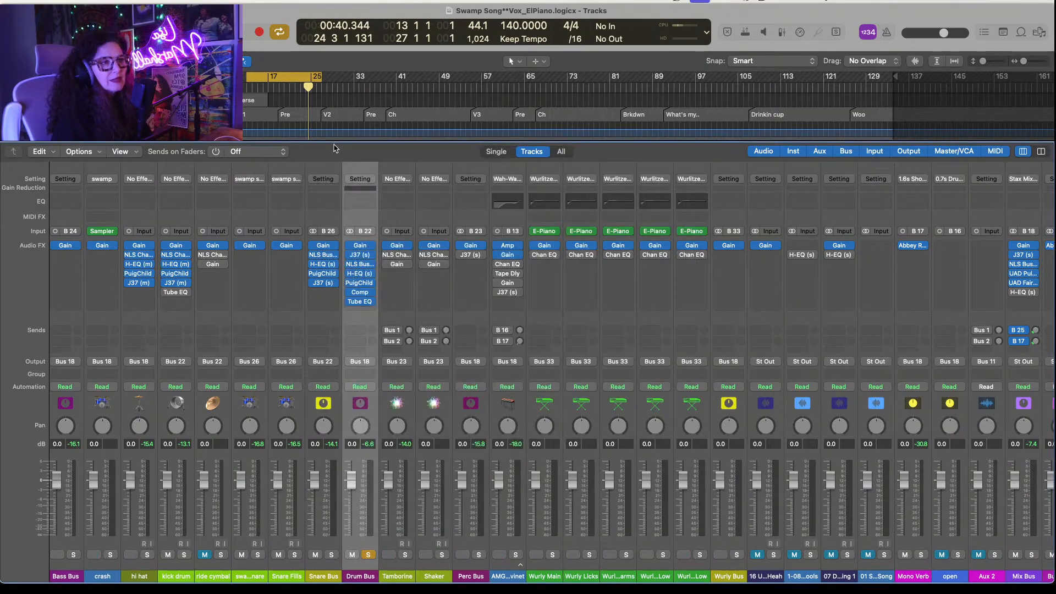
click(363, 301)
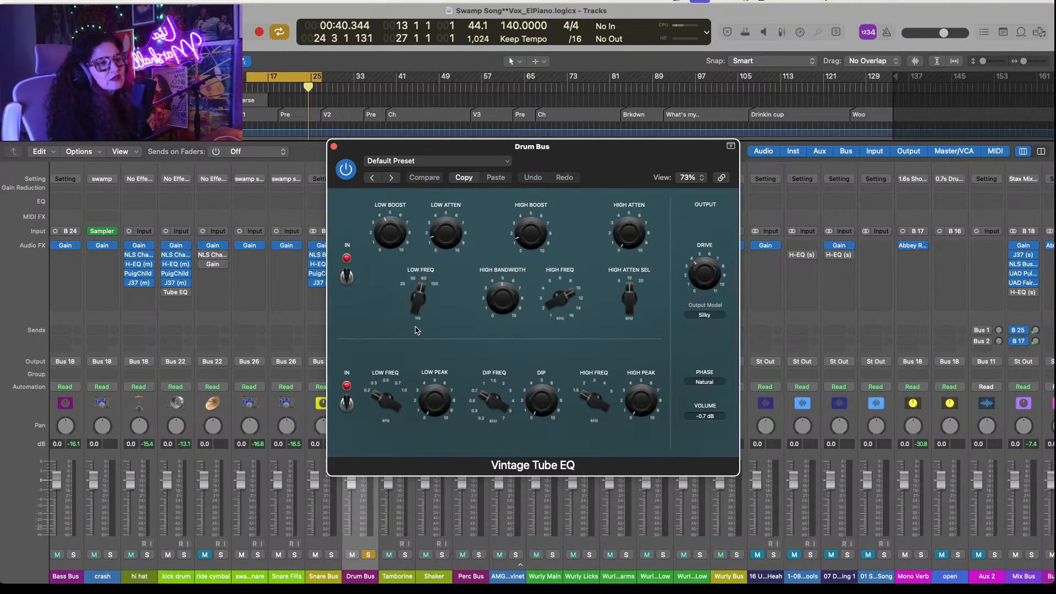
mouse_move(436, 236)
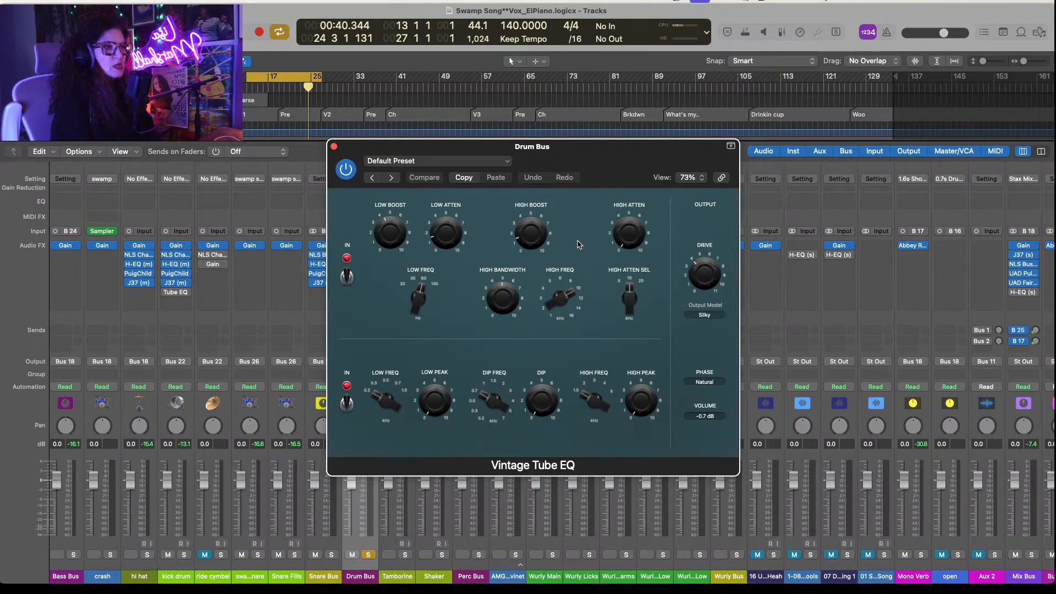
click(334, 147)
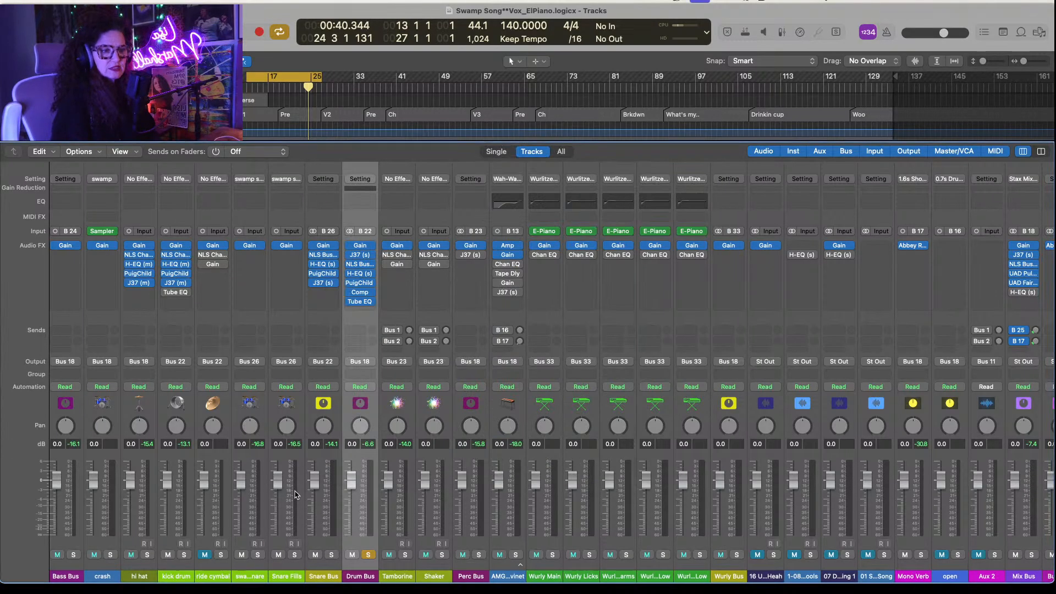
Step: Minimize the mixing manual's browser window and realign the Logic Pro window so the whole mixer is usable
scroll(375, 302, left, 5)
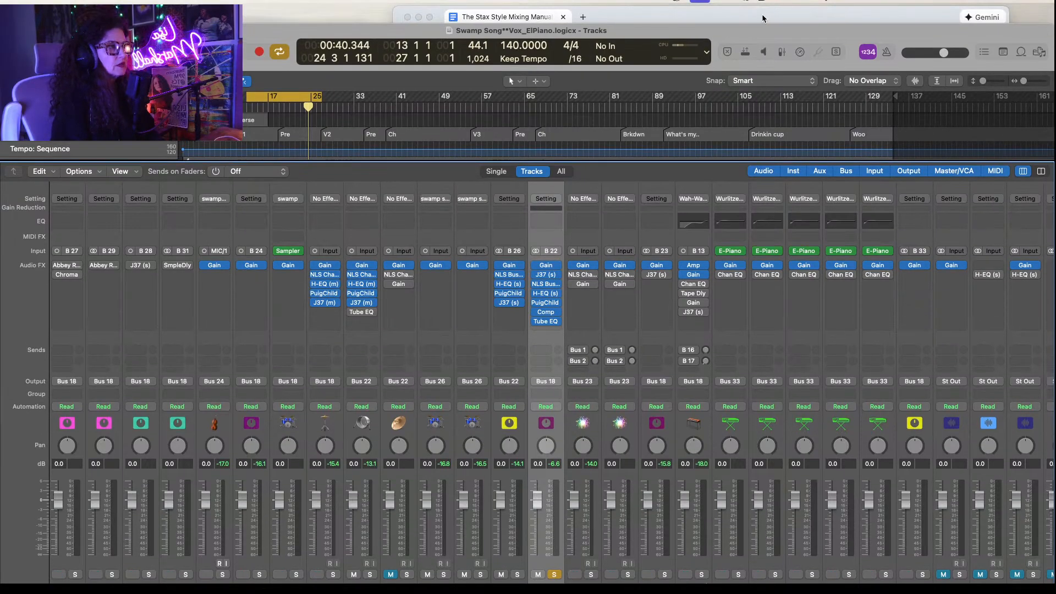
key(super+Tab)
drag(763, 18, 697, 15)
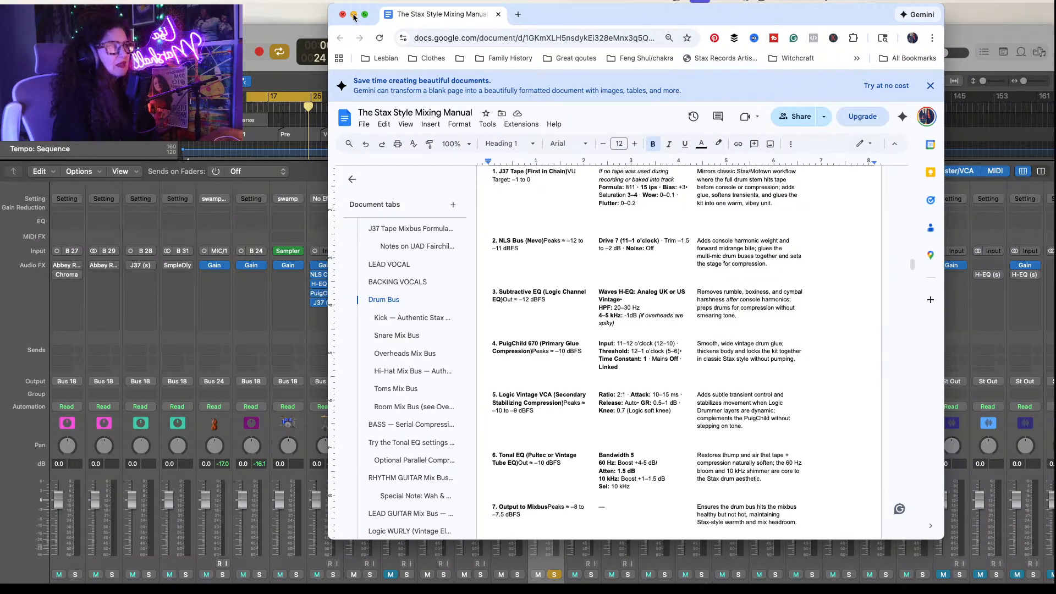
click(354, 17)
drag(801, 32, 802, 12)
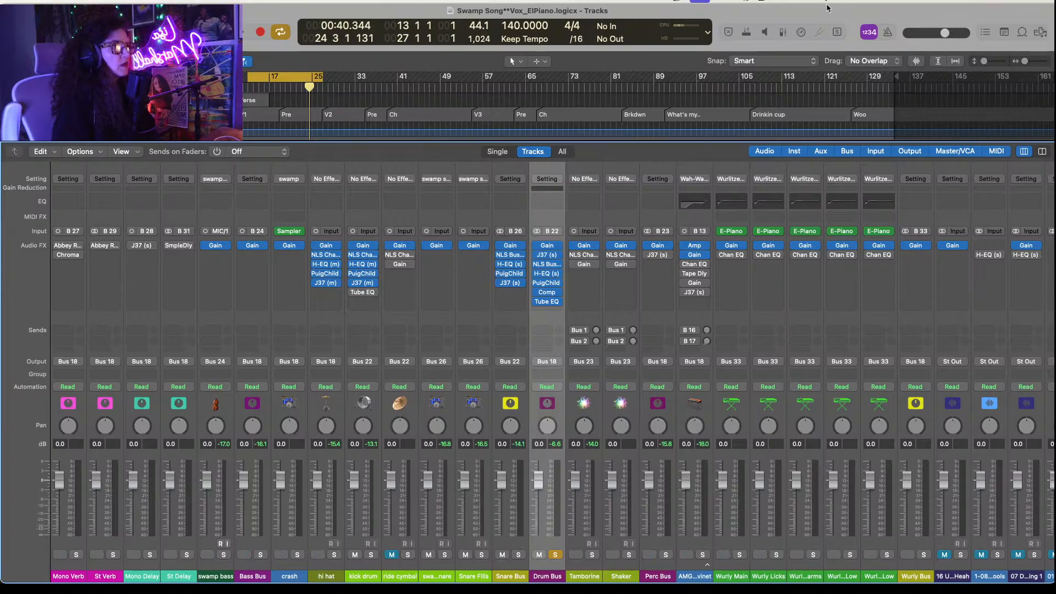
Step: Play the soloed Drum Bus and turn its solo off
key(space)
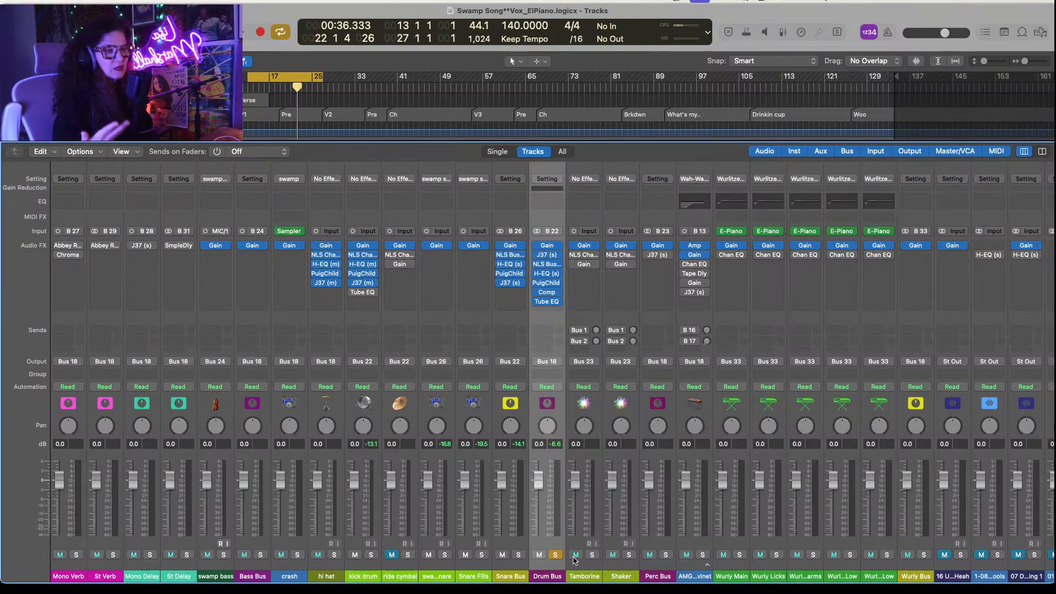
click(557, 556)
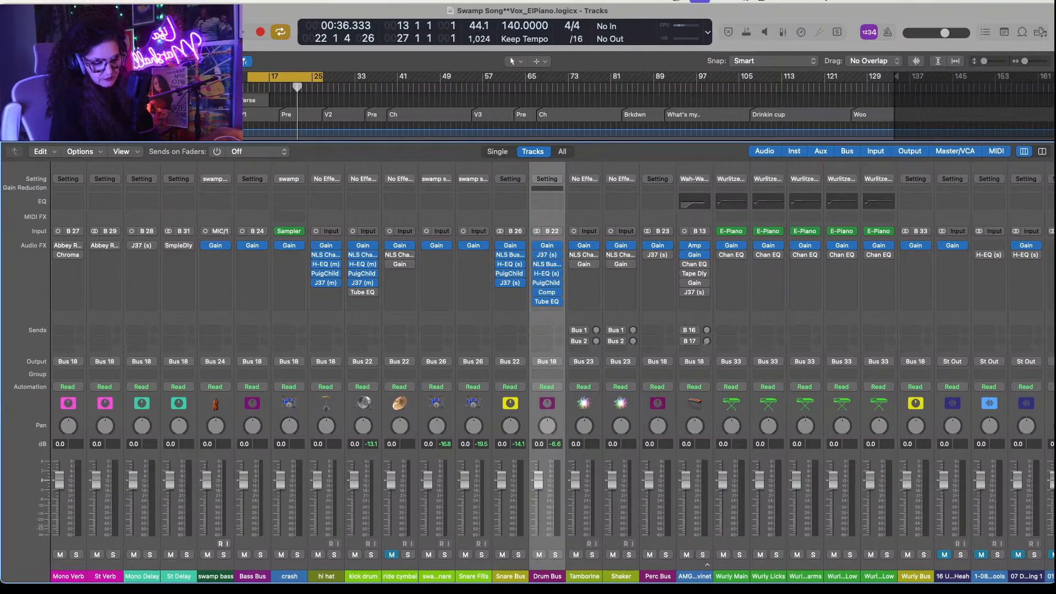
Step: Restore the mixing manual beside the mixer and go to its "Kick — Authentic Stax Chain" section
click(60, 363)
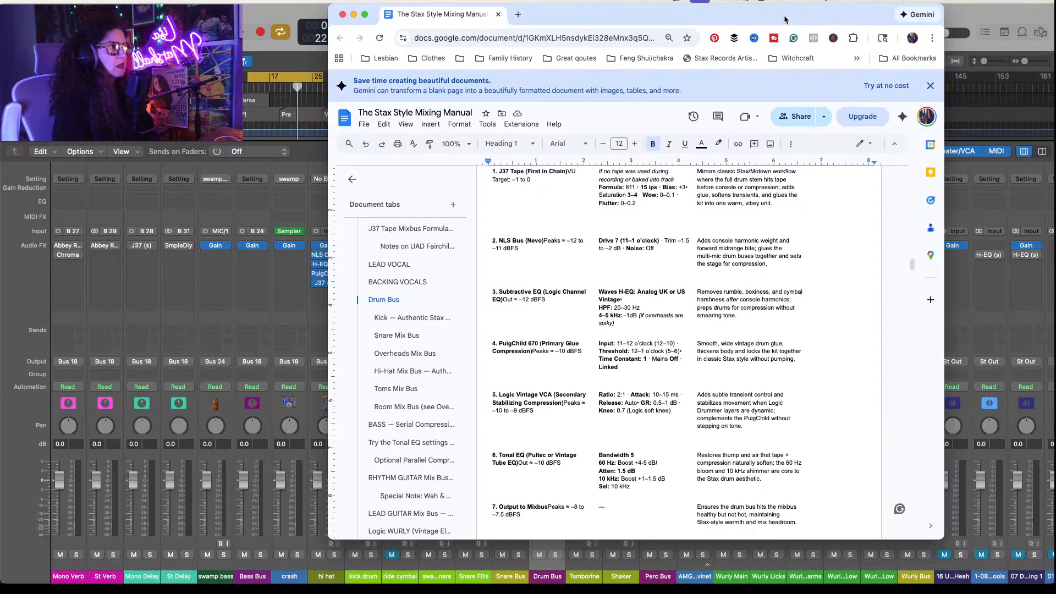
drag(785, 17, 912, 25)
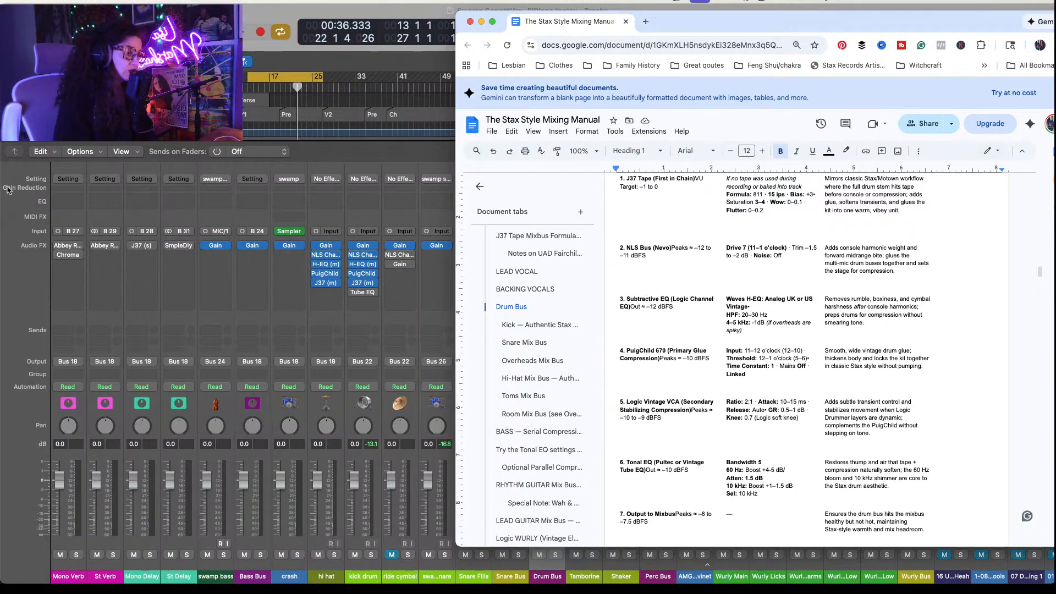
click(24, 187)
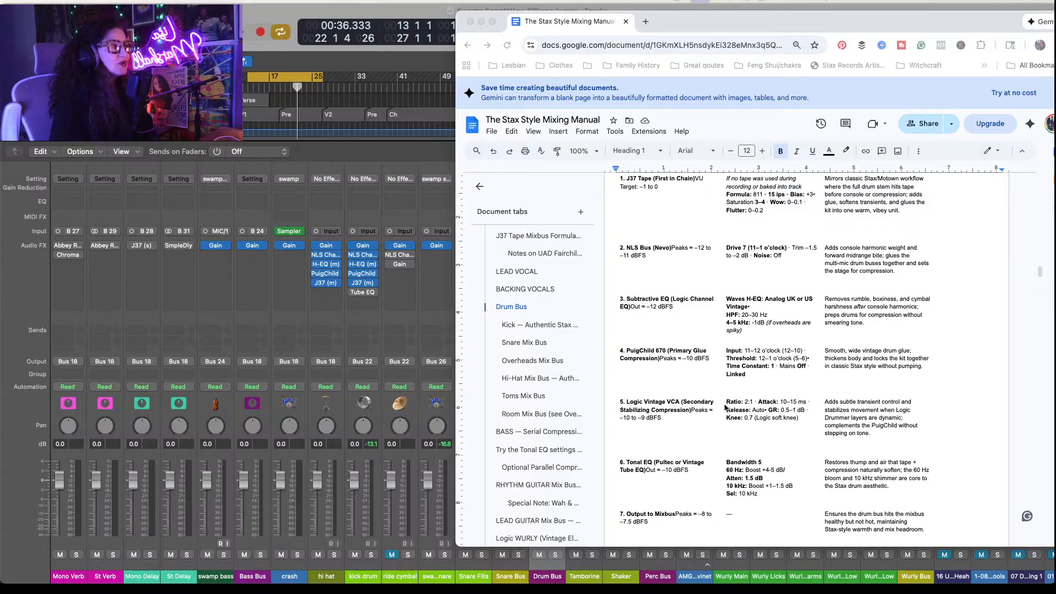
click(534, 328)
click(534, 326)
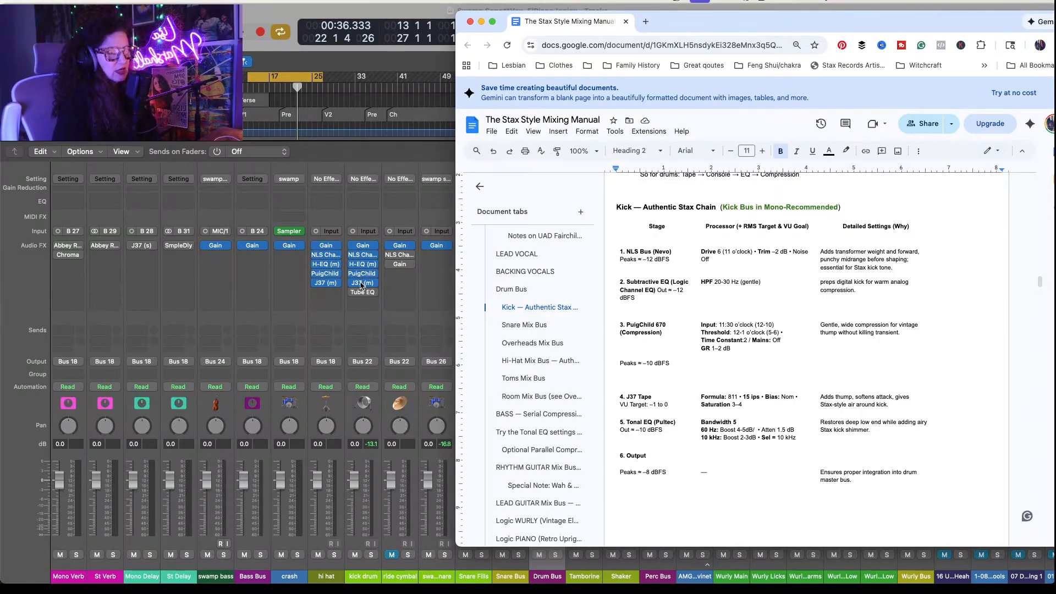
Step: Inspect the NLS Channel and H-EQ settings on the kick drum channel, closing each plug-in window
click(362, 256)
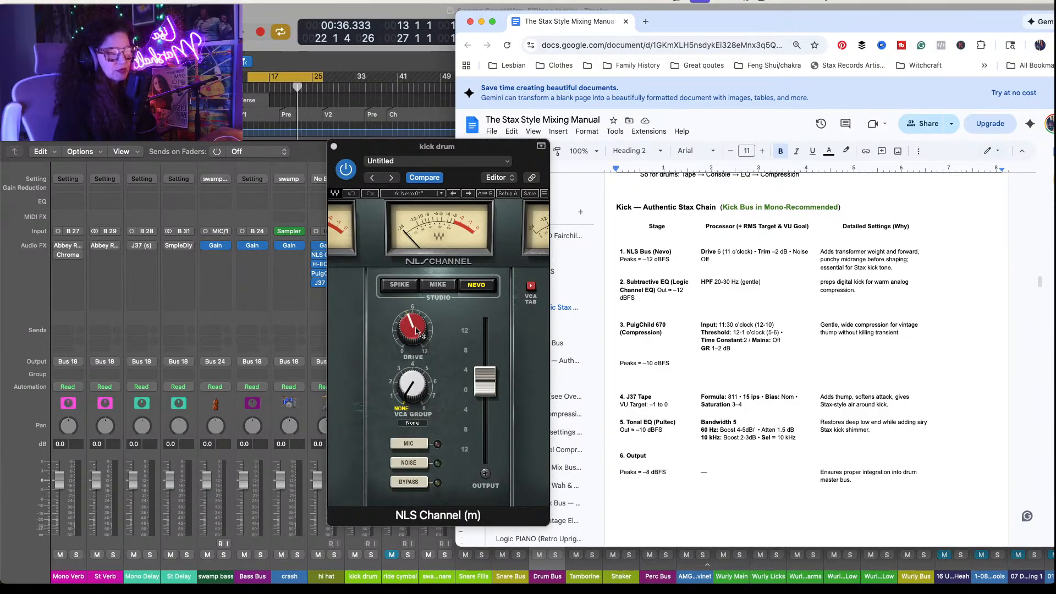
click(334, 146)
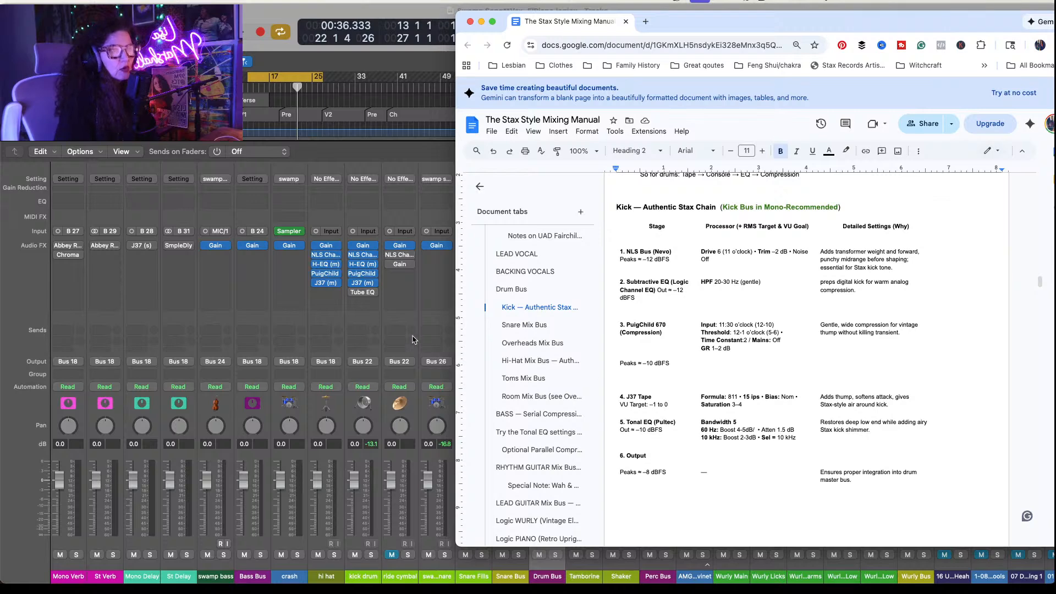
click(363, 265)
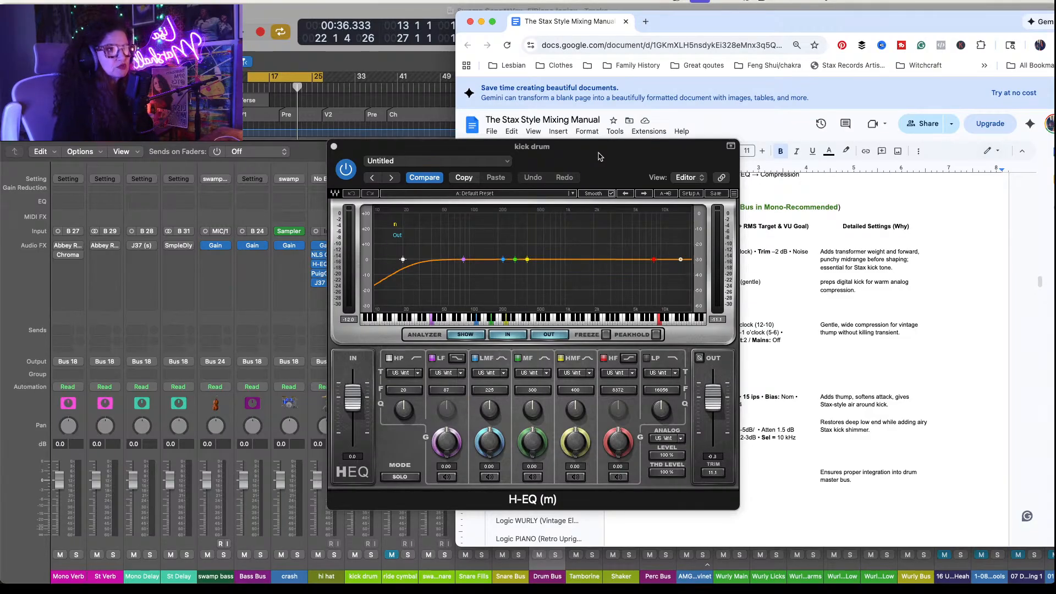
click(333, 147)
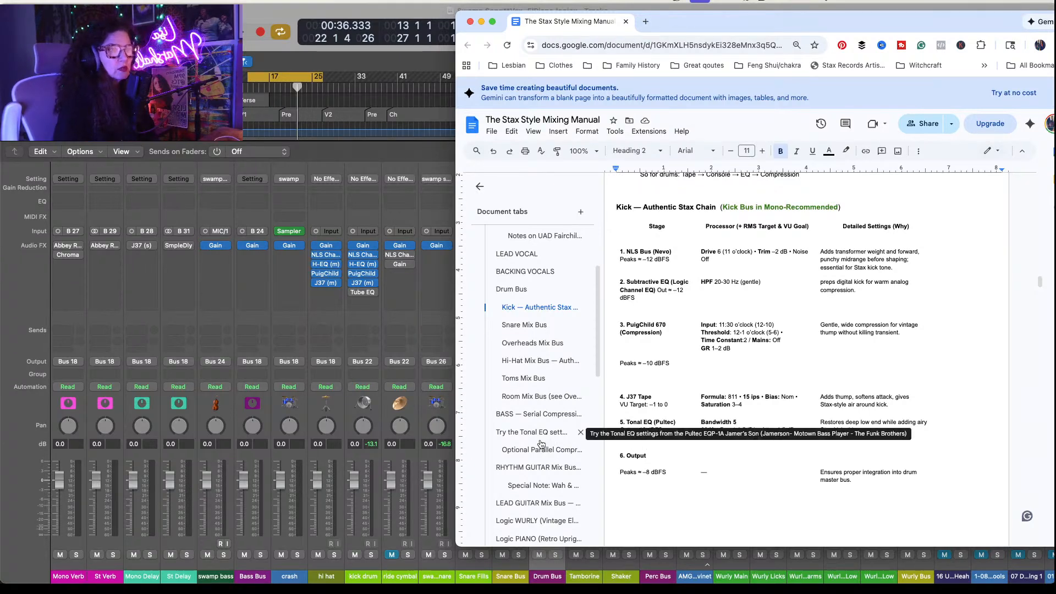
Step: Compare the kick drum's PuigChild 660 settings with the mixing manual side by side, and close the plug-in window
click(363, 274)
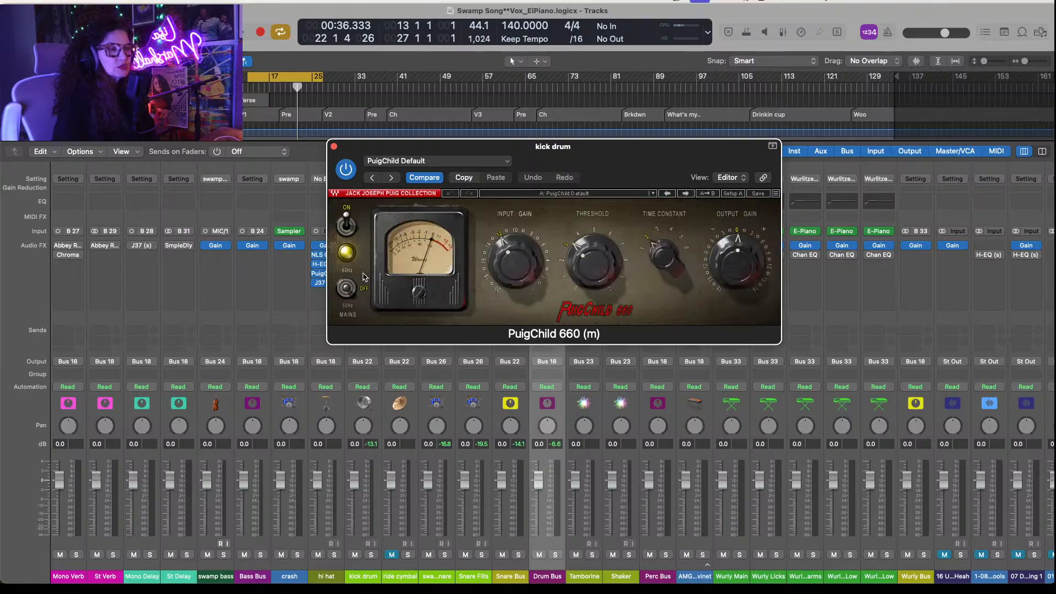
double_click(782, 19)
click(846, 354)
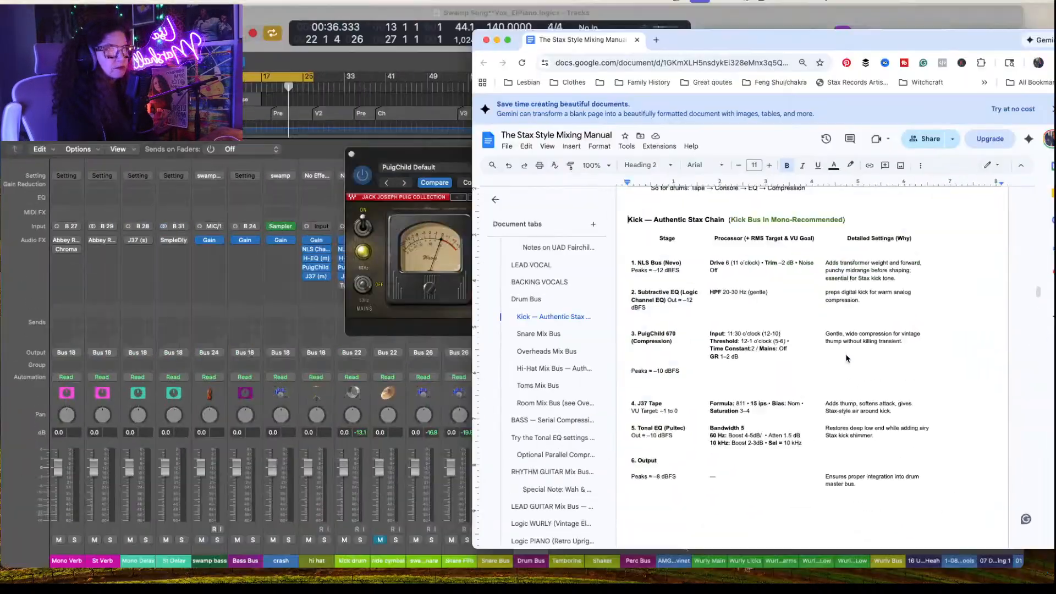
drag(418, 151, 277, 142)
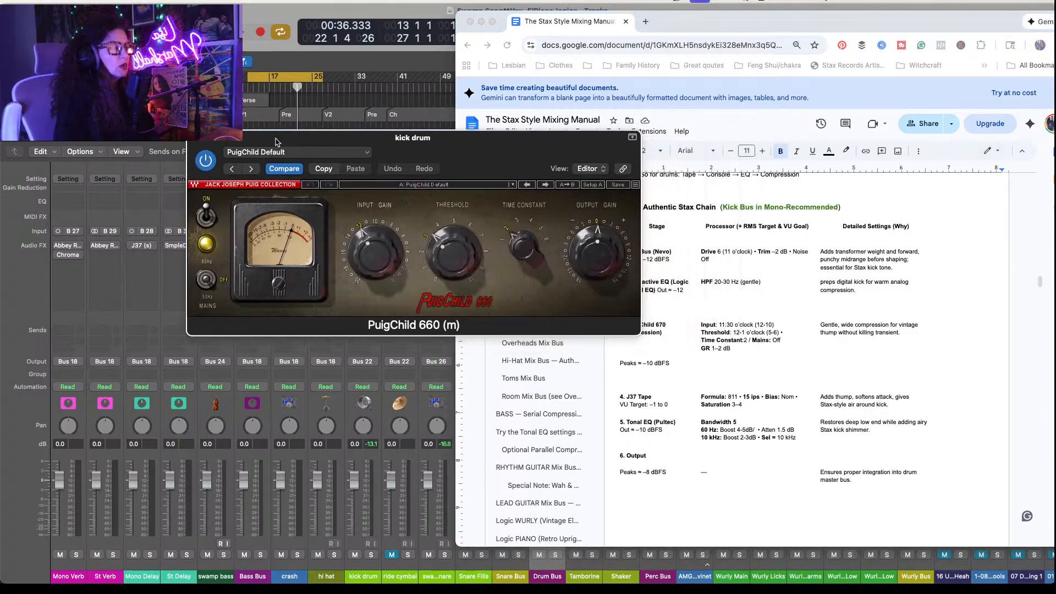
click(194, 139)
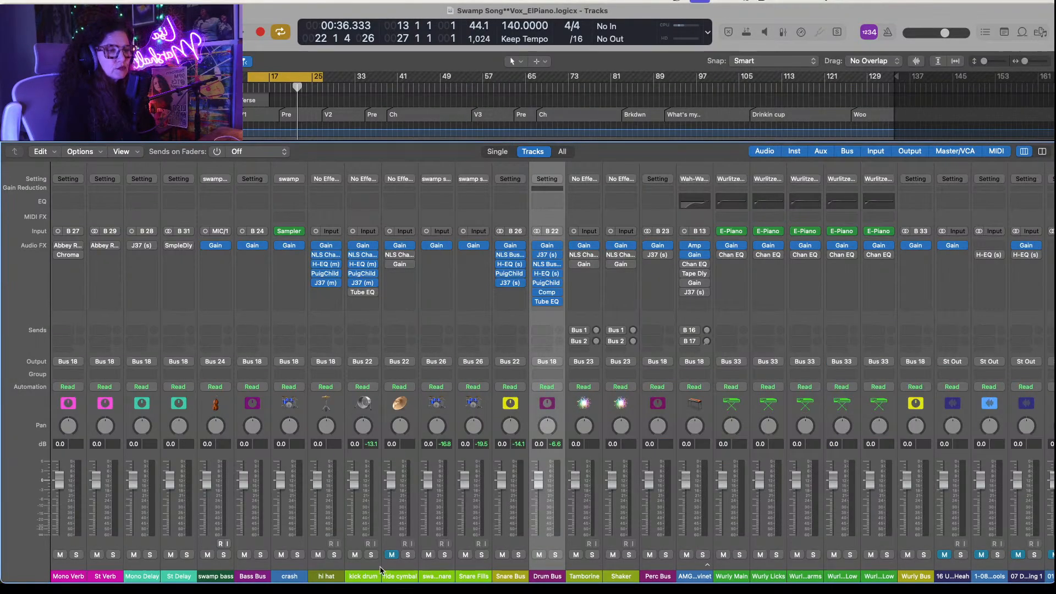
Step: Bring the mixing manual's window back to the front and place it so the kick chain table and kick drum channel are both visible
key(ctrl+Up)
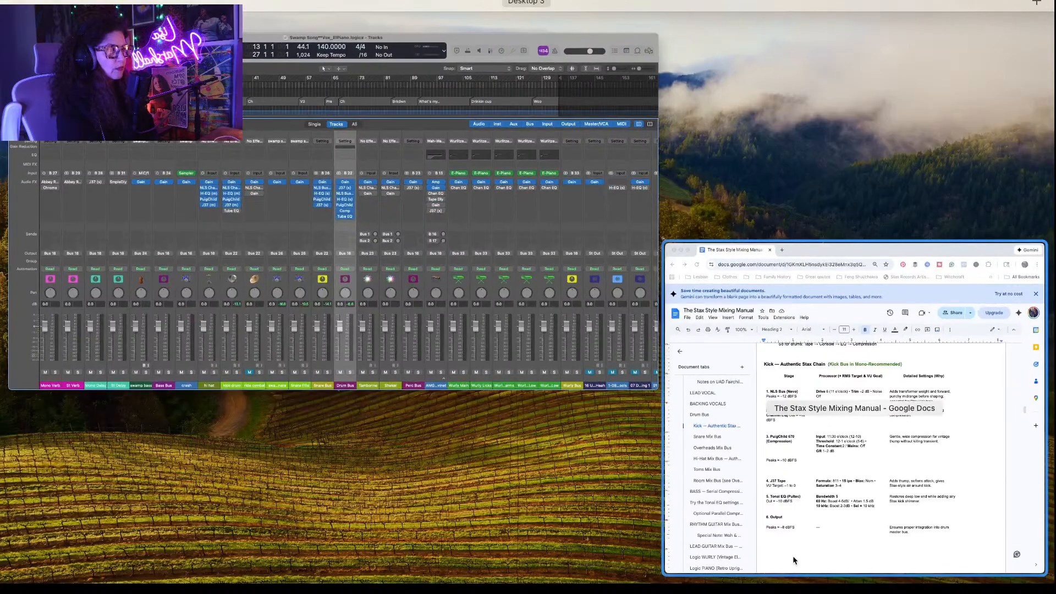
click(846, 514)
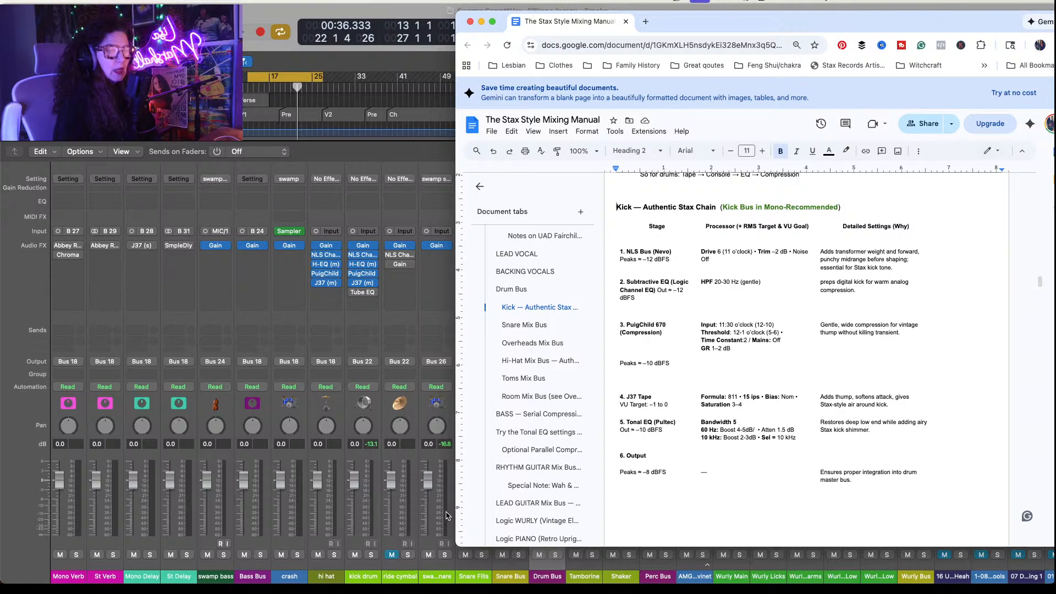
drag(724, 17, 839, 64)
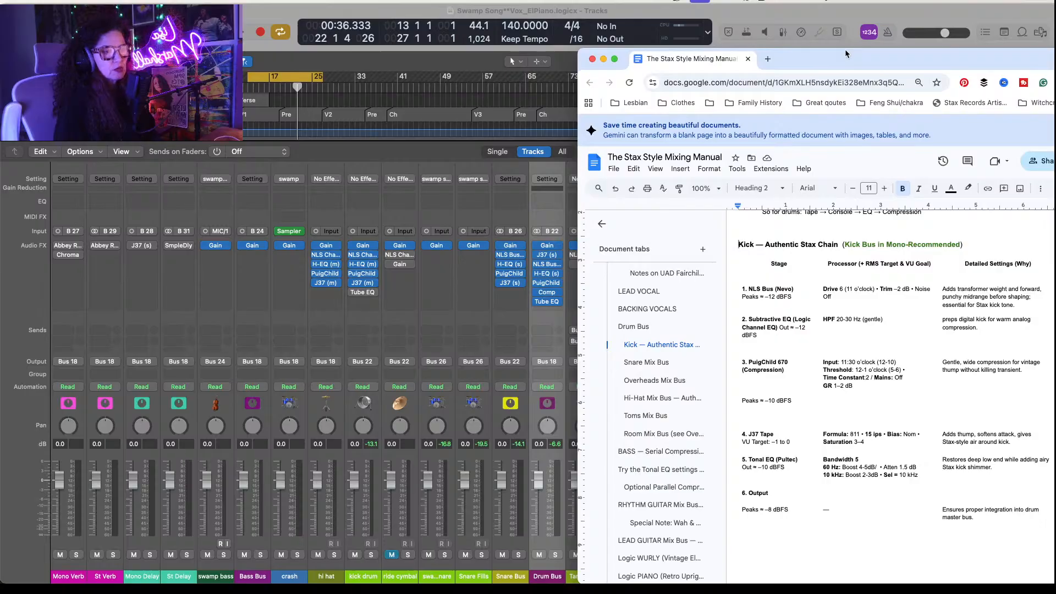
drag(845, 51, 698, 10)
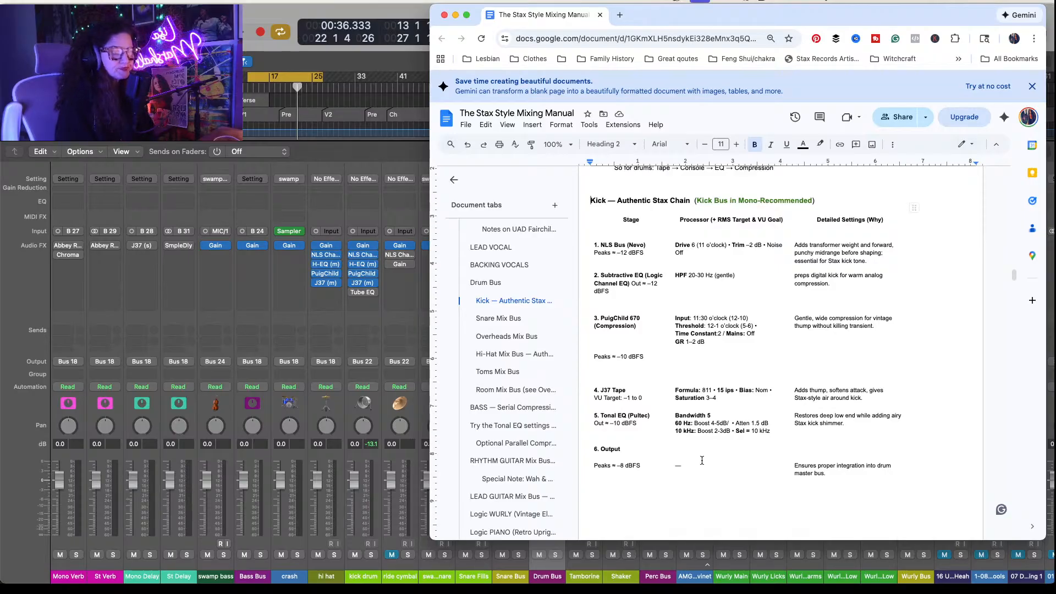
Step: Review the manual's Snare Mix Bus section and go on to its Hi-Hat Mix Bus section
click(512, 319)
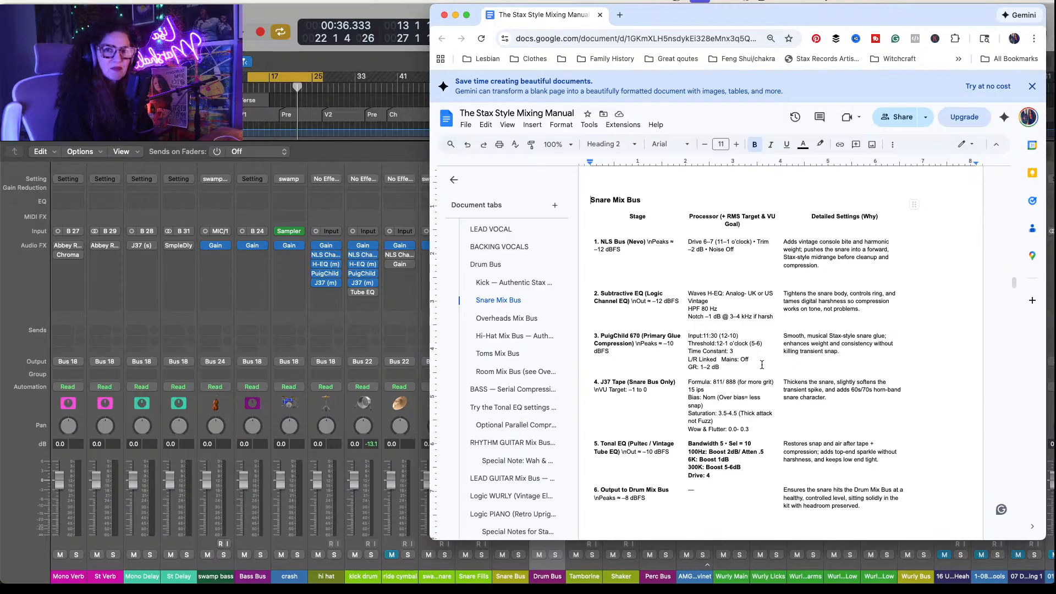
scroll(762, 365, down, 3)
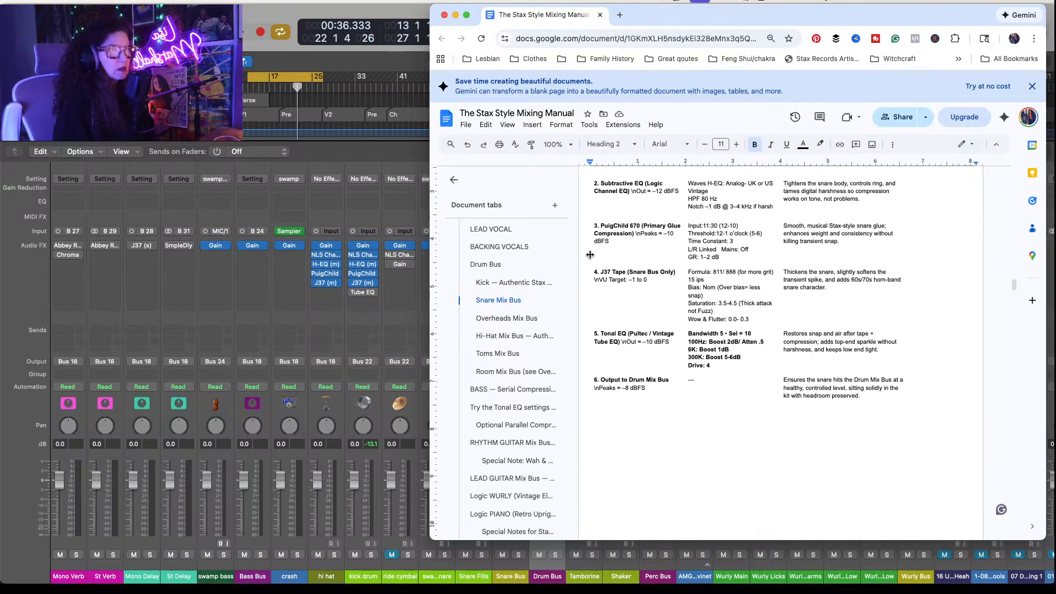
click(509, 336)
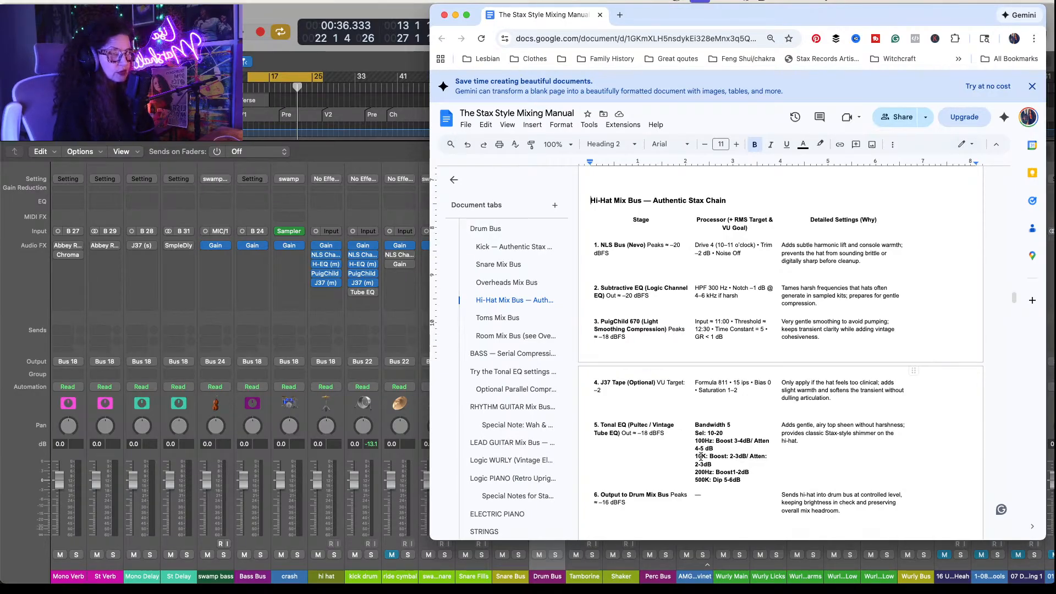
Step: Go to the manual's "BASS — Serial Compression + Sidechain Ducking" section and move the browser window clear of the mixer
click(455, 15)
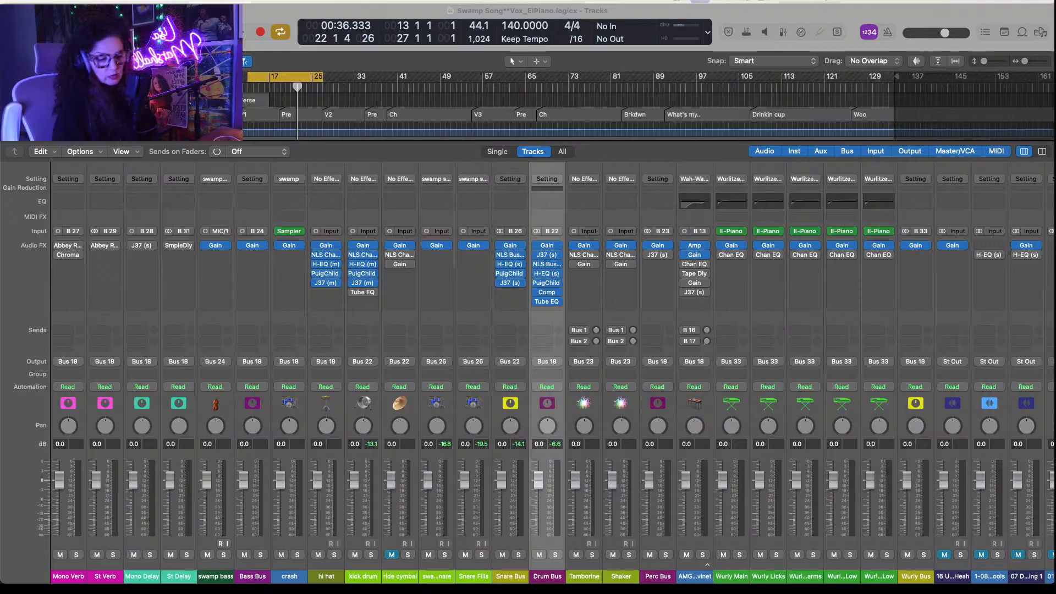
drag(1, 91, 688, 15)
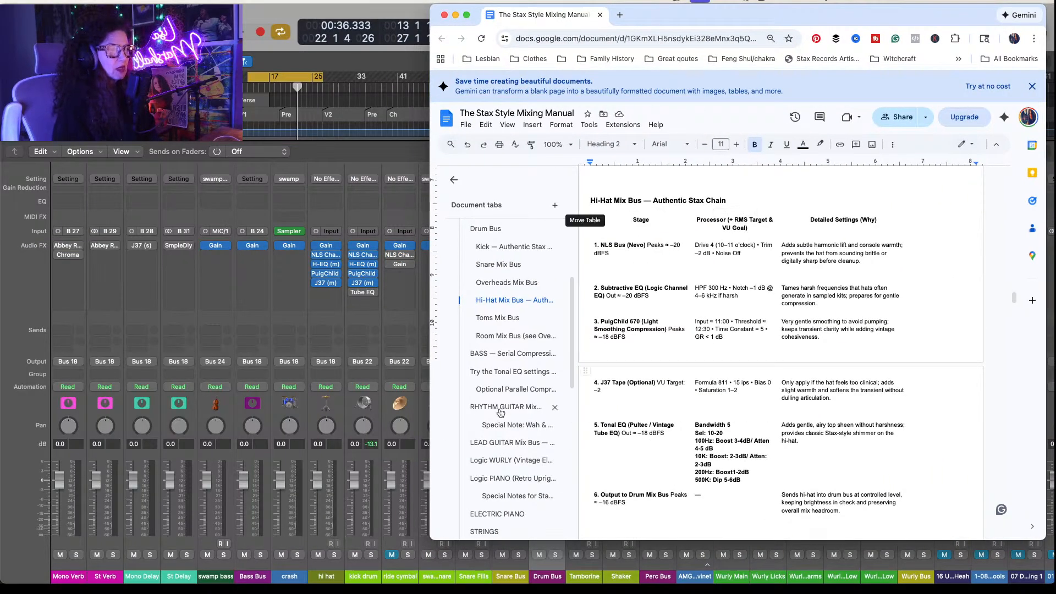
click(511, 355)
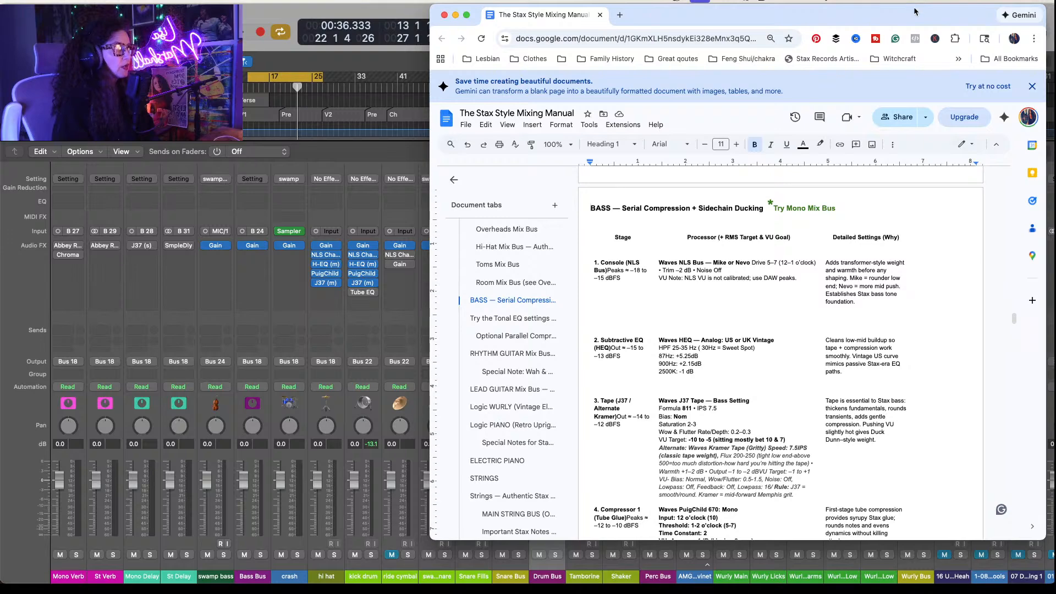
drag(917, 14, 0, 61)
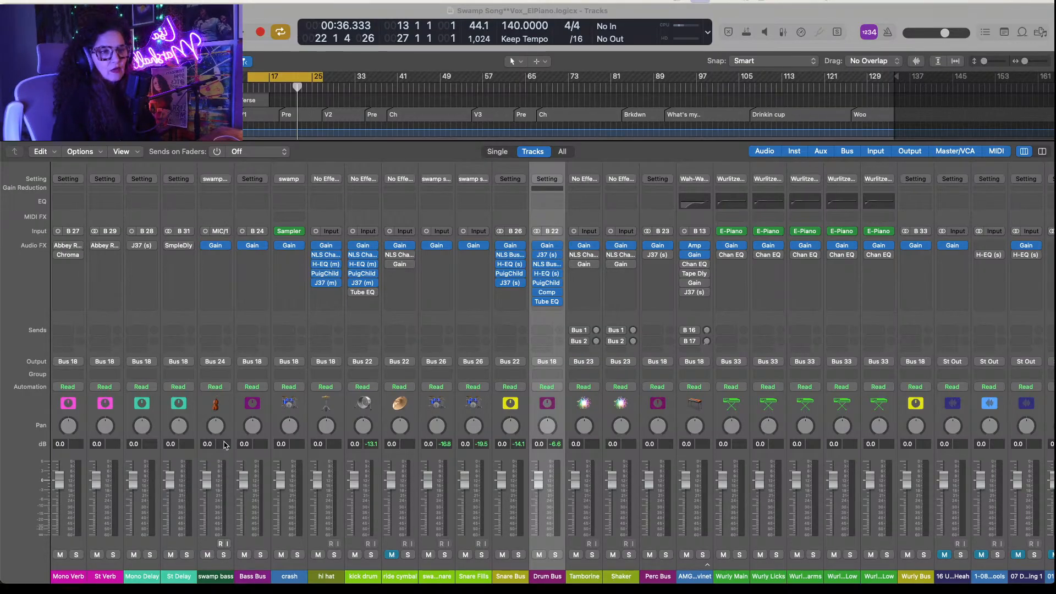
Step: Insert the Waves NLS Buss (m) plug-in on the Bass Bus directly below its Gain plug-in
click(252, 464)
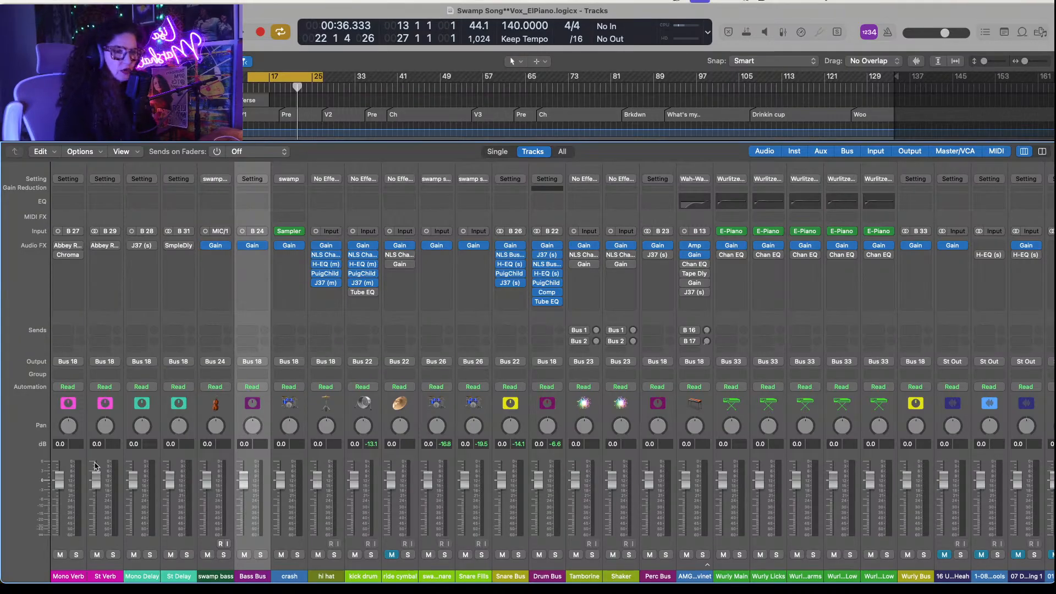
click(264, 257)
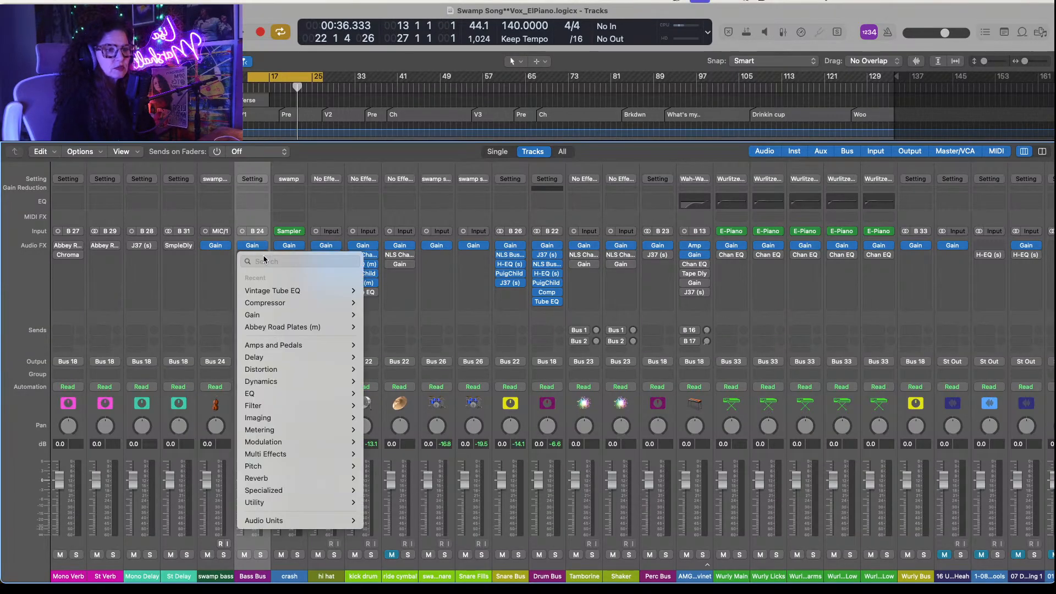
mouse_move(309, 520)
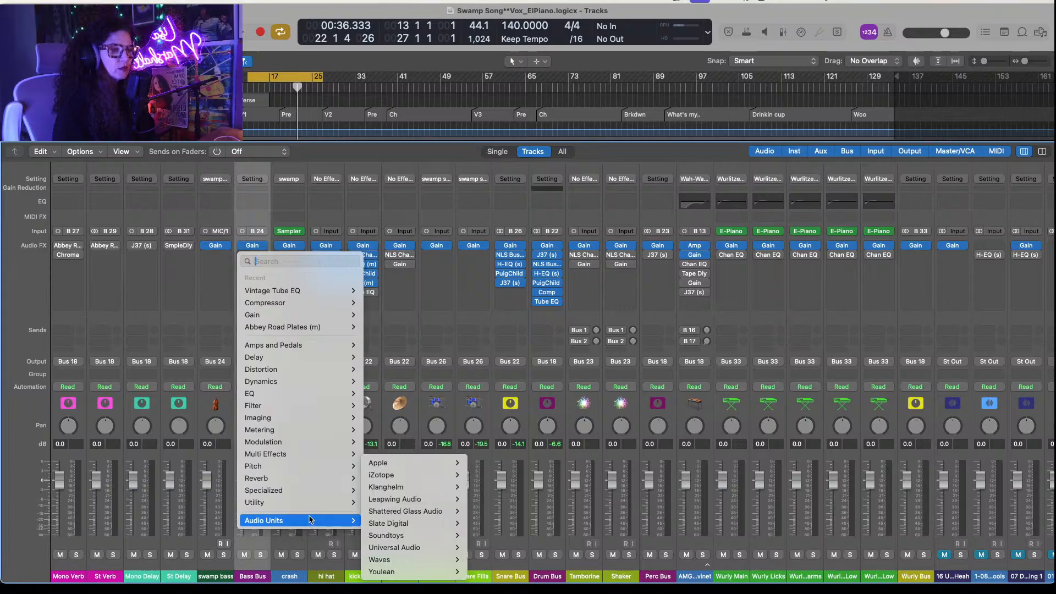
mouse_move(407, 559)
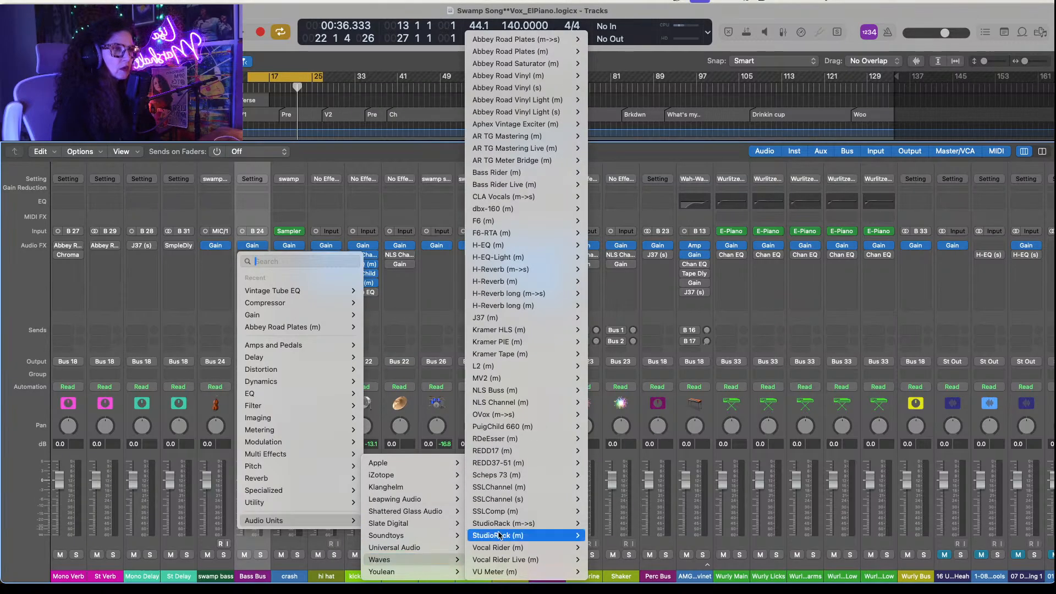
mouse_move(488, 440)
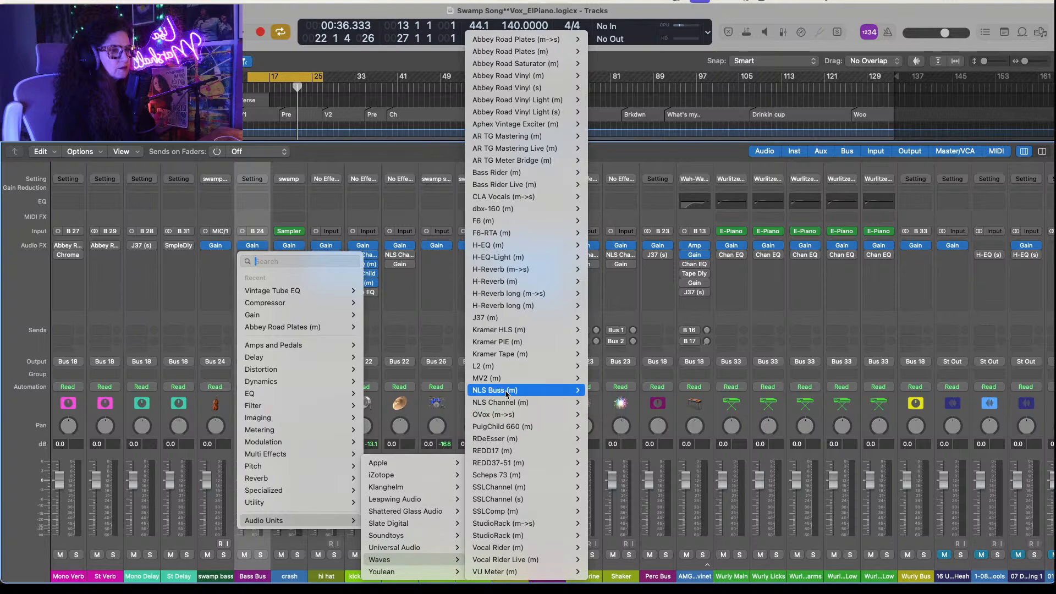
click(601, 391)
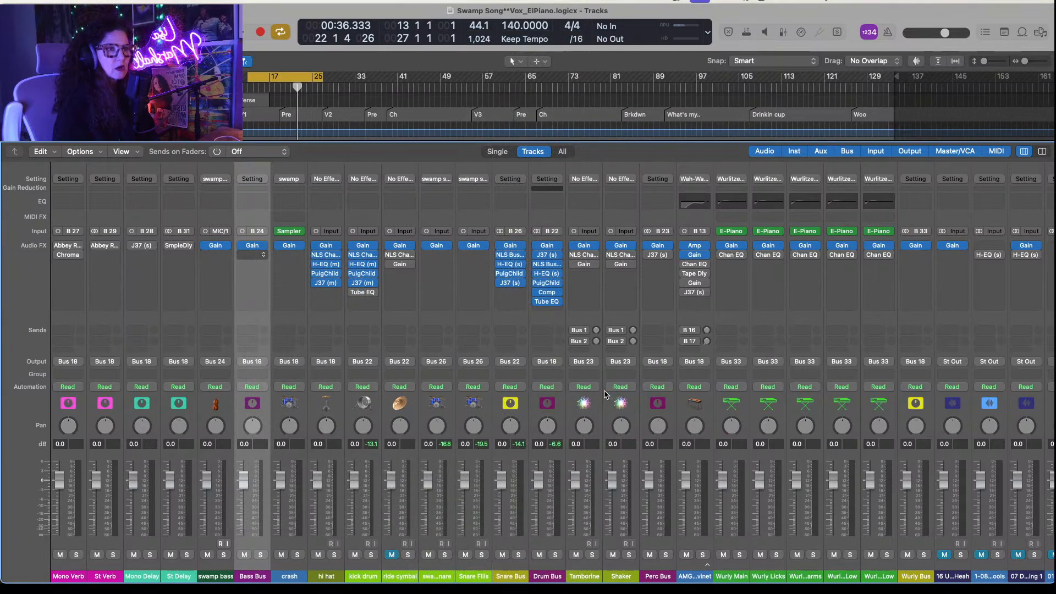
Step: Choose the Nevo console in the Bass Bus NLS Buss and raise its Drive to about 6.5
click(361, 311)
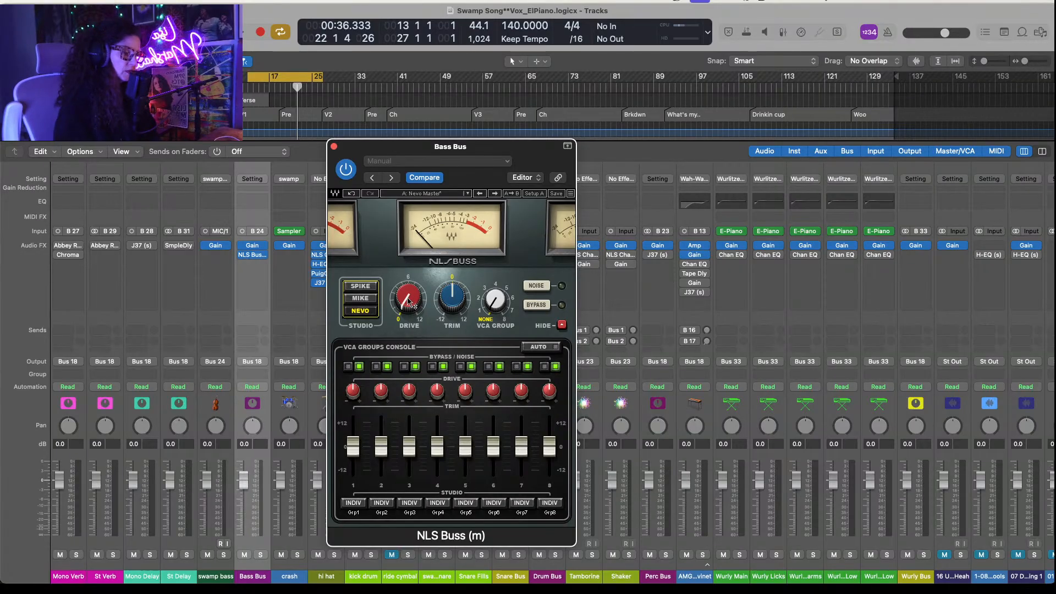
mouse_move(408, 302)
drag(408, 301, 401, 269)
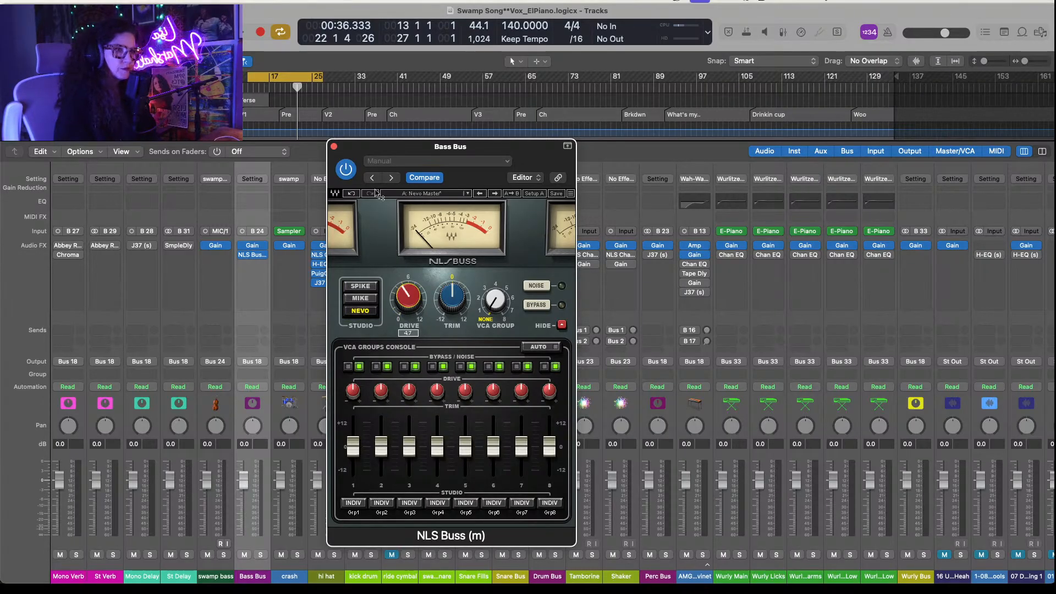
drag(377, 141, 377, 135)
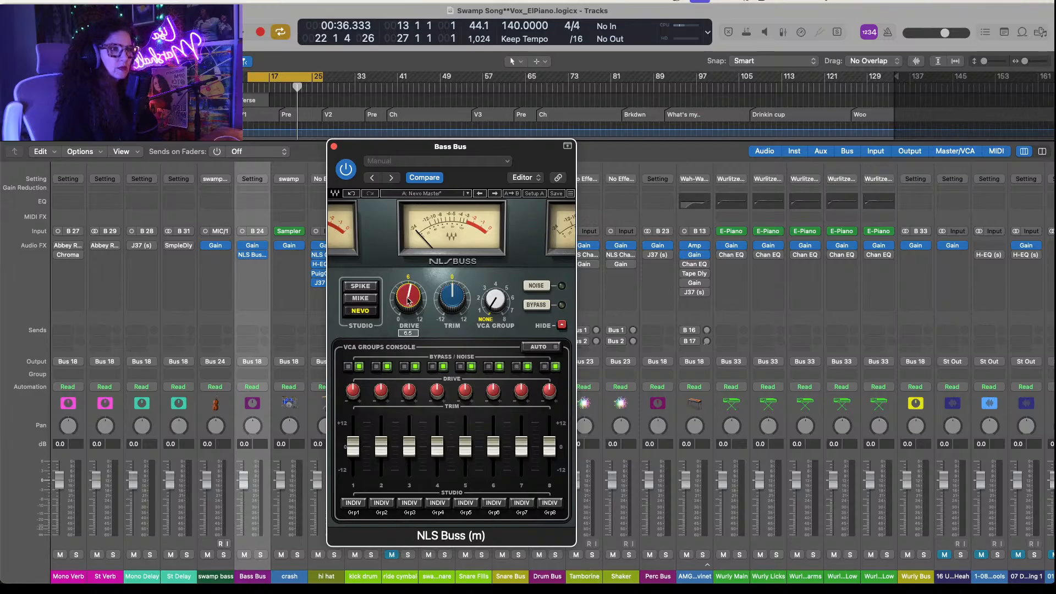
Step: Play the song with the Bass Bus soloed and toggle the NLS Buss off and on to compare the sound, leaving it enabled
key(space)
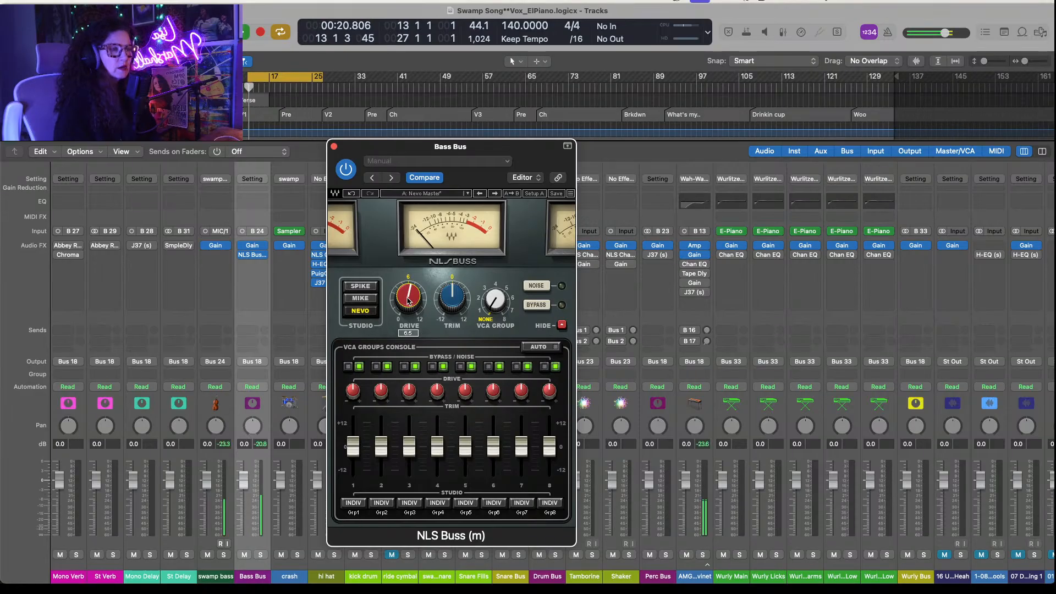
click(260, 554)
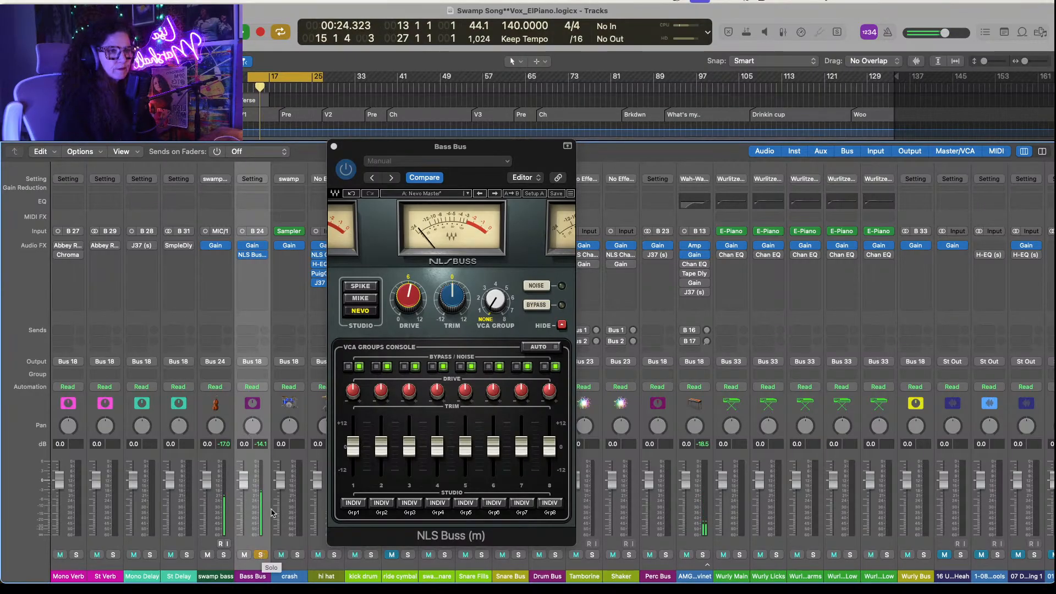
click(346, 169)
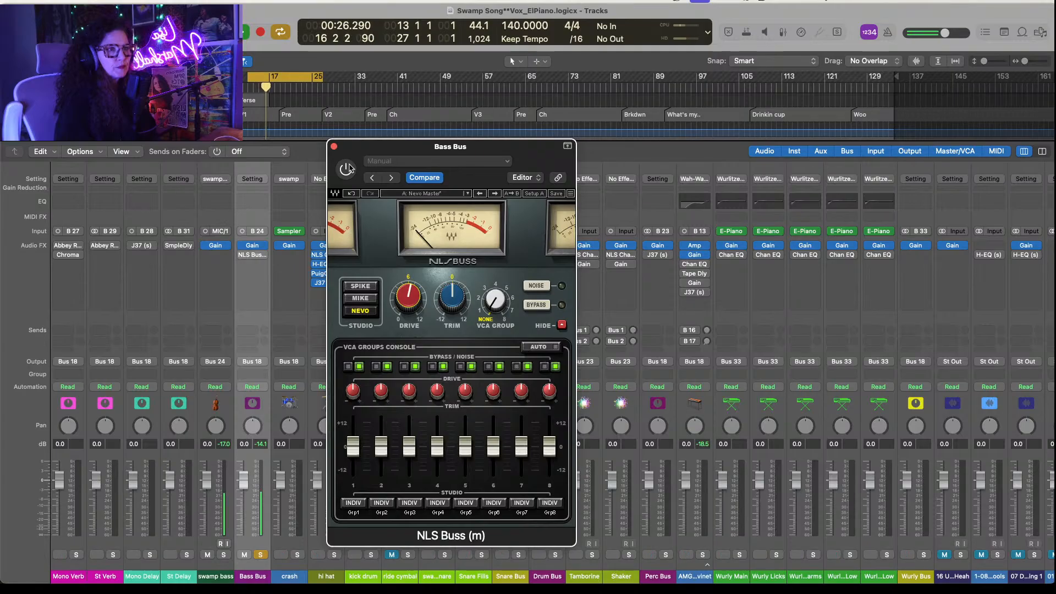
click(347, 169)
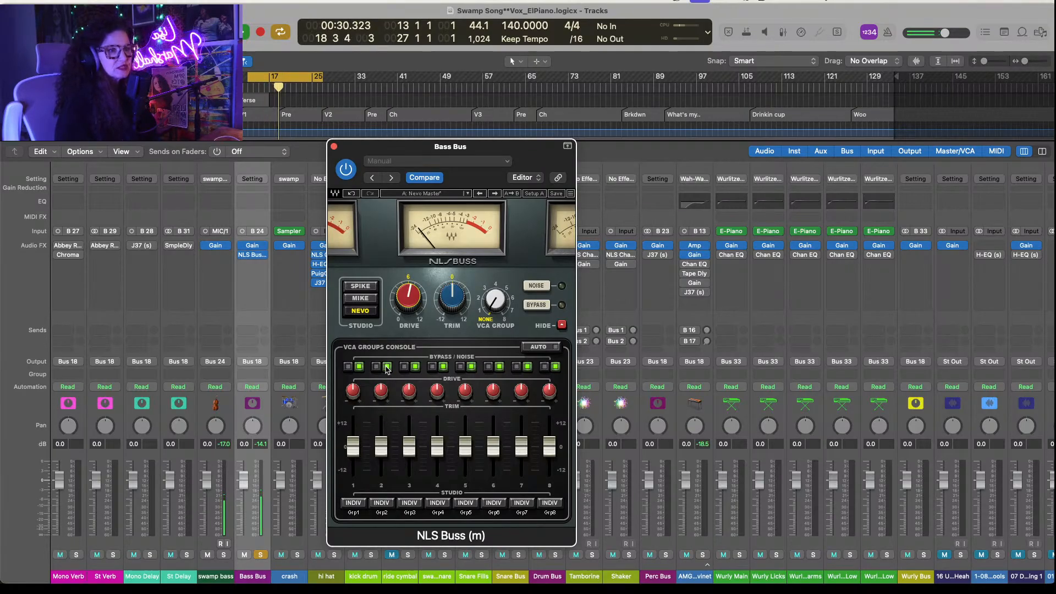
click(347, 170)
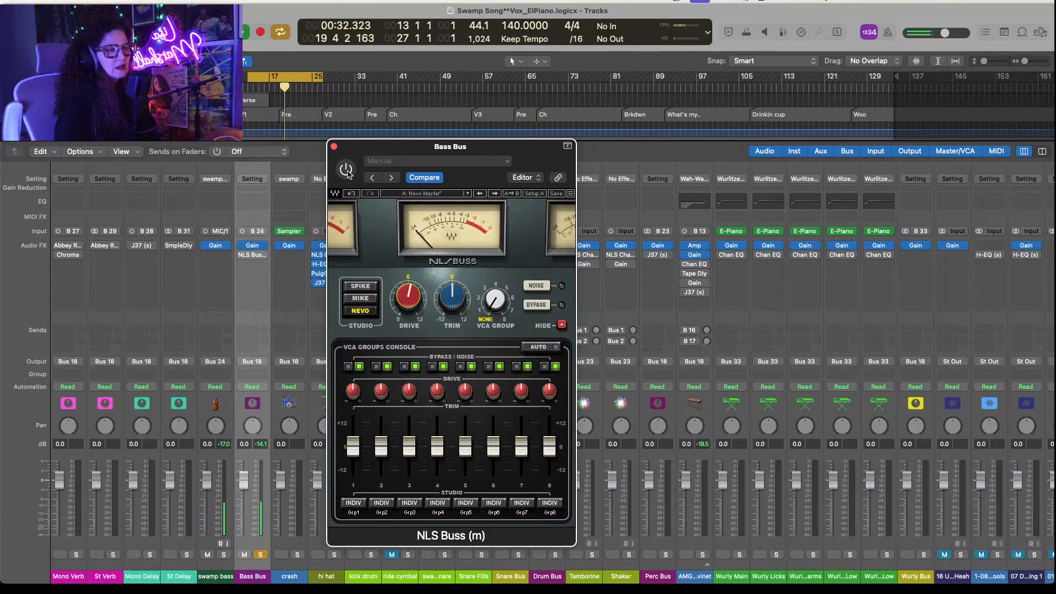
click(346, 170)
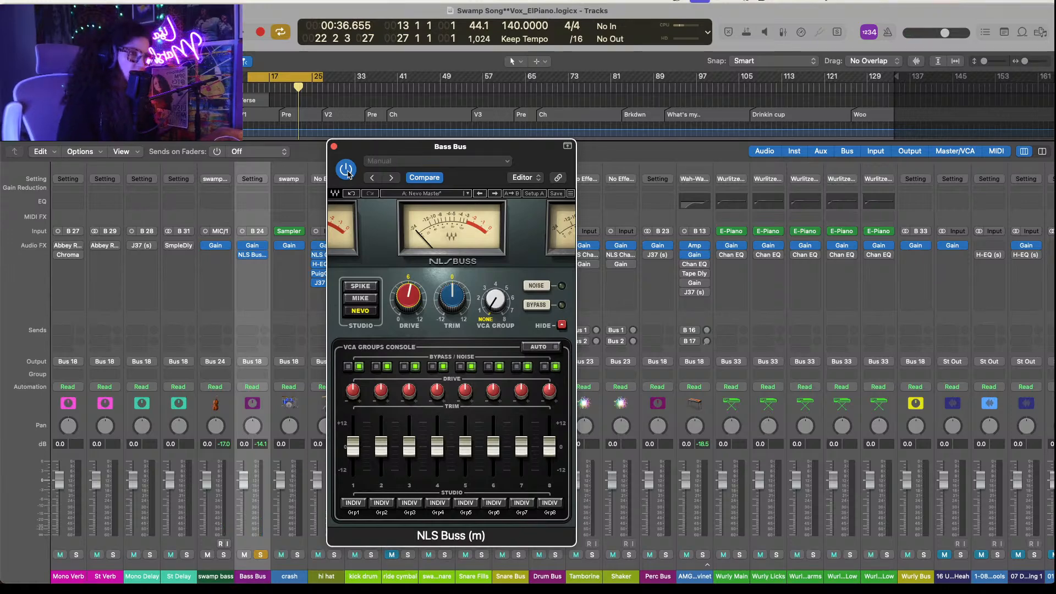
click(347, 172)
click(345, 171)
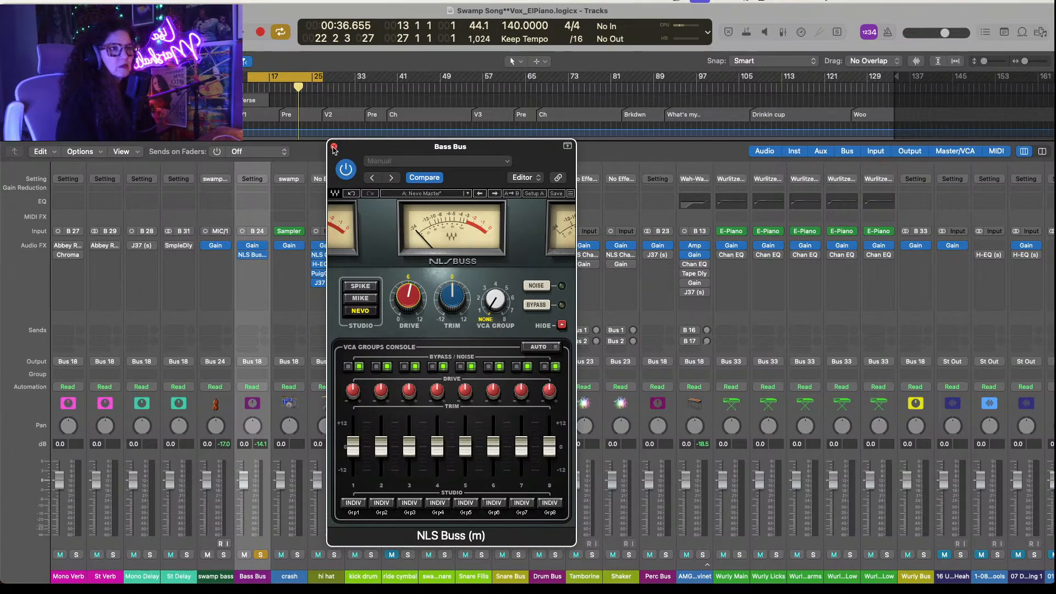
Step: Close the Bass Bus NLS Buss and look over the hi hat channel's H-EQ settings
click(334, 146)
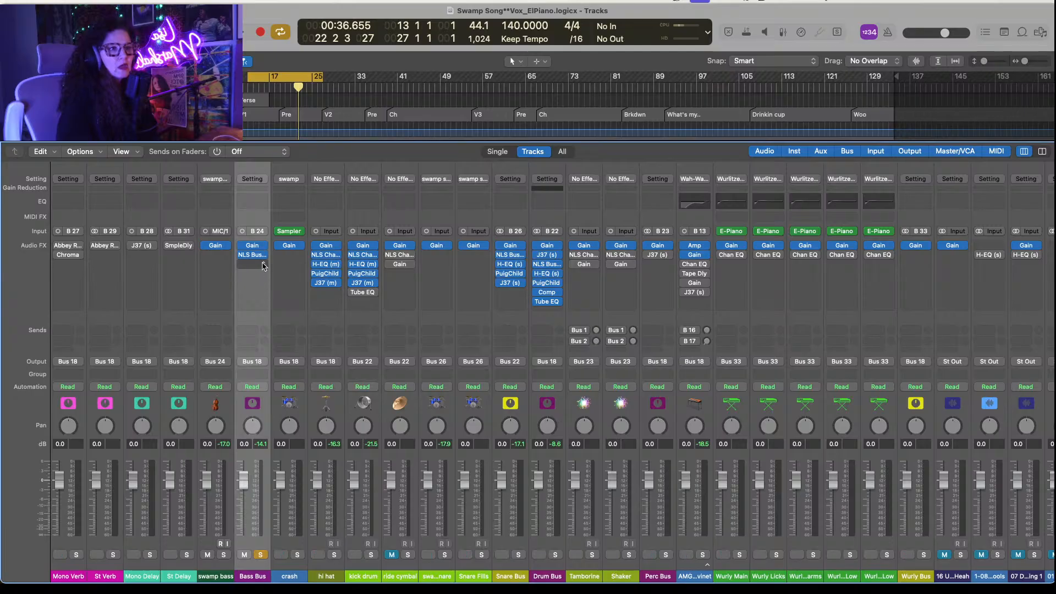
click(326, 264)
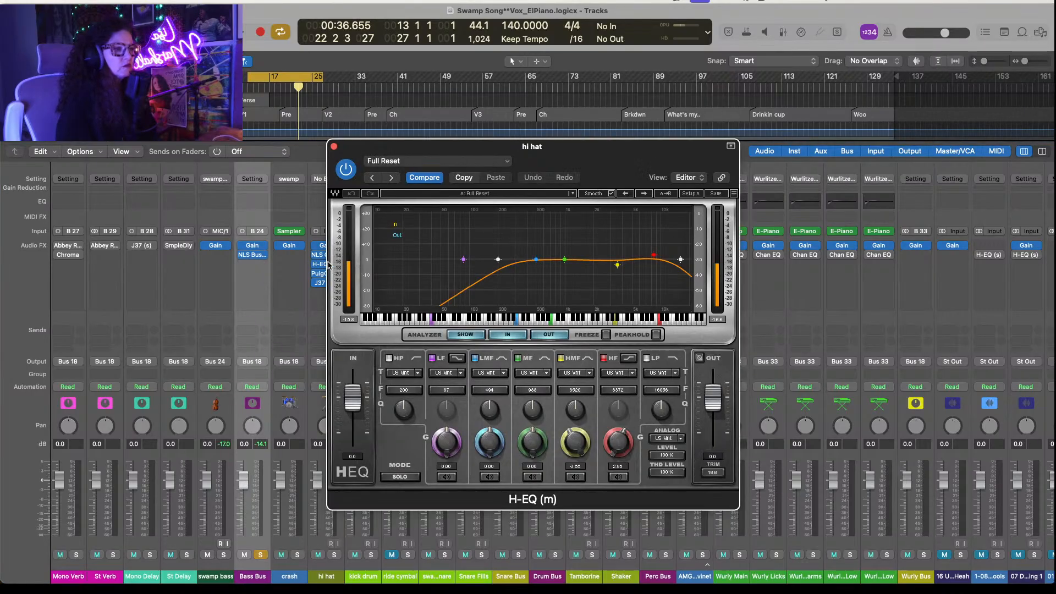
click(334, 148)
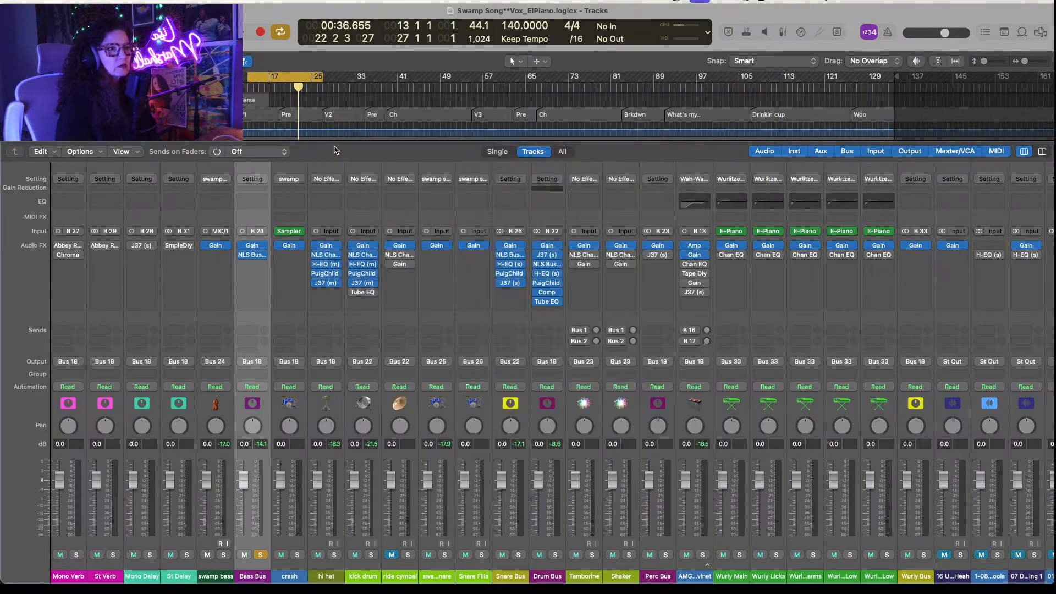
Step: Insert the mono Waves H-EQ (m) plug-in on the Bass Bus directly below its NLS Buss
click(262, 267)
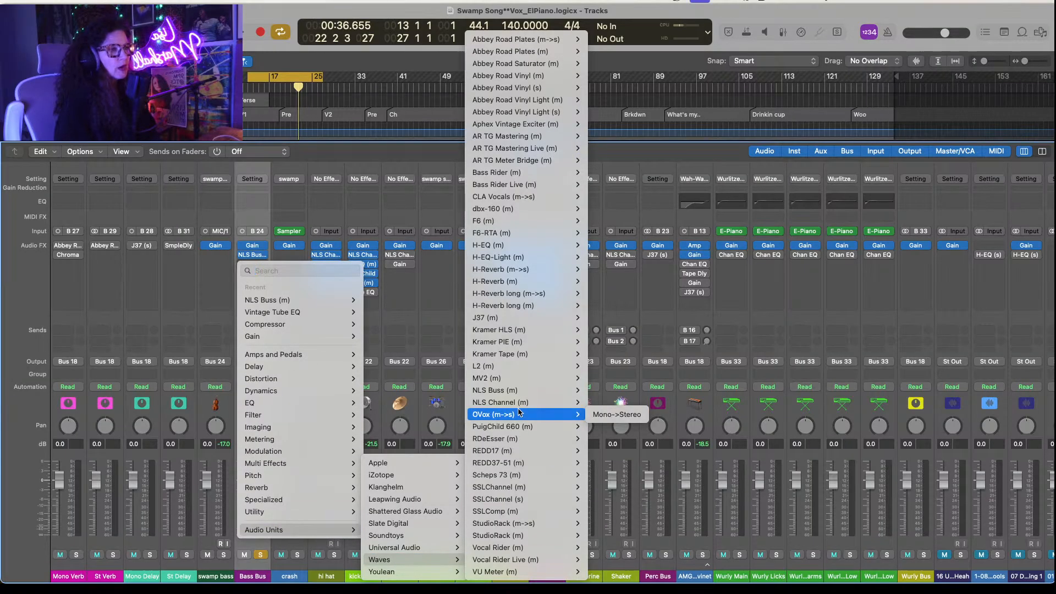
mouse_move(517, 248)
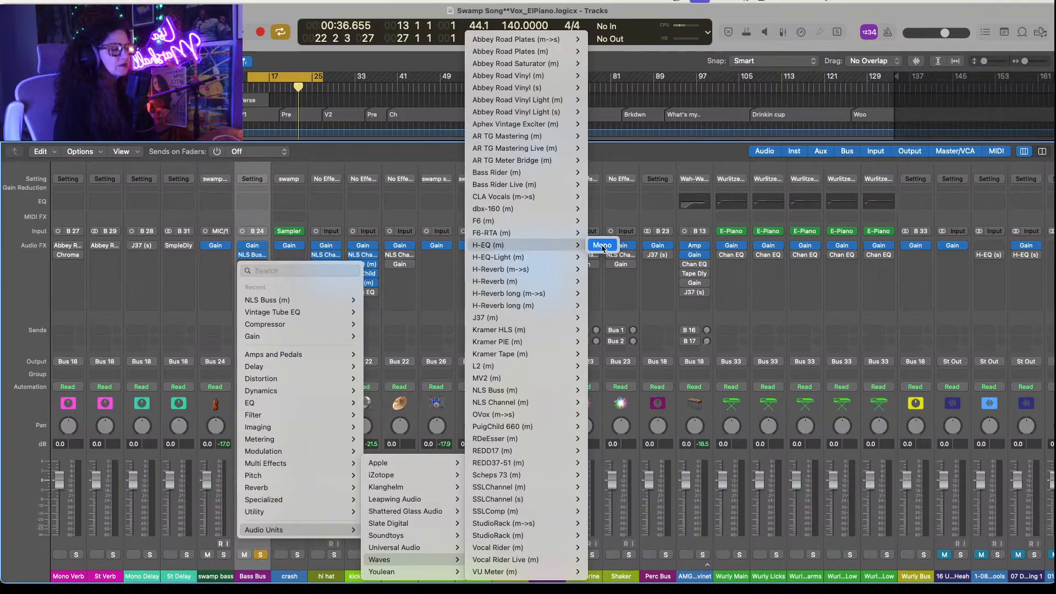
click(602, 245)
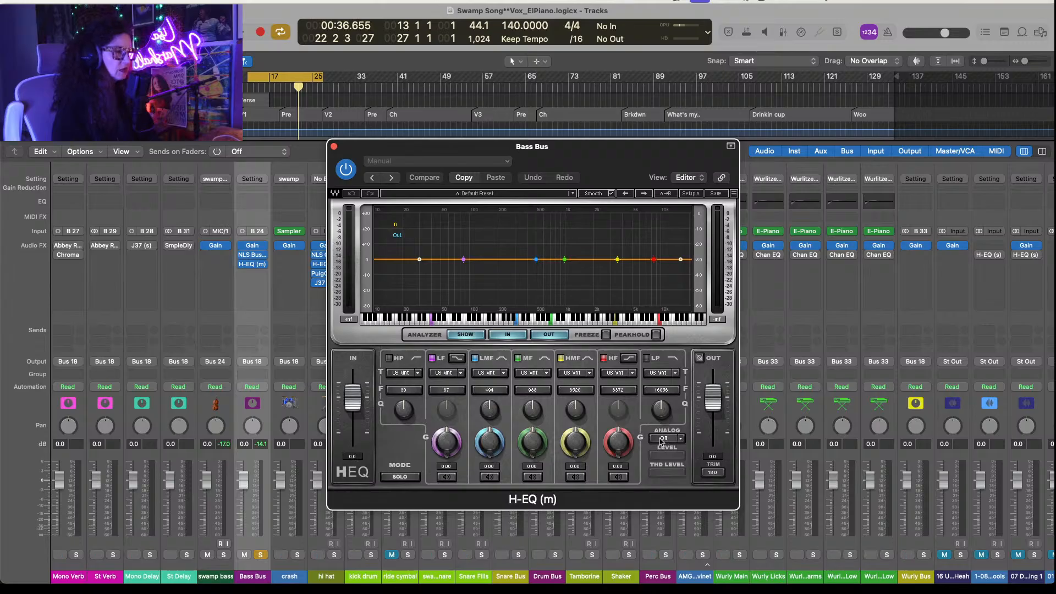
Step: Set the Bass Bus H-EQ's analog mode to US Vintage and enable its high-pass filter
click(680, 438)
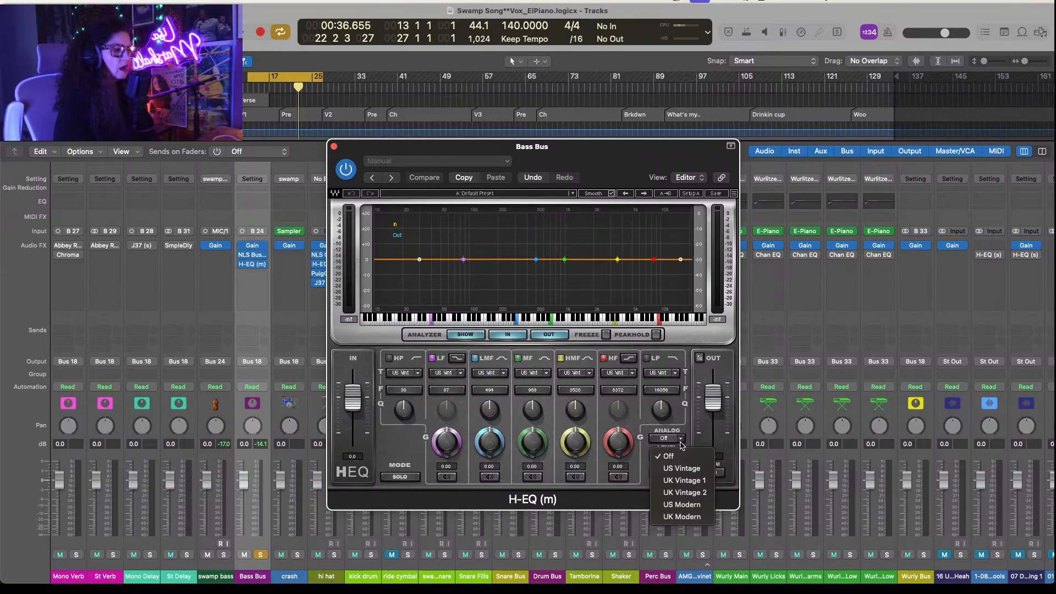
click(681, 469)
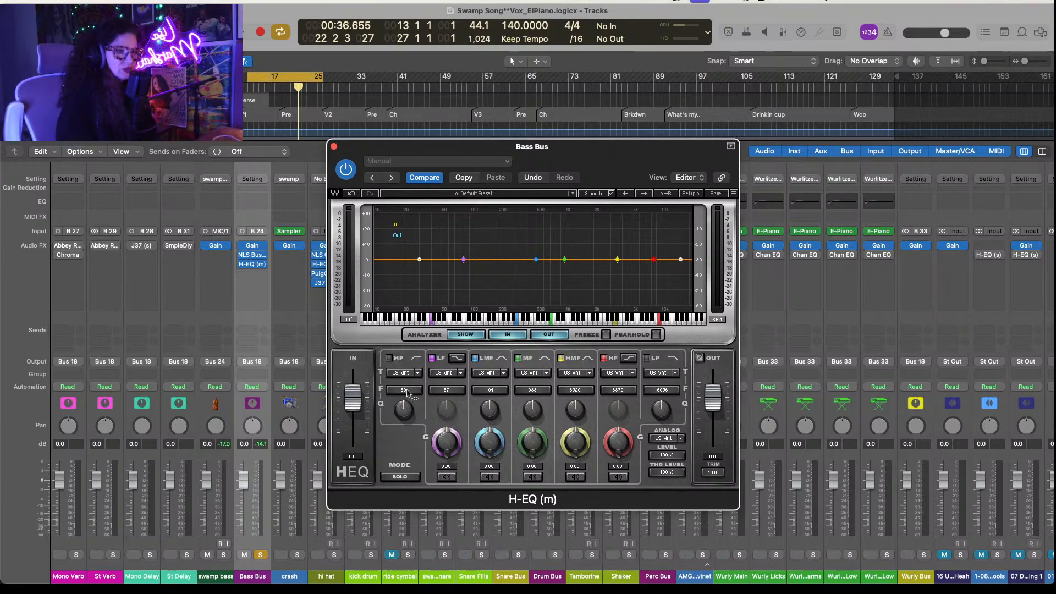
click(390, 359)
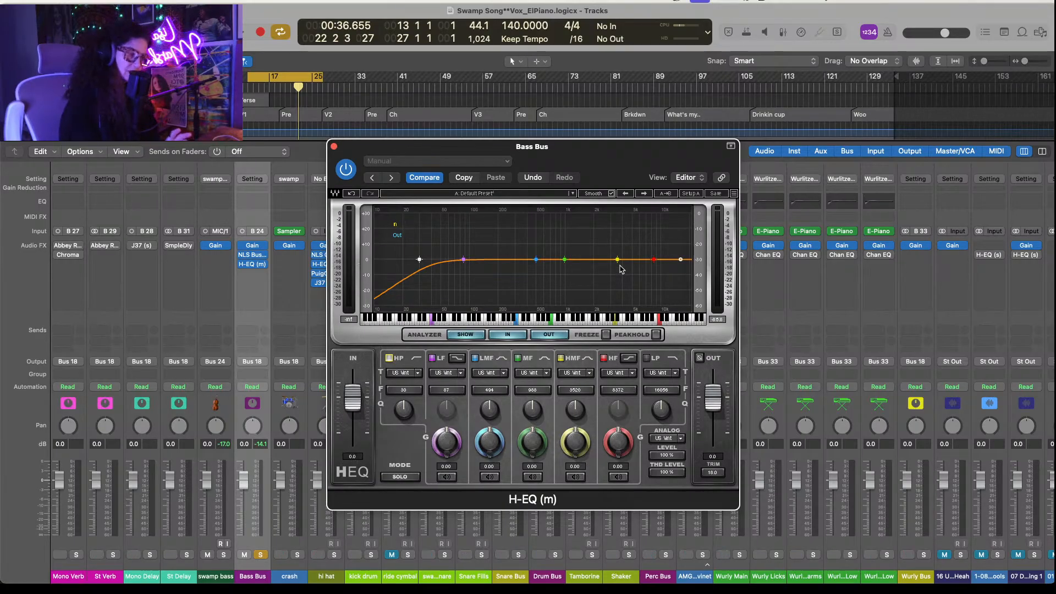
Step: Set the H-EQ's HMF band to 2500 Hz with a gain of -1.00 dB
click(575, 390)
text(2)
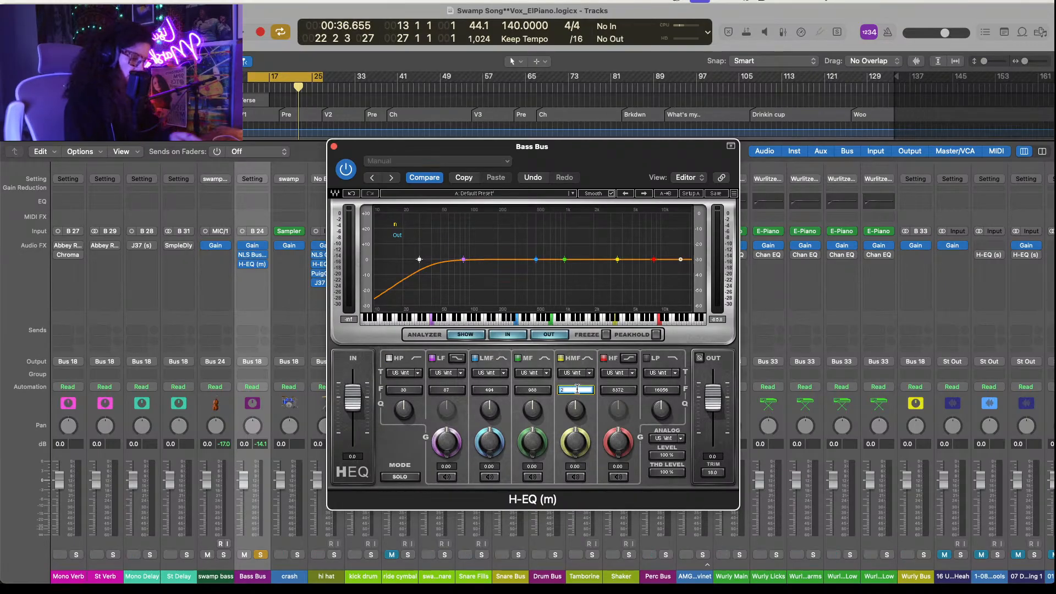
text(500)
key(Return)
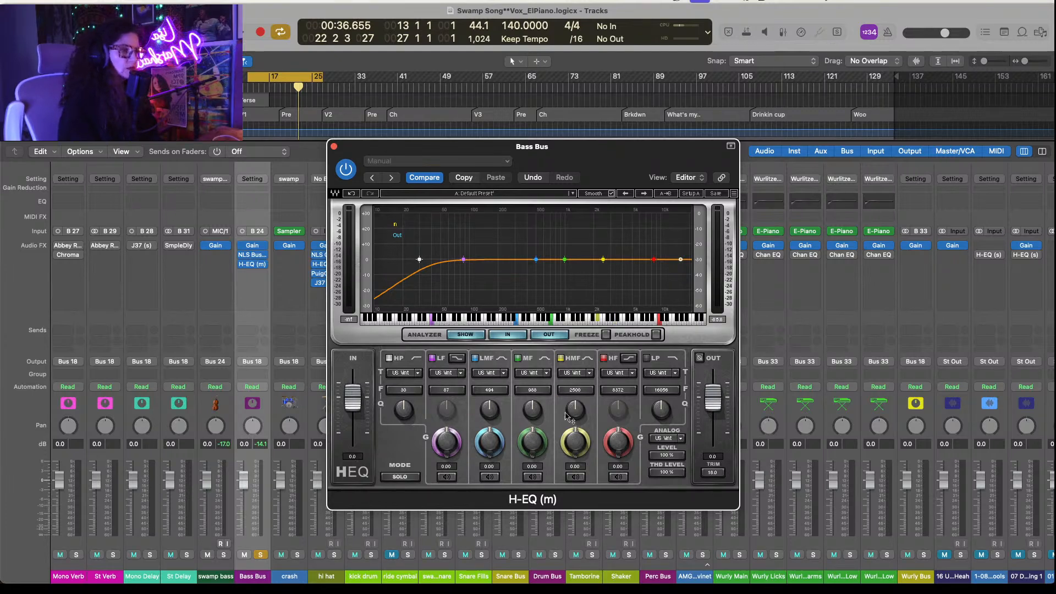
drag(573, 433, 574, 449)
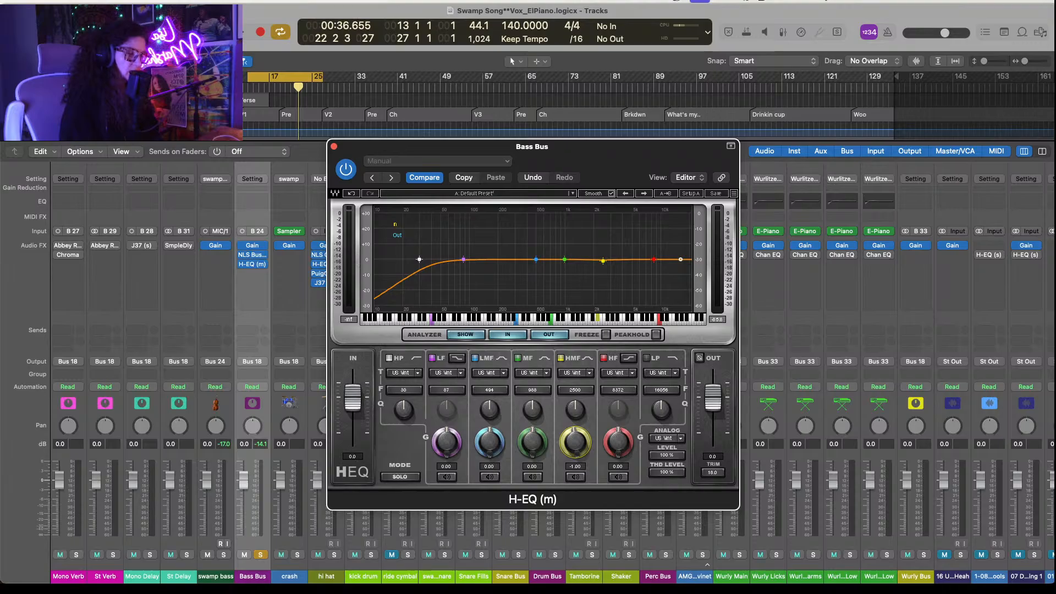
Step: Change the H-EQ's LF band to a bell shape and set its gain to 5.25 dB
click(459, 360)
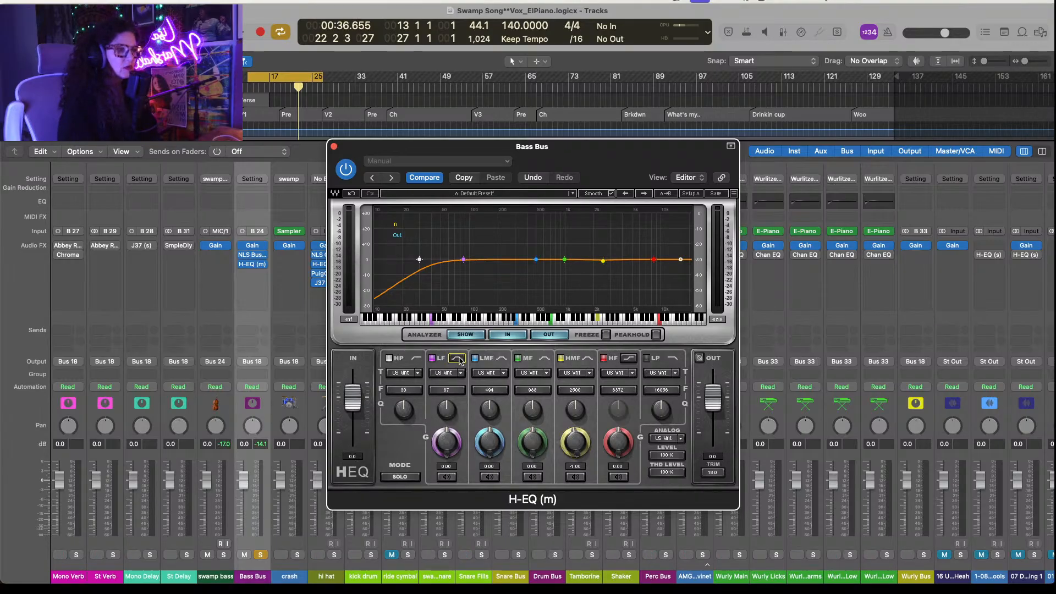
click(449, 466)
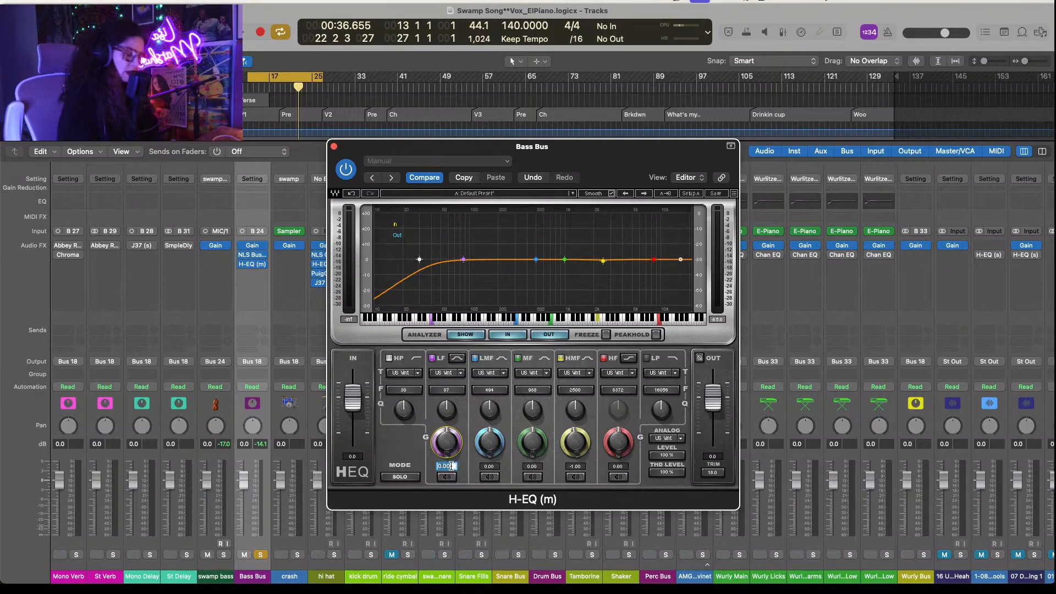
text(5)
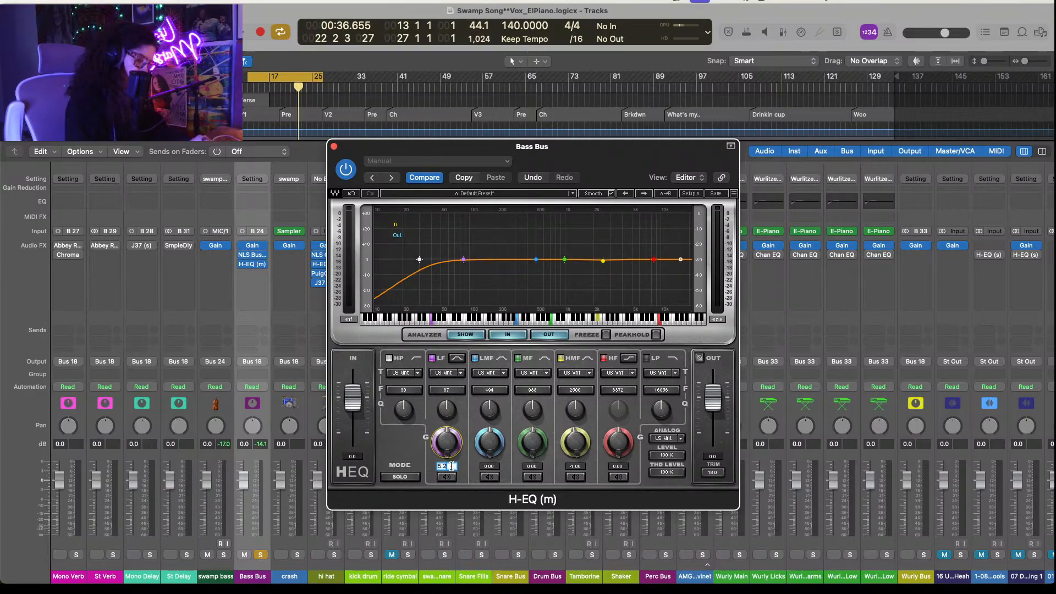
text(.2)
key(Return)
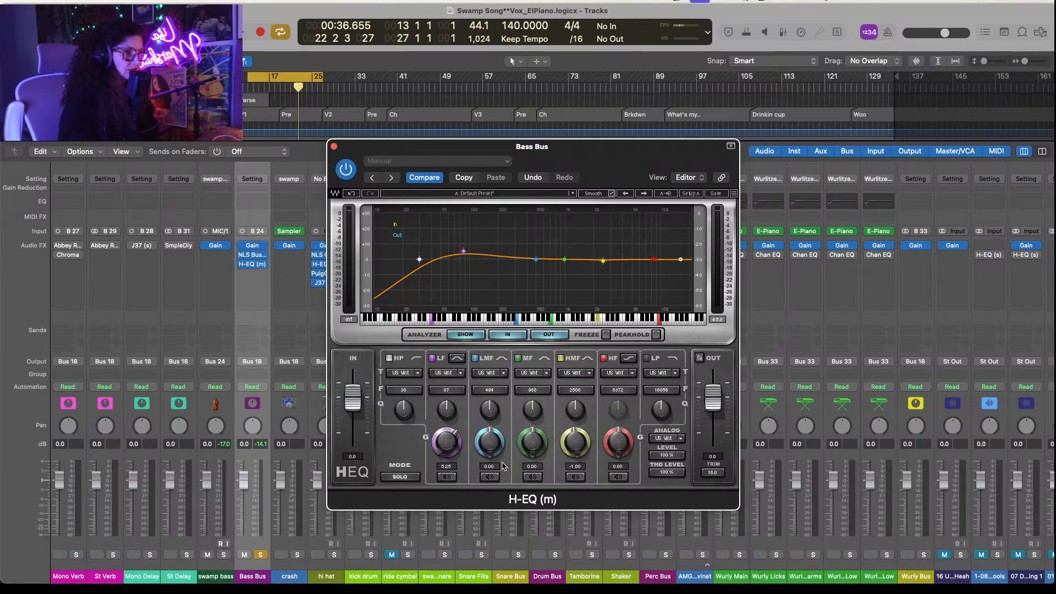
Step: Set the H-EQ's MF band to 900 Hz with a gain of 2.15 dB
click(533, 390)
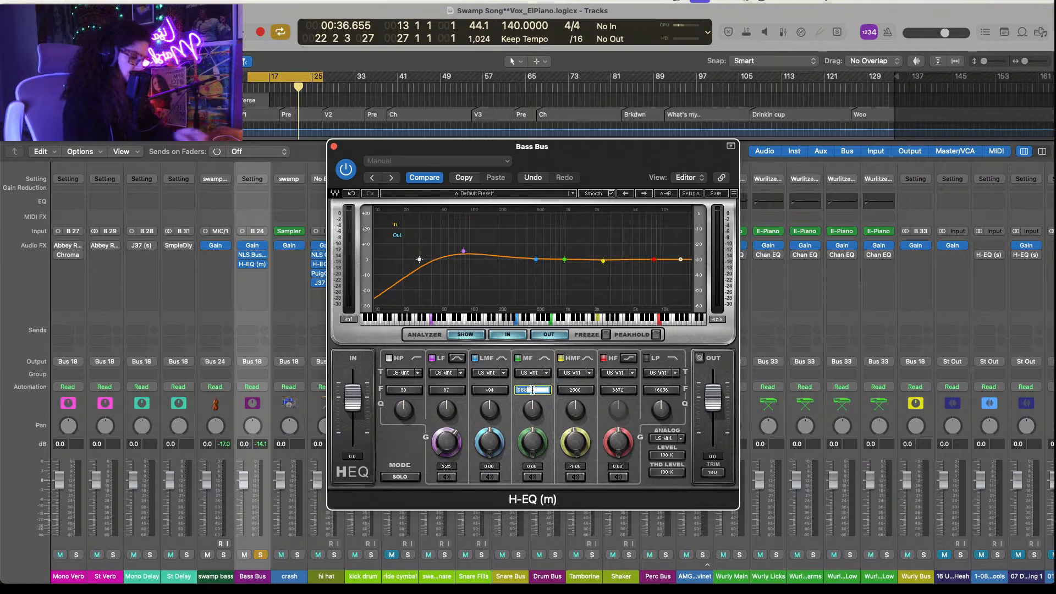
text(900)
key(Return)
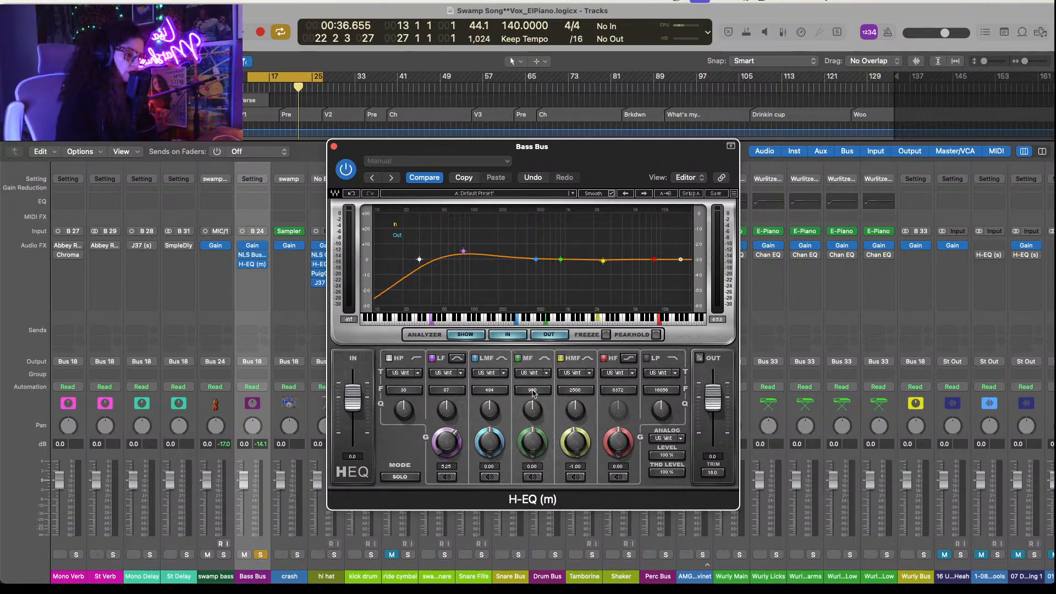
click(532, 465)
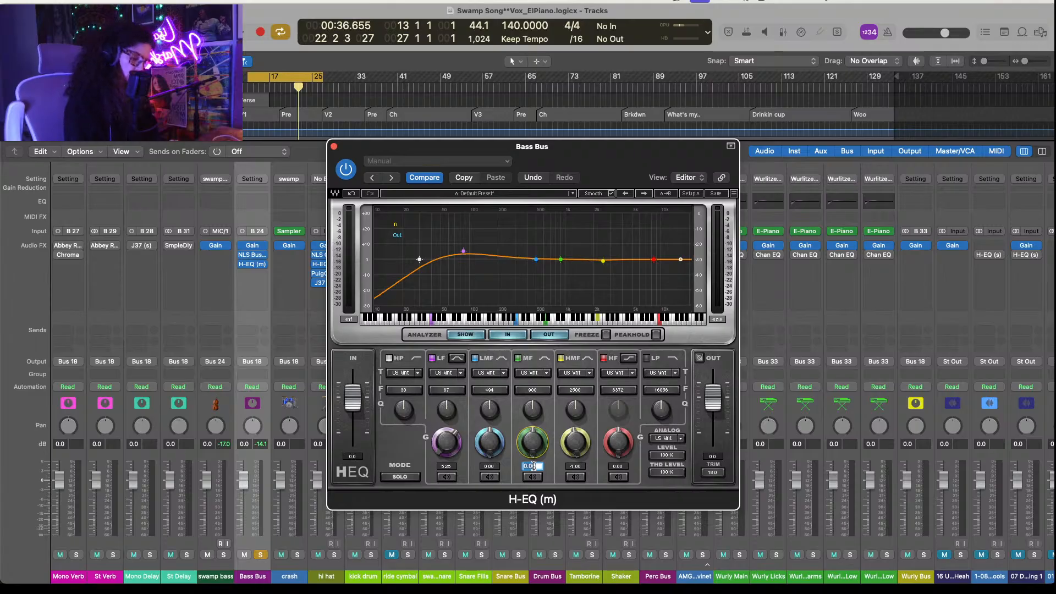
text(2.15)
key(Return)
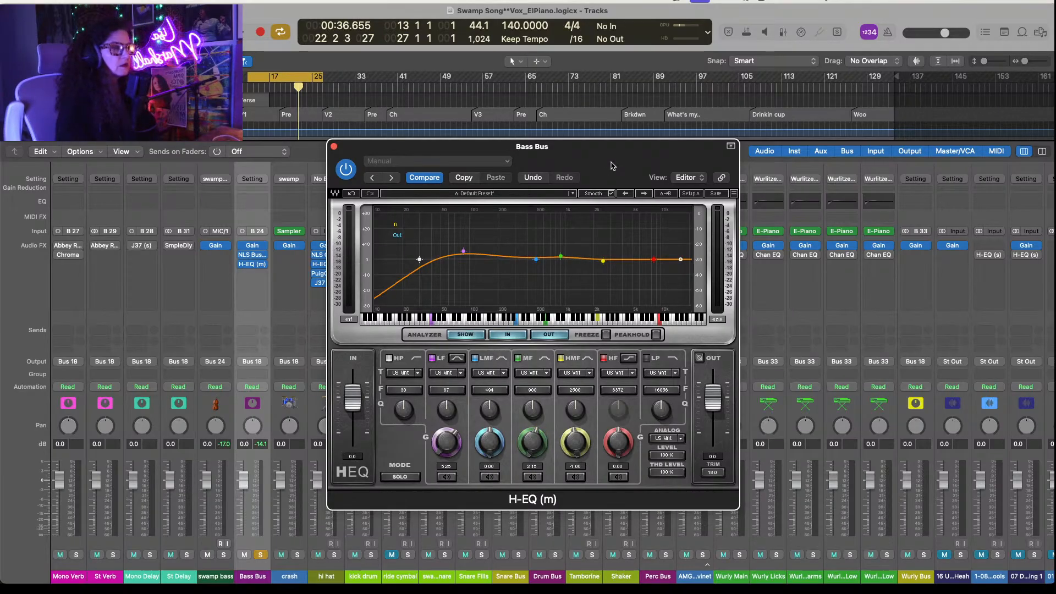
Step: Play the song, compare the Bass Bus in the full mix and soloed, and lower the H-EQ's output to about -1.7 dB
click(664, 13)
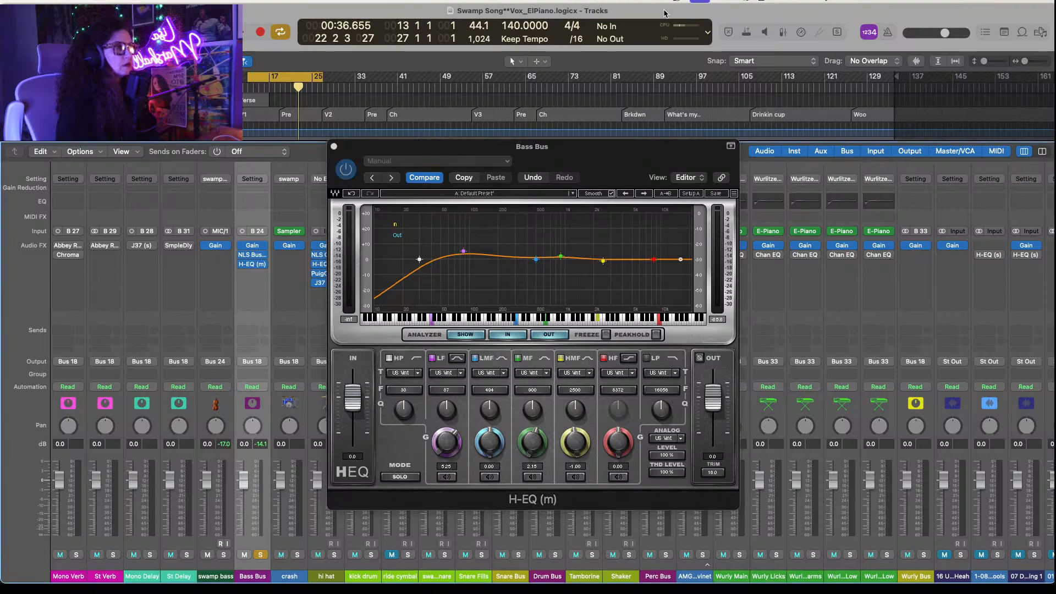
key(space)
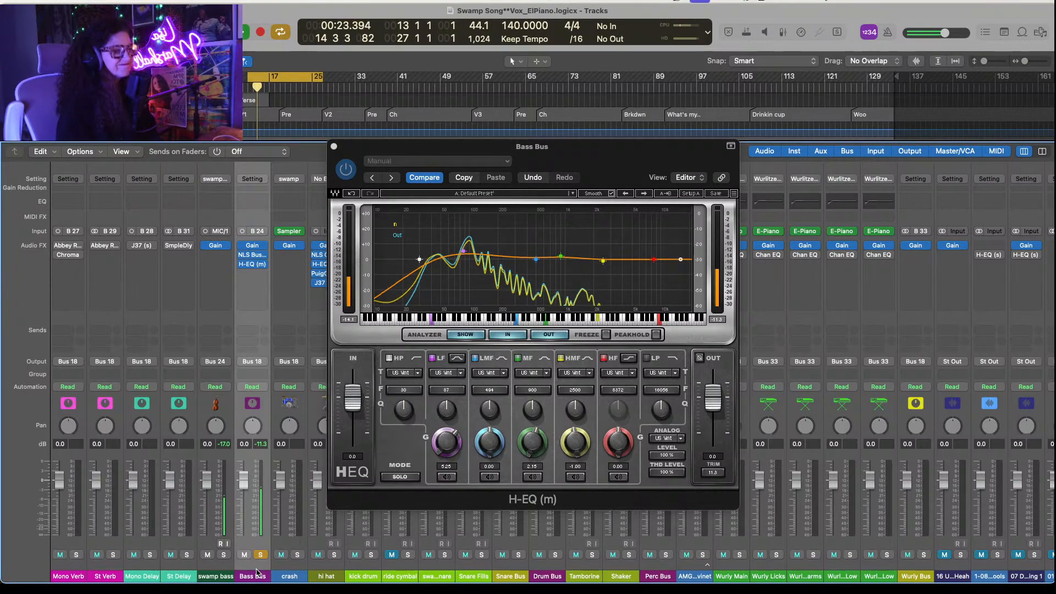
click(261, 555)
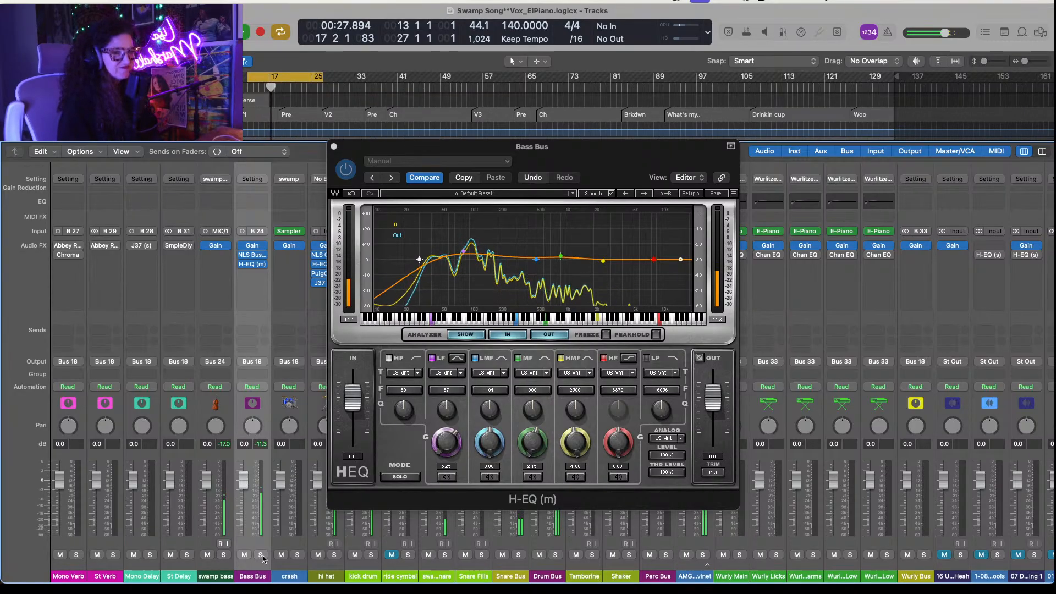
click(261, 555)
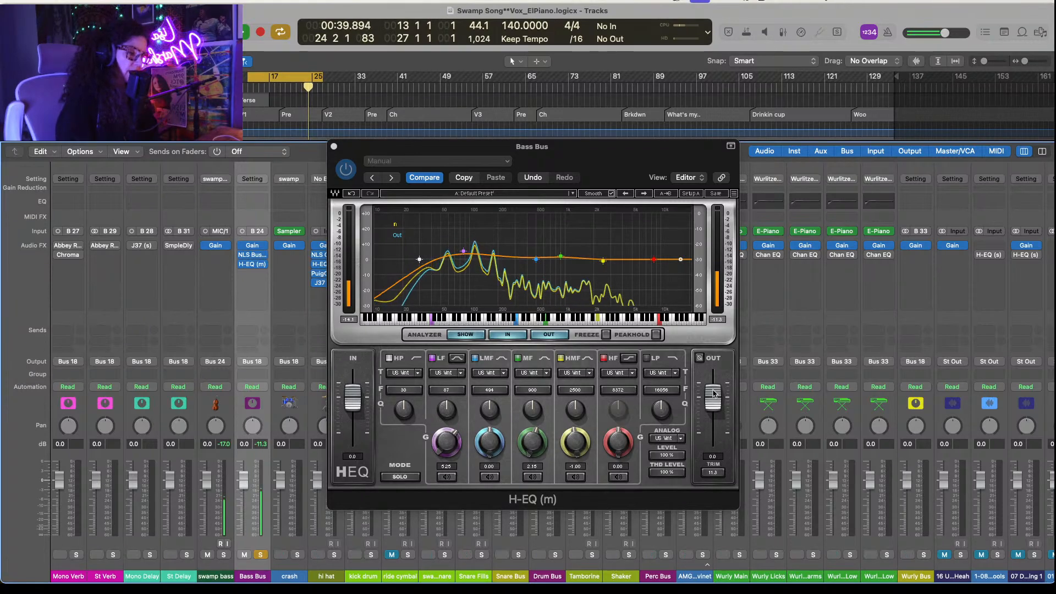
mouse_move(713, 393)
mouse_down()
mouse_move(715, 415)
mouse_move(713, 395)
mouse_up()
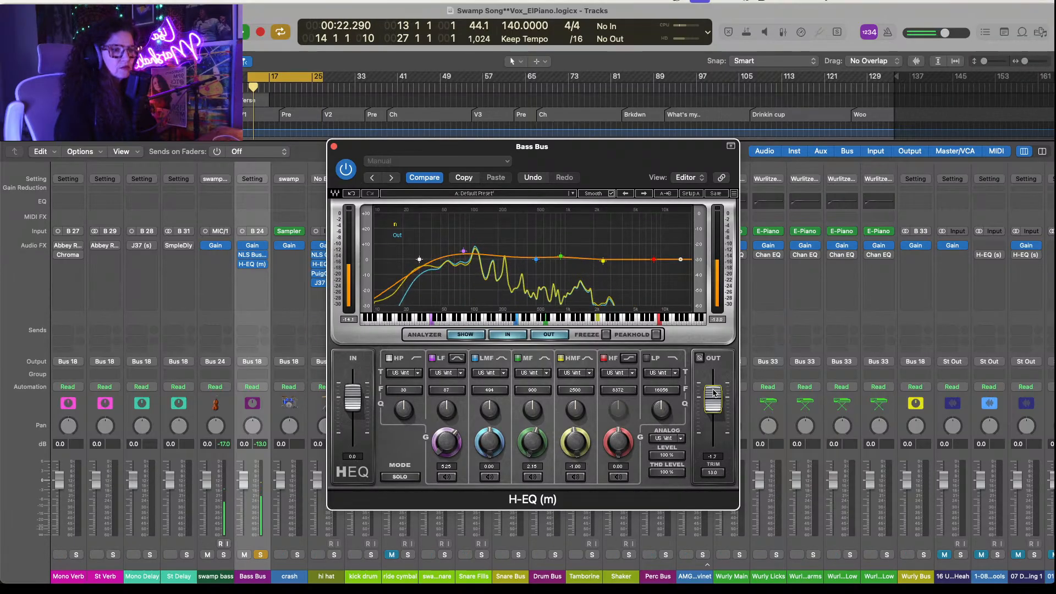
click(334, 148)
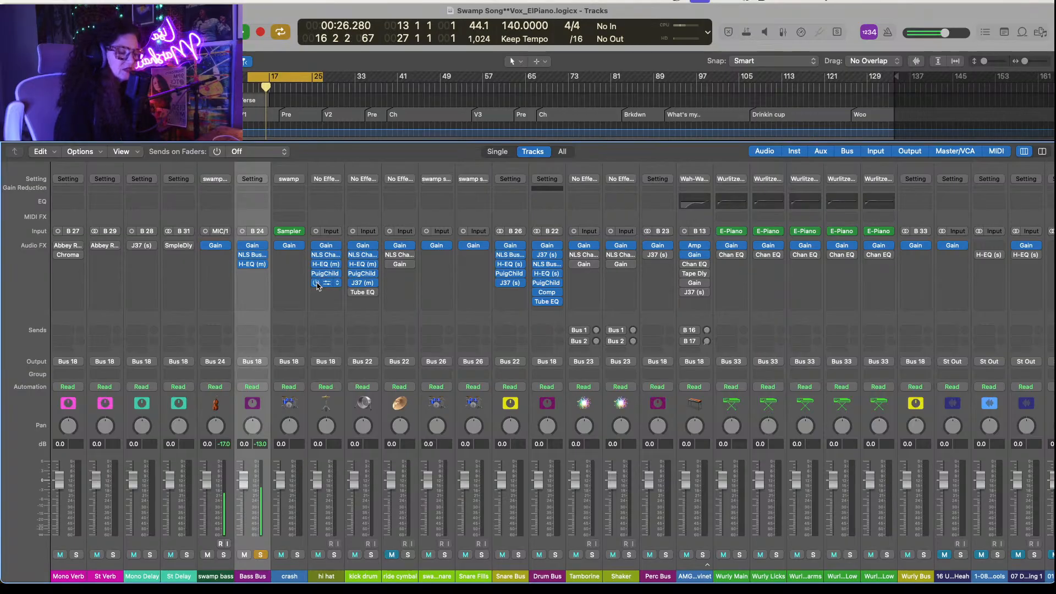
Step: Insert the mono Waves J37 (m) tape plug-in on the Bass Bus directly below its H-EQ
click(260, 283)
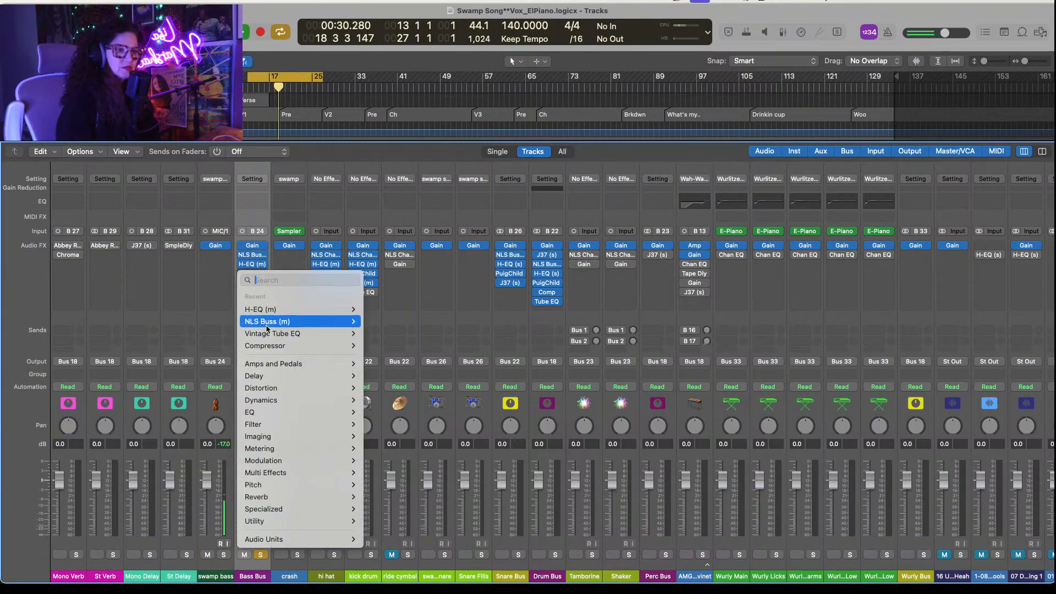
mouse_move(308, 539)
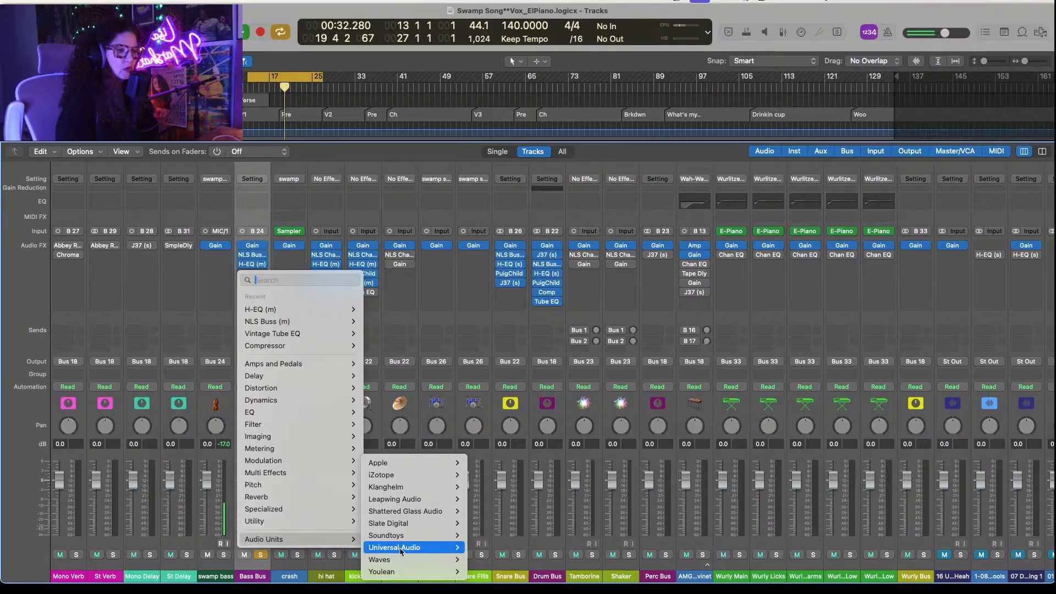
mouse_move(410, 560)
mouse_move(499, 437)
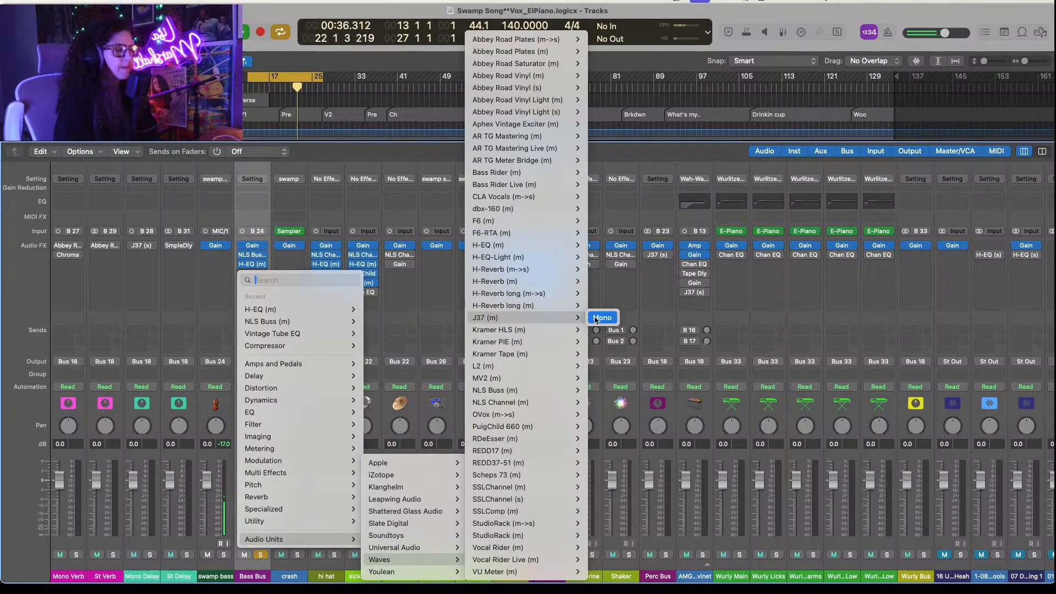
click(597, 318)
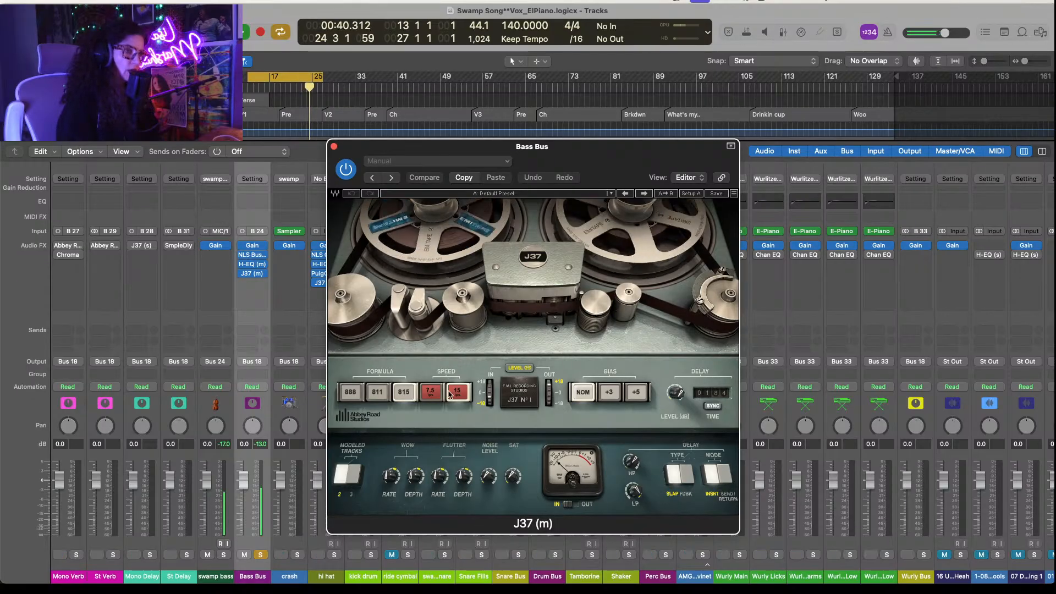
Step: Choose the 811 tape formula in the Bass Bus J37 and raise its saturation
click(378, 392)
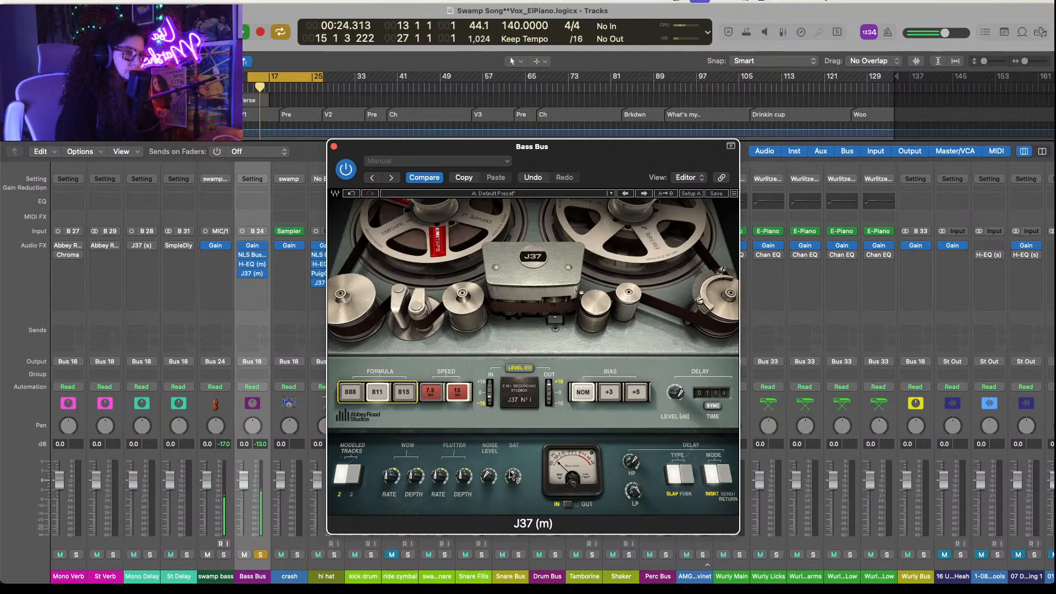
drag(513, 477, 496, 429)
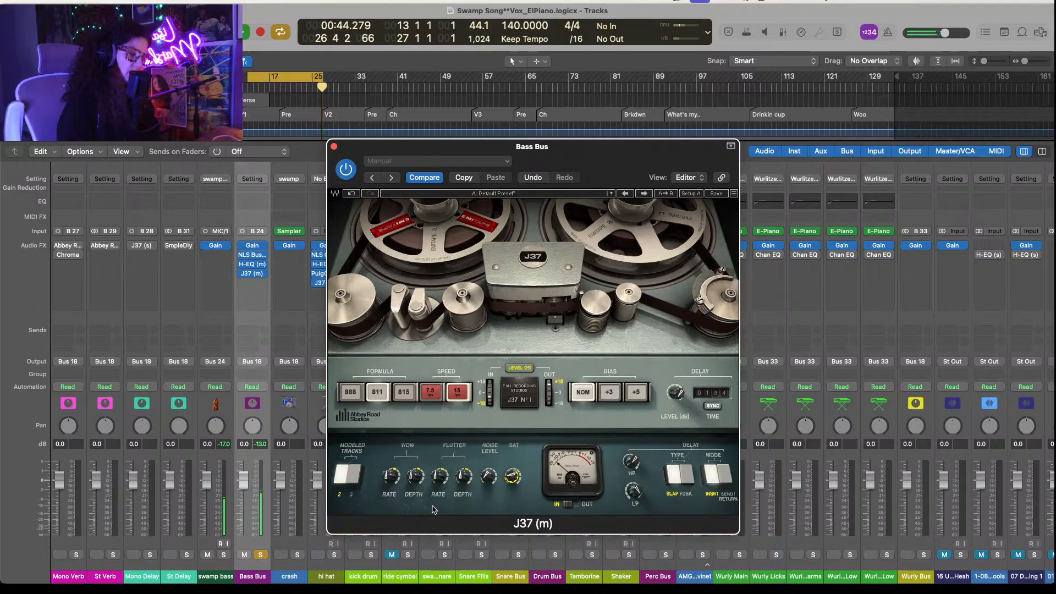
Step: Adjust the wow rate and depth and the flutter rate and depth of the Bass Bus J37 while the bass plays
click(387, 476)
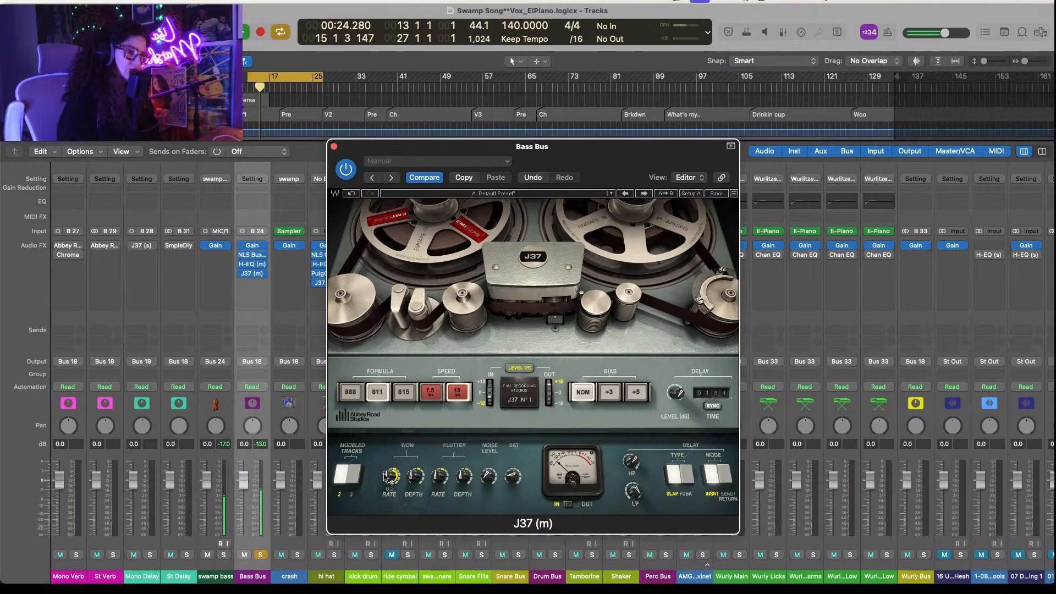
click(414, 476)
scroll(414, 477, up, 1)
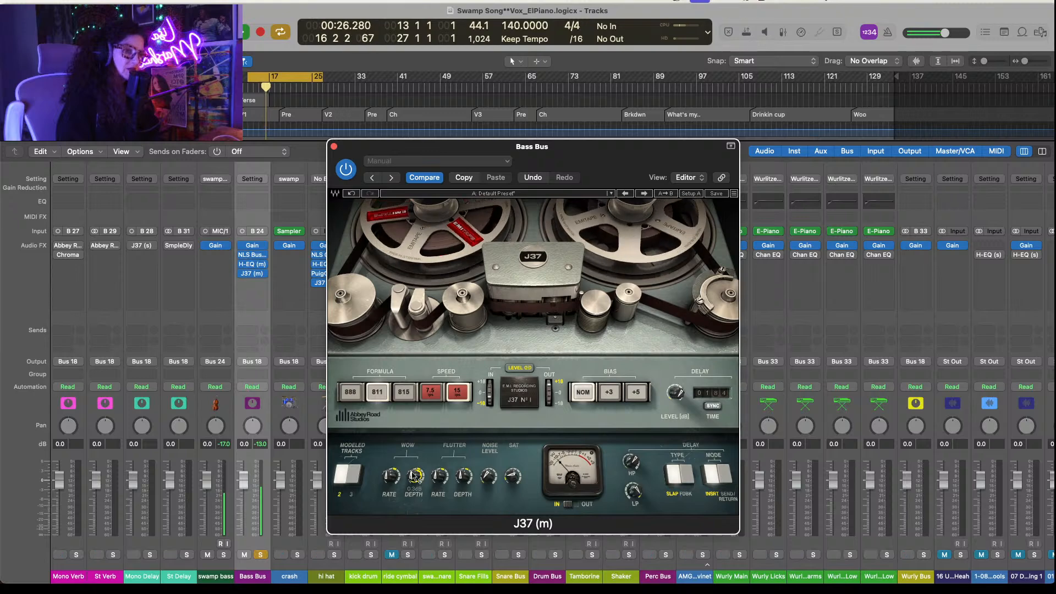
click(440, 476)
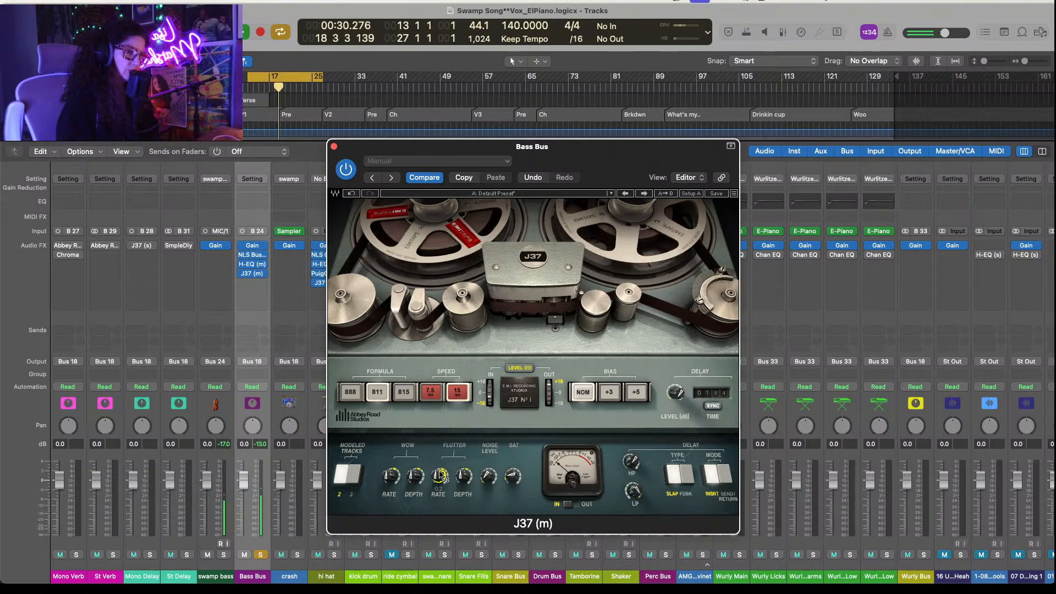
scroll(443, 476, up, 1)
mouse_move(464, 476)
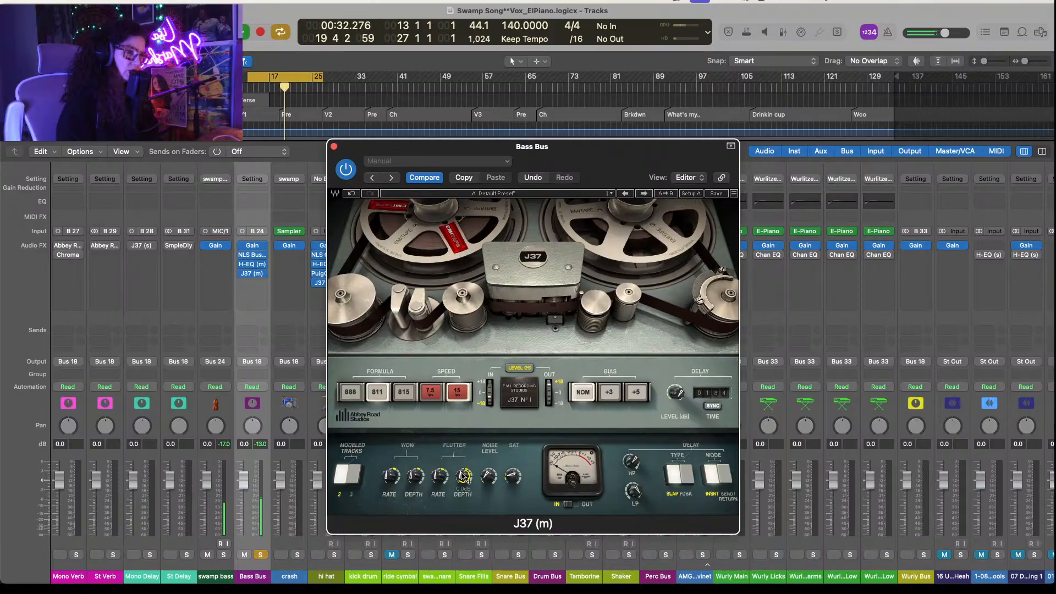
scroll(464, 476, up, 3)
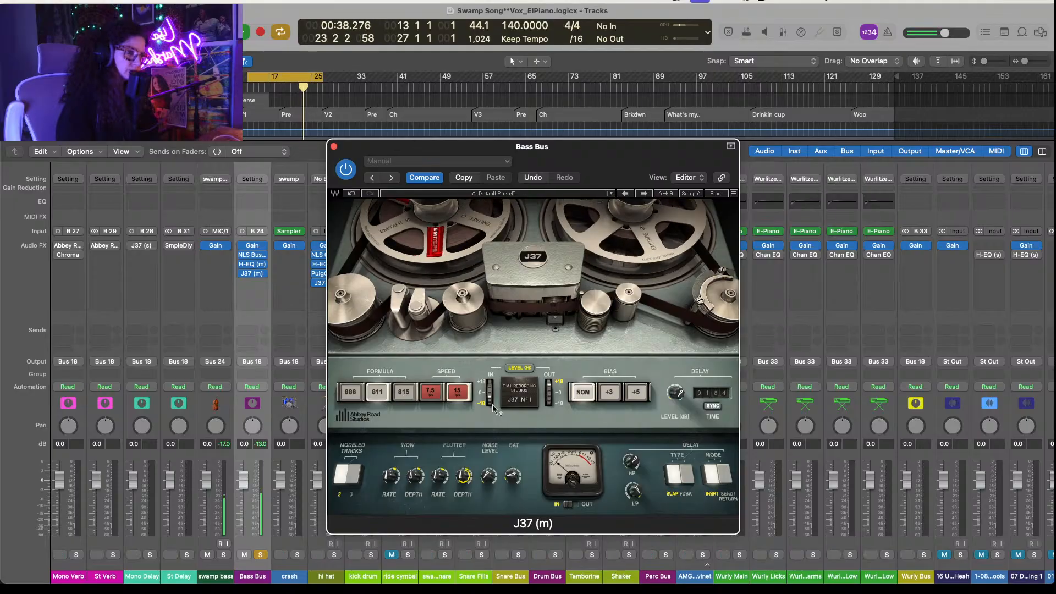
Step: Raise the Bass Bus J37's input level, unlink it from the output, and bring the output up to about 5.7 dB
drag(489, 401, 487, 369)
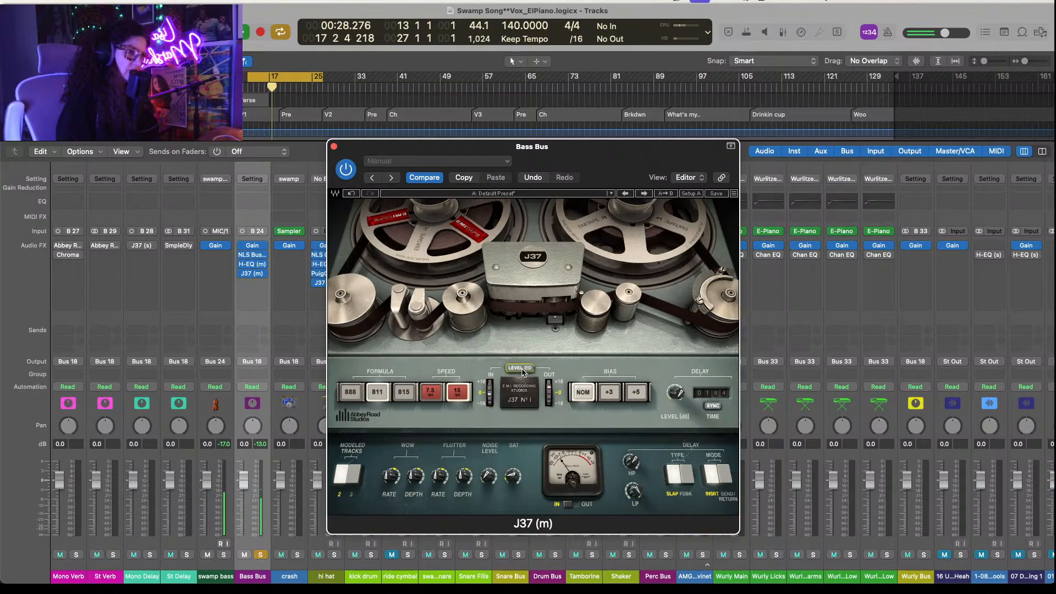
mouse_move(551, 406)
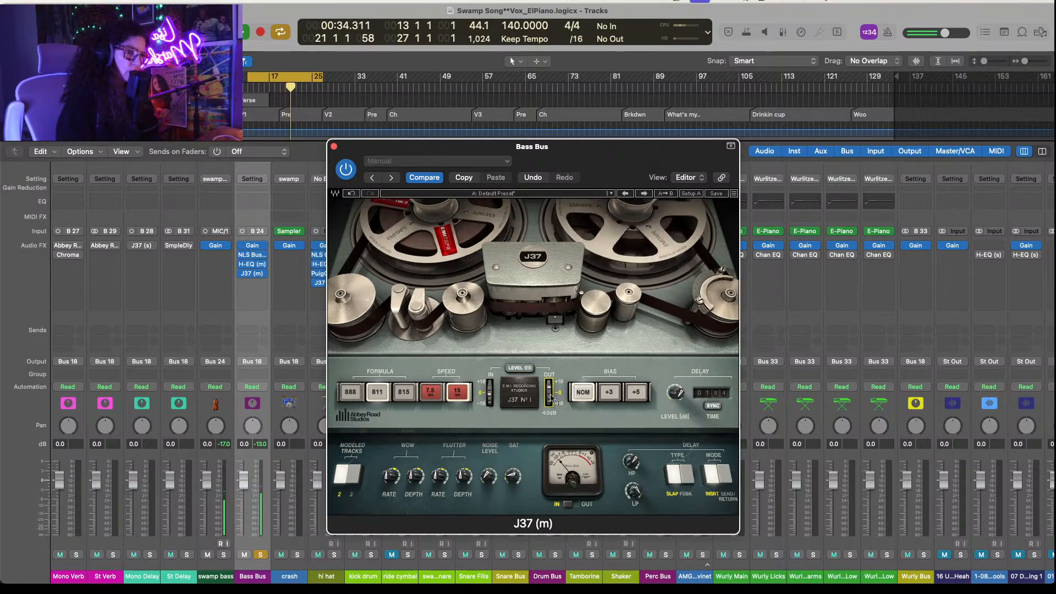
drag(552, 397, 555, 392)
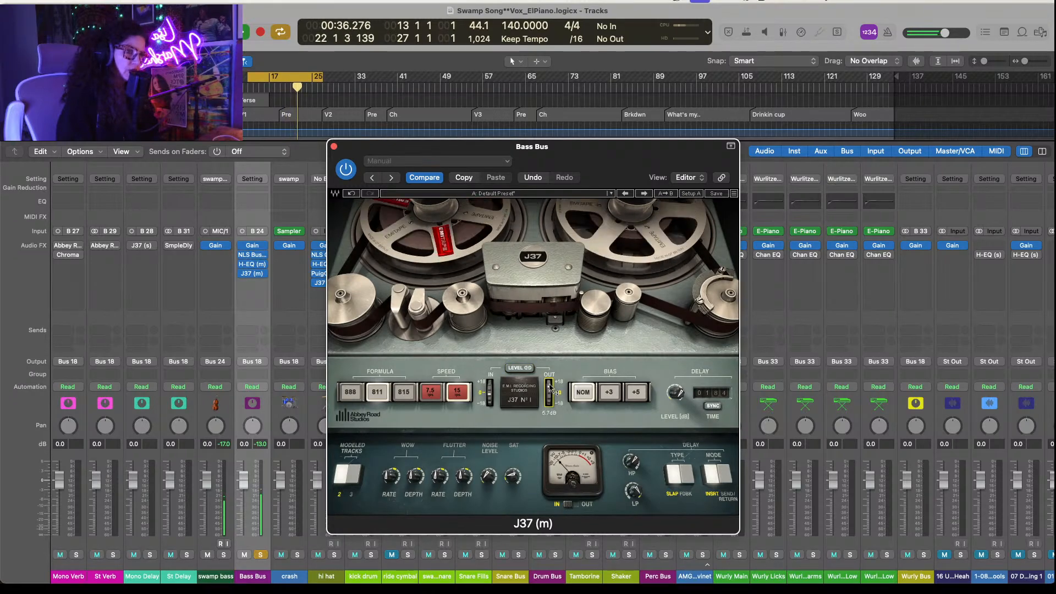
key(space)
key(space)
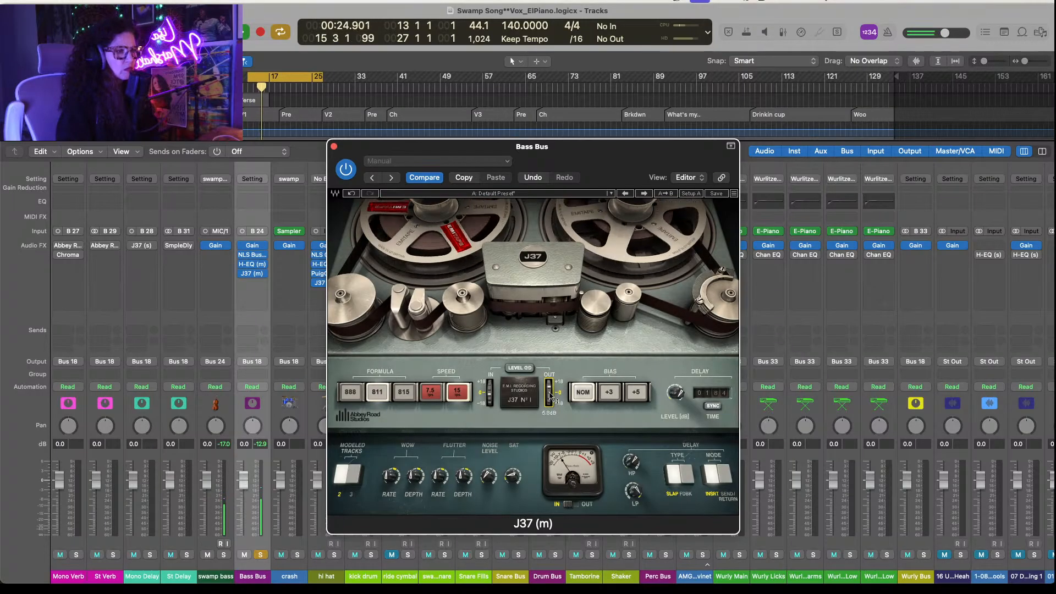
Step: Fine-tune the Bass Bus J37's output to about 6.4 dB during playback and close the plug-in window
scroll(549, 394, up, 2)
key(space)
key(space)
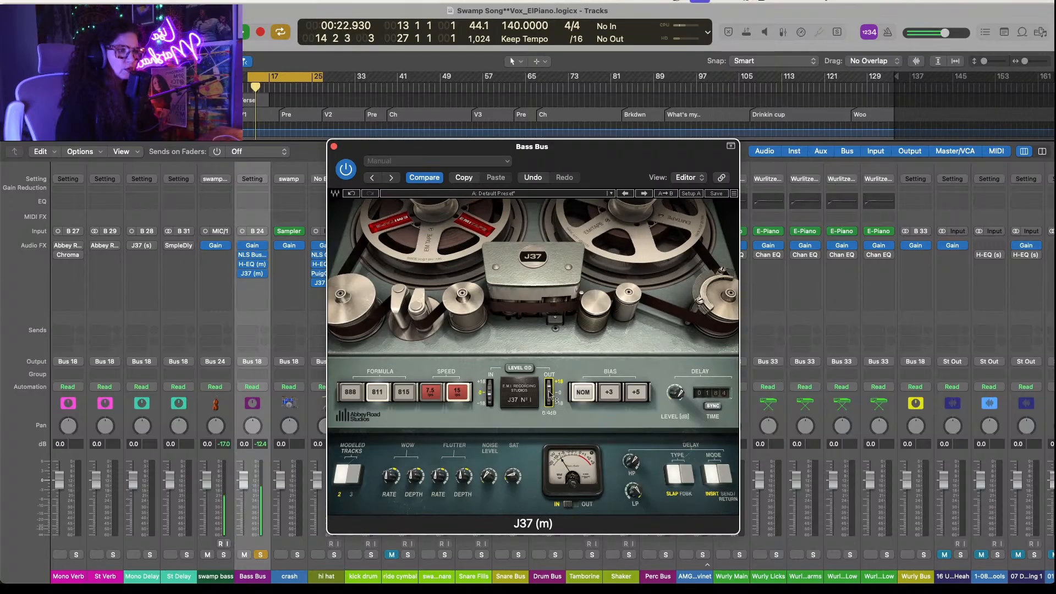
drag(549, 394, 551, 397)
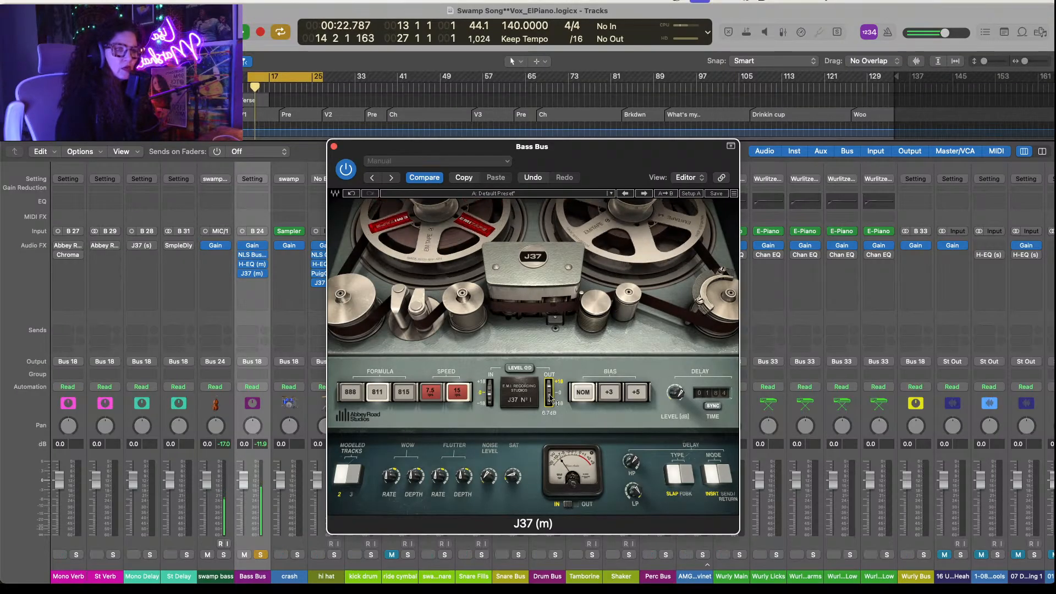
drag(550, 396, 552, 400)
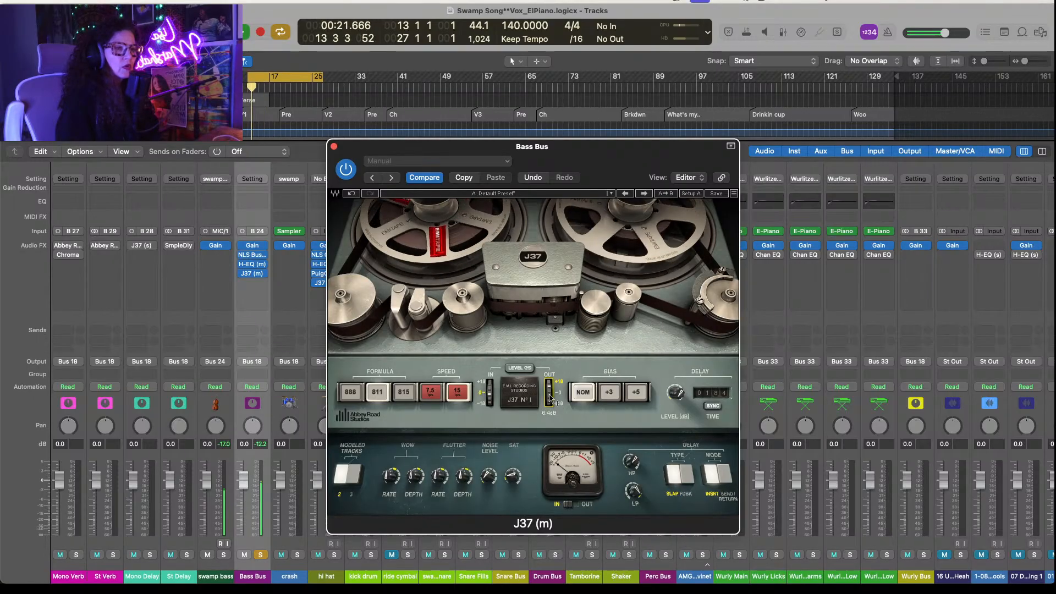
click(333, 147)
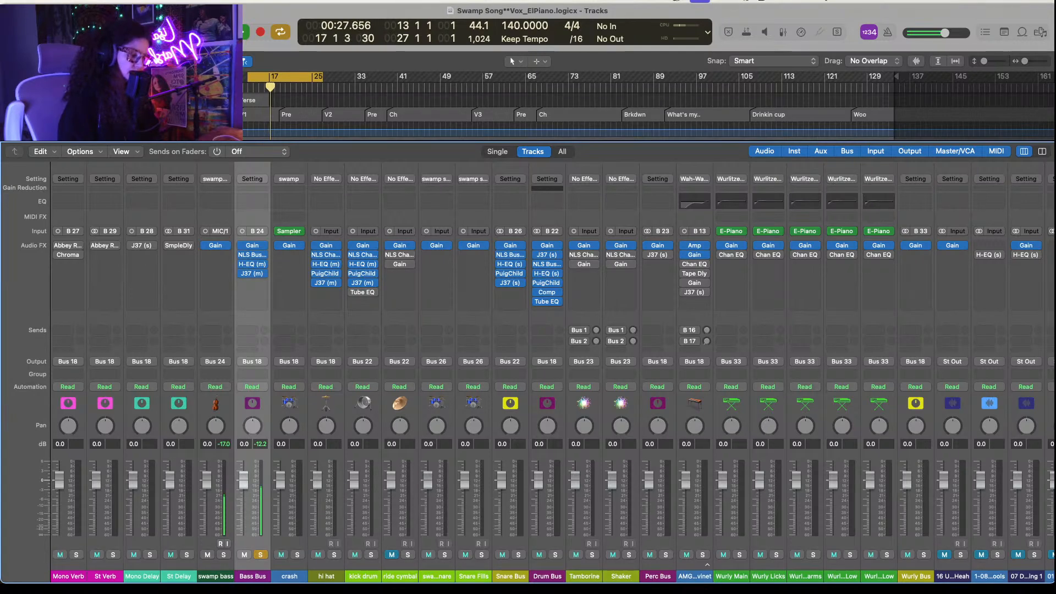
Step: Insert the mono Waves PuigChild 660 (m) compressor on the Bass Bus directly below its J37
click(264, 283)
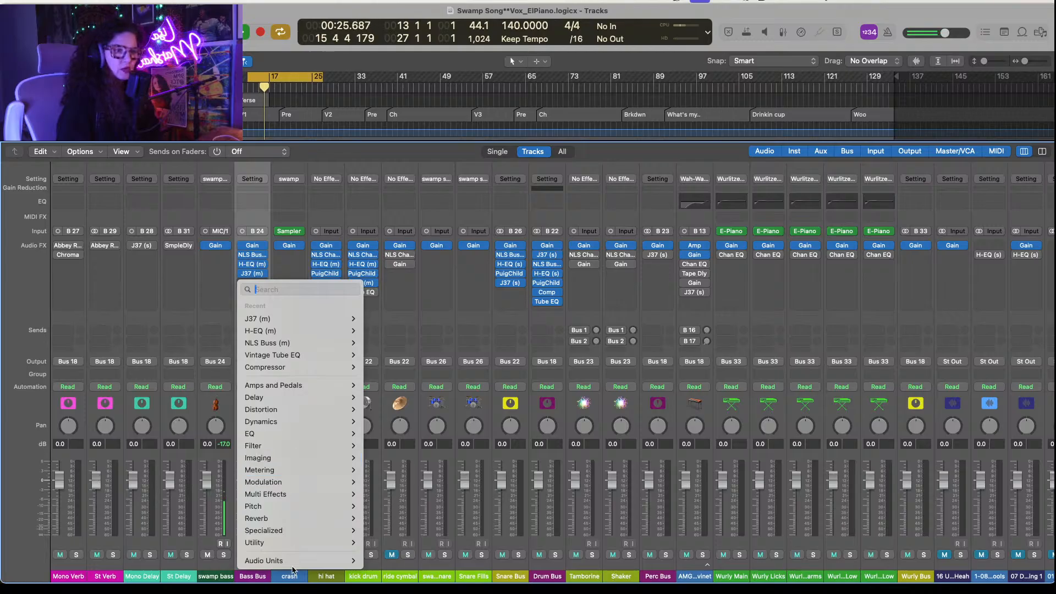
mouse_move(308, 542)
mouse_move(346, 561)
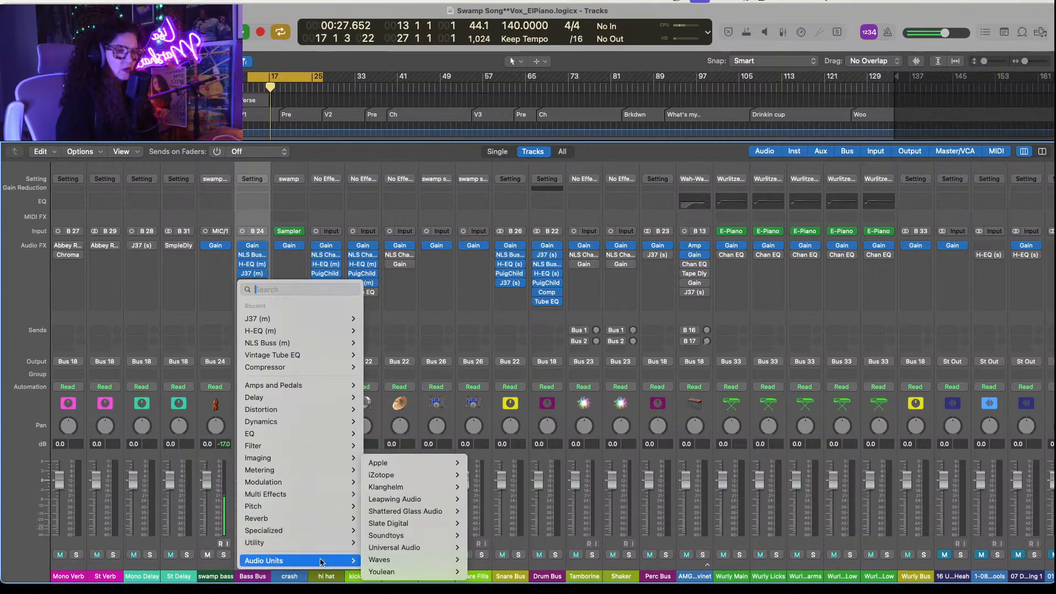
mouse_move(408, 560)
mouse_move(517, 512)
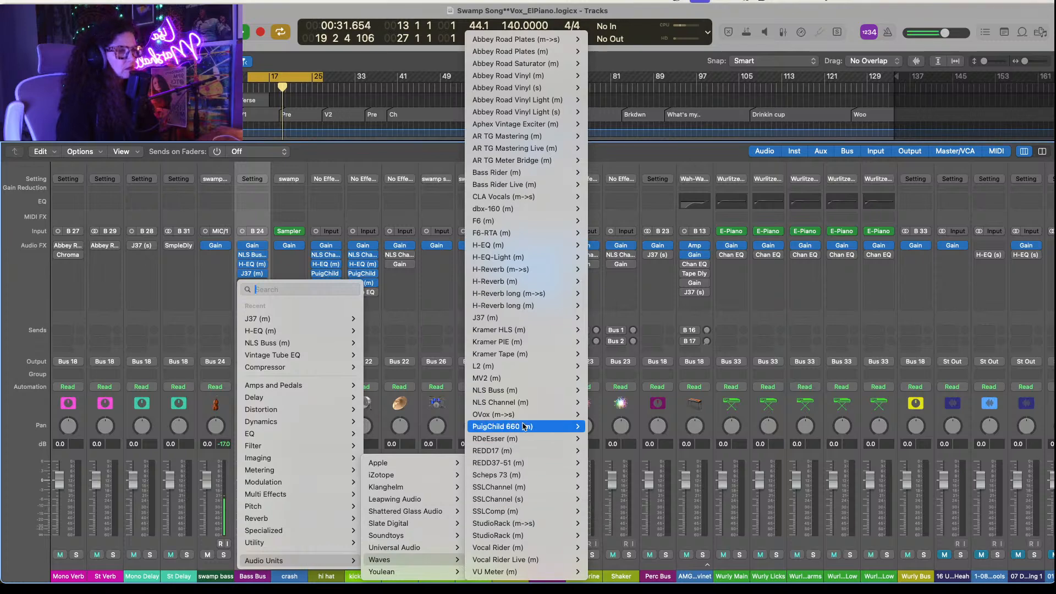
mouse_move(550, 427)
click(599, 430)
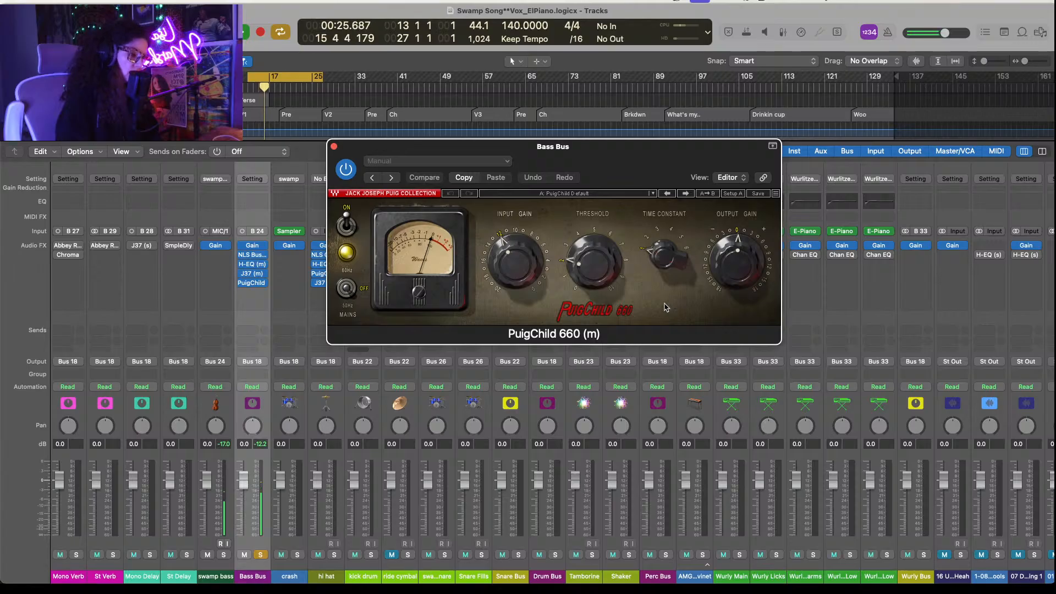
Step: Set the Bass Bus PuigChild 660's time constant to 2 and raise its input gain
mouse_move(650, 250)
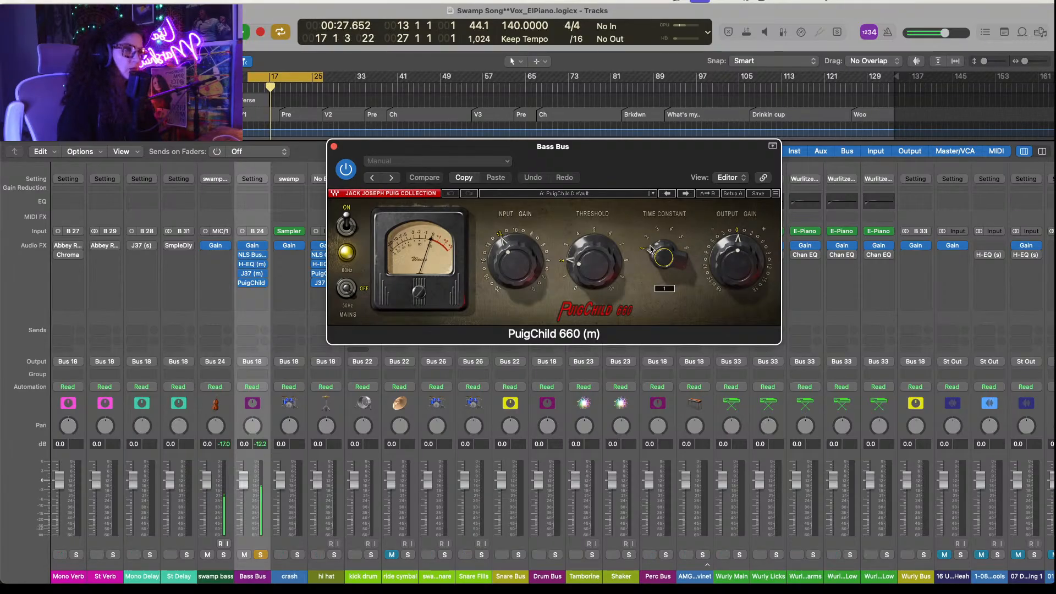
drag(651, 250, 651, 242)
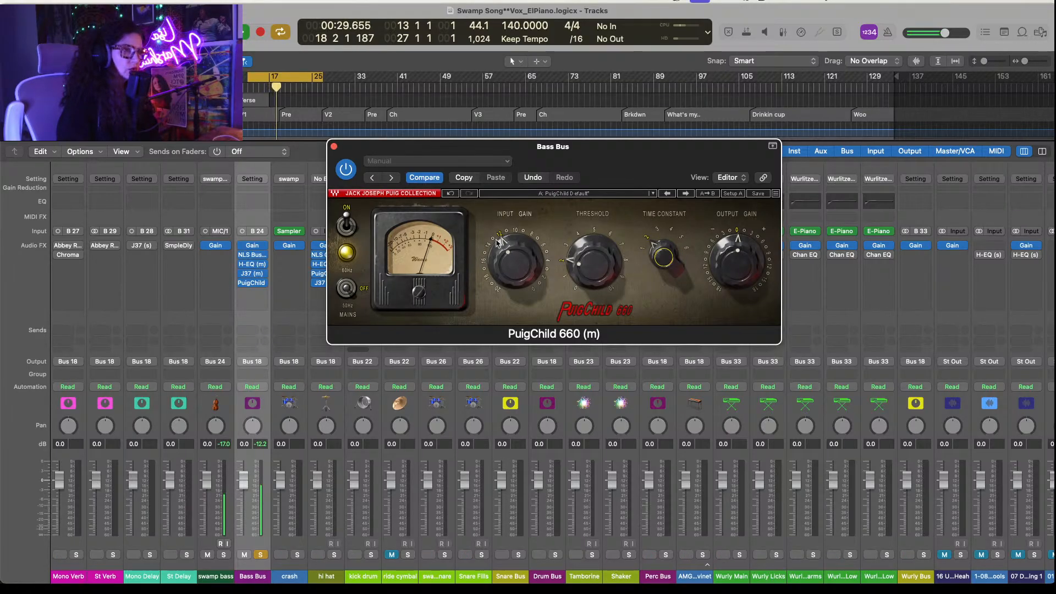
drag(499, 242, 503, 225)
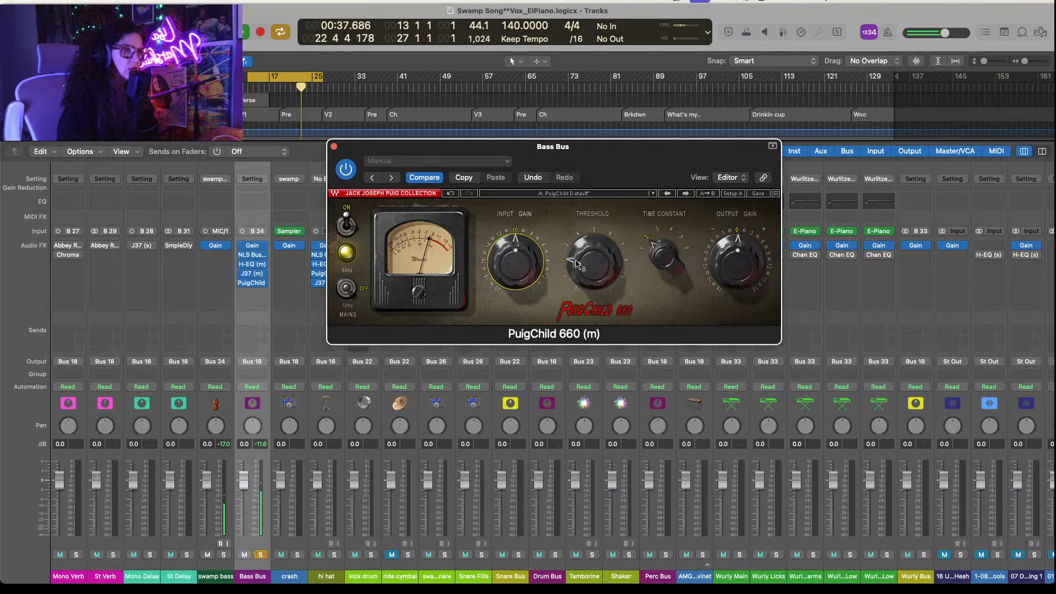
Step: Set the Bass Bus PuigChild 660's threshold to 2.2, close the plug-in and stop playback
drag(574, 264, 574, 253)
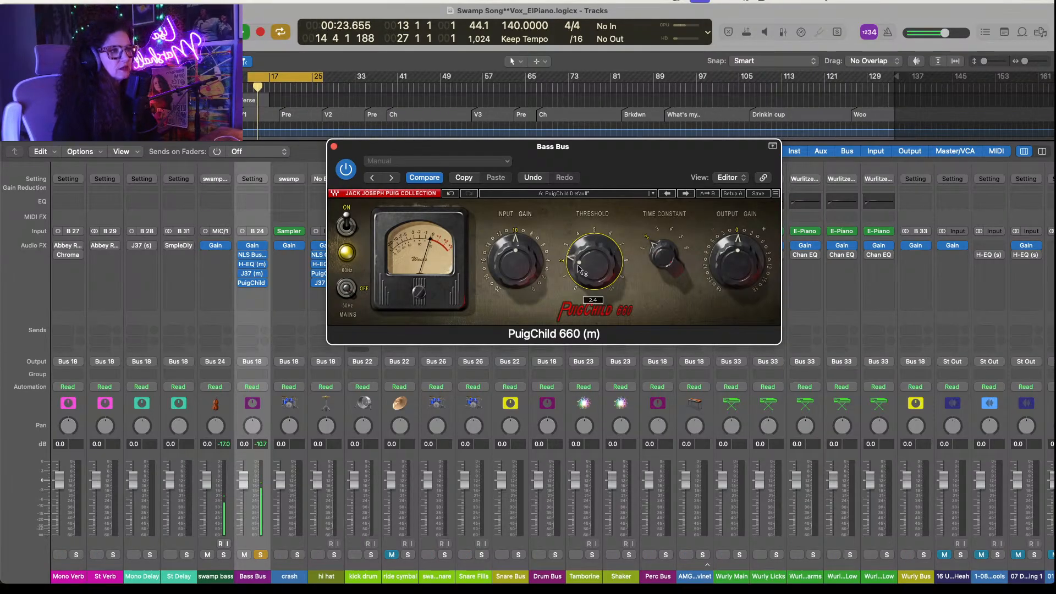
scroll(577, 265, down, 1)
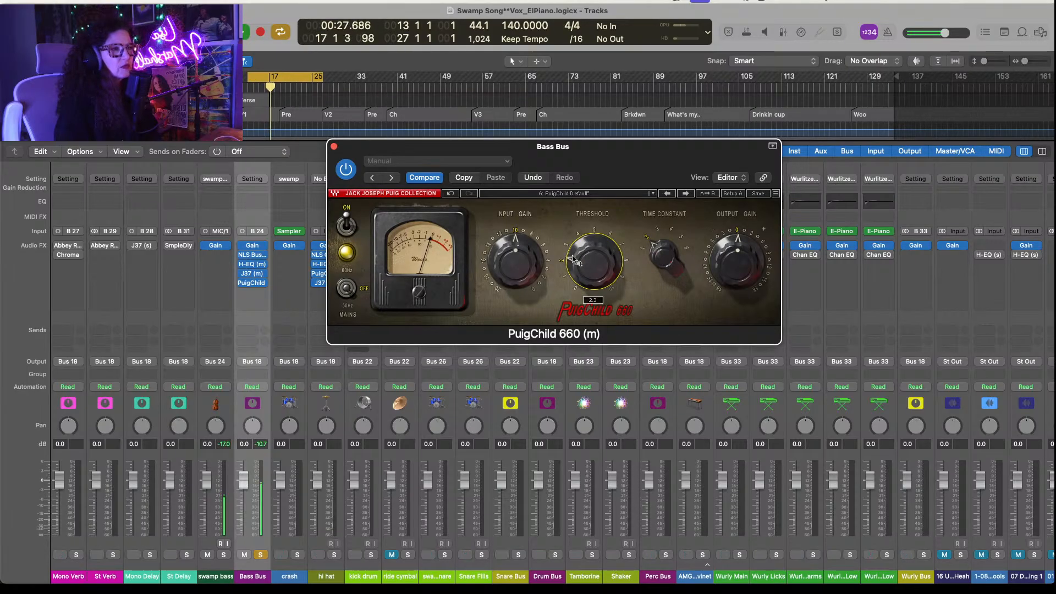
scroll(575, 262, down, 1)
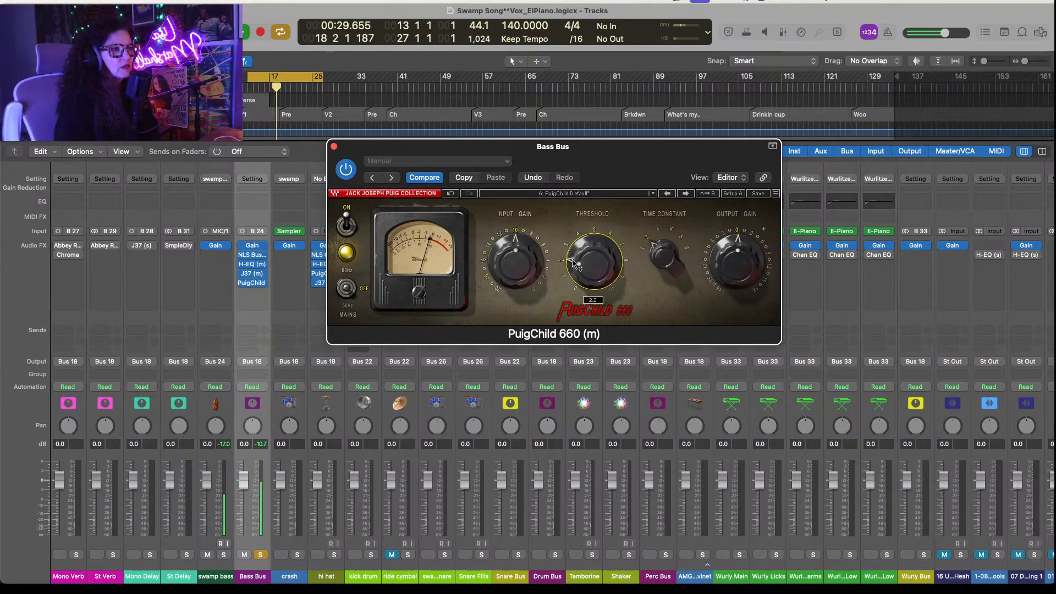
click(333, 146)
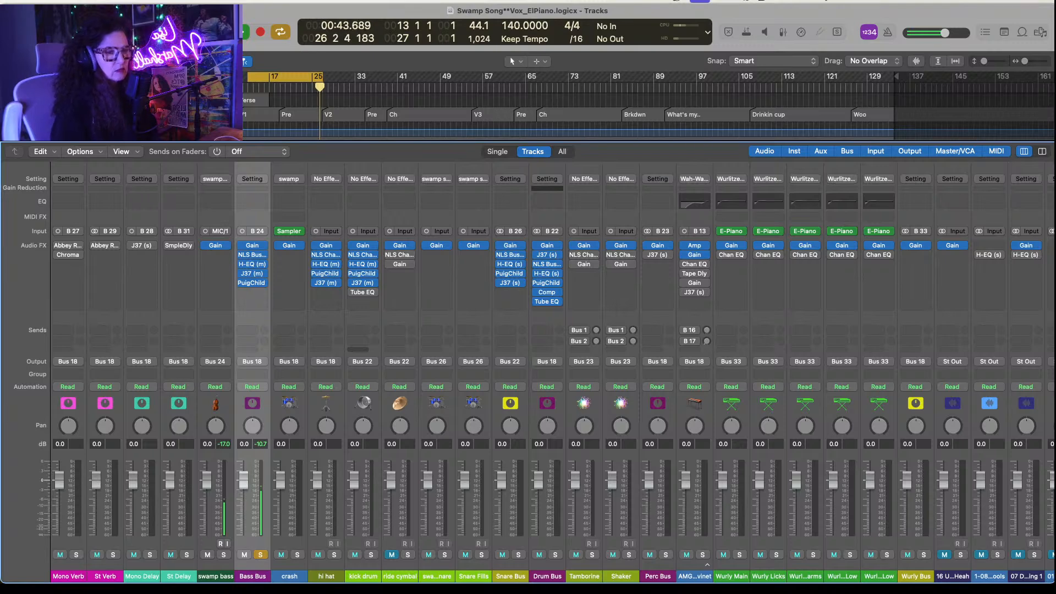
key(space)
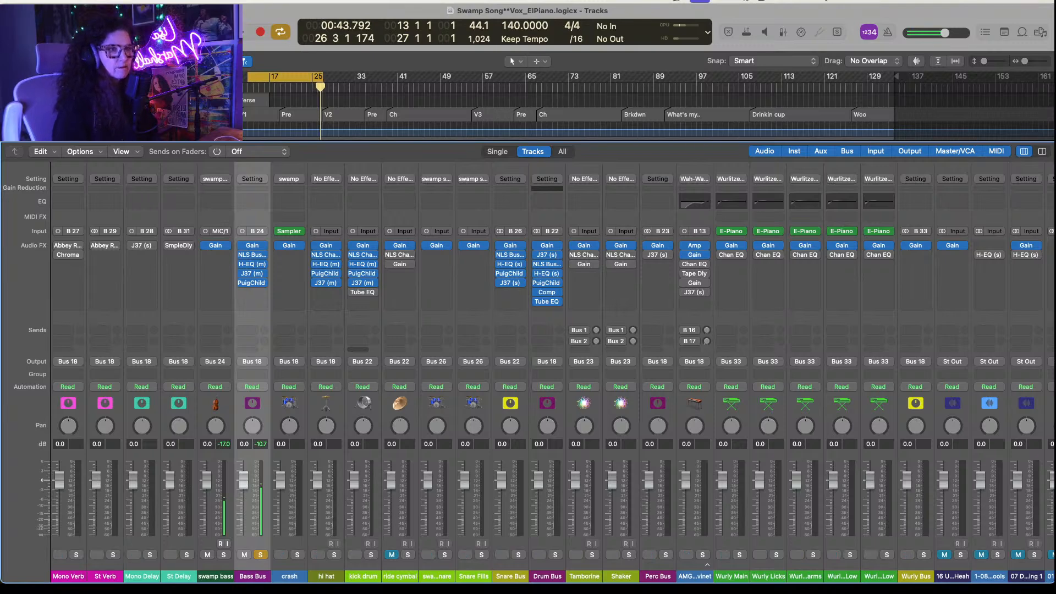
Step: Take the Bass Bus out of solo and play the full mix
click(263, 293)
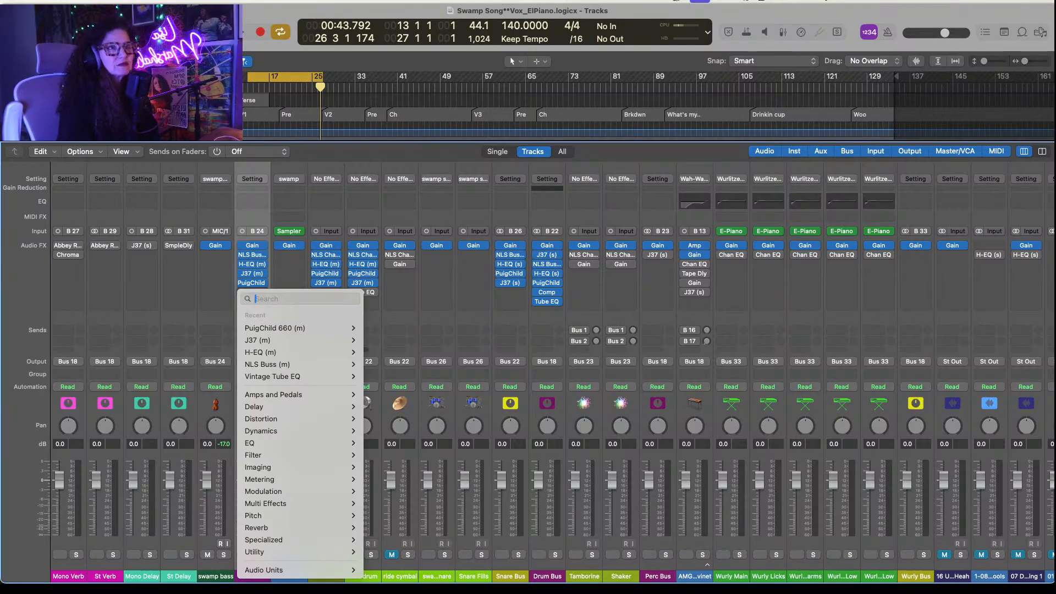
key(Escape)
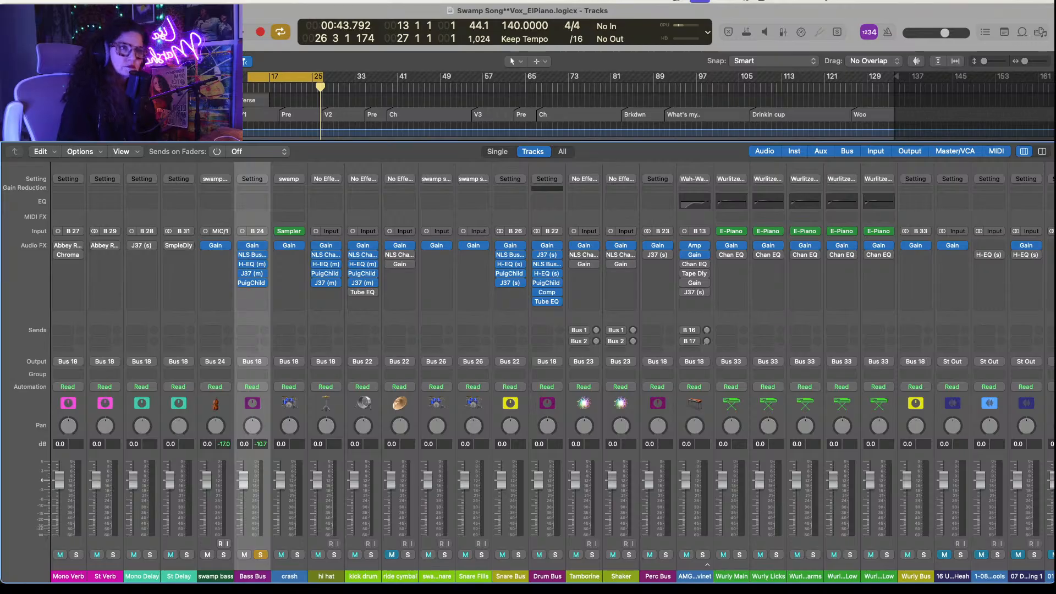
key(space)
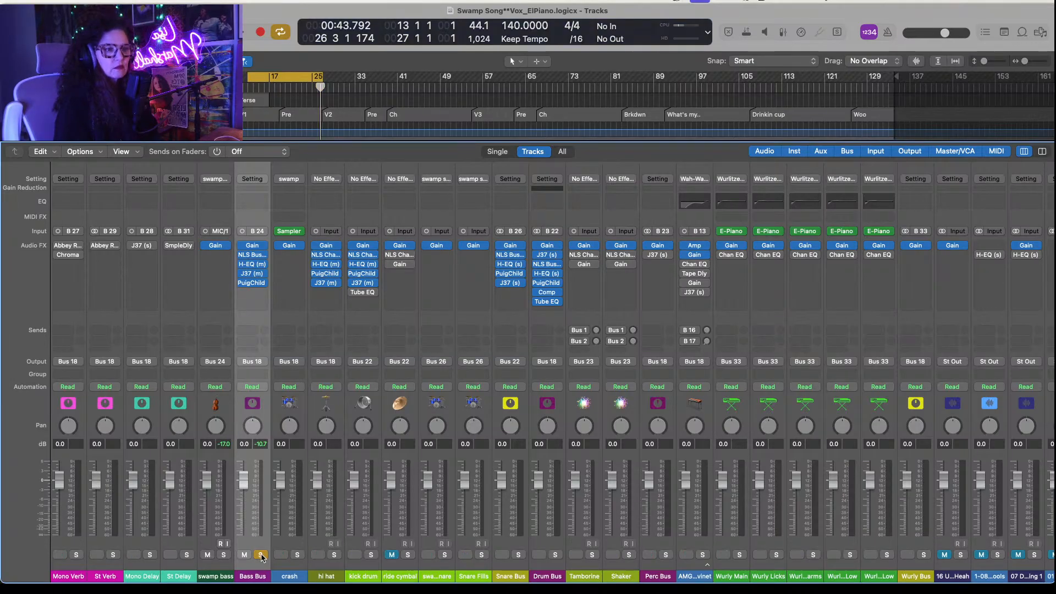
click(262, 557)
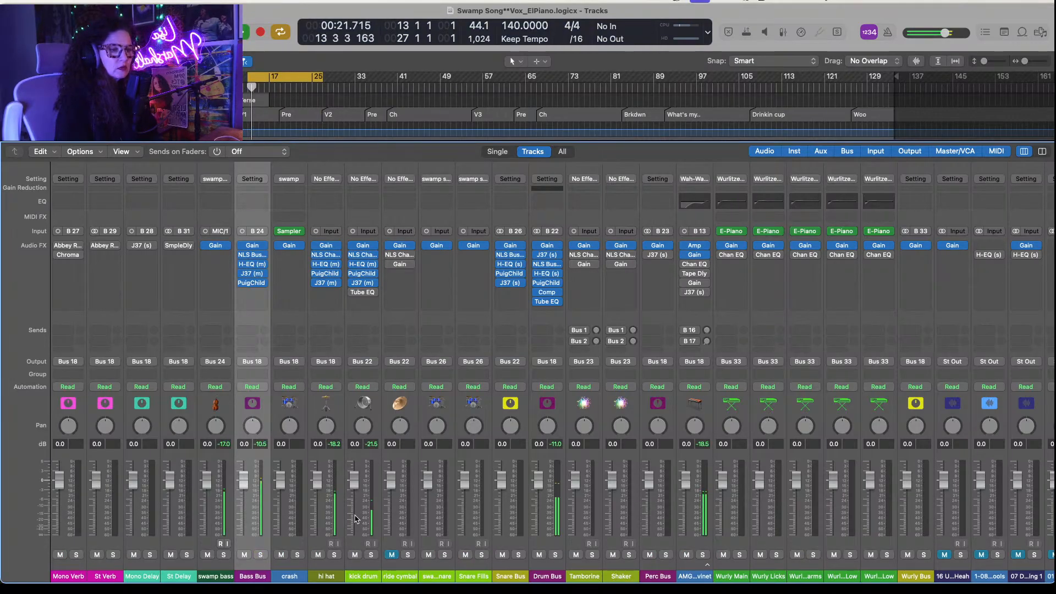
Step: Open the LV Bus's Gain and NLS Buss plug-ins, set the NLS trim to 0, and restart playback
scroll(355, 518, left, 10)
scroll(354, 519, left, 2)
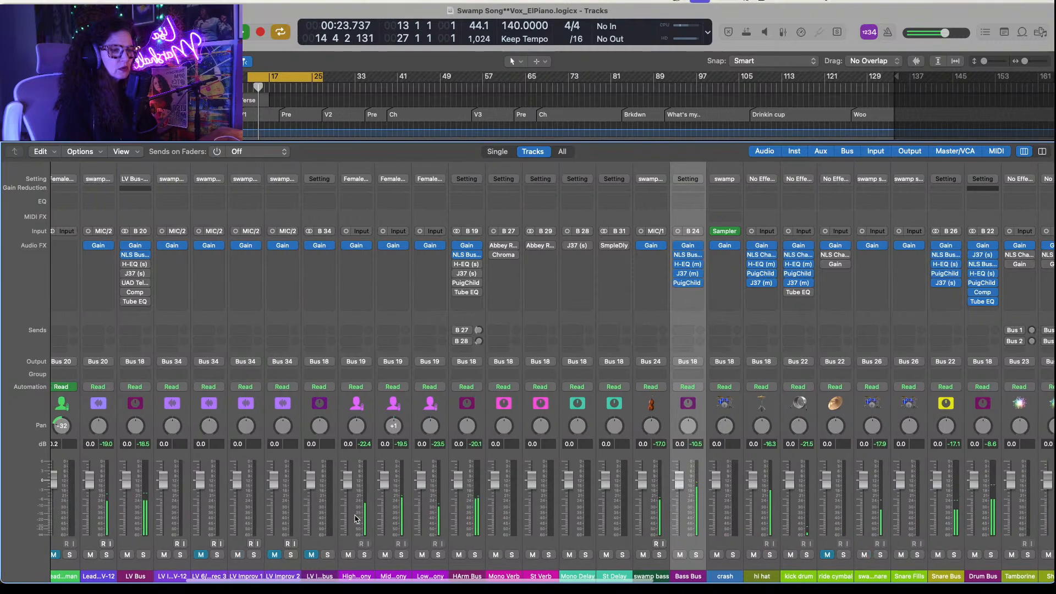
scroll(354, 519, left, 7)
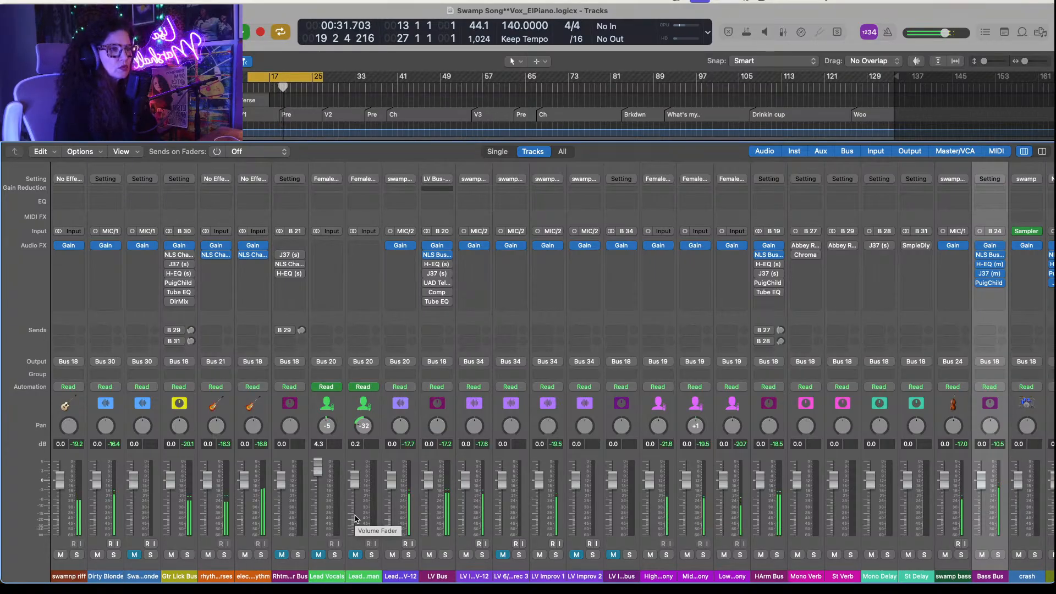
click(438, 248)
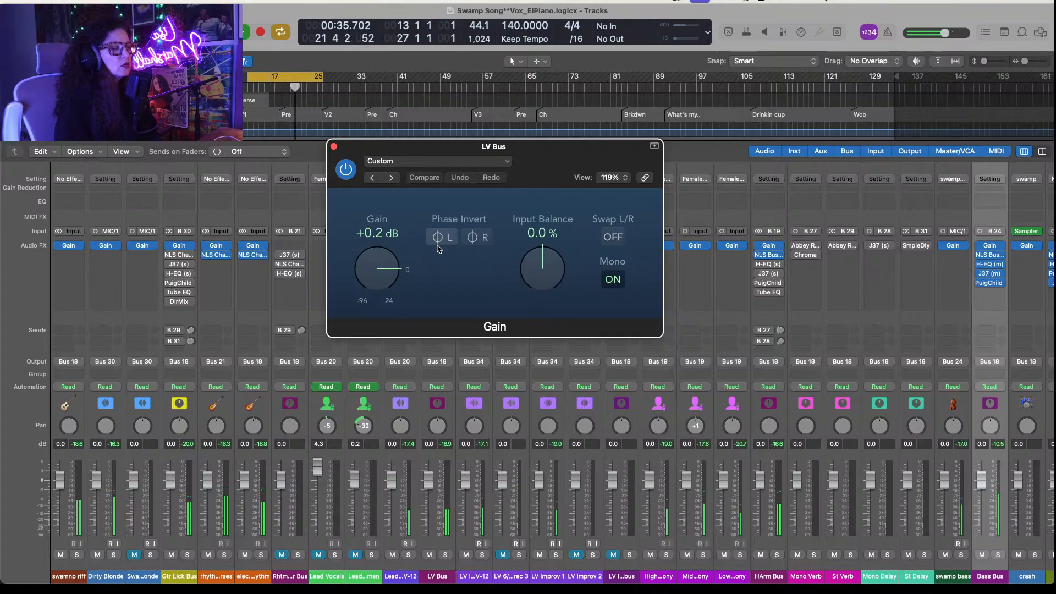
drag(559, 160, 777, 157)
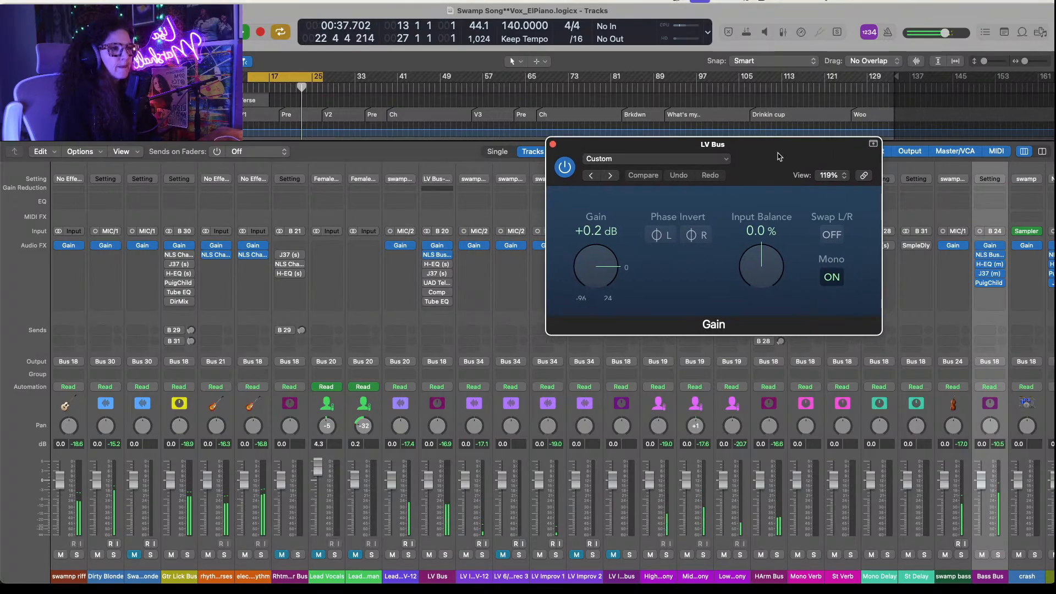
click(432, 253)
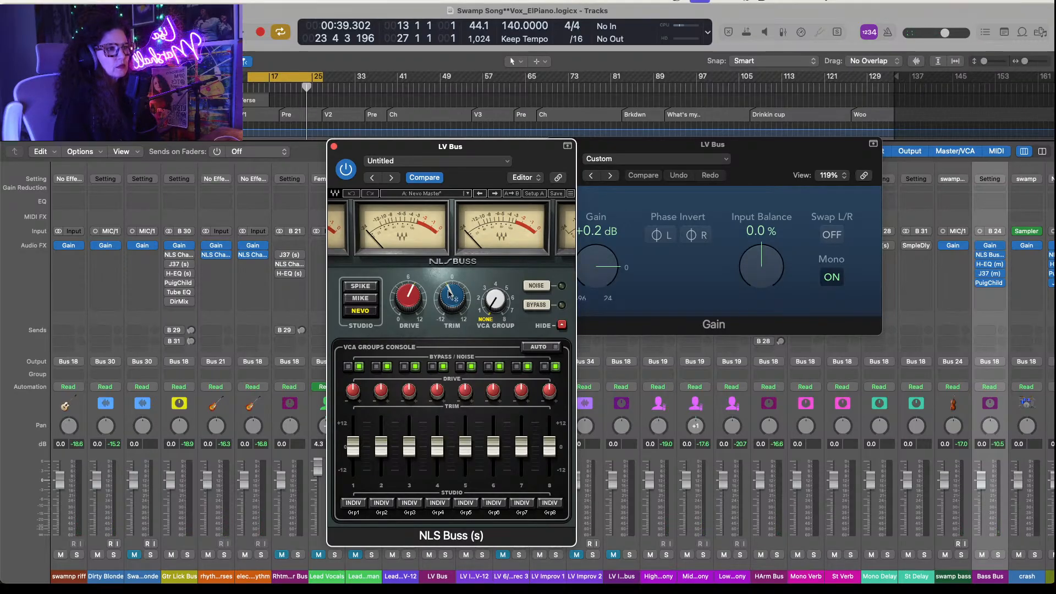
drag(453, 300, 449, 277)
key(space)
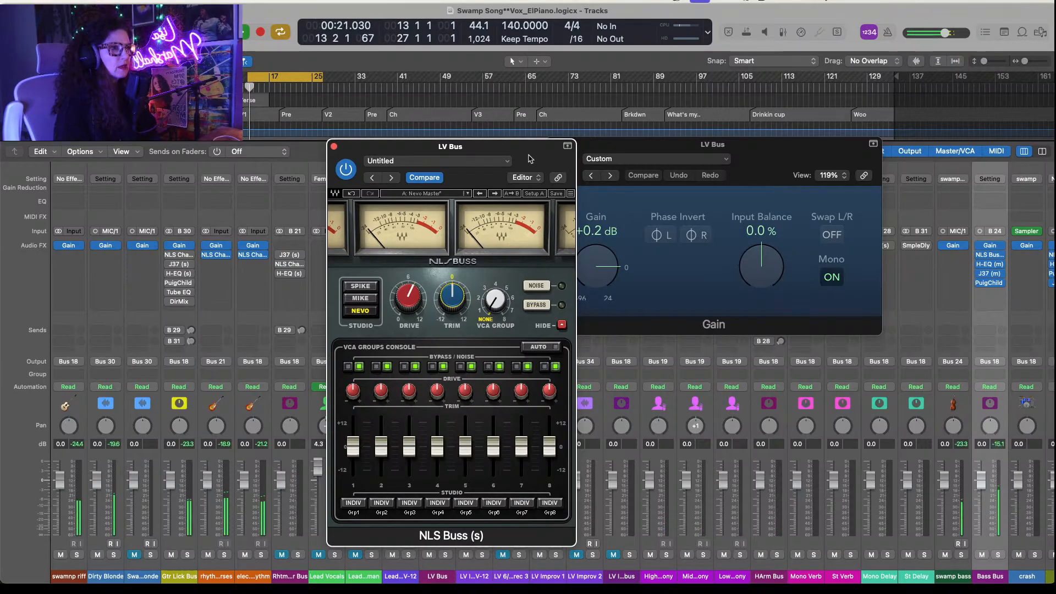
Step: Raise the LV Bus NLS Buss trim slightly above 0, close both LV Bus plug-ins and stop playback
drag(531, 159, 770, 132)
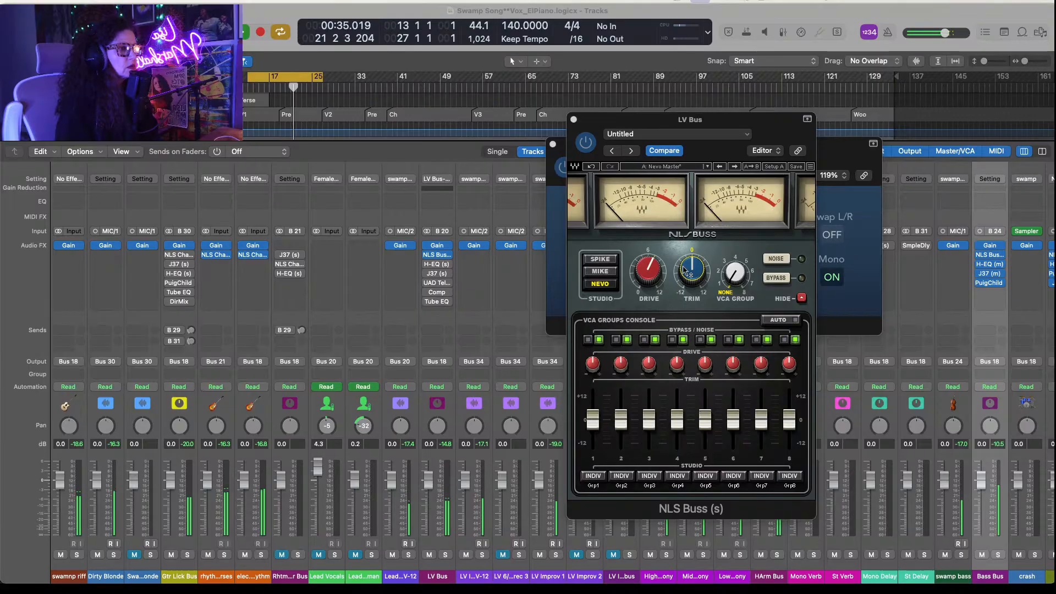
mouse_move(685, 270)
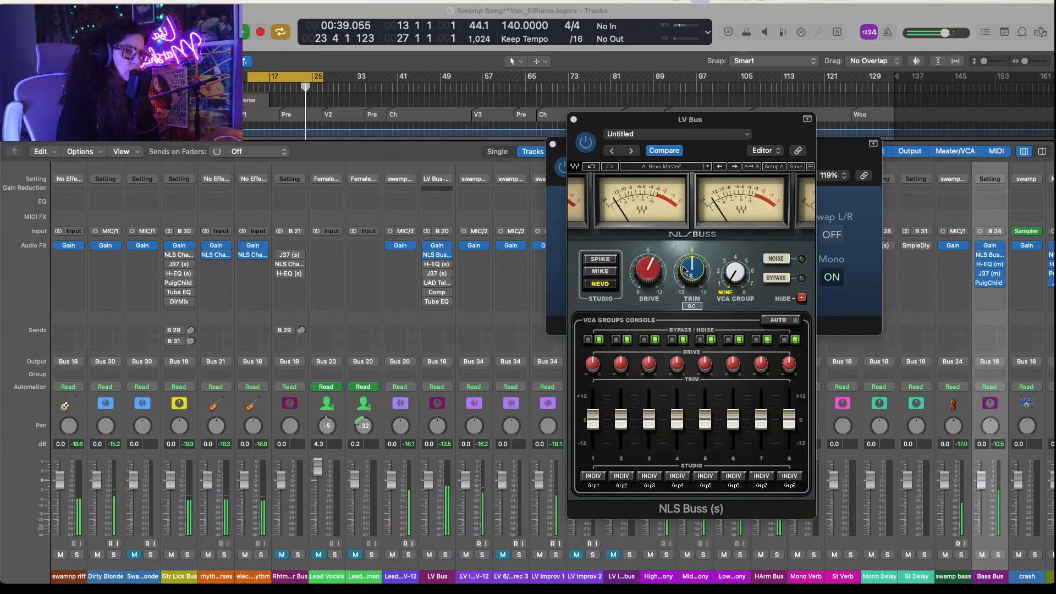
drag(685, 270, 683, 253)
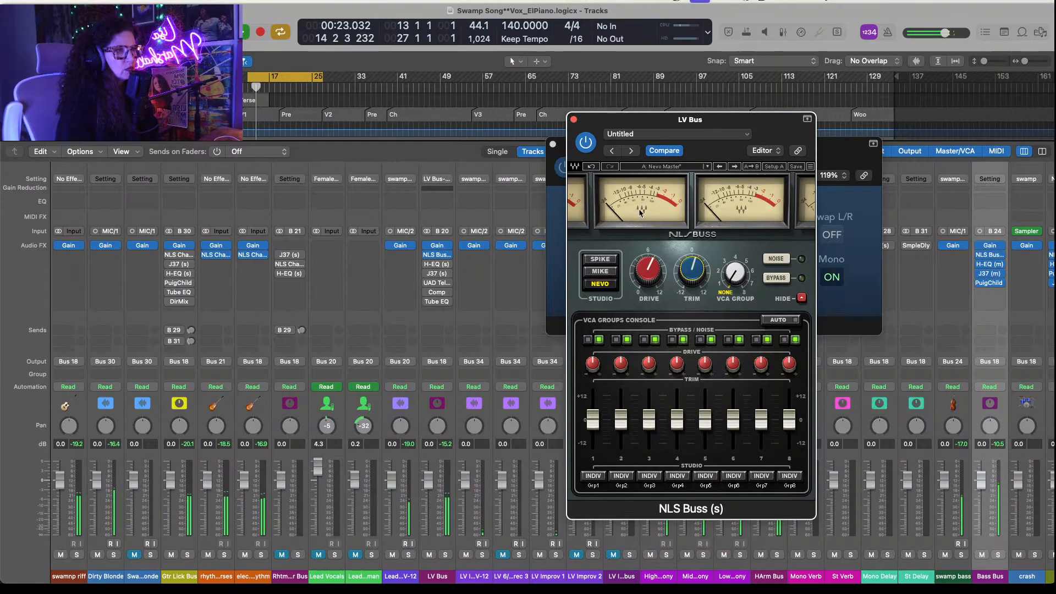
click(573, 120)
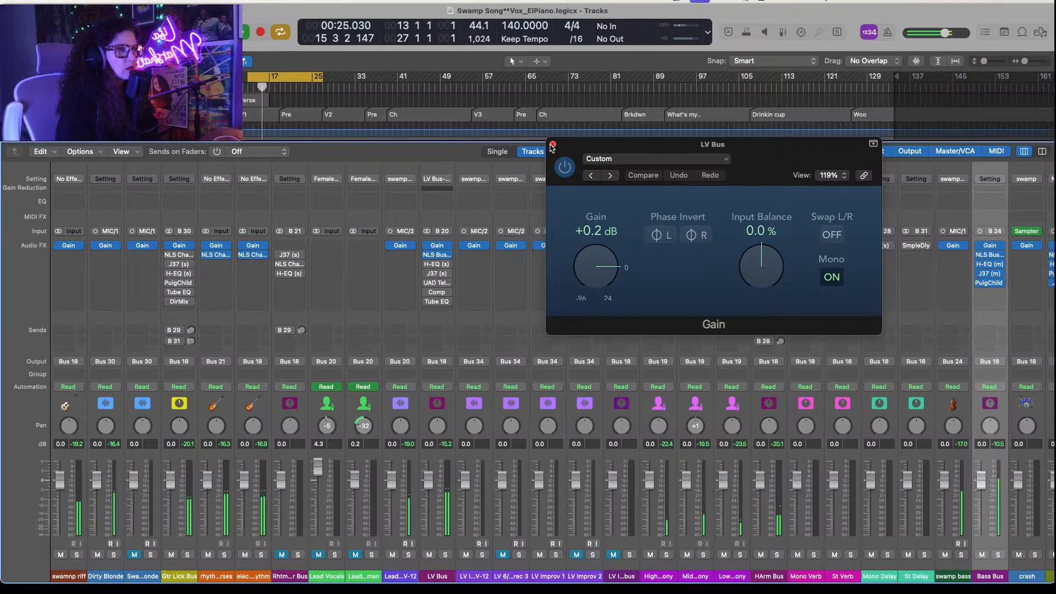
click(553, 146)
key(space)
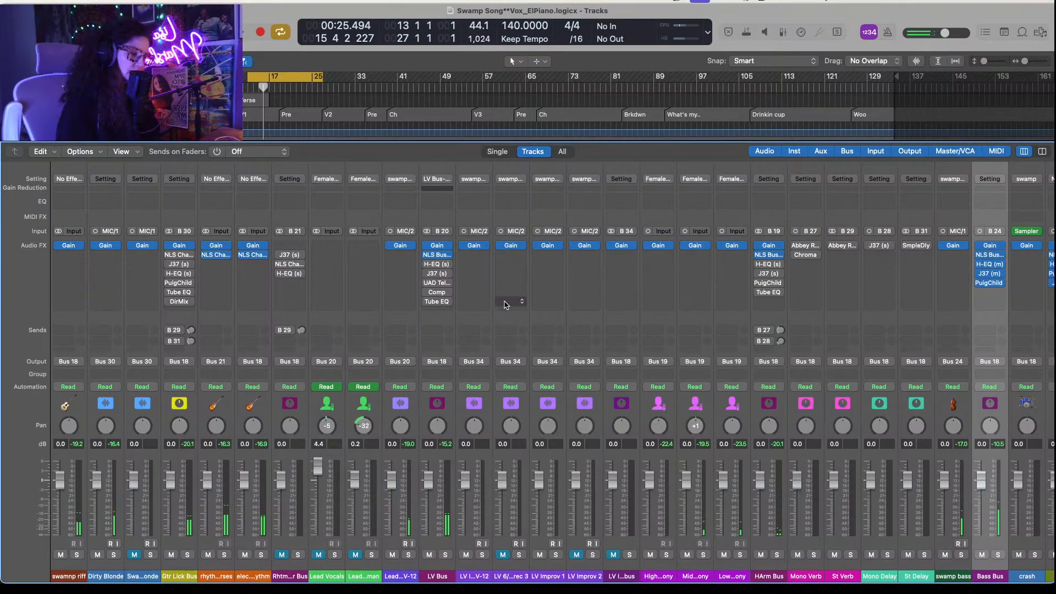
Step: Set the high-pass frequency of the LV Bus's H-EQ to 60 Hz and close the plug-in
click(438, 266)
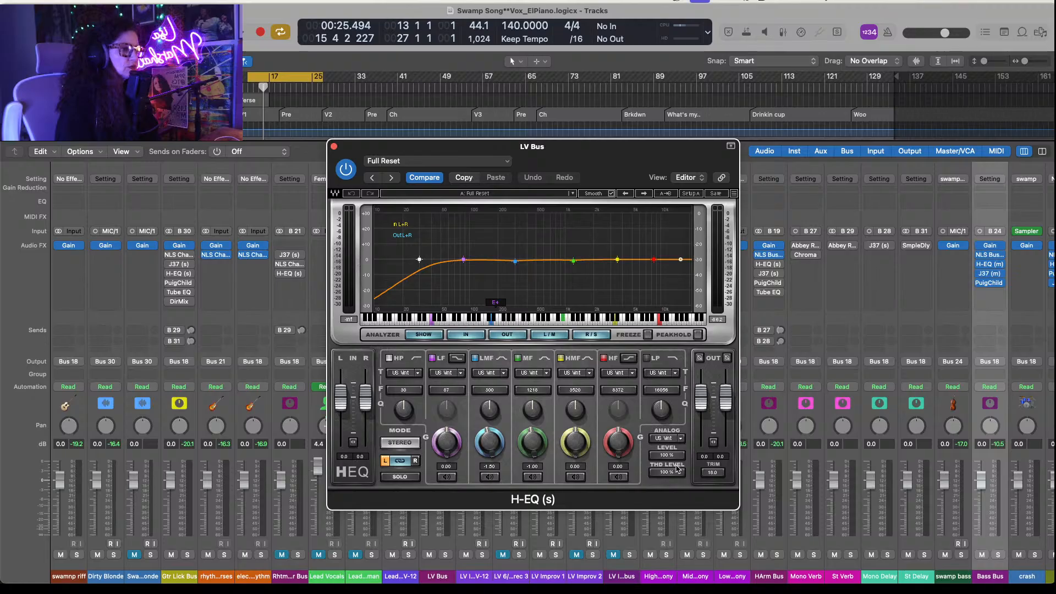
drag(616, 155, 760, 116)
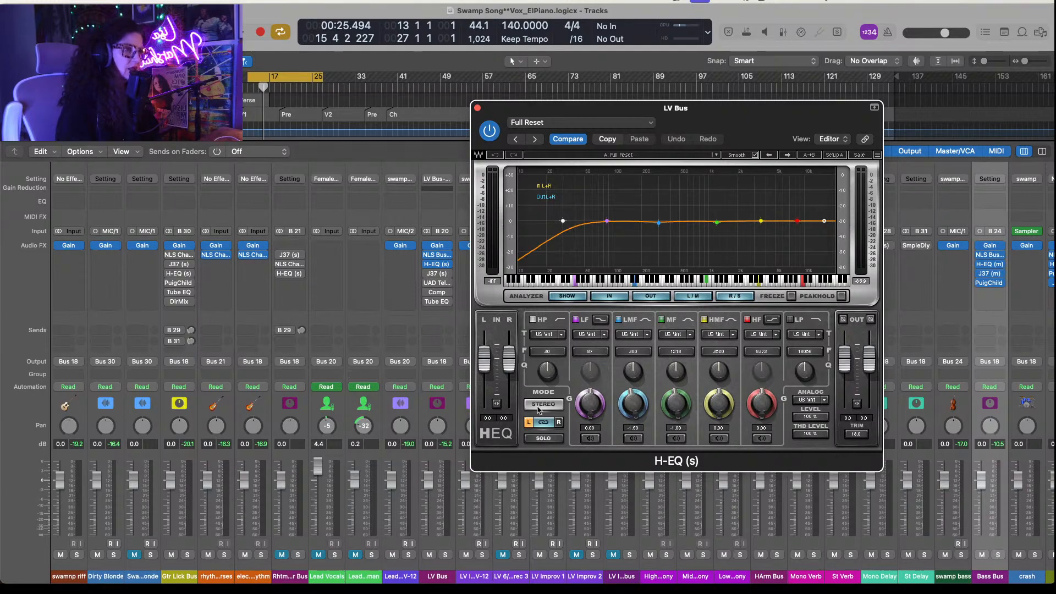
click(548, 352)
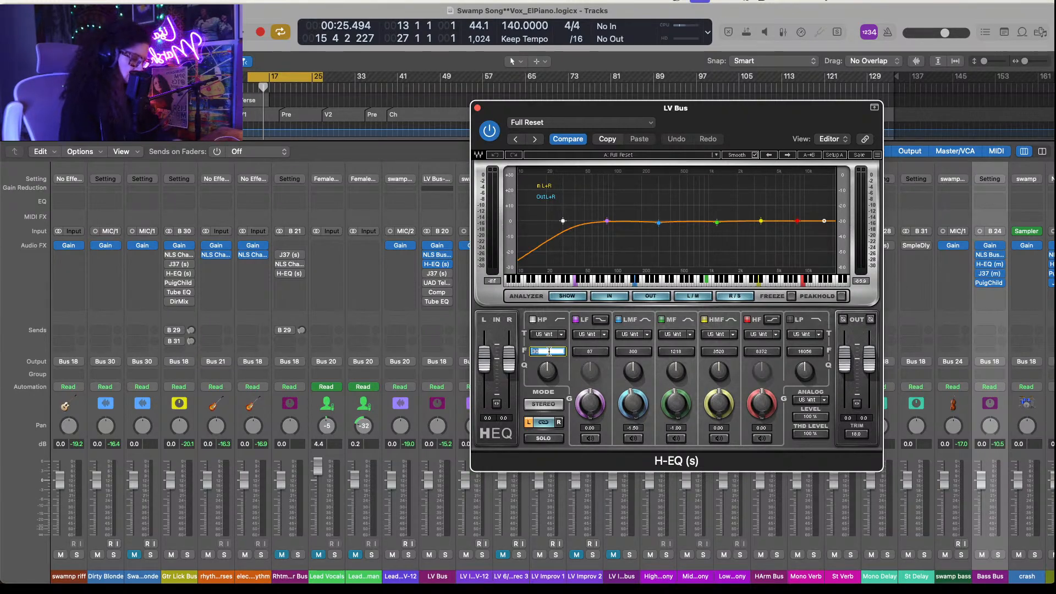
text(60)
key(Return)
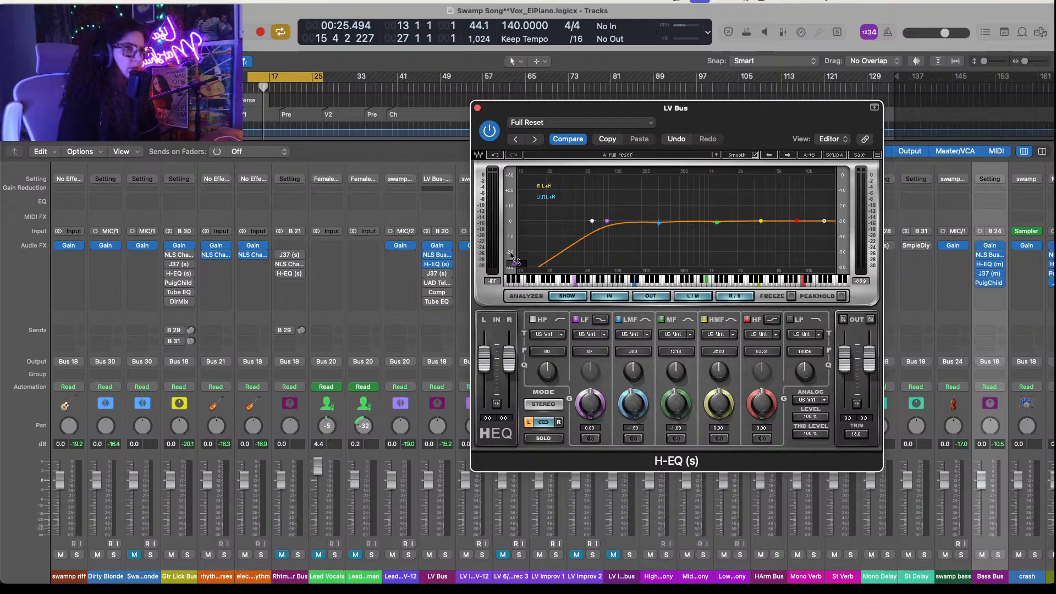
click(478, 108)
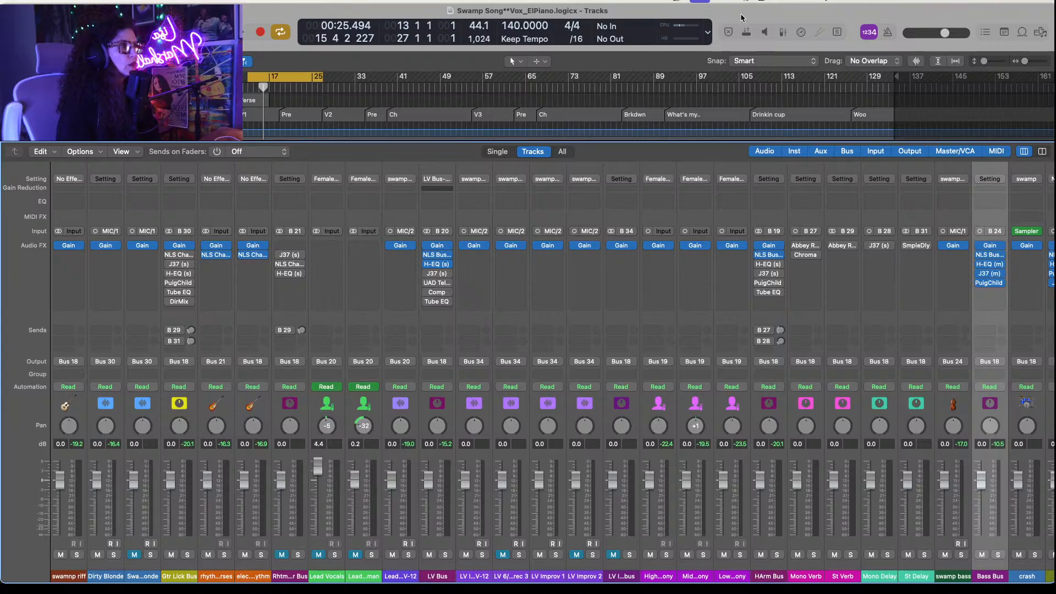
Step: Play the mix to check the LV Bus H-EQ's input and output levels, and close the plug-in
key(space)
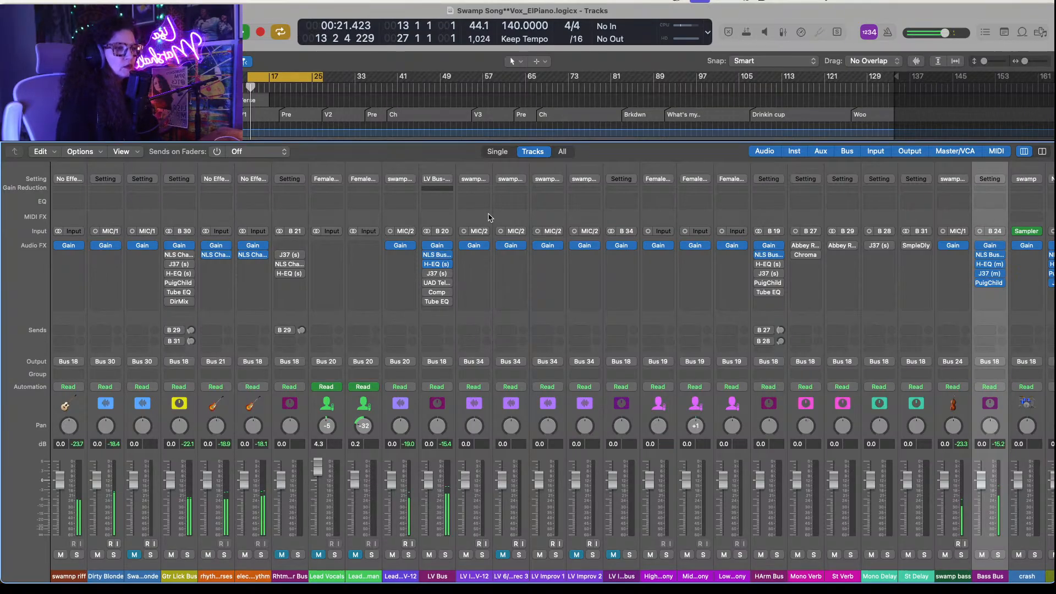
click(442, 264)
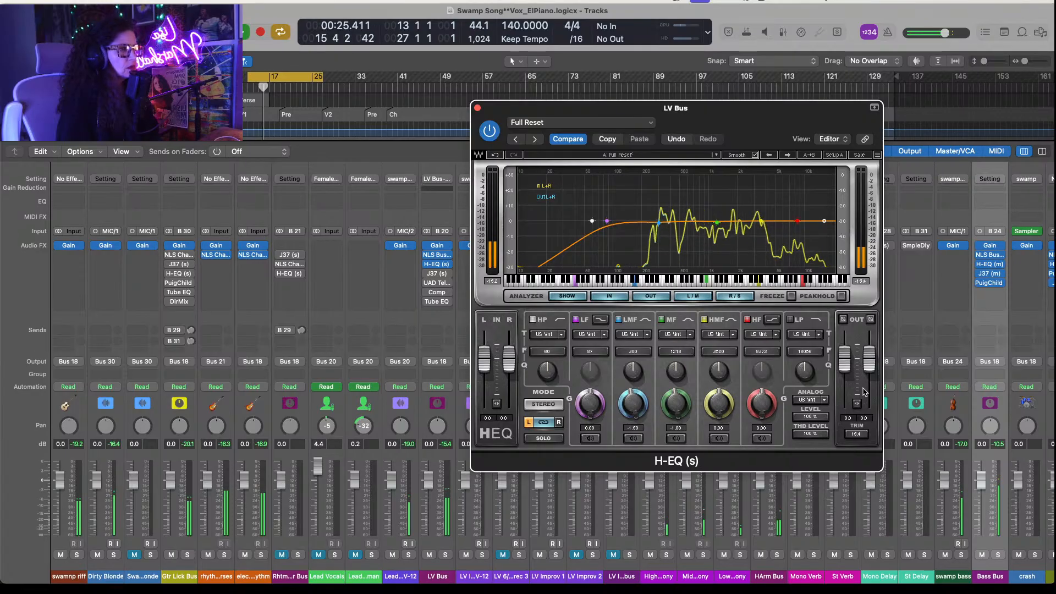
drag(866, 365, 867, 364)
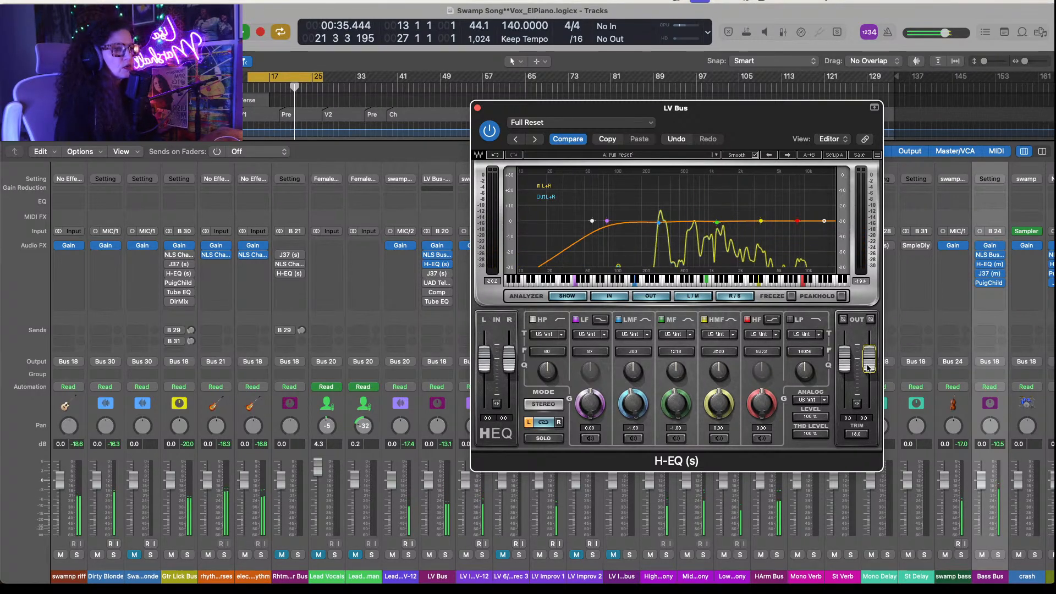
key(space)
key(space)
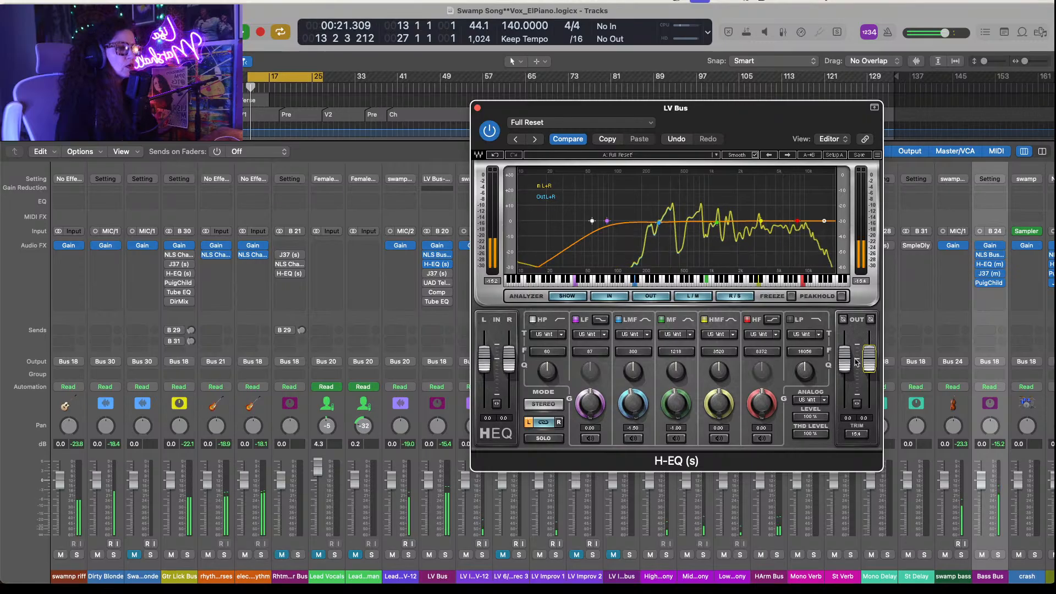
click(477, 107)
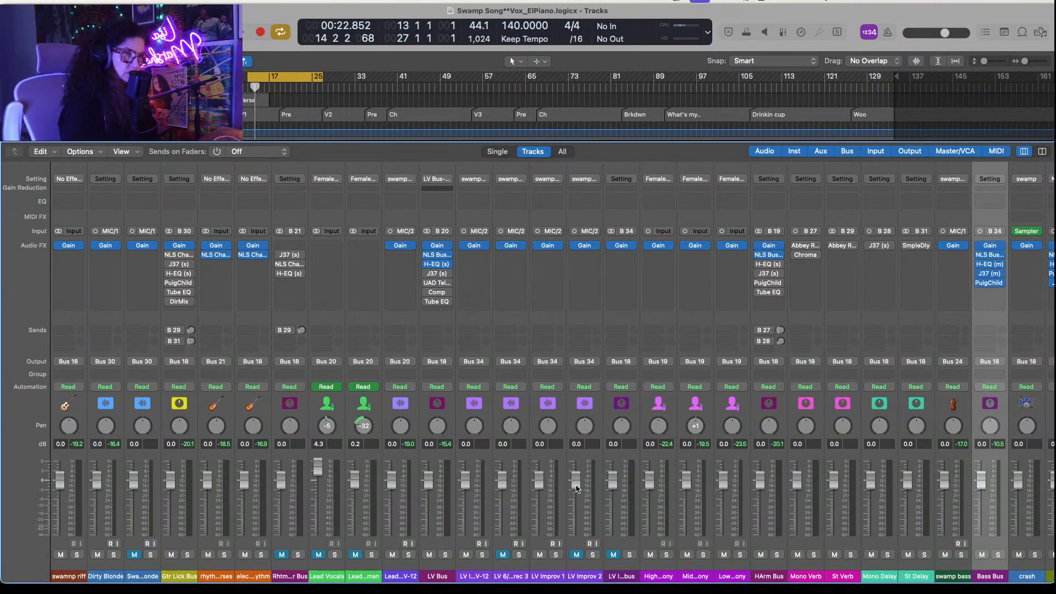
Step: Try the LV Bus's J37 tape plug-in with nominal bias, the 811 formula and a tape speed of 15 ips
click(440, 273)
drag(633, 158, 799, 143)
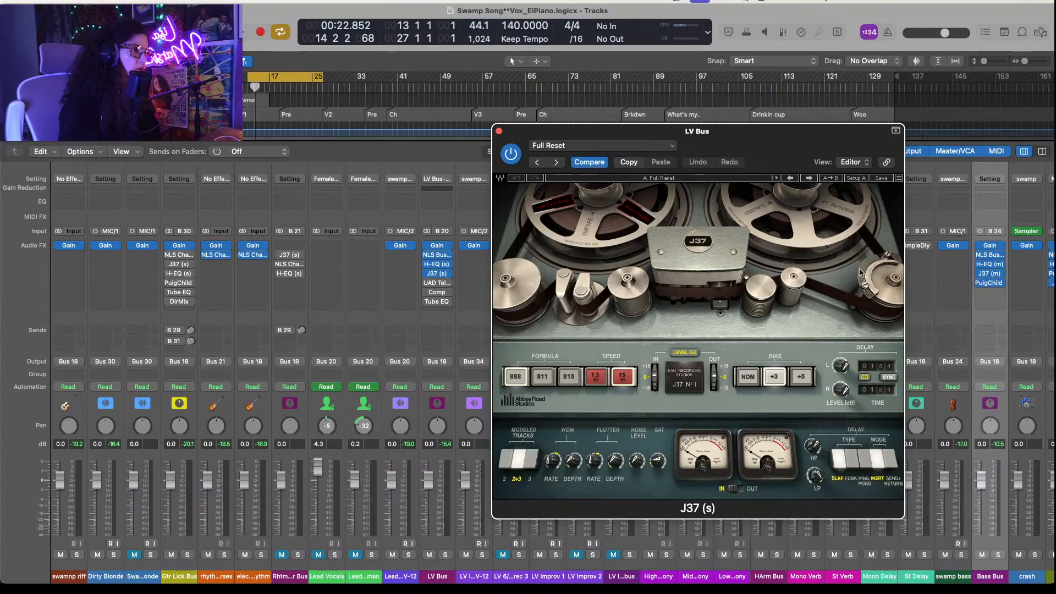
click(753, 380)
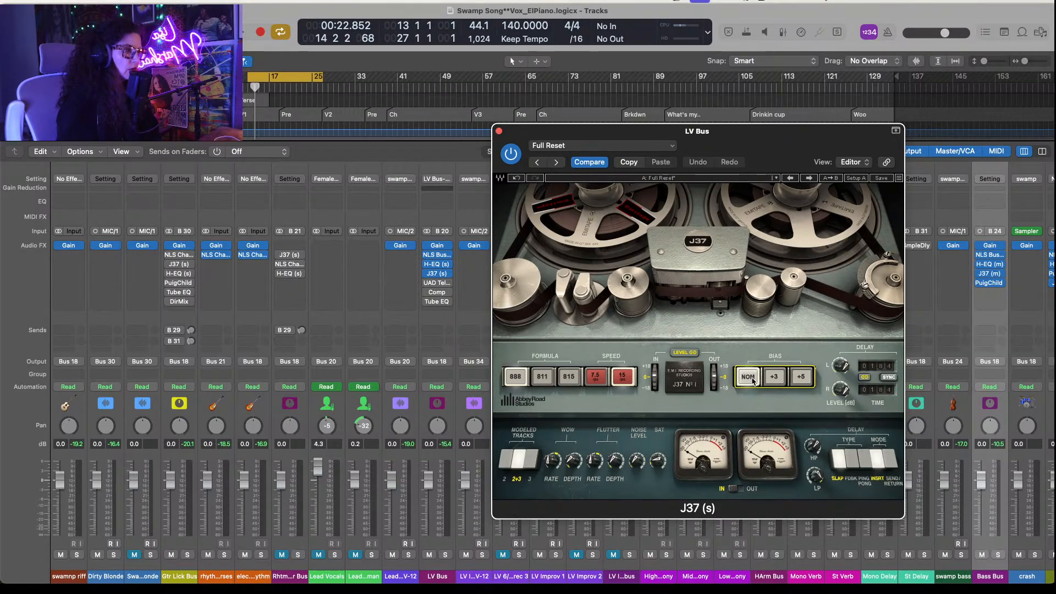
click(544, 377)
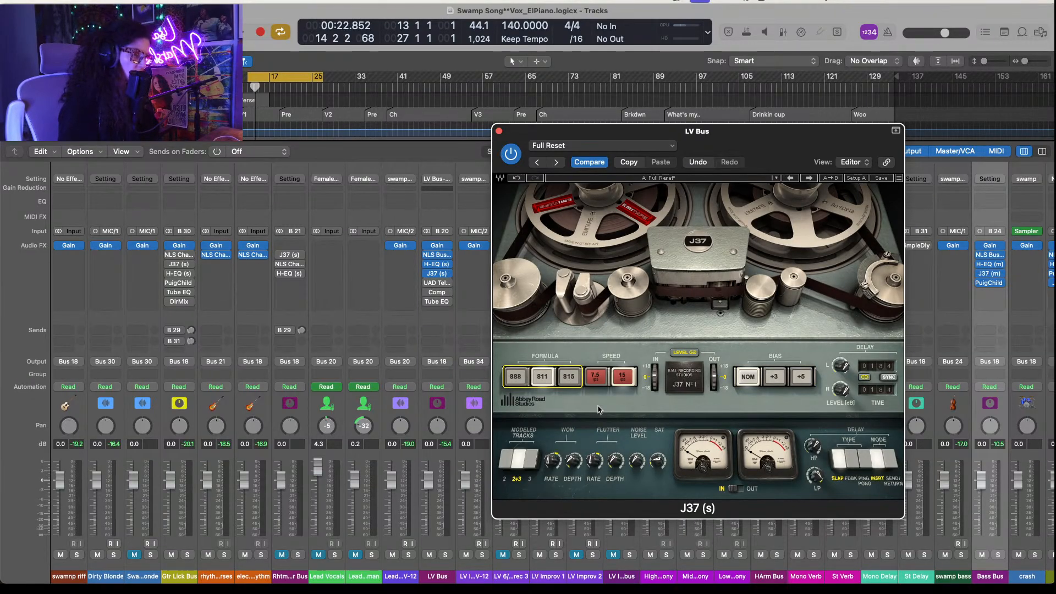
click(595, 379)
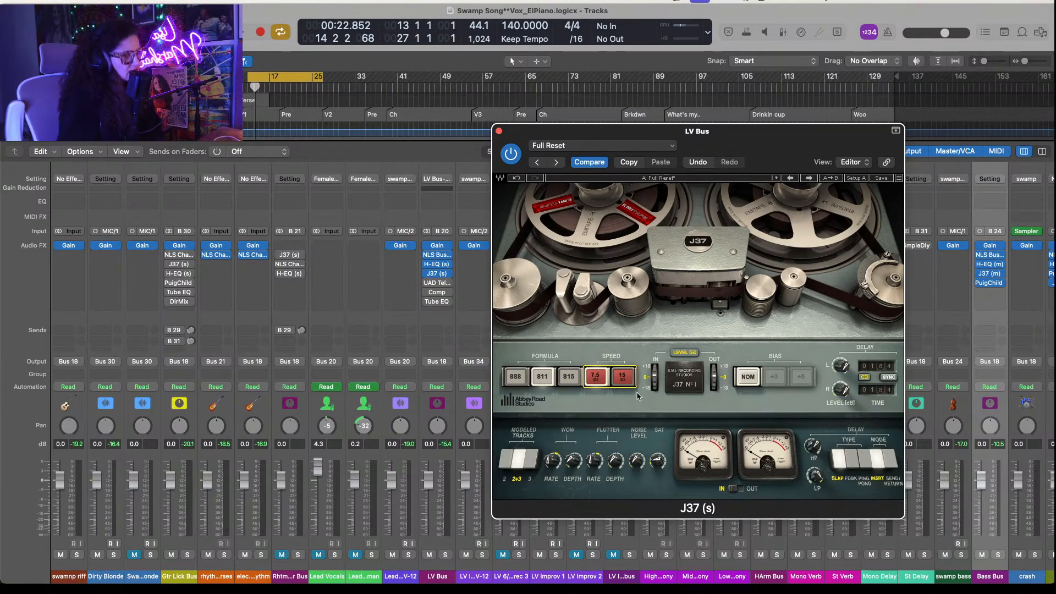
click(626, 377)
Step: Solo the LV Bus during playback and try the J37's 7.5 ips tape speed
key(space)
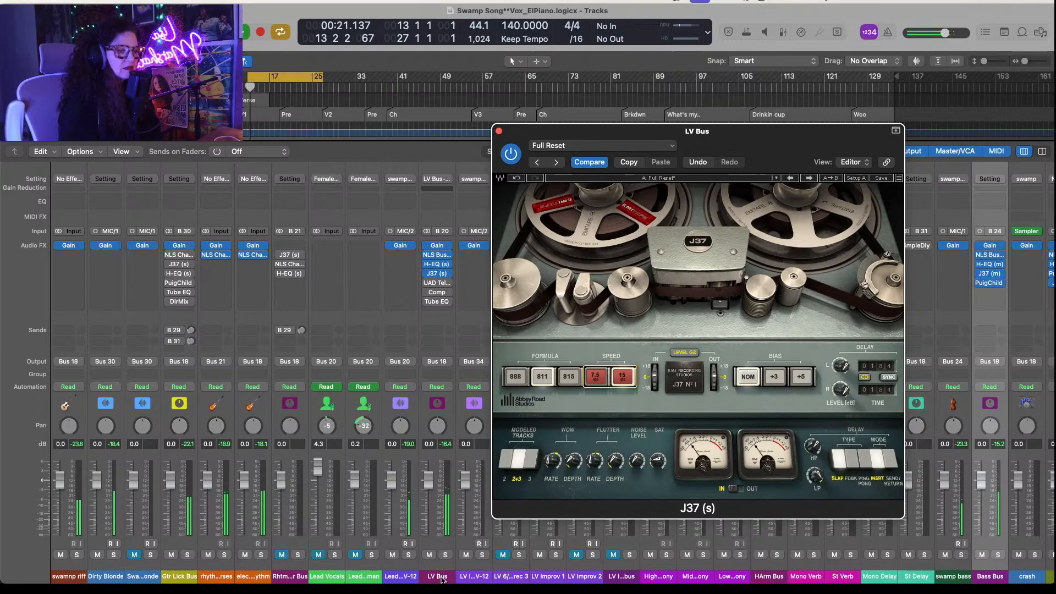
click(445, 555)
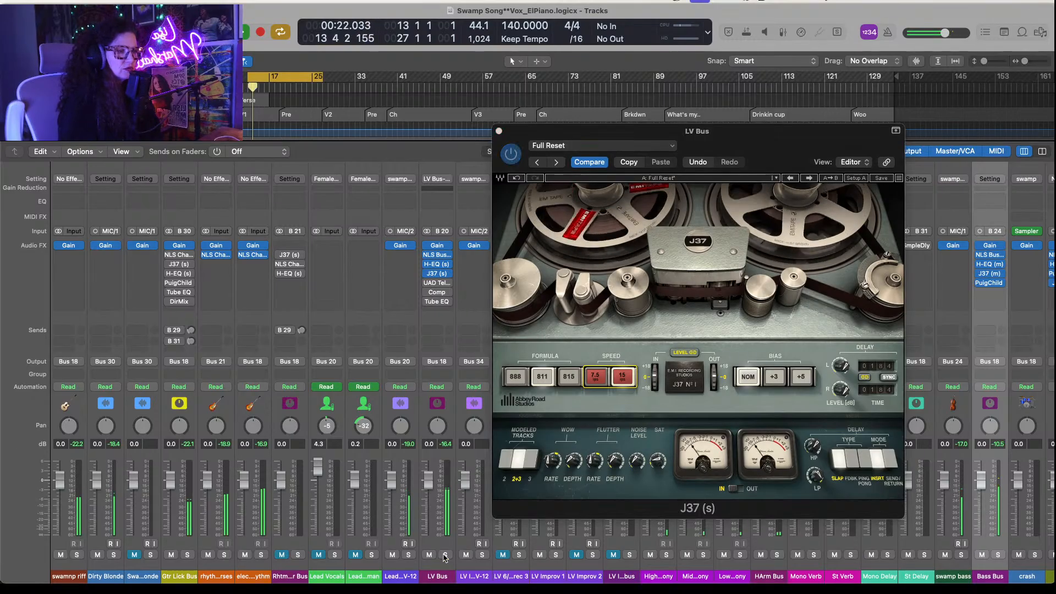
click(597, 380)
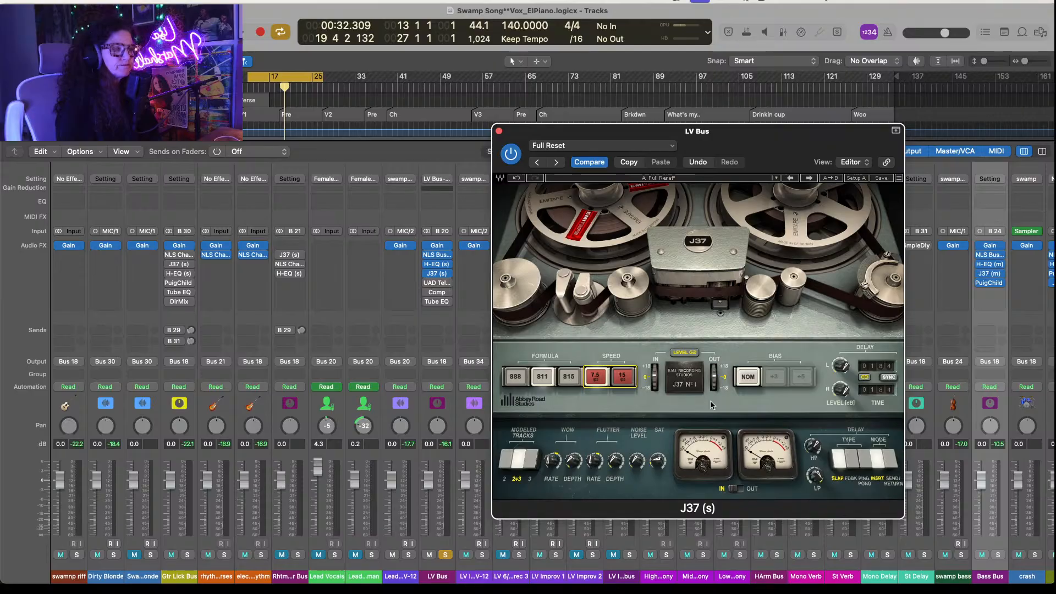
Step: Listen to the soloed LV Bus with the J37 bypassed, and remove the J37 from the channel
click(511, 155)
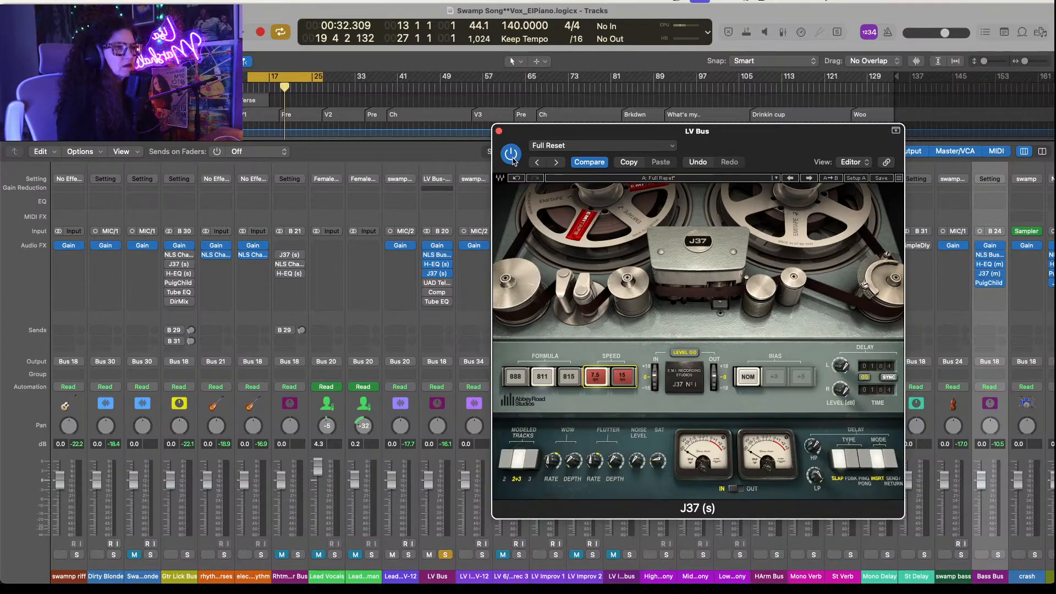
key(space)
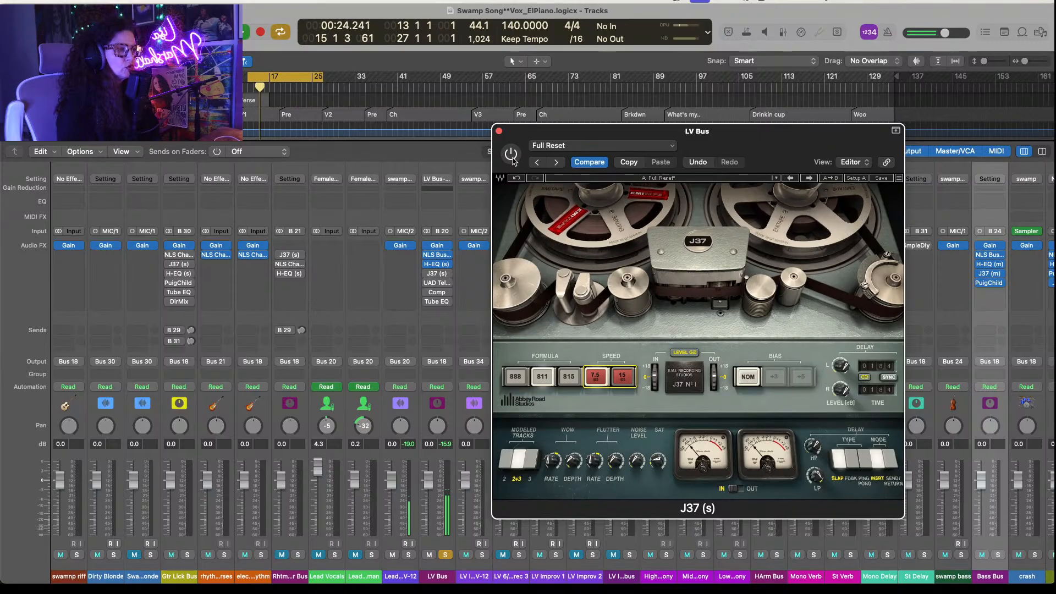
click(499, 131)
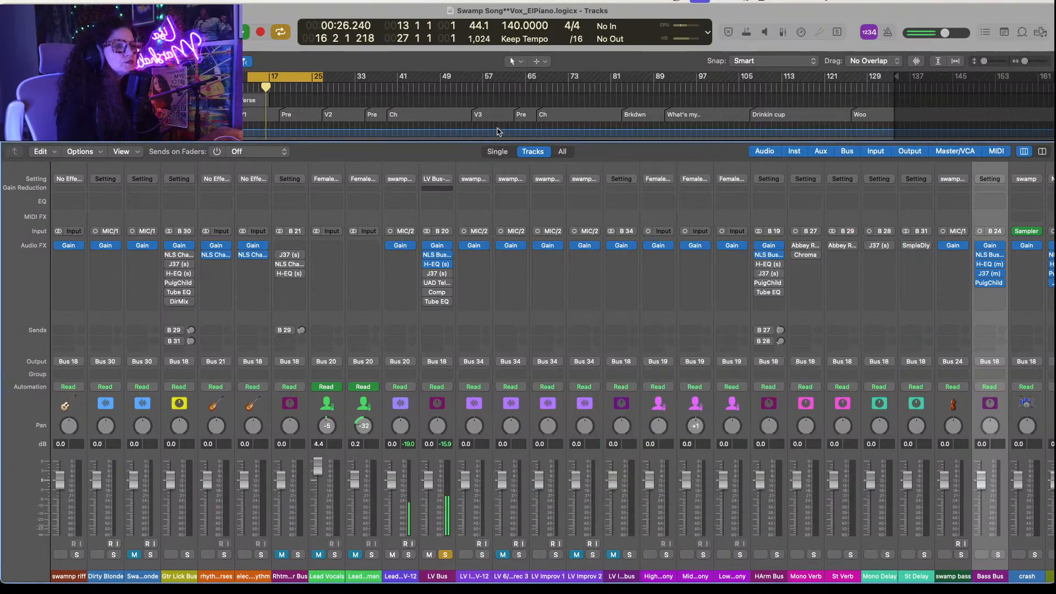
key(space)
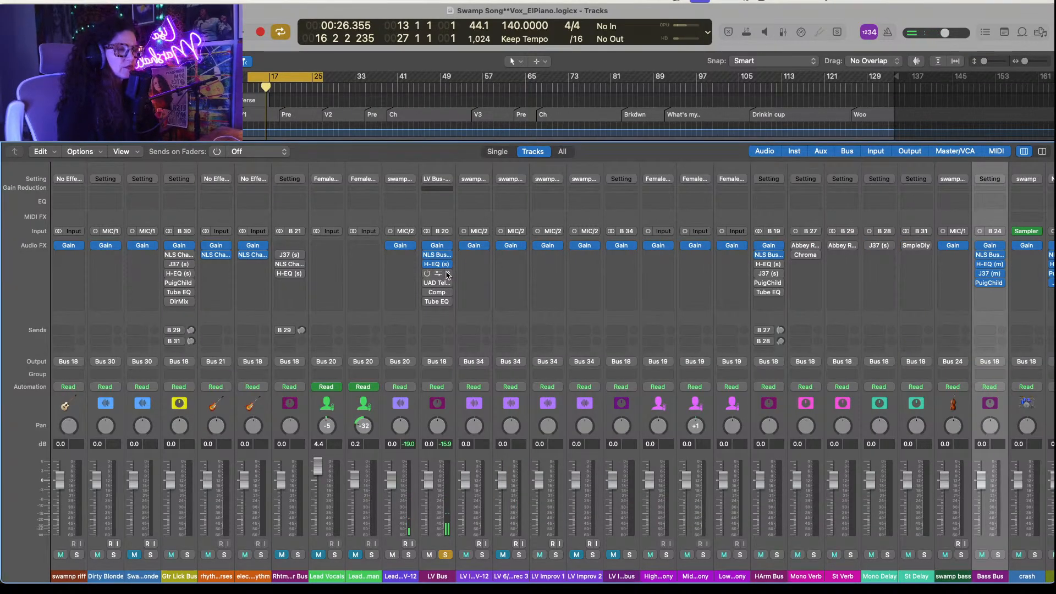
click(449, 274)
click(456, 300)
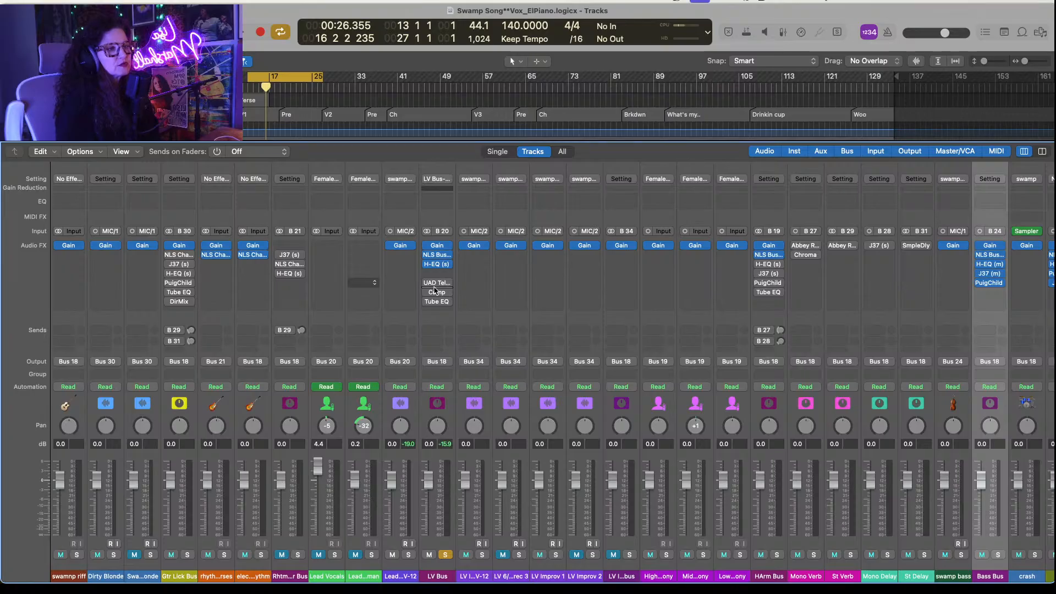
Step: Look at the LV Bus's UAD Teletronix LA-2A Gray and remove it from the channel
click(437, 282)
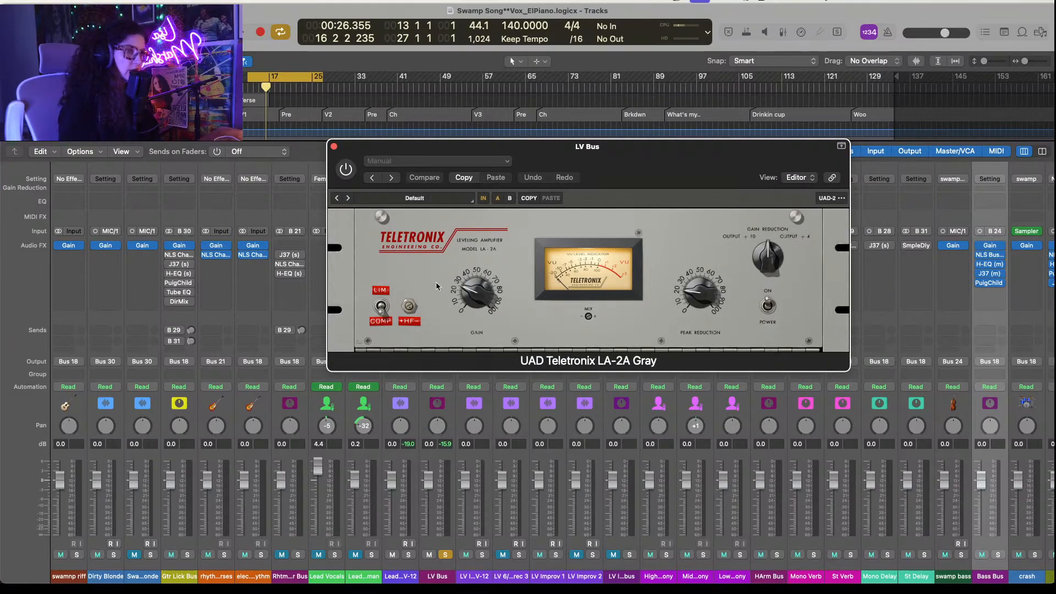
click(334, 147)
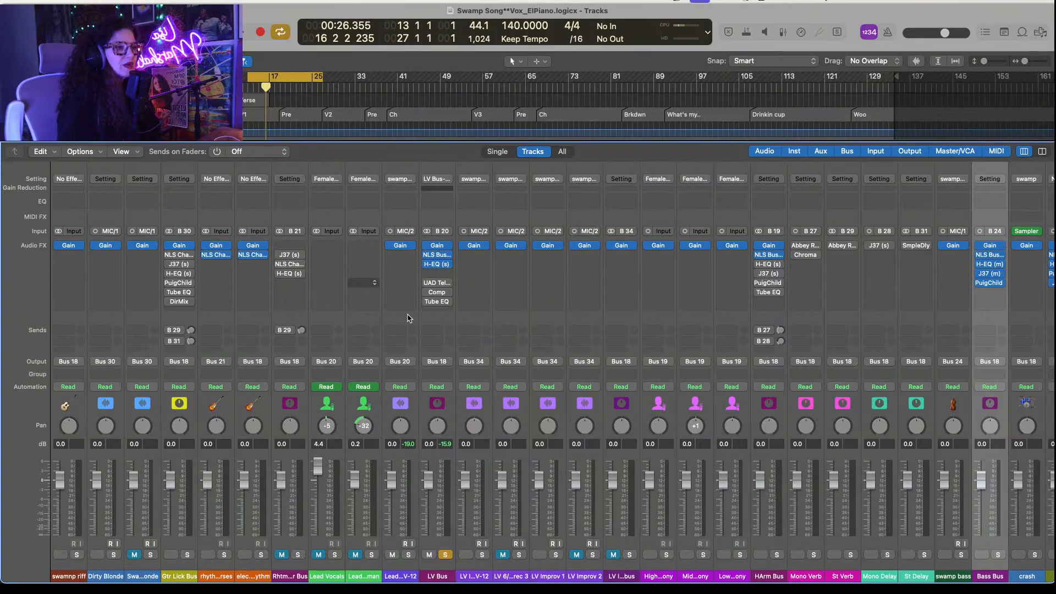
click(447, 284)
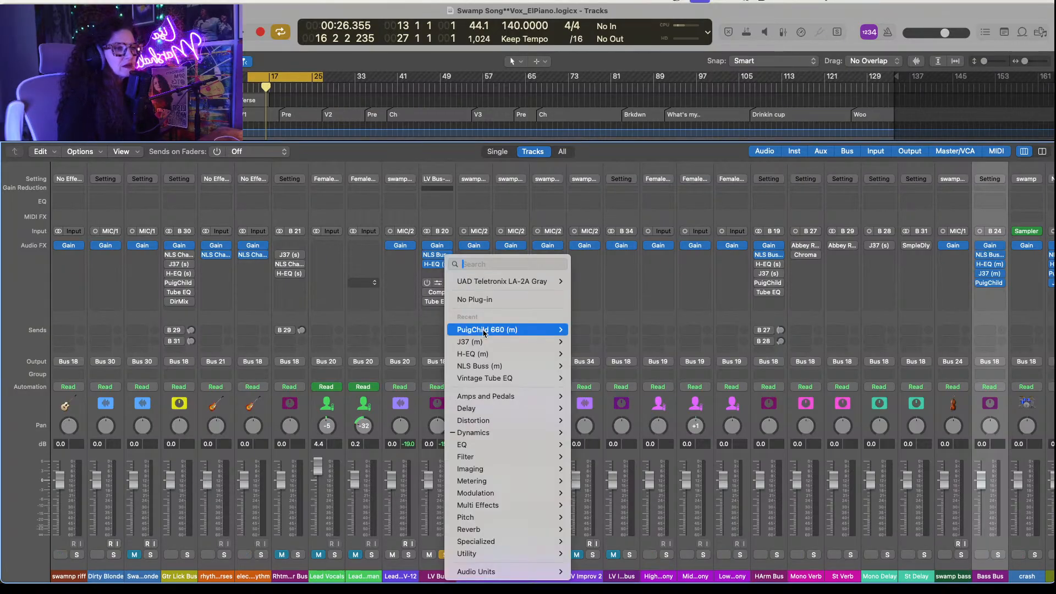
click(474, 299)
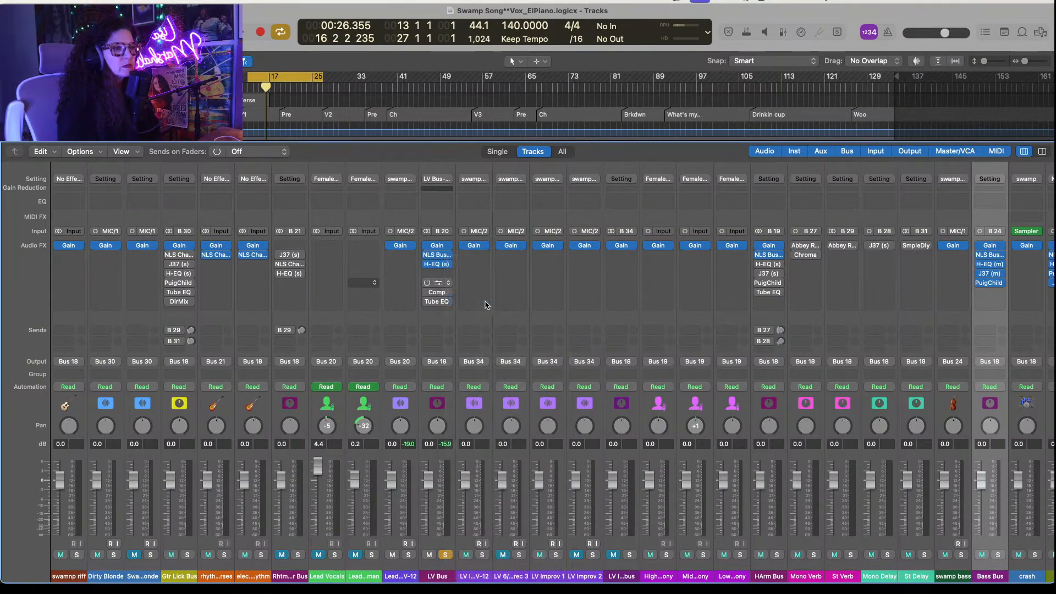
Step: Insert the stereo Waves PuigChild 670 (s) on the LV Bus in the slot directly below H-EQ
click(451, 279)
mouse_move(501, 538)
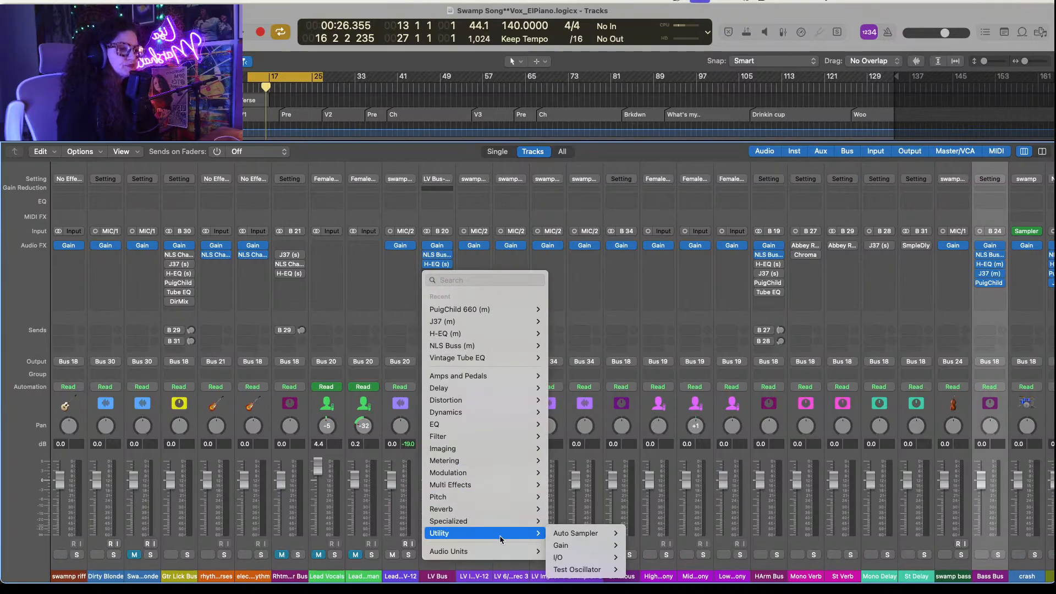
mouse_move(587, 559)
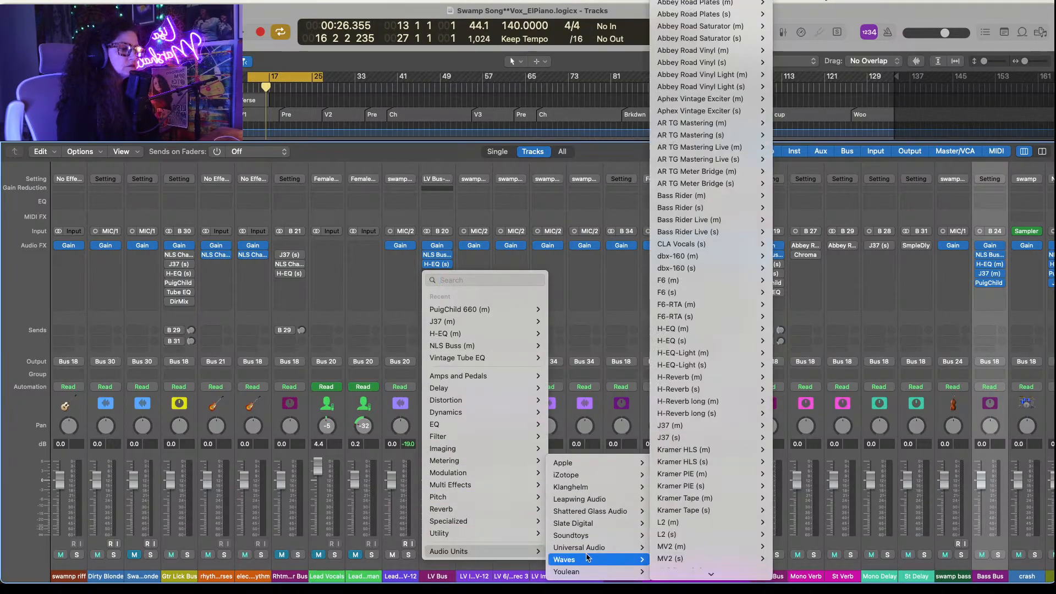
mouse_move(714, 464)
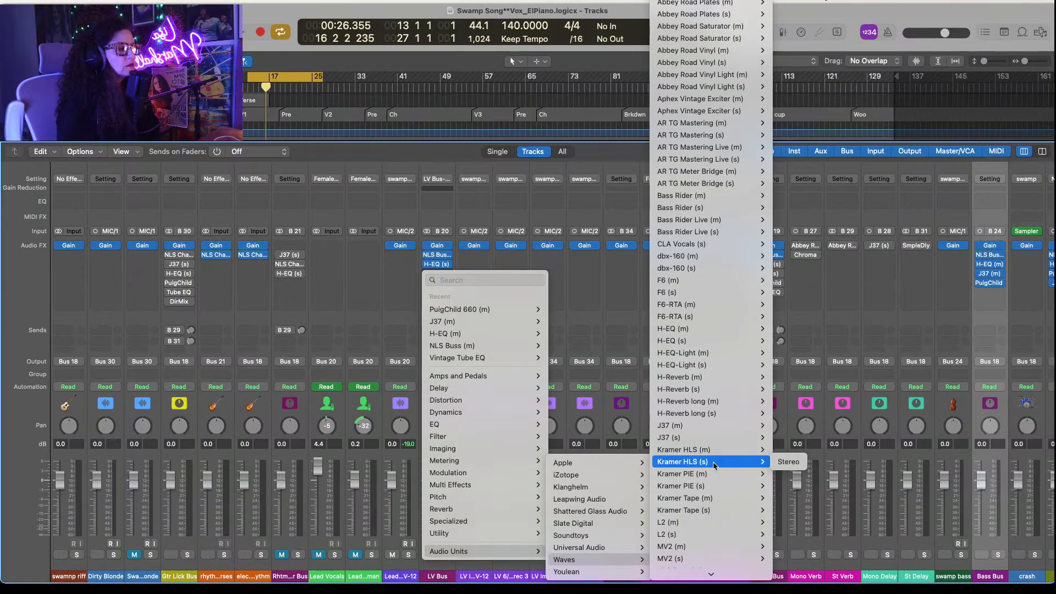
scroll(712, 464, down, 10)
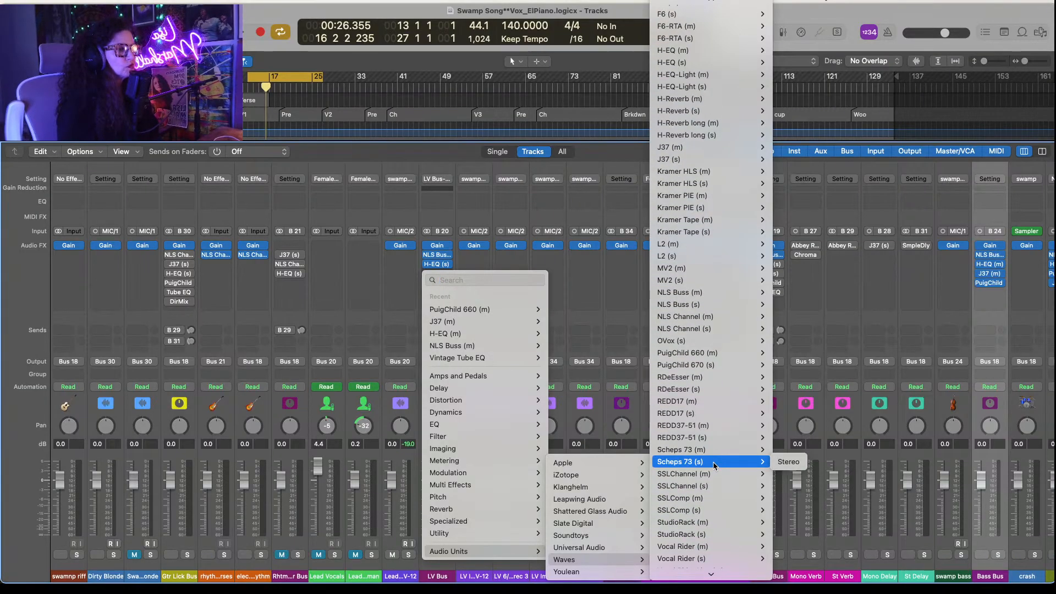
mouse_move(733, 366)
click(785, 365)
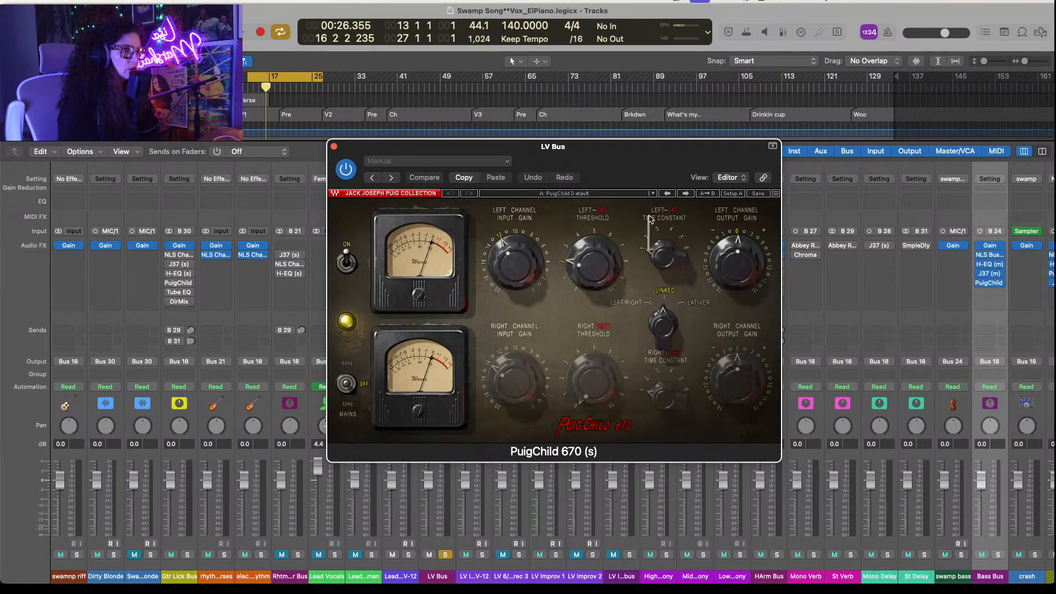
Step: Raise the PuigChild 670's time constant, play the loop, and unsolo the LV Bus to hear it in the full mix
drag(654, 266, 653, 263)
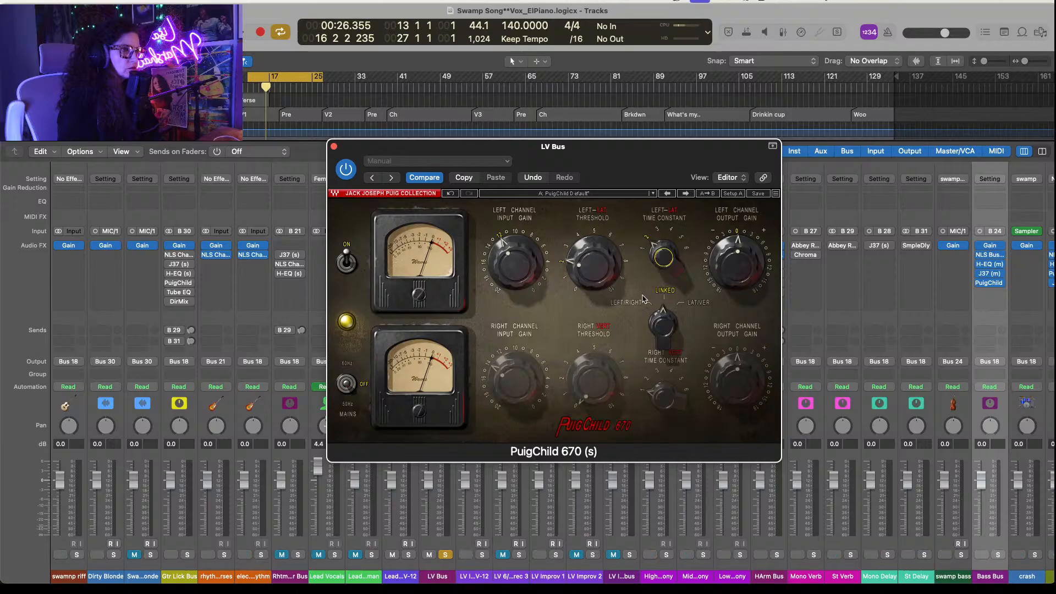
key(space)
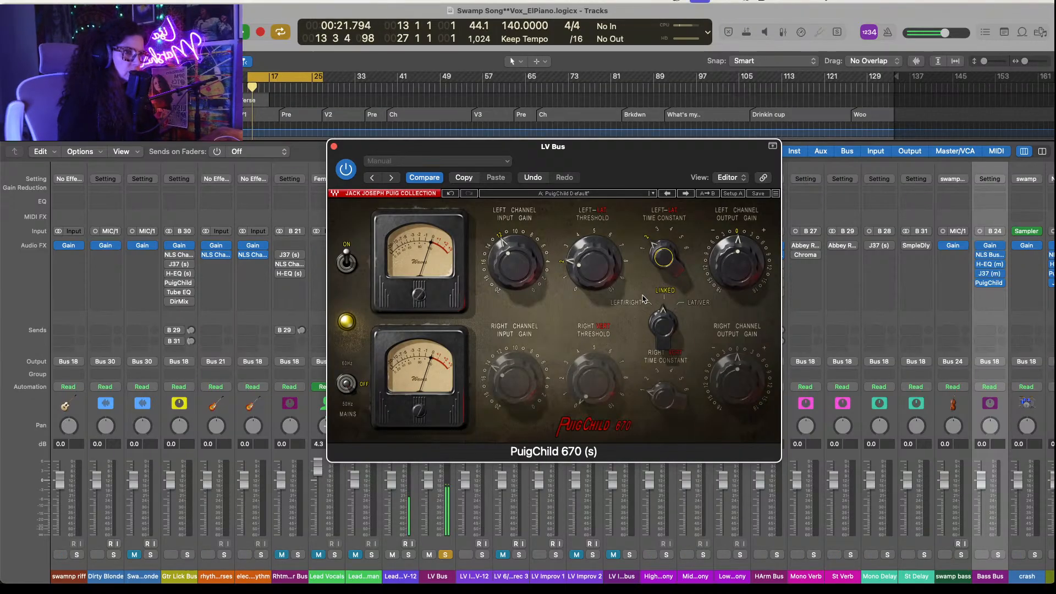
drag(632, 164, 829, 146)
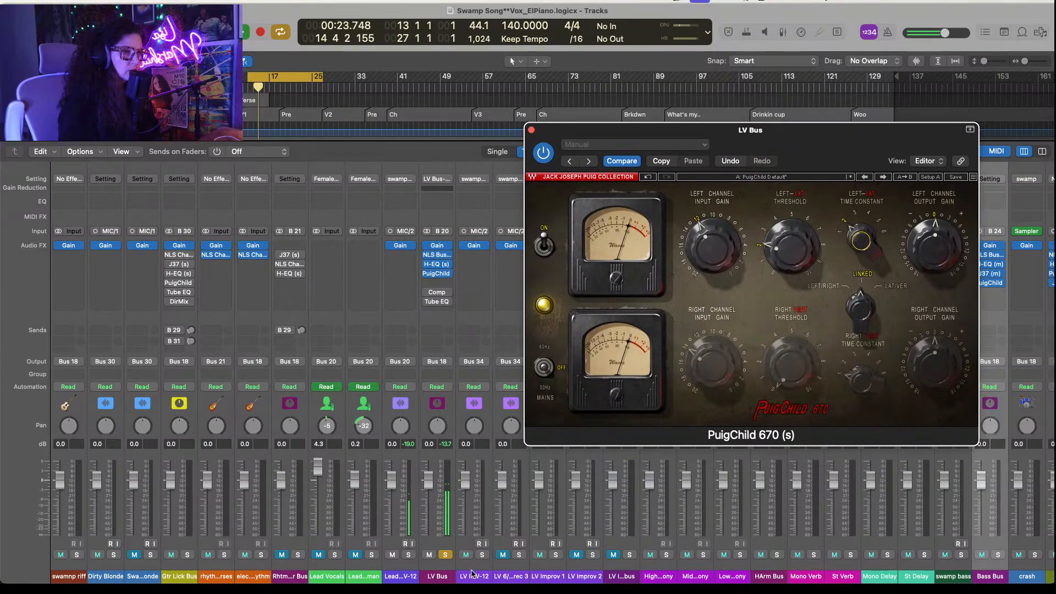
click(447, 555)
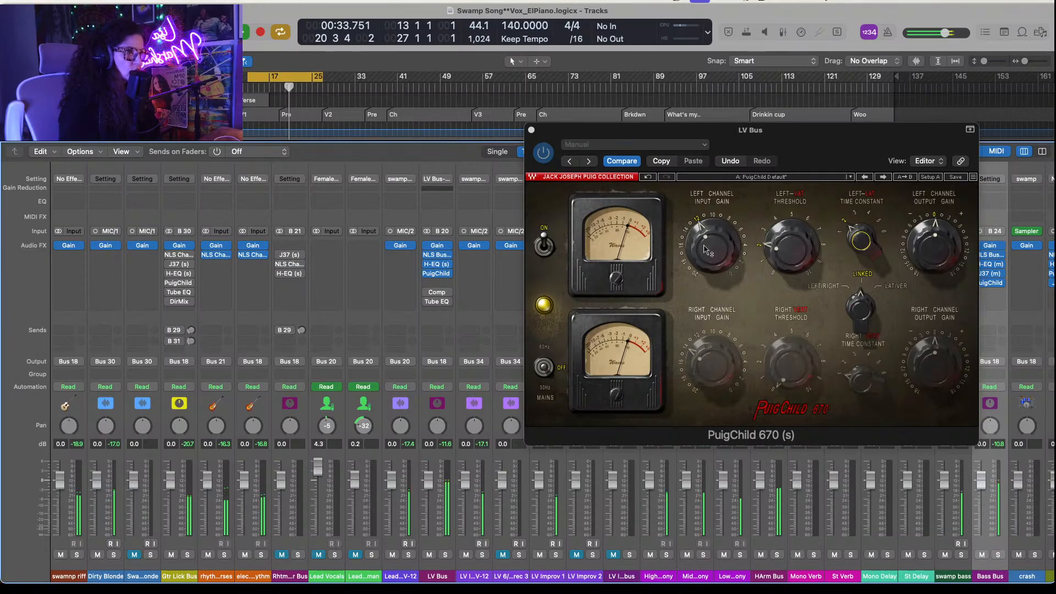
mouse_move(706, 250)
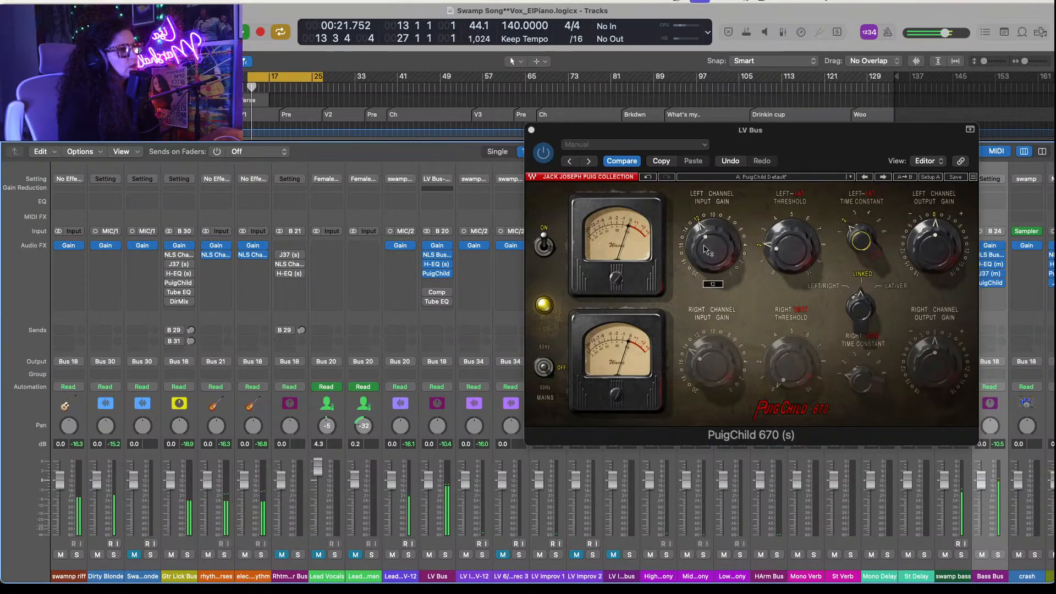
Step: Set the PuigChild 670's threshold to 2.9 during playback and close the plug-in window
click(773, 242)
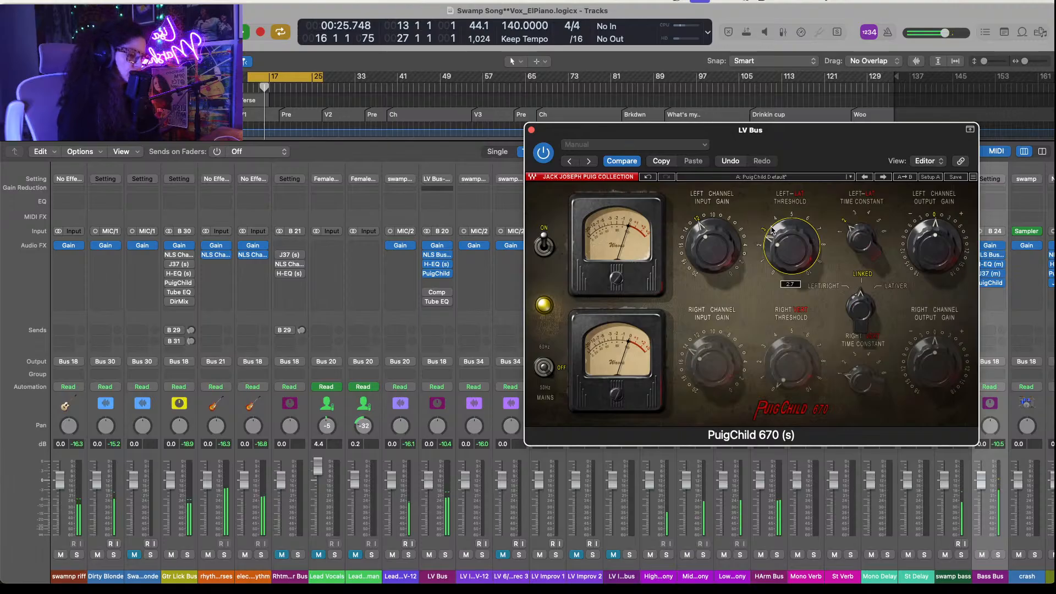
drag(772, 230, 774, 223)
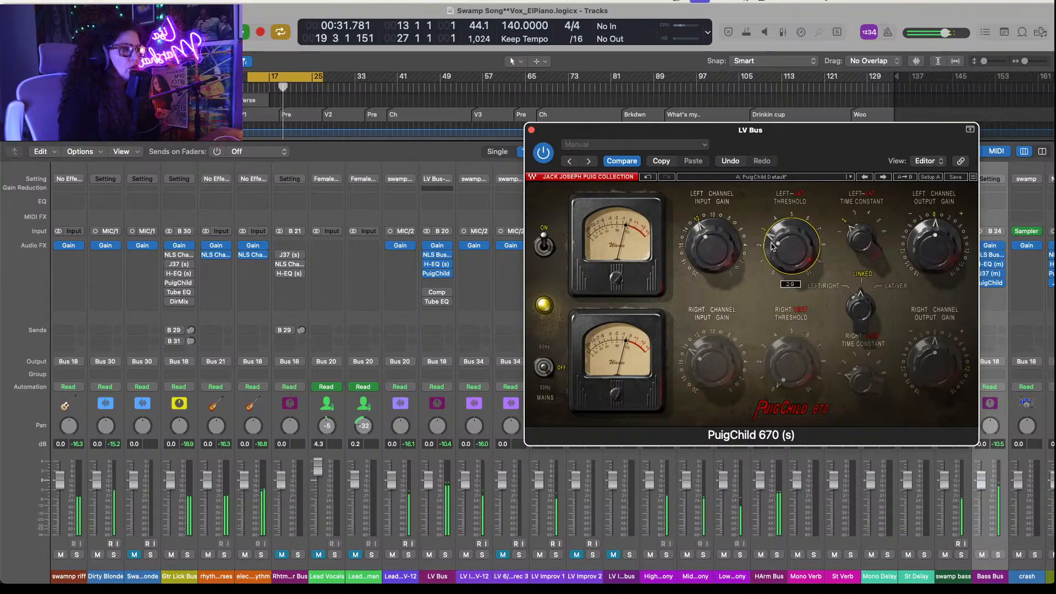
key(super+w)
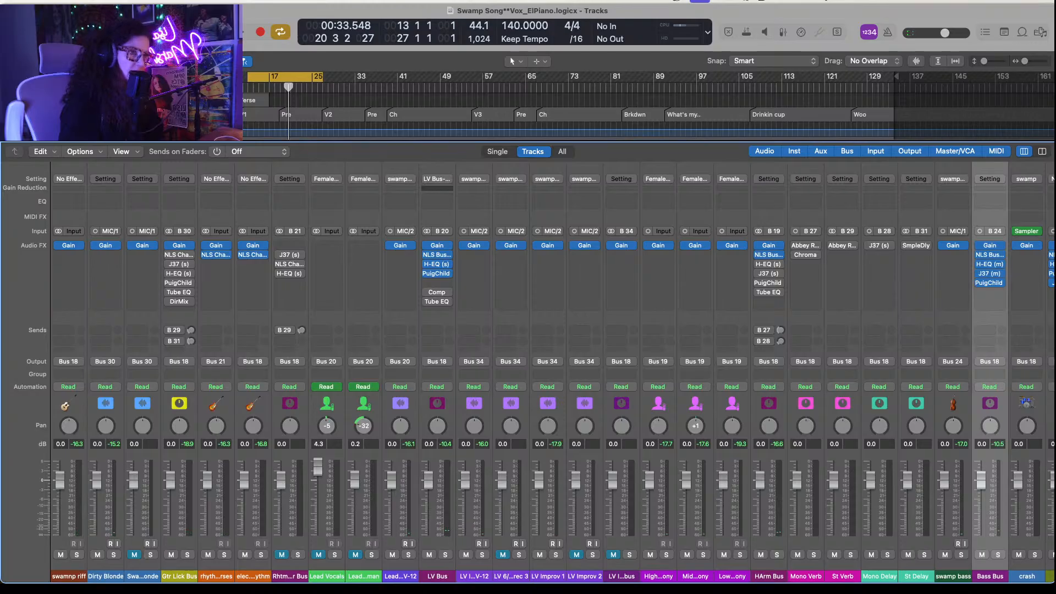
Step: Remove the Compressor from the LV Bus and move Tube EQ up directly below the PuigChild
click(449, 295)
mouse_move(481, 456)
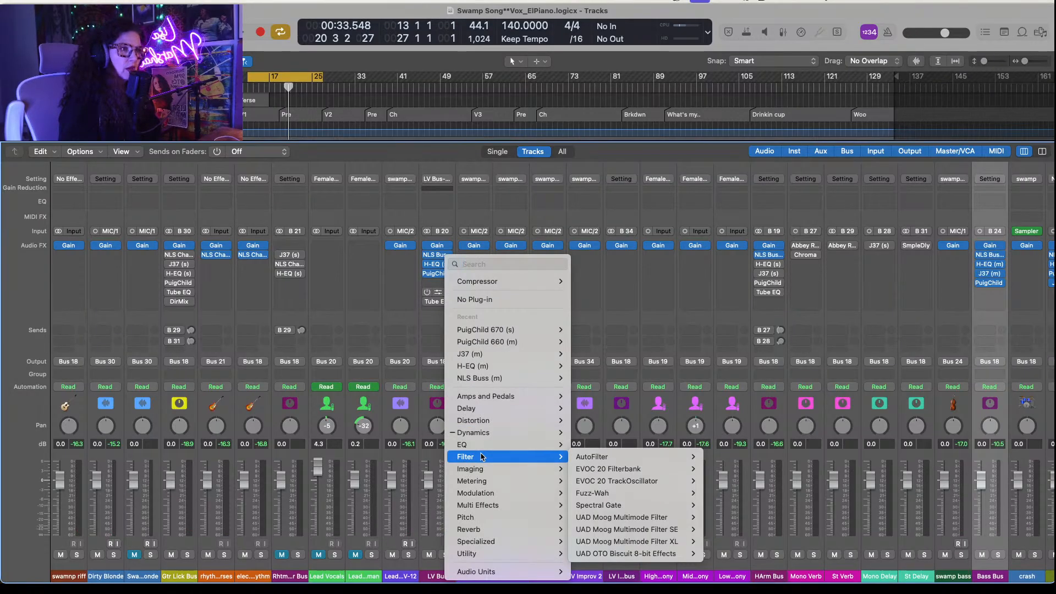
click(473, 299)
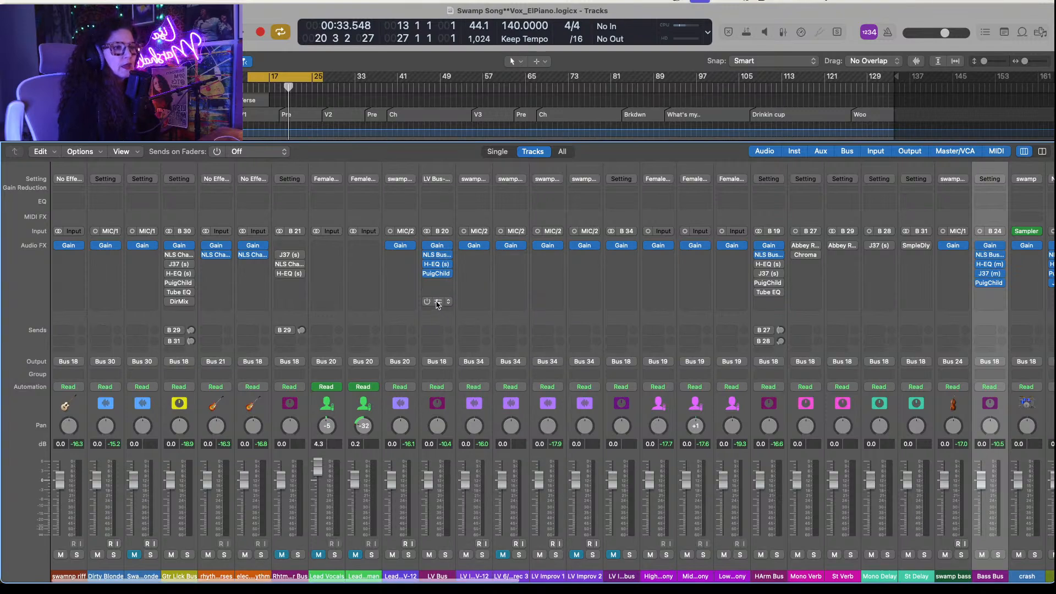
drag(438, 303, 439, 285)
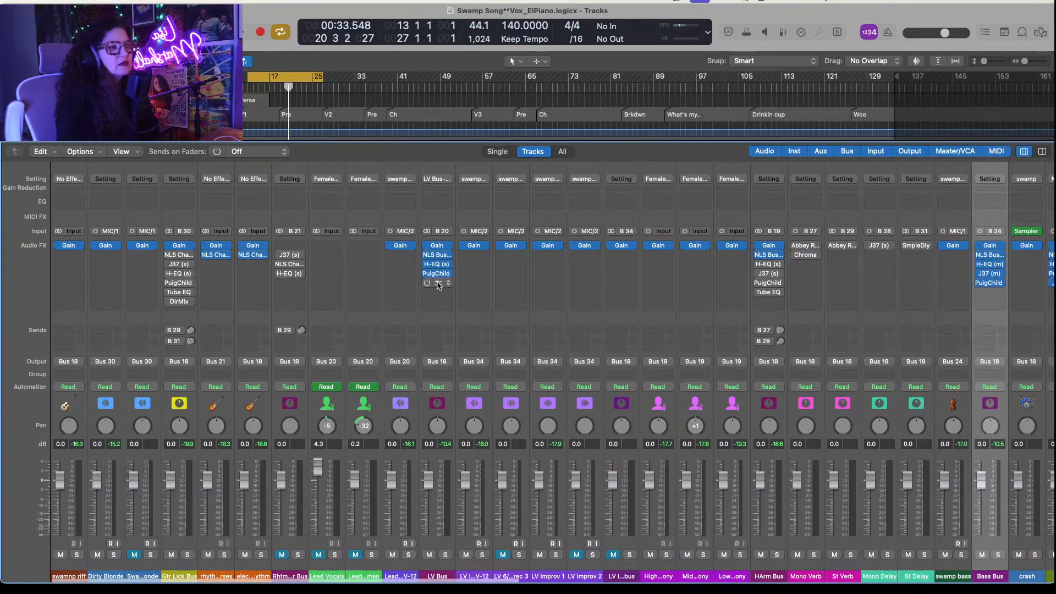
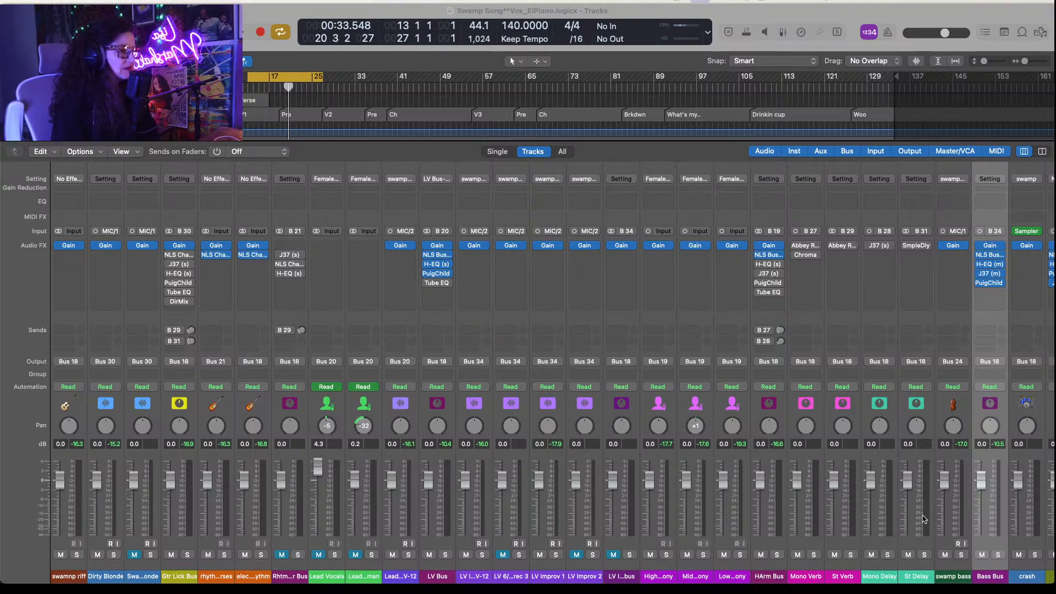
Step: Shorten the cycle range to start at bar 19 and end at bar 27, and play the loop
scroll(924, 519, right, 3)
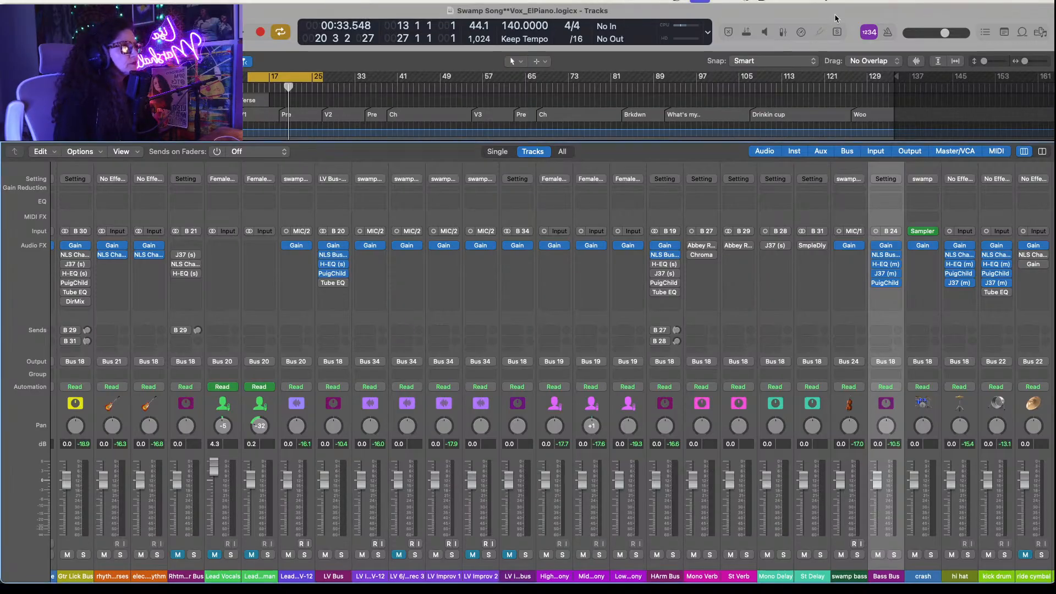
key(space)
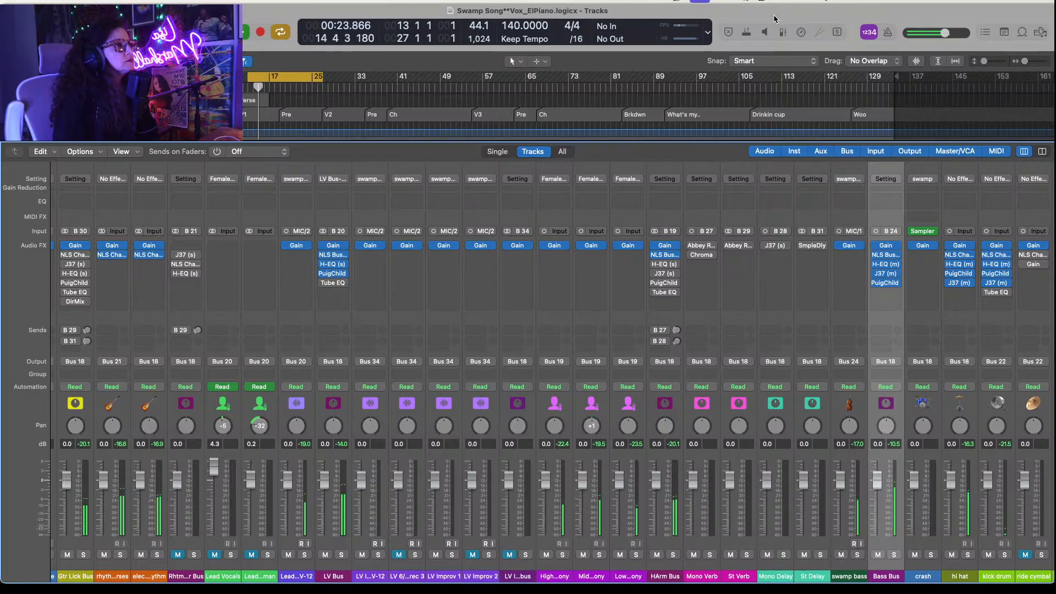
key(space)
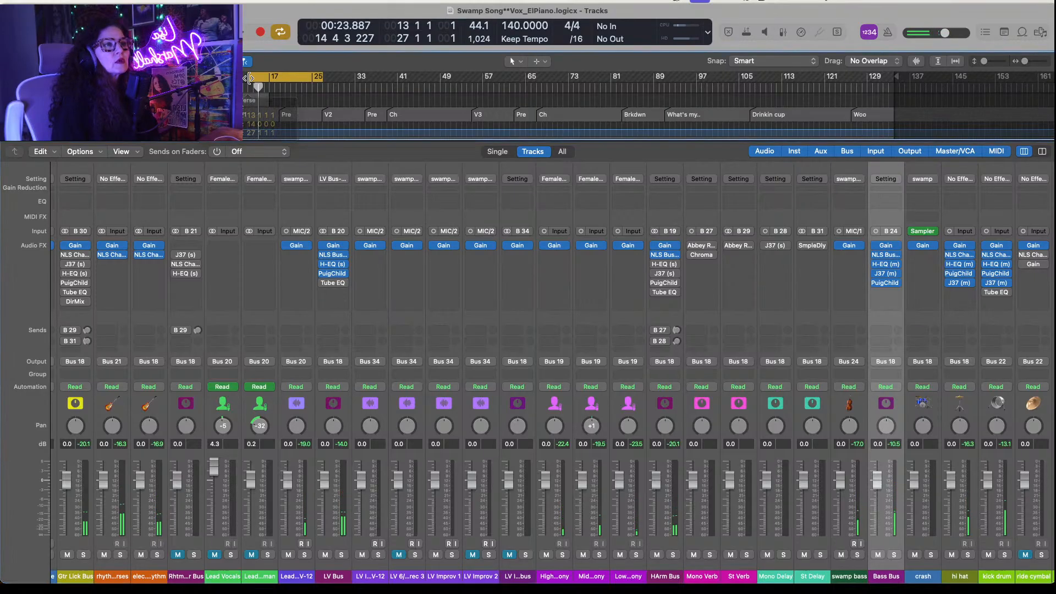
drag(249, 77, 274, 75)
key(space)
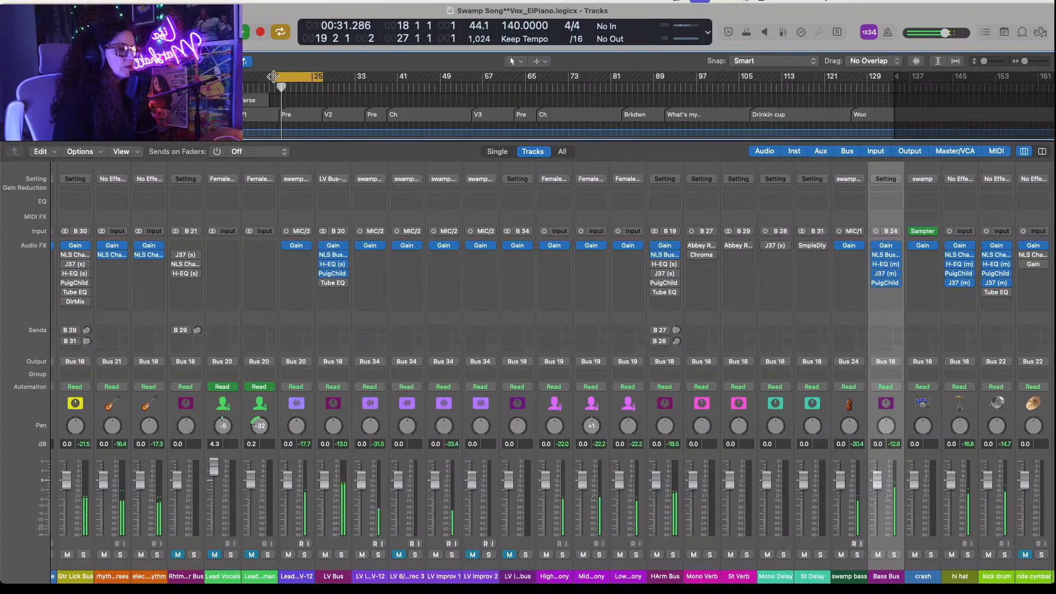
key(space)
drag(273, 76, 277, 76)
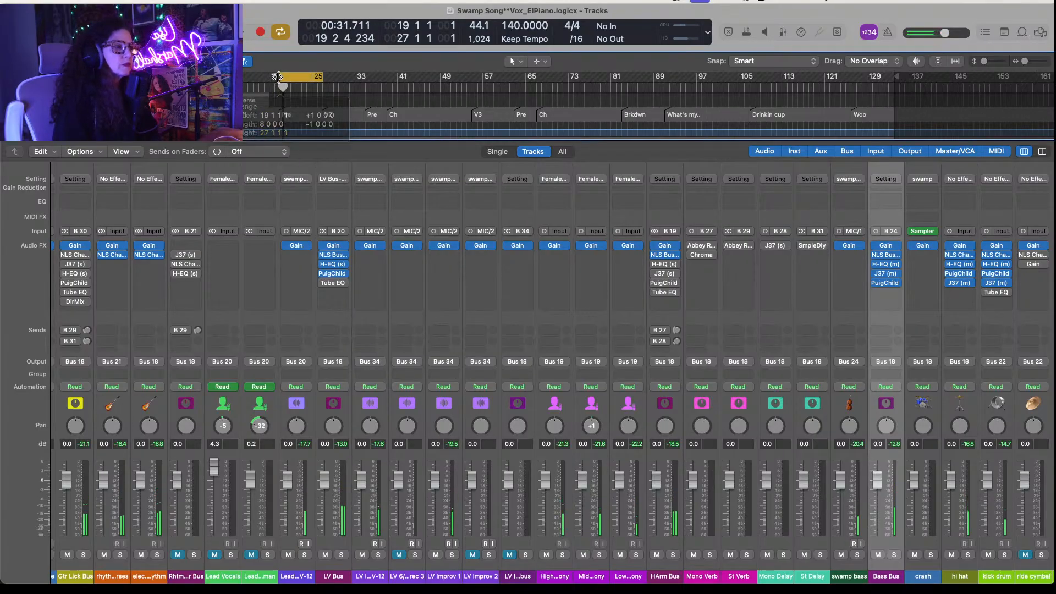
key(space)
Step: Raise the trim of the HArm Bus's NLS Buss slightly while the loop plays, and close the plug-in
click(664, 255)
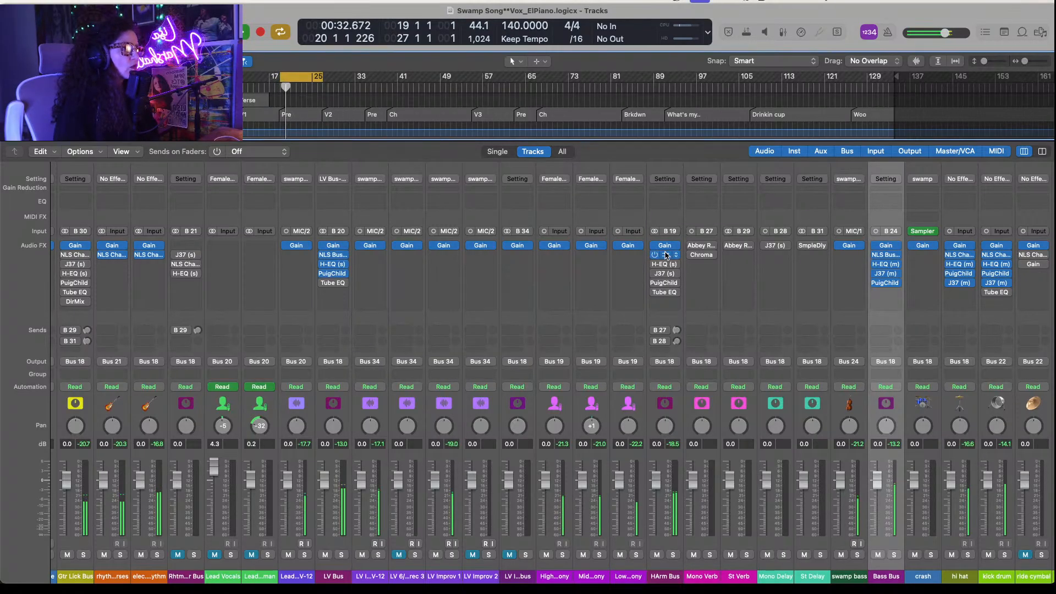
drag(447, 297, 447, 295)
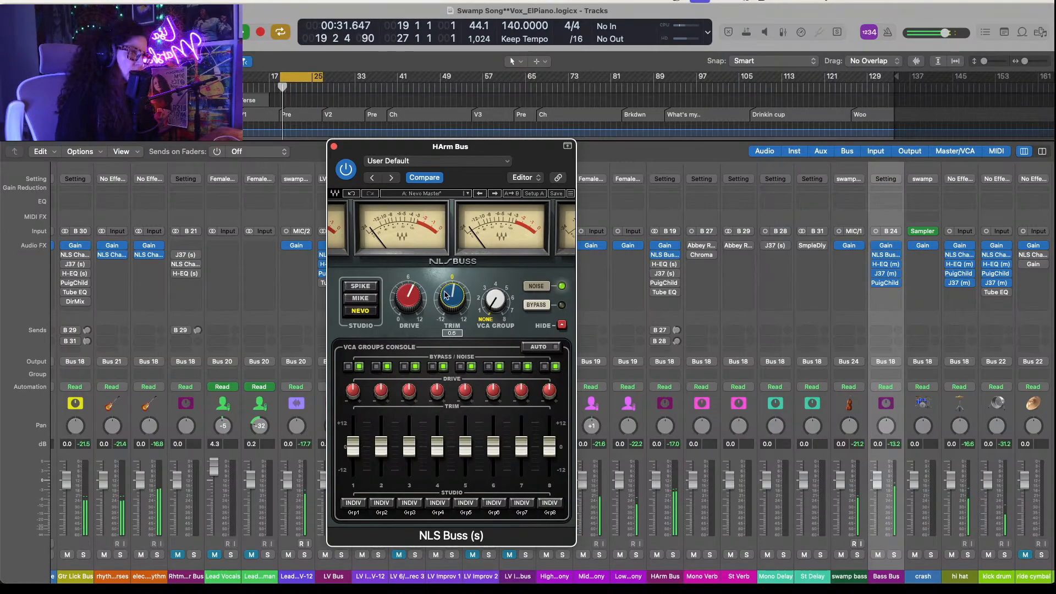
drag(447, 294, 447, 278)
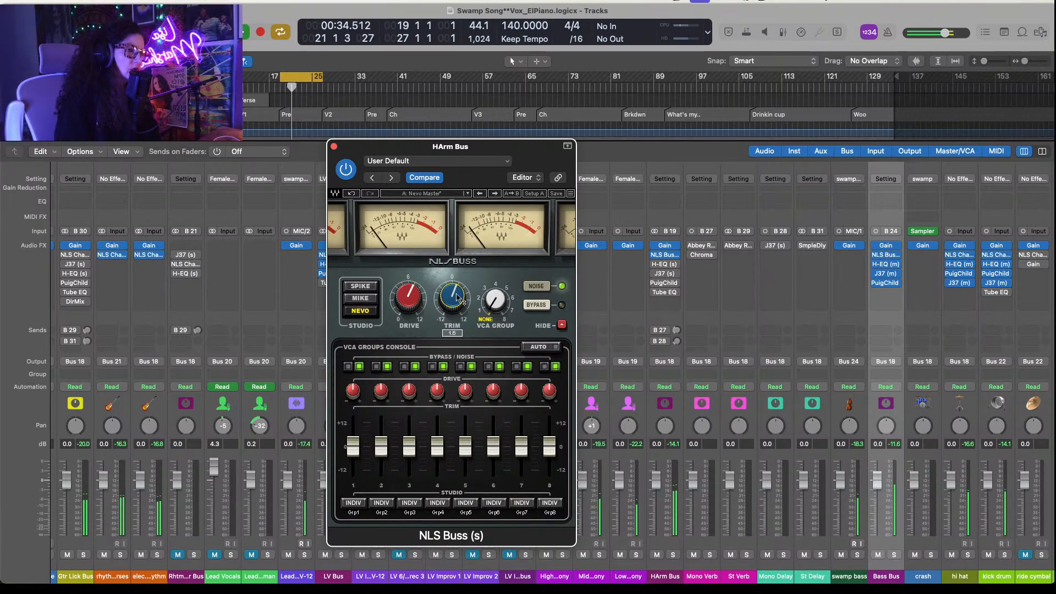
click(334, 147)
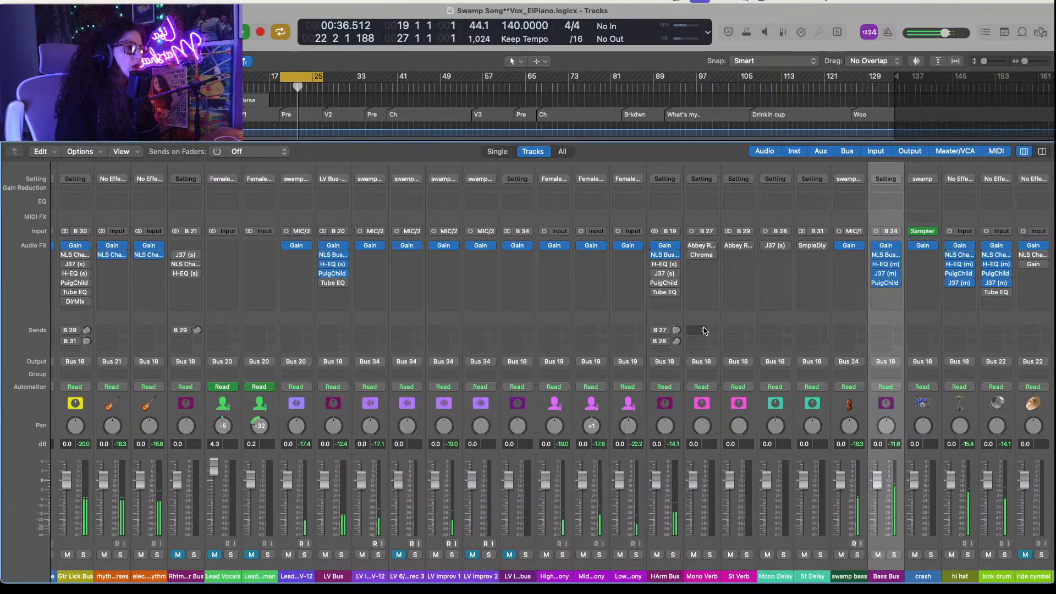
Step: Enable the HArm Bus's H-EQ and set its high-pass frequency to 85 Hz with playback stopped
click(671, 265)
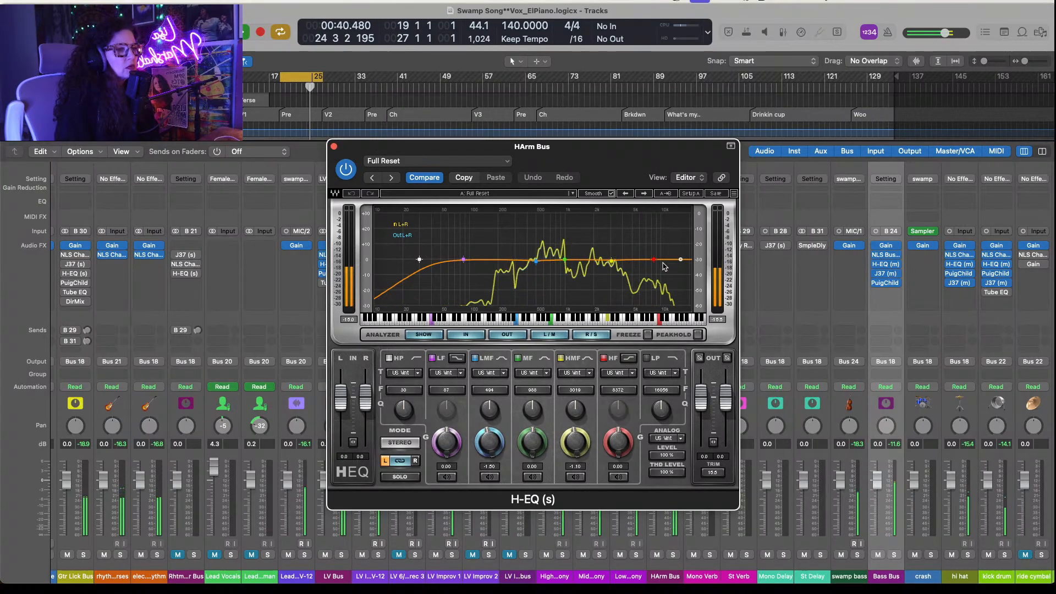
drag(617, 159, 496, 152)
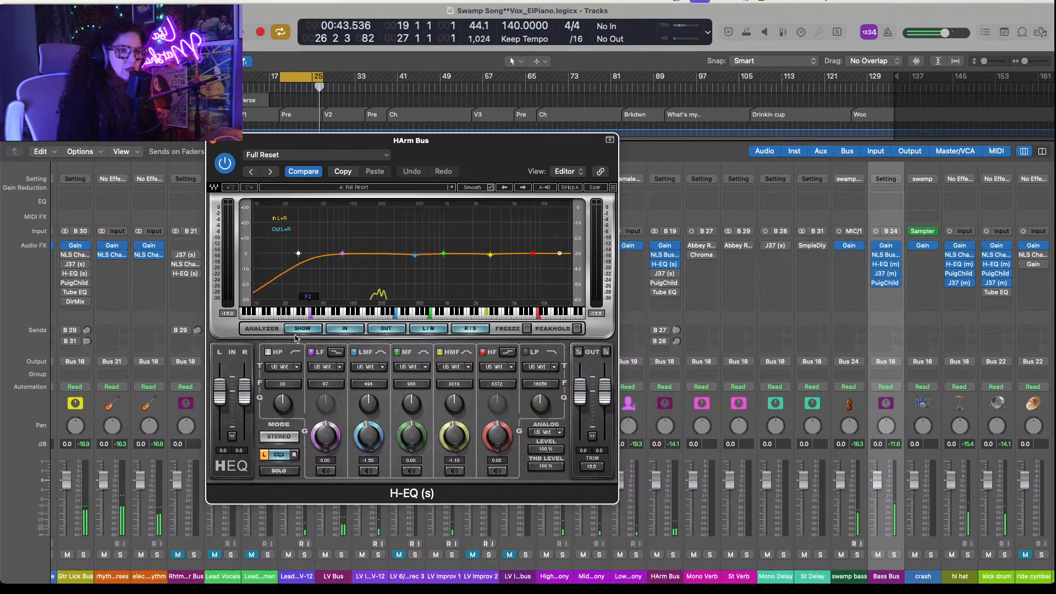
click(283, 383)
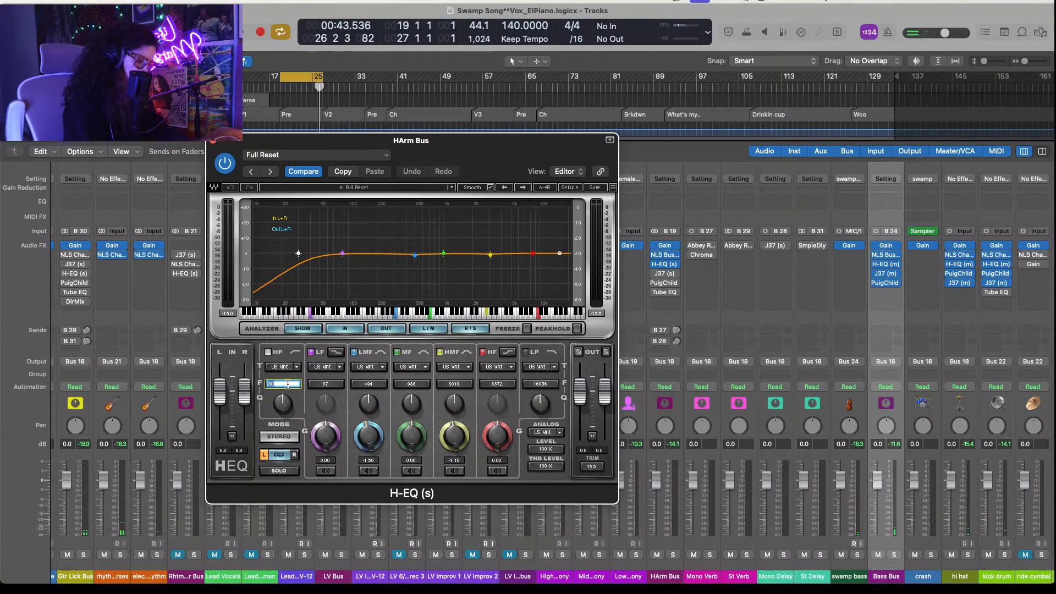
text(8)
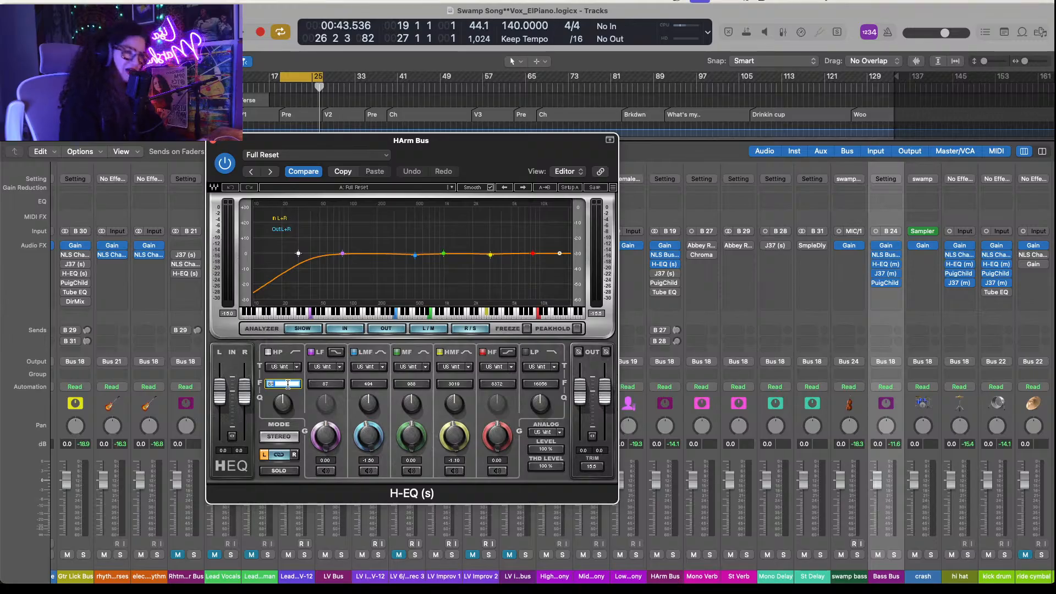
text(5)
key(Return)
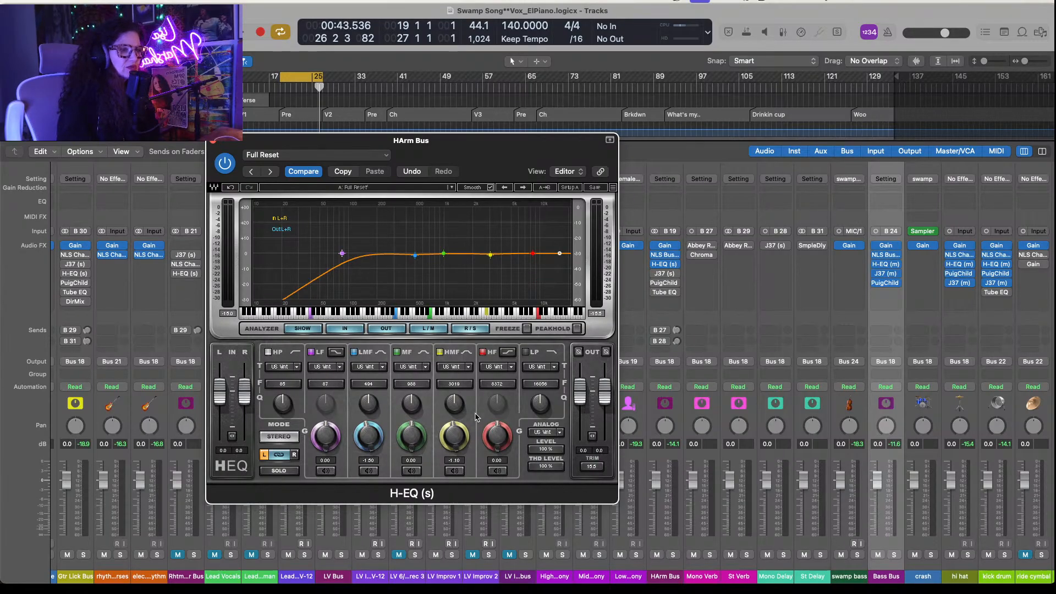
Step: Set the LMF and HMF band gains of the HArm Bus's H-EQ to 0
click(373, 461)
text(0)
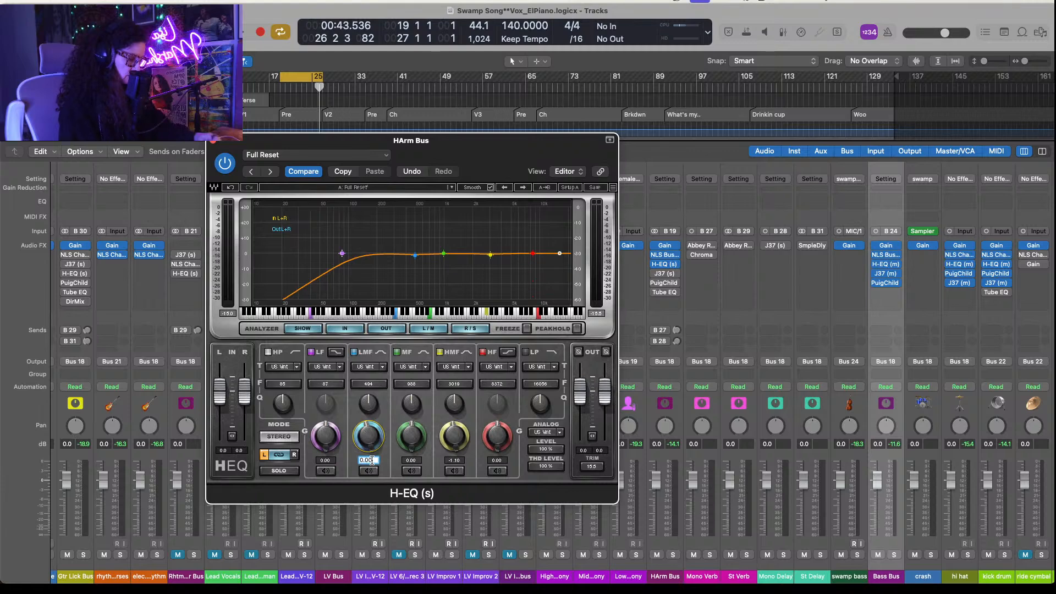
key(Return)
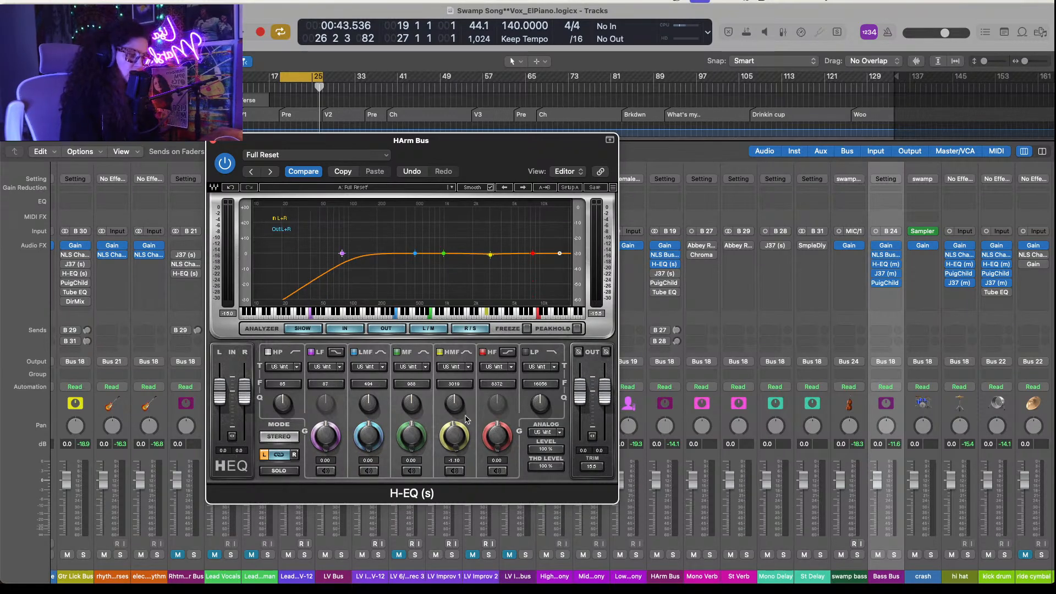
click(454, 460)
text(0)
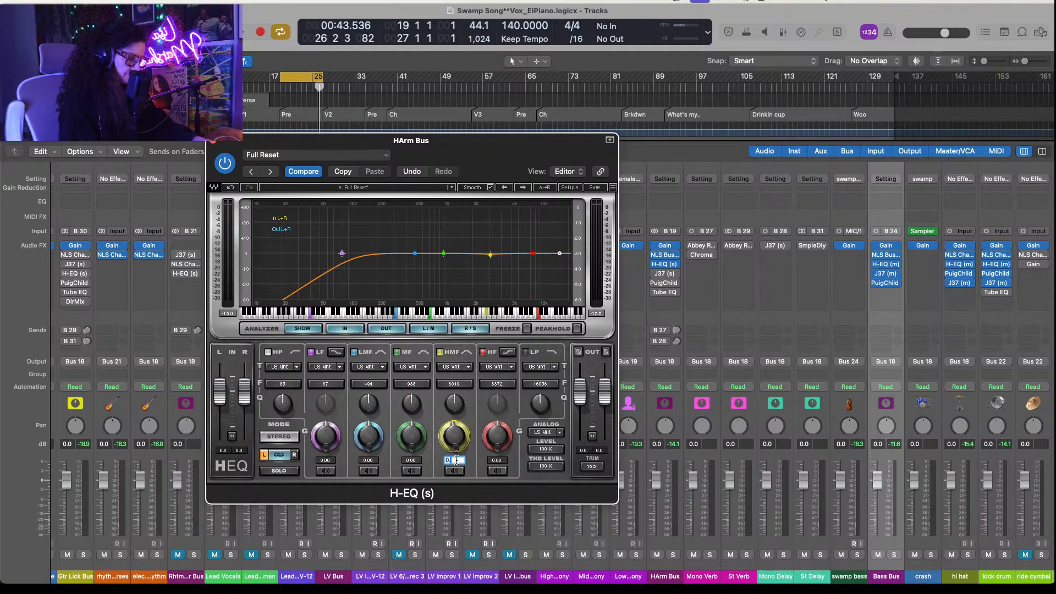
key(Return)
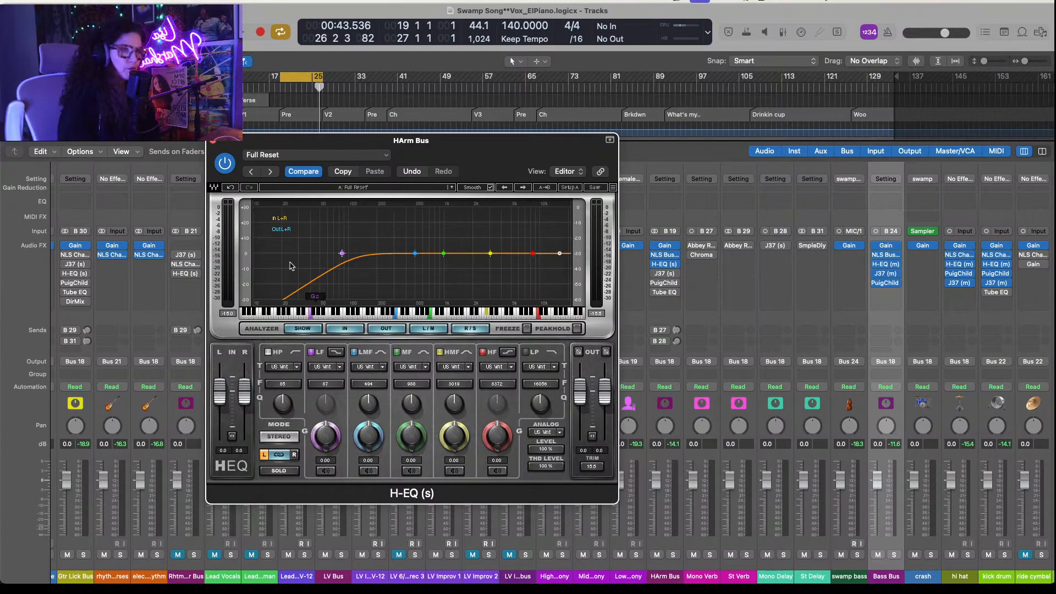
Step: Close the H-EQ, enable the HArm Bus's J37, and set its tape formula to 811 with playback stopped
click(214, 141)
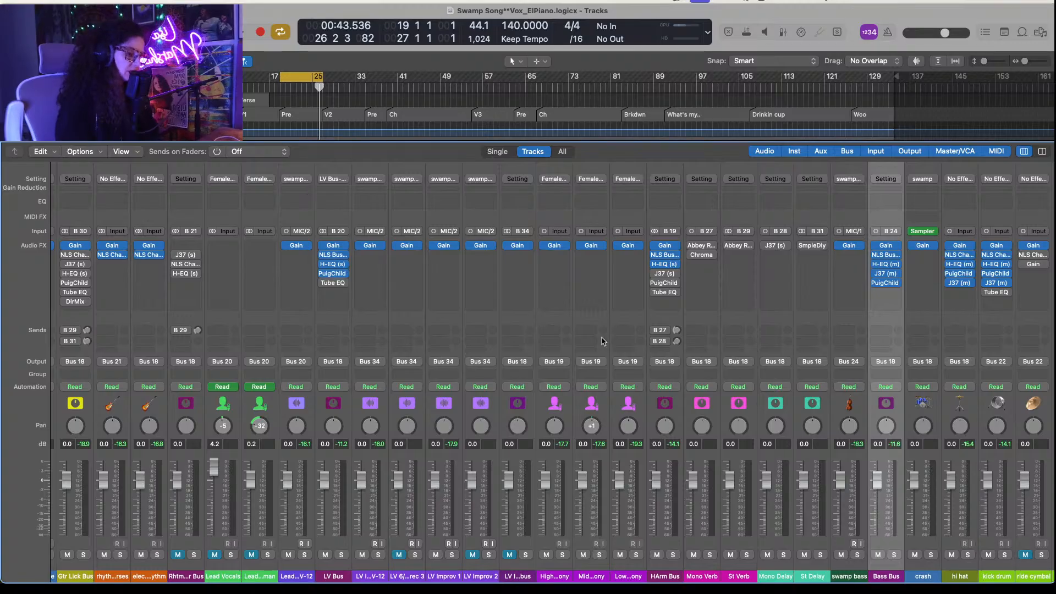
key(space)
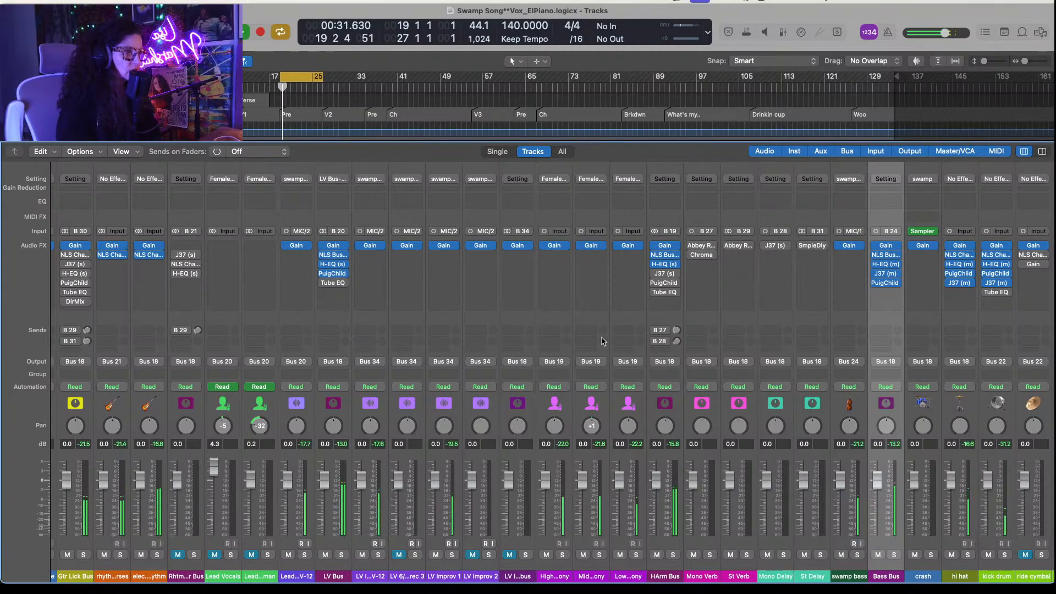
mouse_move(666, 275)
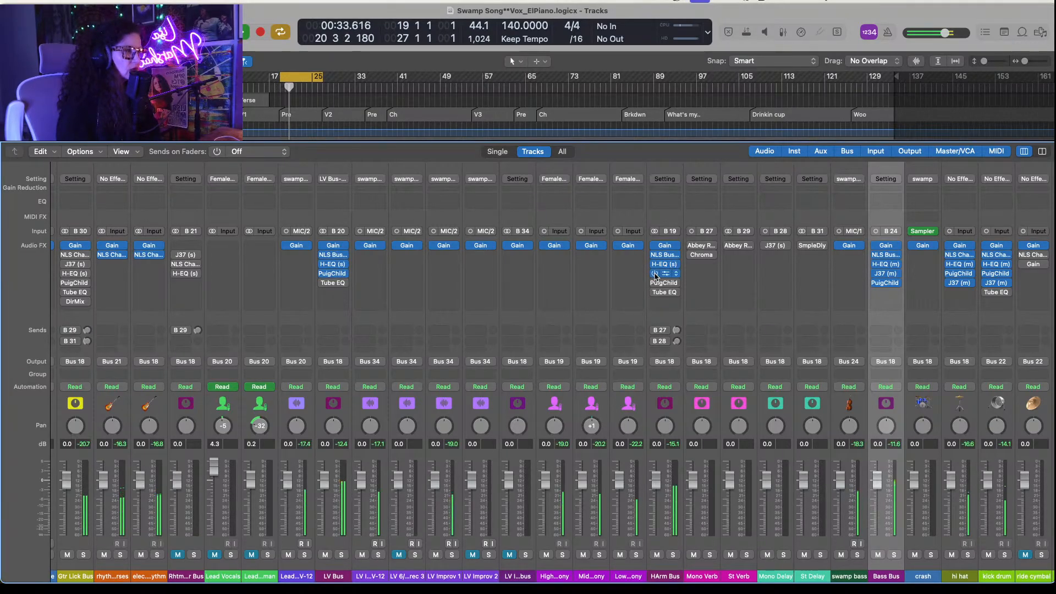
click(666, 275)
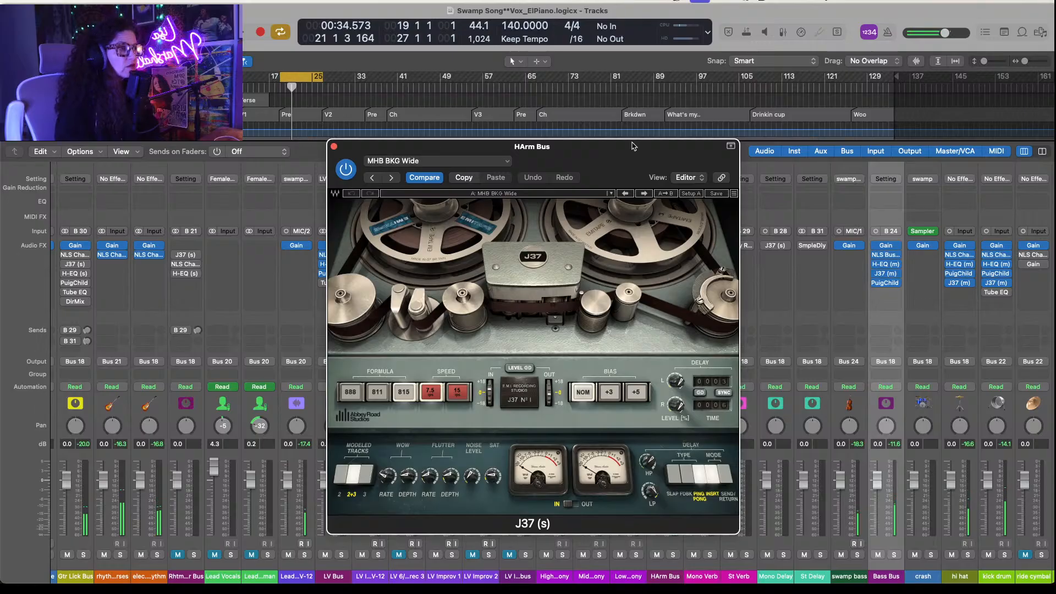
drag(633, 145, 527, 123)
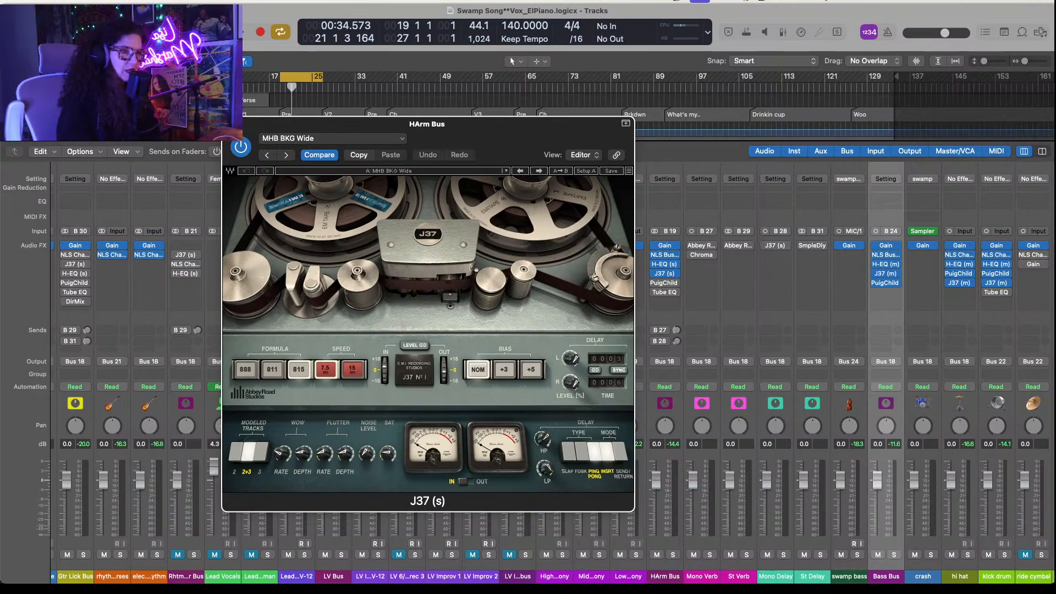
click(272, 370)
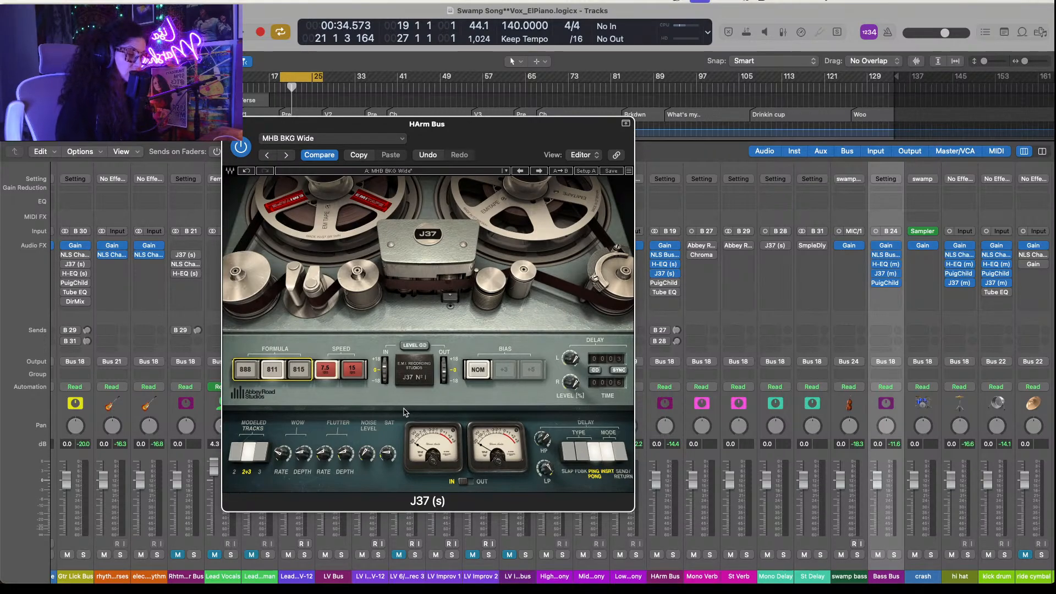
Step: Adjust the saturation of the HArm Bus's J37 and lower its wow rate to 0.5
click(386, 455)
mouse_move(387, 455)
mouse_down()
mouse_move(396, 478)
mouse_move(388, 457)
mouse_up()
click(282, 453)
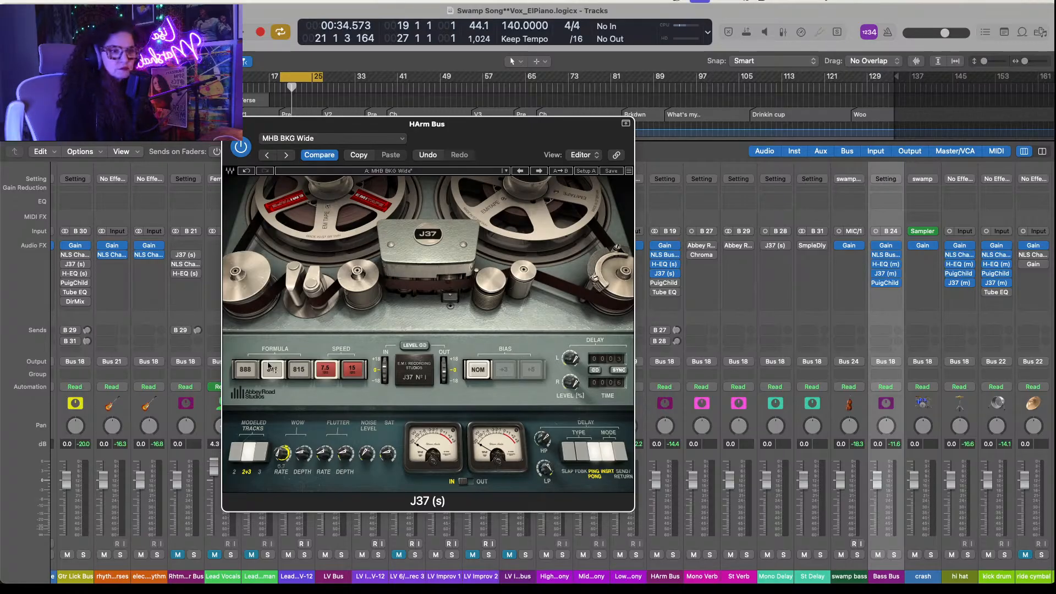
scroll(273, 376, down, 5)
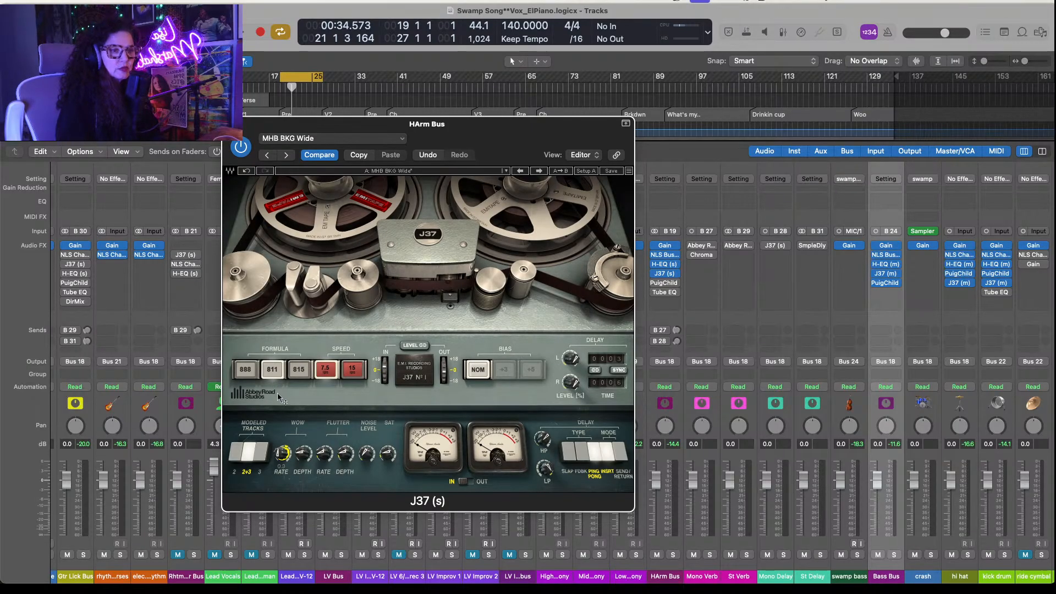
Step: Fine-tune the wow depth of the HArm Bus's J37 in both directions
click(304, 454)
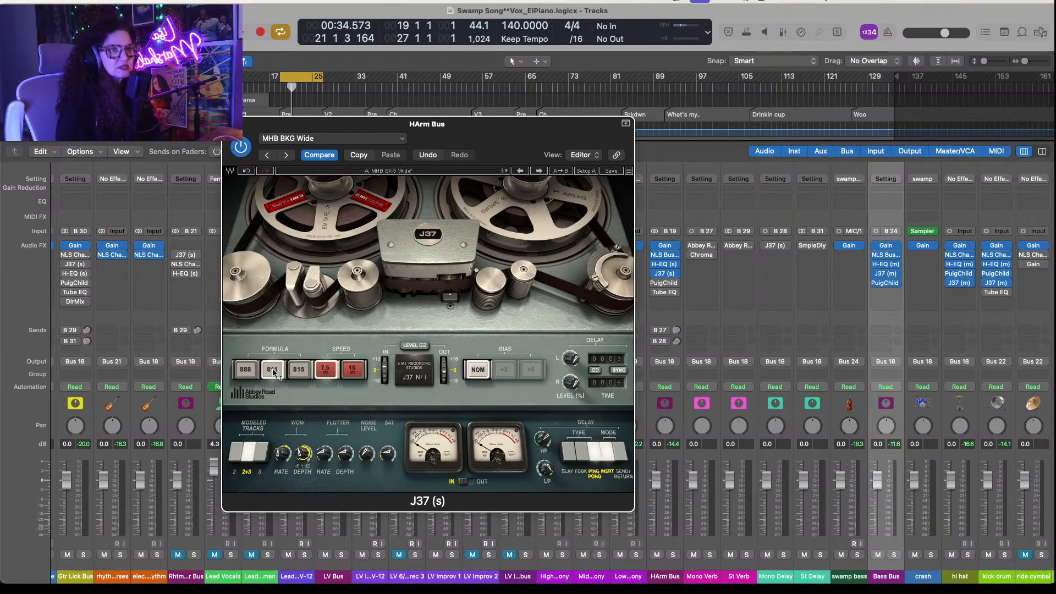
scroll(269, 331, up, 3)
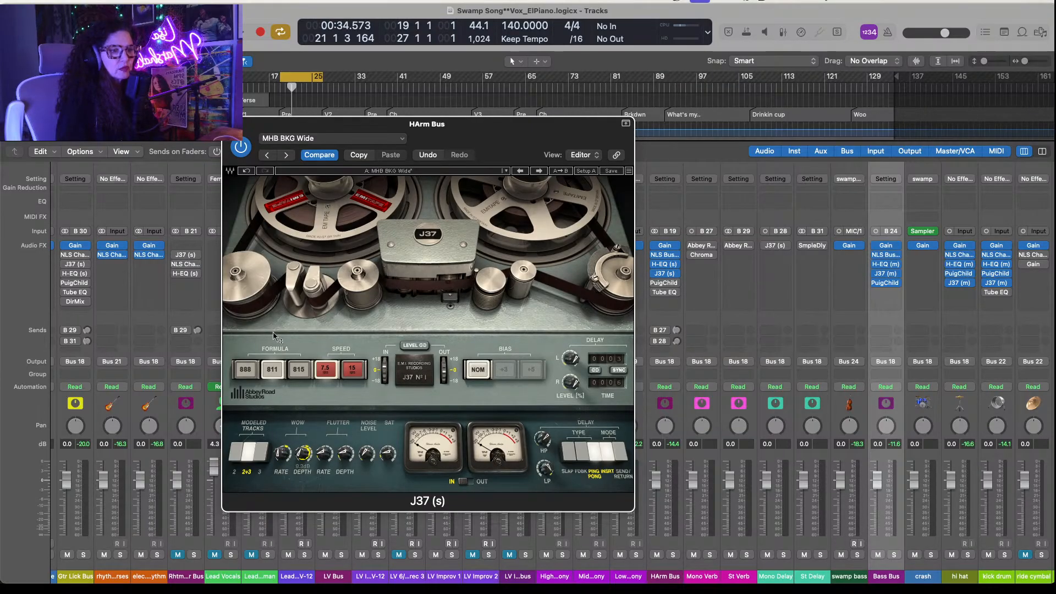
scroll(274, 339, down, 3)
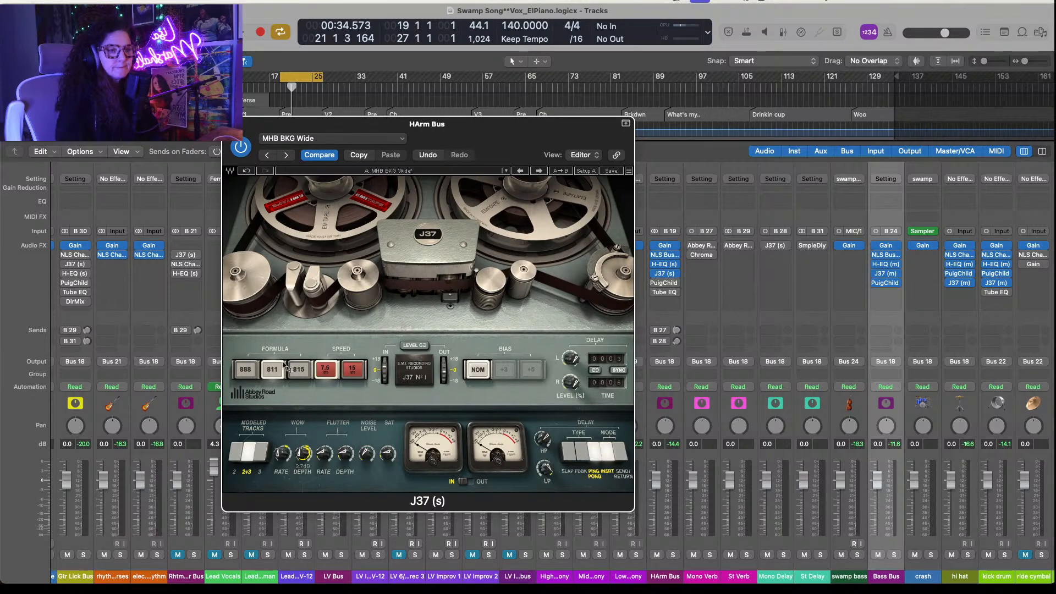
scroll(285, 368, down, 10)
scroll(291, 380, up, 1)
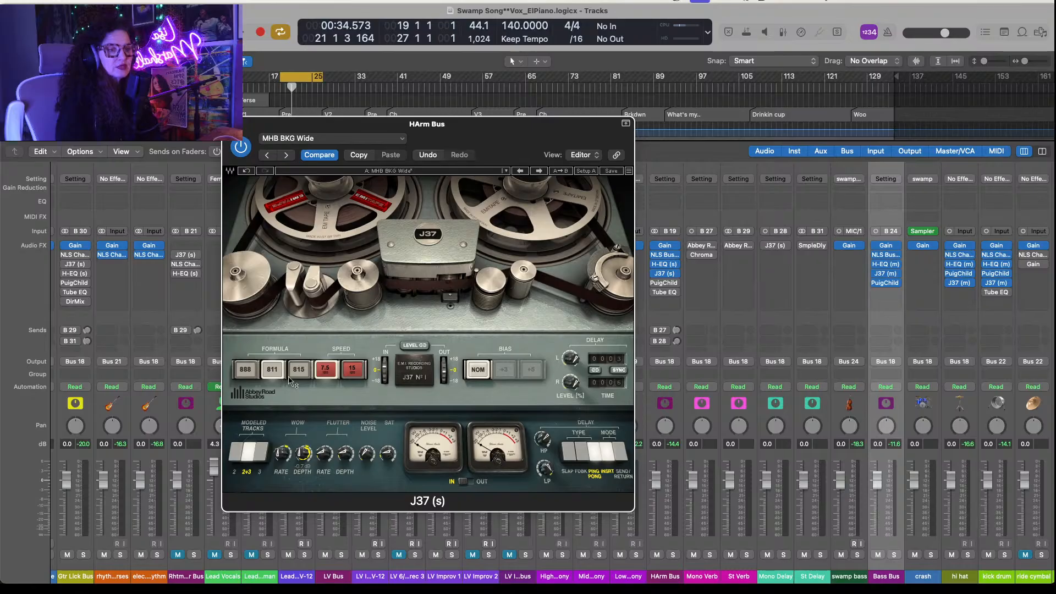
scroll(293, 382, down, 1)
scroll(291, 383, up, 2)
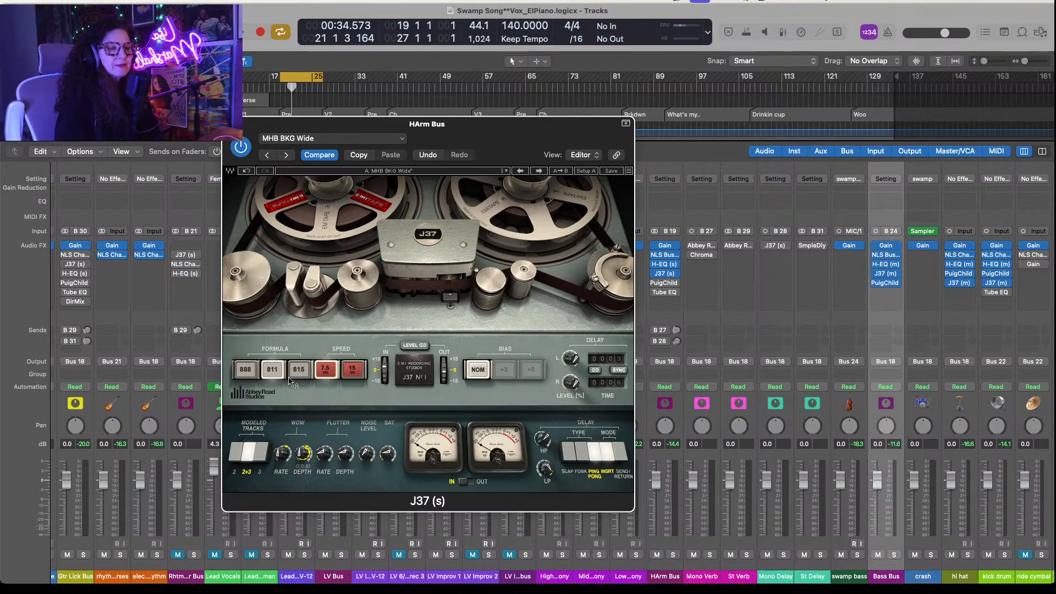
scroll(291, 383, up, 2)
drag(289, 379, 285, 371)
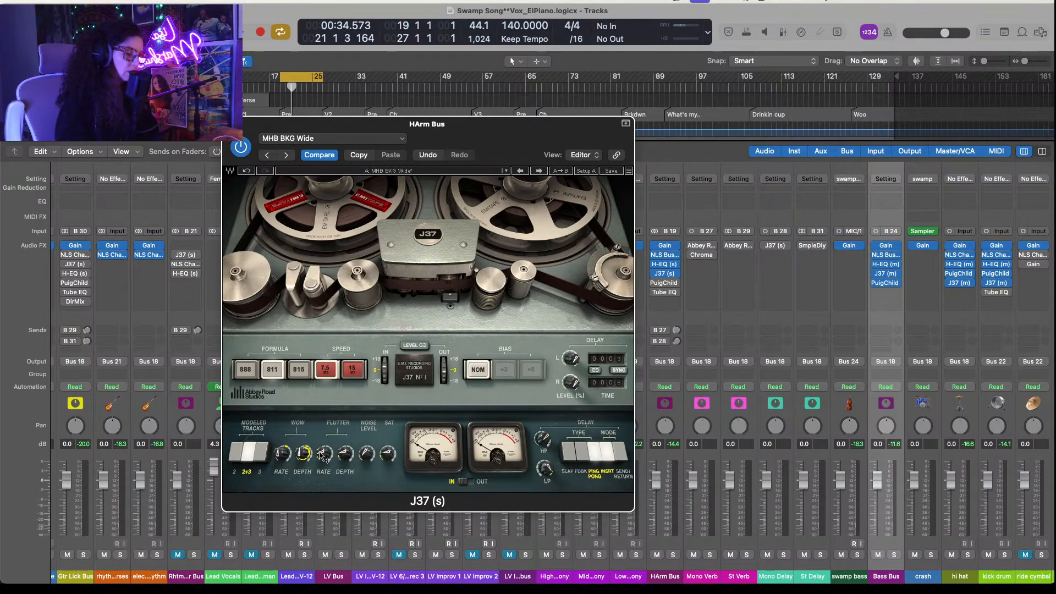
Step: Raise the flutter rate and flutter depth of the HArm Bus's J37, and check its delay filters
mouse_move(319, 453)
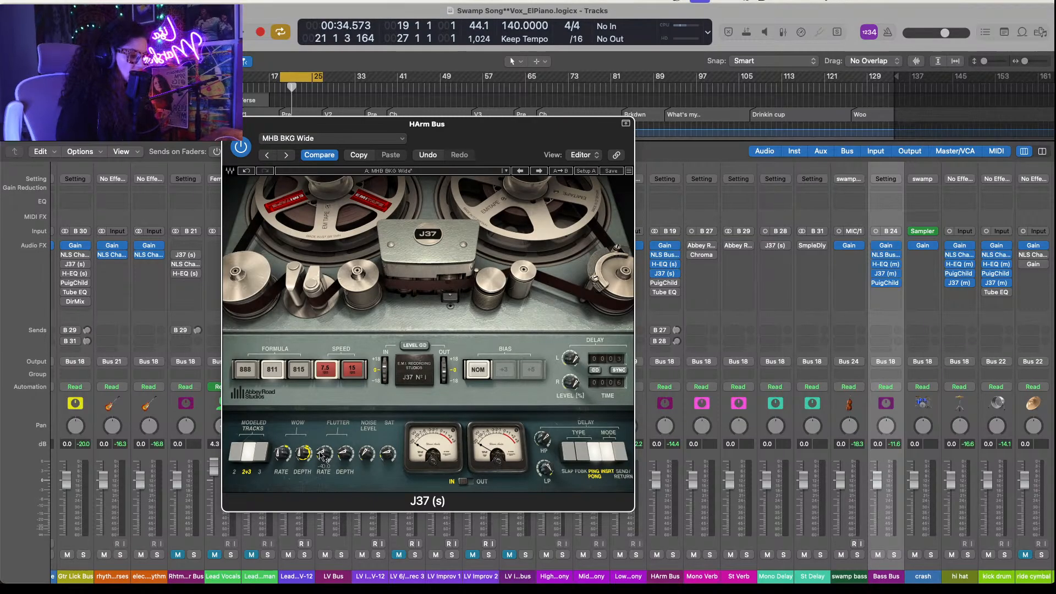
drag(324, 454, 315, 342)
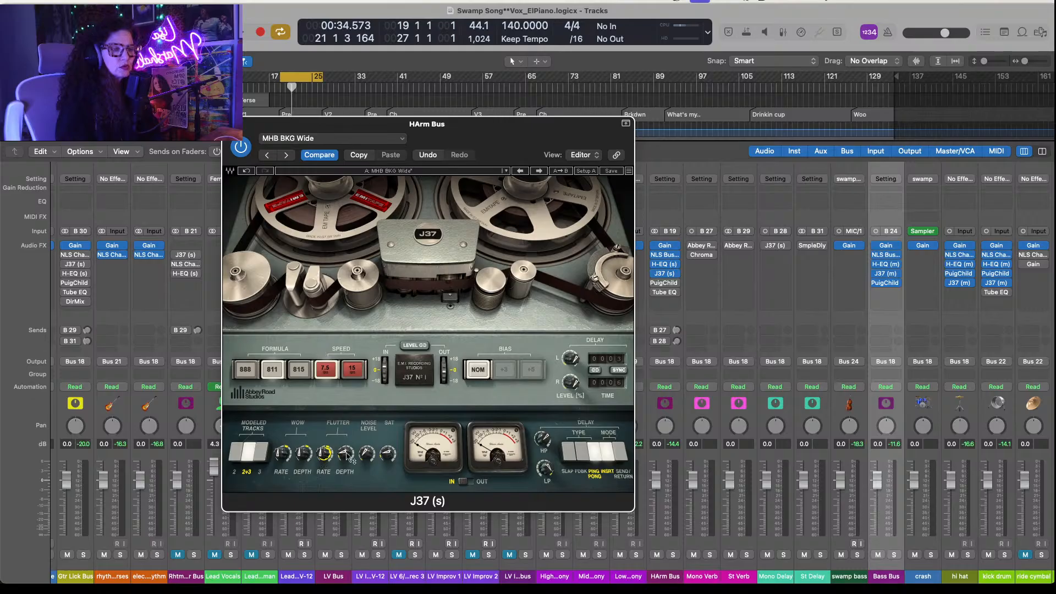
drag(344, 458, 323, 373)
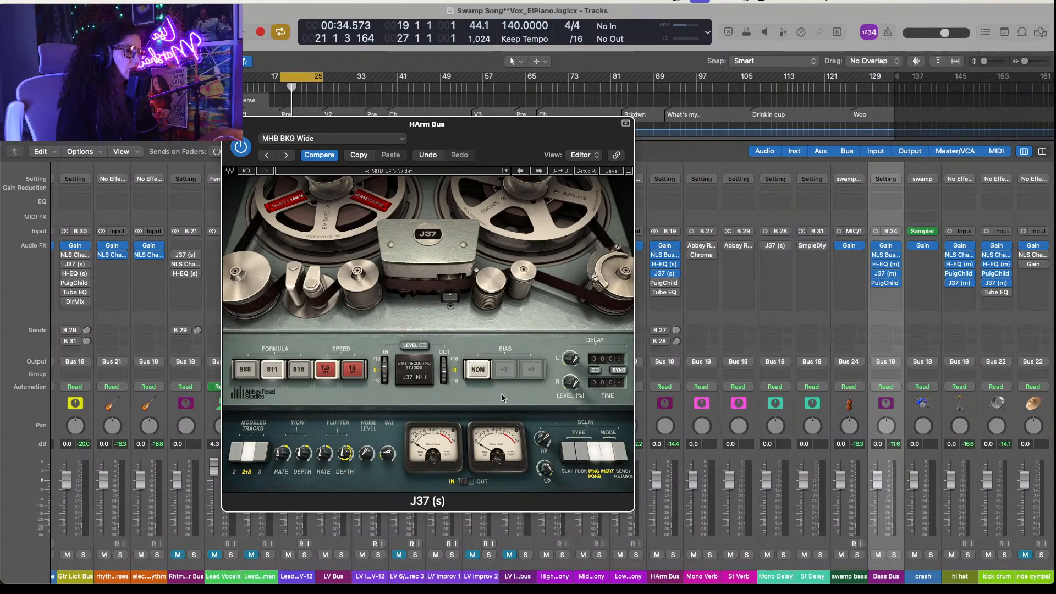
mouse_move(542, 439)
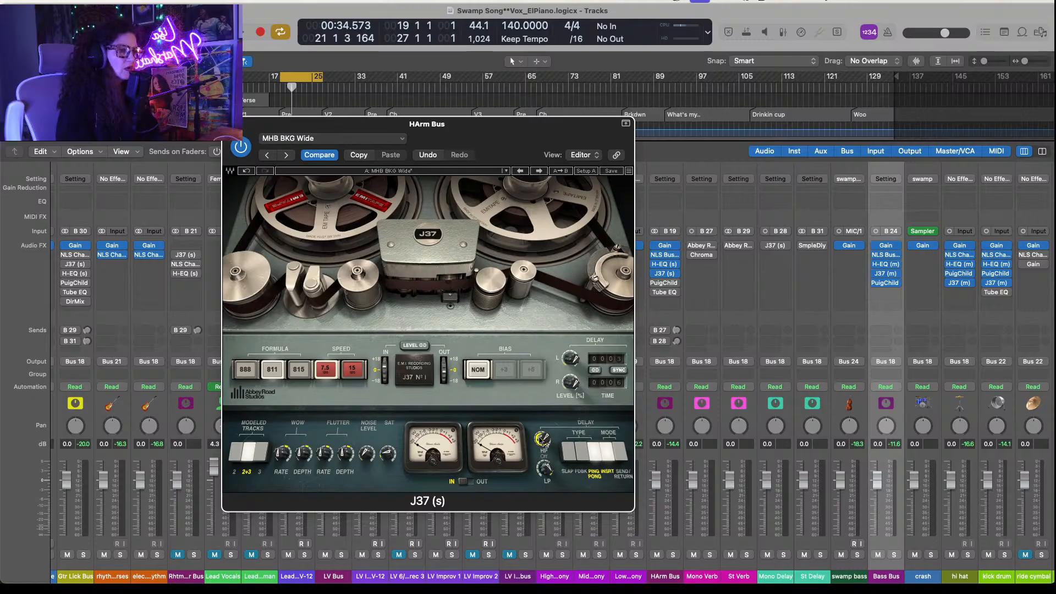
mouse_move(547, 469)
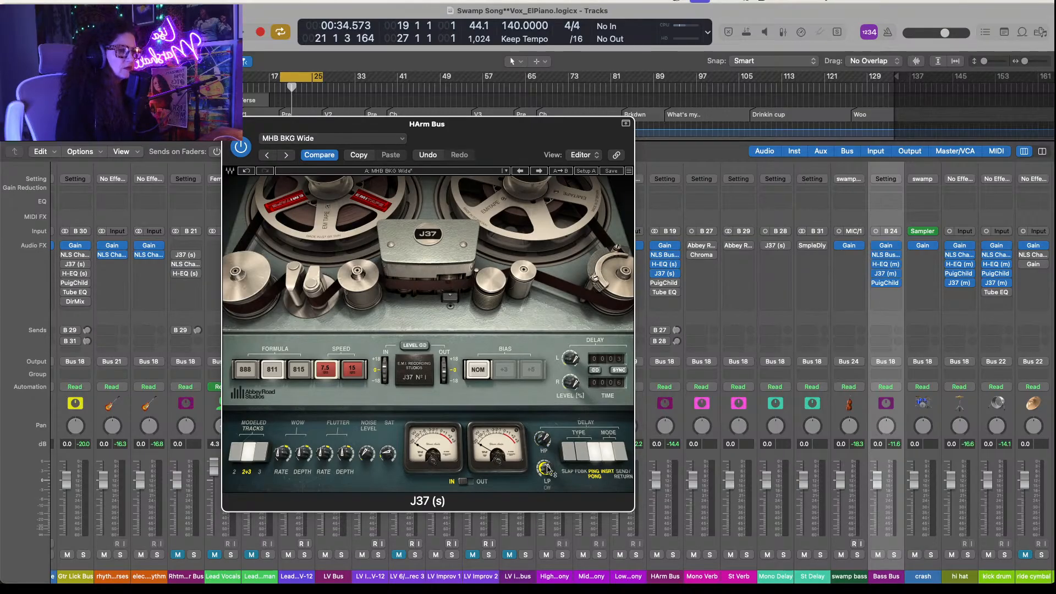
Step: Raise the output level of the HArm Bus's J37 while the loop plays, and close the plug-in
key(space)
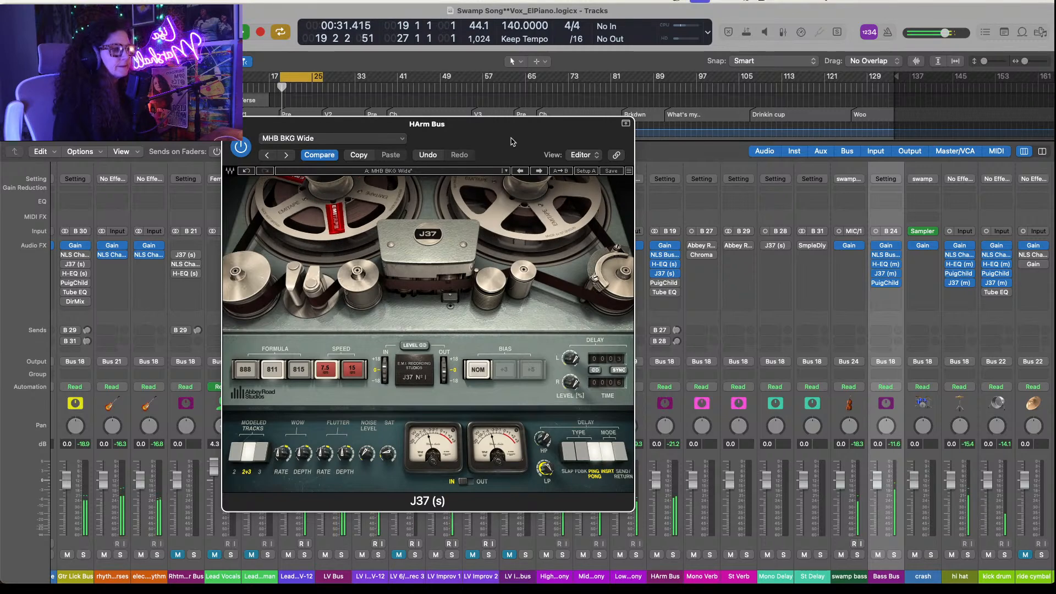
drag(510, 142, 477, 139)
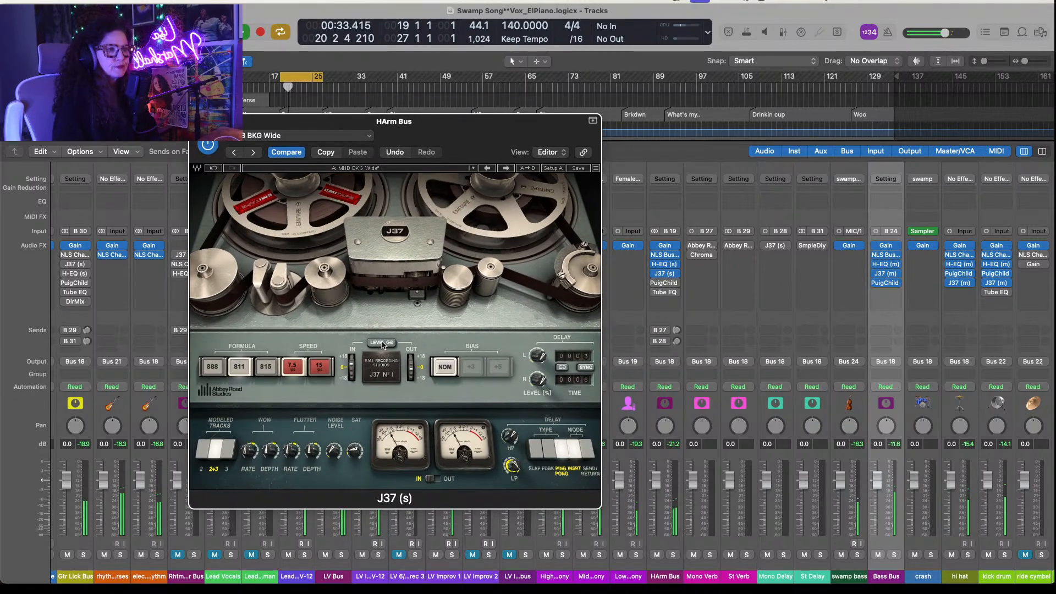
mouse_move(414, 373)
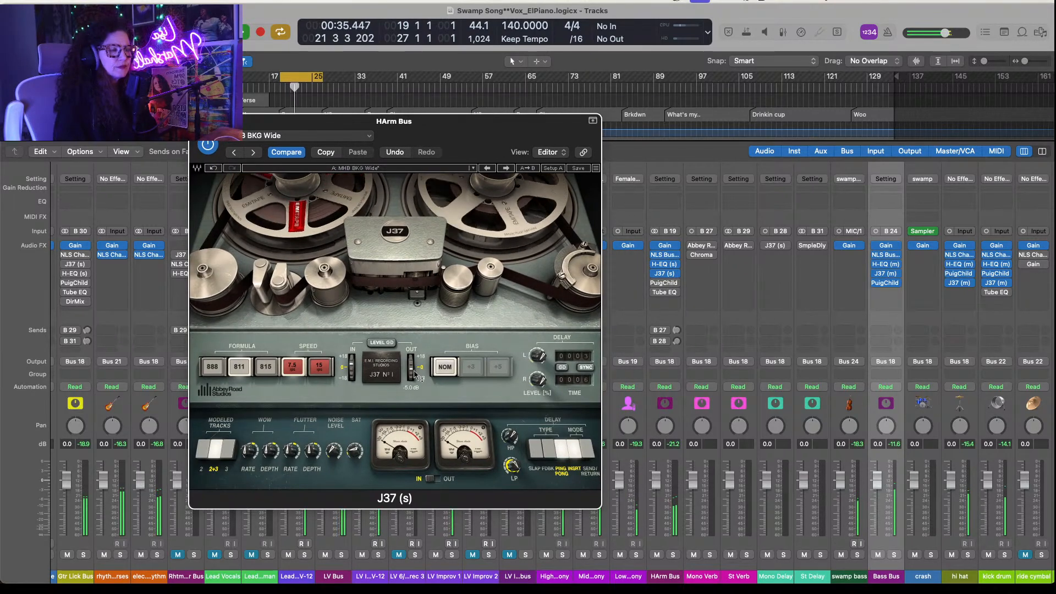
drag(415, 374, 409, 326)
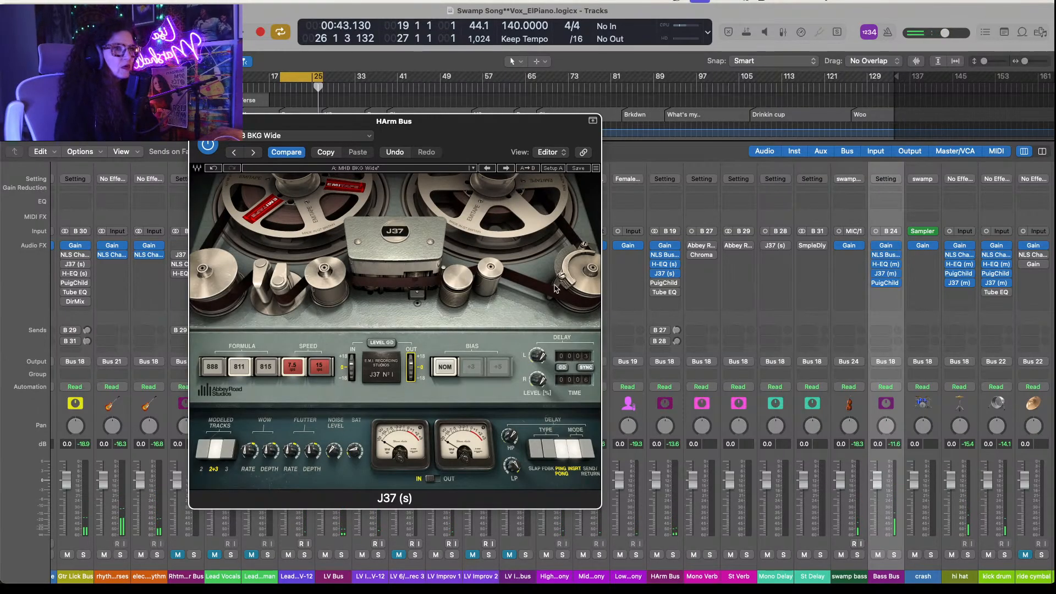
key(super+w)
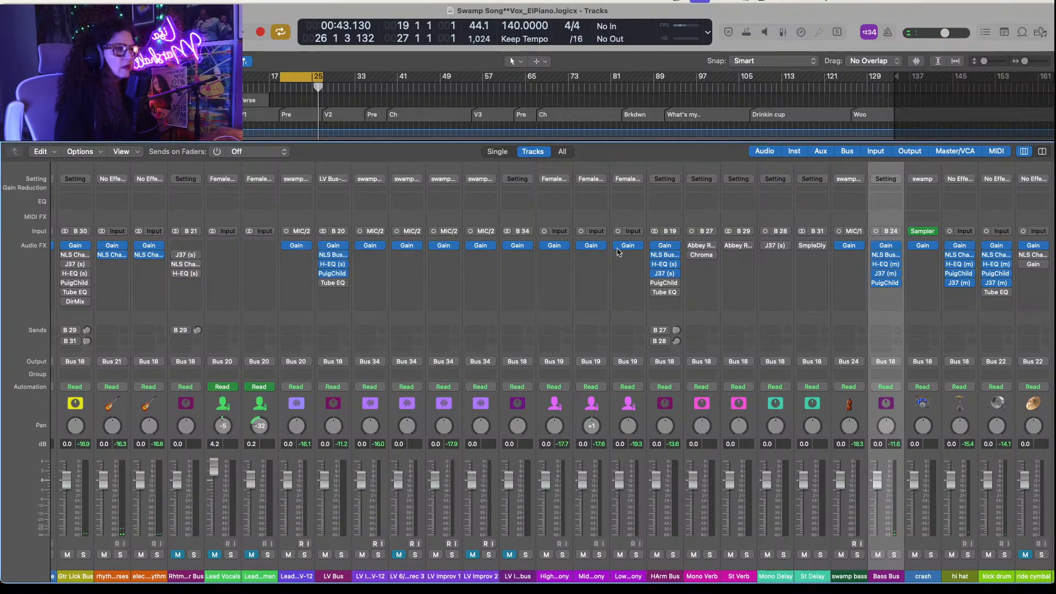
Step: Enable the HArm Bus's PuigChild 670, turn up its left time constant, and play the loop
click(669, 283)
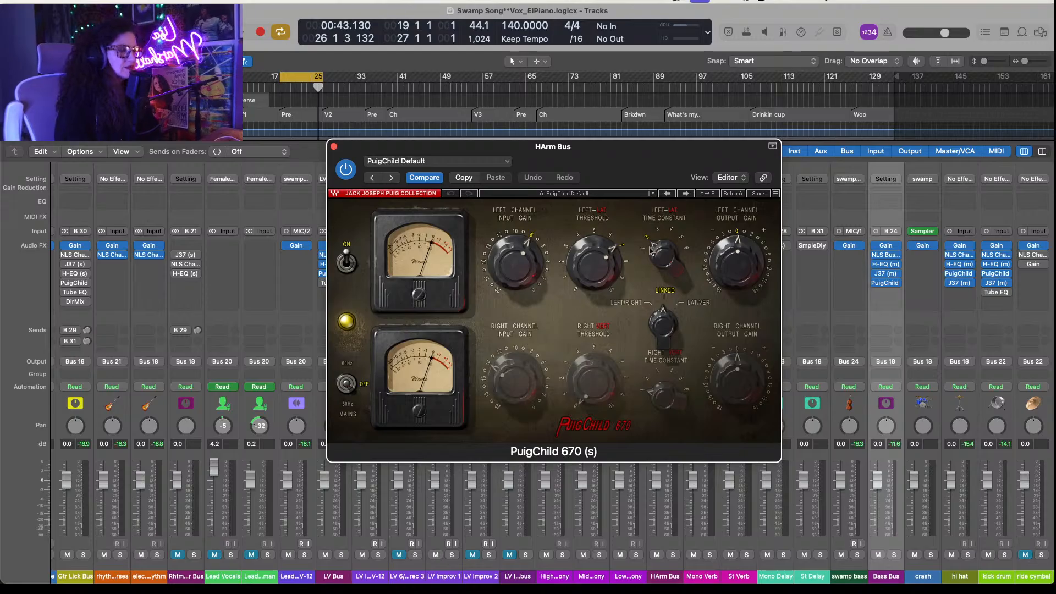
drag(663, 255, 658, 205)
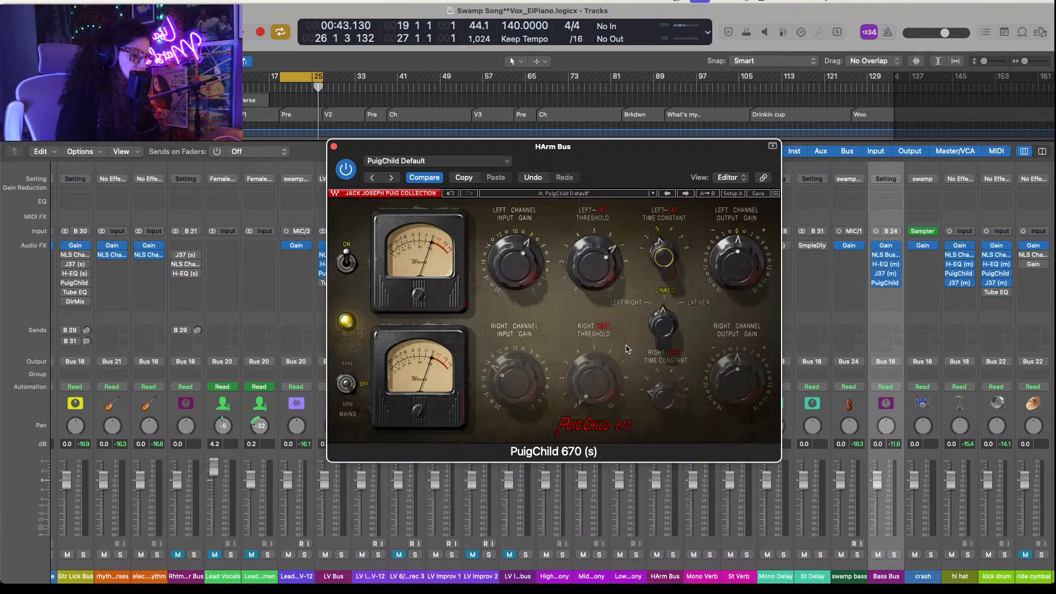
key(space)
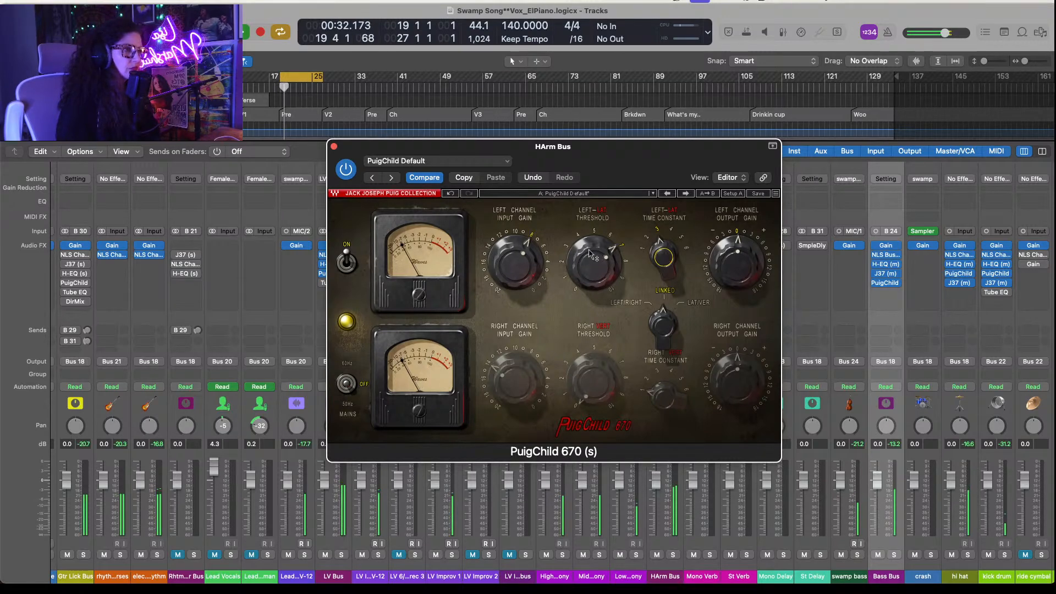
Step: Lower the left threshold and left input gain of the HArm Bus's PuigChild 670 while the loop plays
drag(590, 253, 591, 361)
drag(515, 258, 512, 316)
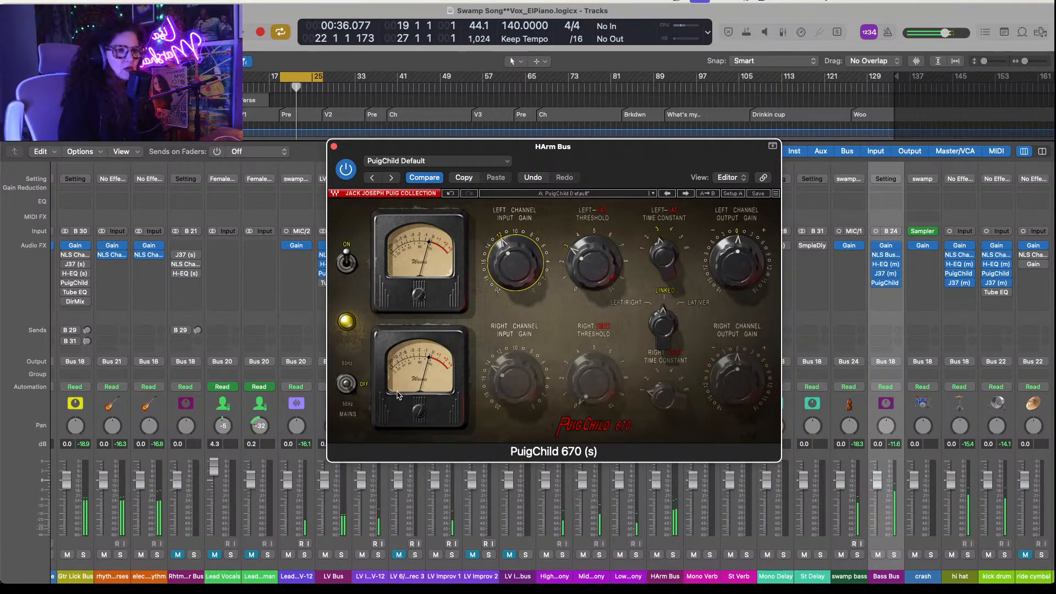
key(space)
Step: Flip the HArm Bus PuigChild 670's MAINS switch to its lower position, fine-tune the threshold during playback, and close the plug-in
key(space)
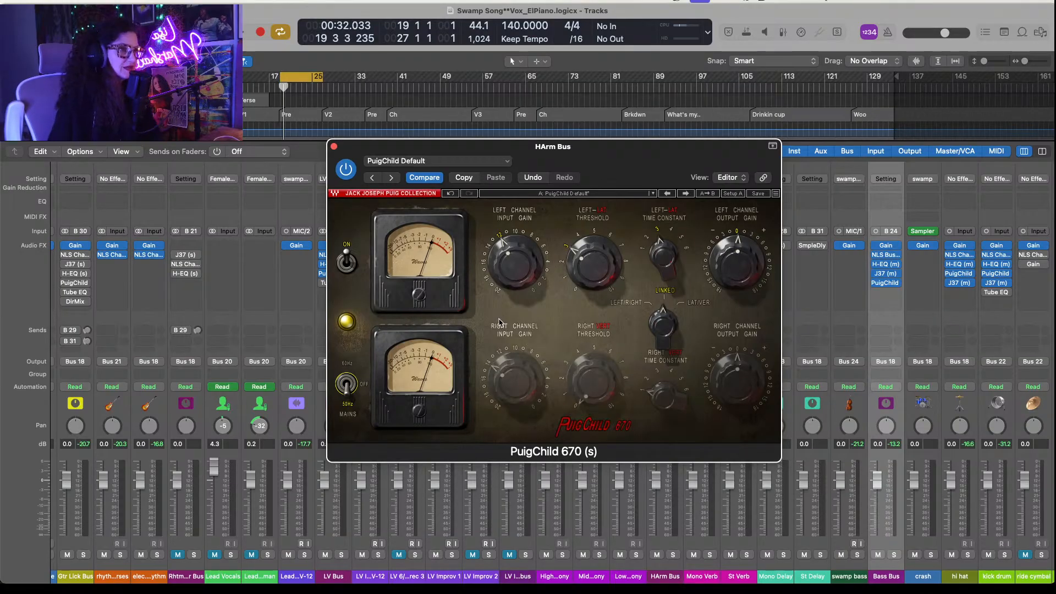
key(space)
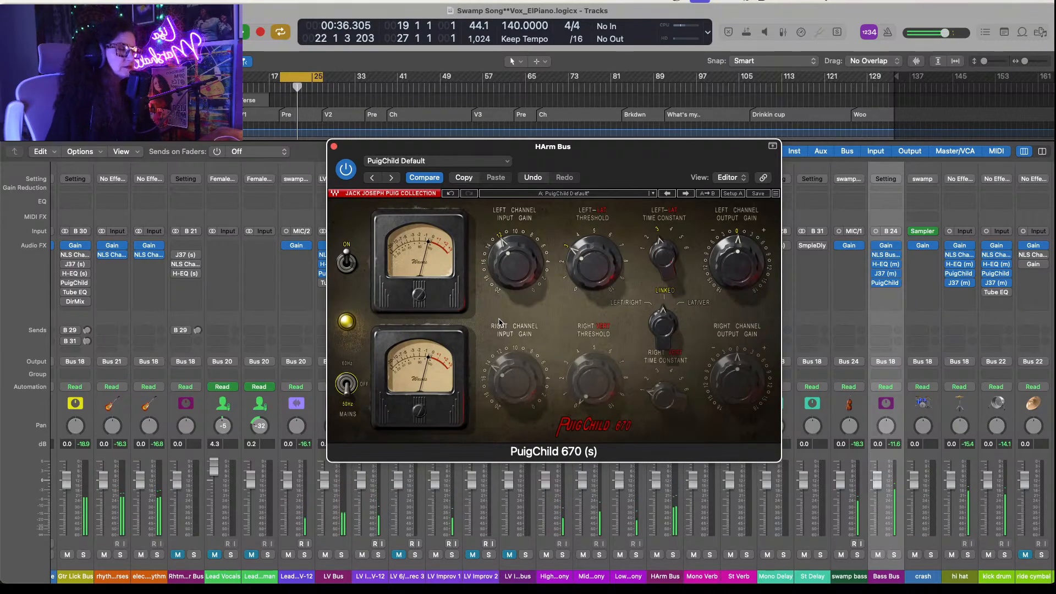
click(574, 261)
drag(575, 260, 575, 259)
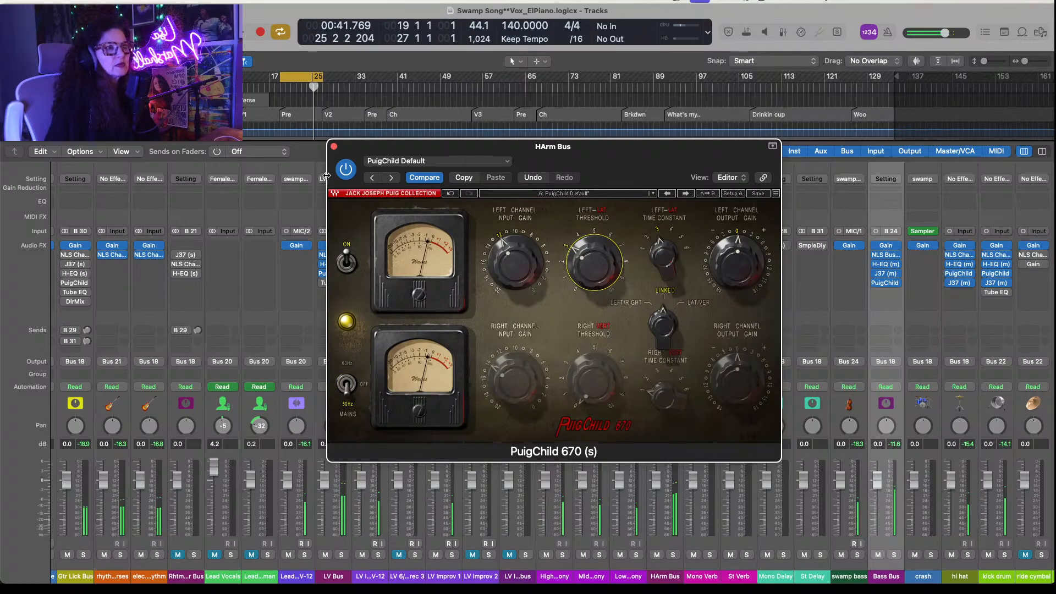
click(334, 147)
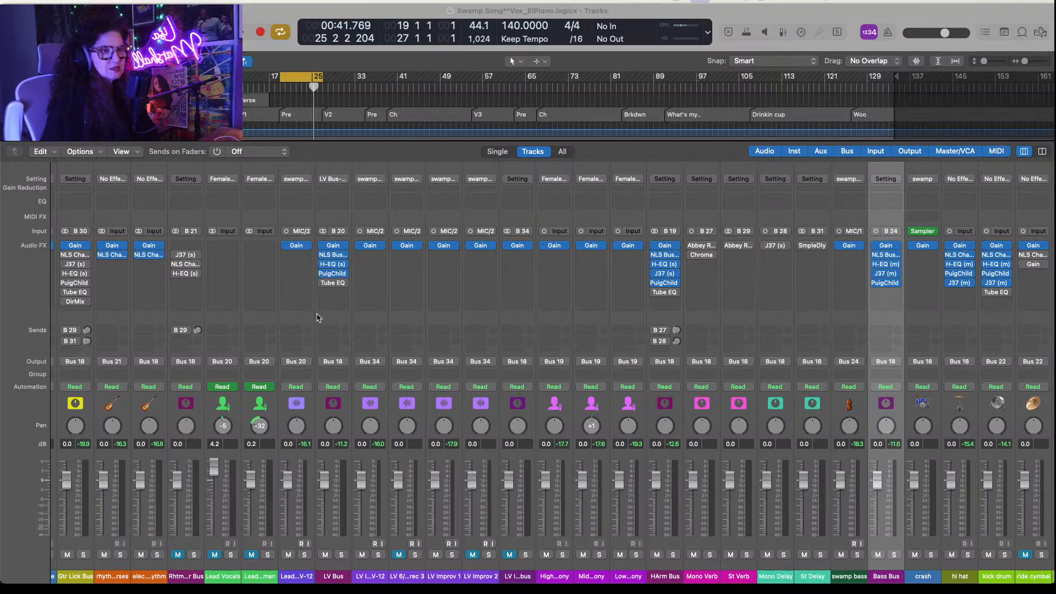
Step: Flip the MAINS switch of the LV Bus's PuigChild 670 to its lower position, audition the loop, and close the plug-in
click(332, 274)
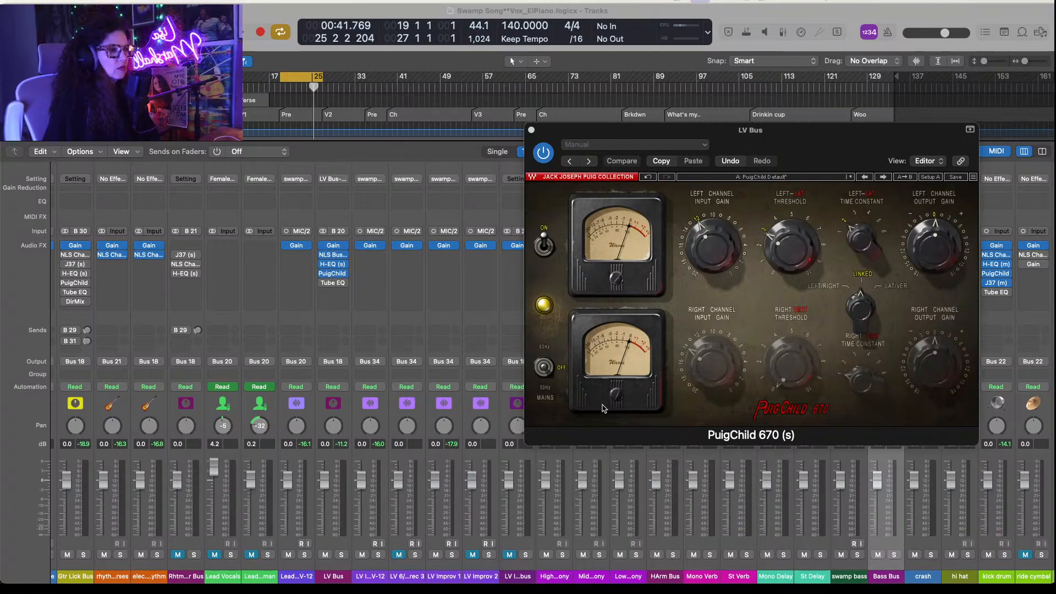
click(544, 374)
key(space)
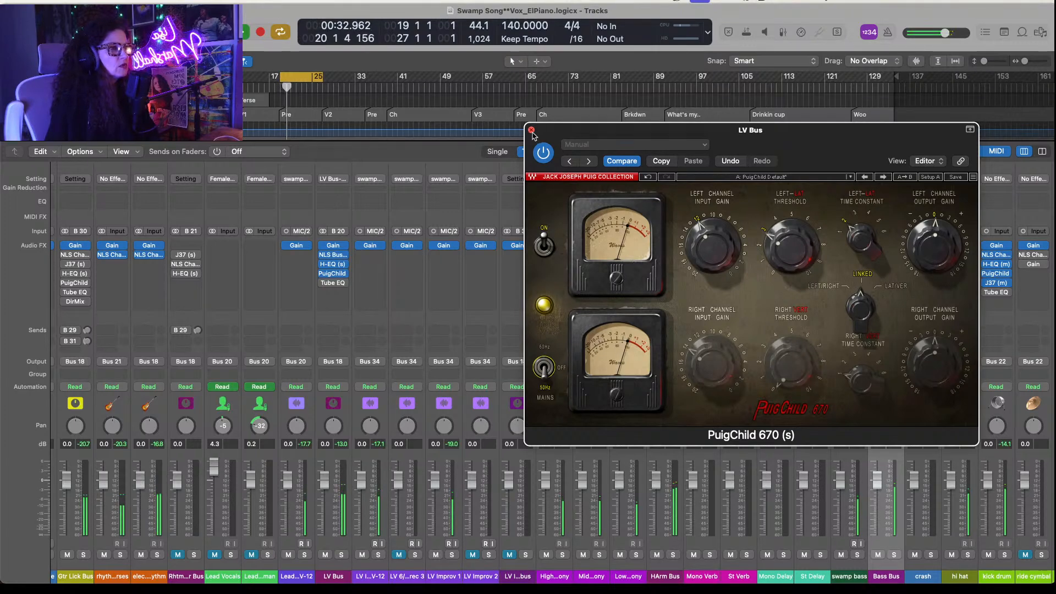
key(super+w)
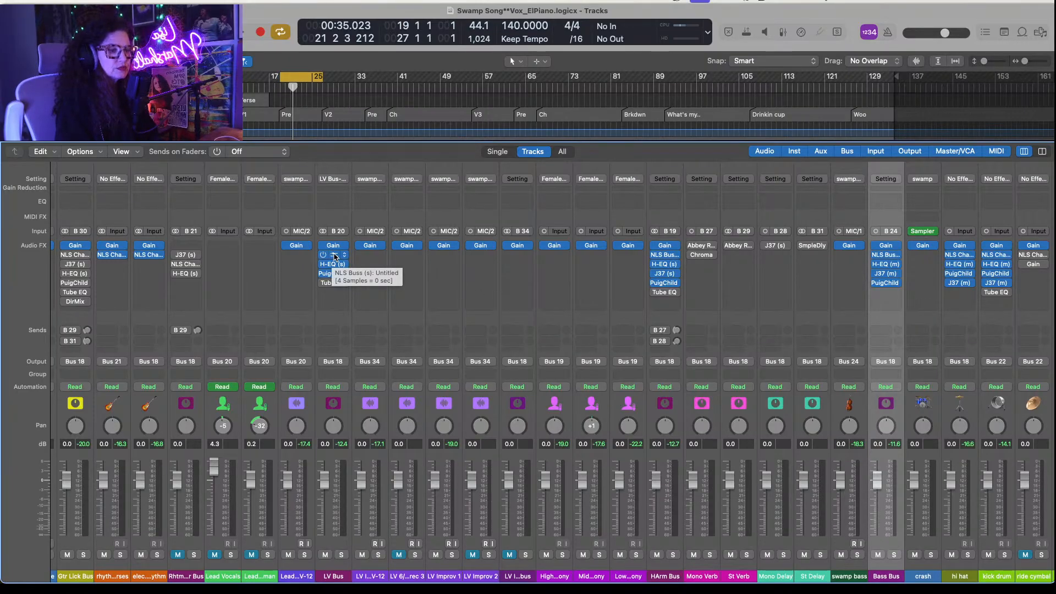
Step: Copy the LV Bus's NLS Buss and H-EQ onto the LV Improv bus, closing each copied plug-in's window
drag(334, 256, 519, 260)
click(522, 260)
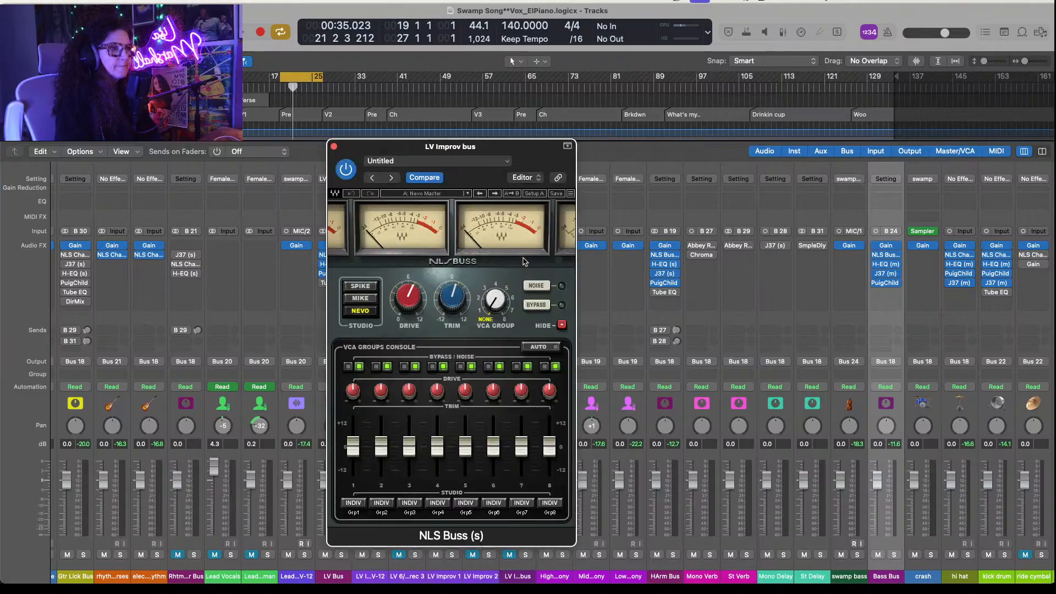
click(334, 147)
drag(335, 264, 521, 265)
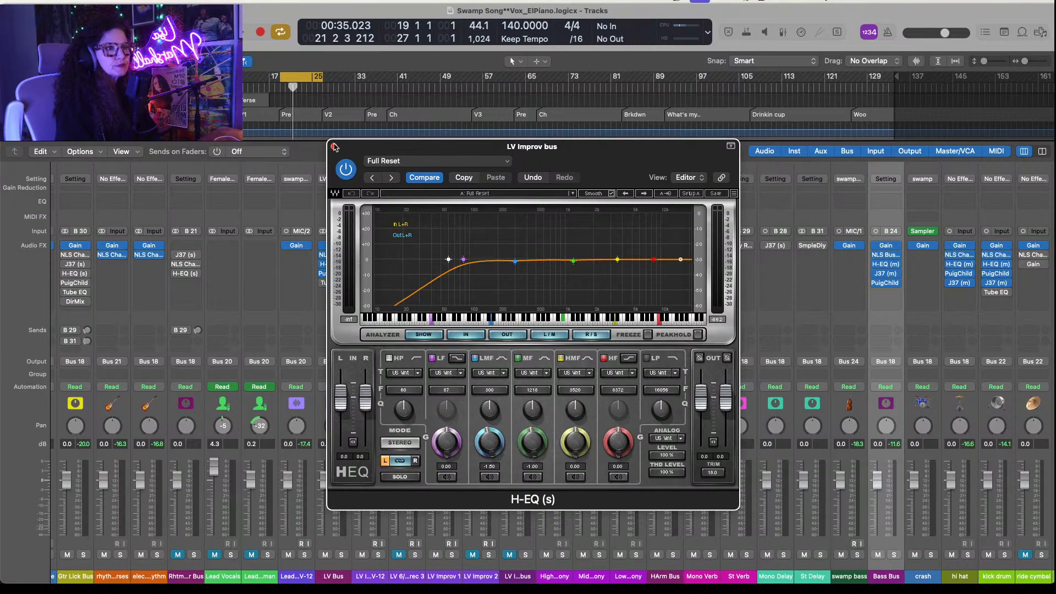
click(334, 147)
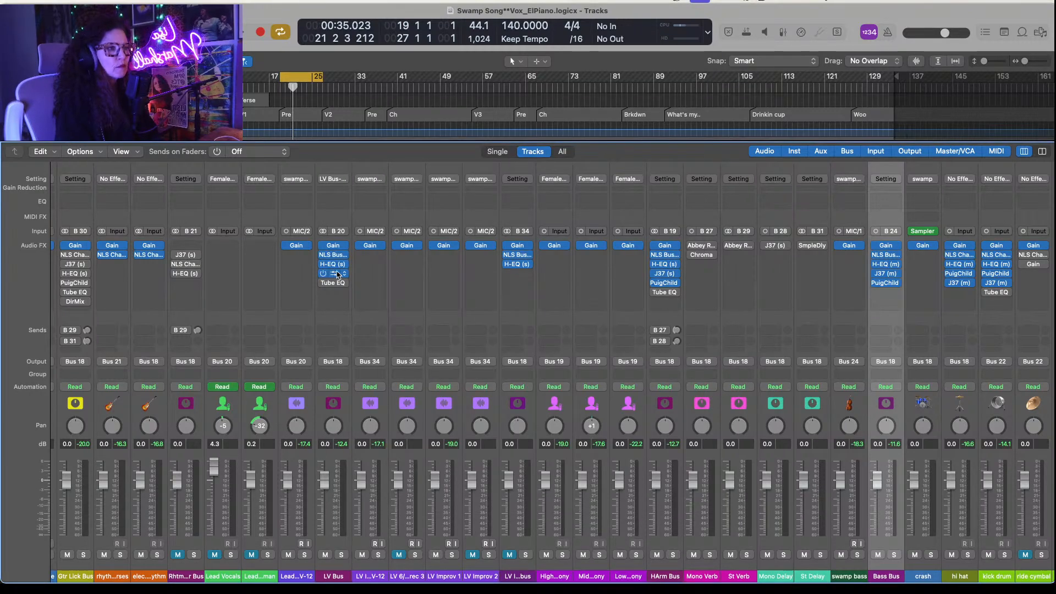
Step: Copy the LV Bus's PuigChild 670 and Vintage Tube EQ onto the LV Improv bus to complete its chain
drag(338, 275, 522, 276)
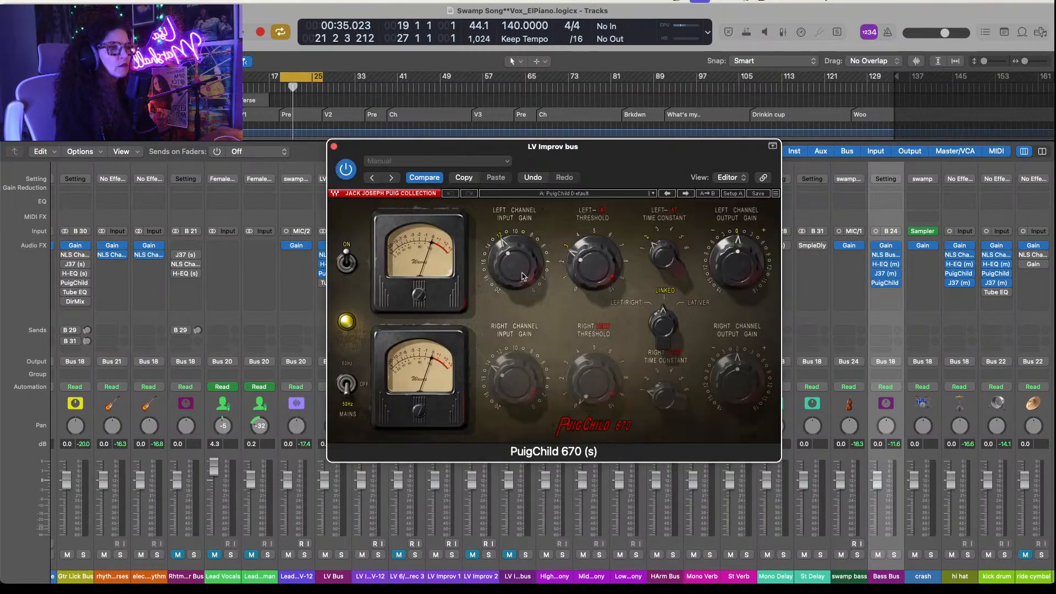
click(334, 147)
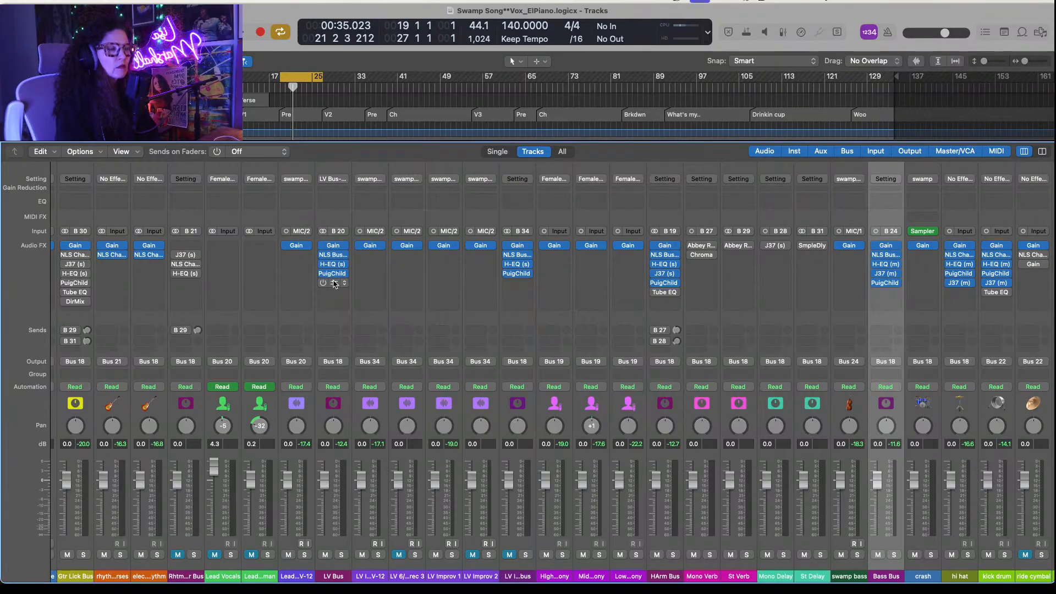
drag(333, 283, 519, 286)
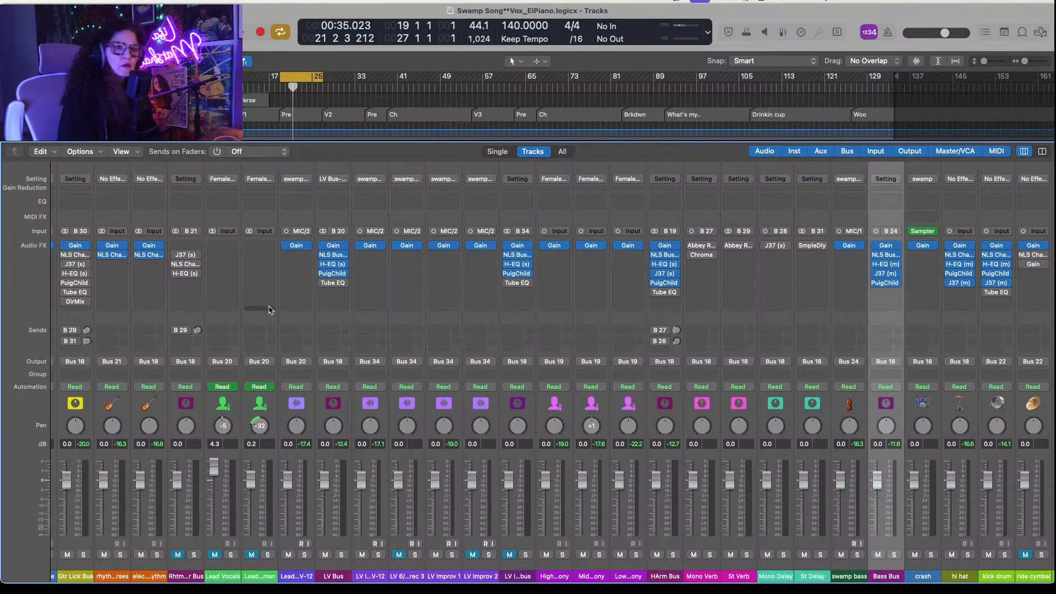
Step: Extend the cycle's start back to bar 14 and play the loop, soloing the Gtr Lick Bus and the swamp riff track to compare them
scroll(240, 447, left, 3)
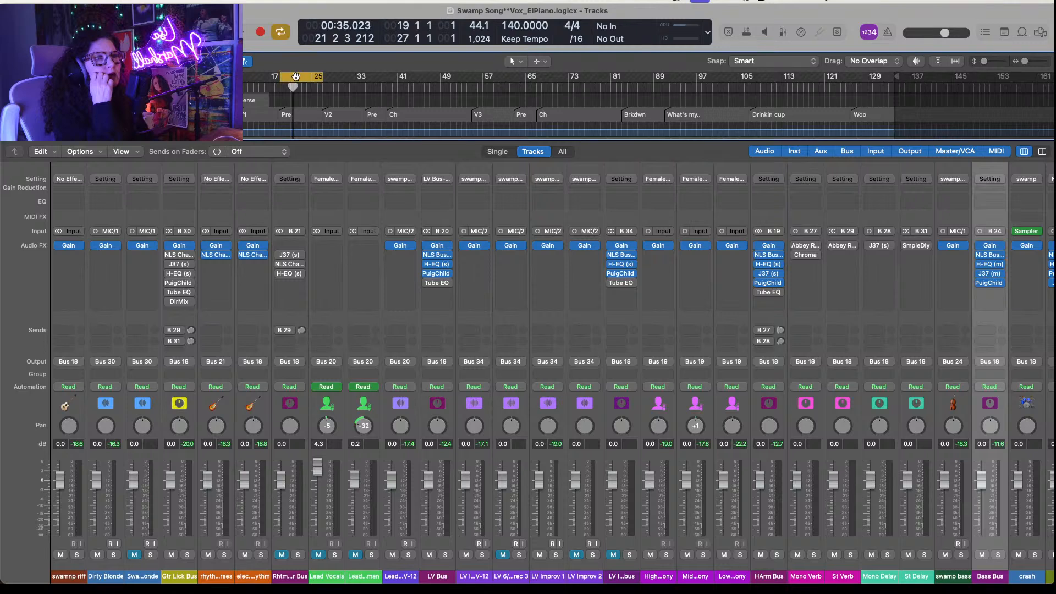
drag(283, 77, 253, 77)
key(space)
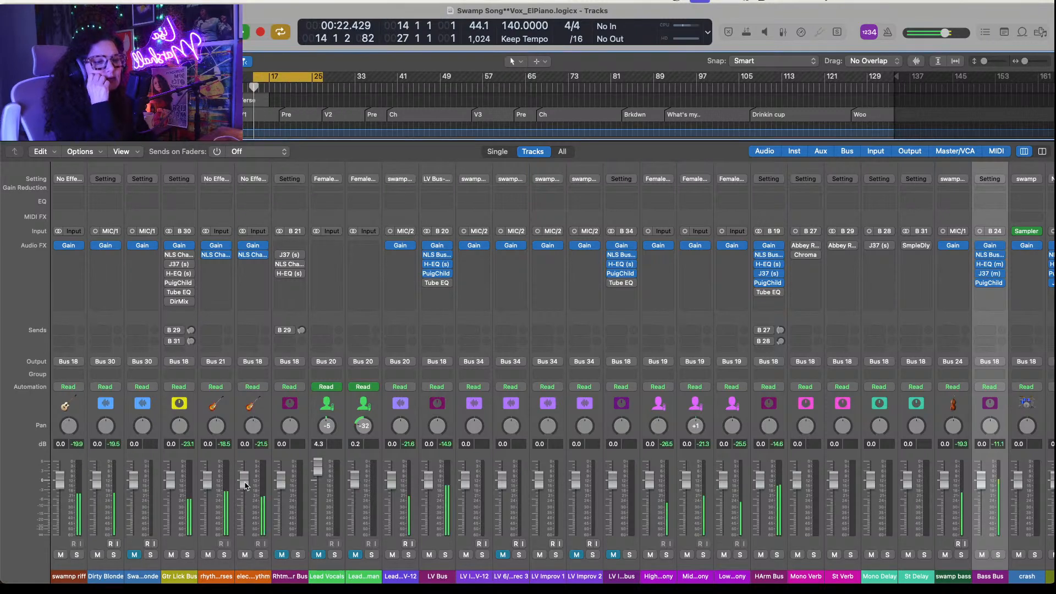
click(187, 555)
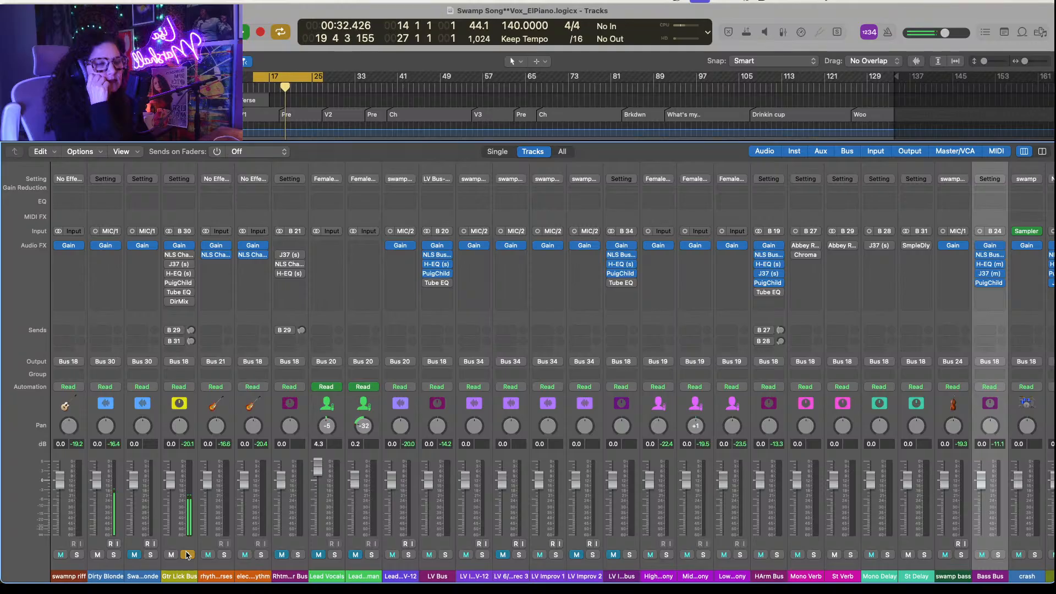
click(79, 555)
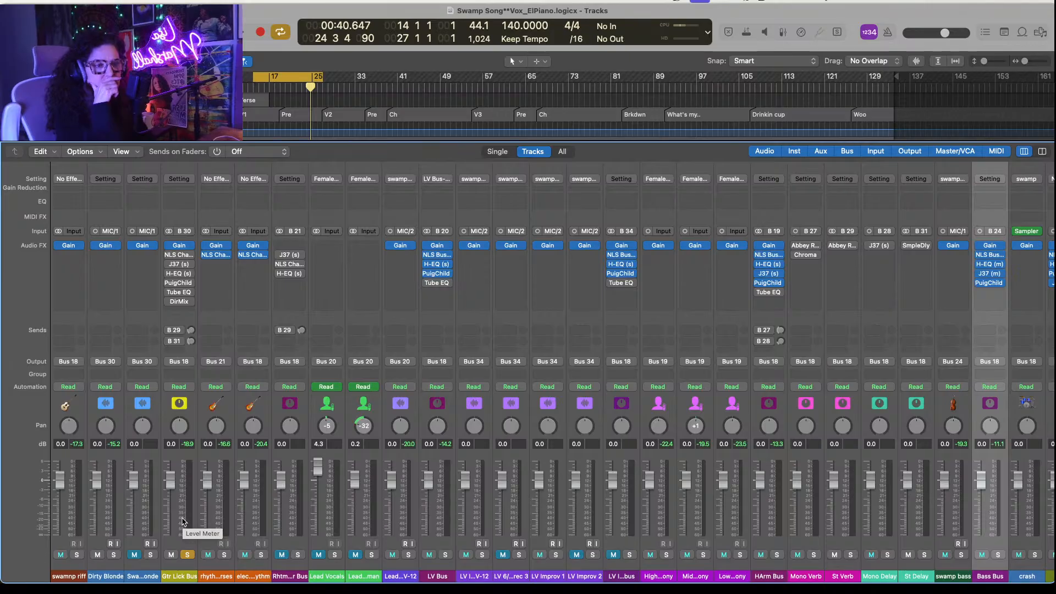
Step: Set the soloed Gtr Lick Bus's Gain plug-in to -0.5 dB while the loop plays, and close it
key(space)
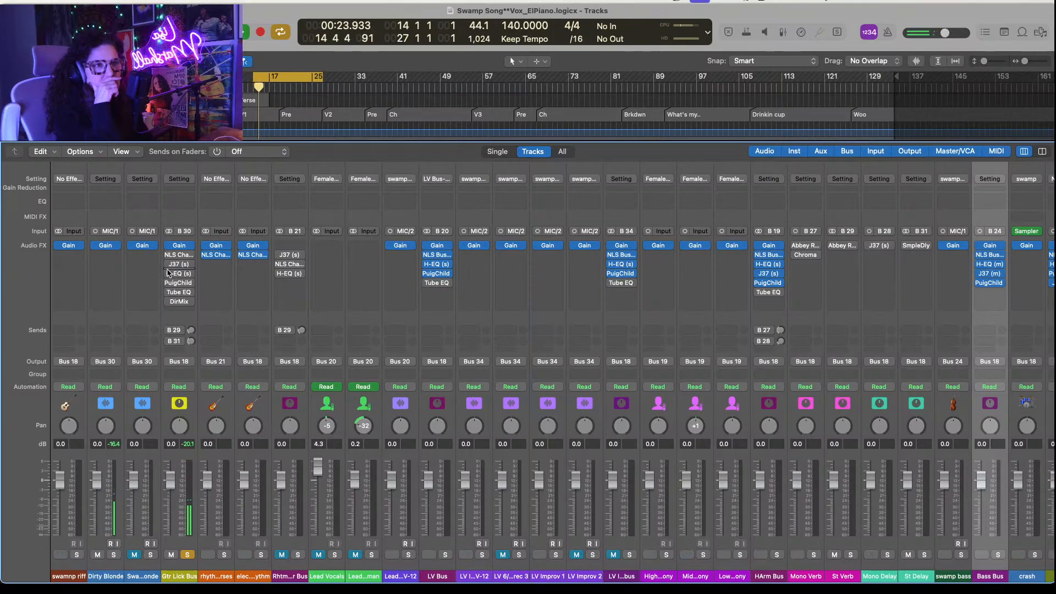
click(179, 245)
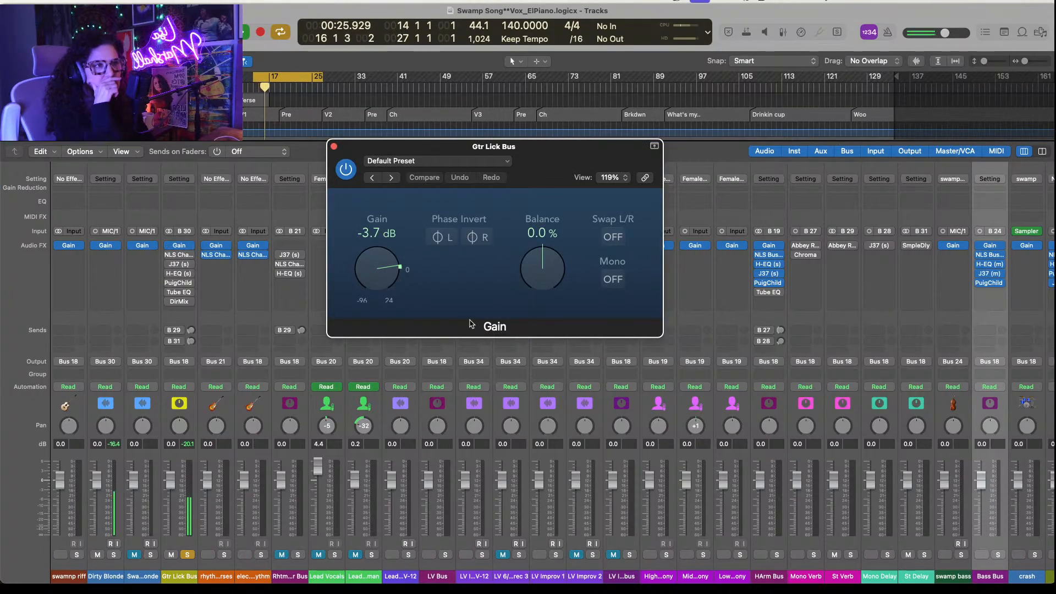
drag(401, 269, 402, 266)
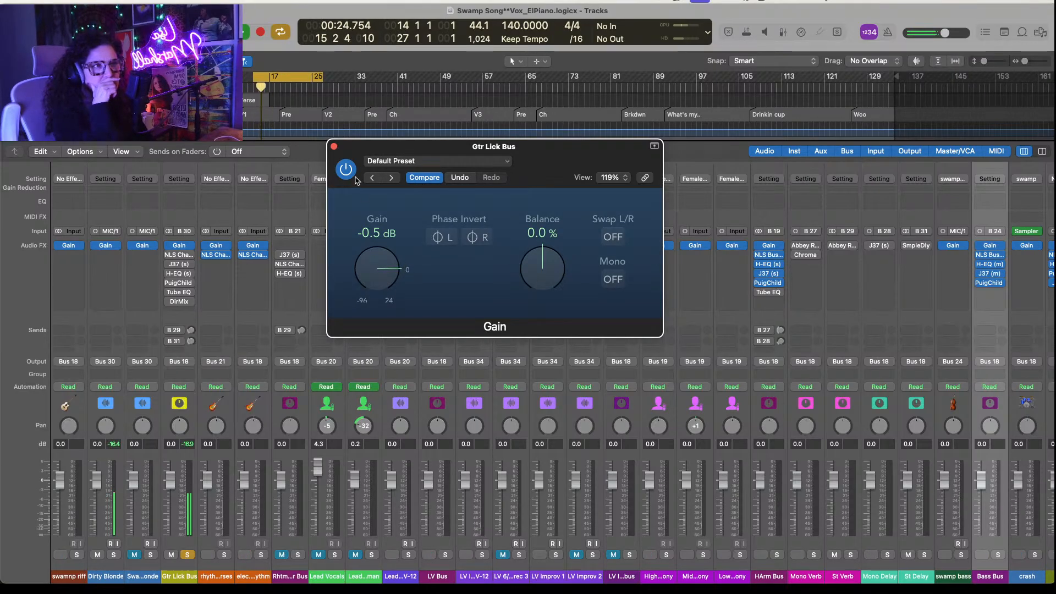
click(334, 147)
key(space)
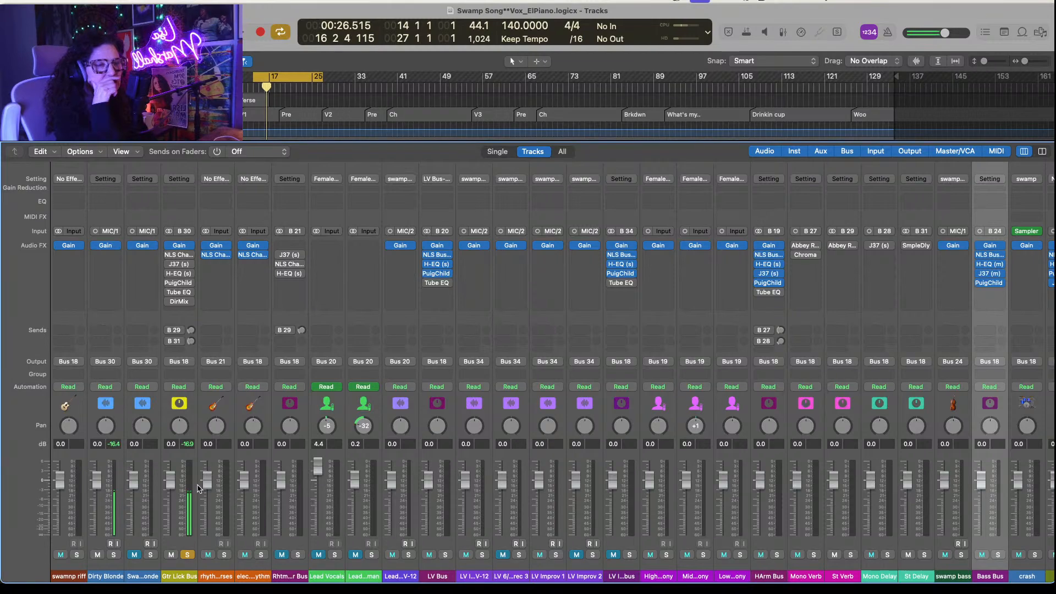
Step: Check the Gtr Lick Bus's NLS Channel and replace it with the stereo Waves NLS Buss
mouse_move(167, 254)
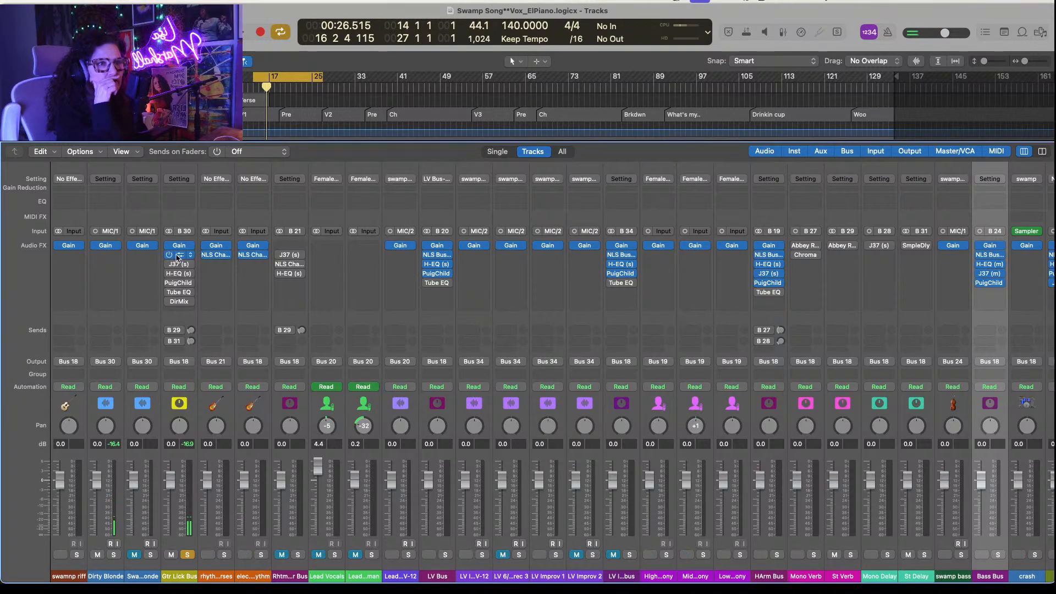
click(179, 256)
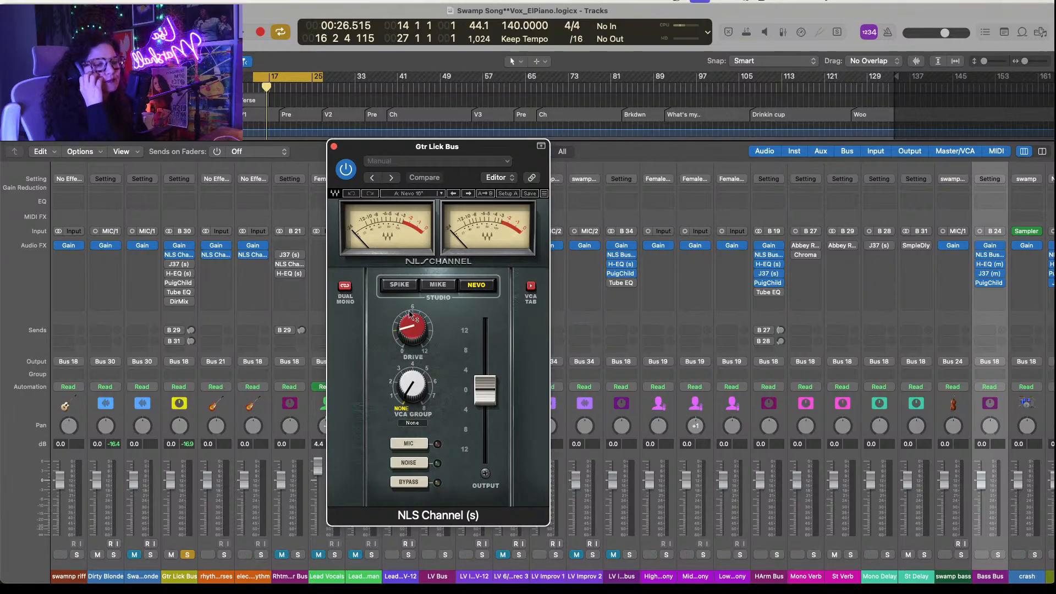
click(334, 146)
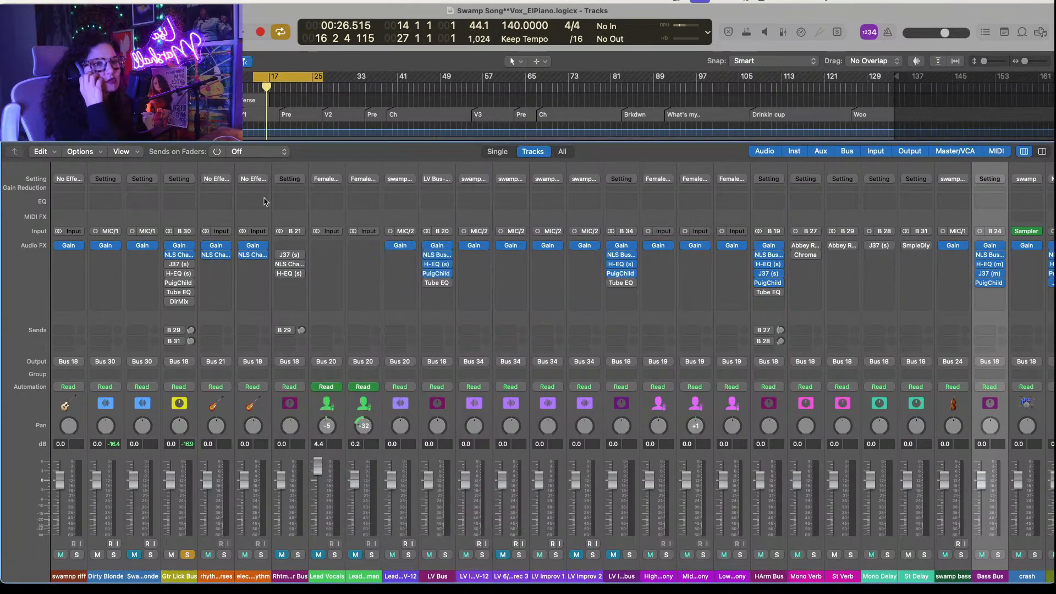
click(187, 257)
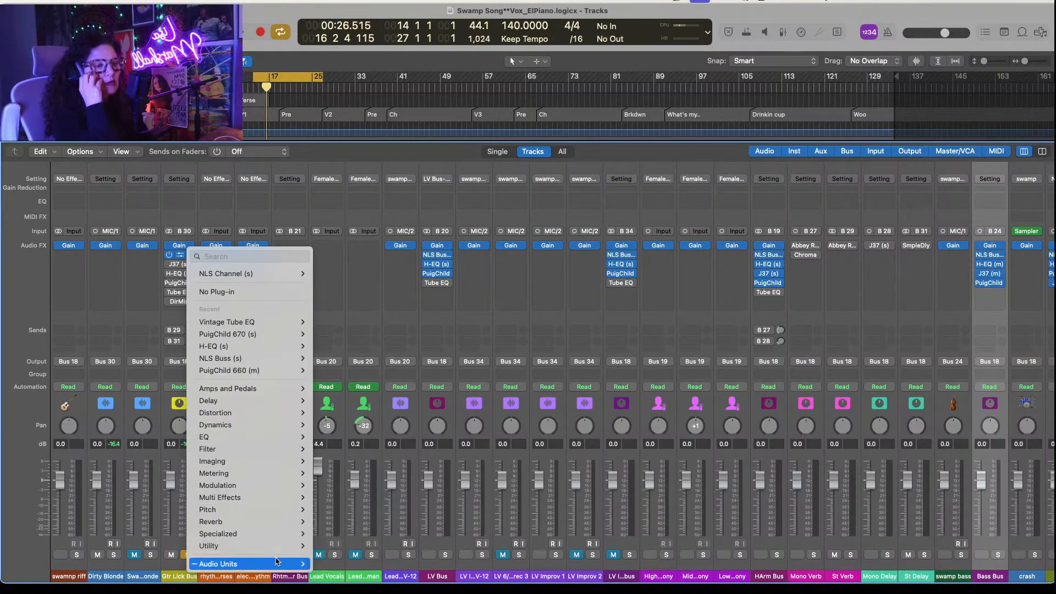
mouse_move(279, 548)
mouse_move(279, 566)
mouse_move(338, 559)
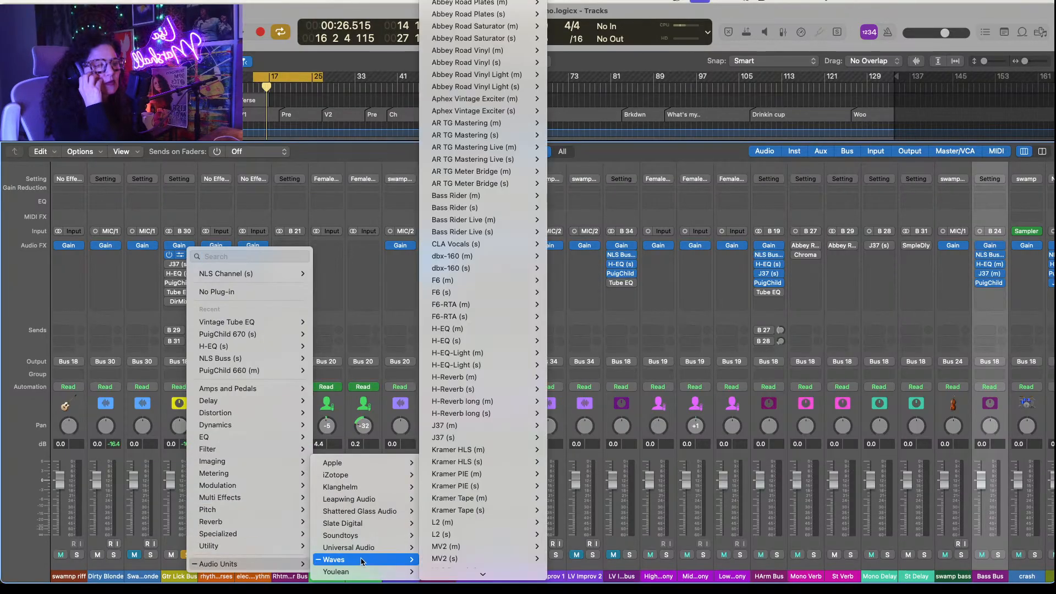
scroll(499, 500, down, 8)
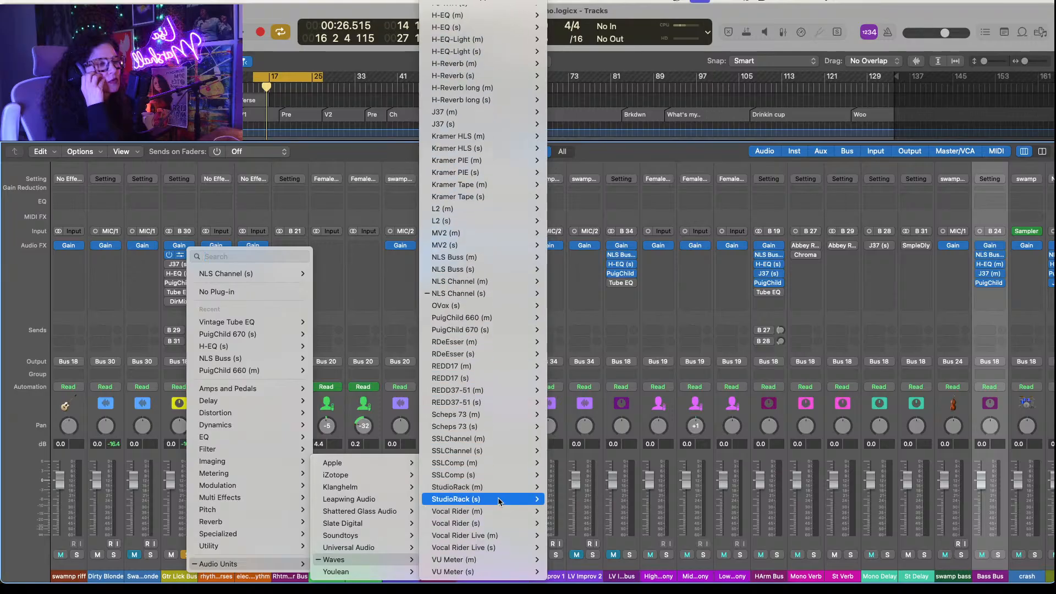
mouse_move(504, 334)
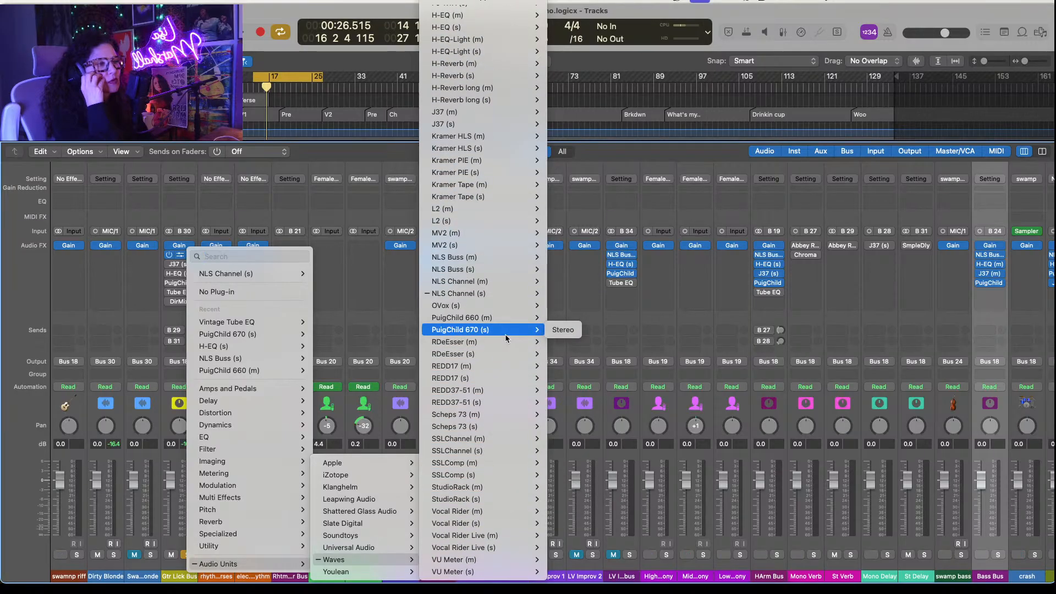
mouse_move(506, 269)
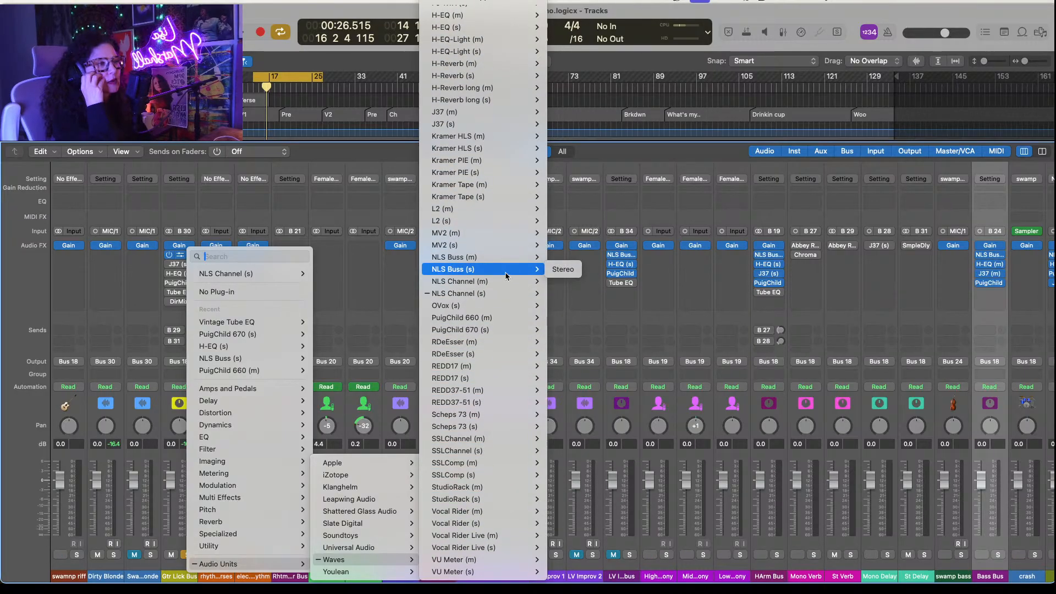
click(551, 272)
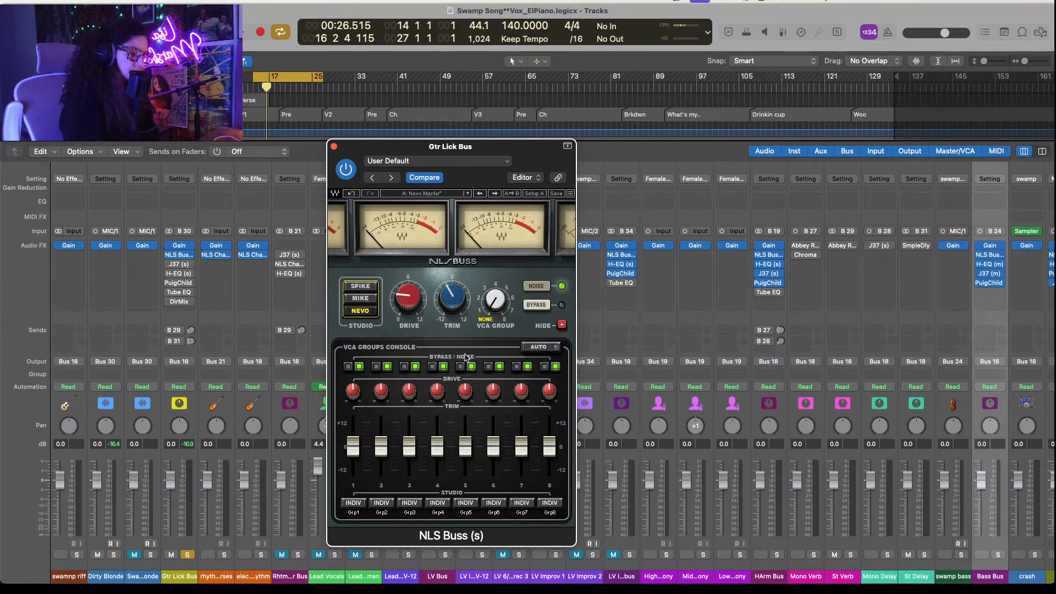
Step: Set the Gtr Lick Bus's NLS Buss drive to 5.4 and trim to about -1.0, audition the loop, and close the plug-in
drag(402, 292, 397, 219)
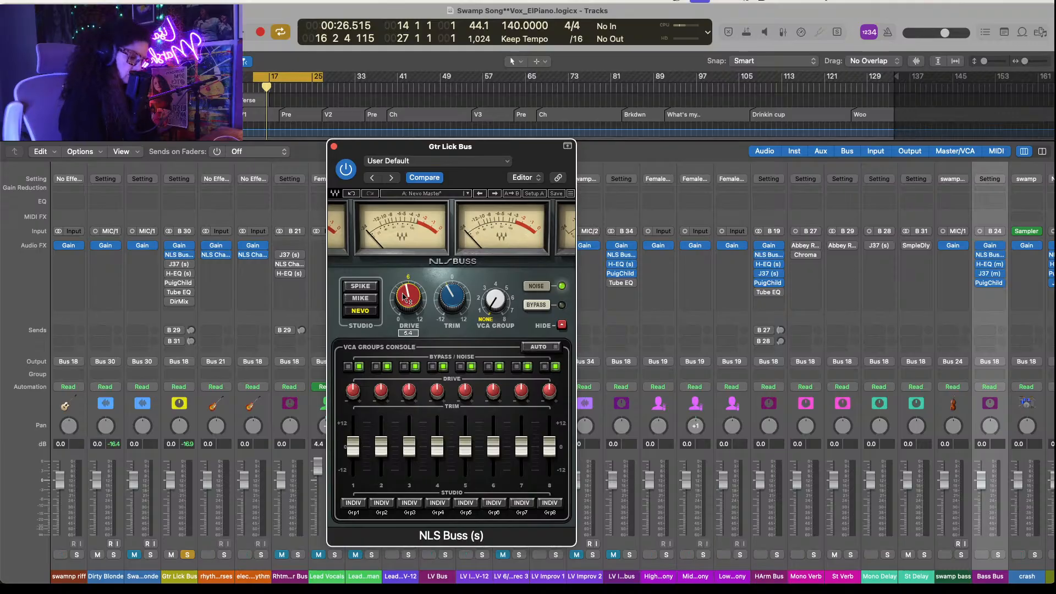
key(space)
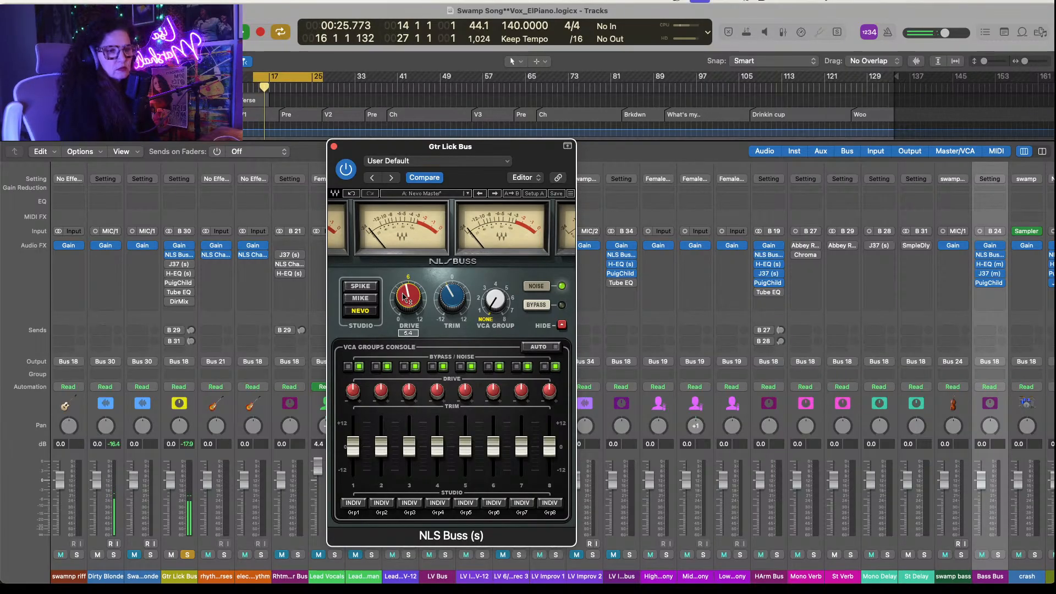
drag(447, 299, 447, 279)
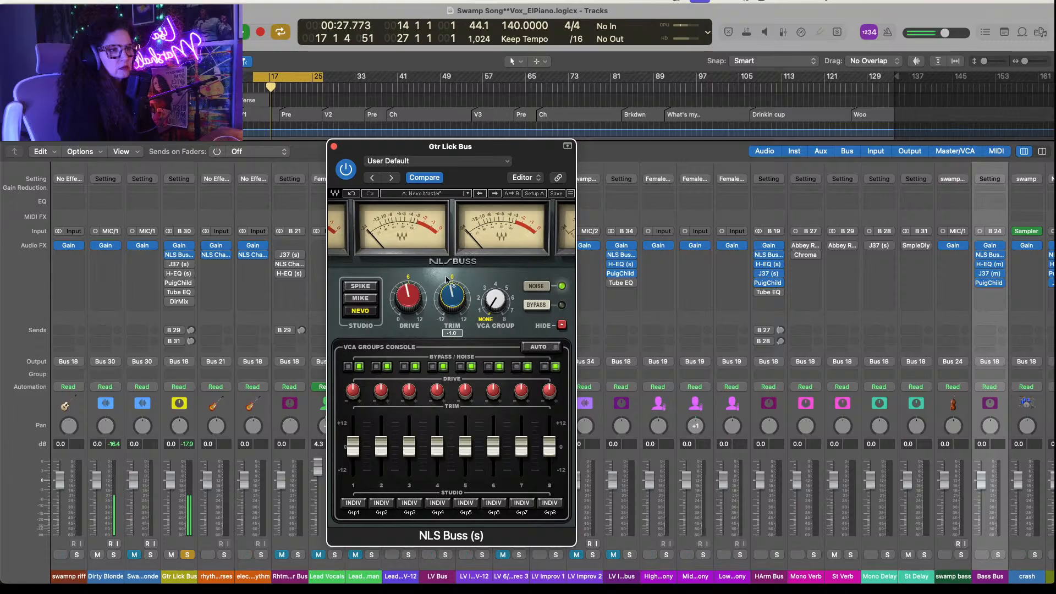
click(334, 147)
key(space)
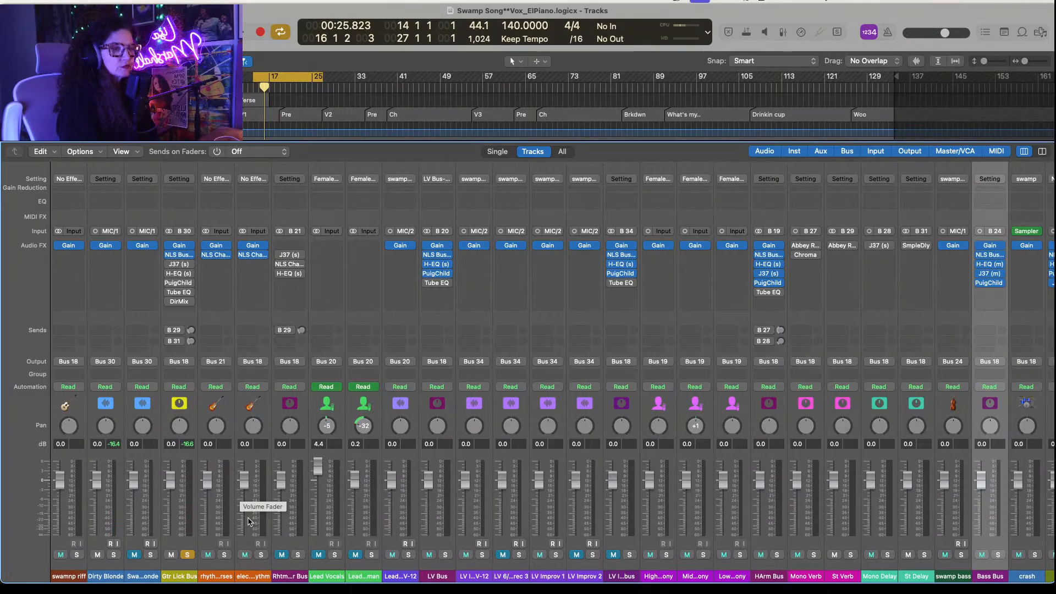
Step: Check the Gtr Lick Bus's J37 with it switched on, and remove the Direction Mixer from the chain
click(181, 266)
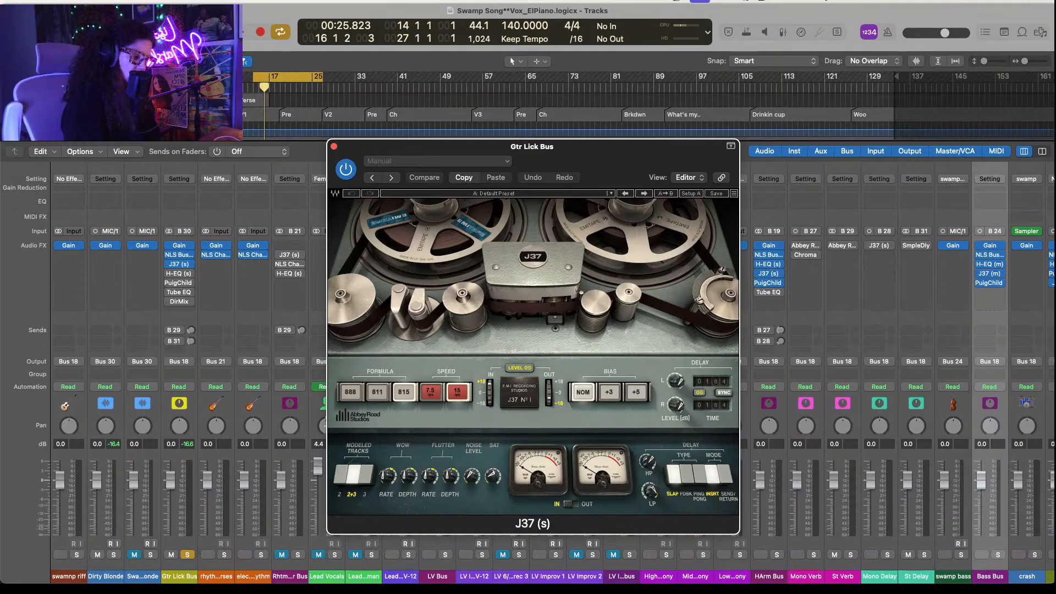
click(334, 147)
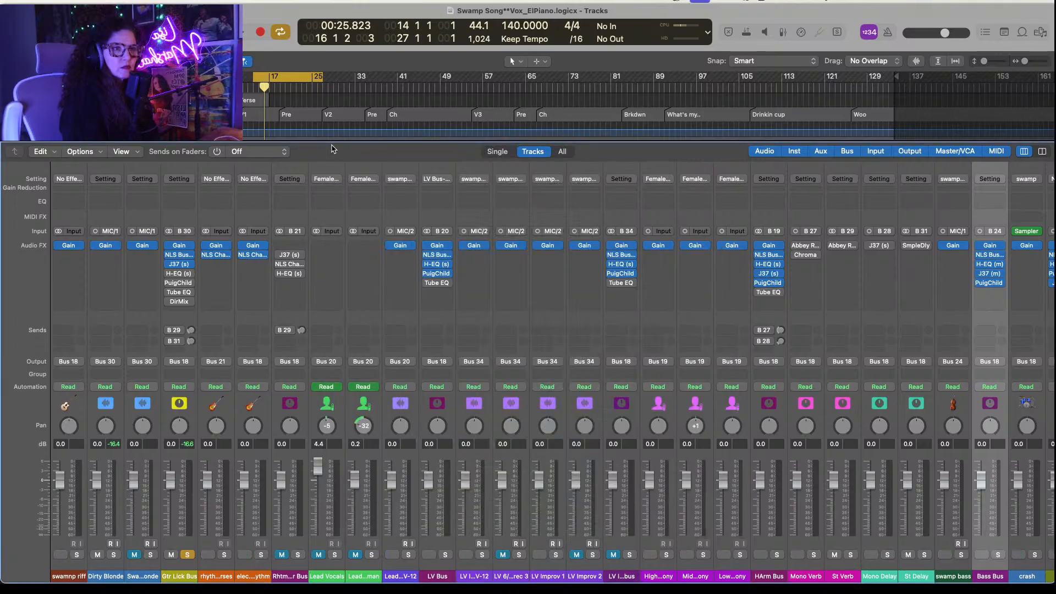
click(191, 302)
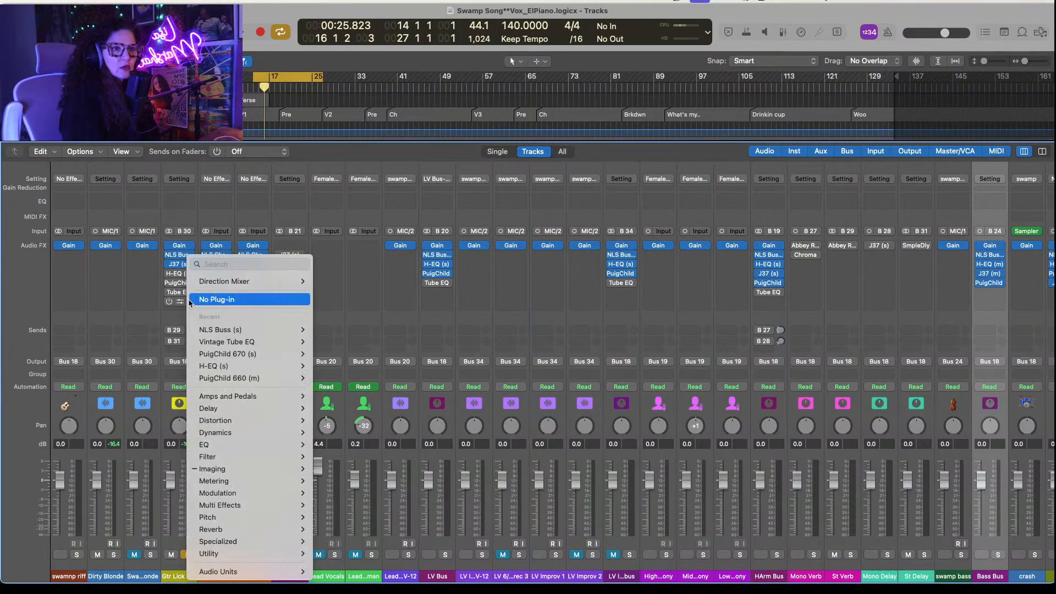
click(202, 300)
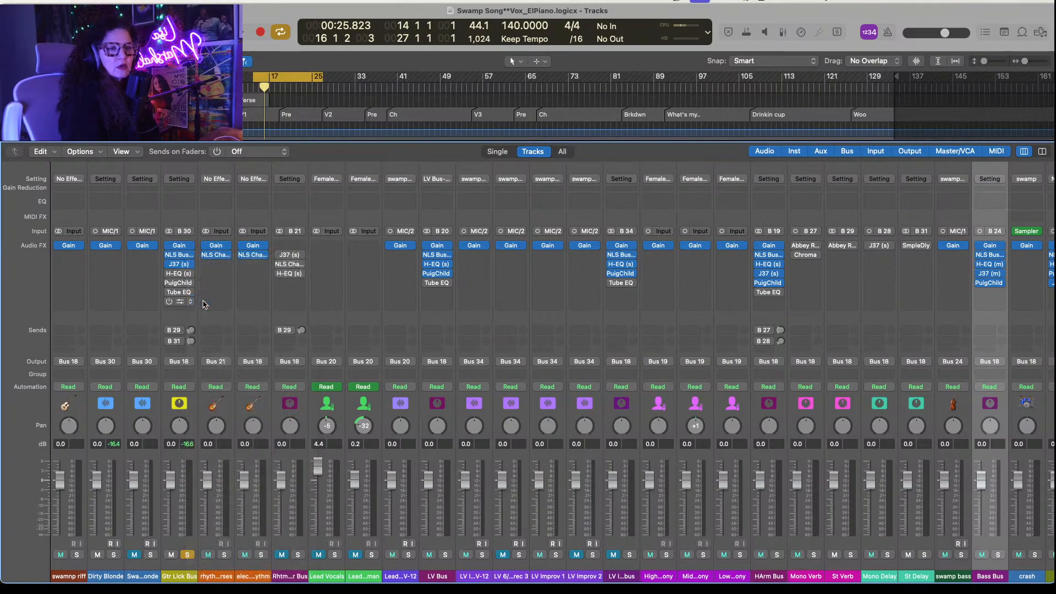
Step: Reorder the Gtr Lick Bus chain after the NLS Buss to H-EQ, PuigChild 670, J37 and Tube EQ, closing the PuigChild window
key(super+z)
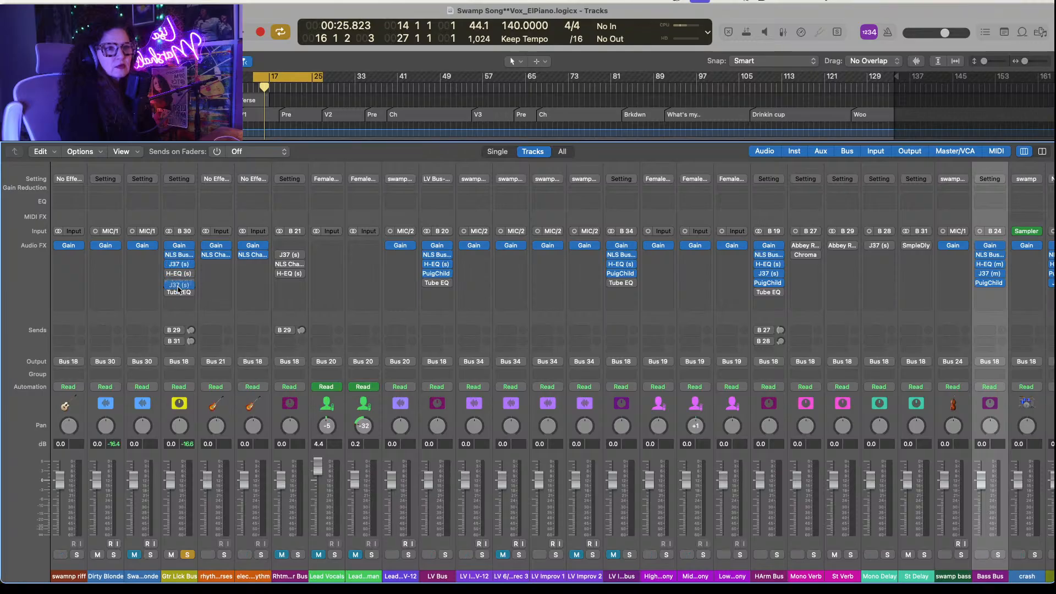
key(super+shift+z)
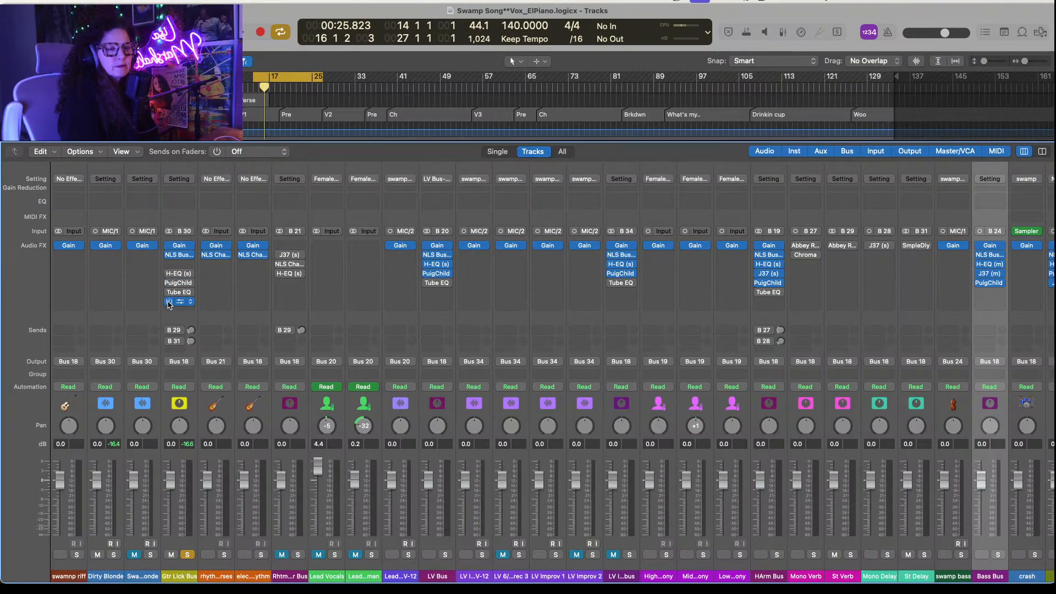
drag(181, 304, 180, 283)
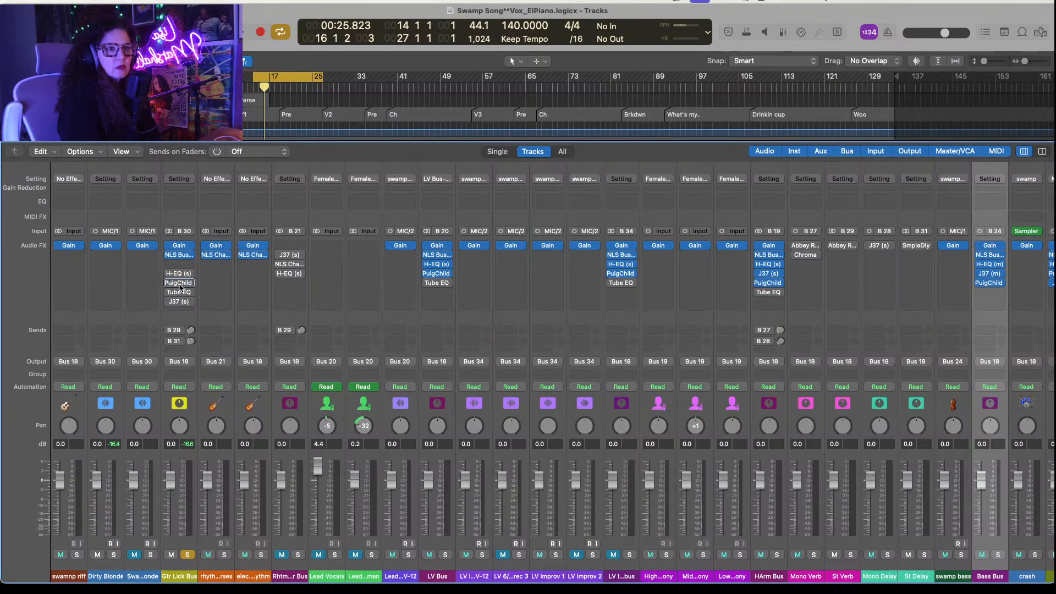
key(super+z)
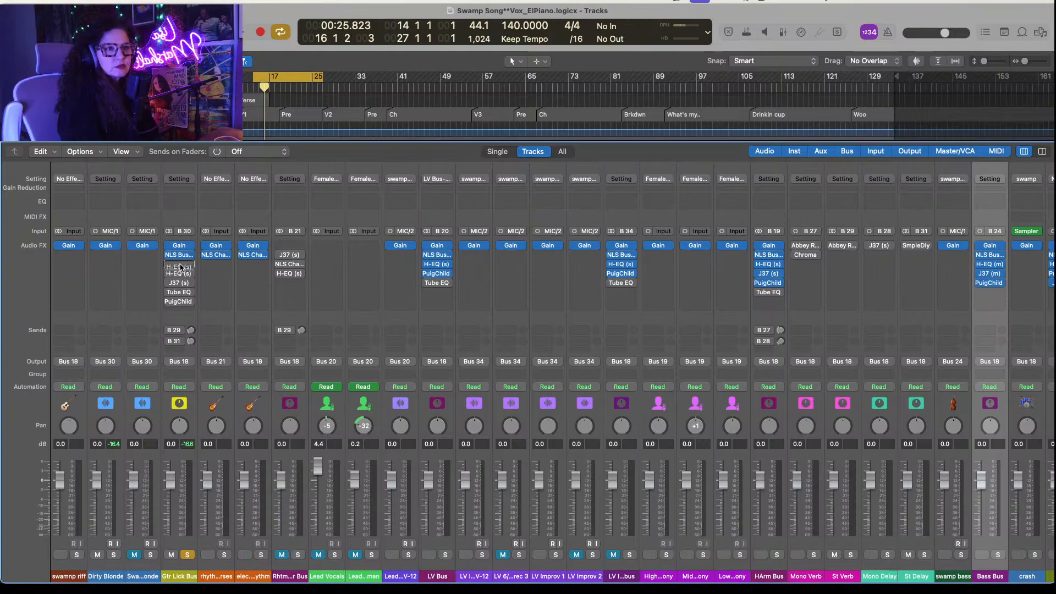
click(180, 267)
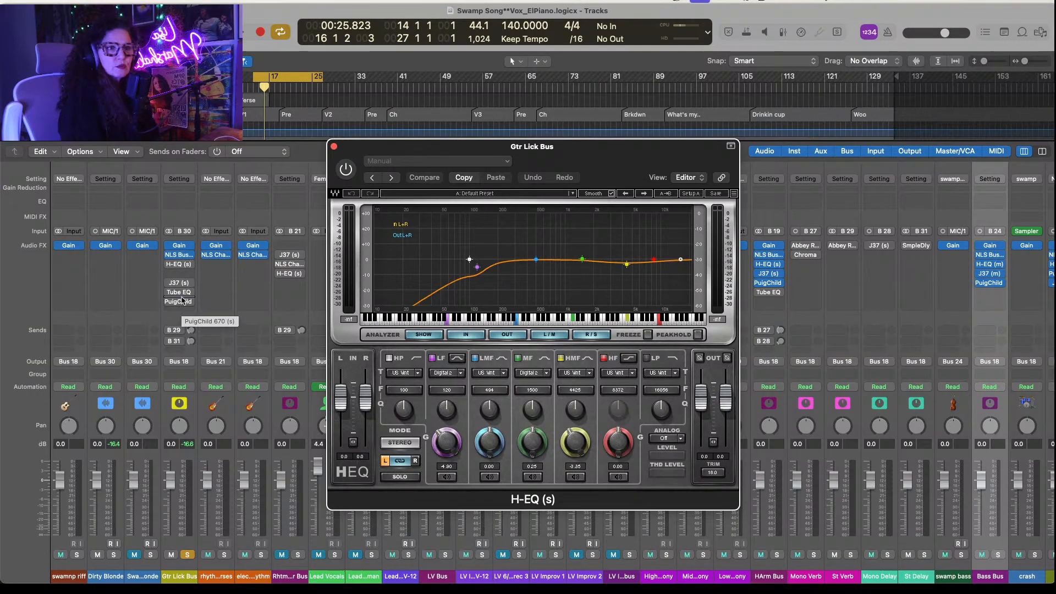
drag(182, 300, 180, 276)
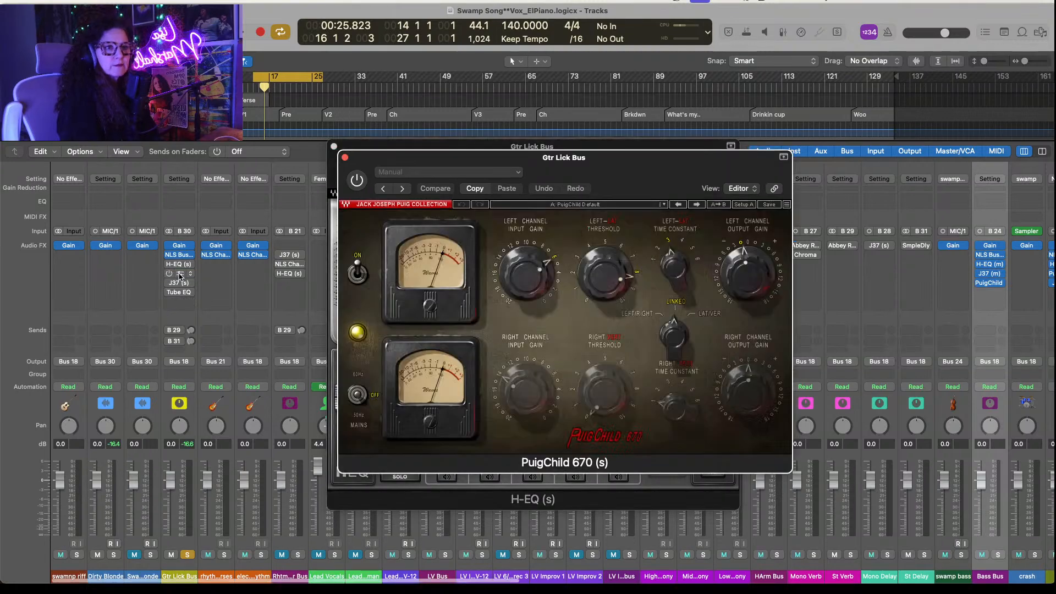
click(343, 156)
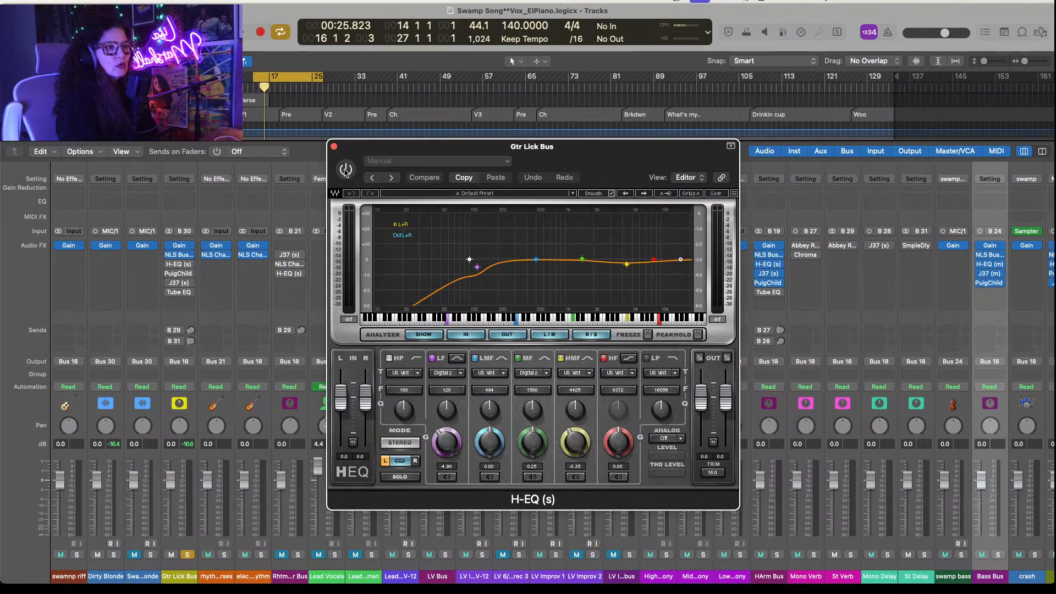
Step: Switch on the Gtr Lick Bus's H-EQ and set its analog mode to US Vintage
click(346, 171)
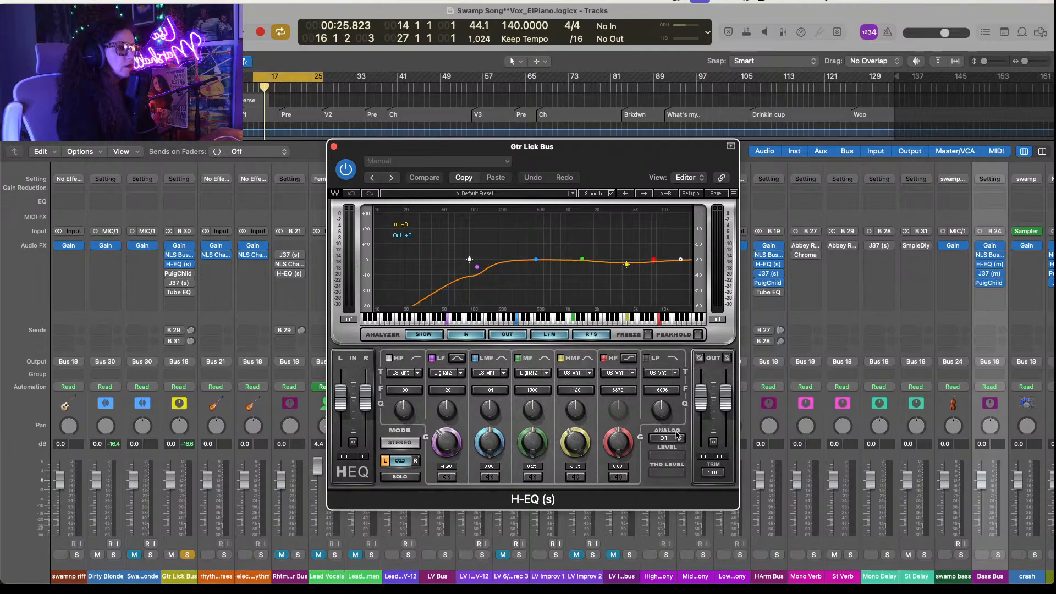
click(681, 438)
click(668, 467)
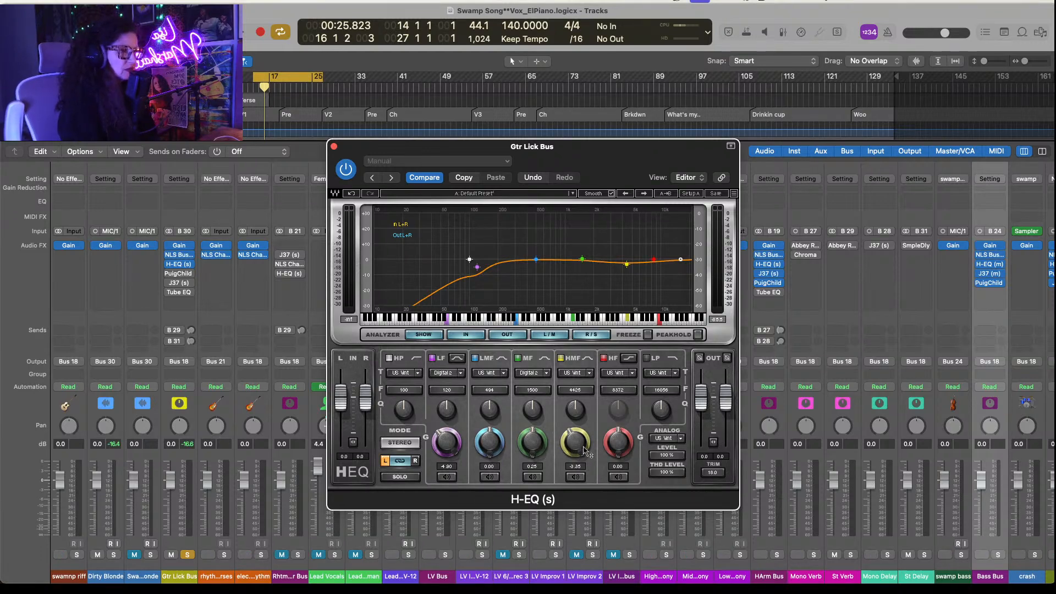
Step: Set the H-EQ's HMF band gain to 0
click(576, 466)
text(0)
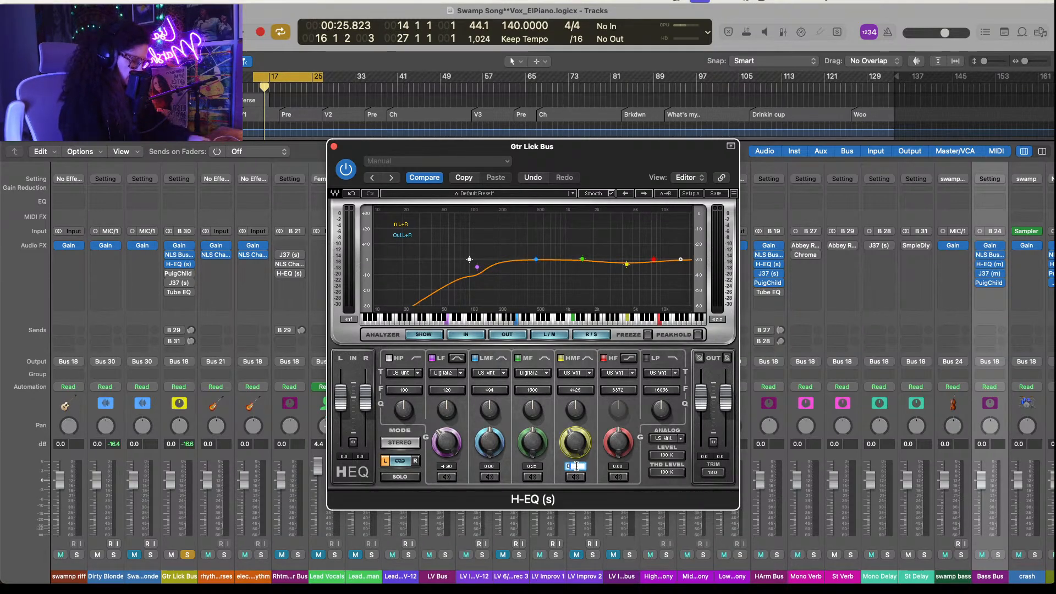
key(Return)
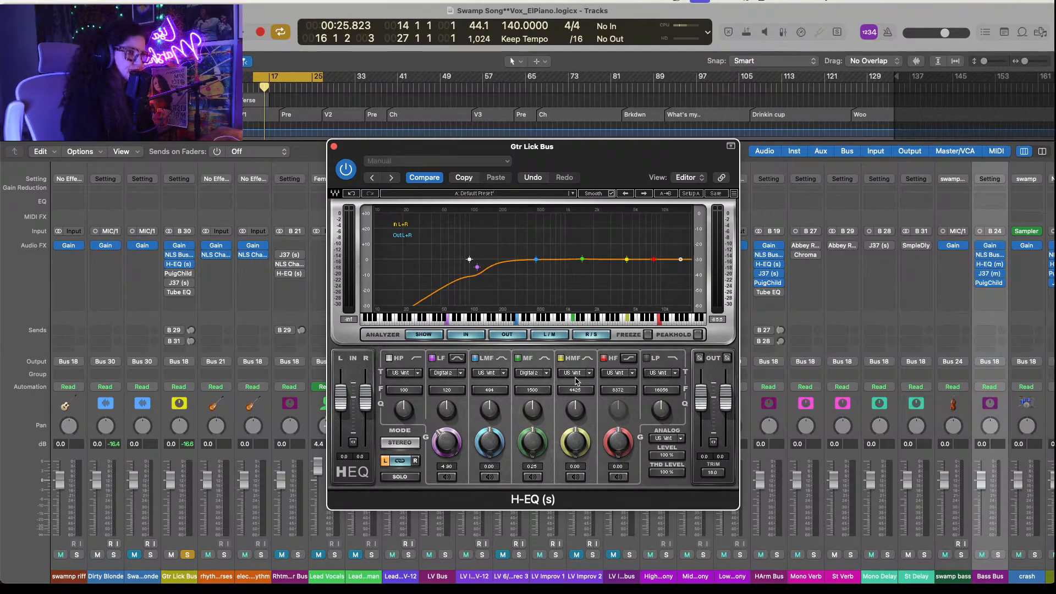
Step: Change the H-EQ's LF band filter type to US Vintage and open that band's gain value for editing
click(463, 373)
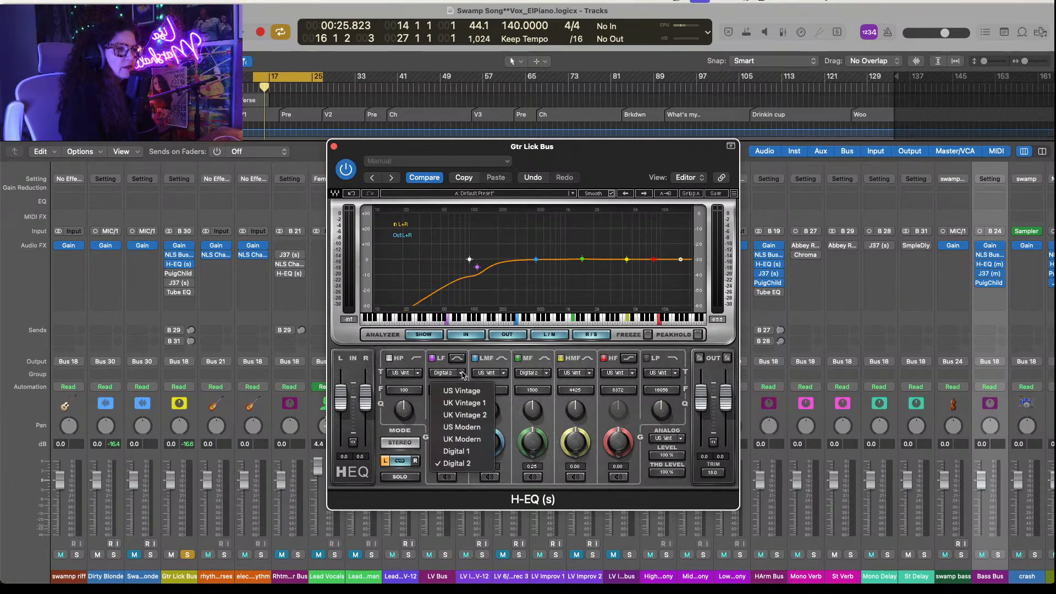
click(462, 390)
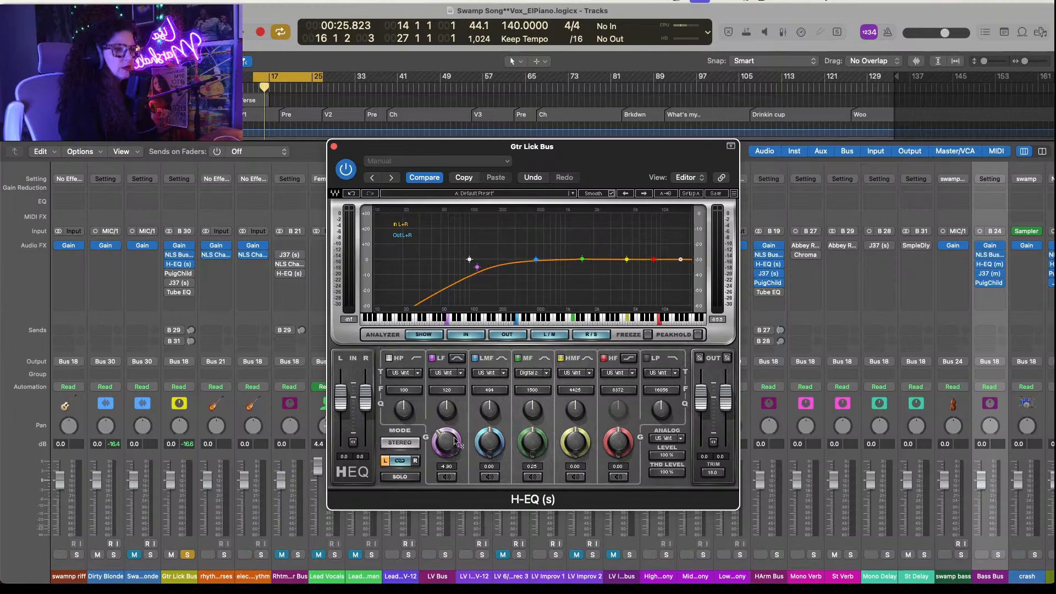
click(446, 466)
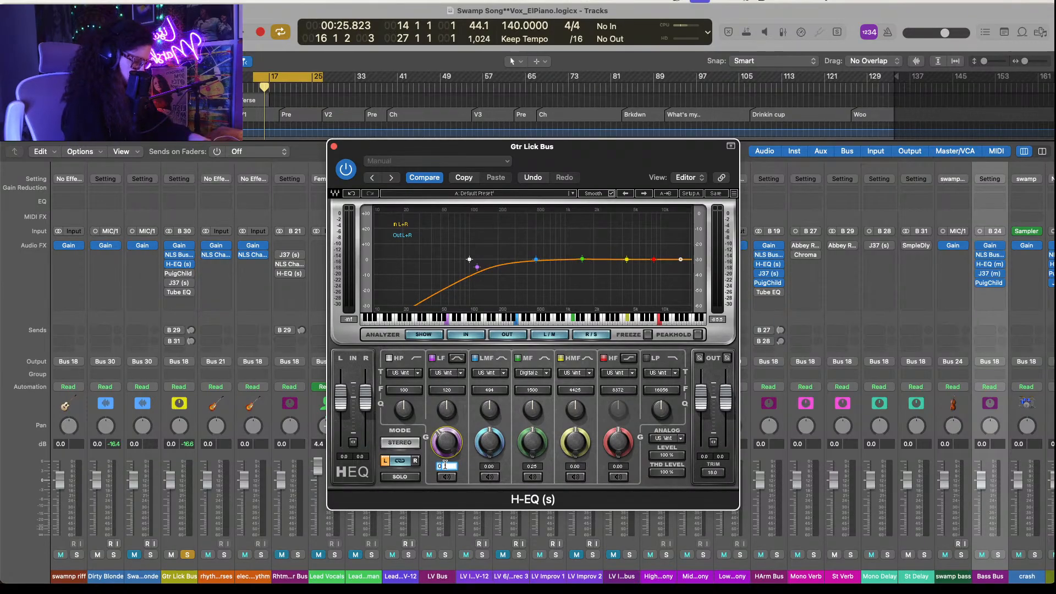
Step: Set the Gtr Lick Bus H-EQ's LF gain to 0 and boost its HMF band by 1 dB at 2000 Hz
key(Return)
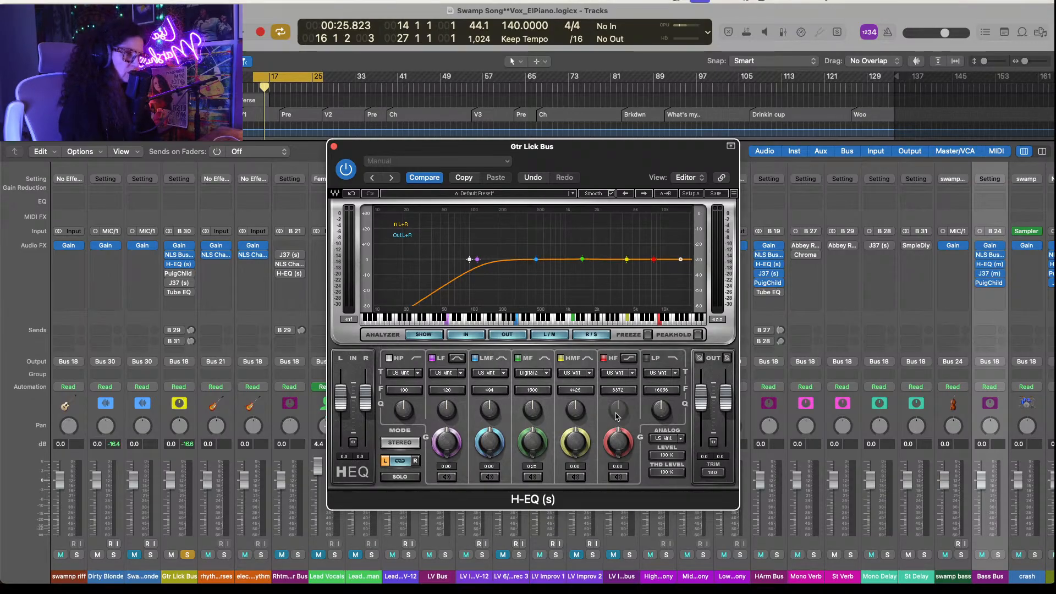
double_click(576, 389)
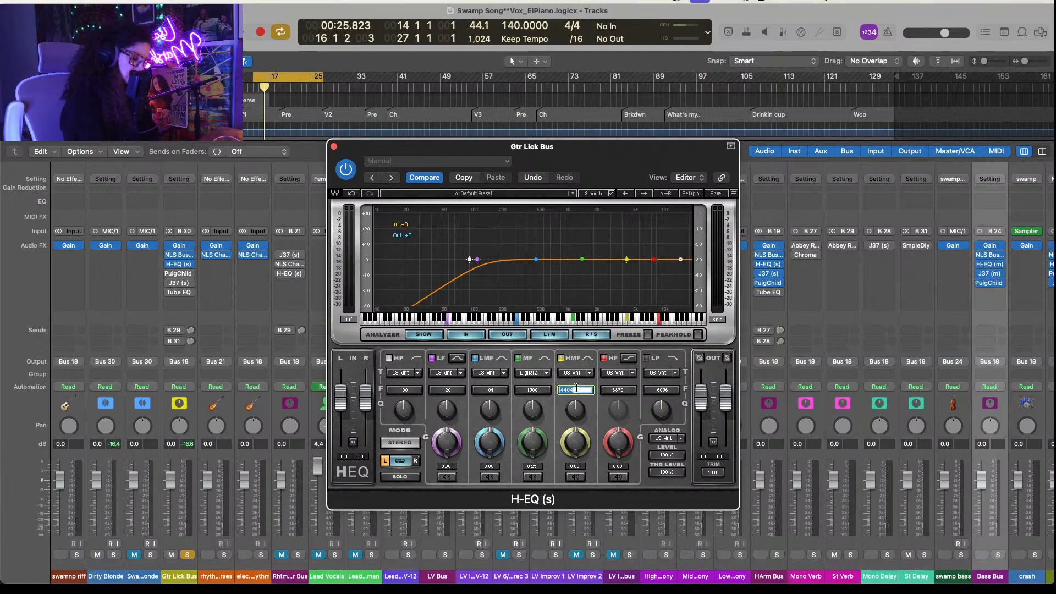
text(2000)
key(Return)
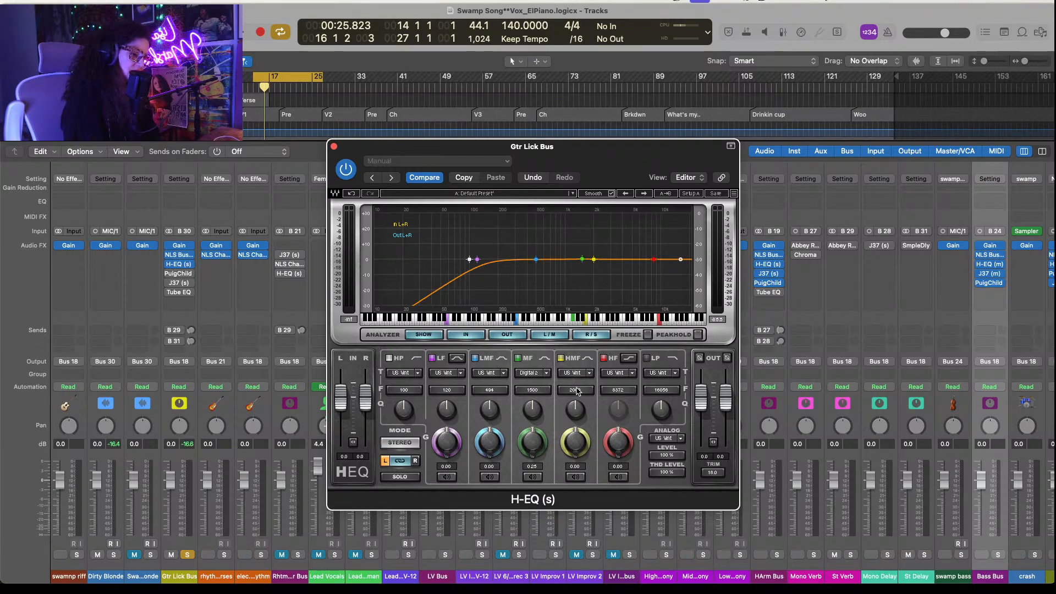
click(573, 466)
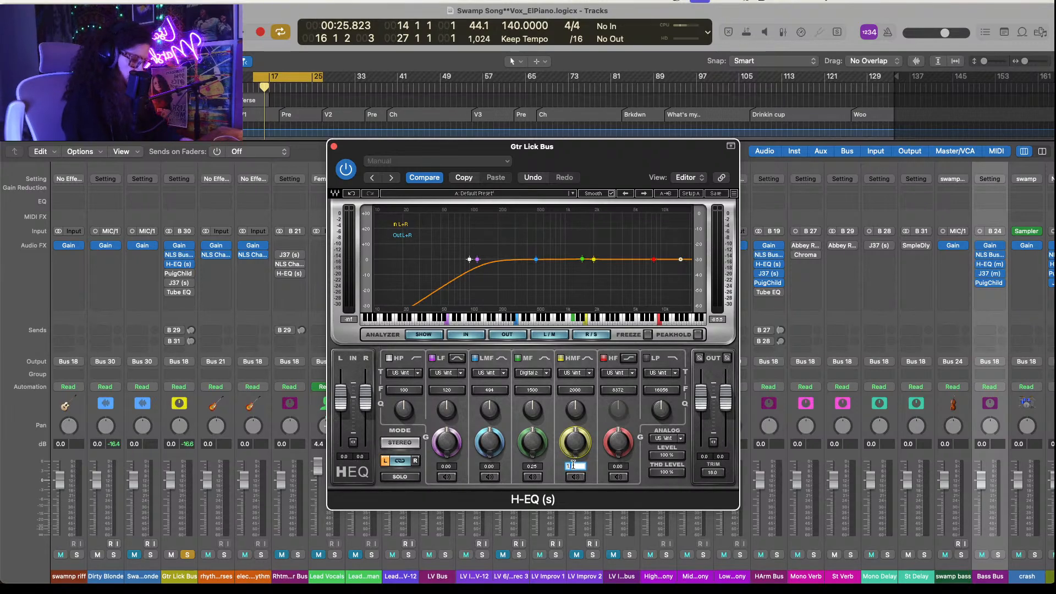
text(1)
key(Return)
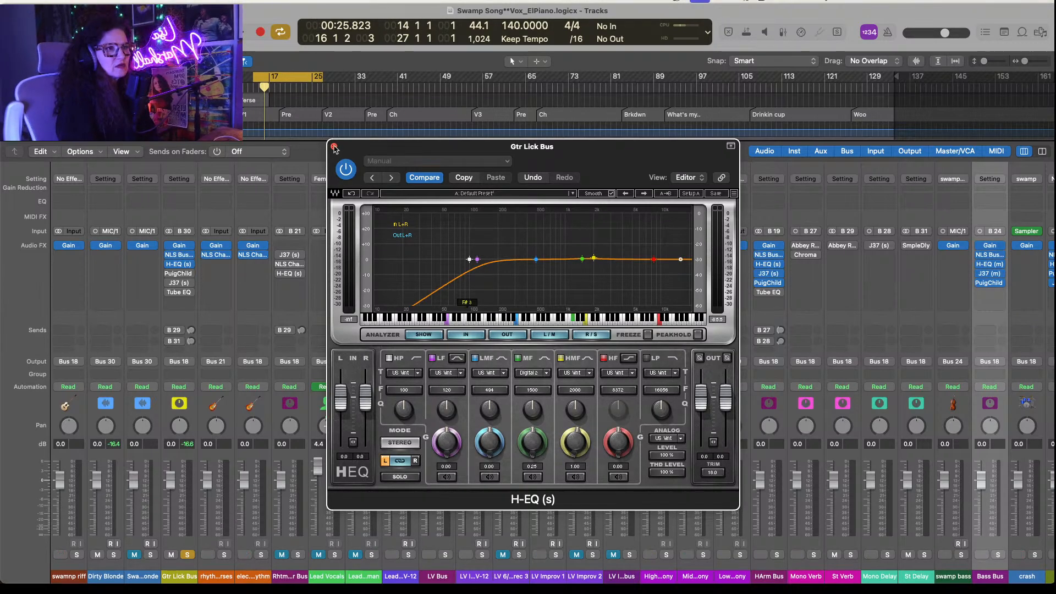
click(334, 147)
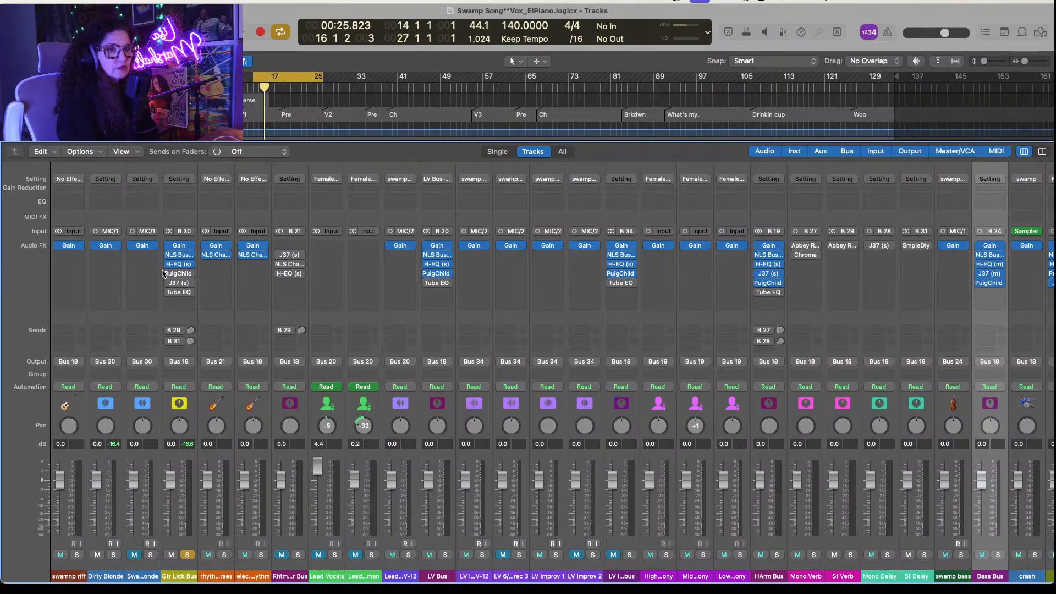
Step: Audition the Gtr Lick Bus with its PuigChild 670 open and set the left channel input gain to 10
click(180, 273)
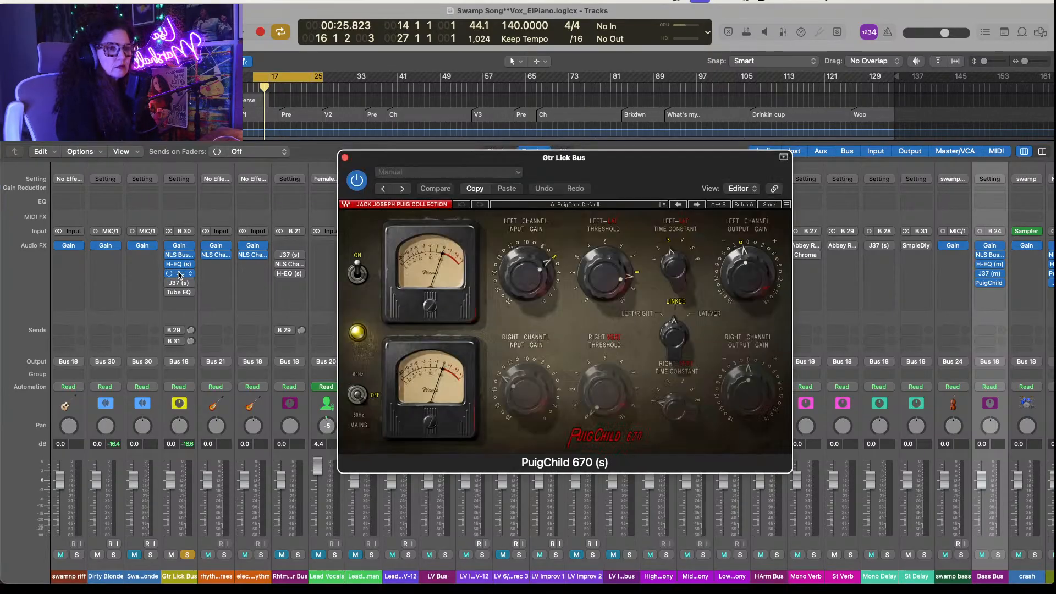
key(space)
click(187, 554)
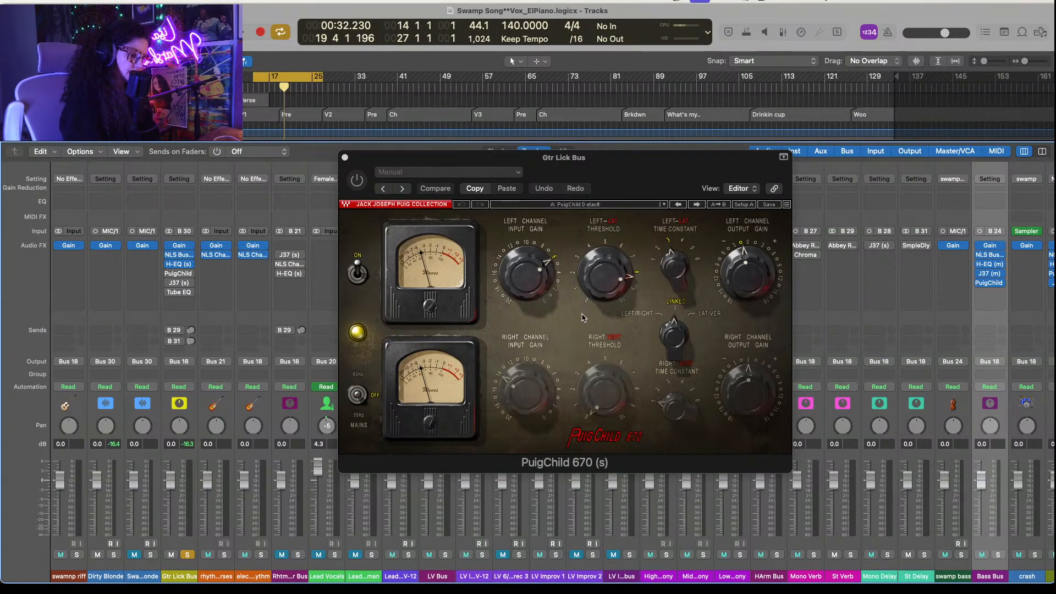
drag(534, 271, 523, 328)
key(space)
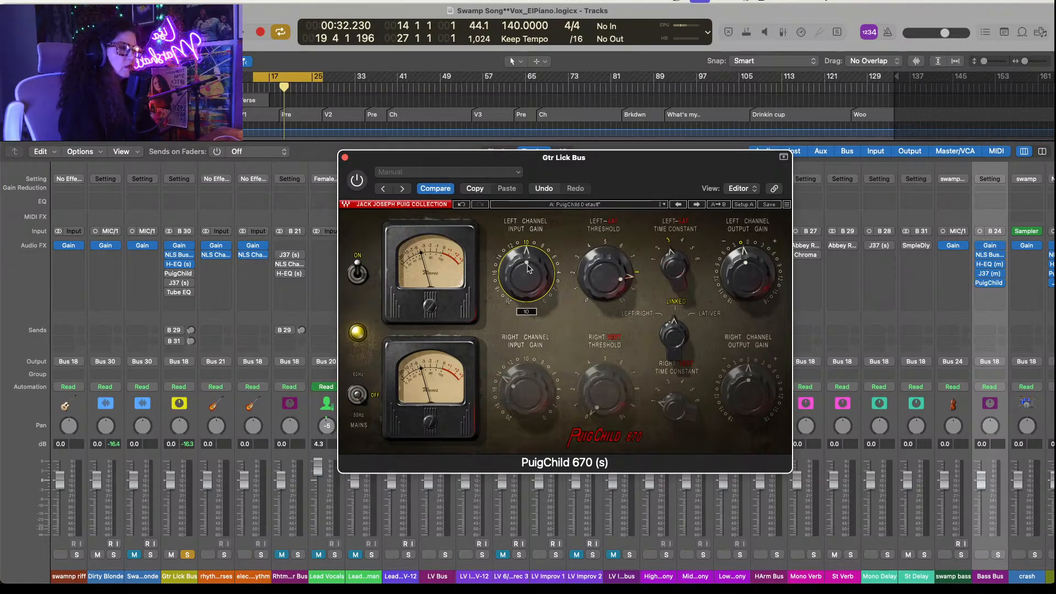
Step: Enable the PuigChild 670 on the Gtr Lick Bus and lower its left threshold to about 5 during playback
drag(604, 268, 588, 293)
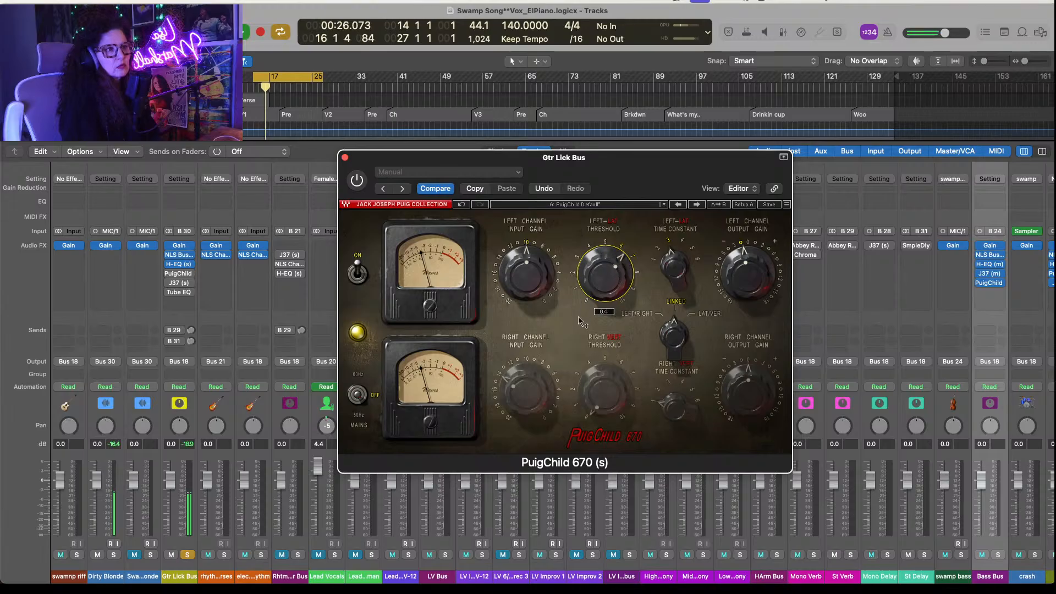
click(356, 180)
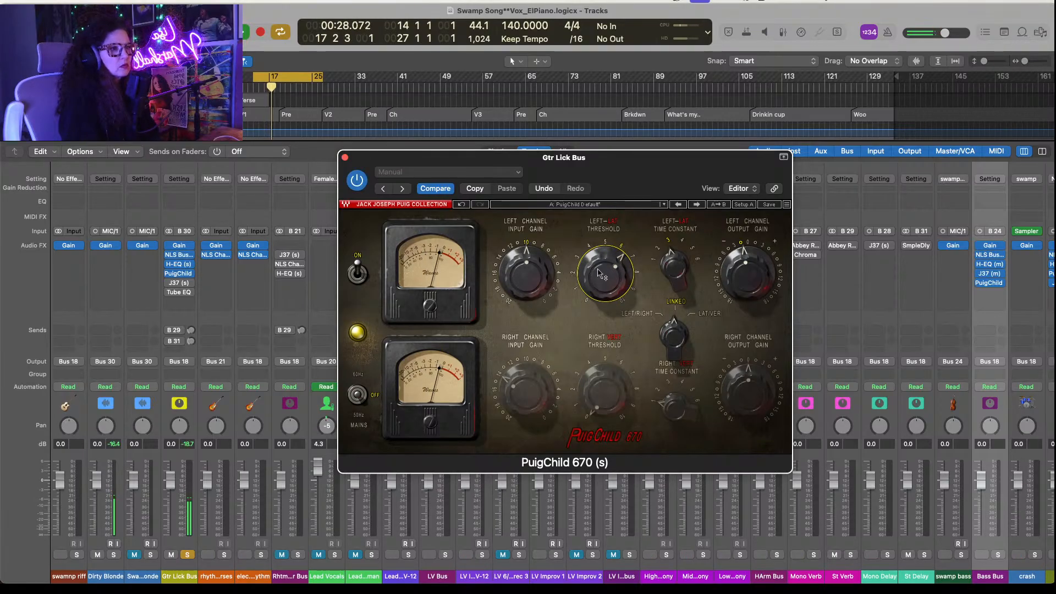
drag(605, 266, 595, 324)
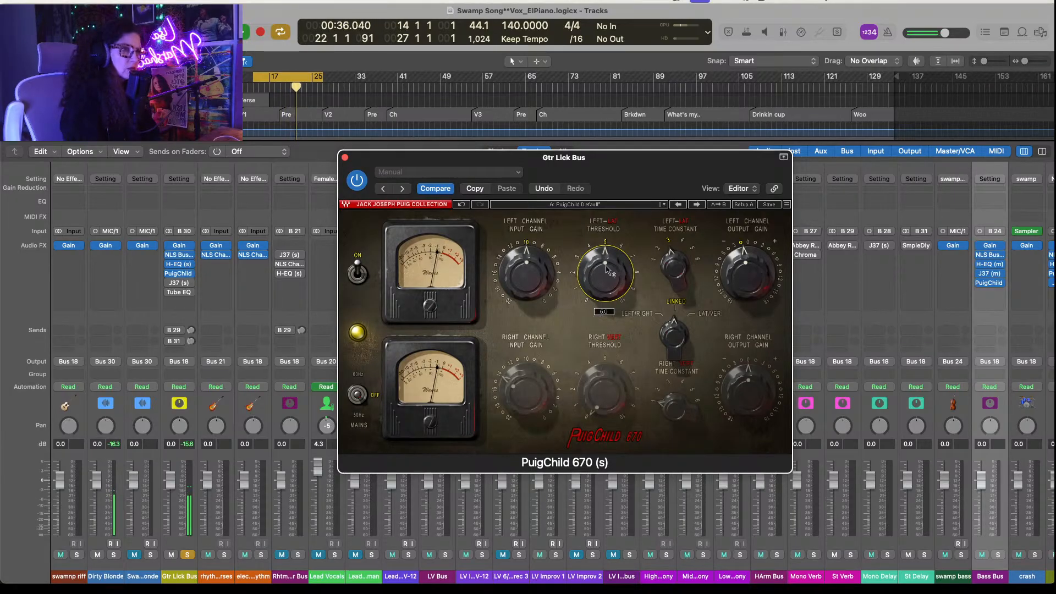
drag(607, 268, 601, 281)
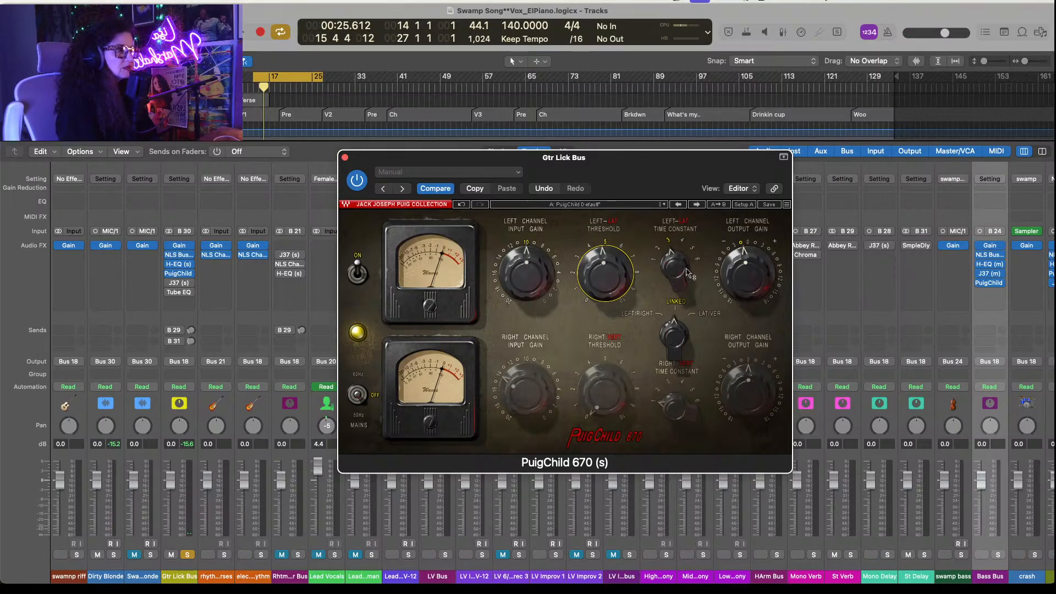
mouse_move(687, 274)
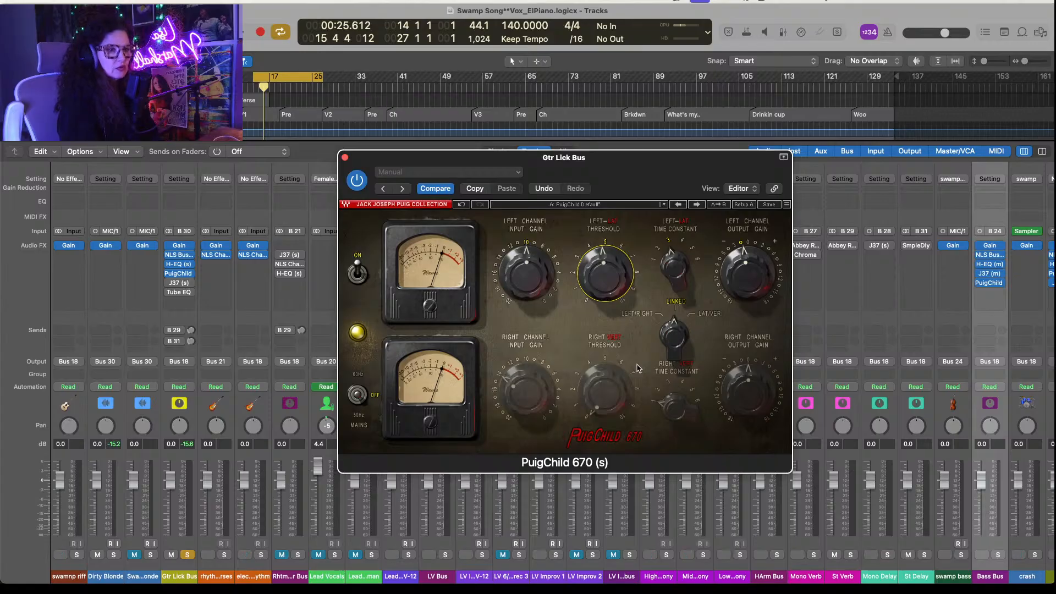
Step: Raise the Gtr Lick Bus PuigChild 670's left output gain to about 1.3 dB while listening, and close the plug-in
key(space)
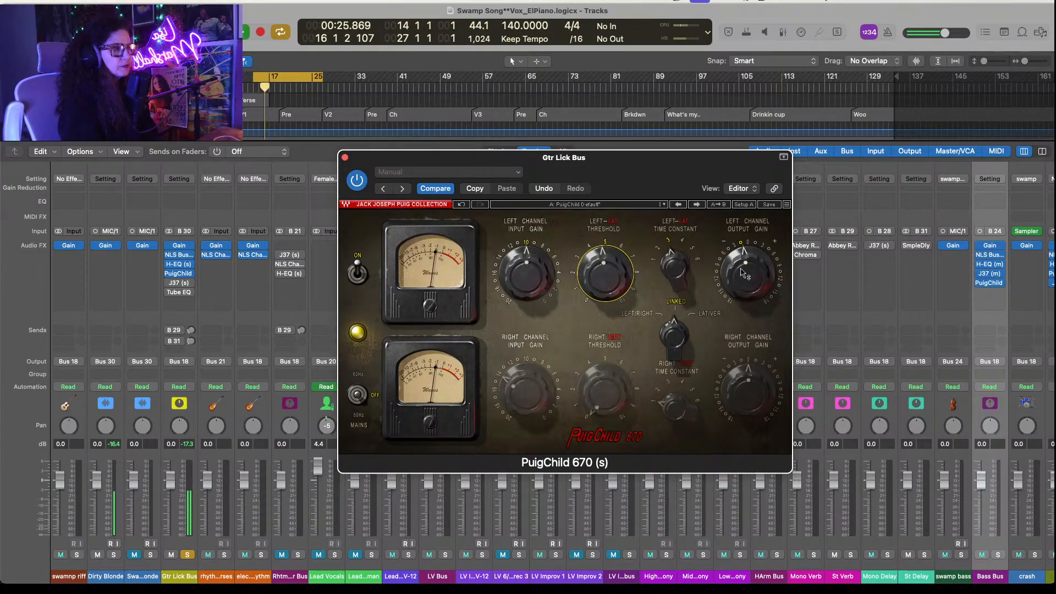
drag(743, 273, 744, 268)
key(space)
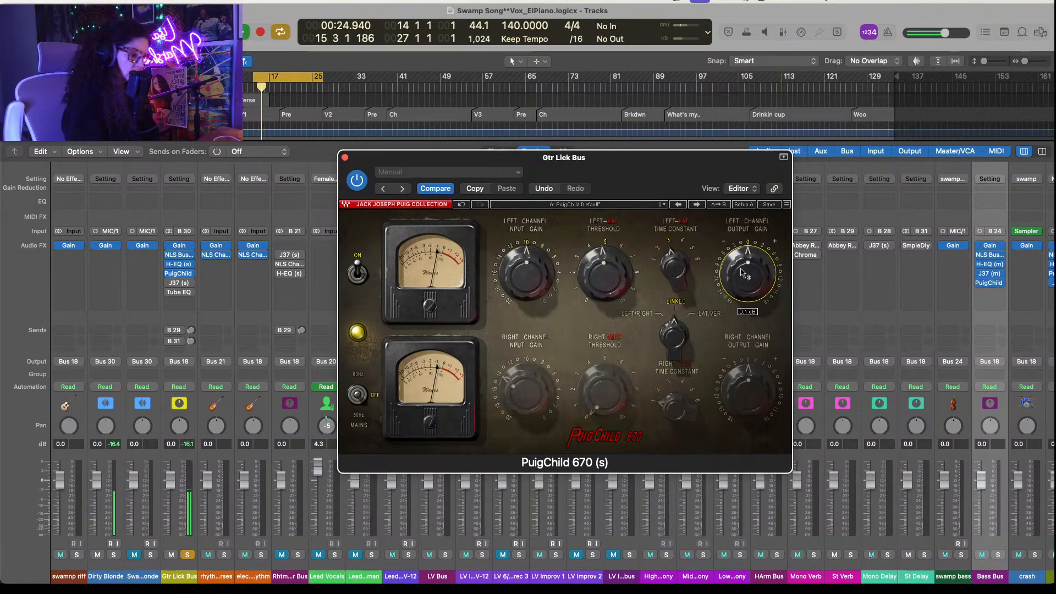
scroll(742, 271, up, 5)
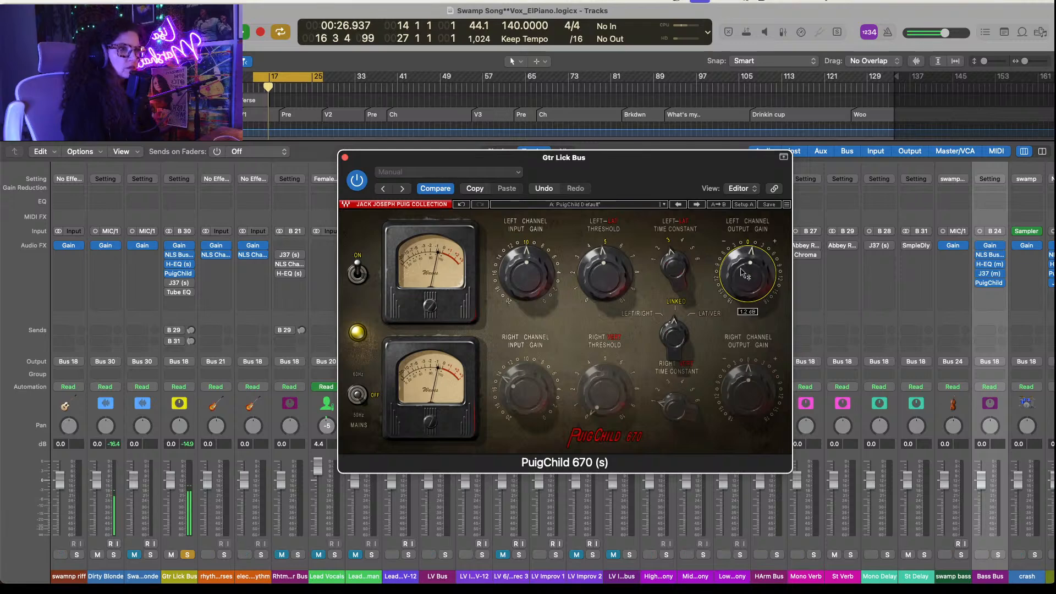
key(space)
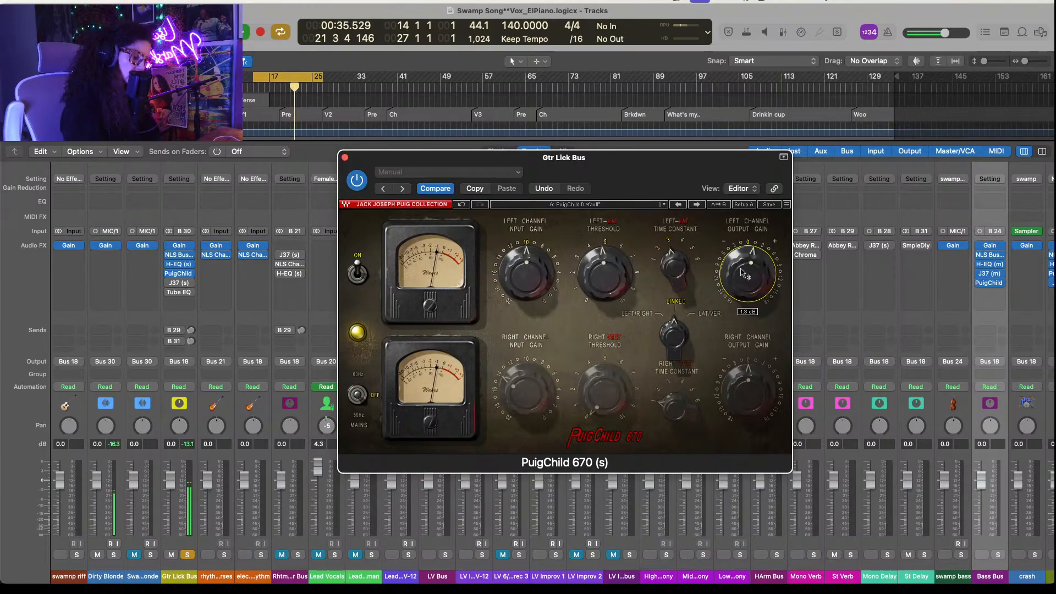
click(345, 158)
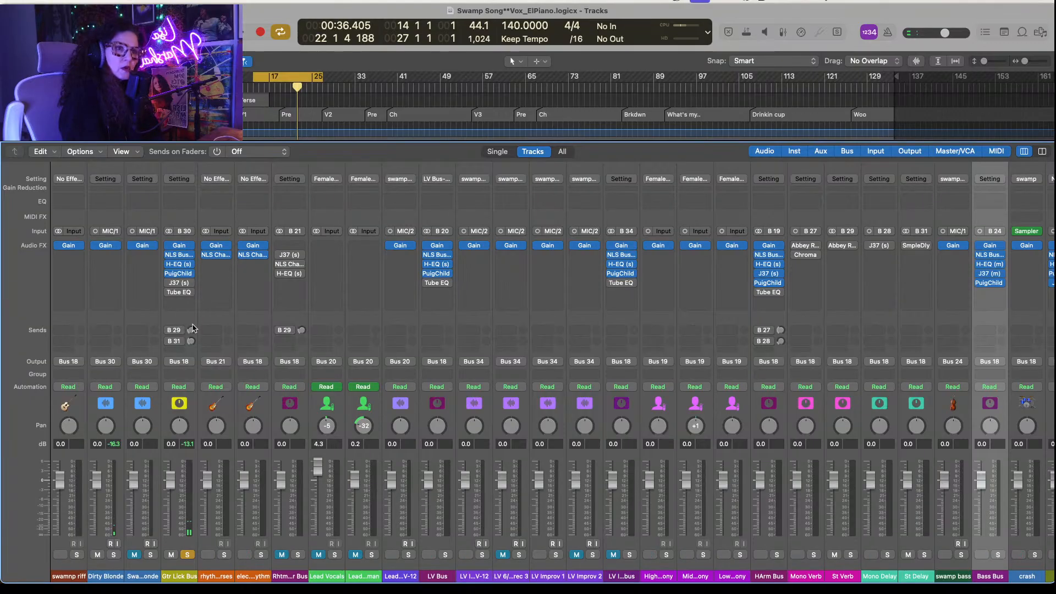
Step: Place the Tube EQ ahead of the J37 on the Gtr Lick Bus and play the mix with that bus unsoloed
mouse_move(177, 279)
mouse_down()
mouse_move(184, 304)
mouse_move(180, 284)
mouse_up()
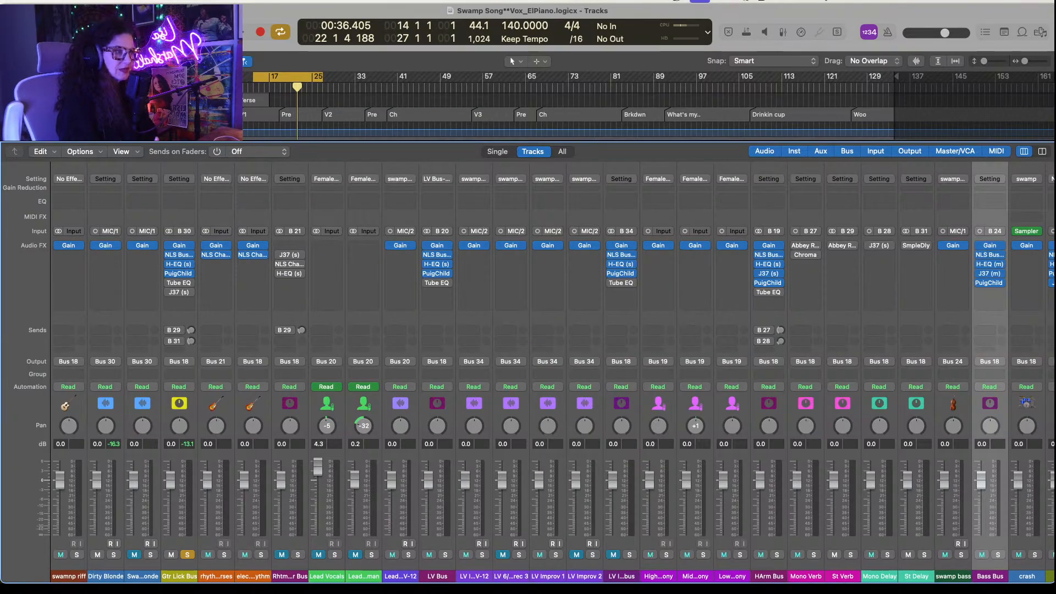
click(187, 555)
key(space)
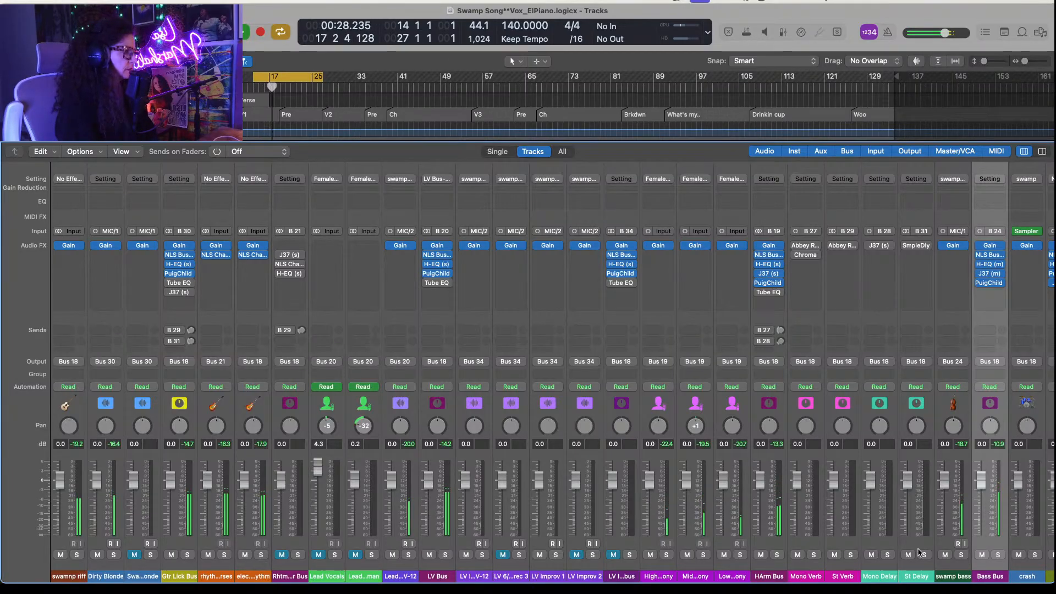
Step: Check the Bass Bus briefly in solo and lower its PuigChild 660 output gain to about -2.3 dB
click(998, 556)
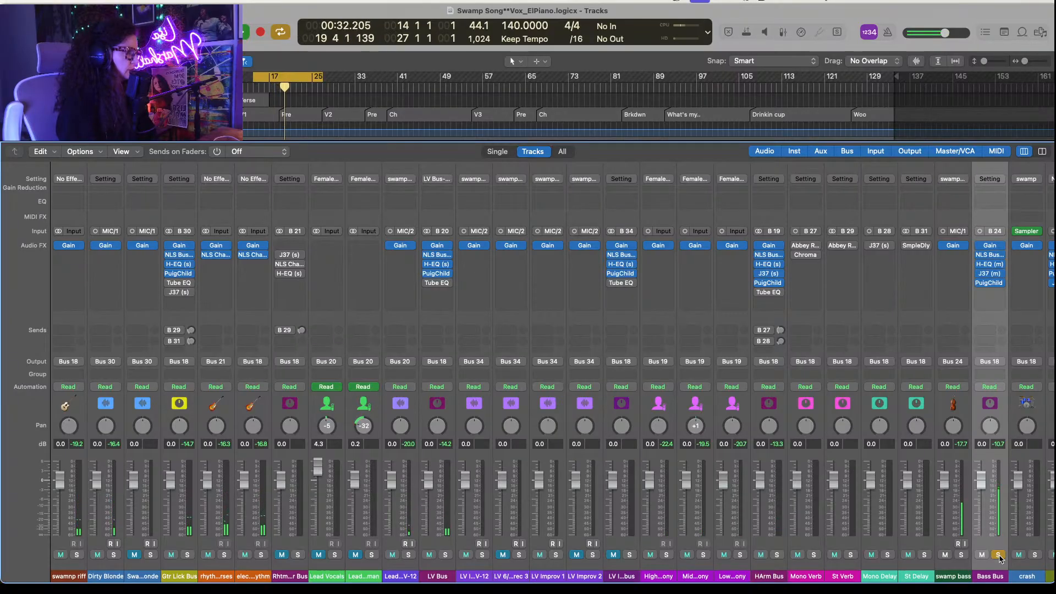
click(998, 555)
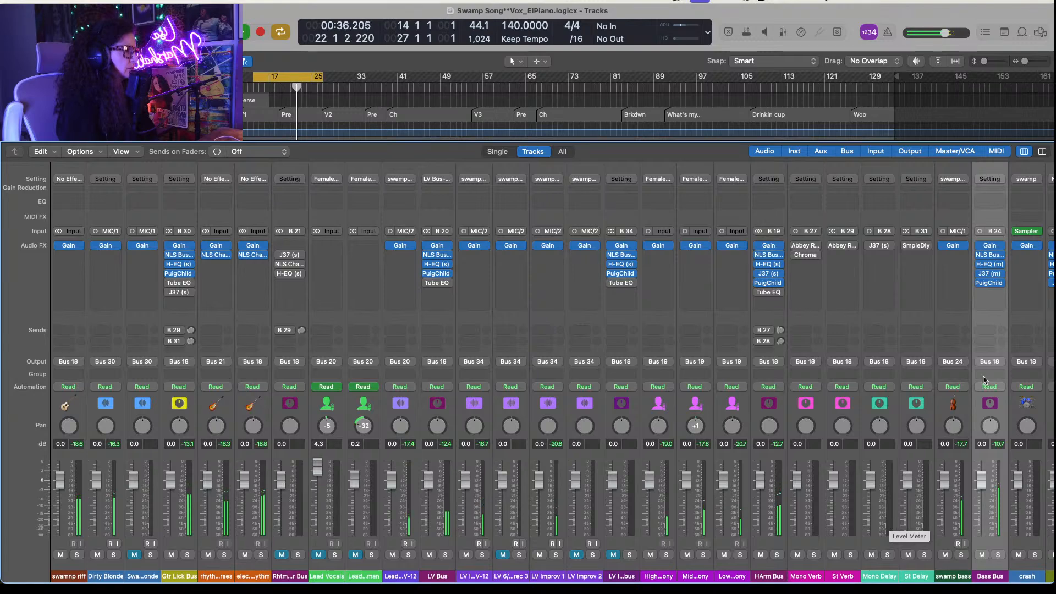
click(988, 282)
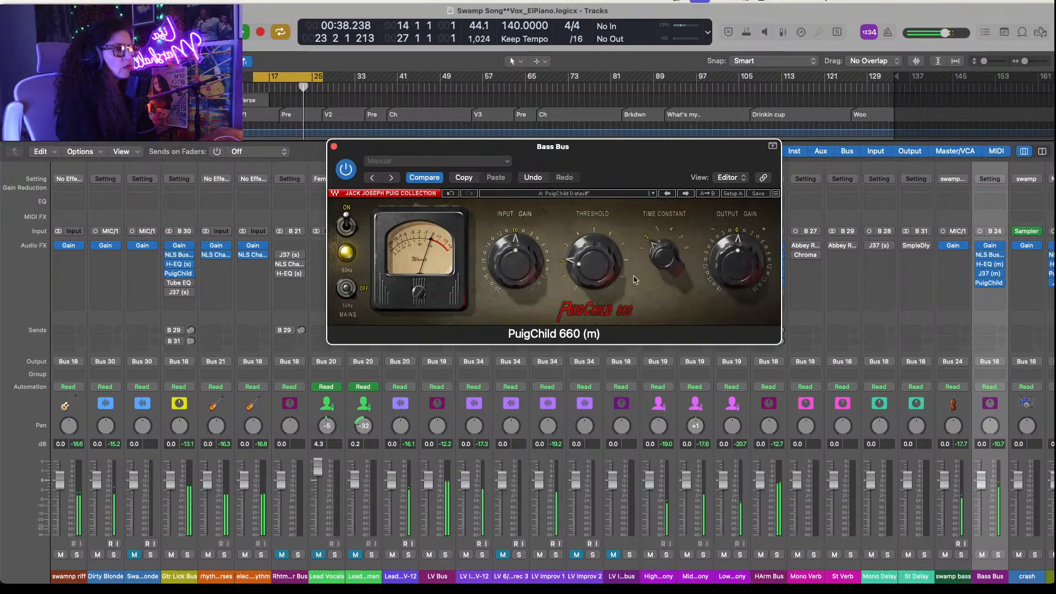
drag(722, 268, 722, 274)
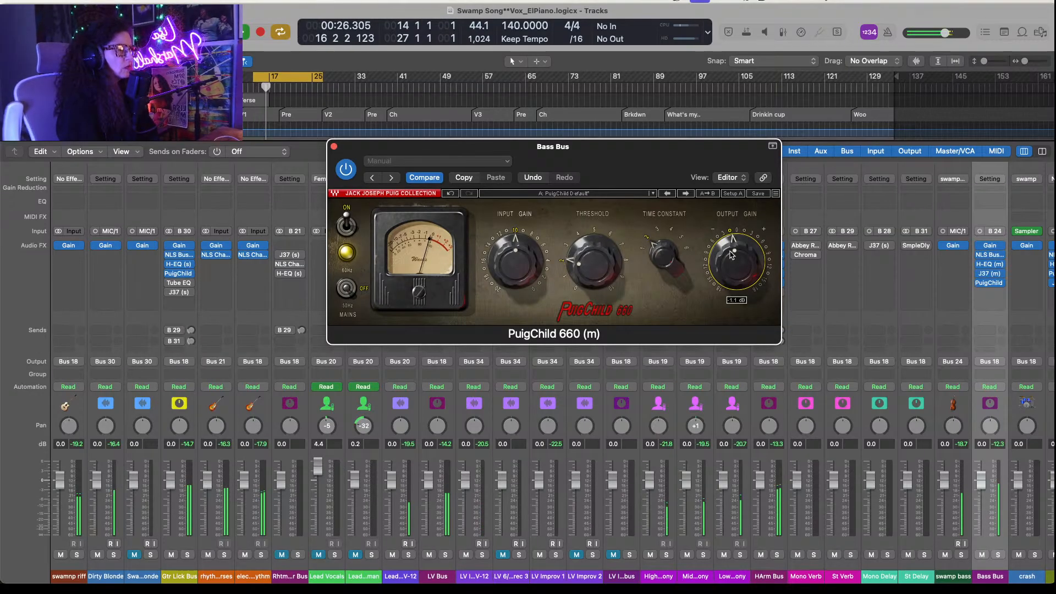
drag(732, 254, 725, 272)
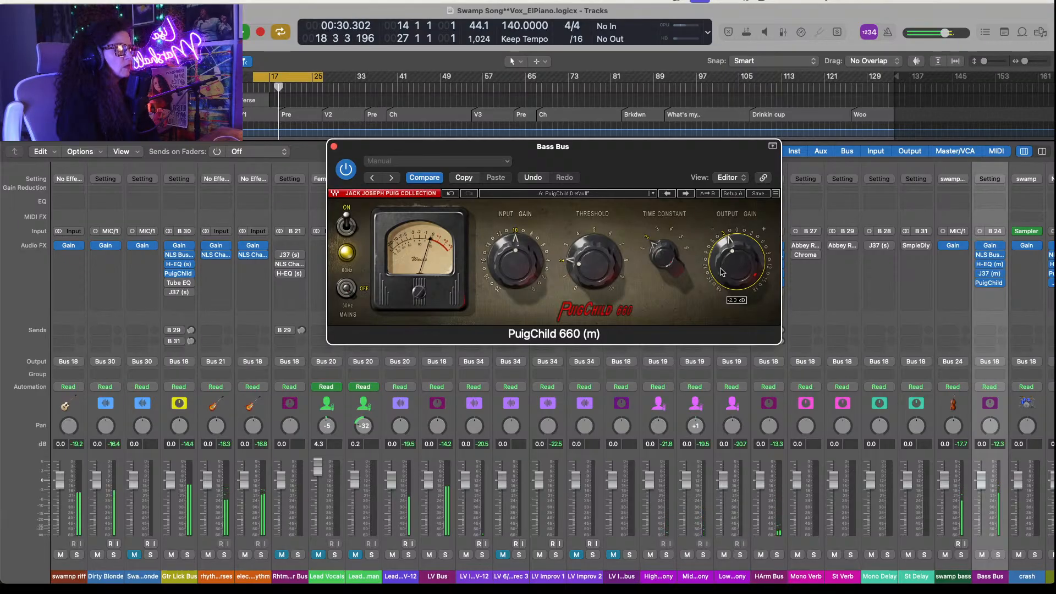
key(Return)
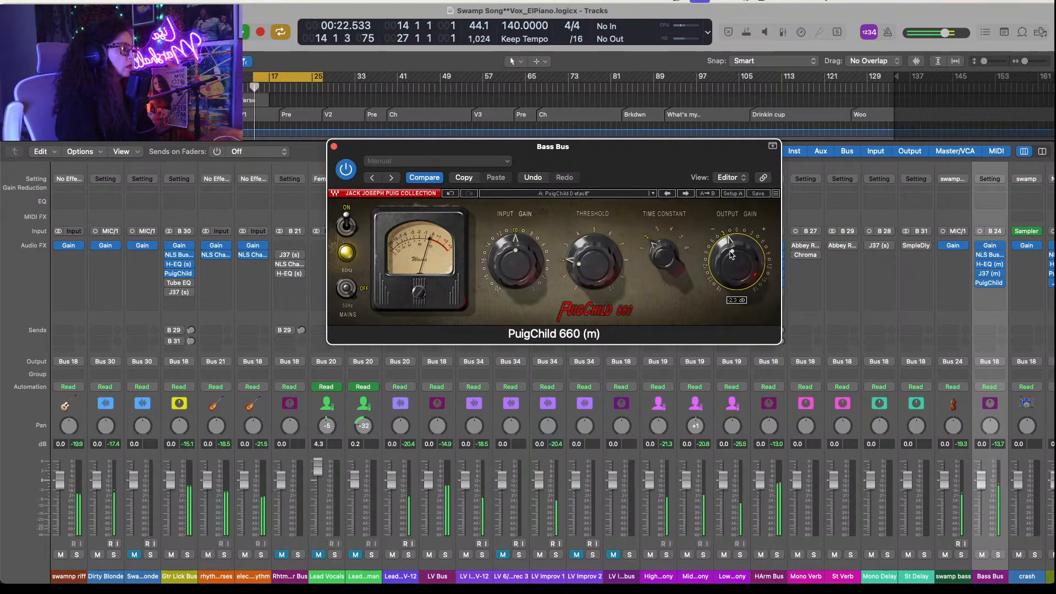
key(space)
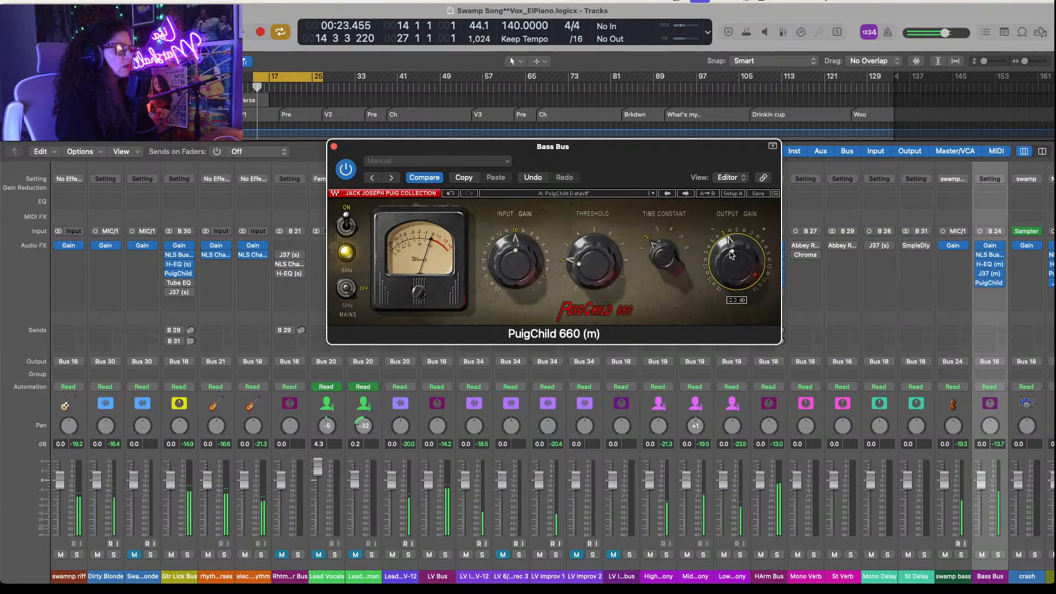
click(333, 147)
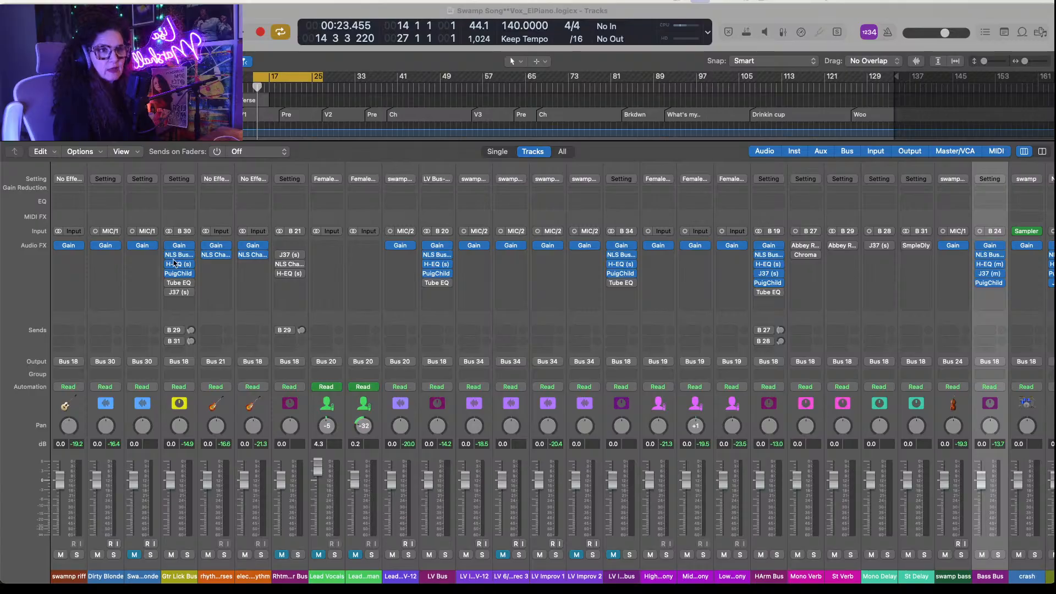
Step: Copy the NLS Buss, H-EQ and PuigChild 670 from the Gtr Lick Bus to the swamnp riff channel
drag(181, 256, 69, 254)
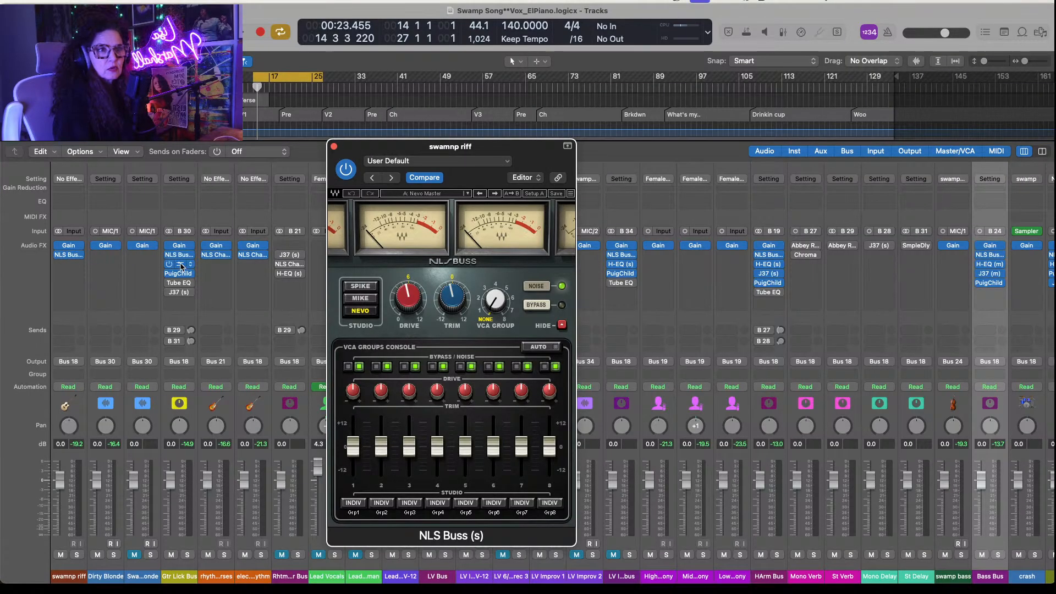
drag(182, 267, 70, 268)
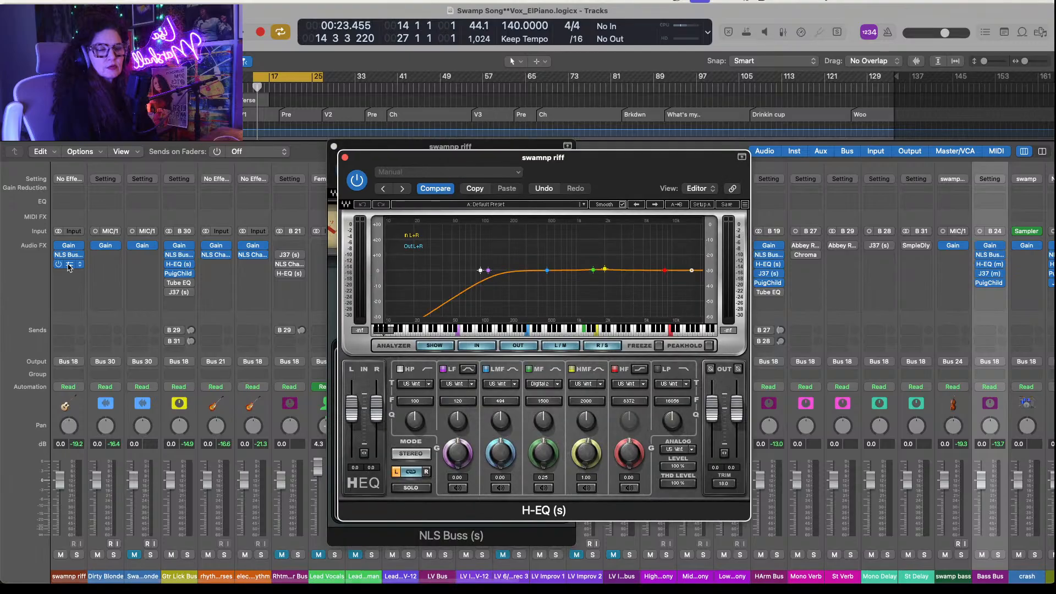
drag(181, 276, 70, 276)
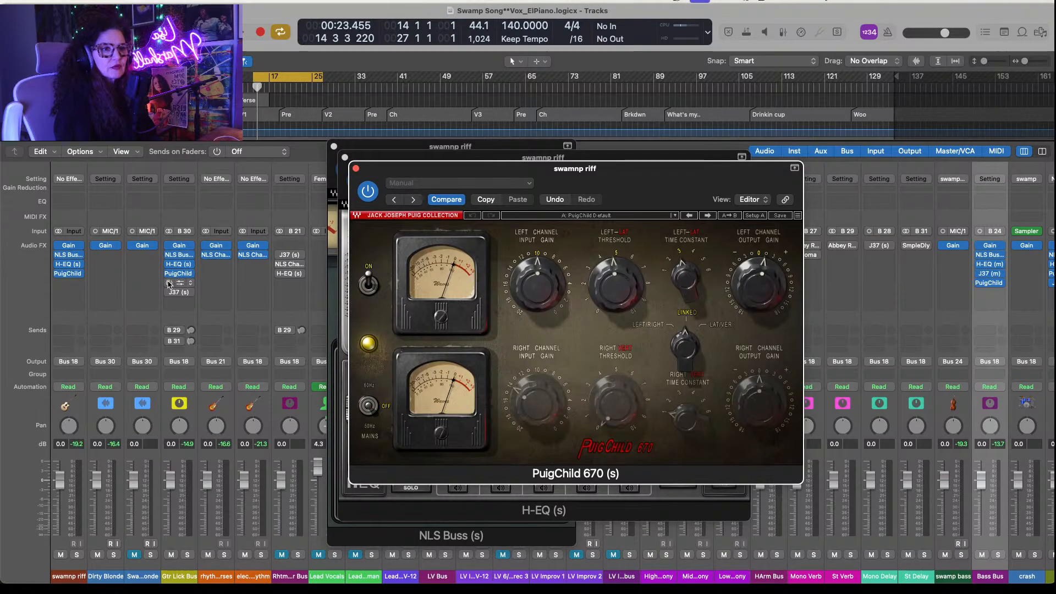
Step: Copy the J37 to the swamnp riff channel below the PuigChild and remove the extra J37 instance
drag(179, 297, 70, 283)
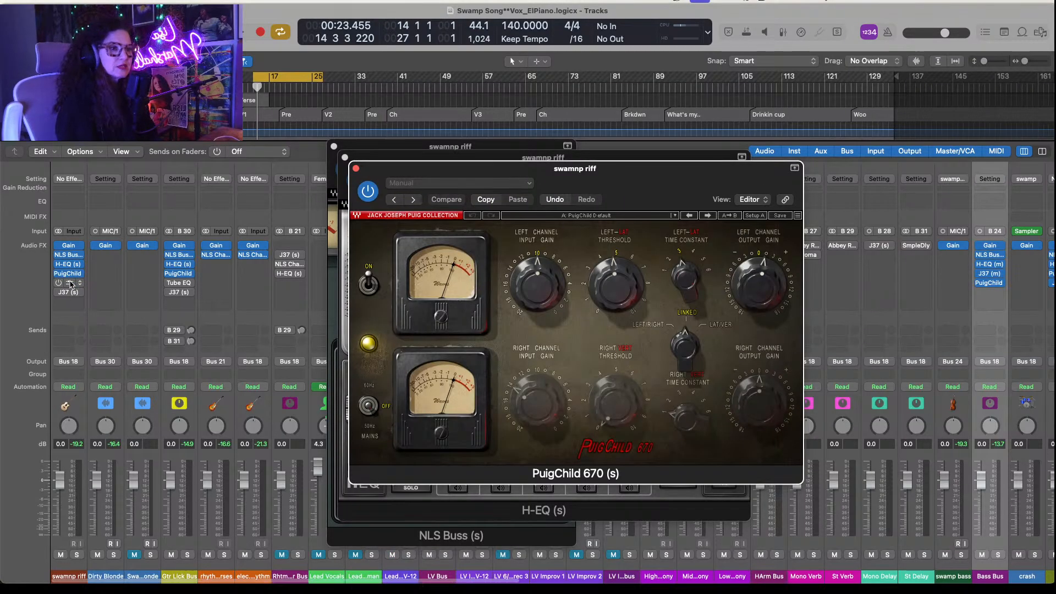
click(81, 294)
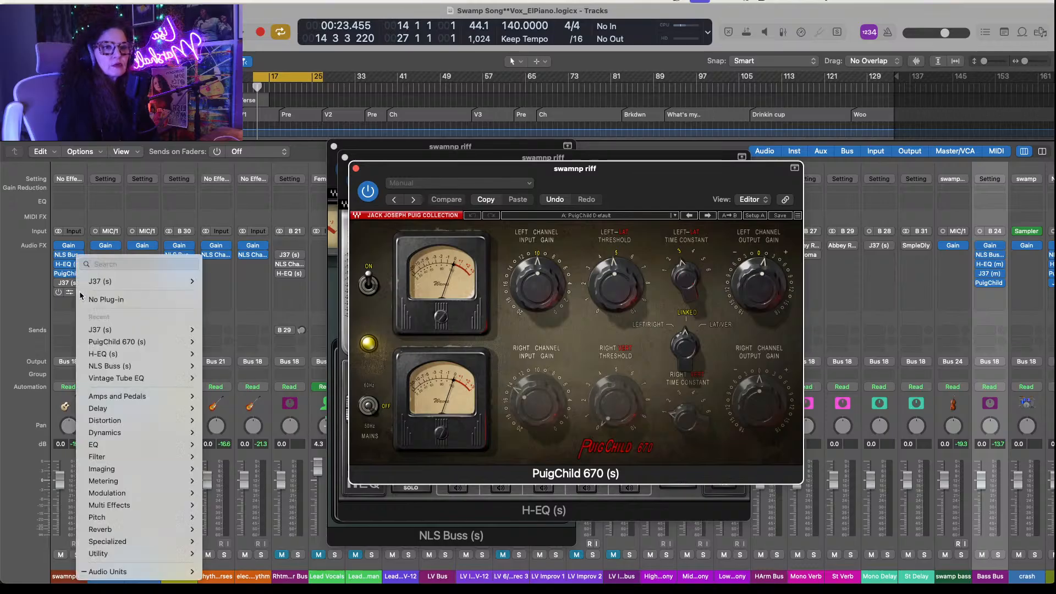
click(99, 301)
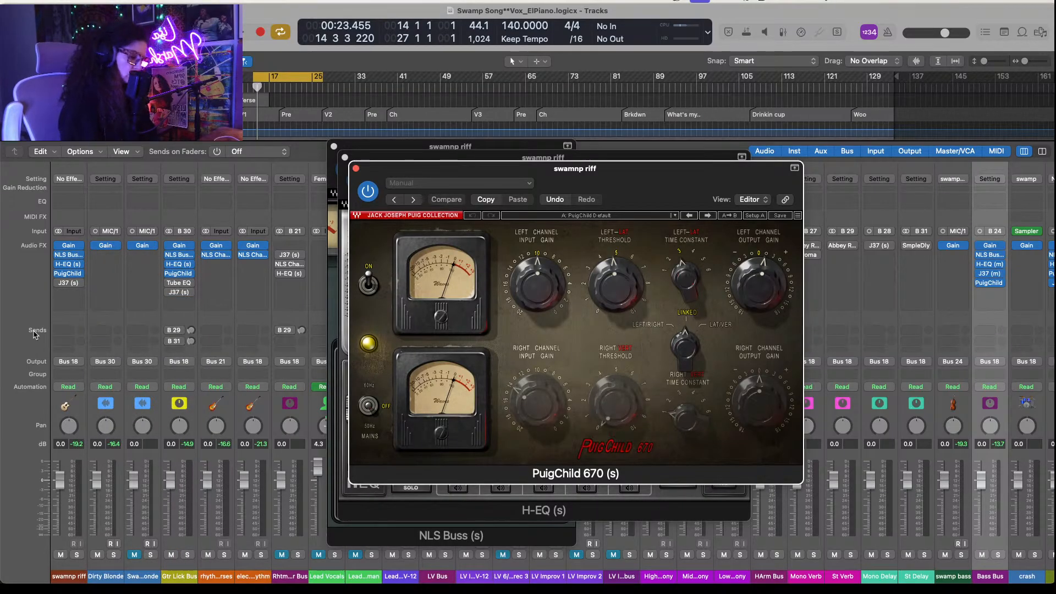
key(ctrl+Up)
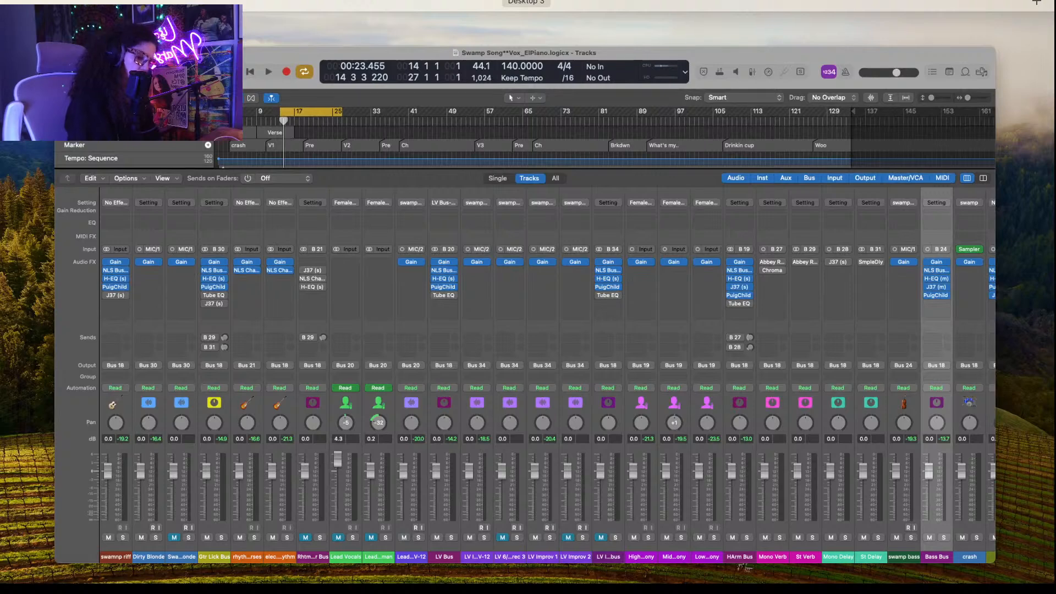
key(ctrl+Up)
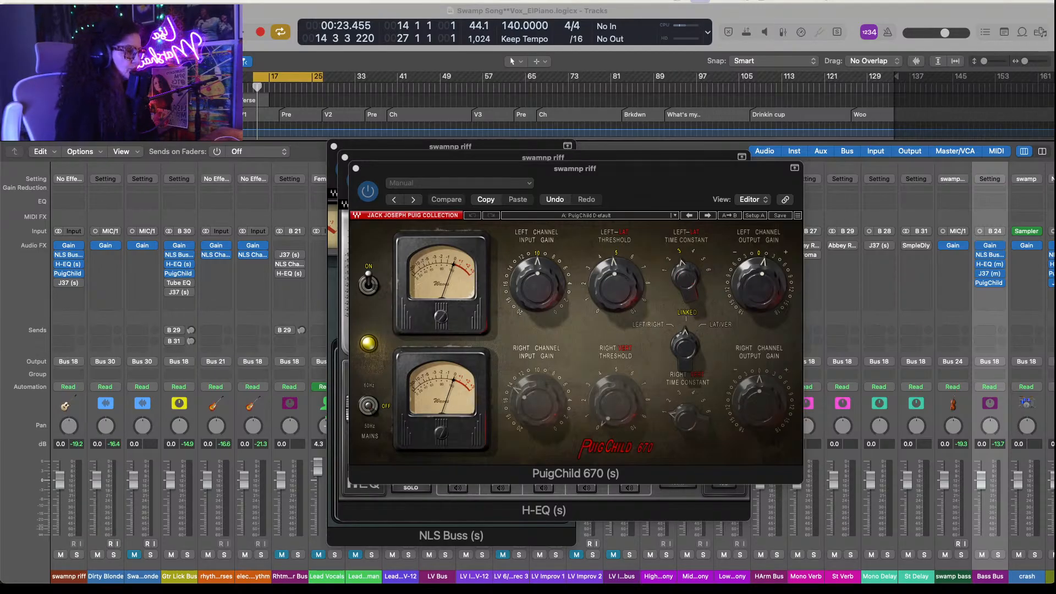
key(ctrl+Up)
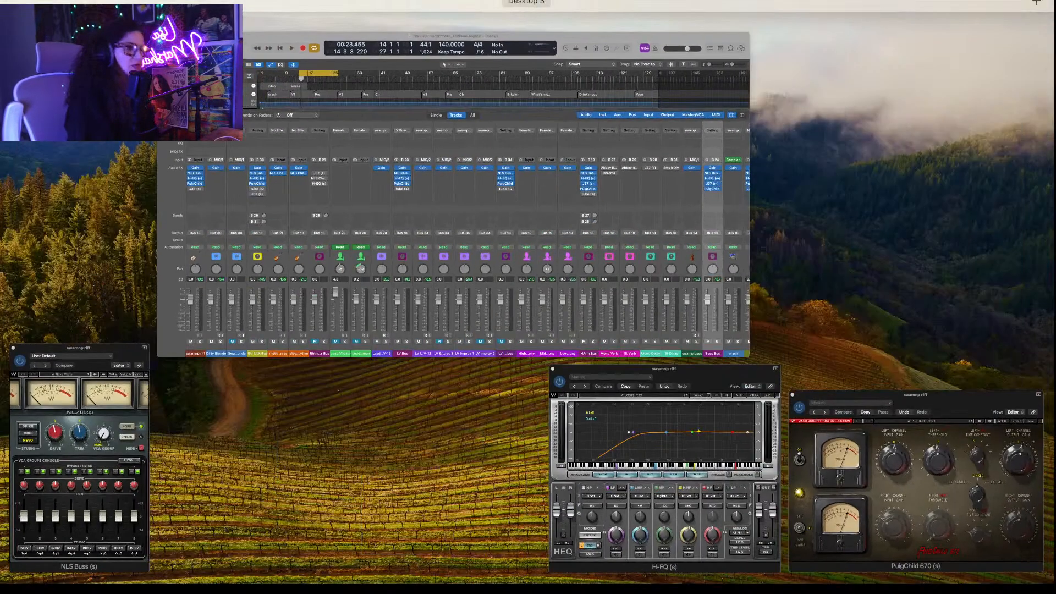
key(ctrl+Up)
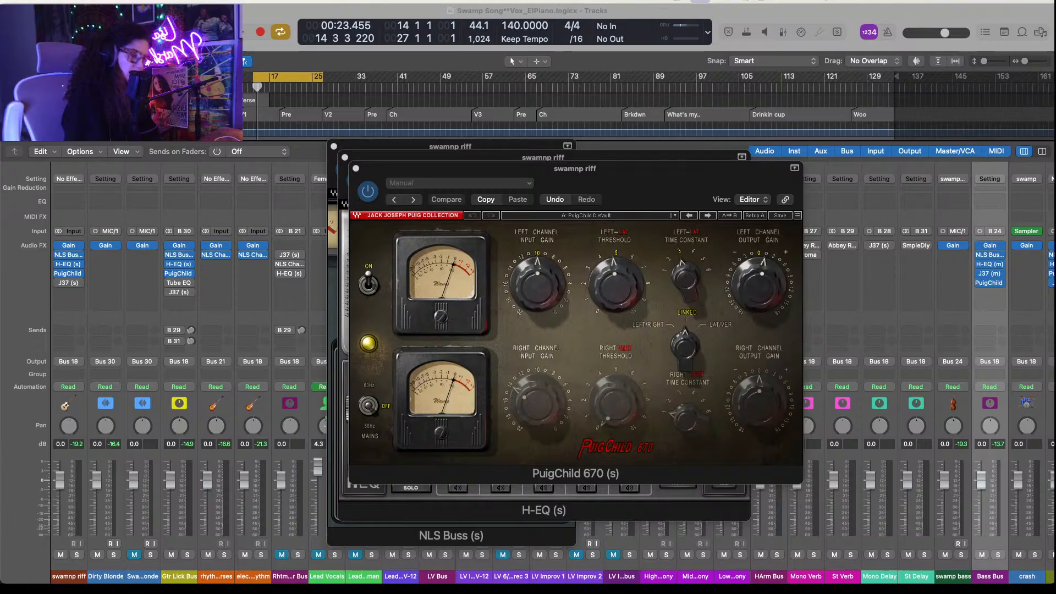
Step: Close the open plug-in windows and play the swamnp riff channel in solo
click(355, 168)
click(345, 158)
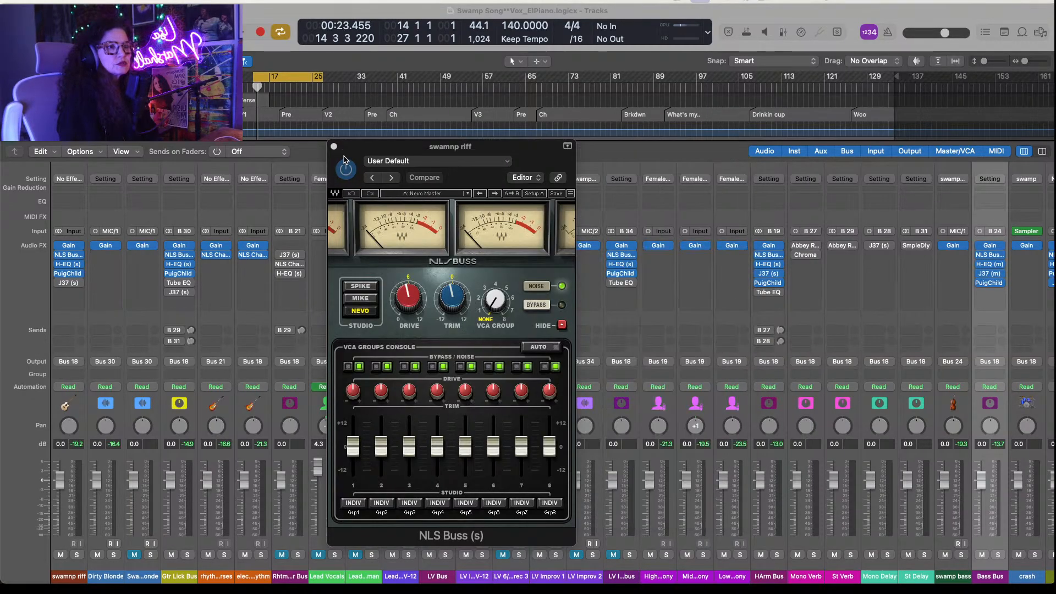
click(334, 147)
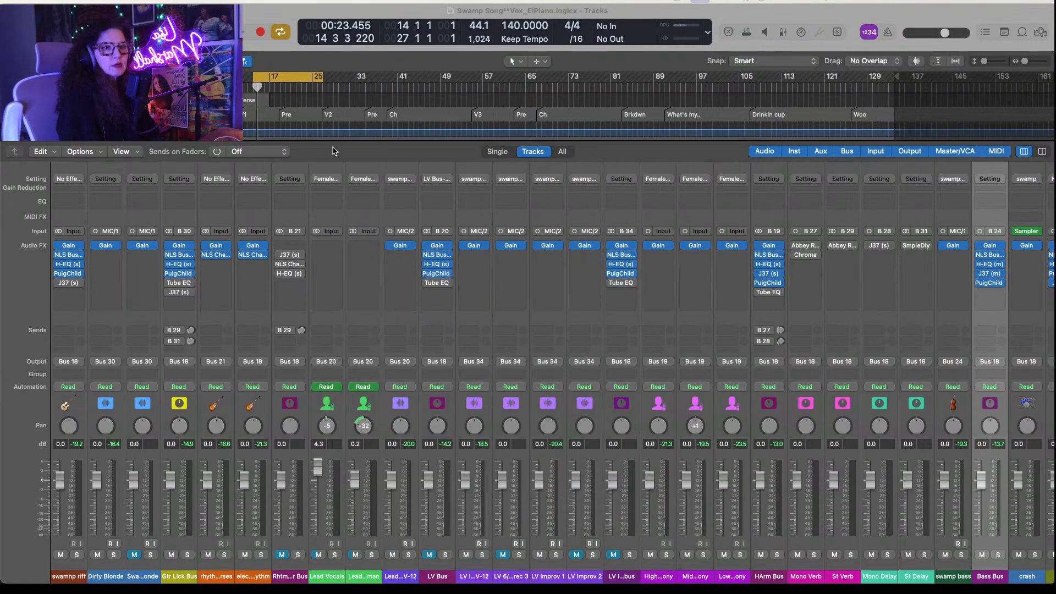
click(77, 555)
key(space)
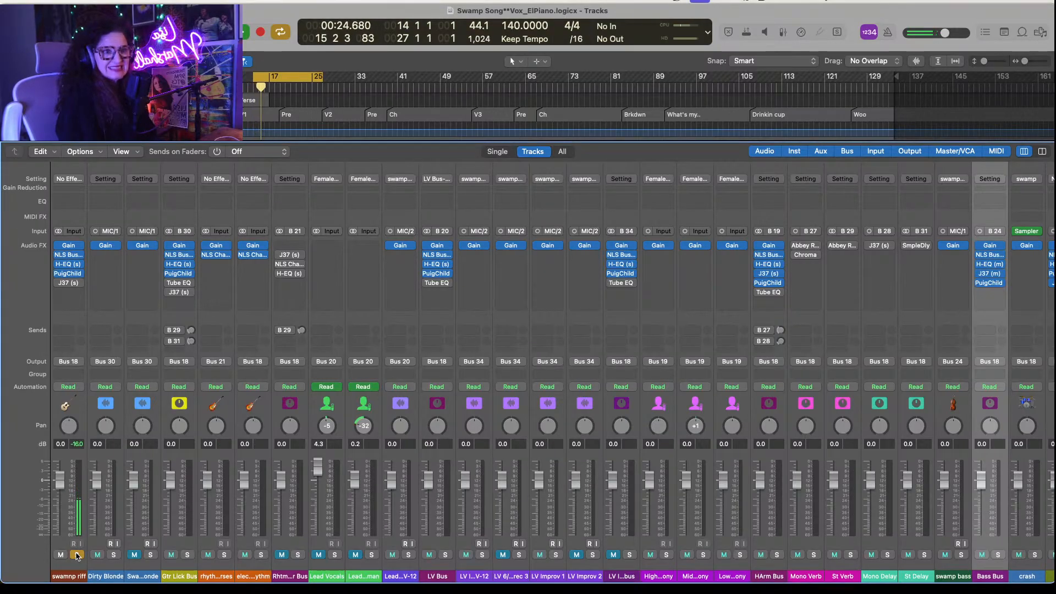
Step: Lower the trim of the NLS Buss on the swamnp riff channel to about -2.7 and close the plug-in
click(70, 257)
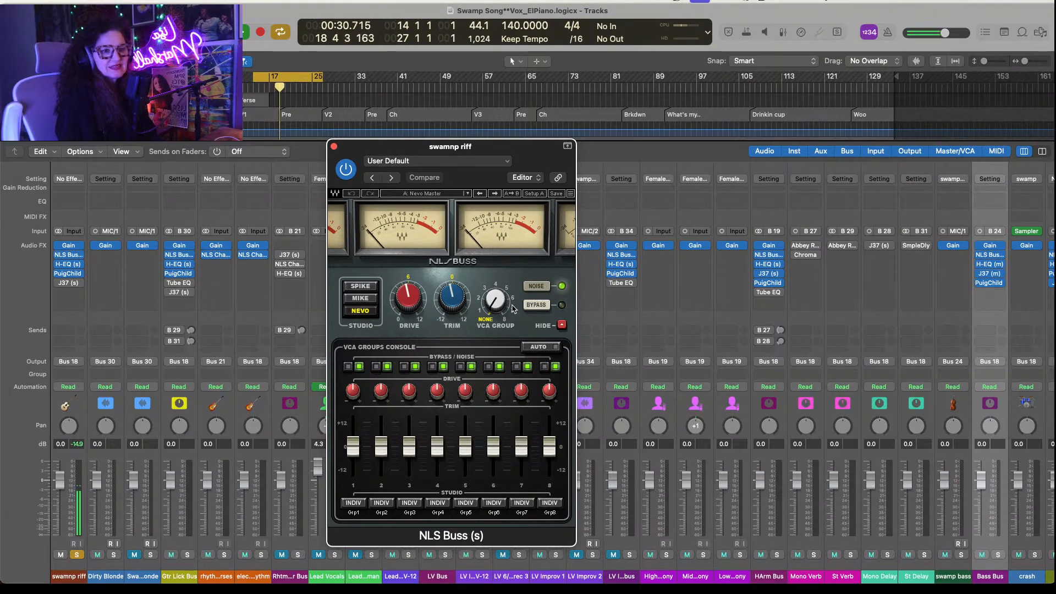
mouse_move(451, 293)
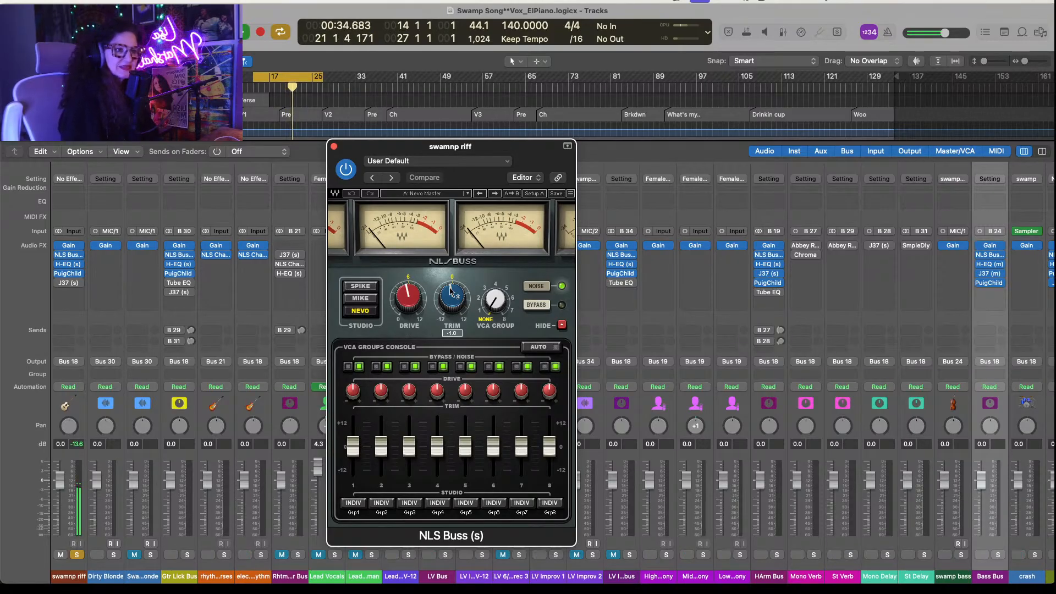
drag(451, 292, 442, 314)
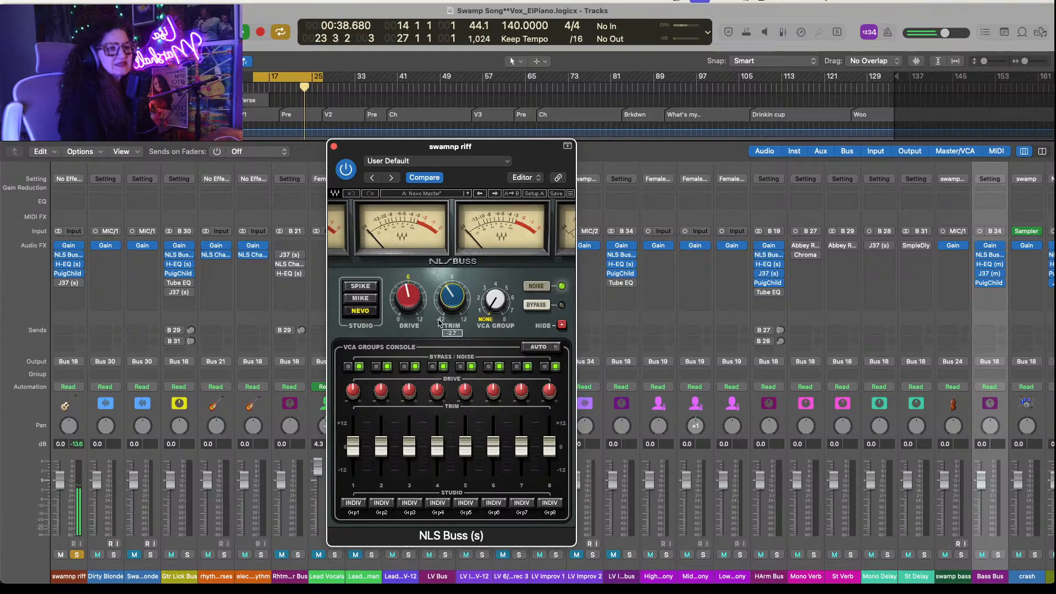
click(334, 147)
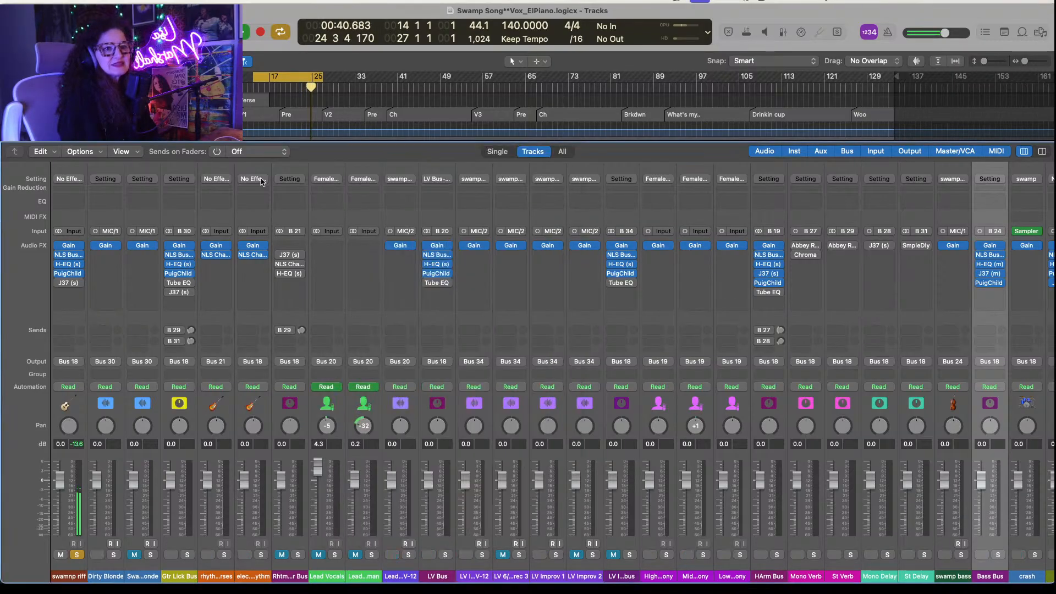
Step: In the swamnp riff channel's H-EQ, set the HMF band to 3500 Hz with a gain of about -4.75 dB
click(68, 264)
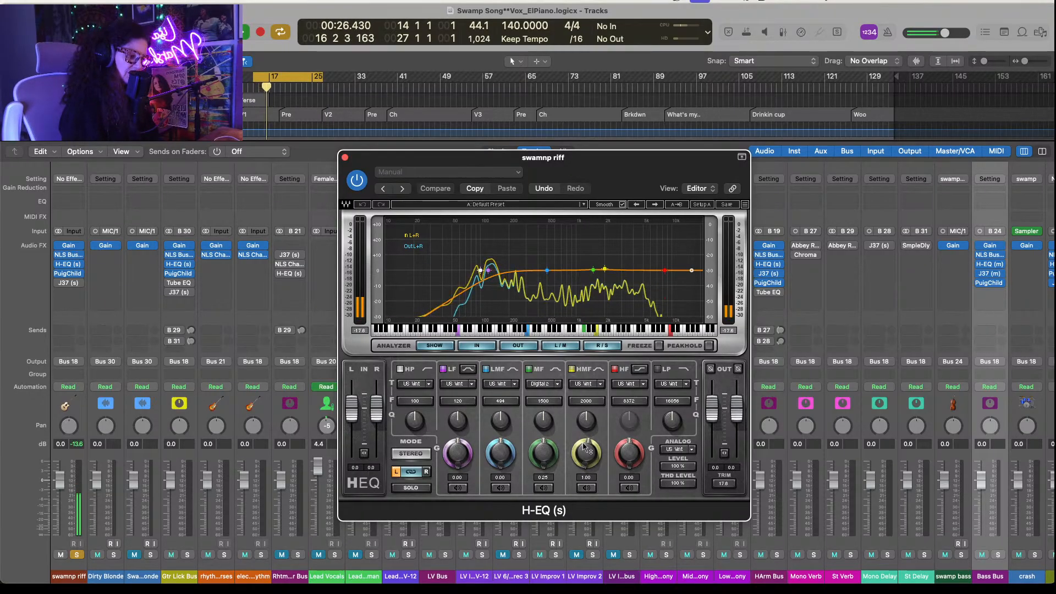
double_click(587, 400)
text(3500)
key(Return)
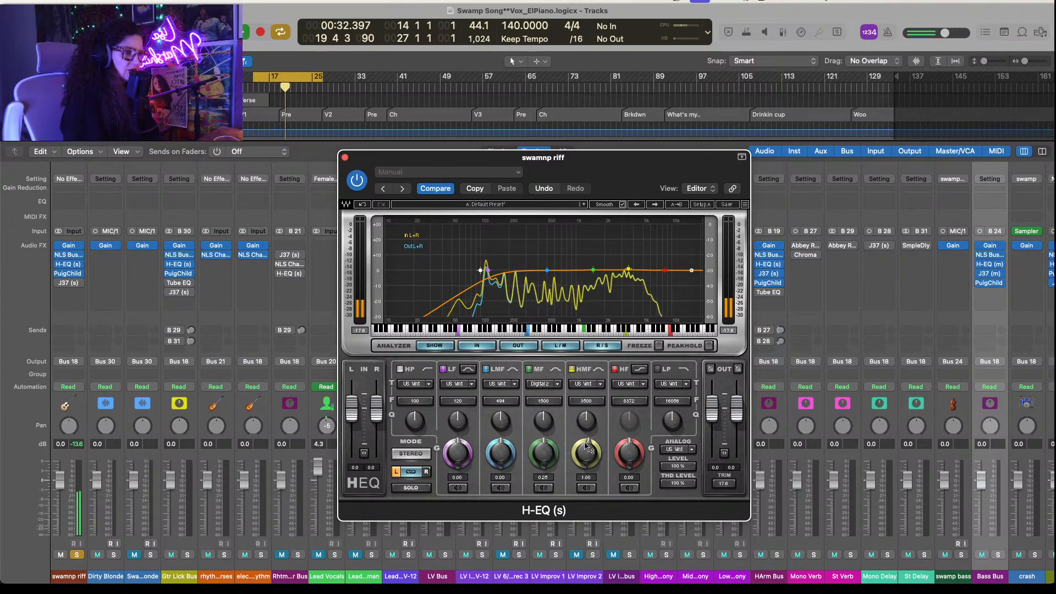
drag(586, 448, 562, 504)
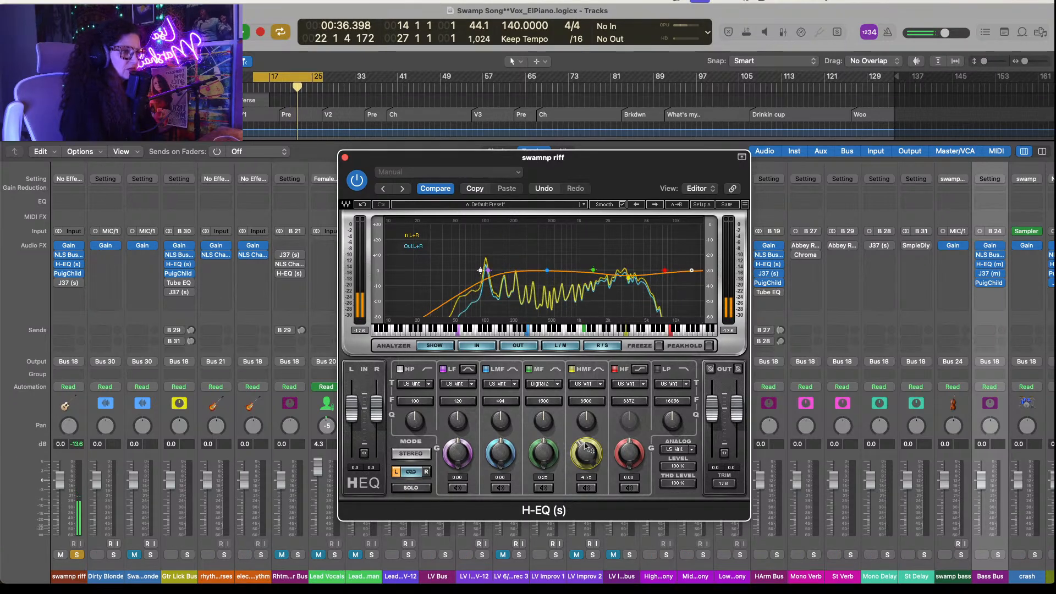
Step: Enable the H-EQ's low-pass filter on the swamnp riff channel and set its high-pass frequency to 80 Hz
click(659, 369)
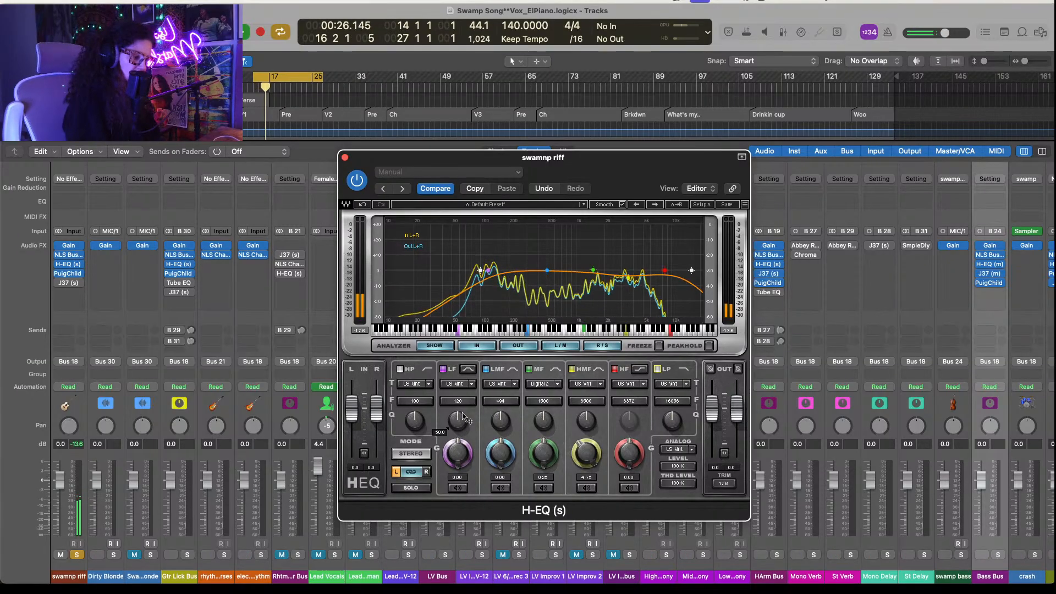
click(414, 401)
text(80)
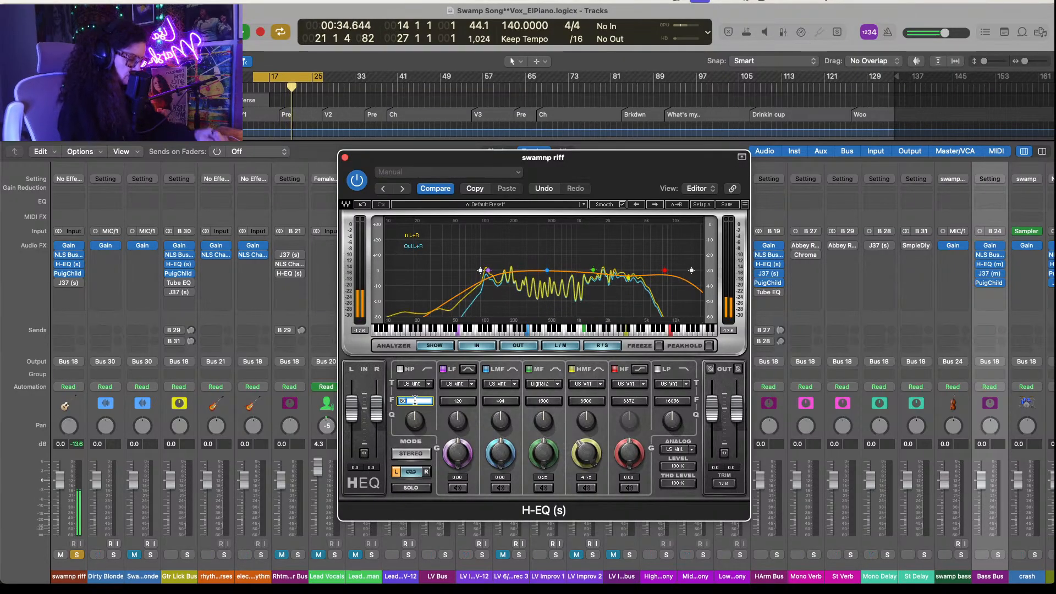
key(Return)
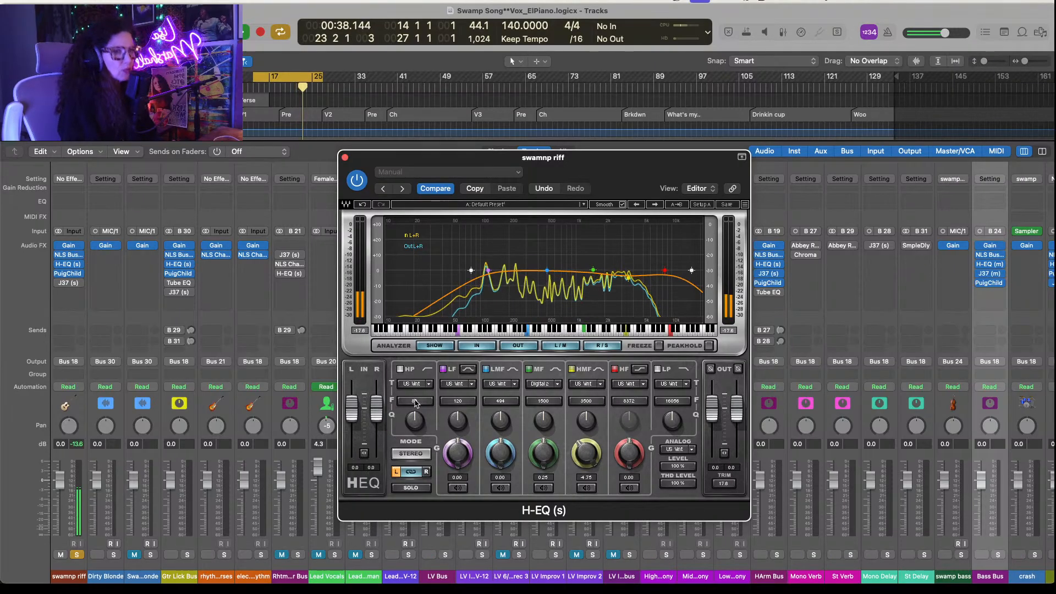
Step: On the swamnp riff channel's J37, set the tape speed to 7.5 and lower the input level to about -2.4 dB
click(68, 283)
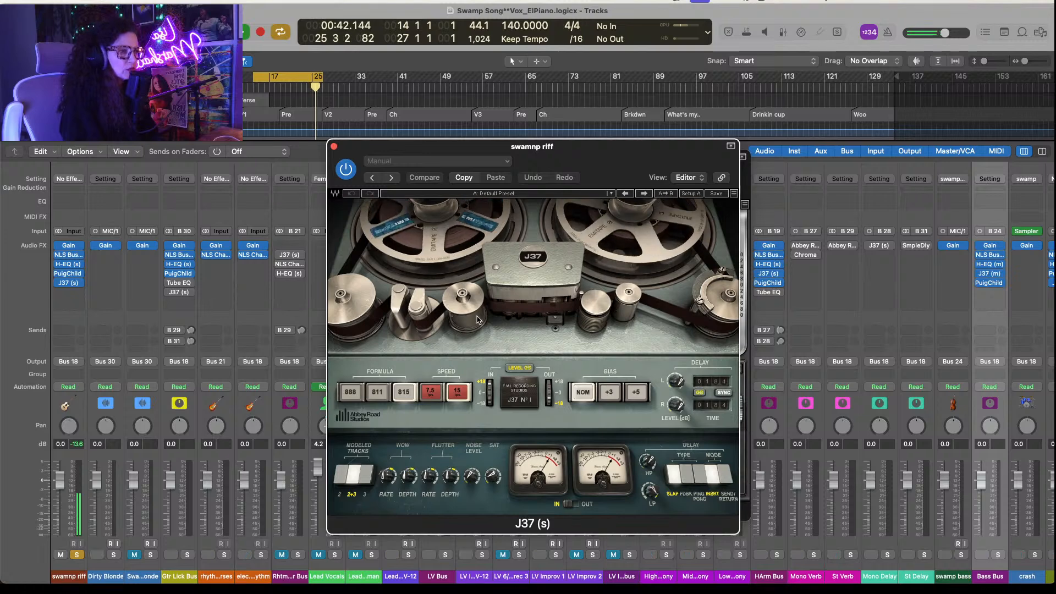
drag(490, 396, 490, 388)
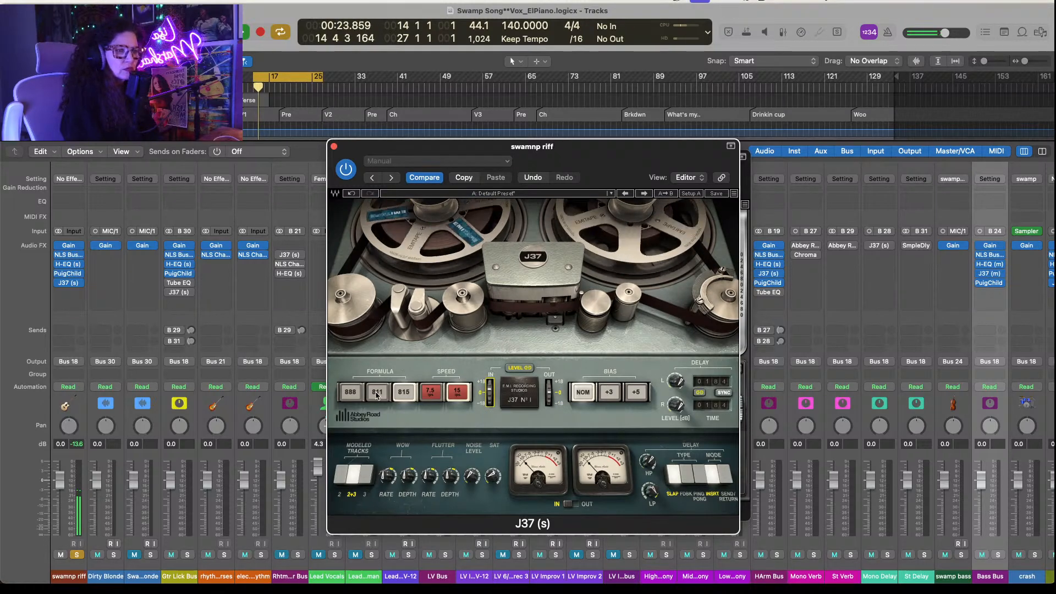
click(430, 394)
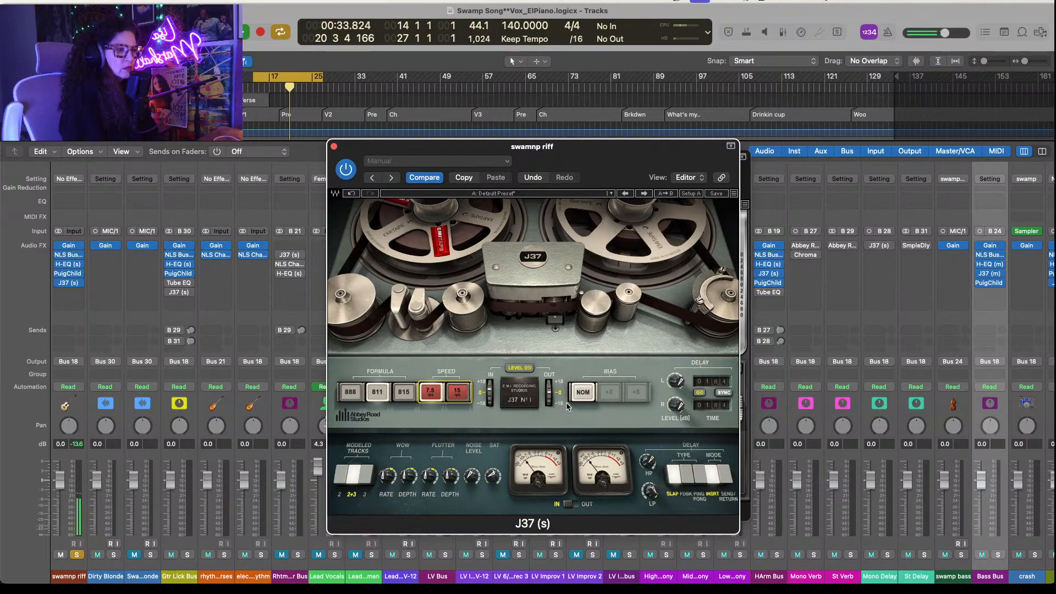
mouse_move(491, 399)
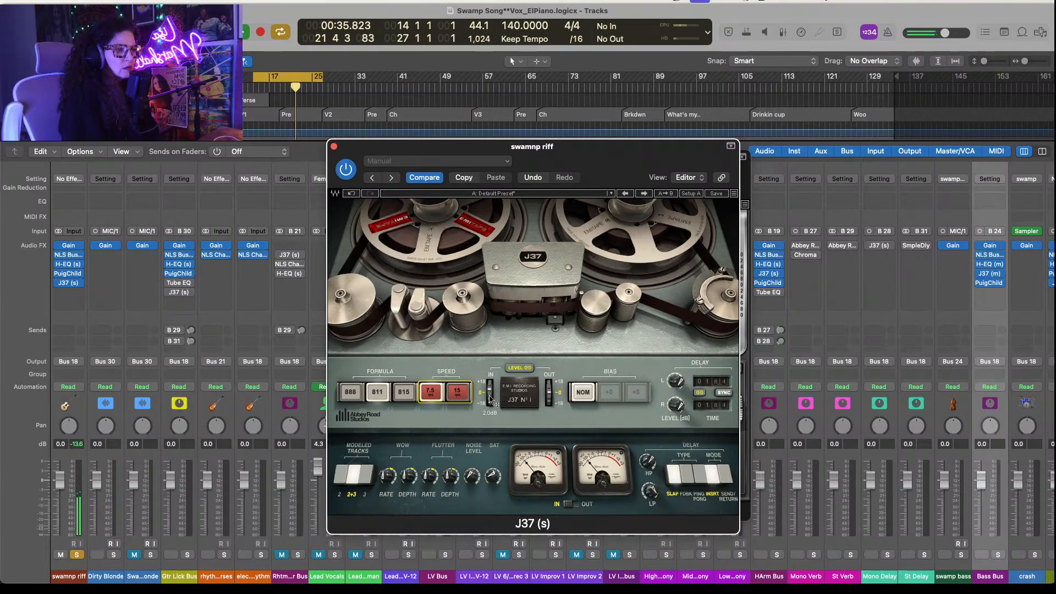
mouse_move(491, 400)
mouse_down()
mouse_move(491, 373)
mouse_move(497, 418)
mouse_up()
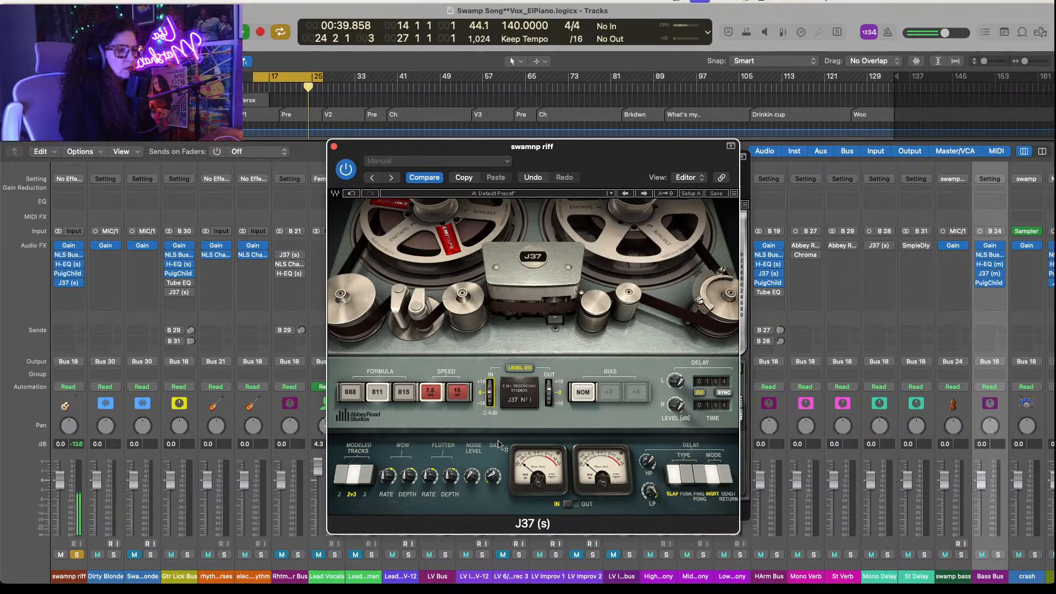
drag(498, 444, 484, 452)
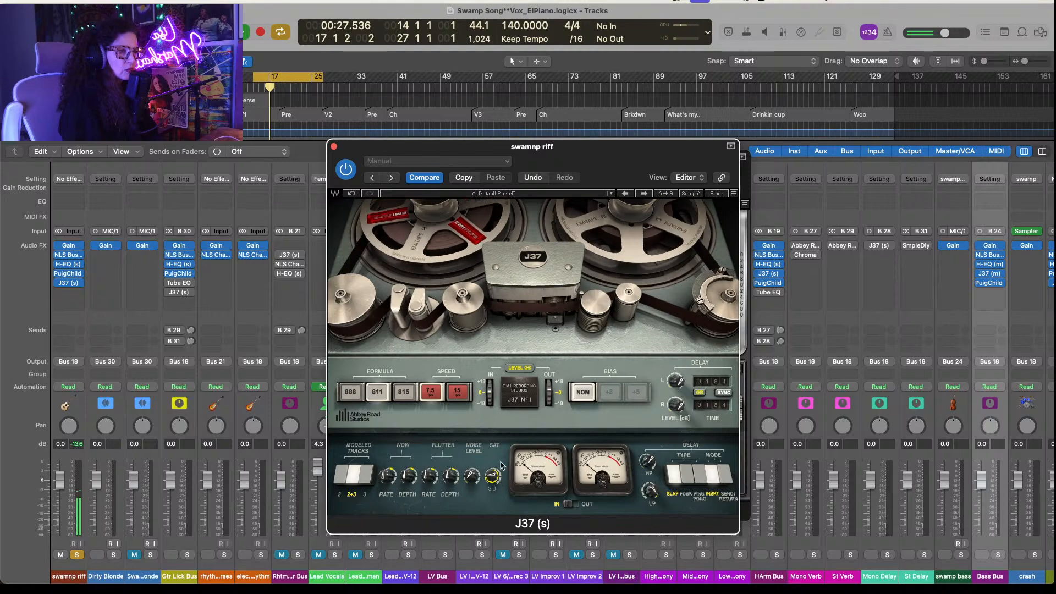
Step: Adjust the J37's output level on the swamnp riff channel while it plays in solo, and close the plug-in
mouse_move(552, 394)
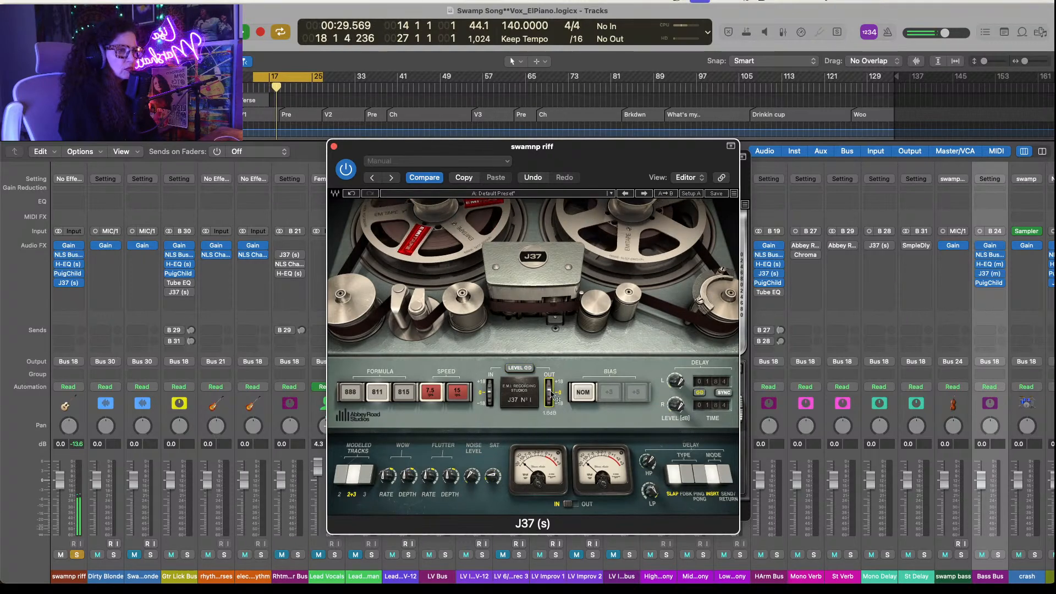
drag(551, 394, 553, 415)
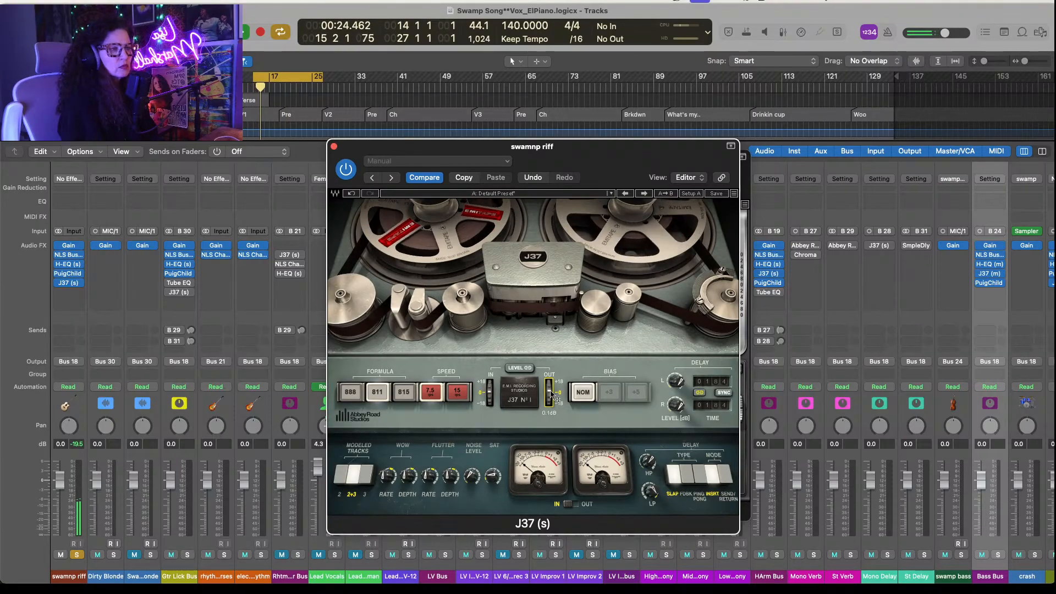
mouse_move(551, 394)
mouse_down()
mouse_move(553, 384)
mouse_move(553, 395)
mouse_up()
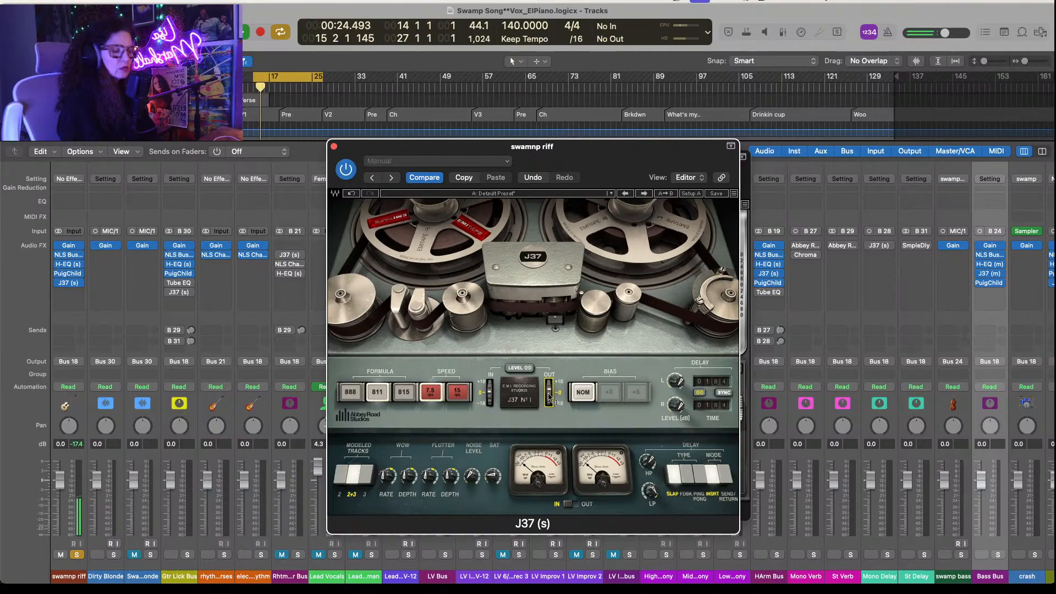
drag(549, 396, 551, 397)
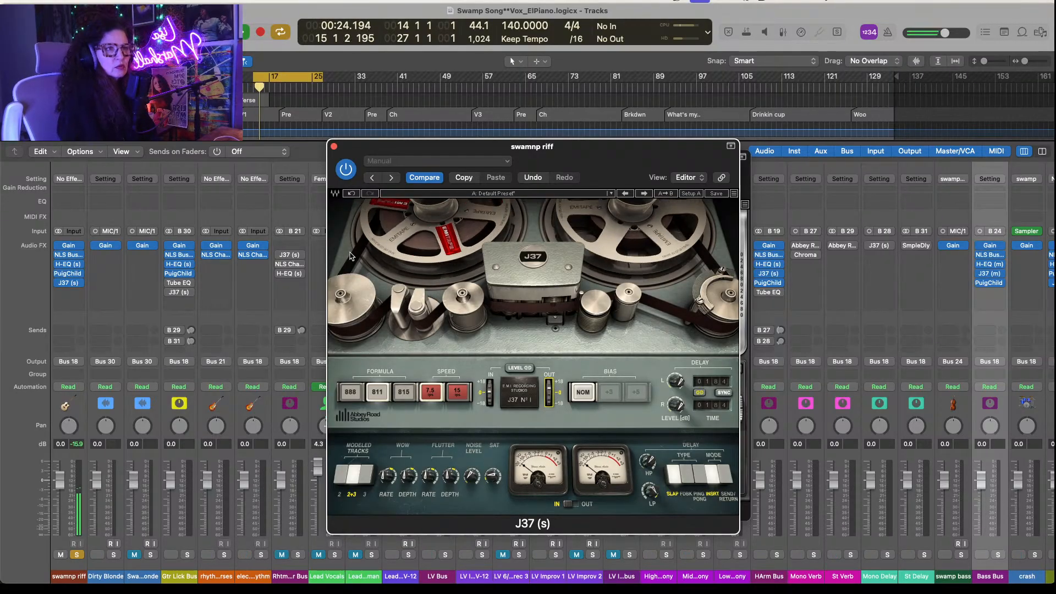
click(334, 146)
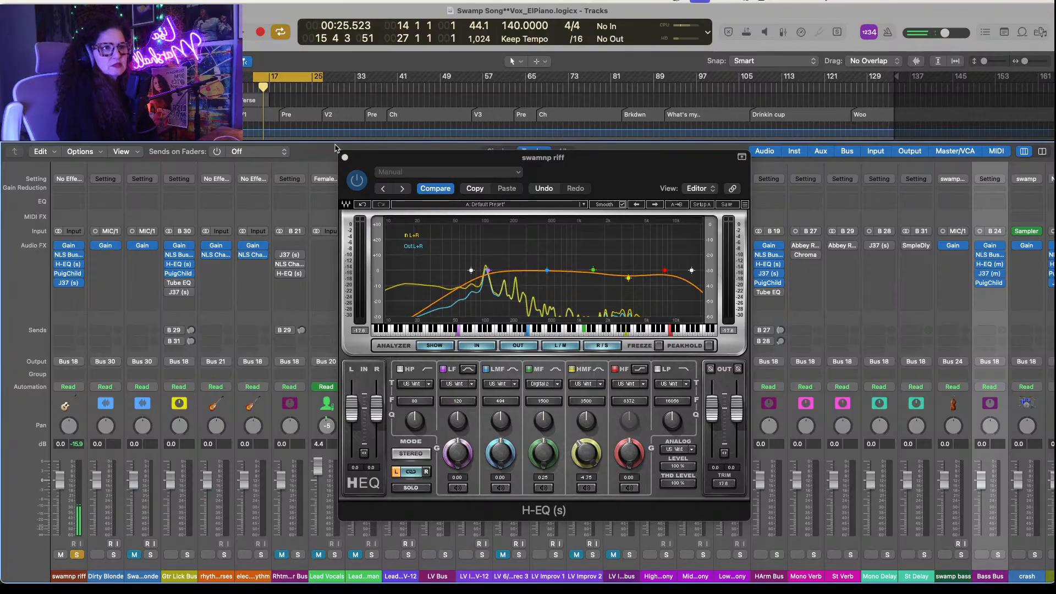
Step: Copy the Tube EQ from the Gtr Lick Bus to the swamnp riff channel below the J37 and unsolo the channel
click(344, 158)
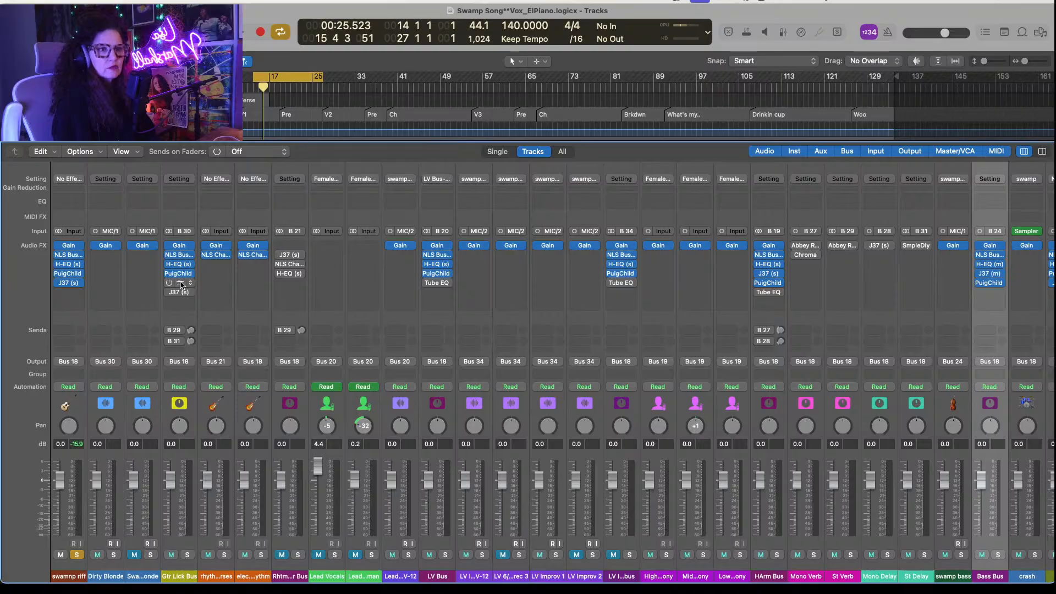
drag(179, 282, 70, 293)
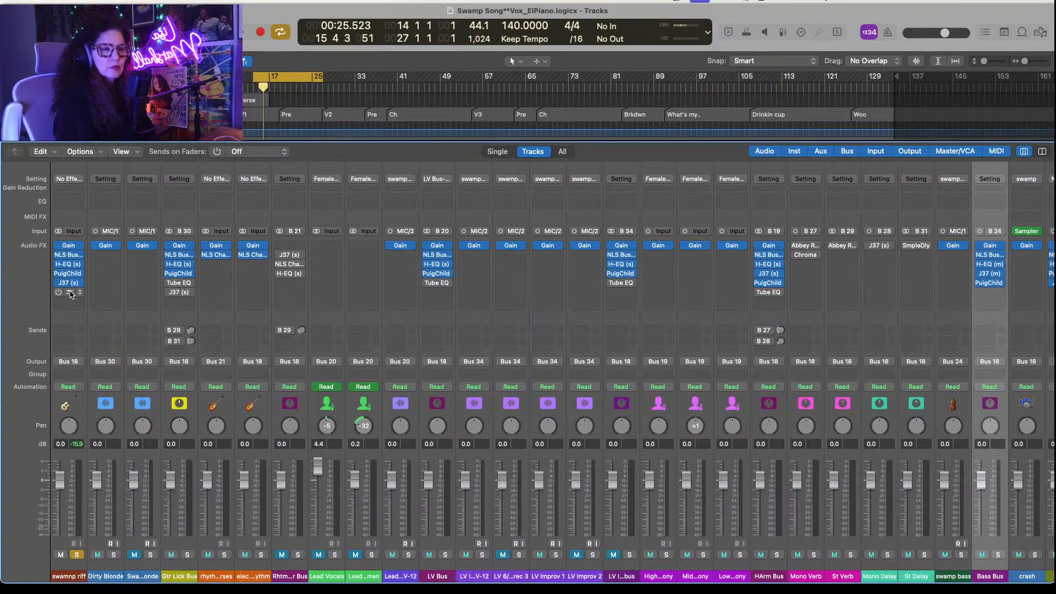
click(77, 555)
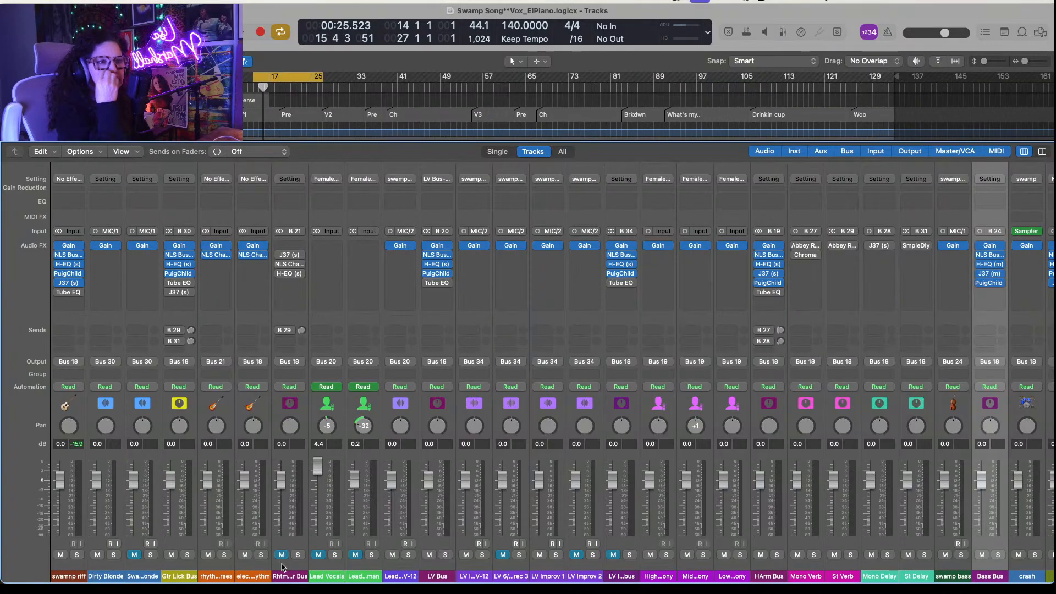
Step: Route the output of the rhythm guitar verses channel to Bus 18, the Mix Bus
click(224, 364)
mouse_move(253, 429)
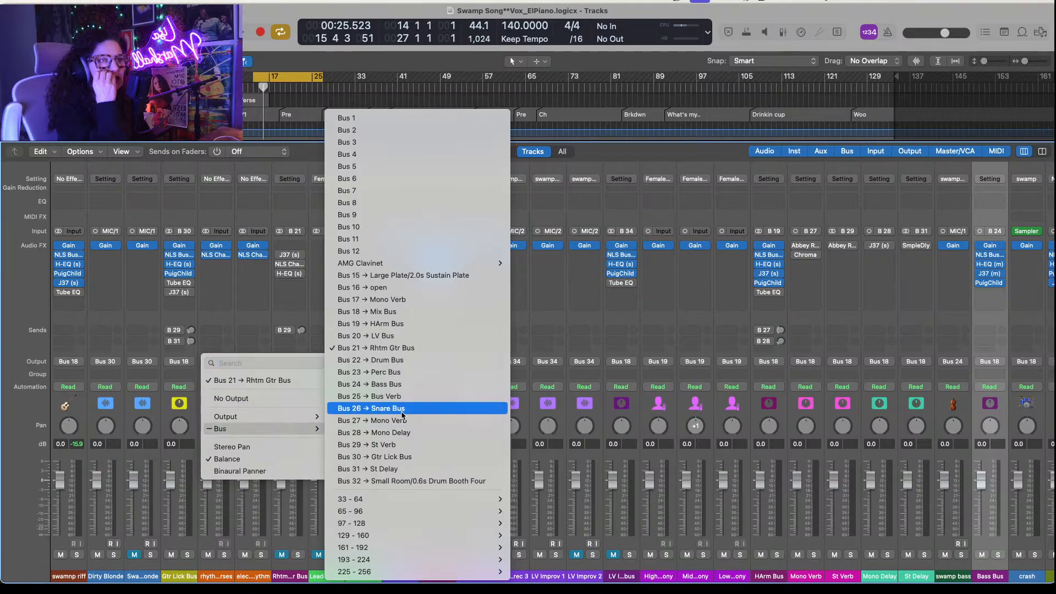
click(409, 315)
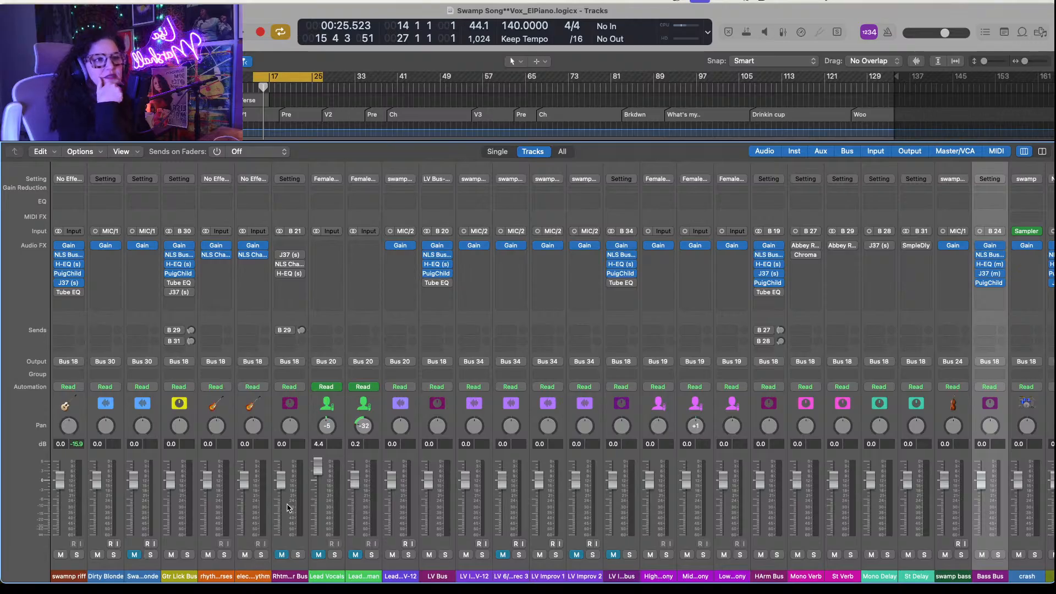
Step: Play the electric rhythm channel in solo and add the rhythm guitar verses channel to the solo
click(261, 554)
key(space)
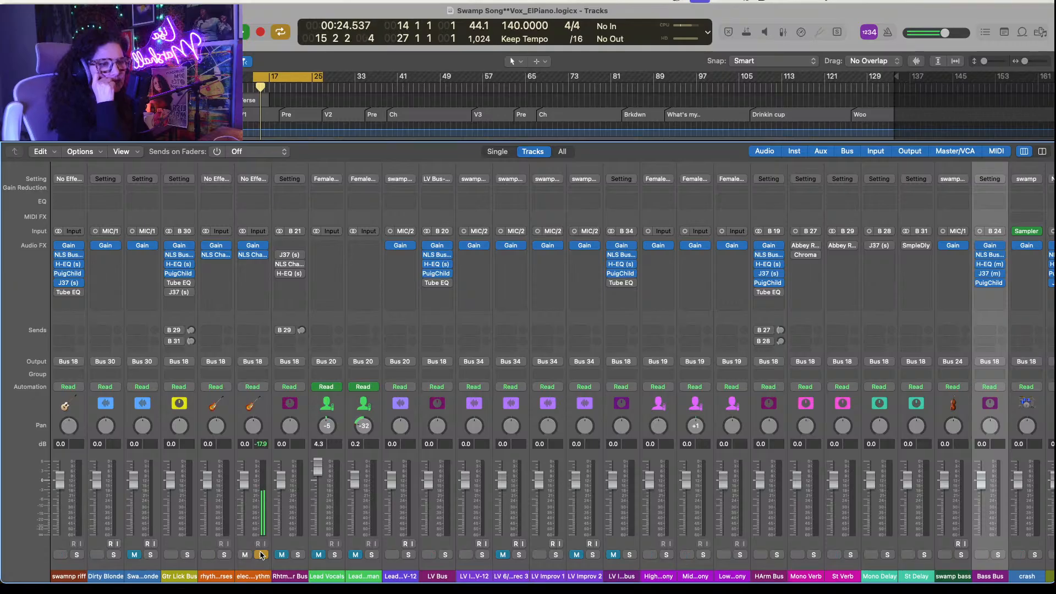
click(225, 555)
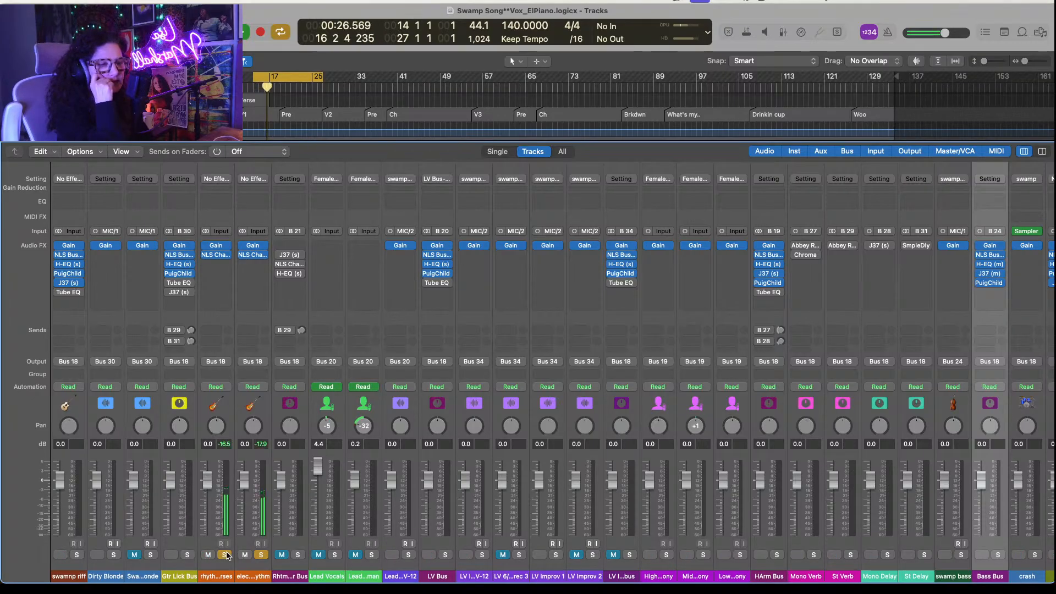
Step: Compare the rhythm verses guitar with and without the electric rhythm in solo, stop playback, and unsolo both channels
click(261, 554)
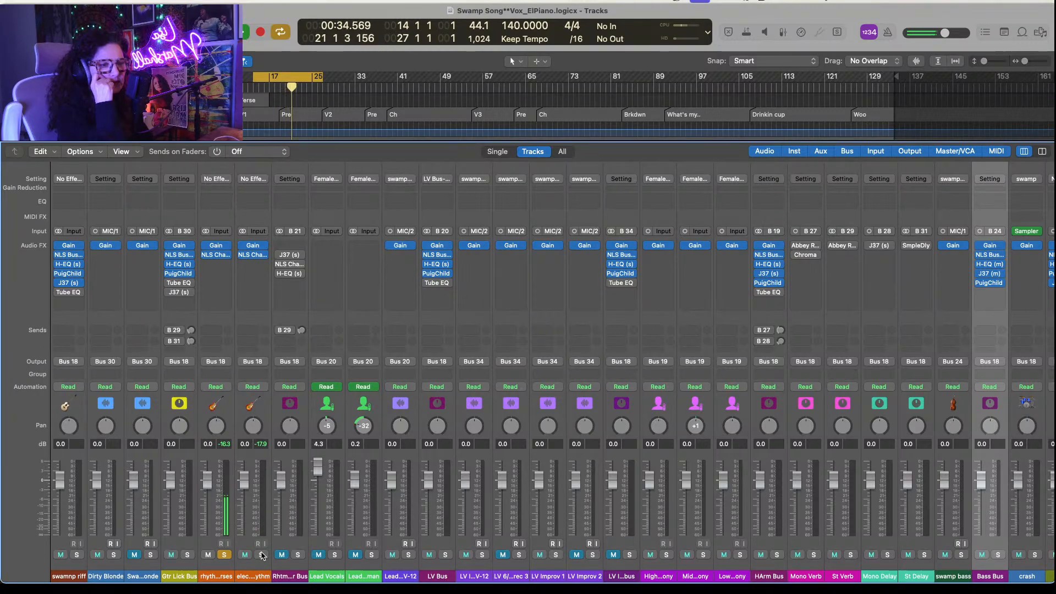
click(262, 554)
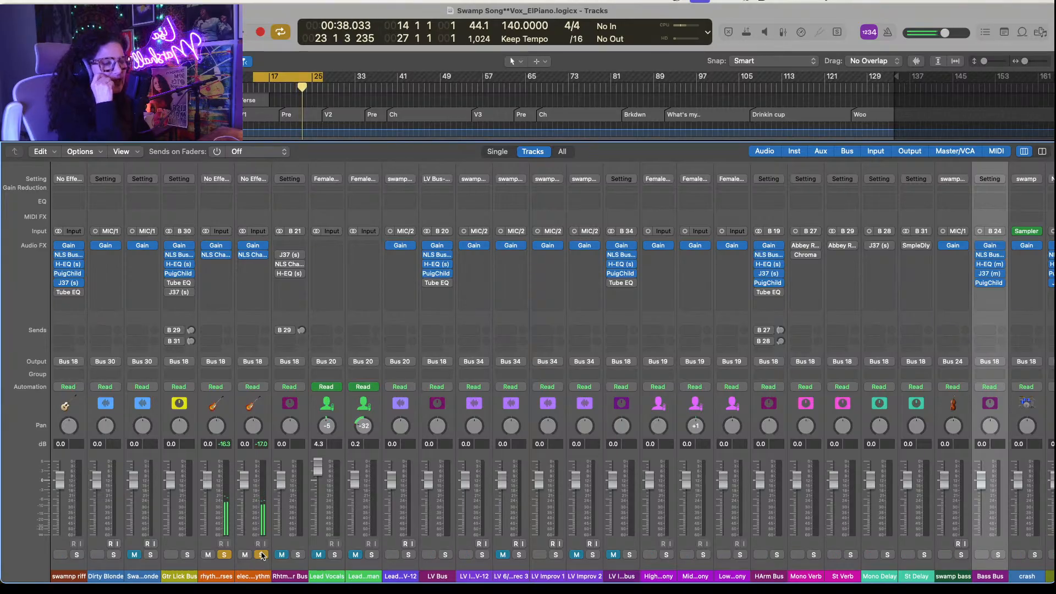
click(261, 554)
click(224, 554)
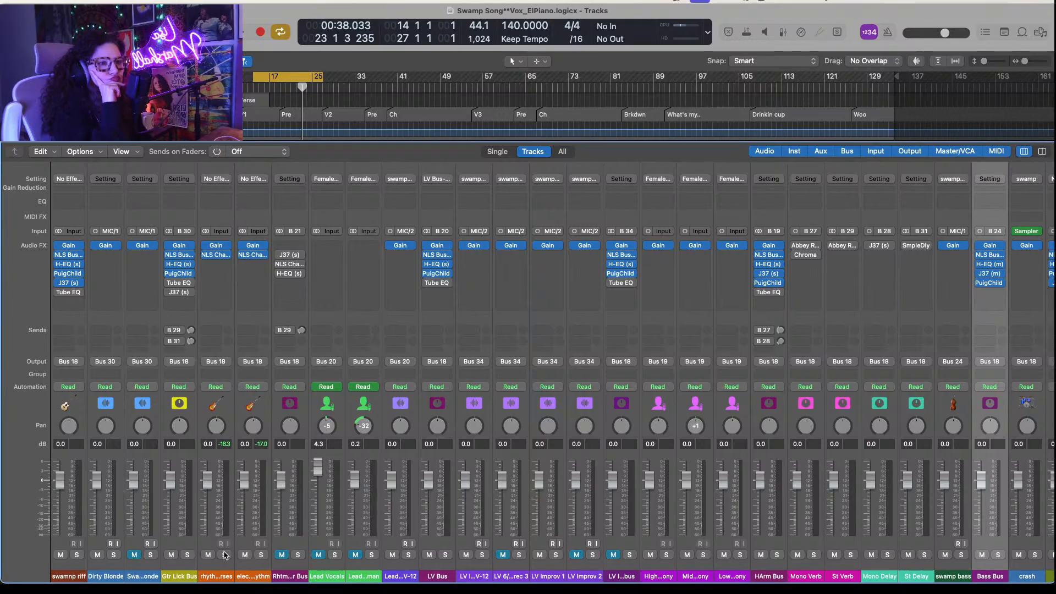
Step: Select the rhythm verses channel, turn off cycle mode, and examine the two rhythm guitar tracks in the arrangement before returning to the mixer
click(217, 501)
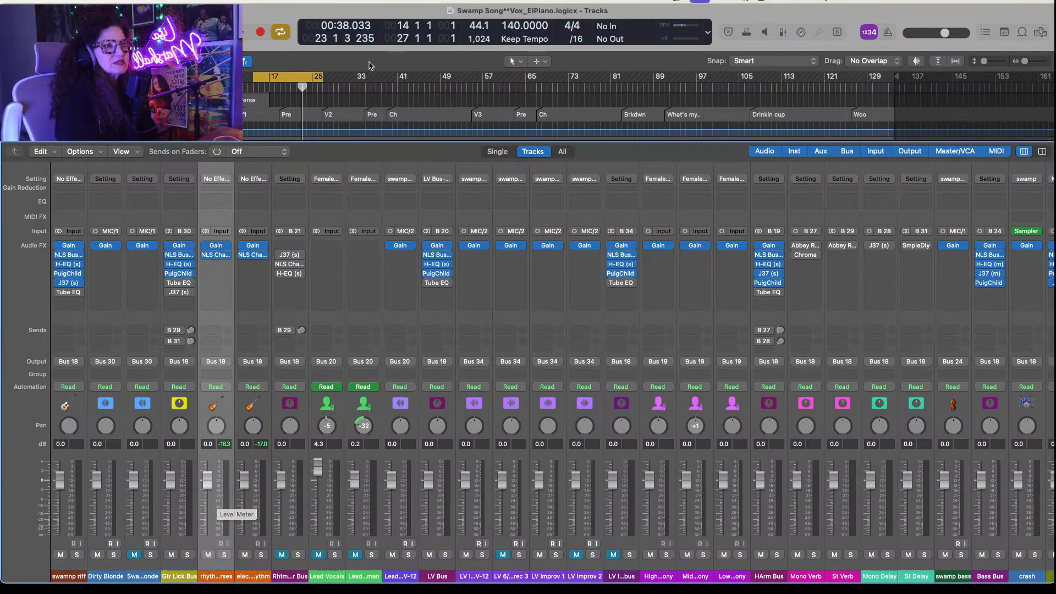
key(c)
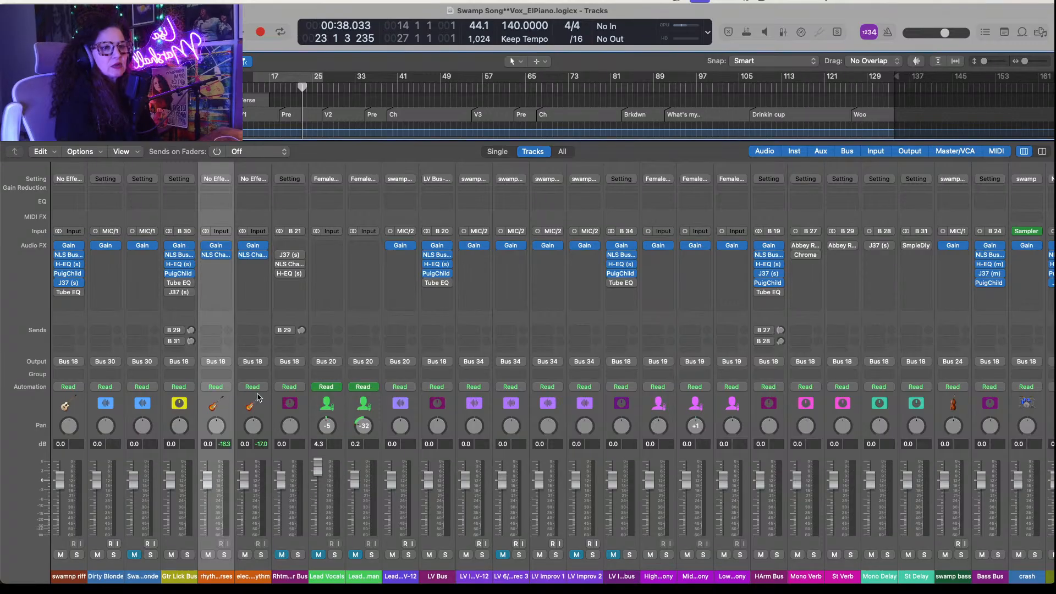
key(x)
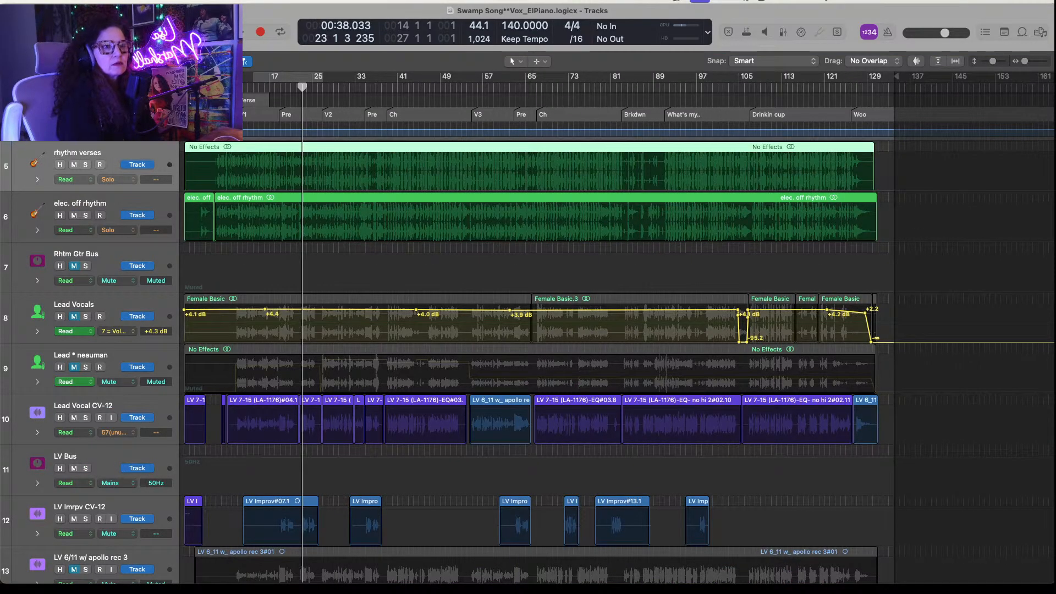
key(x)
key(x)
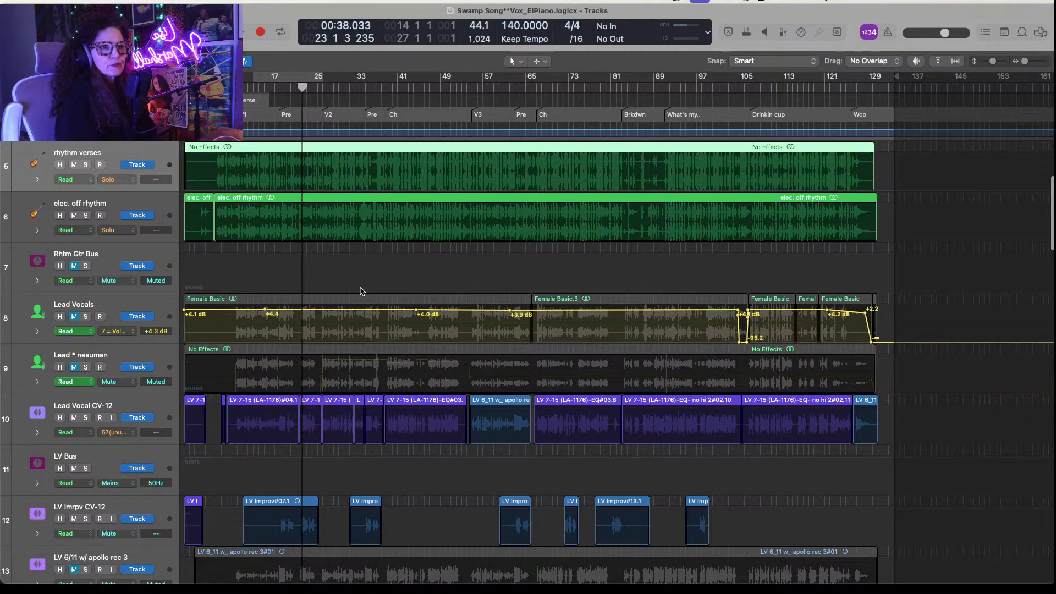
scroll(360, 291, up, 1)
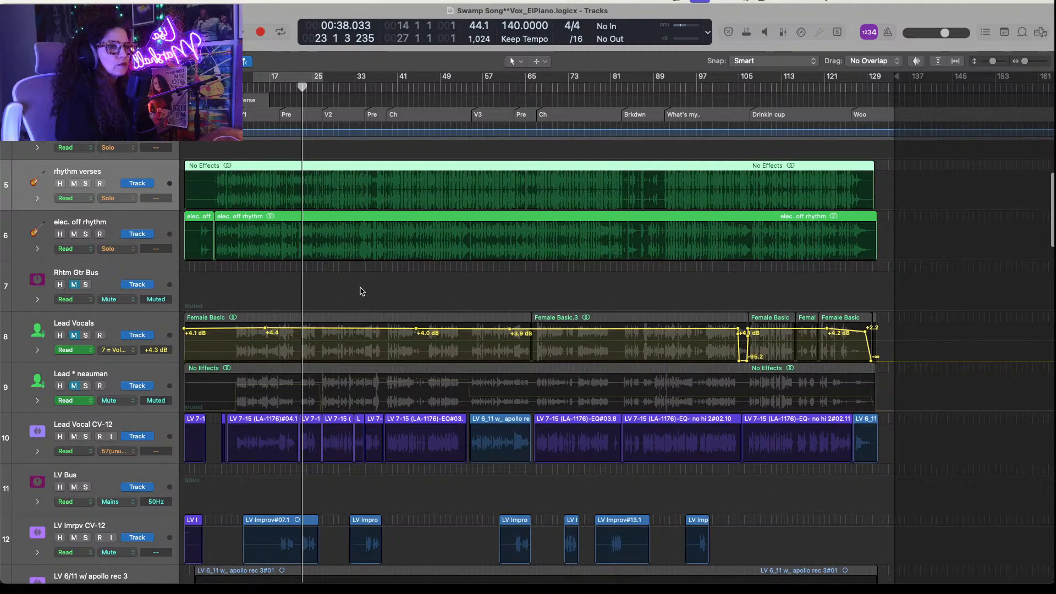
scroll(360, 292, up, 1)
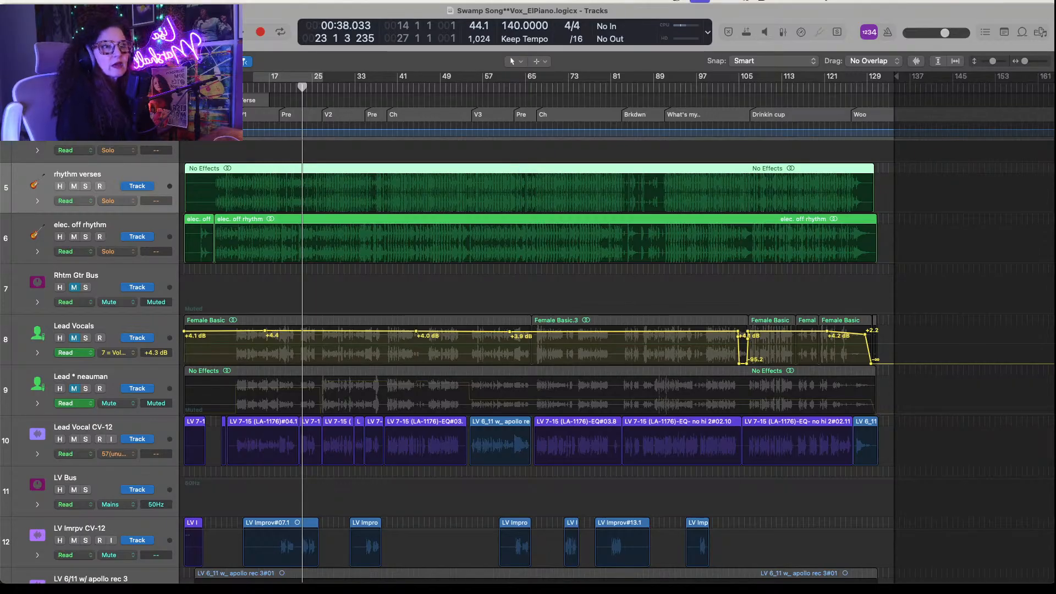
key(x)
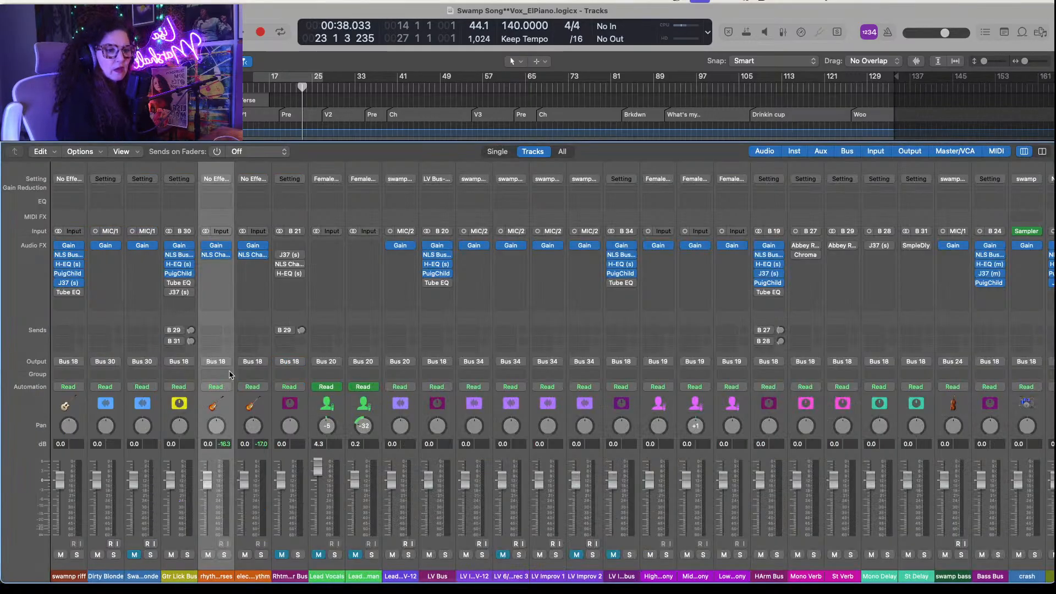
Step: Route the outputs of the rhythm verses and electric rhythm guitar channels together to Bus 21
shift+click(258, 509)
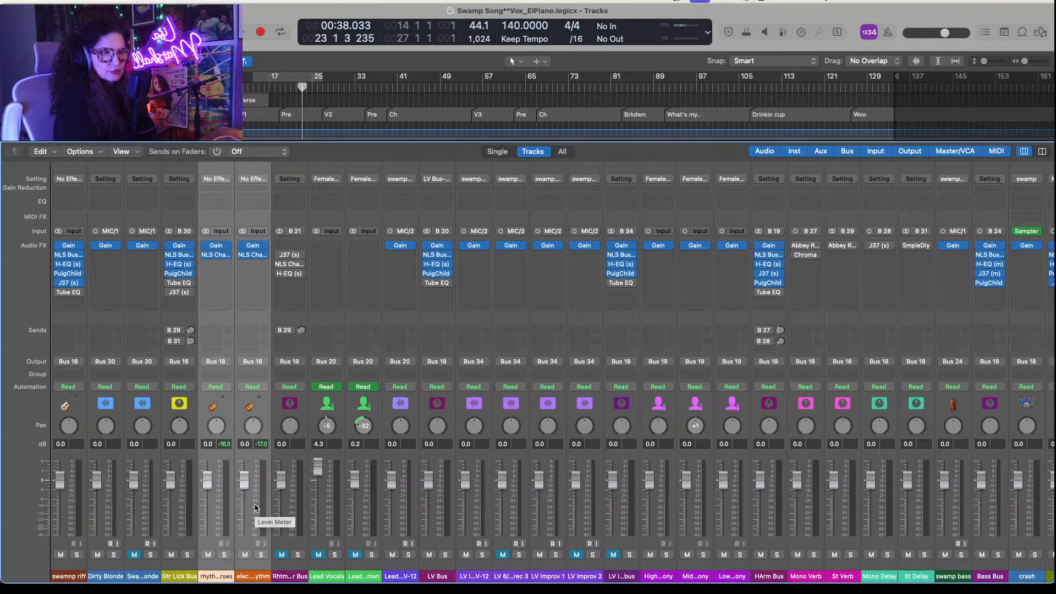
click(256, 362)
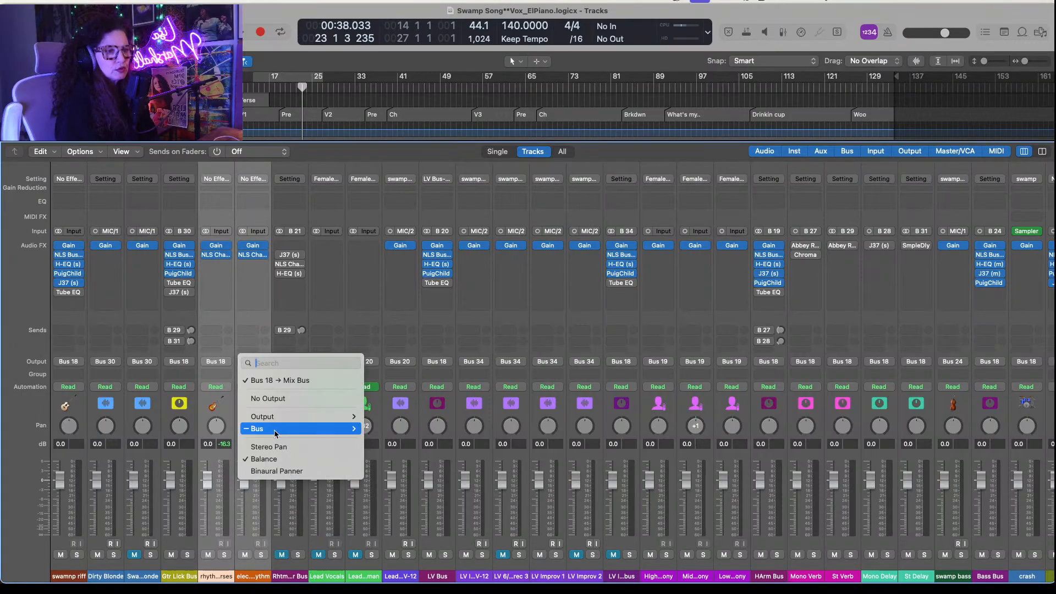
mouse_move(278, 429)
click(422, 348)
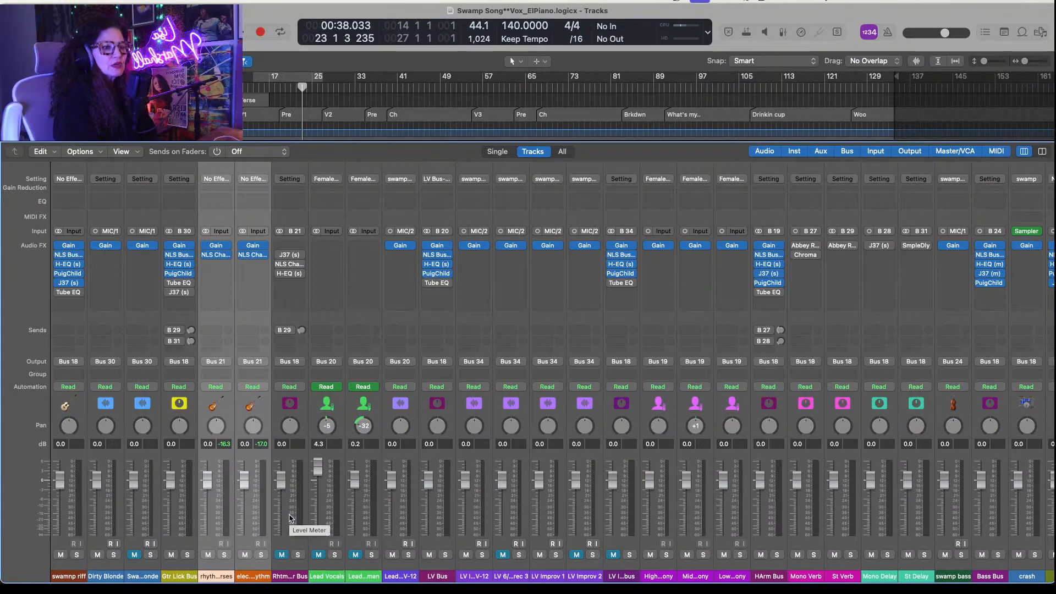
Step: Unmute the Rhtm Gtr Bus and remove the NLS Channel plug-in from both rhythm guitar channels
click(282, 554)
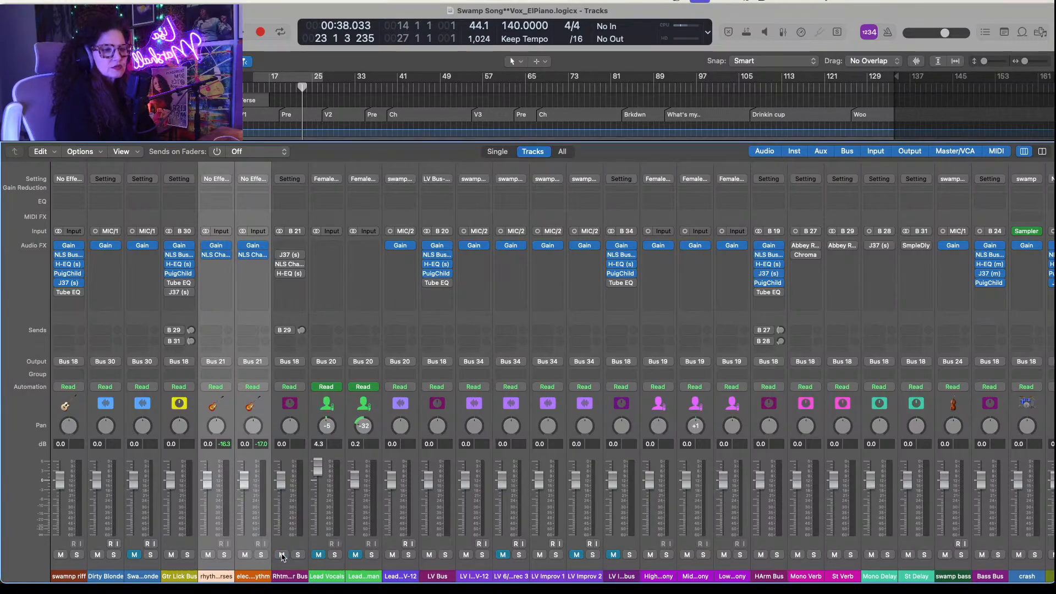
click(226, 257)
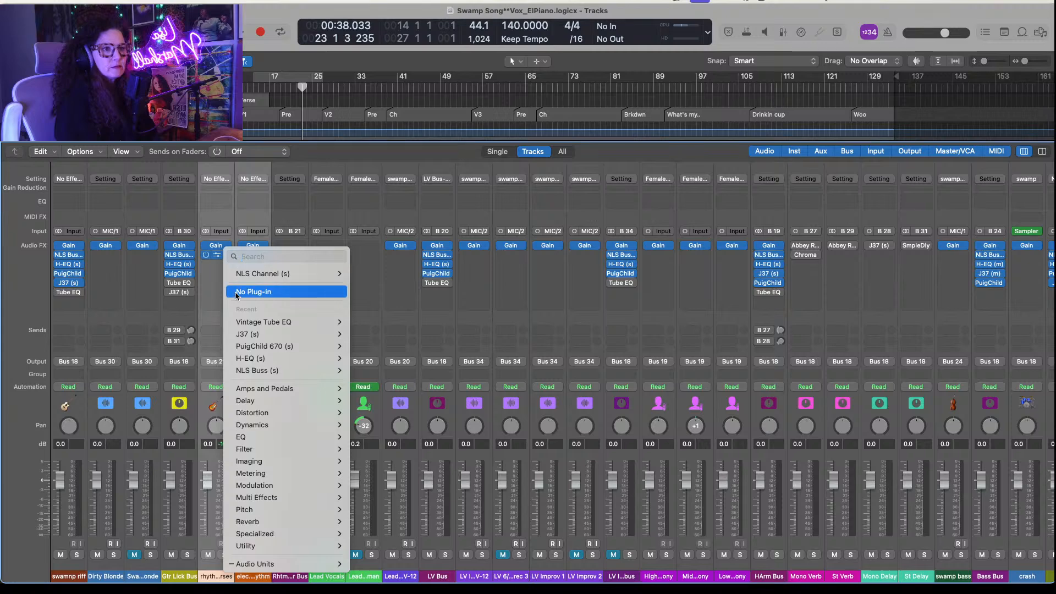
click(258, 292)
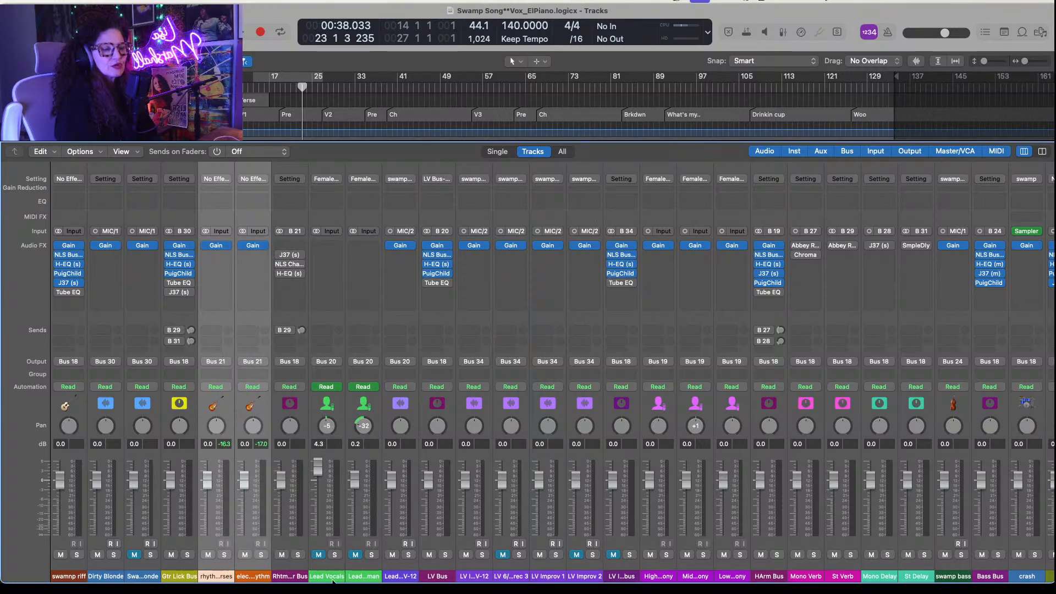
Step: Insert a stereo Gain plug-in at the start of the Rhtm Gtr Bus effects chain and move its window clear of the bus
click(295, 520)
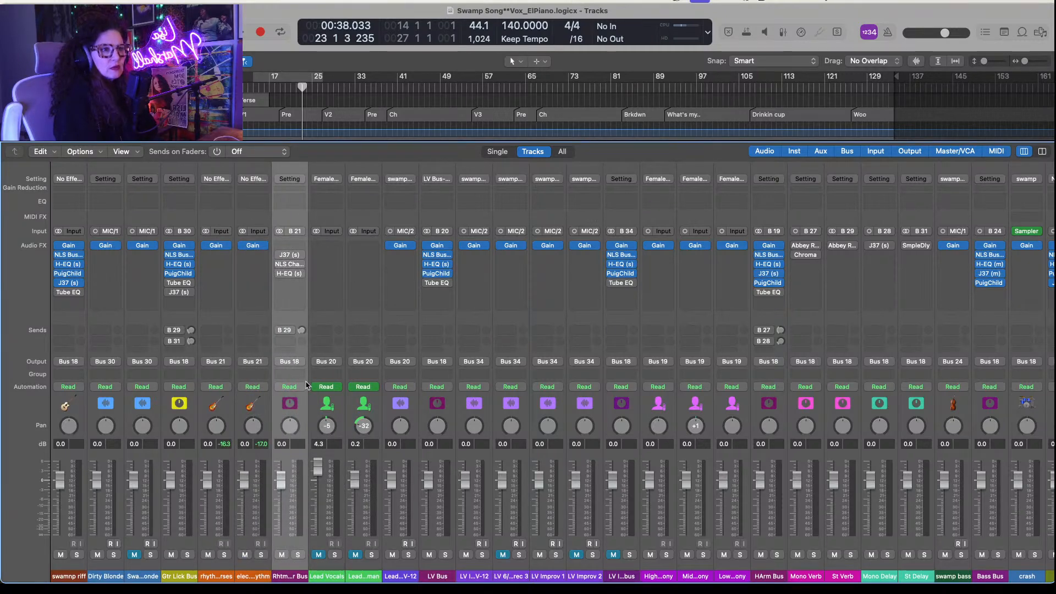
click(301, 246)
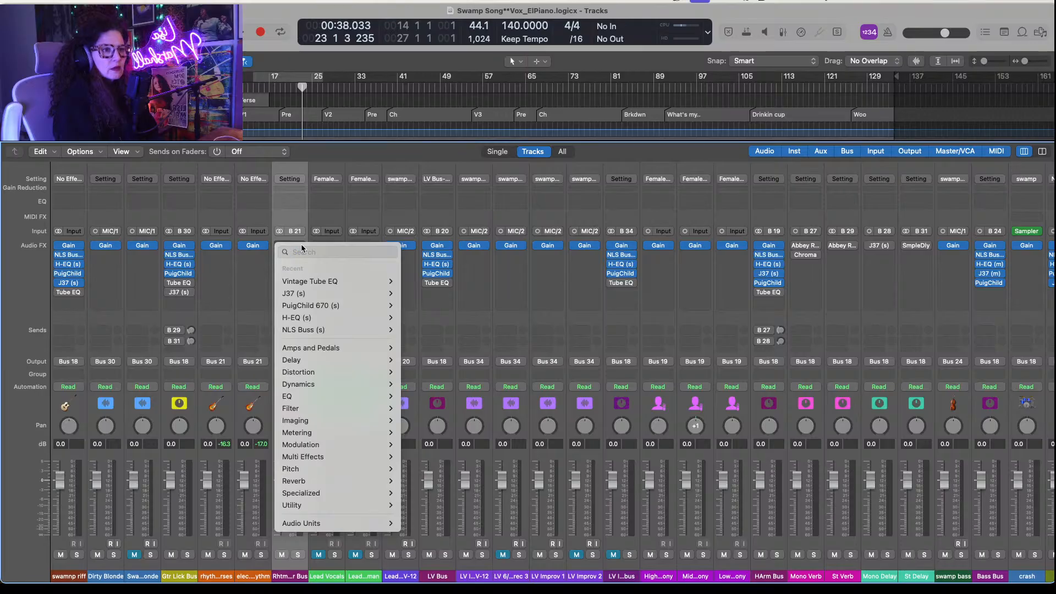
mouse_move(371, 527)
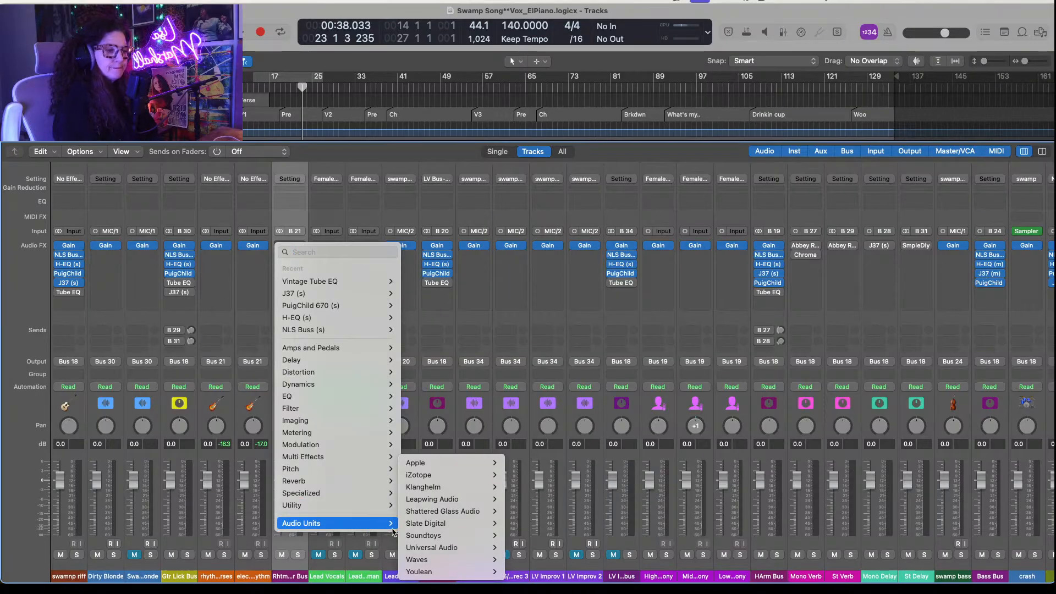
mouse_move(443, 560)
mouse_move(542, 536)
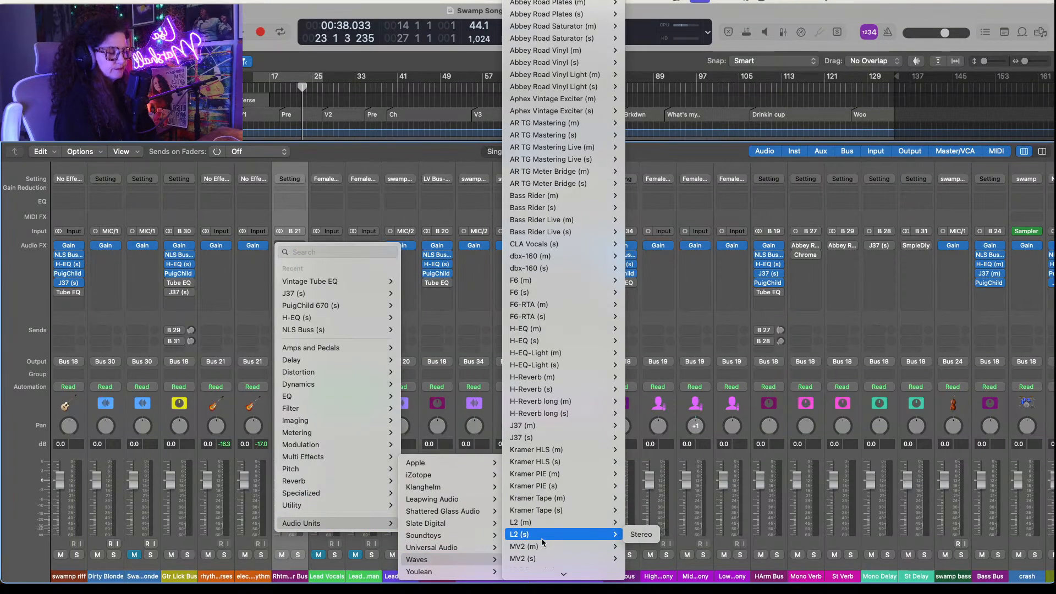
scroll(542, 542, down, 10)
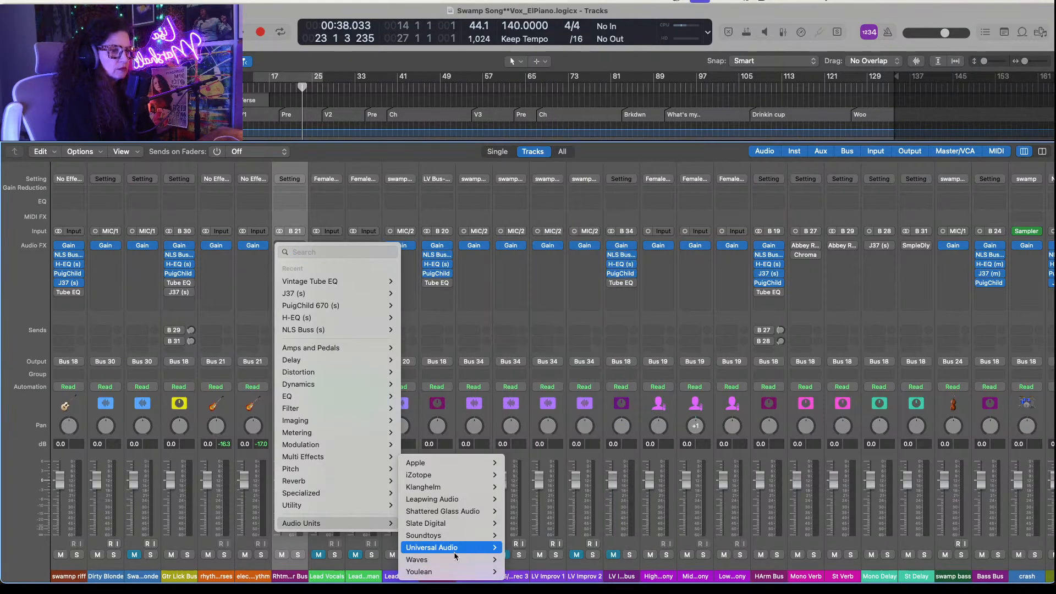
mouse_move(347, 503)
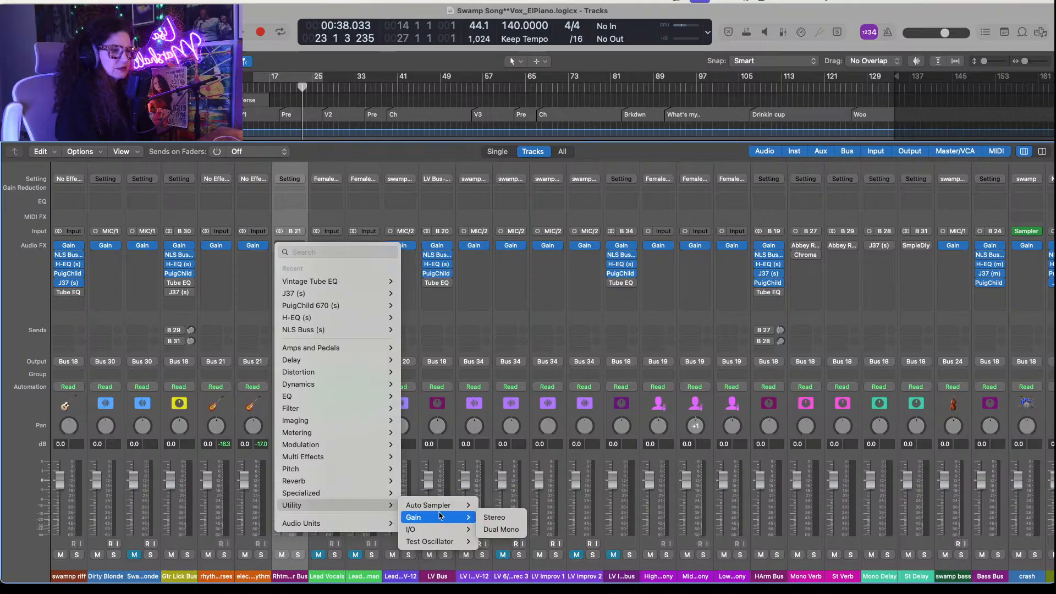
click(506, 518)
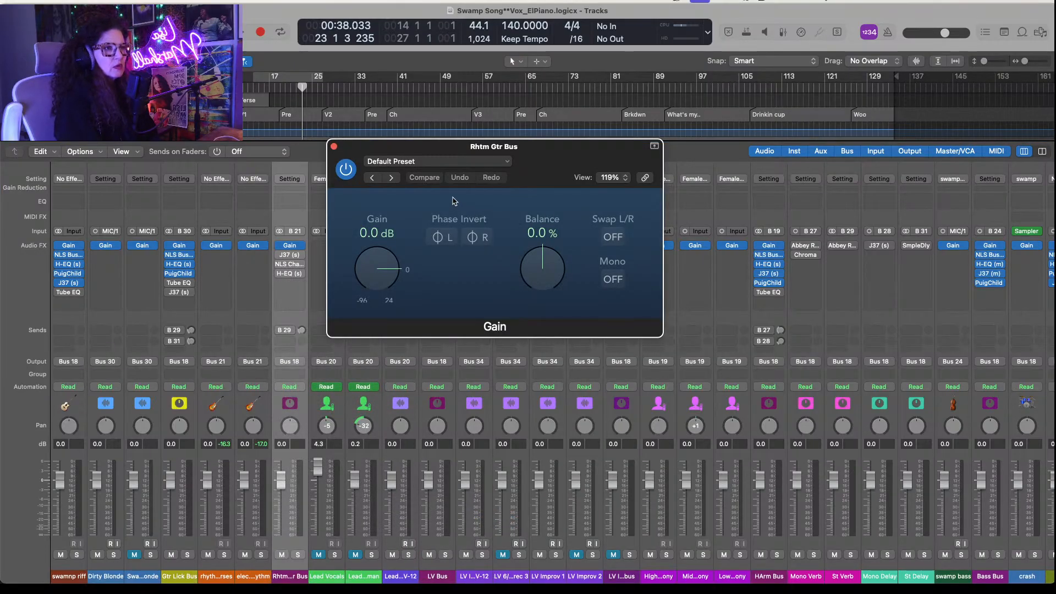
drag(557, 152, 619, 153)
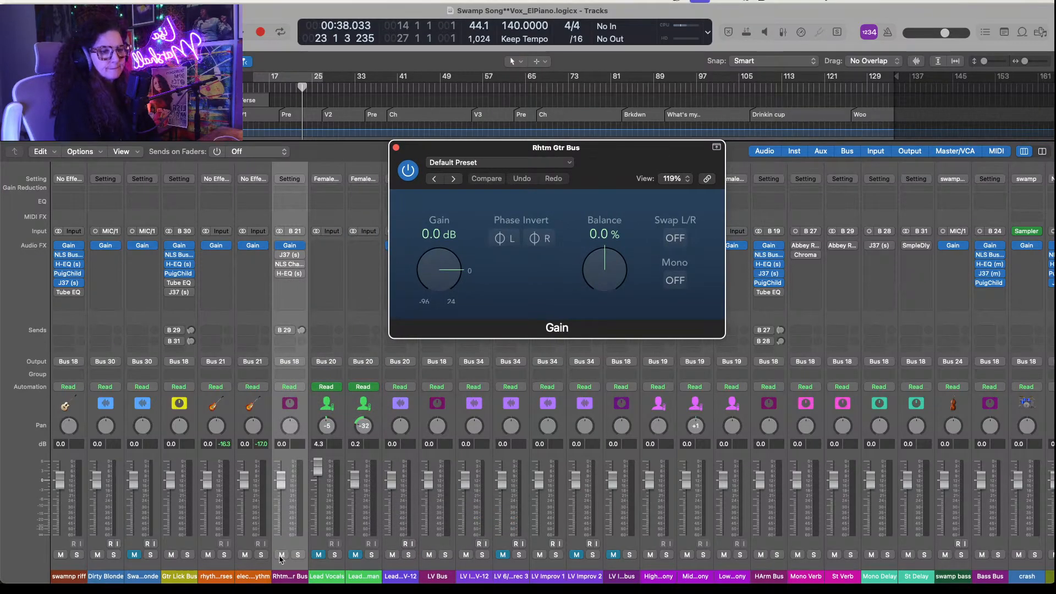
Step: Solo the Rhtm Gtr Bus and set its Gain plug-in to -3.1 dB during playback, then stop
click(298, 555)
key(space)
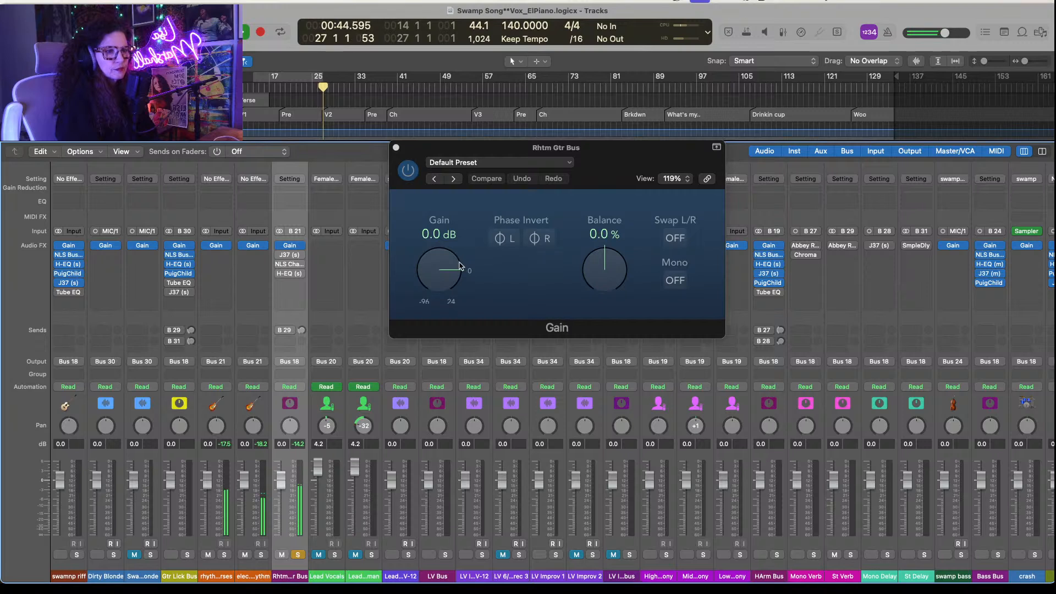
drag(461, 273, 463, 273)
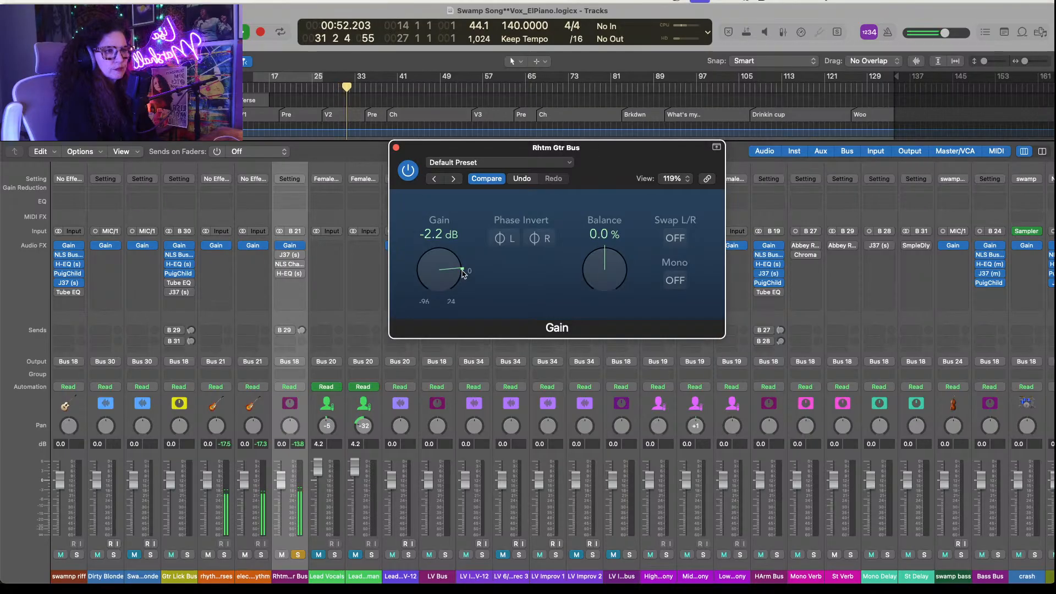
drag(462, 273, 463, 275)
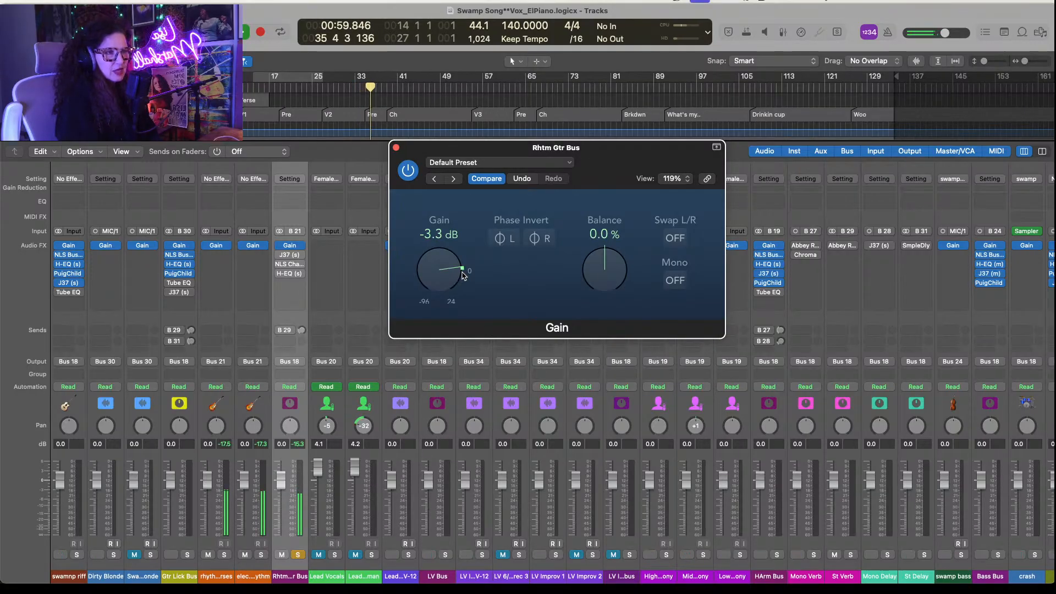
drag(462, 275, 462, 276)
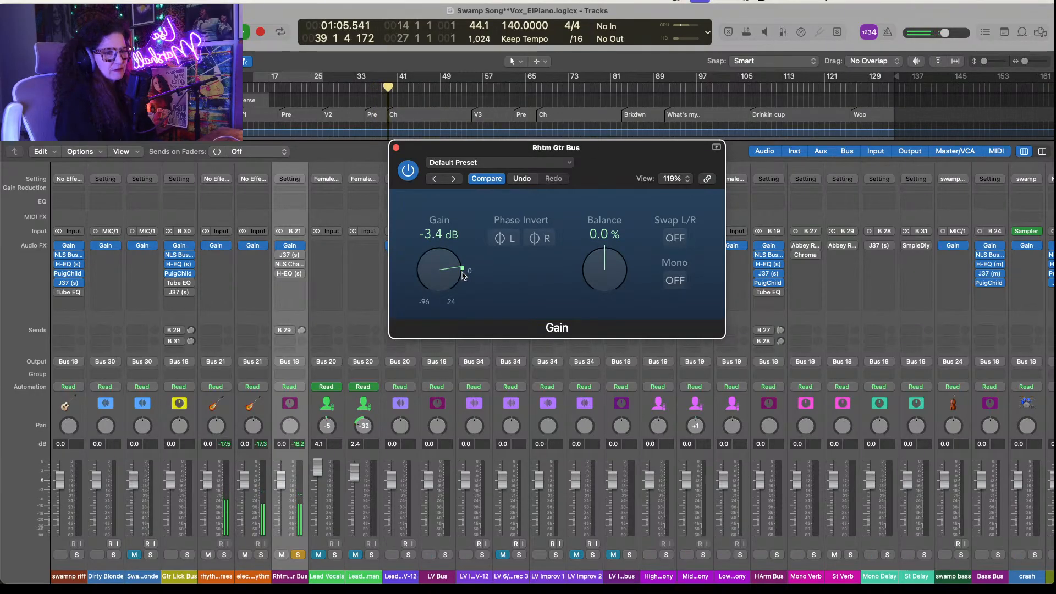
scroll(462, 275, up, 3)
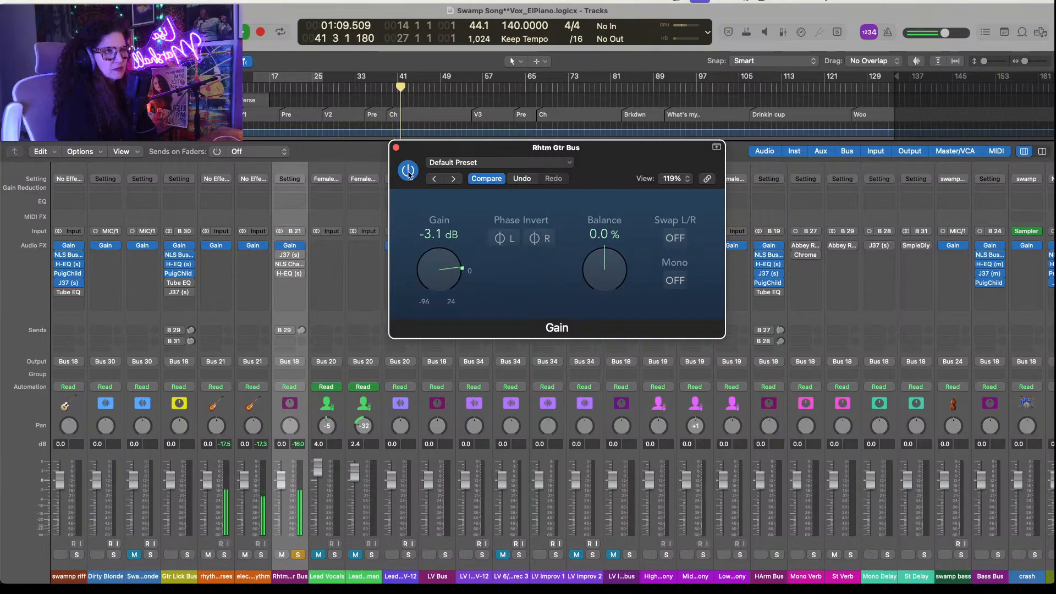
key(space)
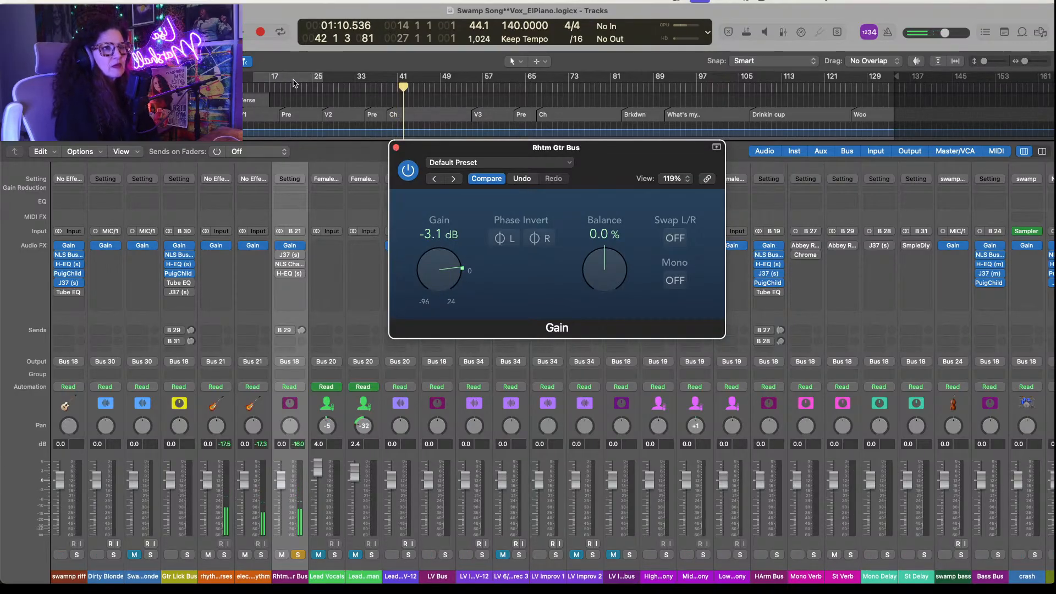
Step: Play the soloed Rhtm Gtr Bus with cycle mode on and shorten the cycle range to bars 19 to 27
click(293, 80)
key(space)
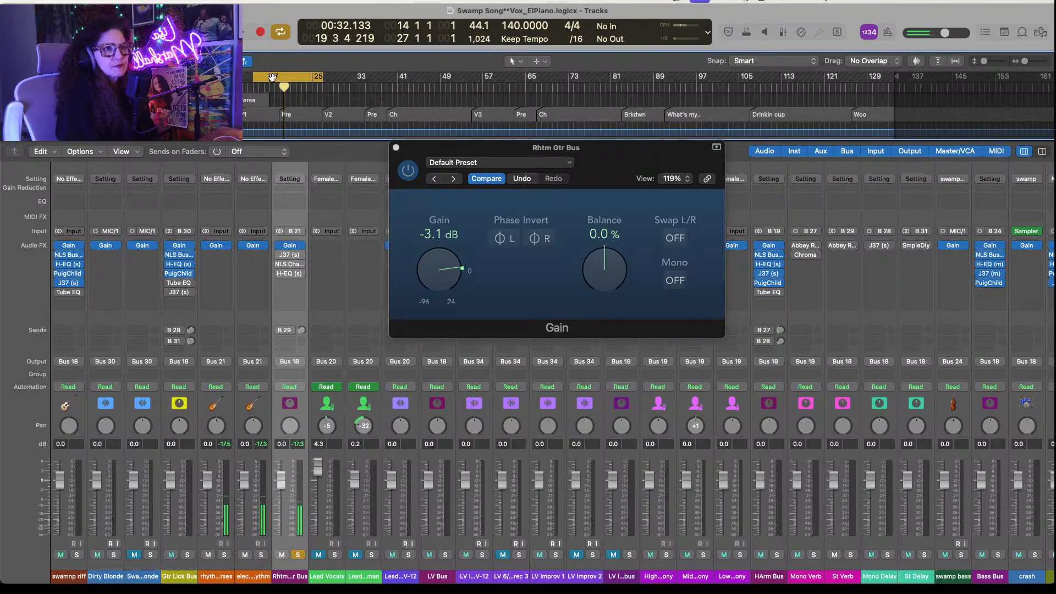
drag(255, 78, 282, 78)
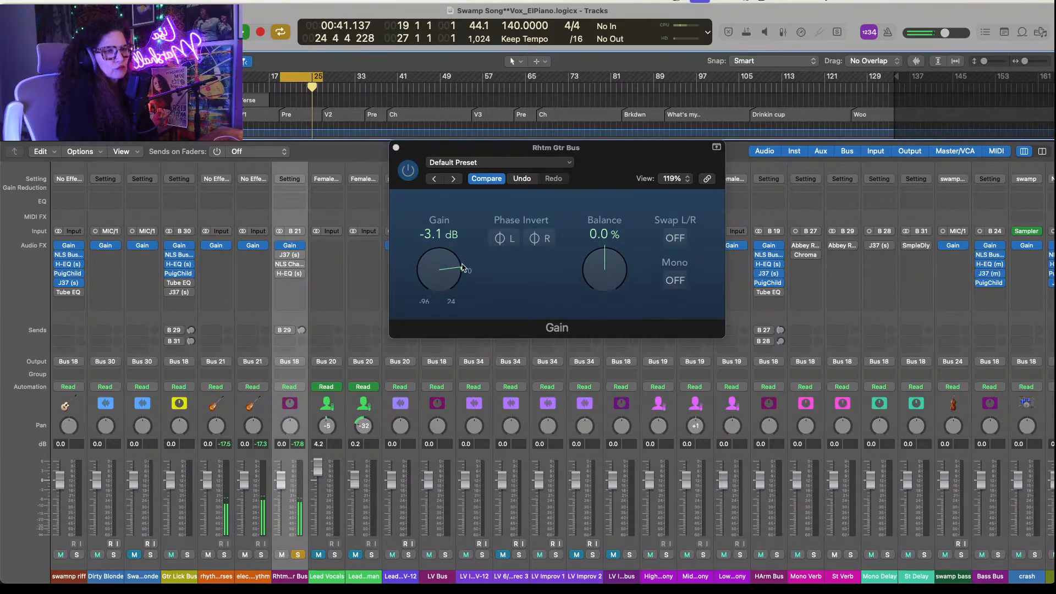
key(space)
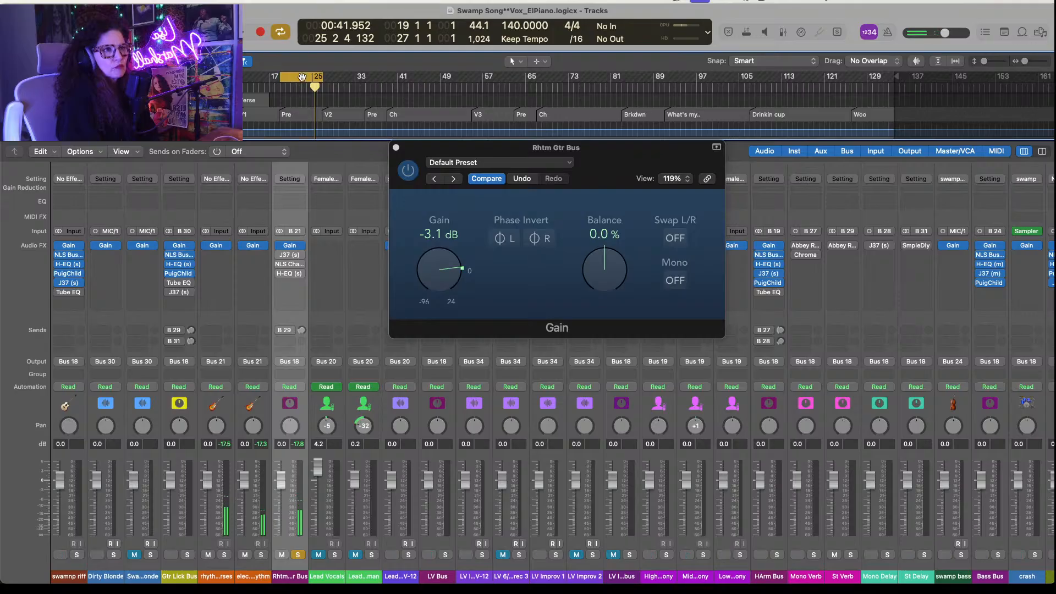
Step: Move the cycle range to bars 41 to 49 and set the Rhtm Gtr Bus gain to -2.7 dB while it plays
drag(299, 76, 433, 63)
key(space)
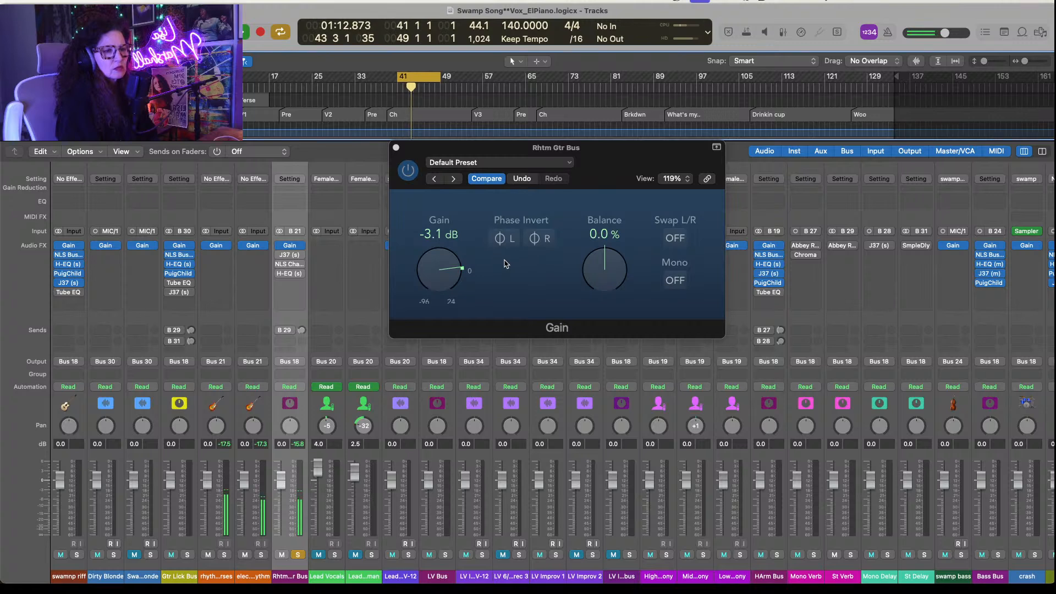
drag(458, 261, 463, 264)
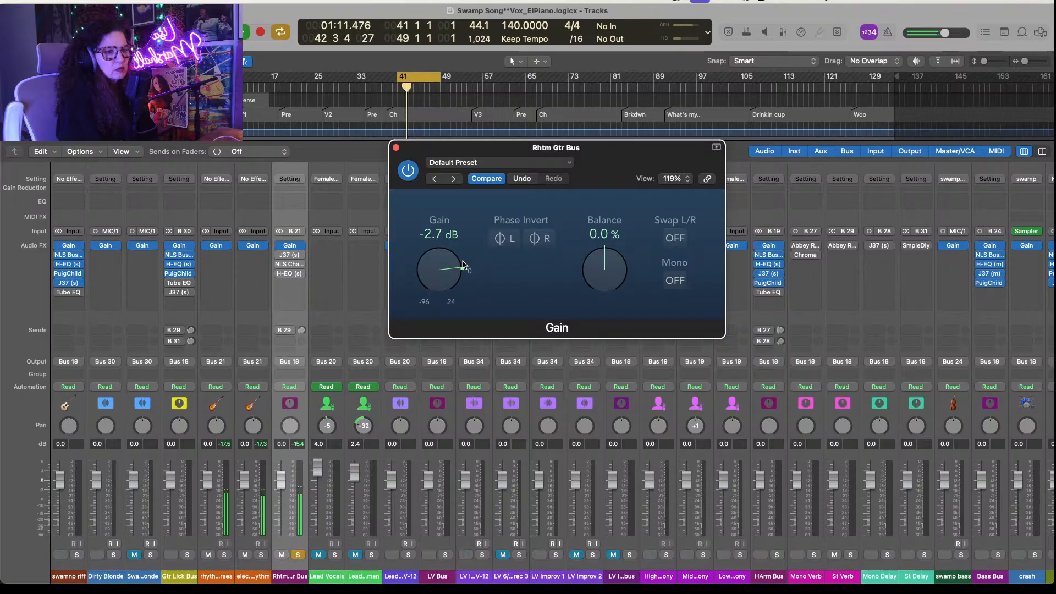
Step: Close the Gain window, move NLS Channel directly below Gain on the Rhtm Gtr Bus, and switch it on
click(396, 147)
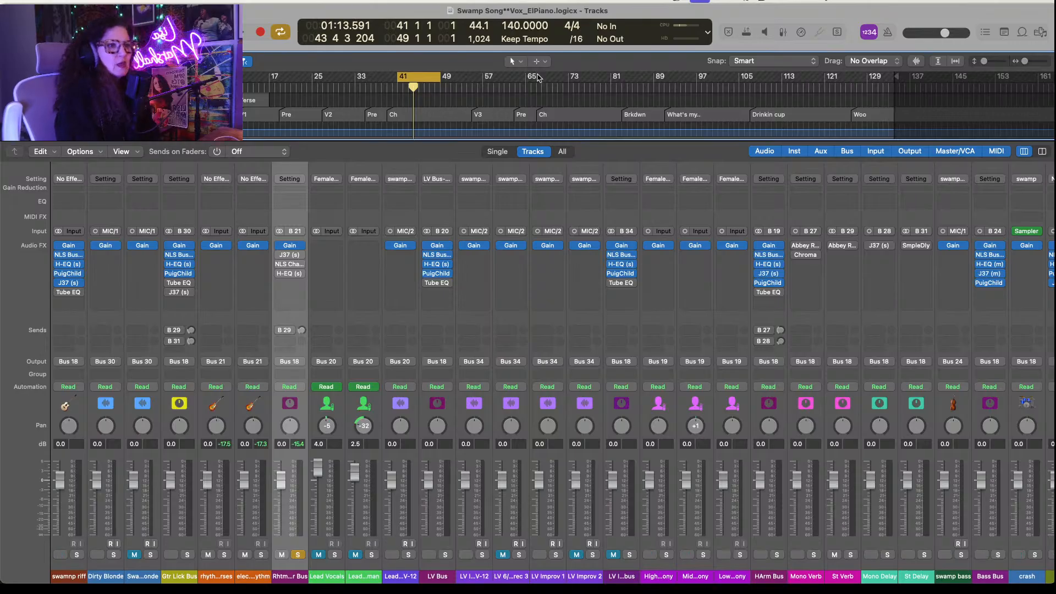
mouse_move(292, 265)
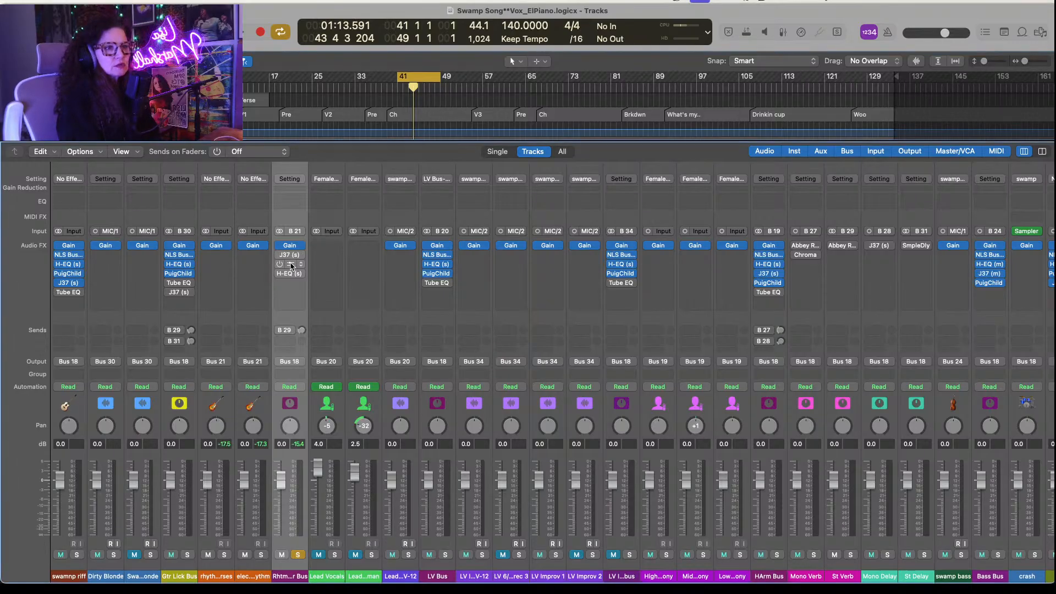
drag(291, 265, 292, 254)
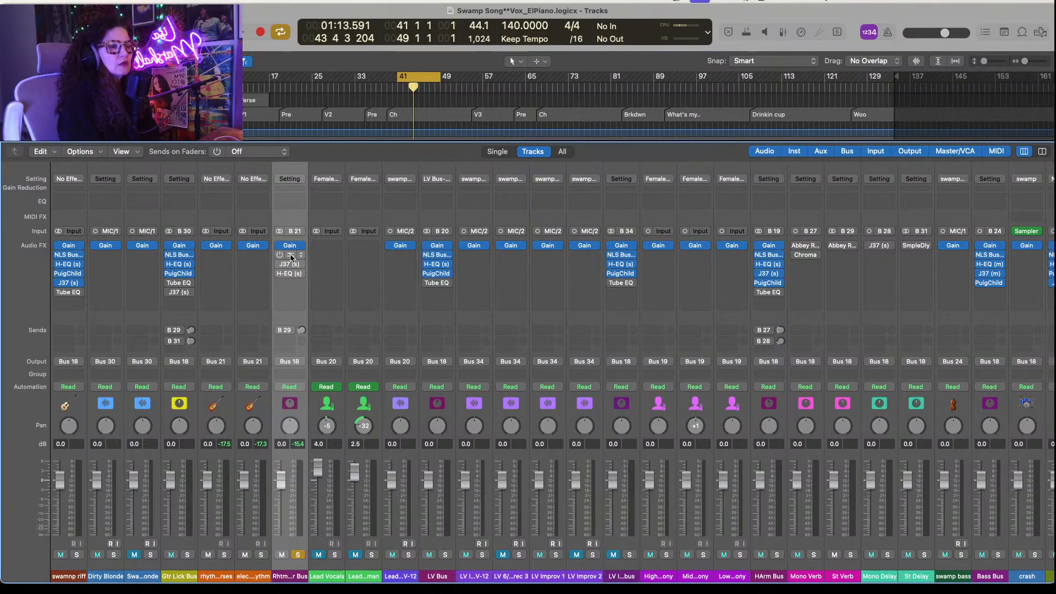
click(292, 256)
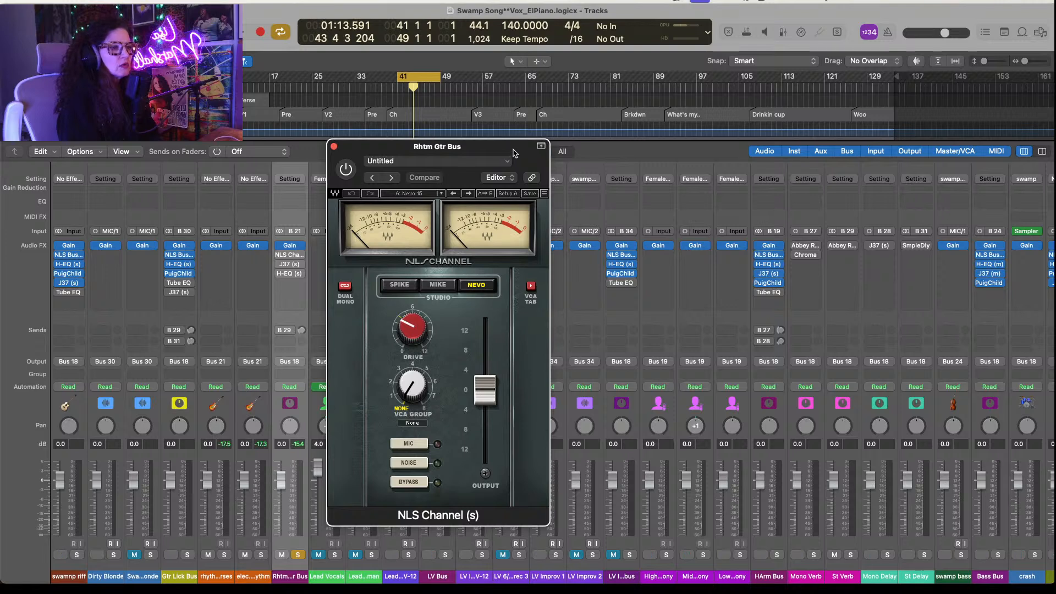
drag(515, 154, 582, 155)
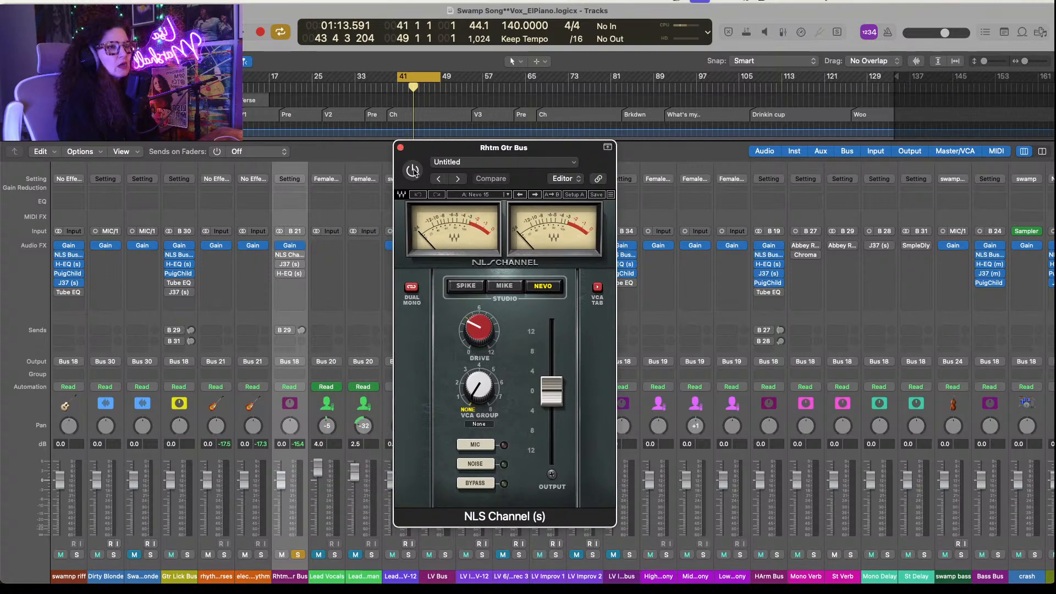
click(413, 170)
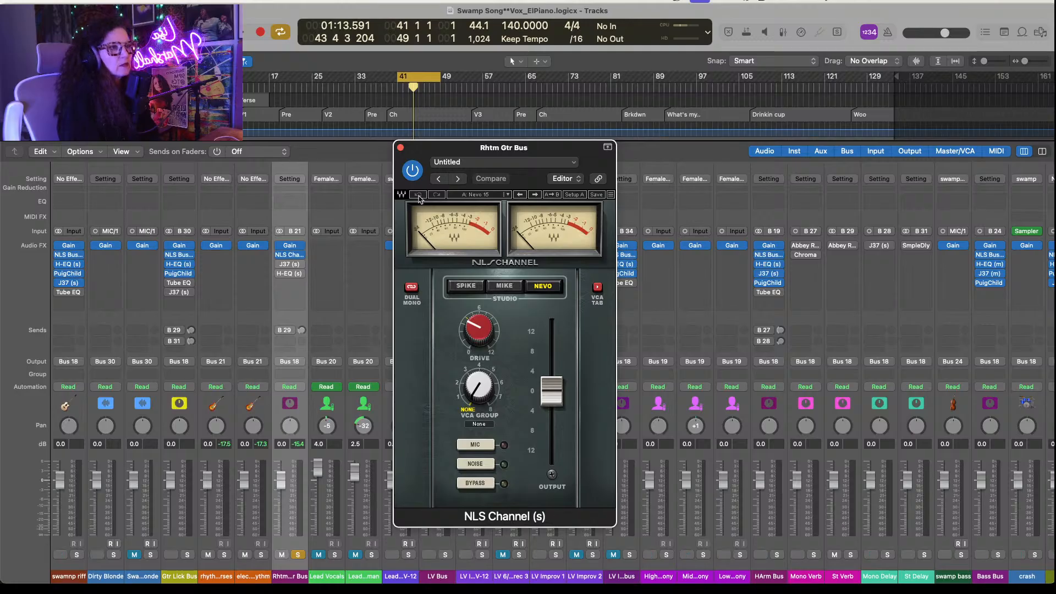
click(400, 147)
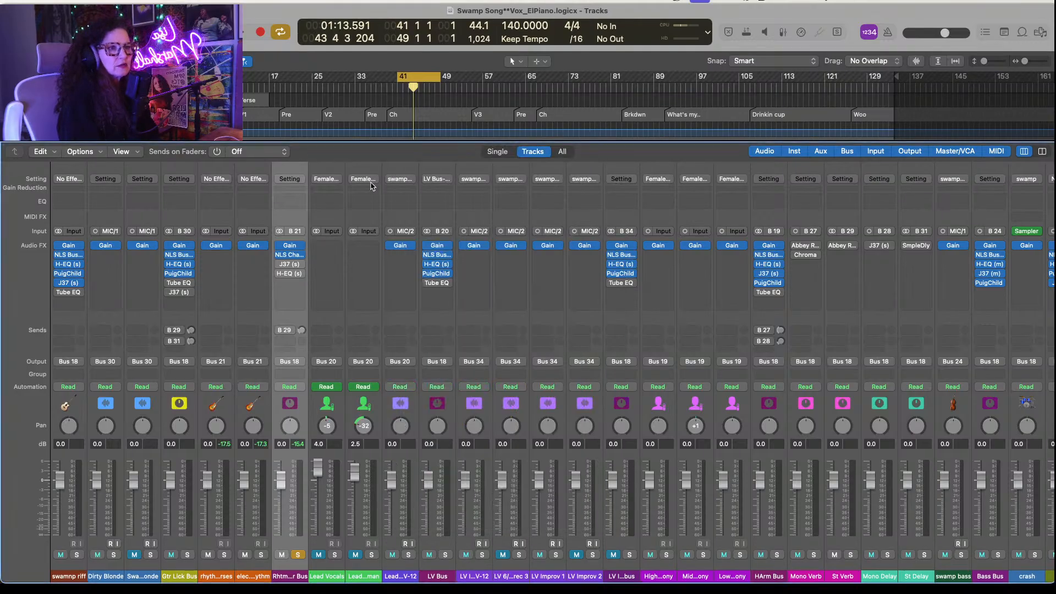
Step: Replace NLS Channel on the Rhtm Gtr Bus with the stereo Waves NLS Buss (s) plug-in and move its window clear of the bus
click(301, 255)
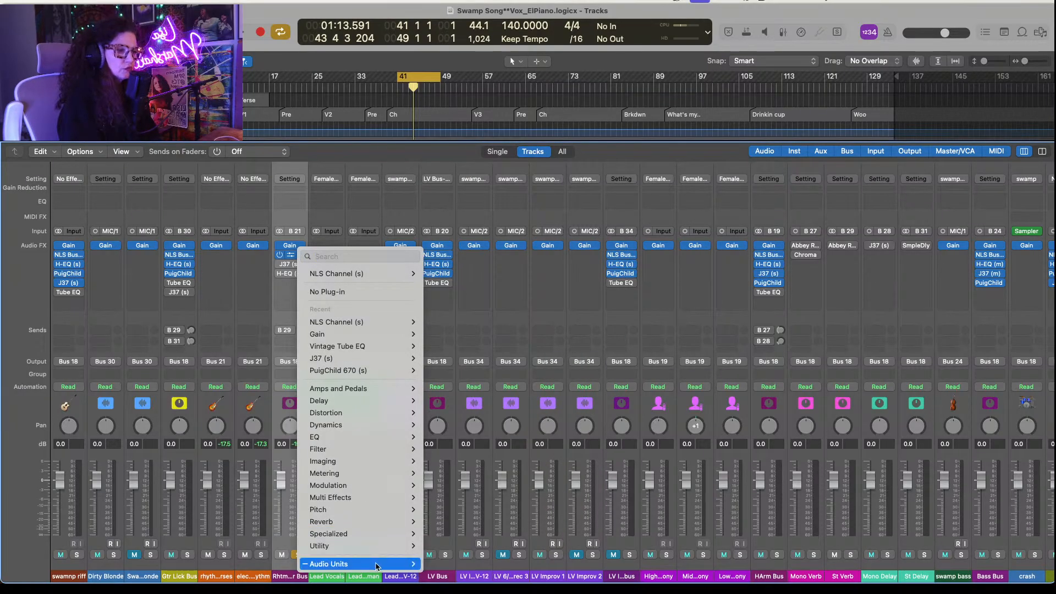
mouse_move(380, 564)
mouse_move(467, 559)
scroll(619, 522, down, 5)
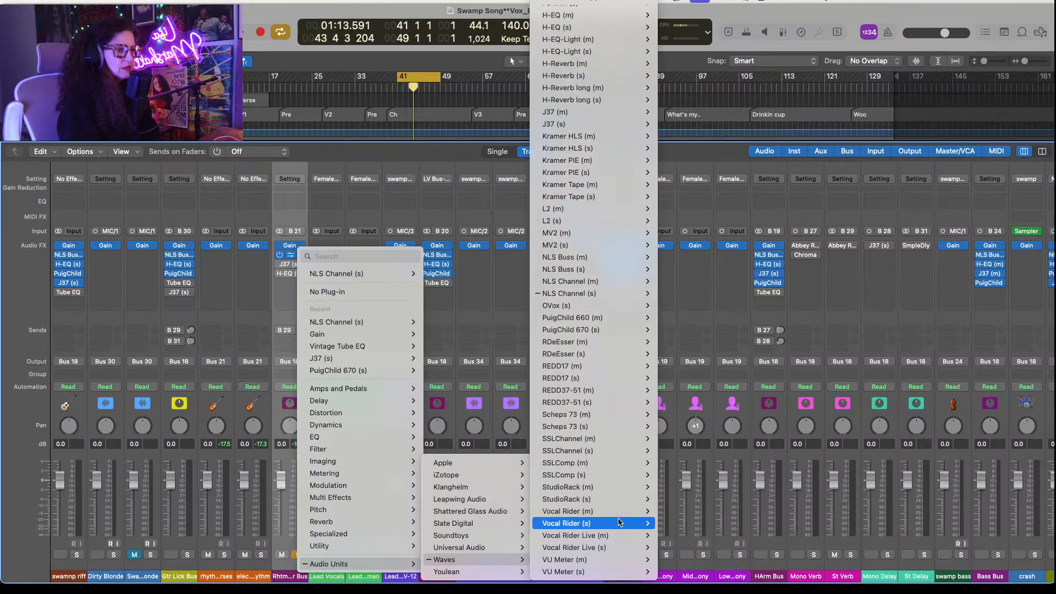
mouse_move(607, 354)
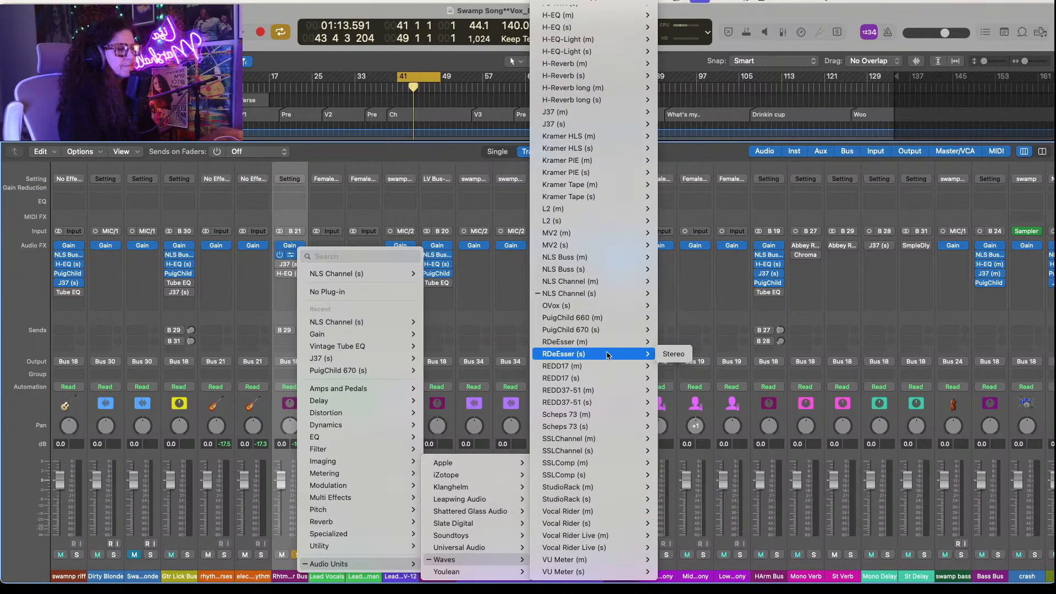
mouse_move(613, 271)
click(687, 271)
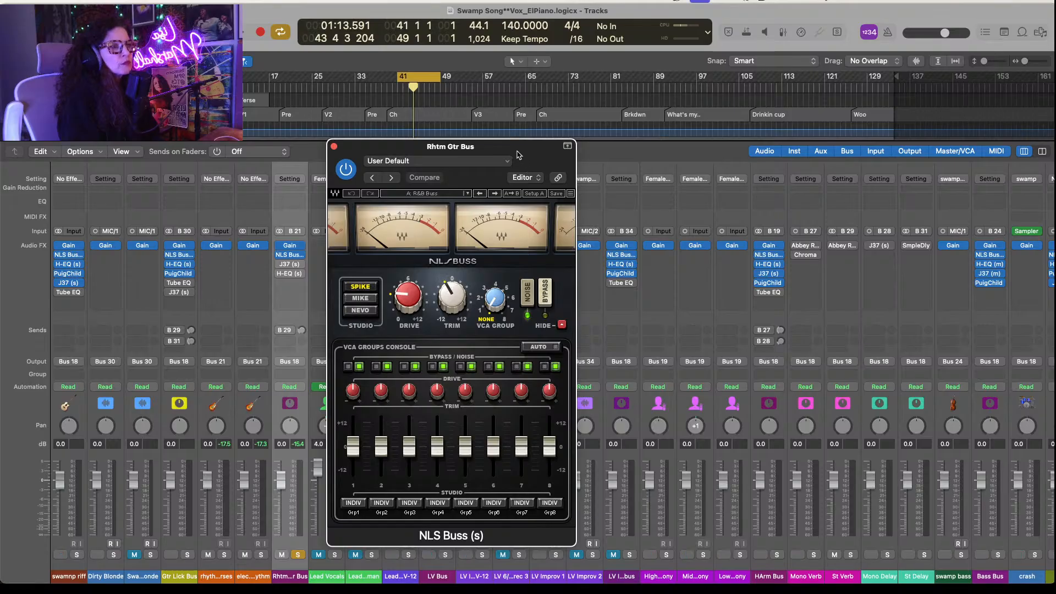
drag(517, 154, 598, 155)
Step: Choose the Nevo studio in NLS Buss, set its drive to 4.2 and start playback
click(440, 311)
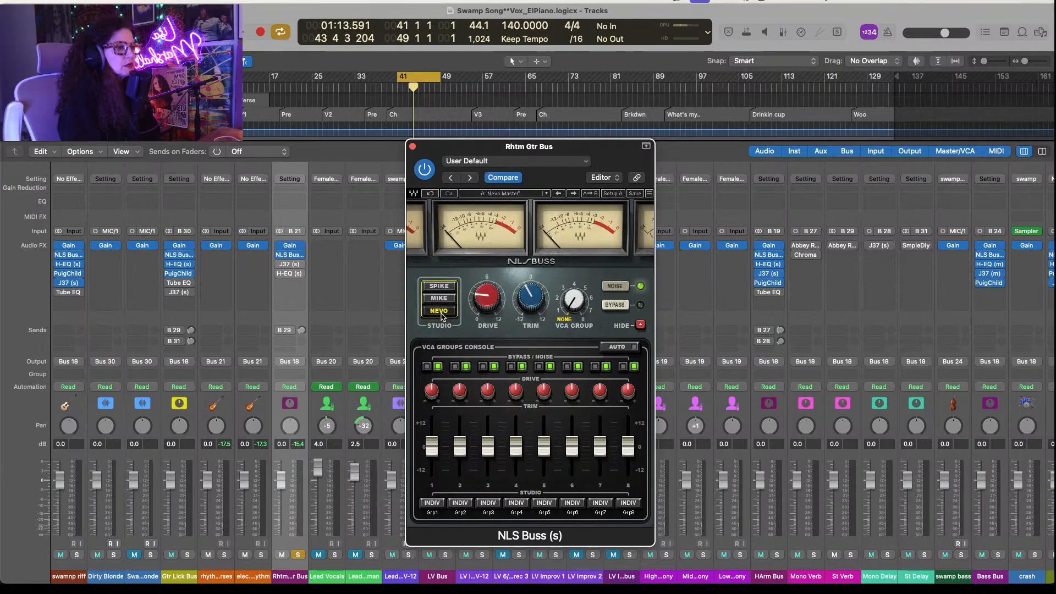
click(482, 298)
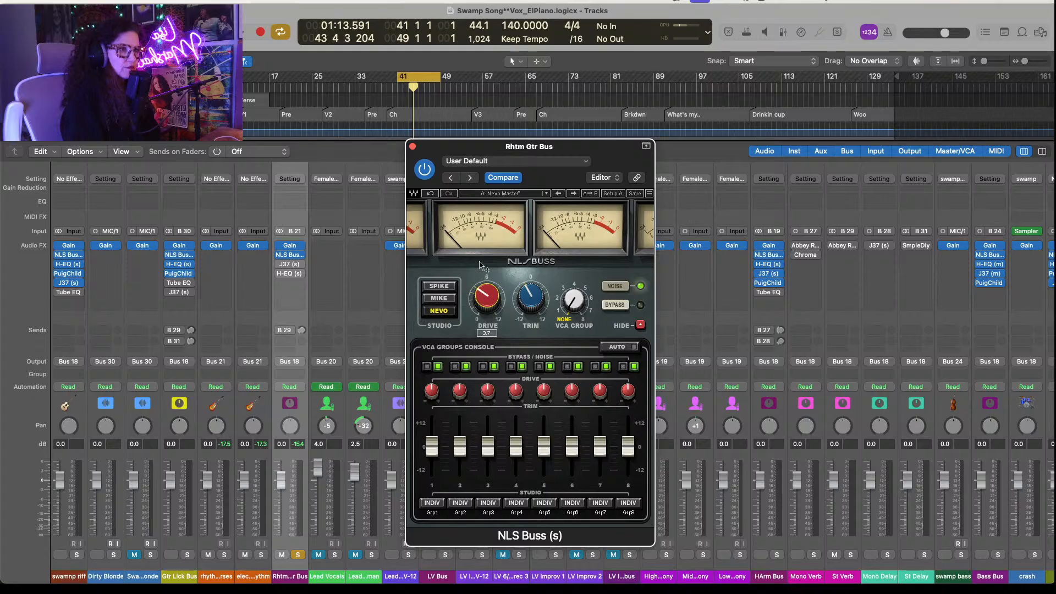
drag(482, 266, 481, 246)
key(space)
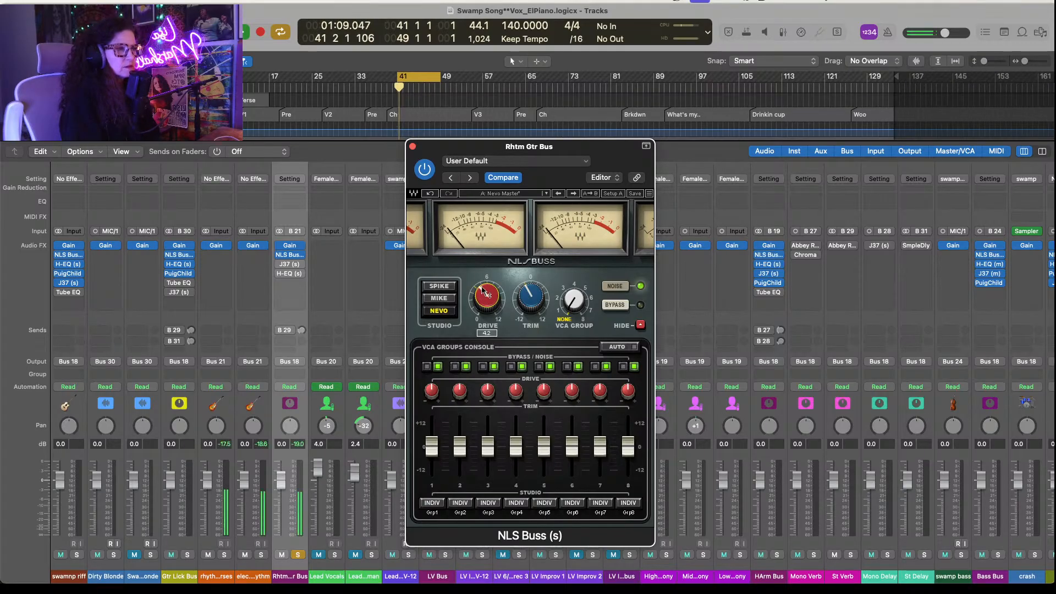
Step: Set the NLS Buss trim to -1.0 while auditioning the cycle range, then raise the drive slightly and close the plug-in
scroll(482, 291, up, 2)
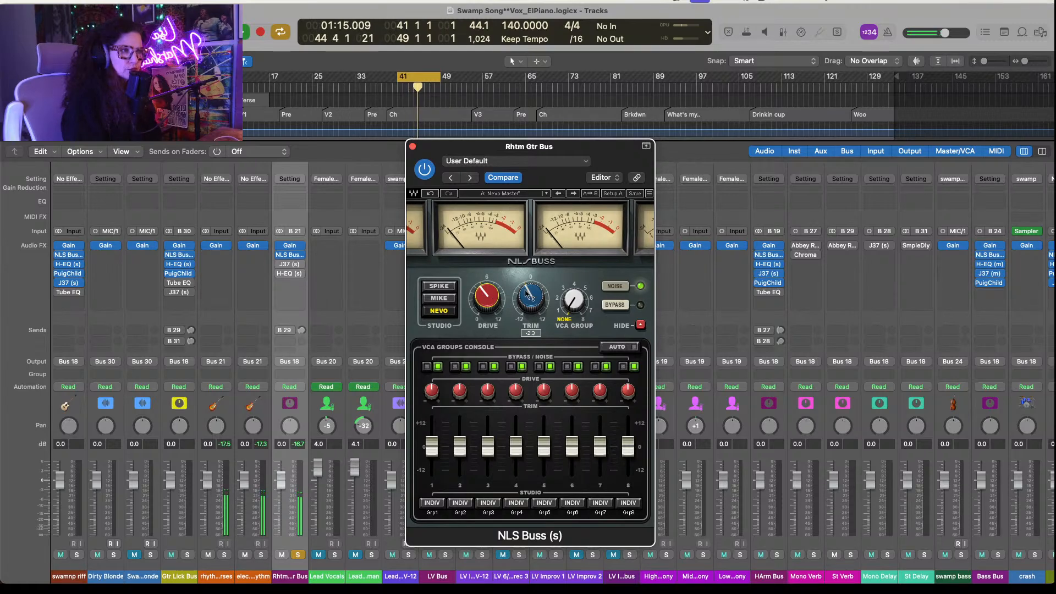
drag(528, 290, 527, 293)
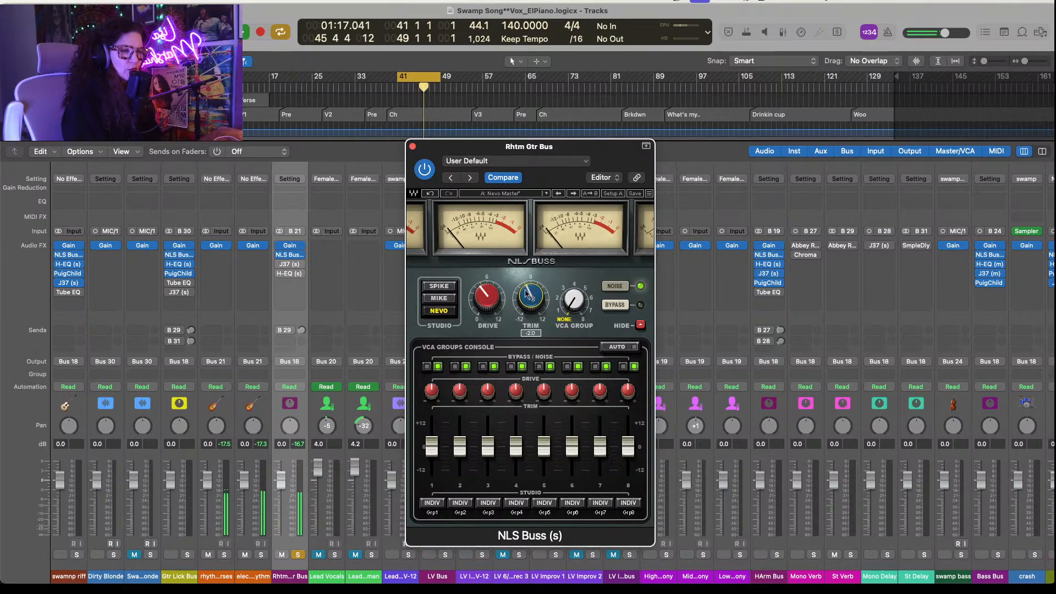
key(space)
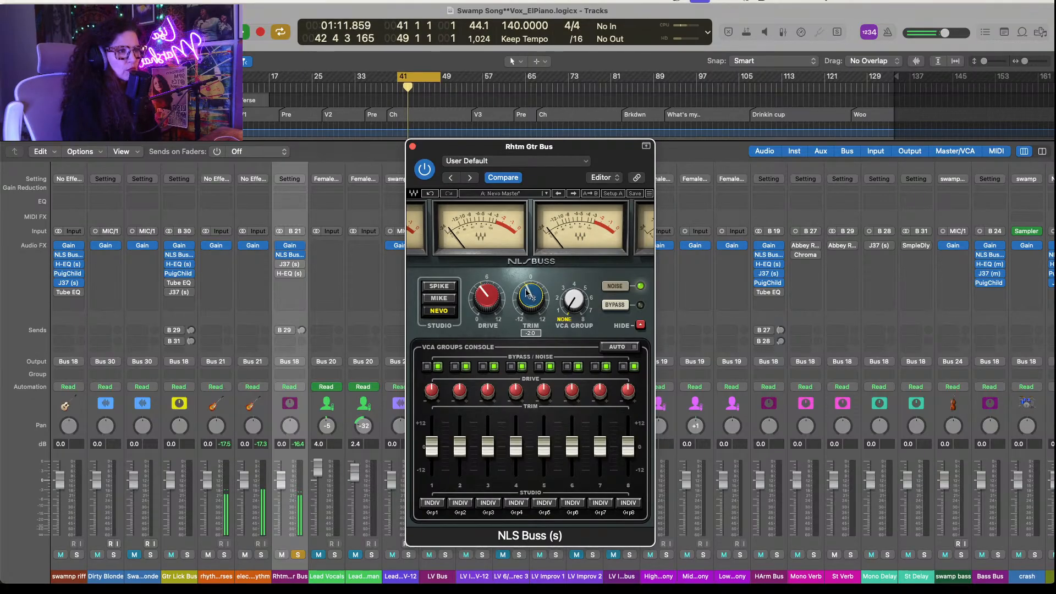
drag(526, 291, 527, 287)
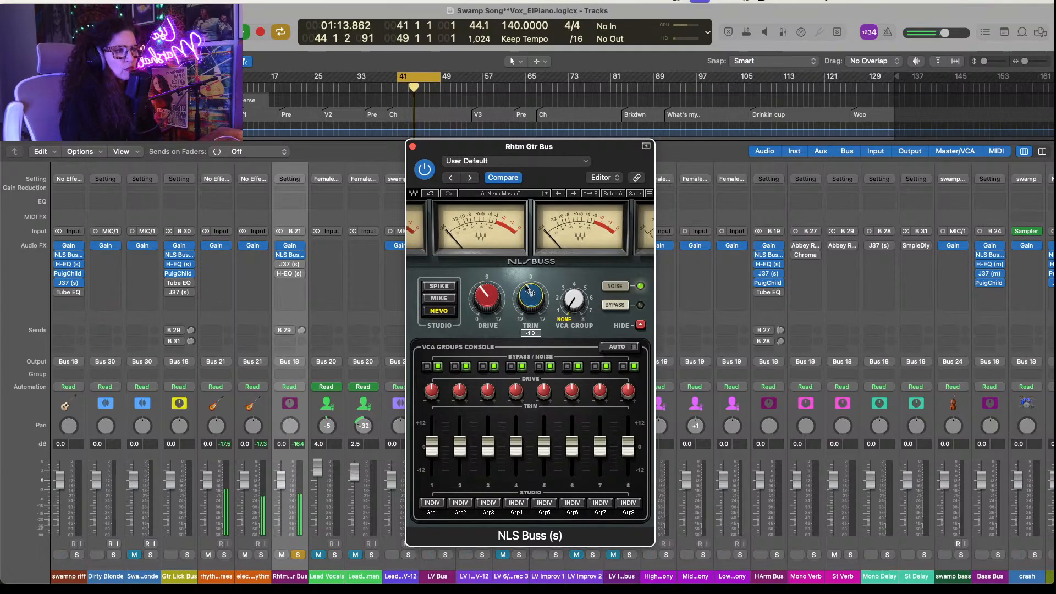
key(space)
key(space)
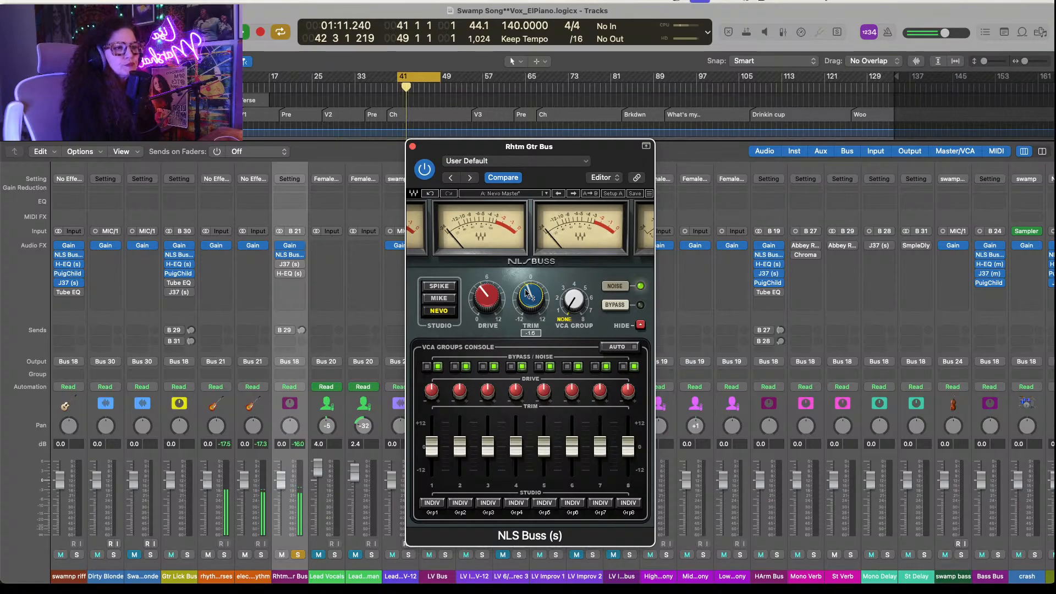
drag(526, 291, 526, 285)
key(space)
key(space)
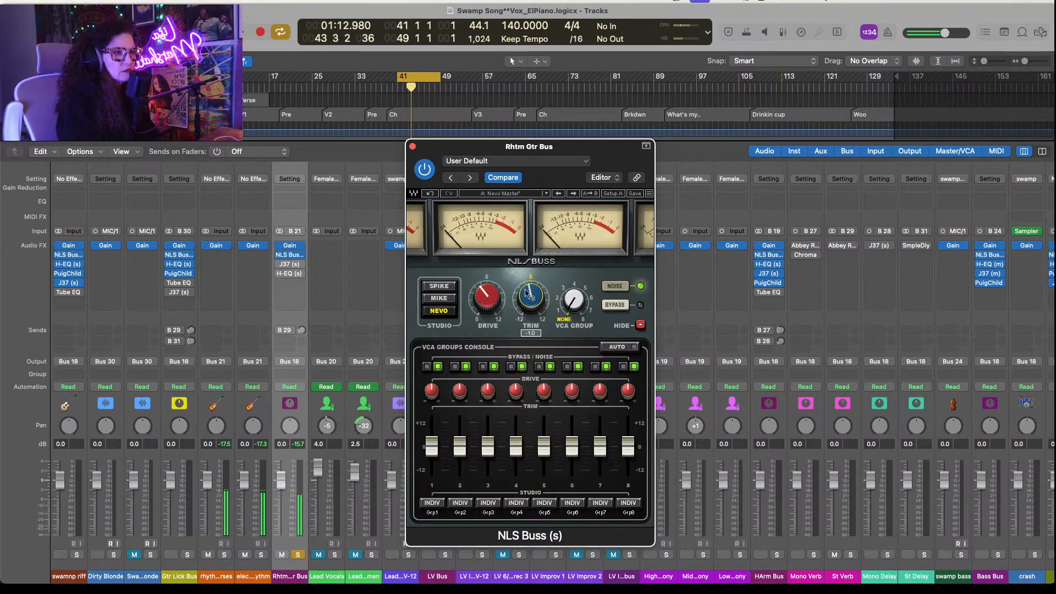
drag(483, 297, 484, 291)
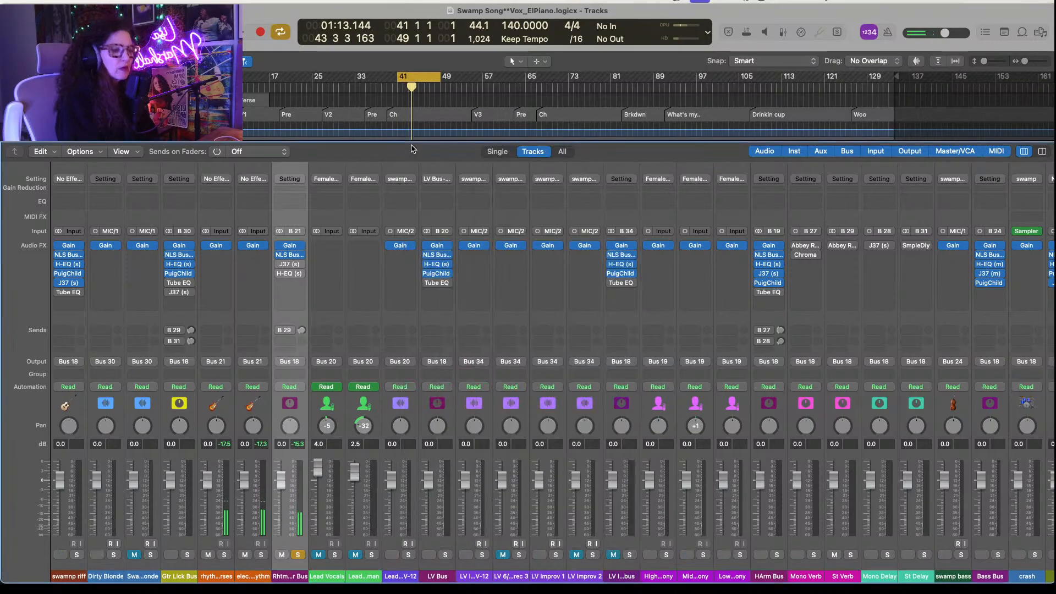
click(412, 146)
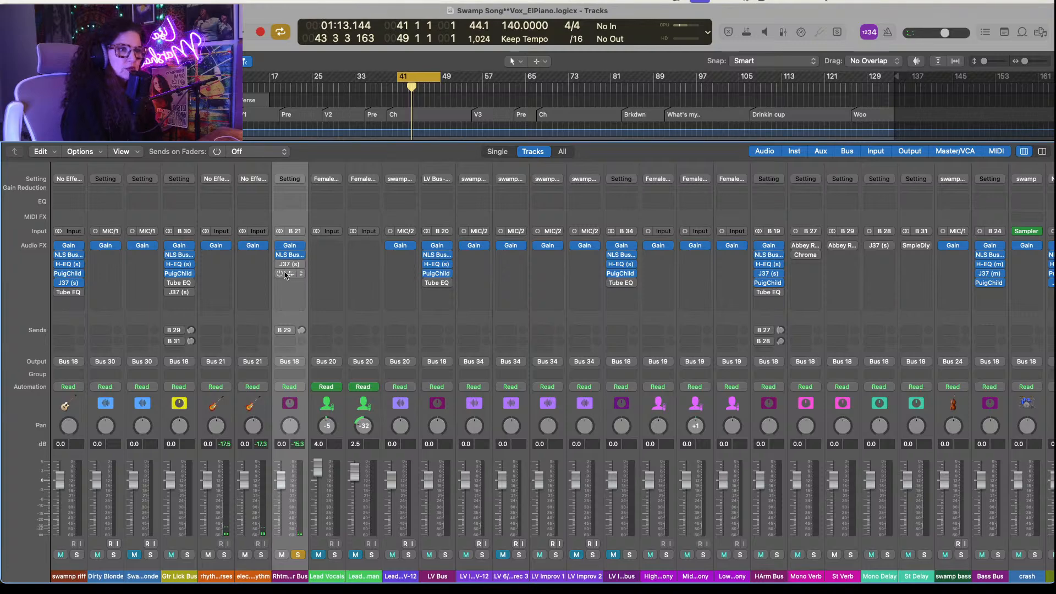
Step: Move H-EQ above J37 on the Rhtm Gtr Bus, switch it on and set its analog mode to US Vintage
drag(290, 273, 290, 266)
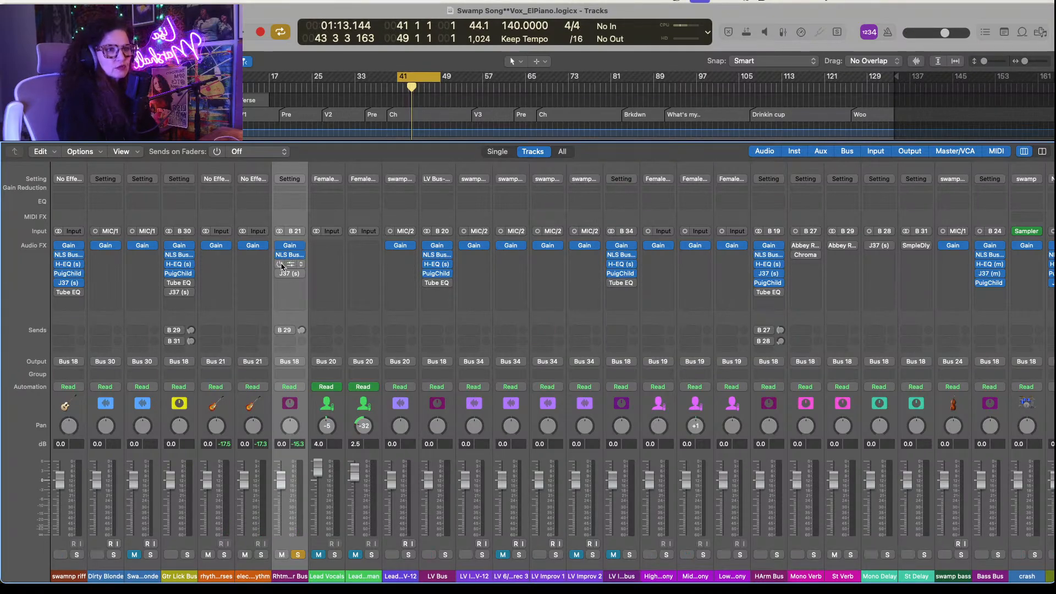
click(290, 266)
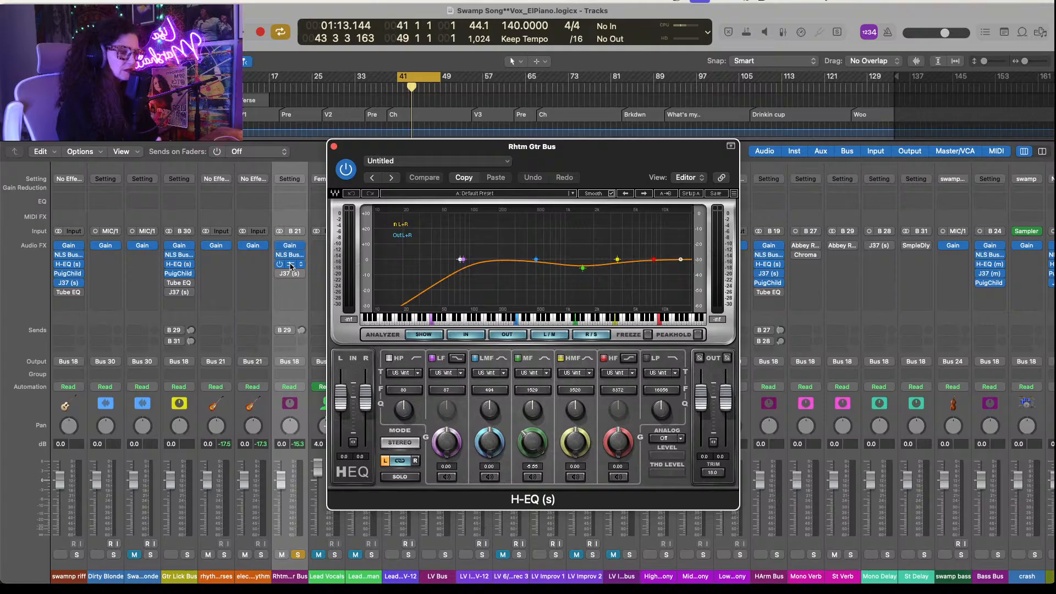
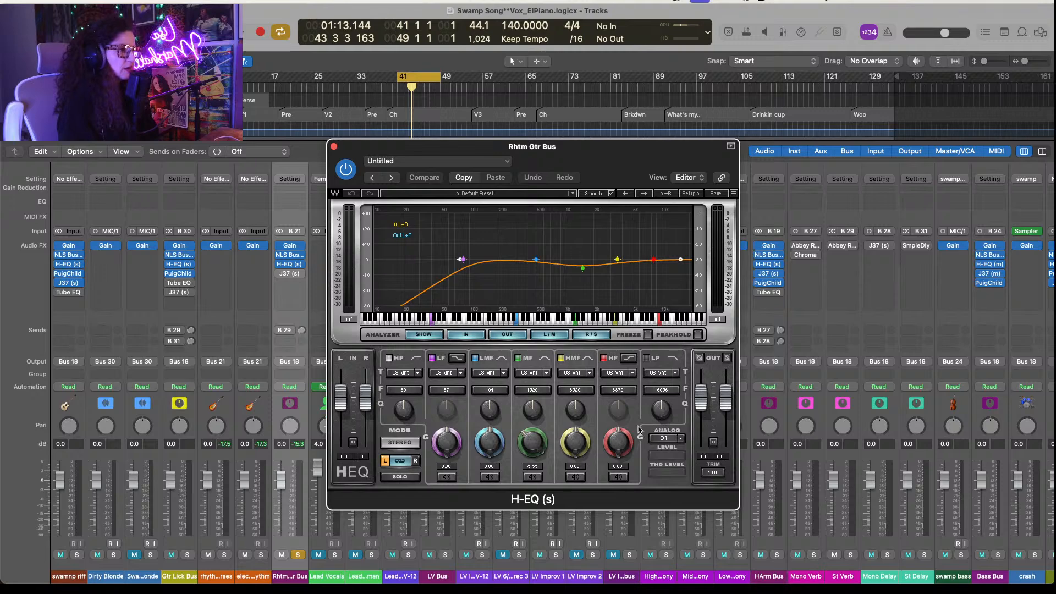
click(681, 438)
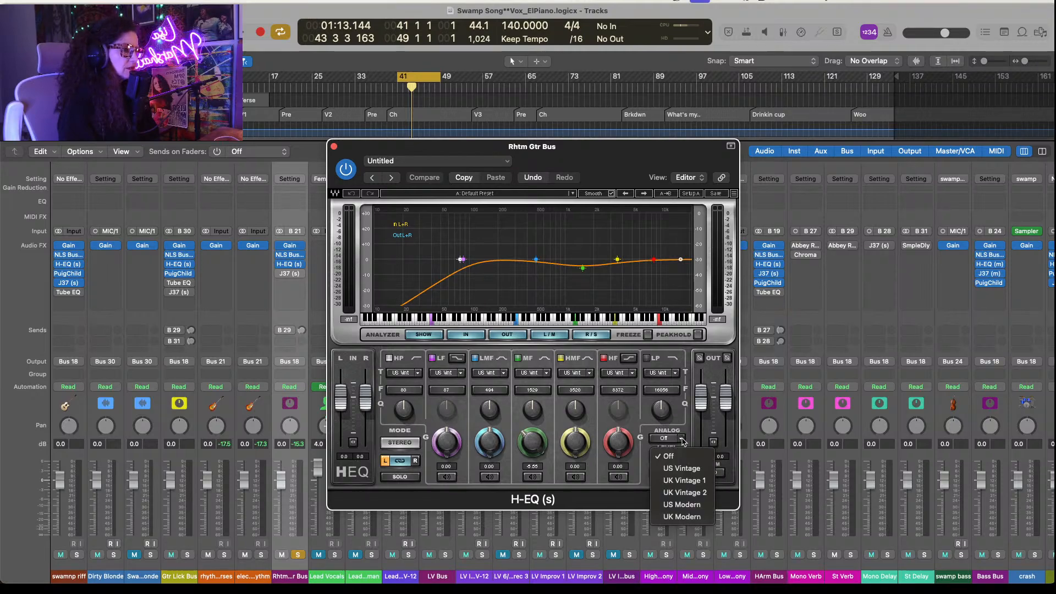
click(682, 469)
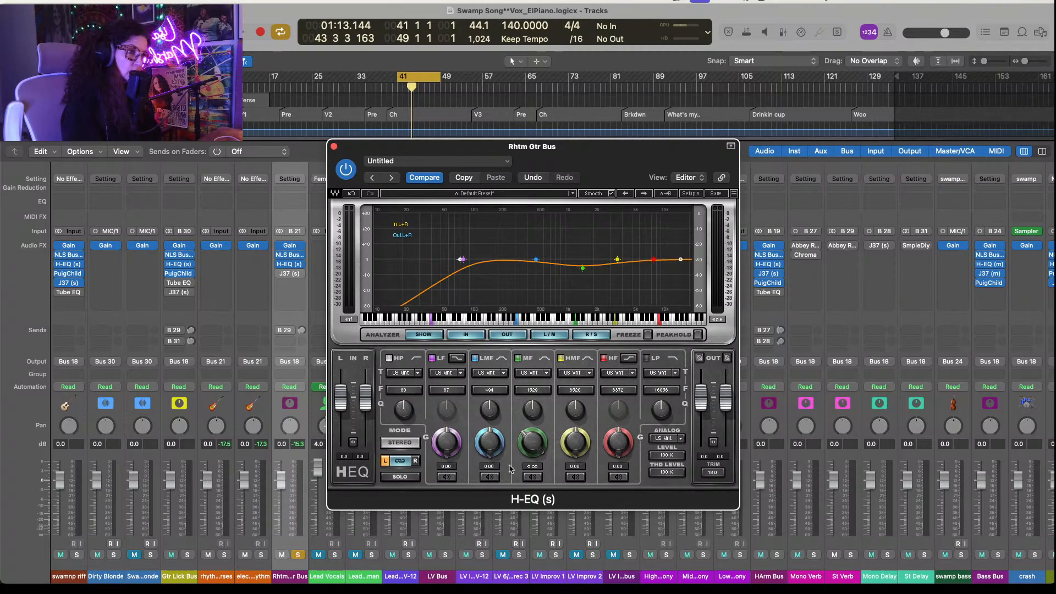
Step: Play the cycle range, set the H-EQ MF band gain to 0 and close the plug-in
key(space)
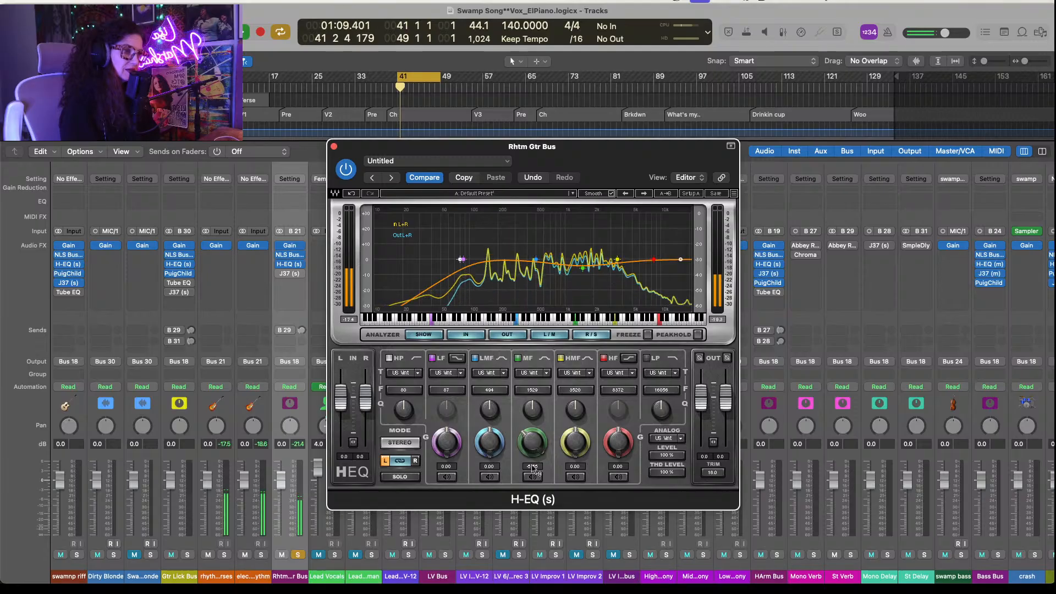
click(531, 465)
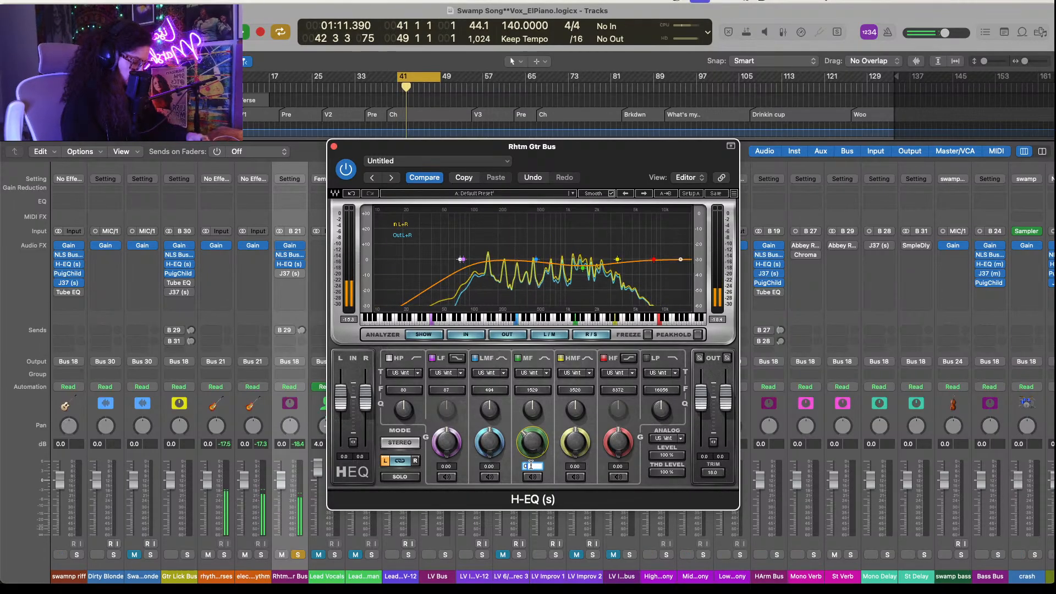
text(0)
key(Return)
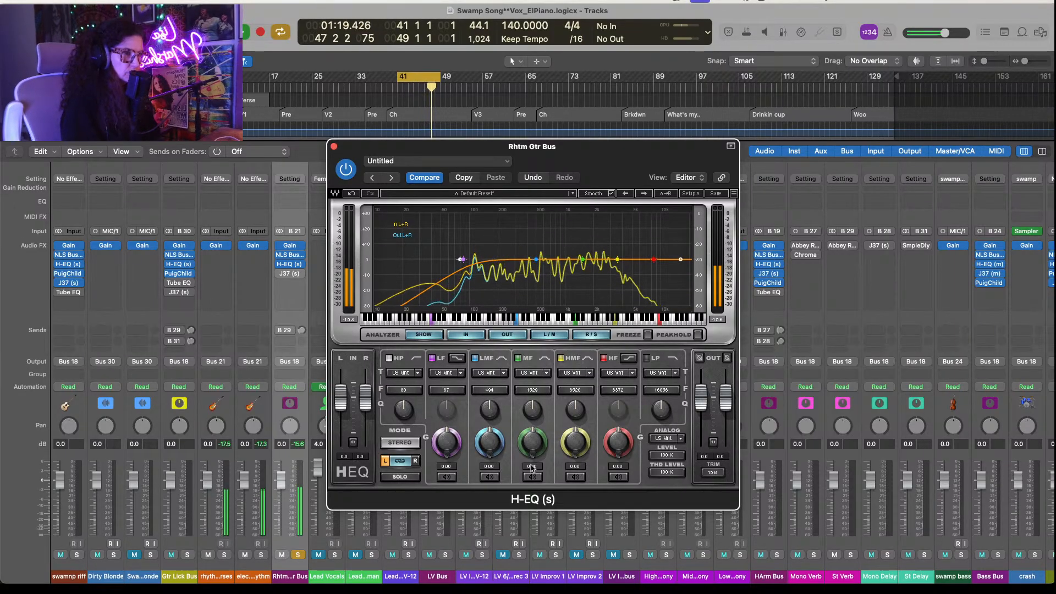
click(333, 146)
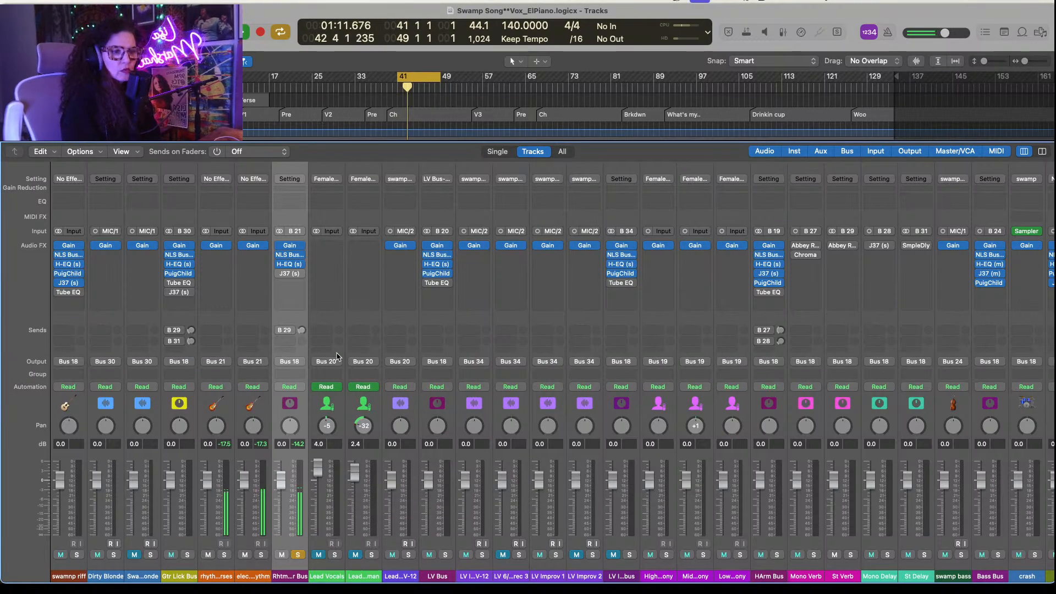
Step: Insert the stereo Waves PuigChild 670 (s) between H-EQ and J37 on the Rhtm Gtr Bus
mouse_move(290, 276)
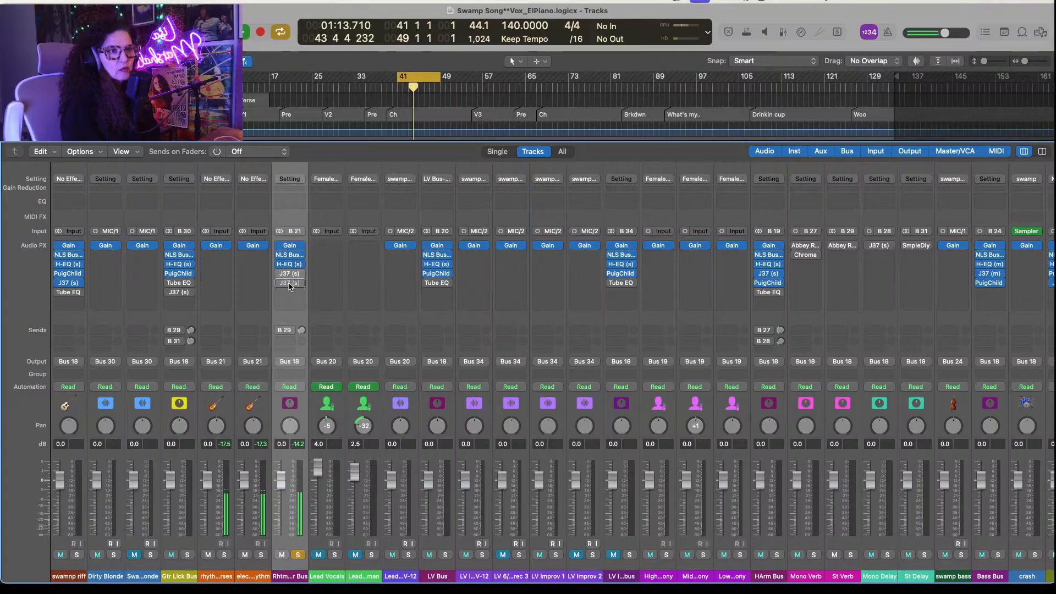
click(300, 274)
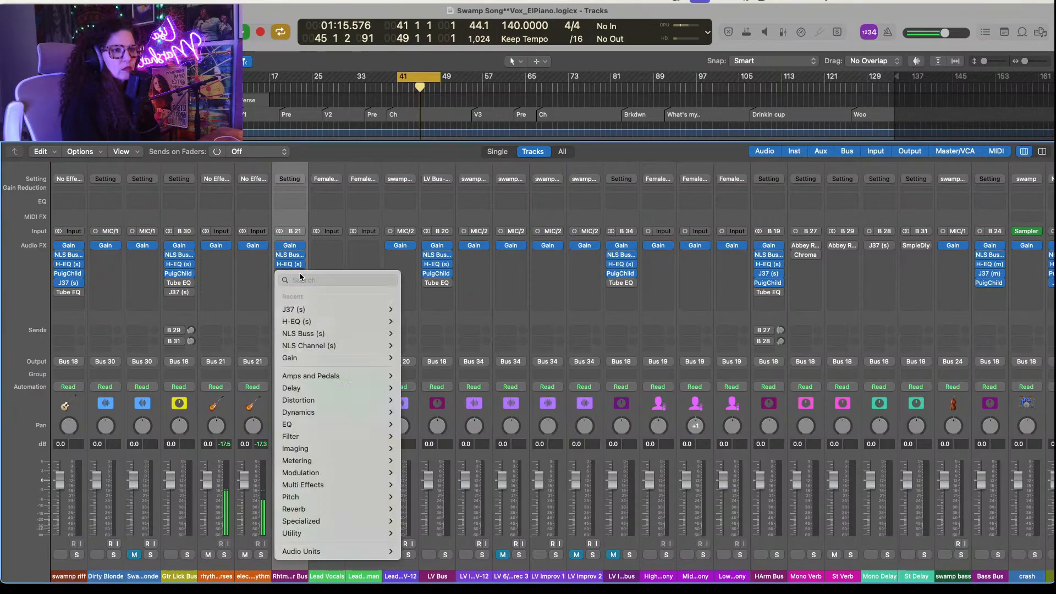
mouse_move(380, 551)
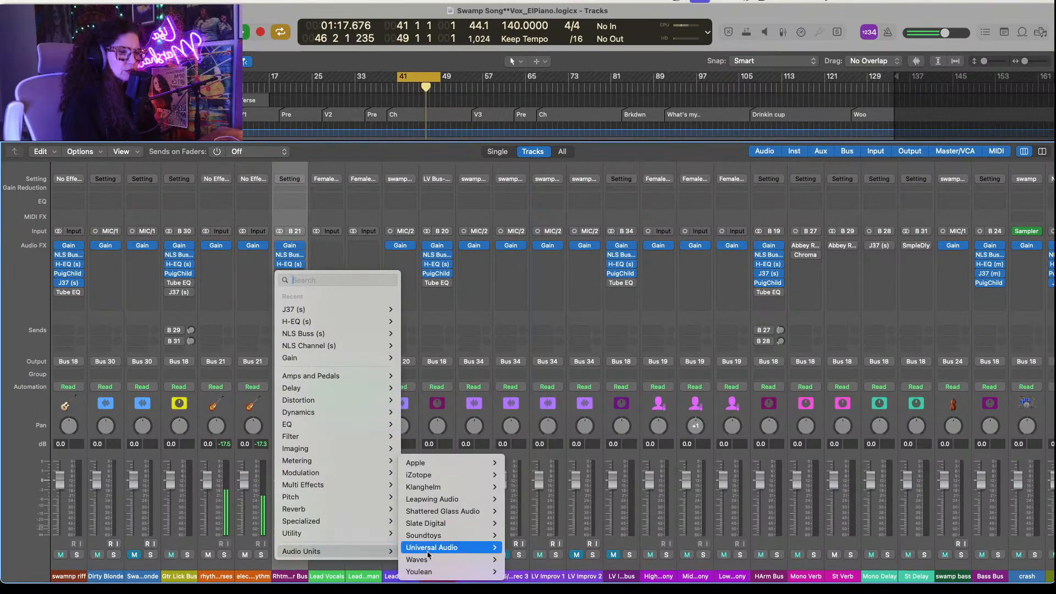
mouse_move(429, 560)
mouse_move(539, 498)
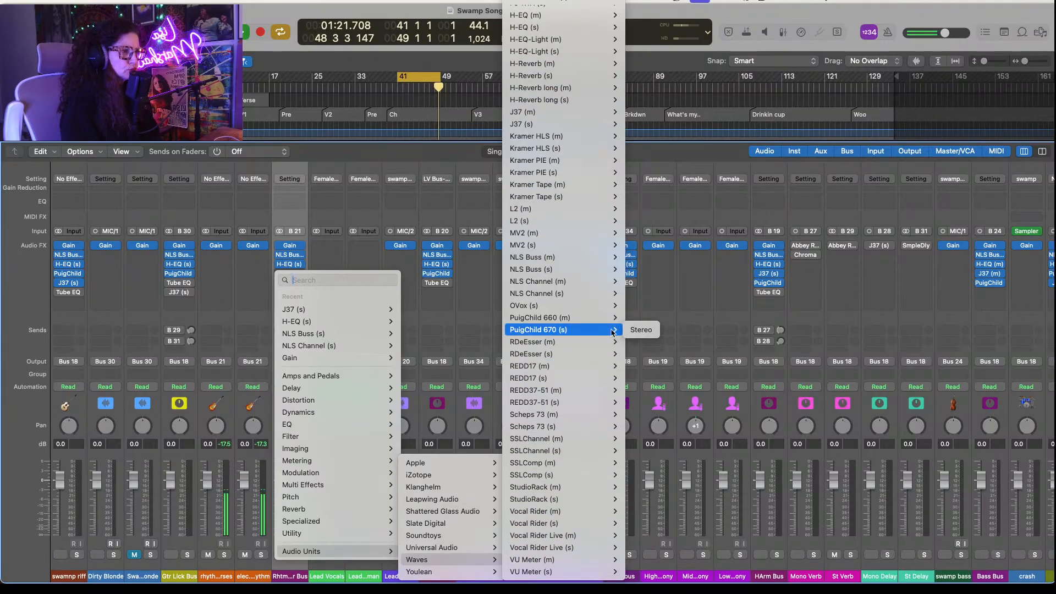
click(638, 331)
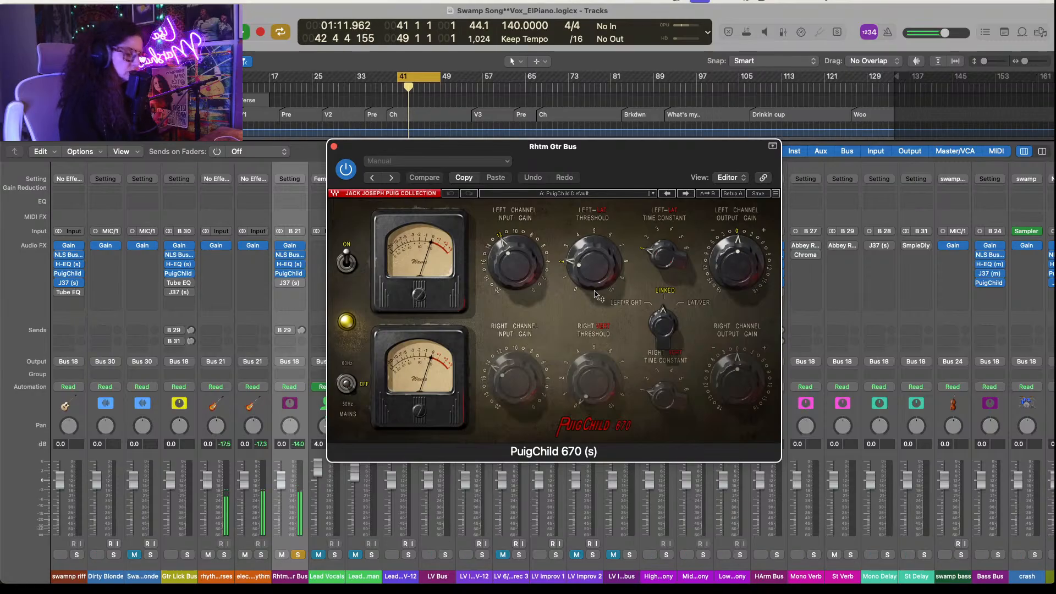
Step: Raise PuigChild's left time constant, adjust its left input gain, set the left threshold to about 5.1 while auditioning the chorus, and close the plug-in
mouse_move(595, 294)
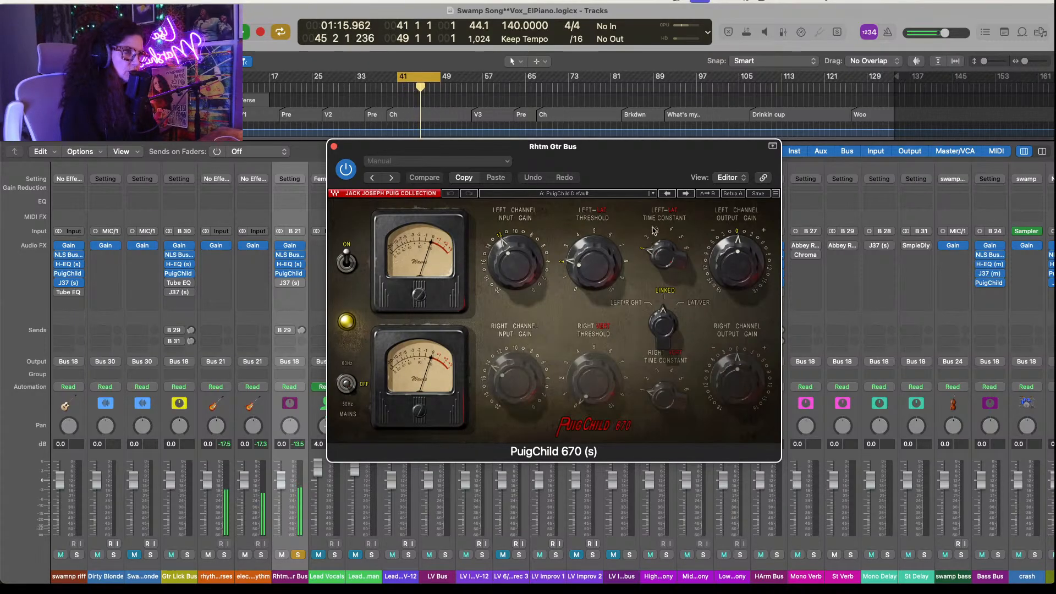
drag(659, 257, 658, 220)
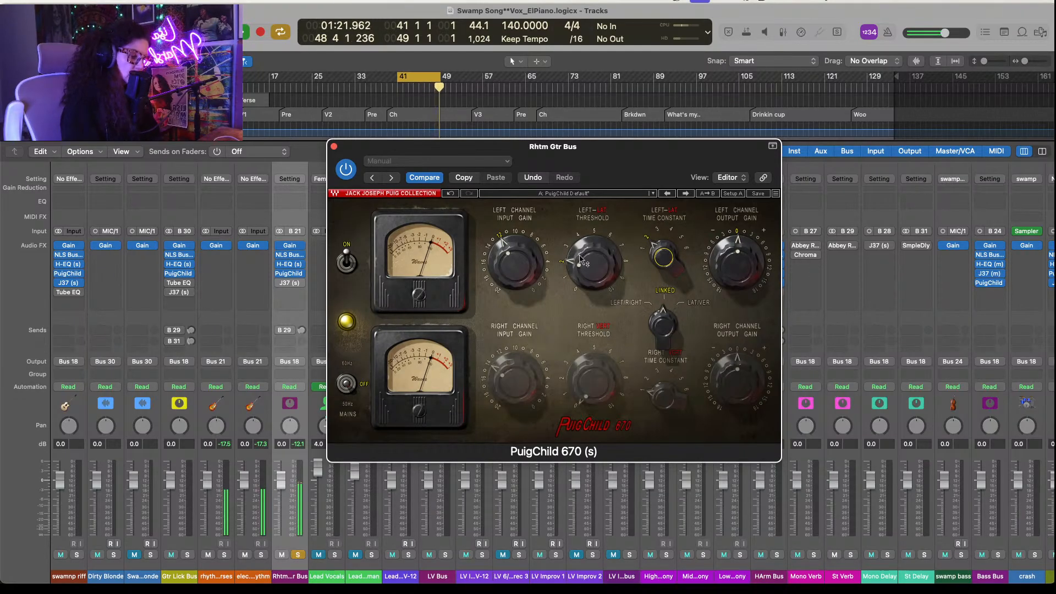
drag(580, 261, 588, 175)
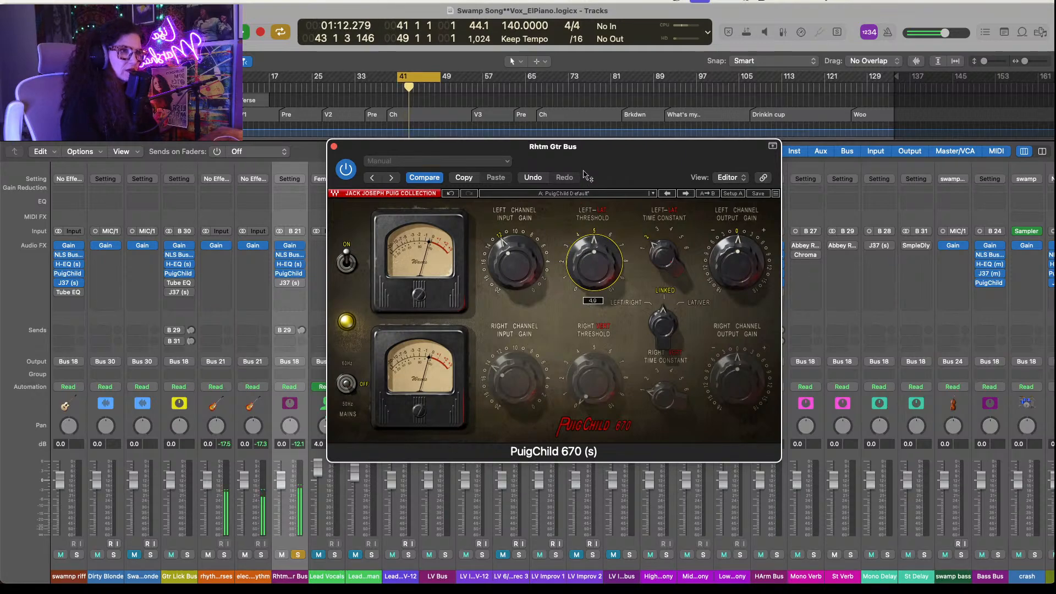
drag(507, 262, 507, 262)
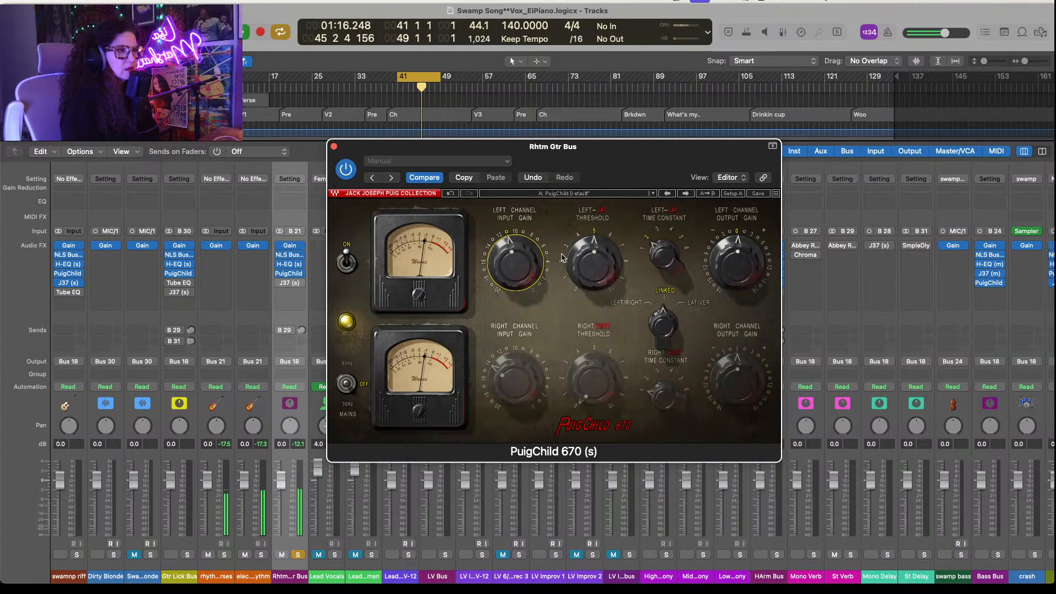
mouse_move(597, 258)
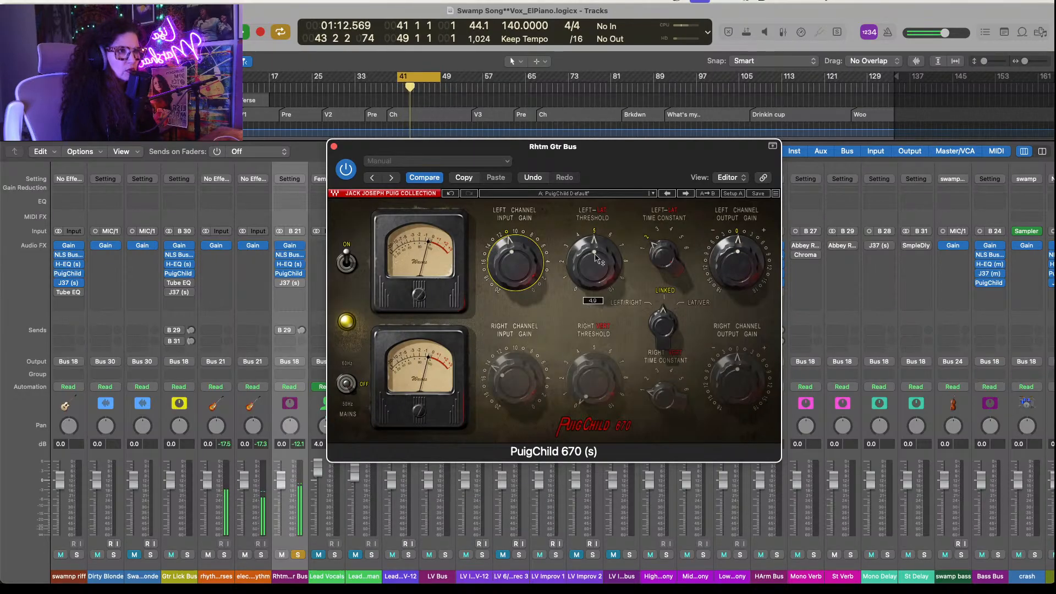
drag(589, 256, 587, 242)
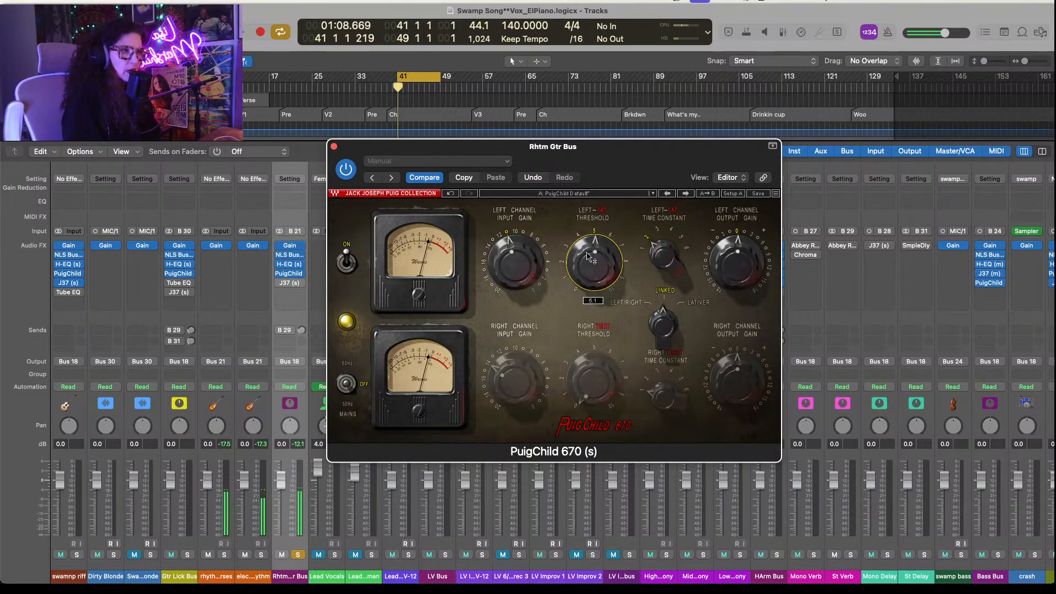
click(333, 146)
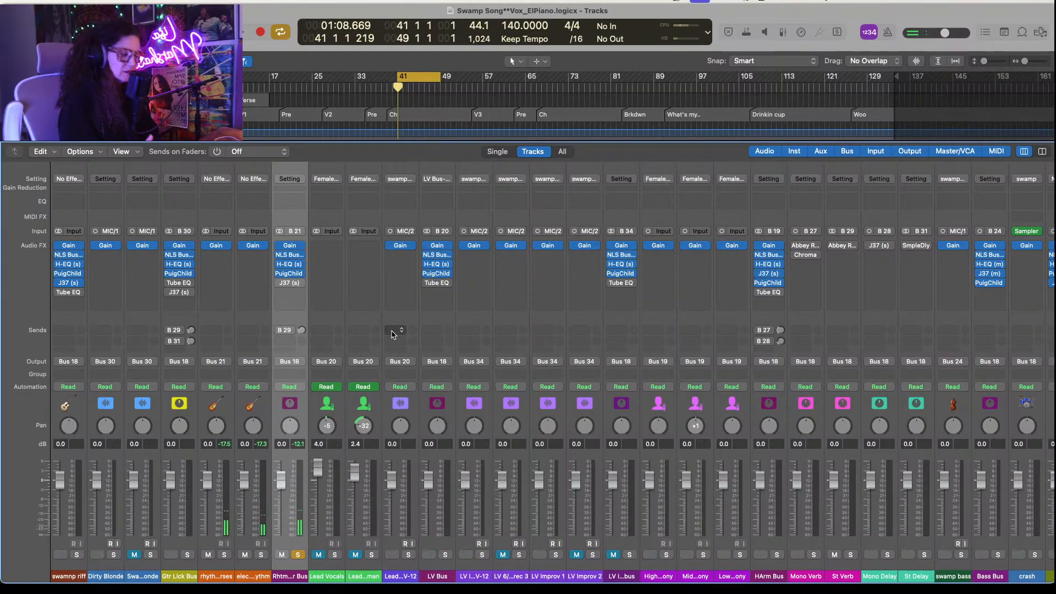
Step: Switch on J37 on the Rhtm Gtr Bus, set its tape speed to 7.5 and play the cycle range
click(281, 283)
click(292, 283)
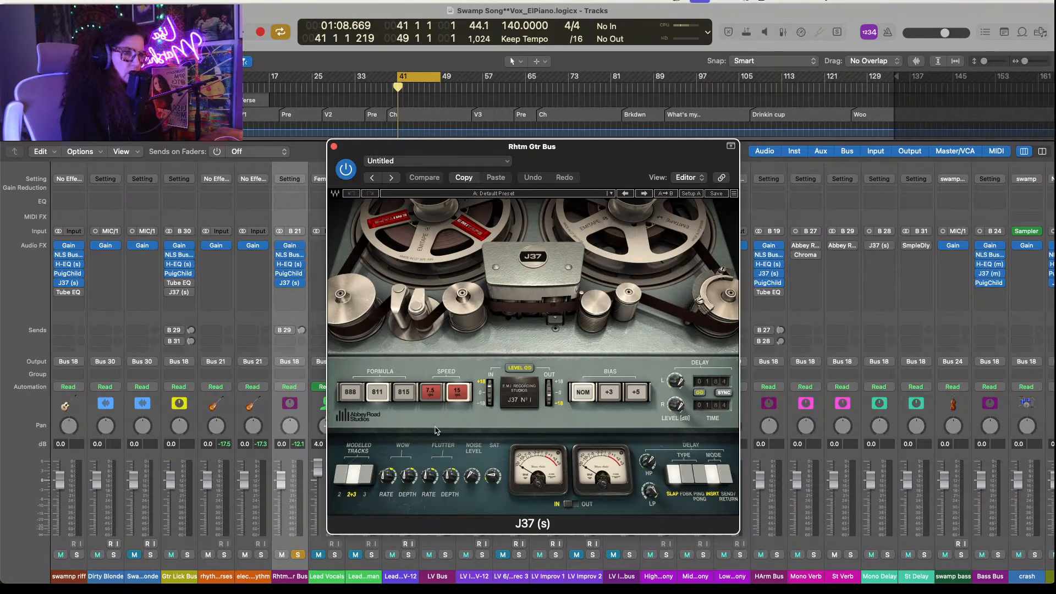
click(431, 391)
key(space)
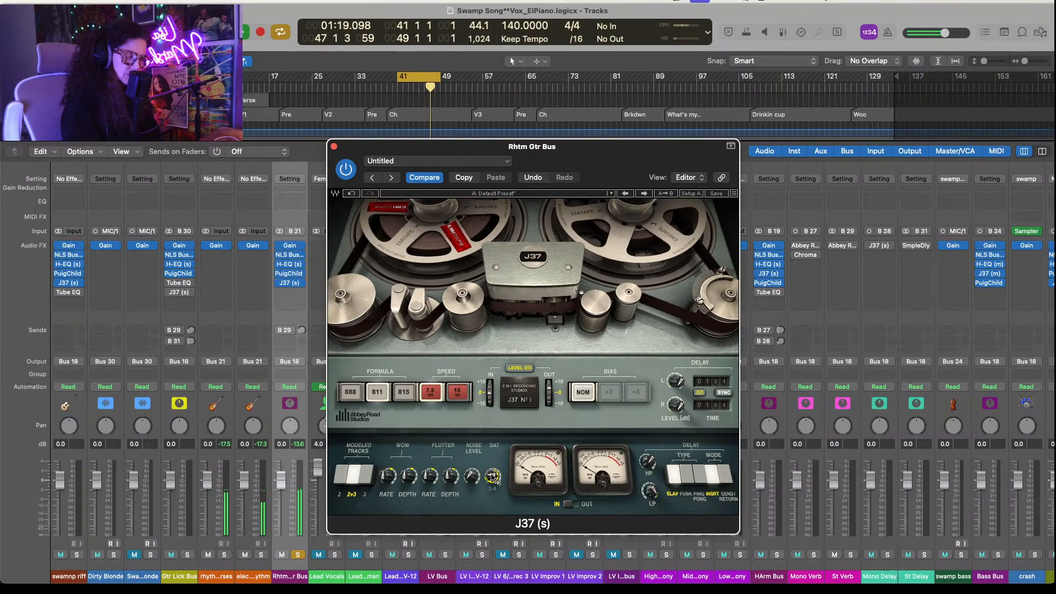
Step: Set the J37 input level to -3.9 dB while auditioning the chorus, fine-tune it and close the plug-in
scroll(493, 476, up, 3)
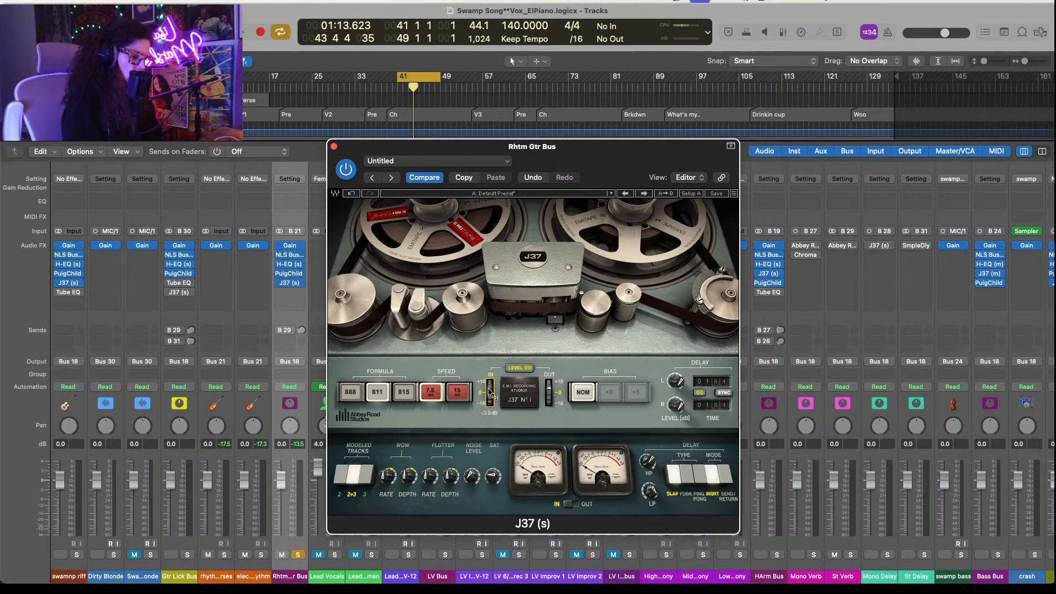
key(space)
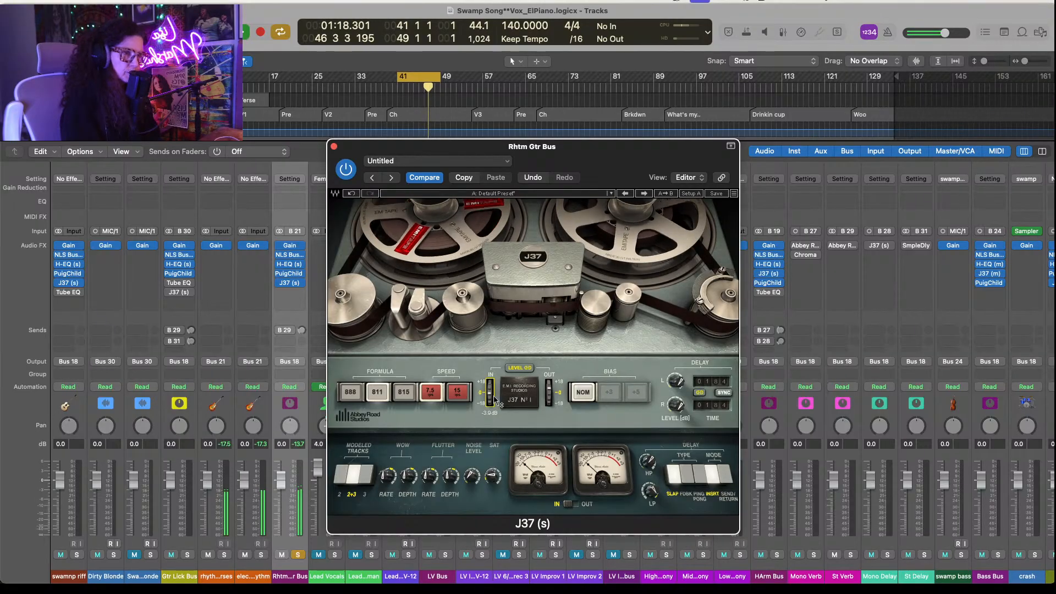
mouse_move(490, 392)
mouse_down()
mouse_move(490, 332)
mouse_move(489, 390)
mouse_up()
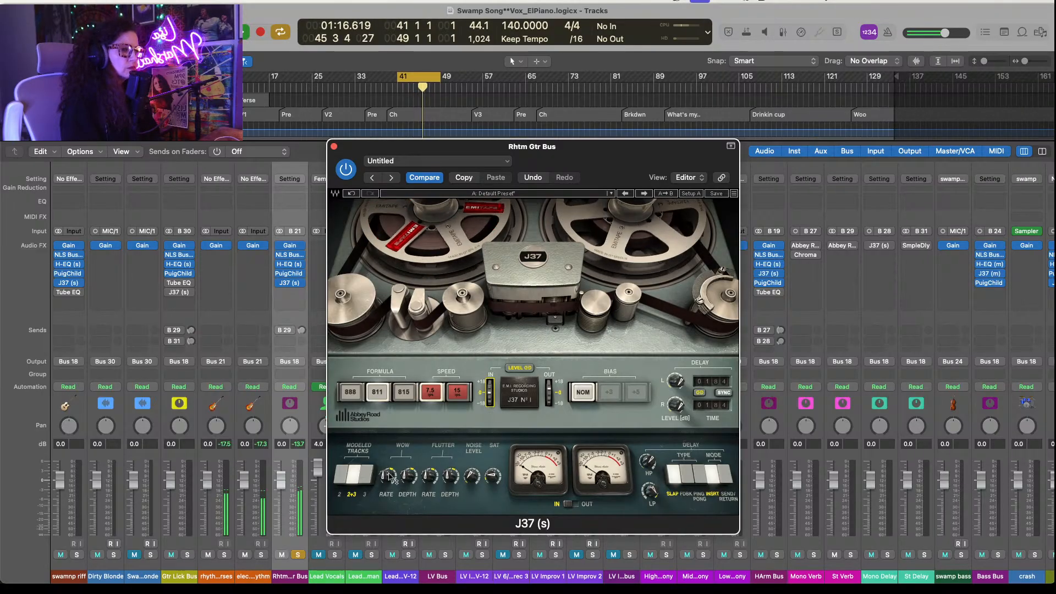
click(334, 146)
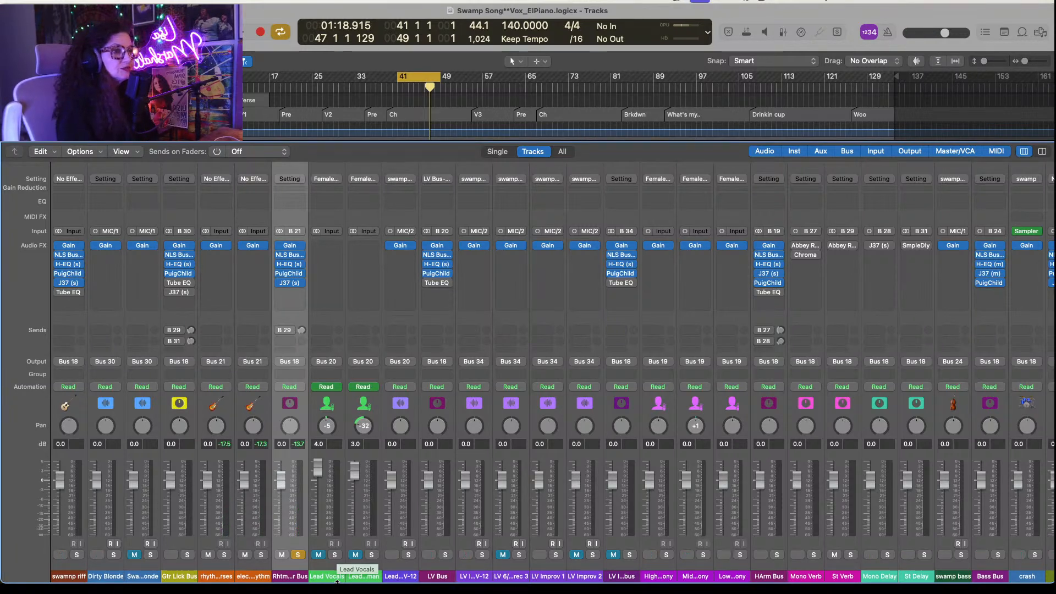
Step: Take the Rhtm Gtr Bus out of solo
click(297, 554)
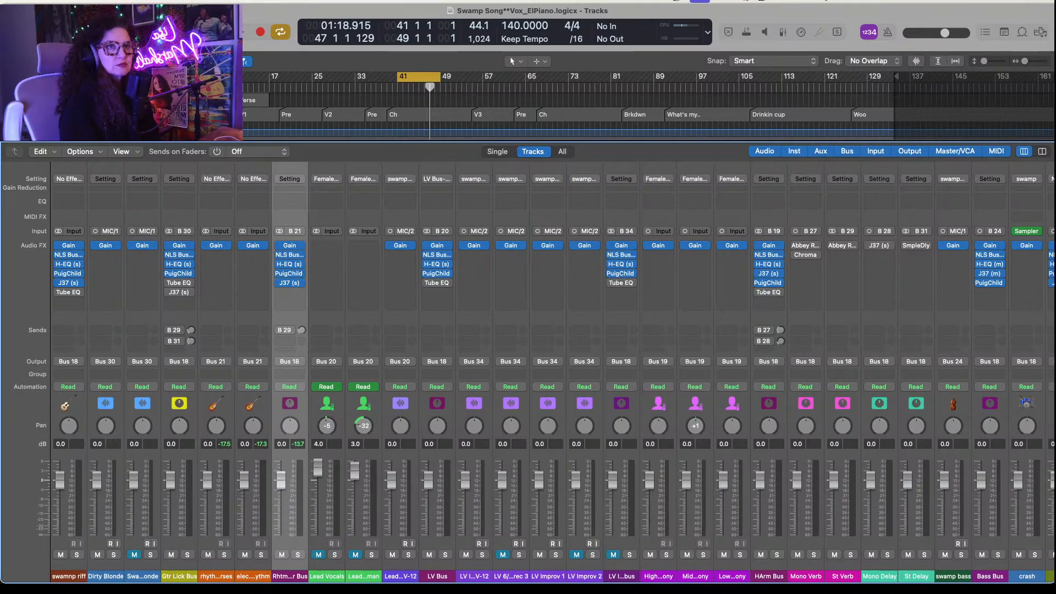
click(76, 1)
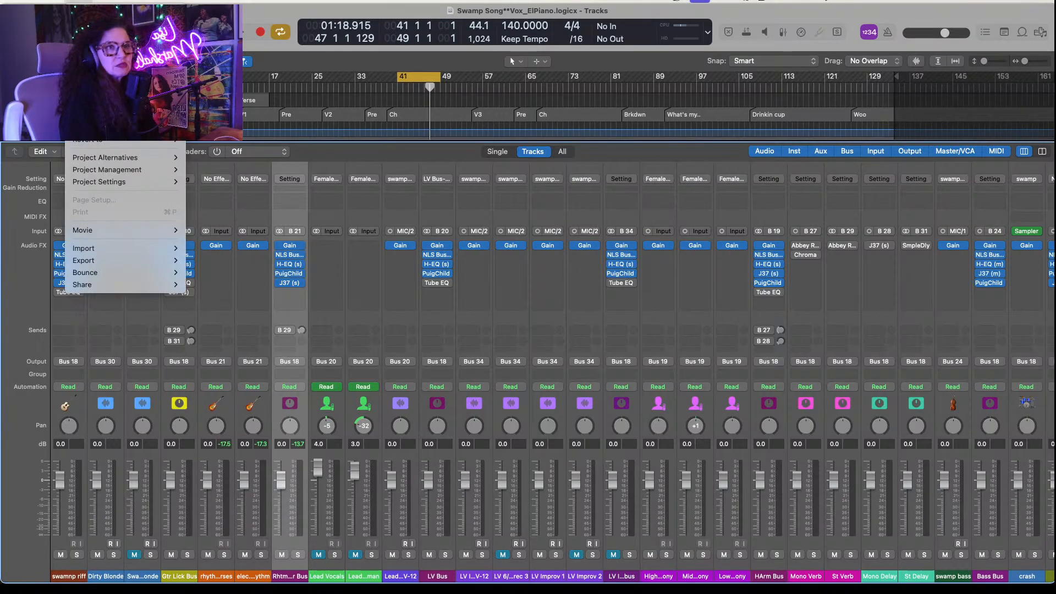
click(342, 443)
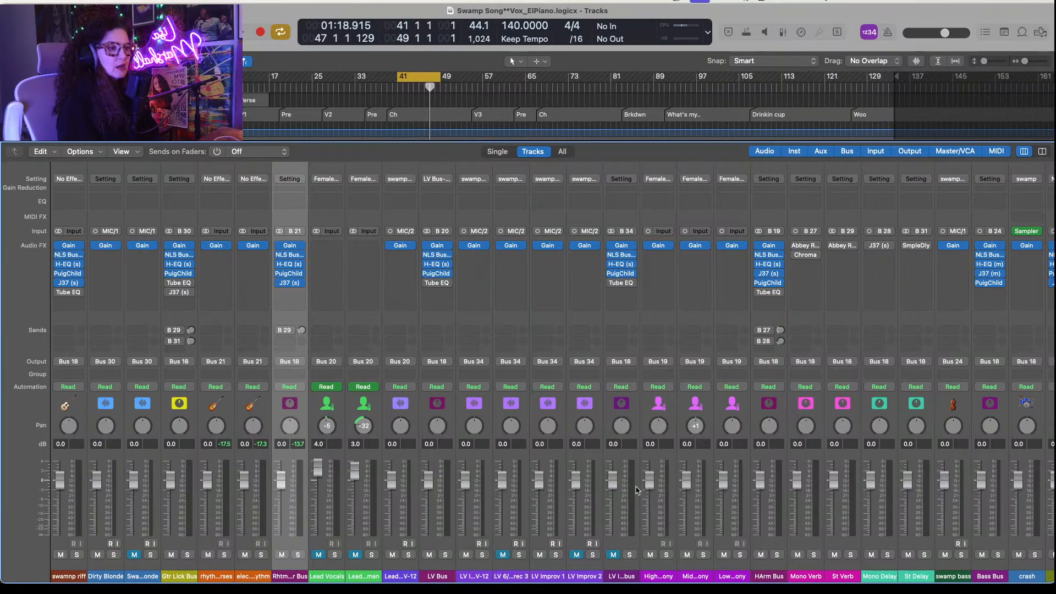
Step: Select the Tamborine and Shaker channels together and remove their NLS Channel and second Gain plug-ins
scroll(636, 490, right, 15)
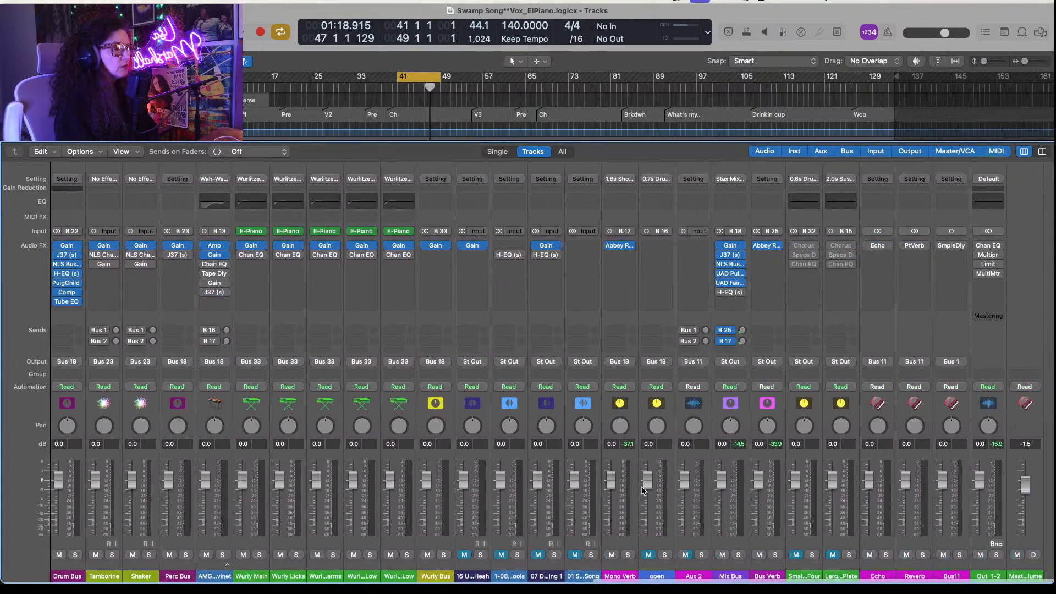
scroll(643, 489, left, 10)
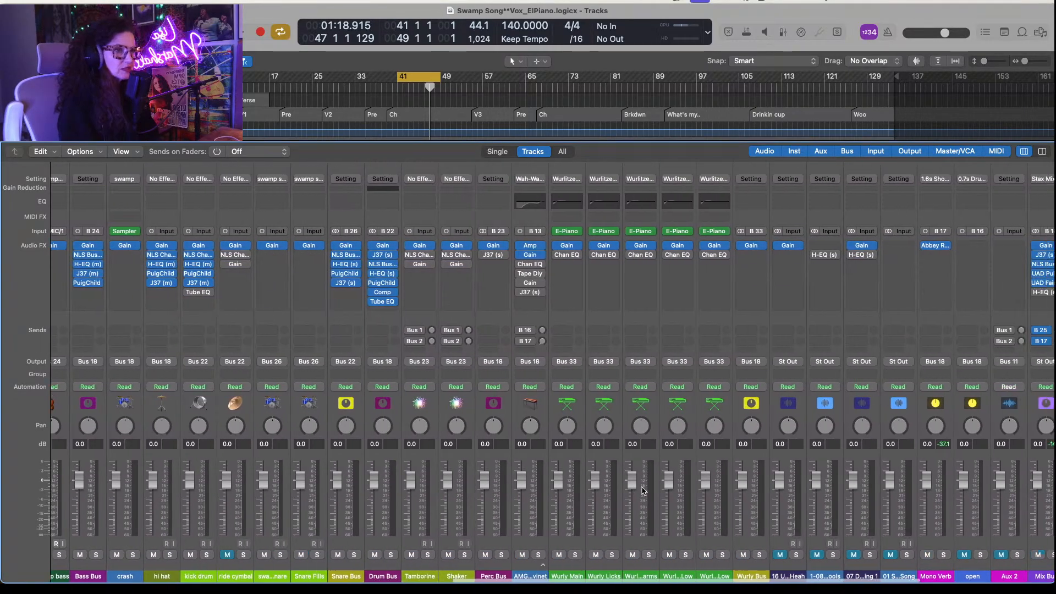
scroll(643, 490, left, 3)
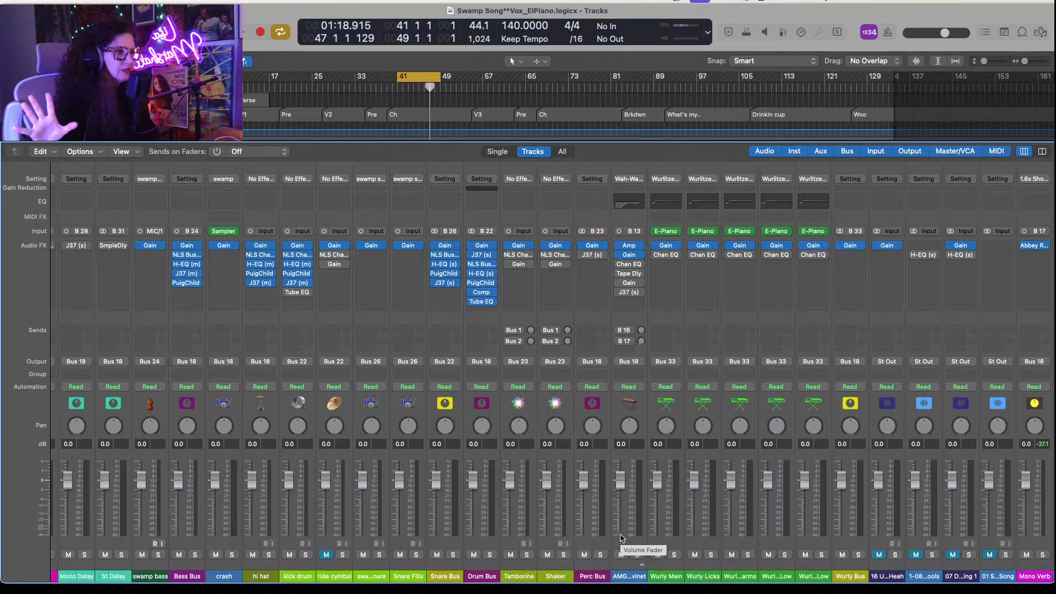
click(519, 500)
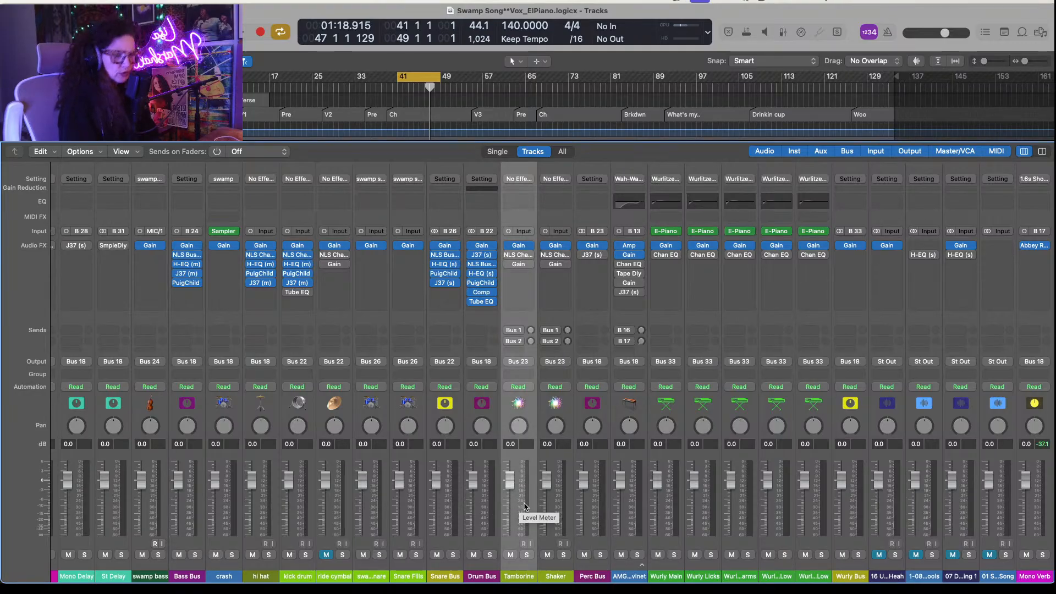
shift+click(555, 502)
click(567, 258)
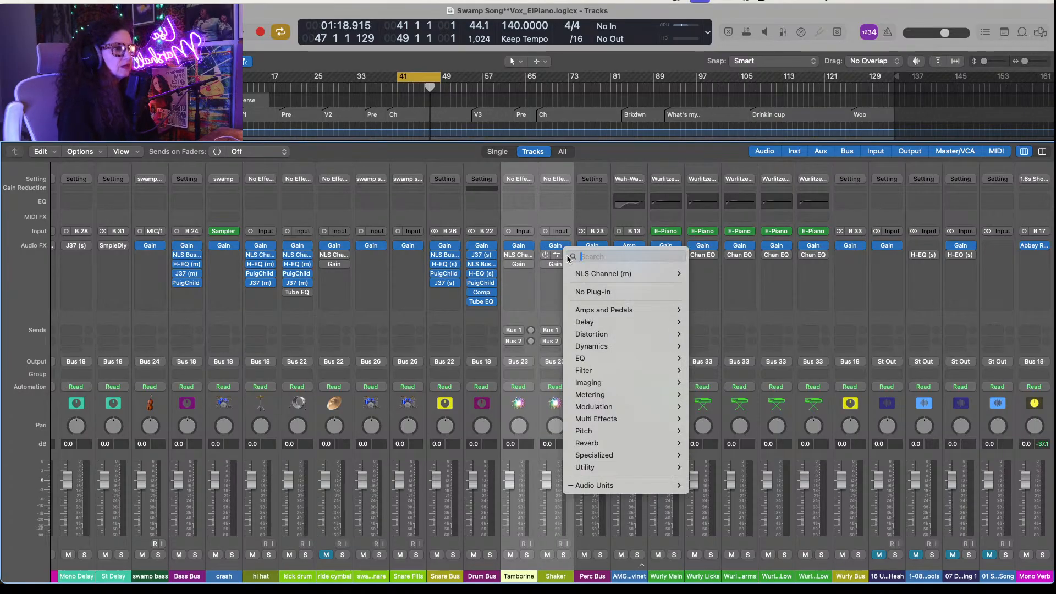
click(583, 292)
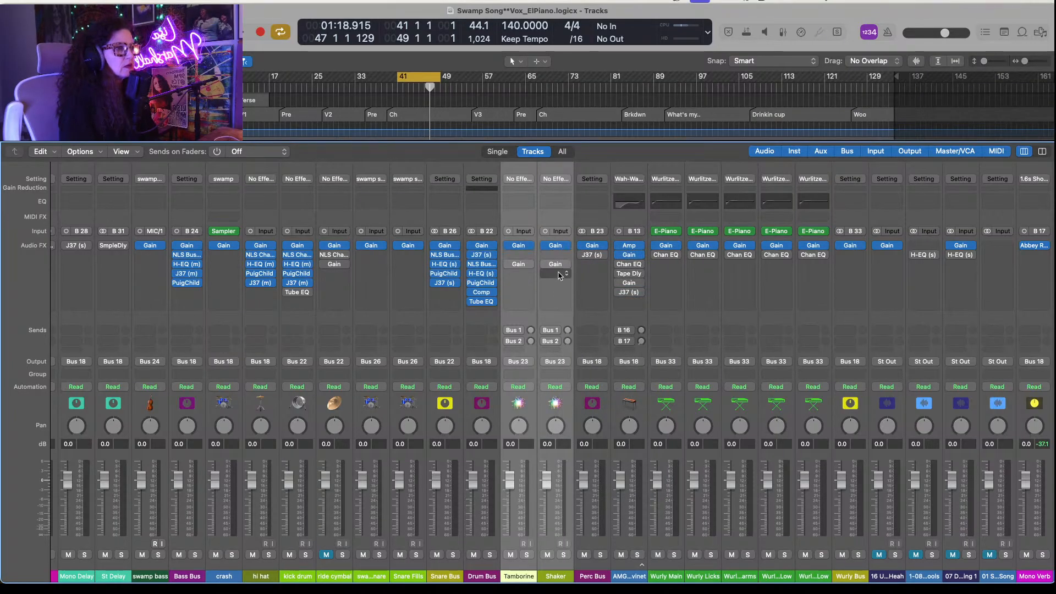
click(567, 264)
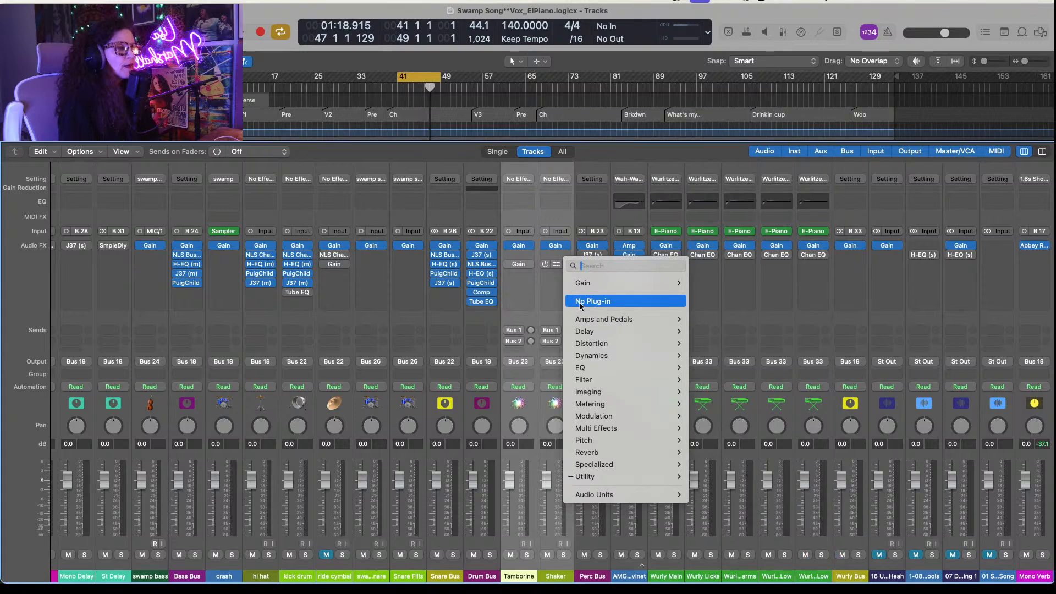
click(613, 300)
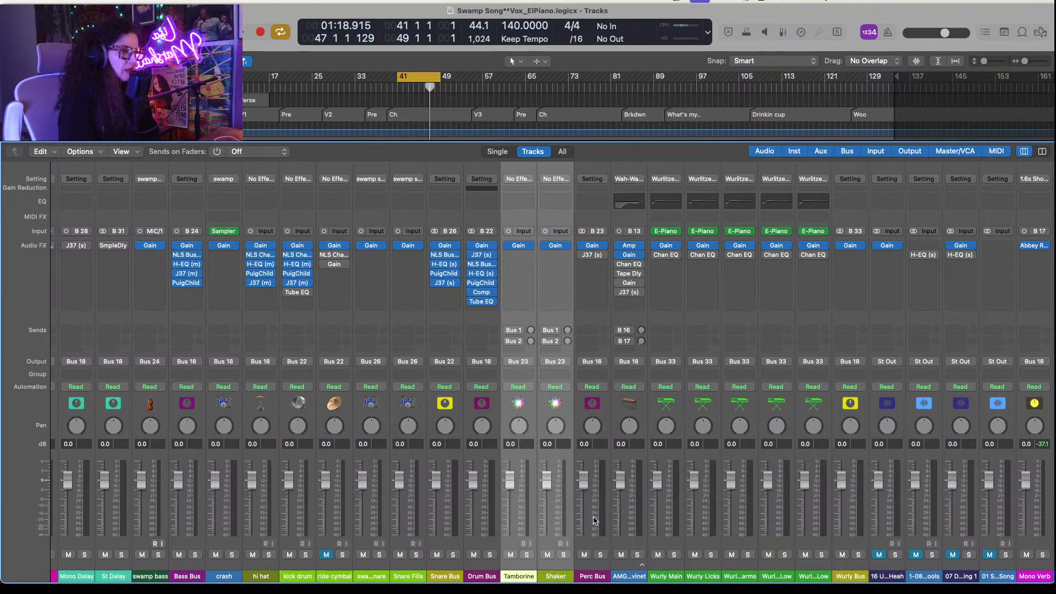
Step: Select the Wurly Bus, consult the WURLY Mix Bus chain in The Stax Style Mixing Manual in the browser, and solo the bus in Logic Pro
click(593, 520)
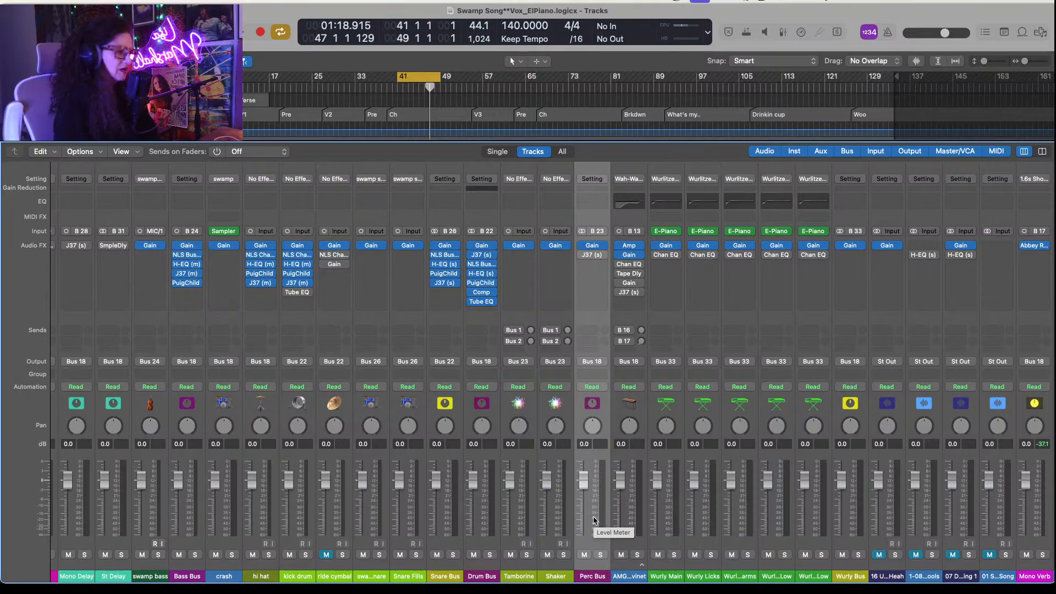
scroll(849, 509, right, 2)
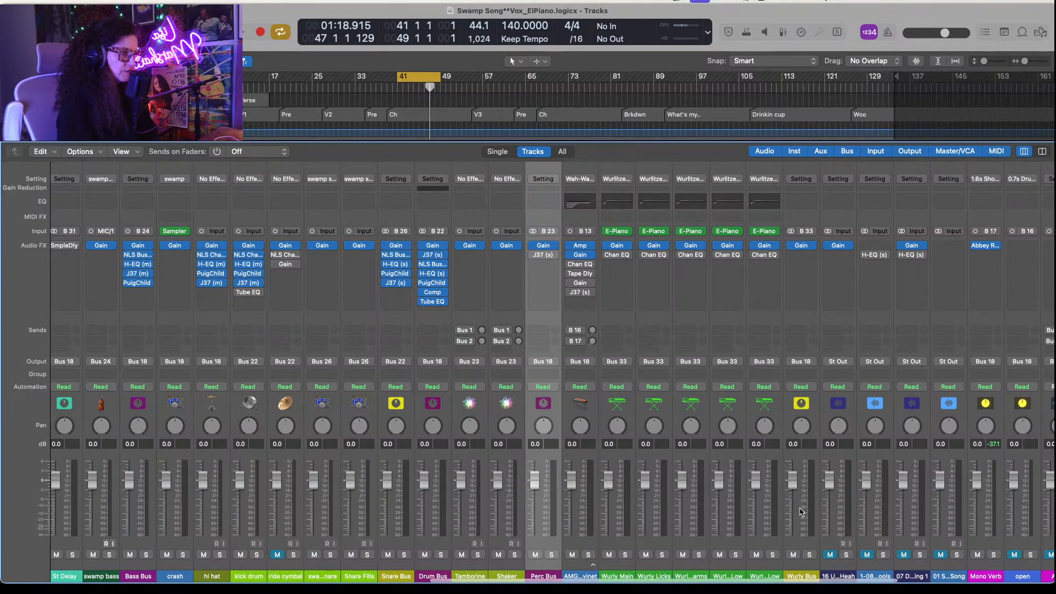
click(800, 512)
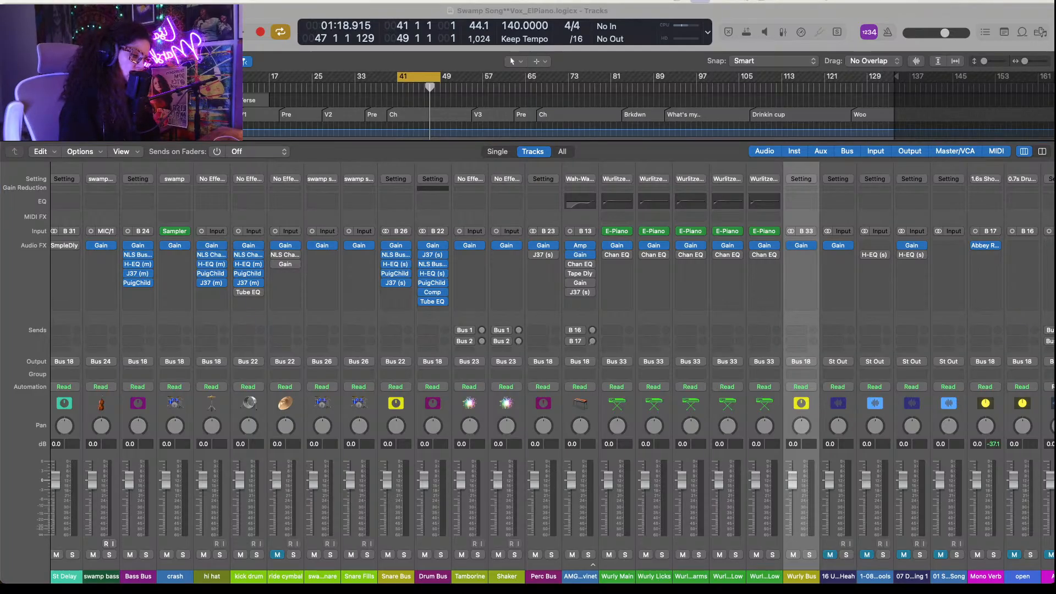
drag(0, 6, 769, 14)
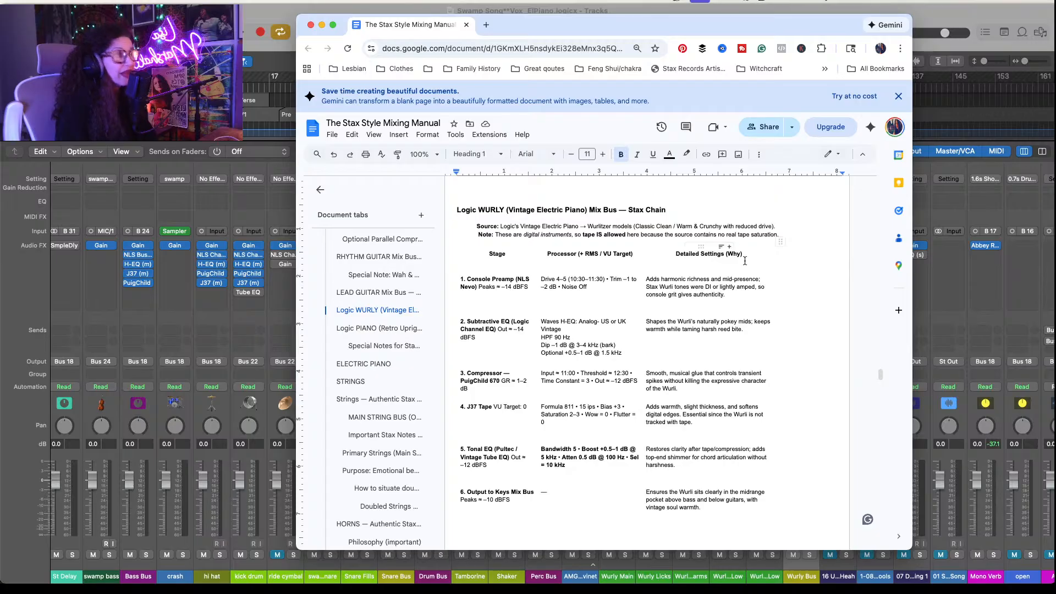
drag(755, 26, 0, 74)
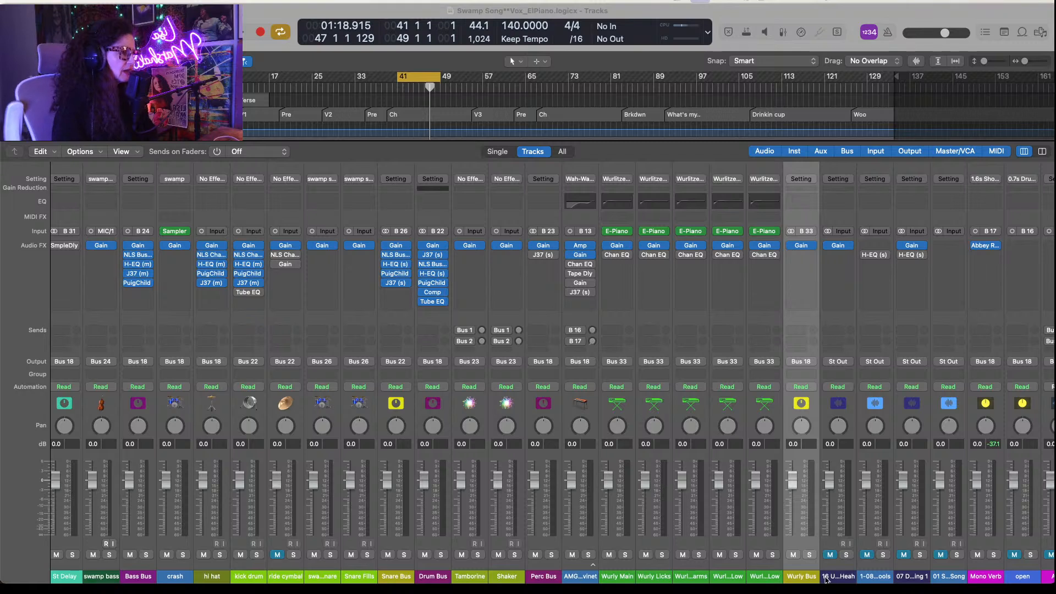
click(809, 555)
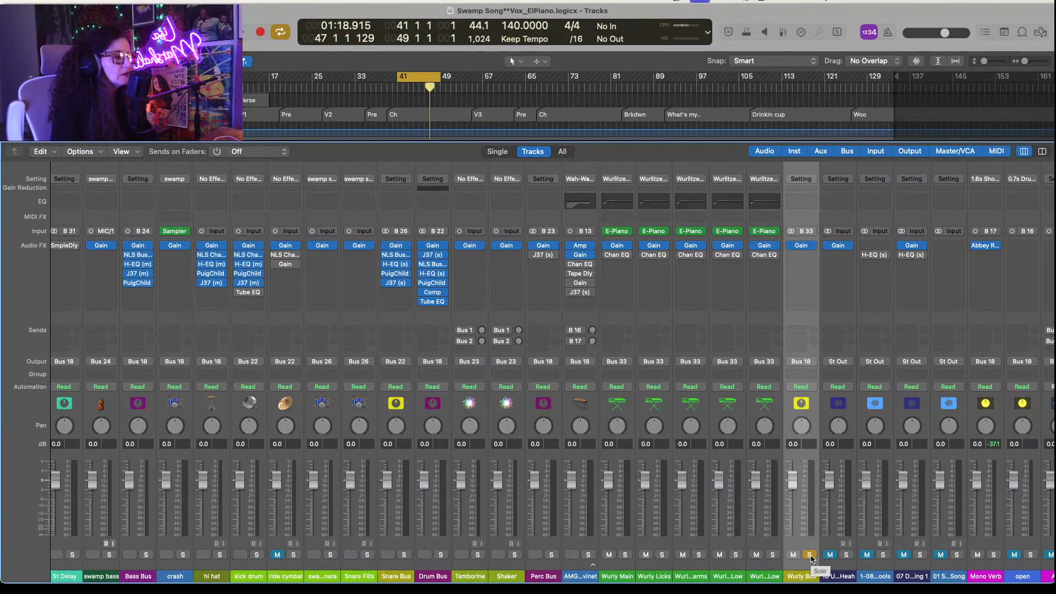
Step: Audition the soloed Wurly Bus, move the cycle range to bars 104–112 and play that section
key(space)
mouse_move(407, 276)
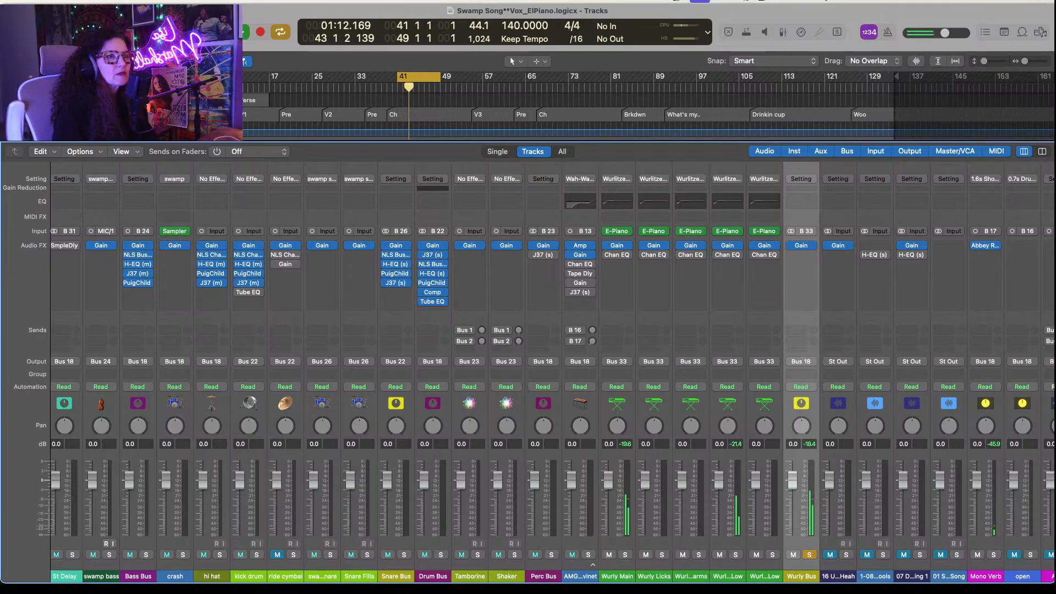
key(x)
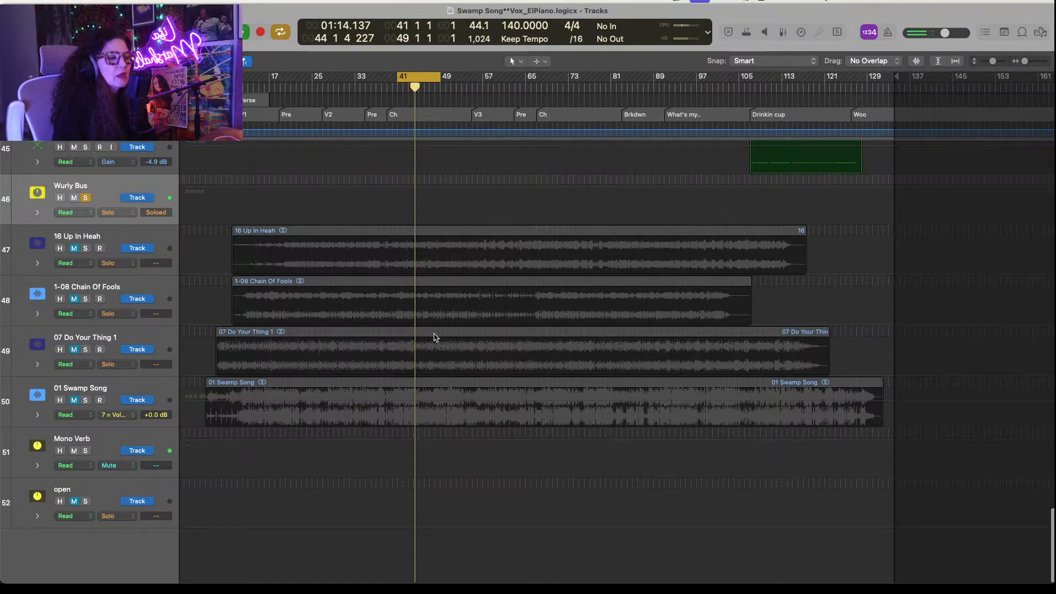
scroll(433, 337, up, 10)
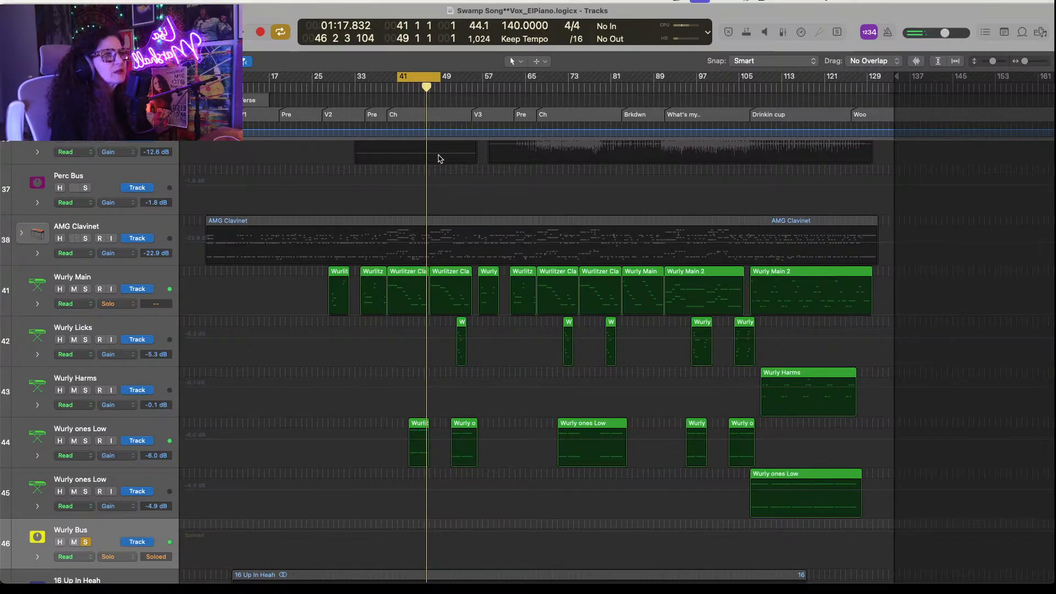
drag(418, 75, 754, 86)
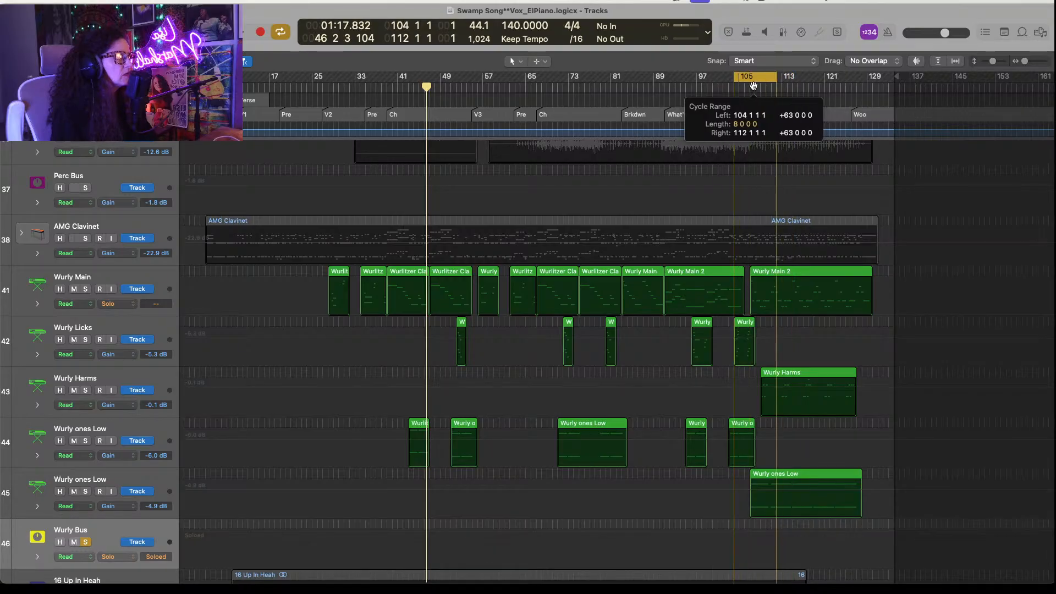
key(space)
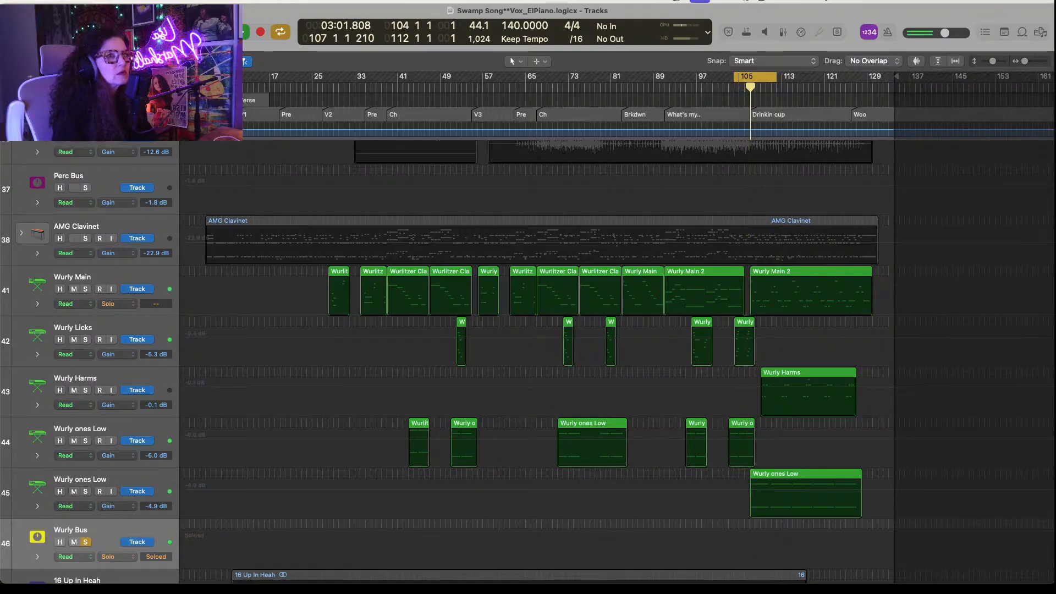
Step: Select the five Wurly instrument channels together in the mixer and remove their Channel EQ plug-ins
key(x)
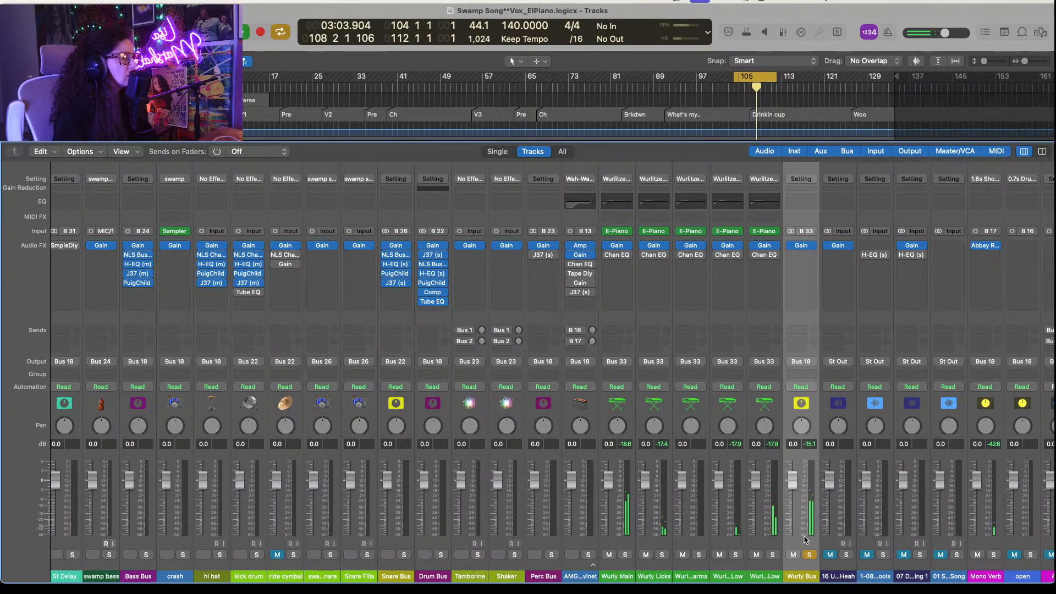
click(623, 510)
shift+click(764, 508)
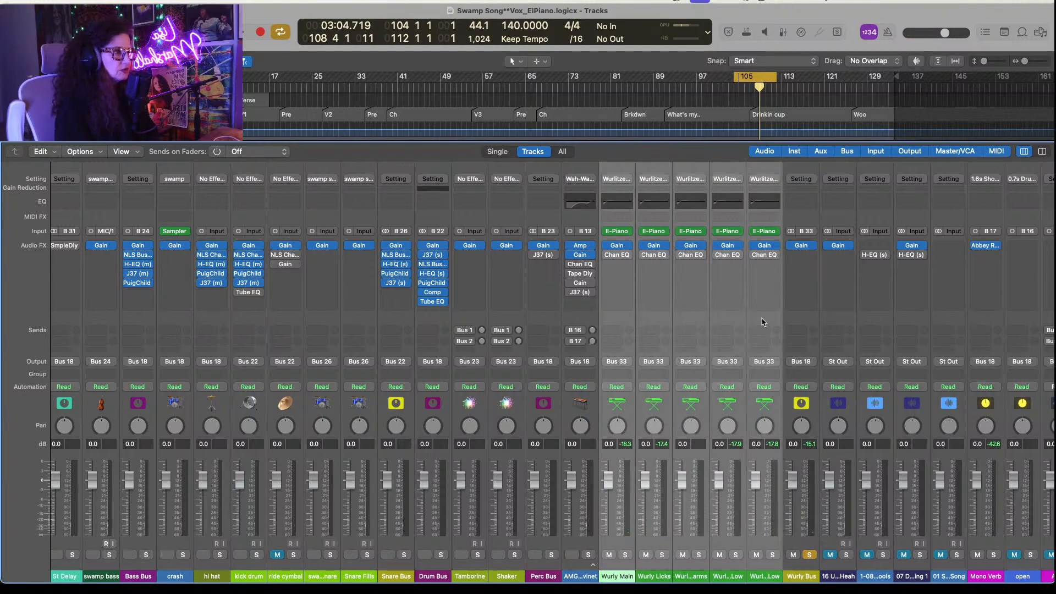
click(775, 256)
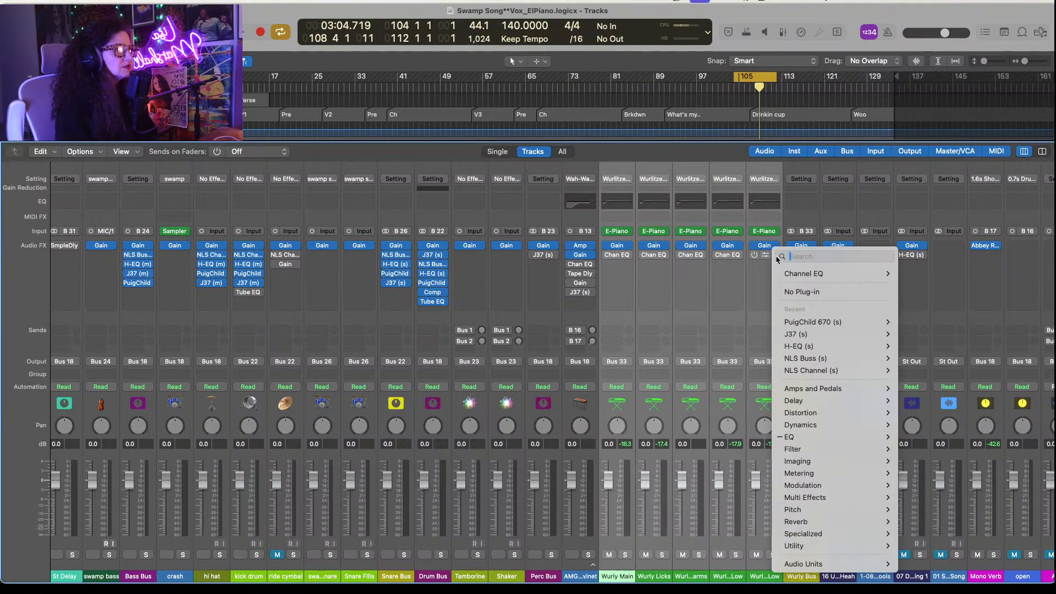
click(812, 296)
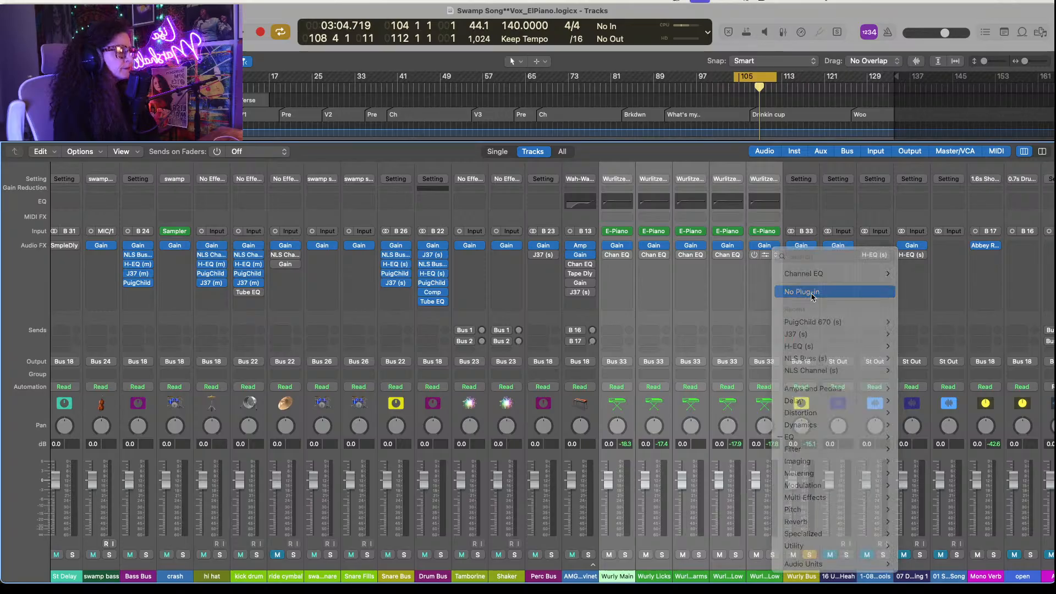
Step: Set the Wurly Bus Gain plug-in to -0.5 dB during playback and close the plug-in
click(804, 515)
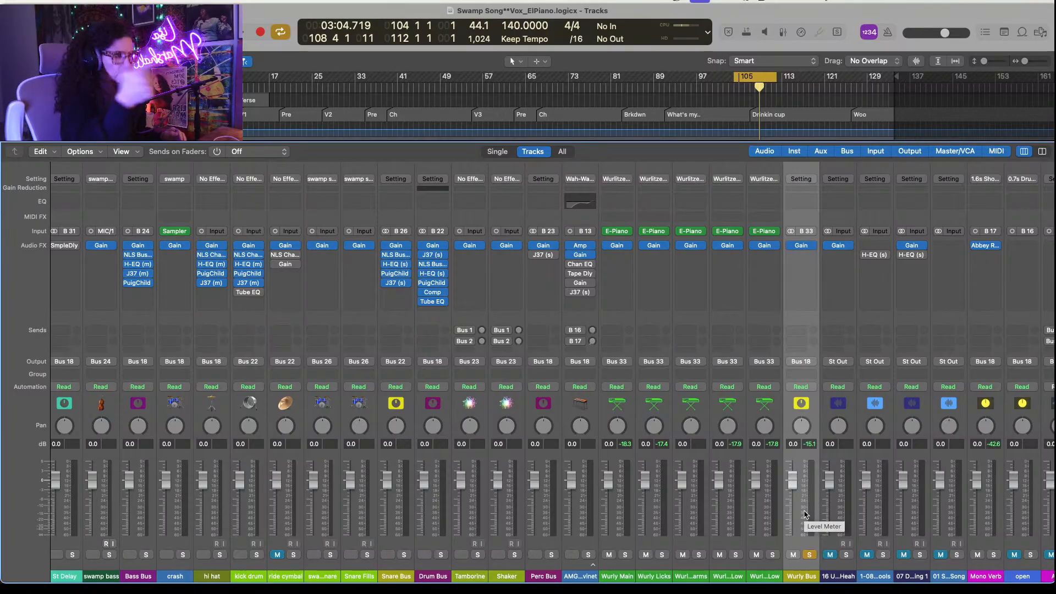
key(space)
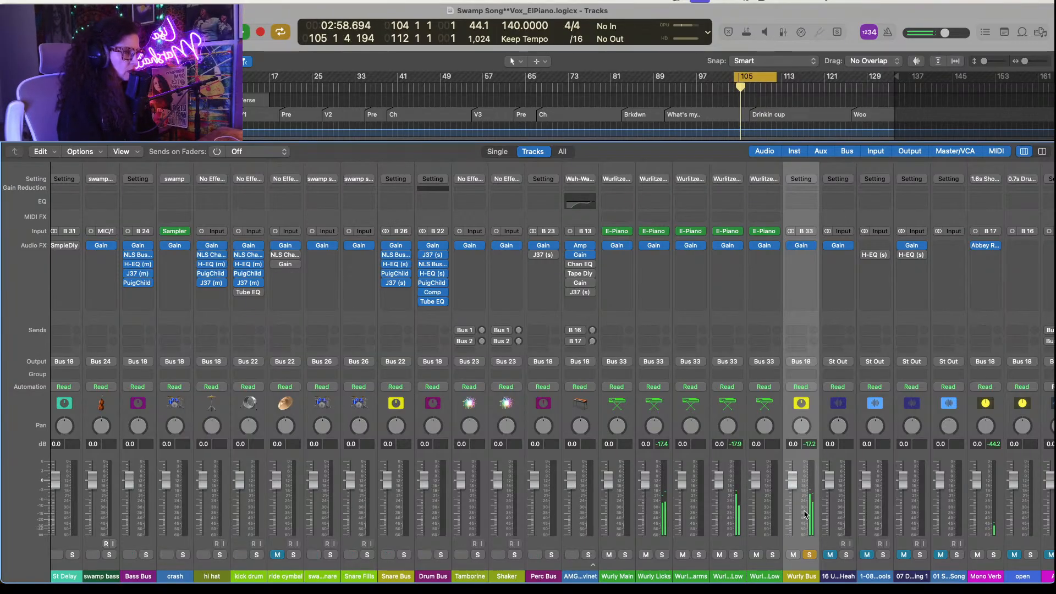
click(803, 246)
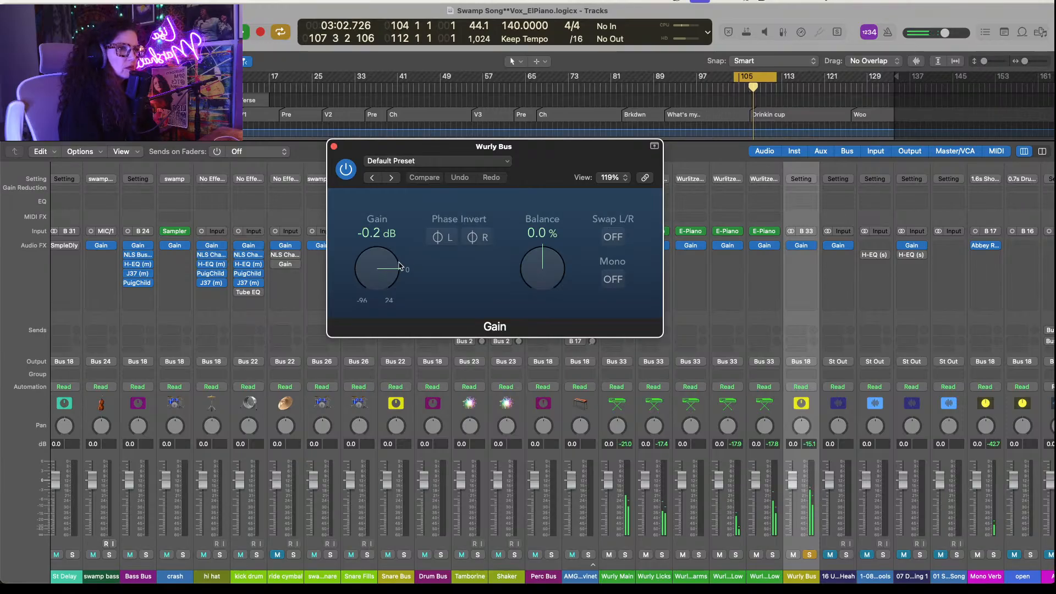
drag(400, 266, 399, 269)
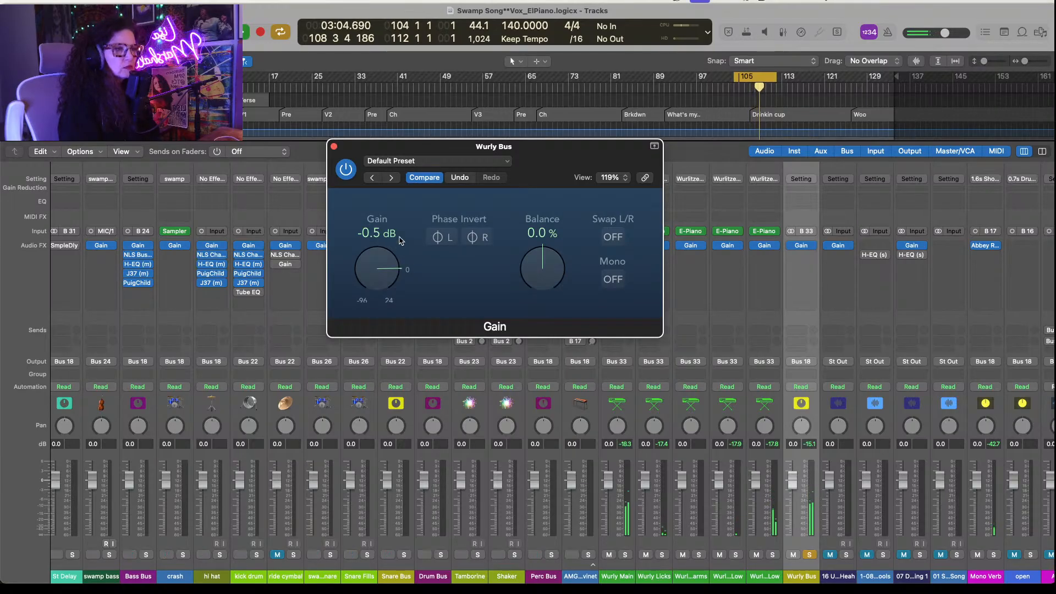
click(333, 146)
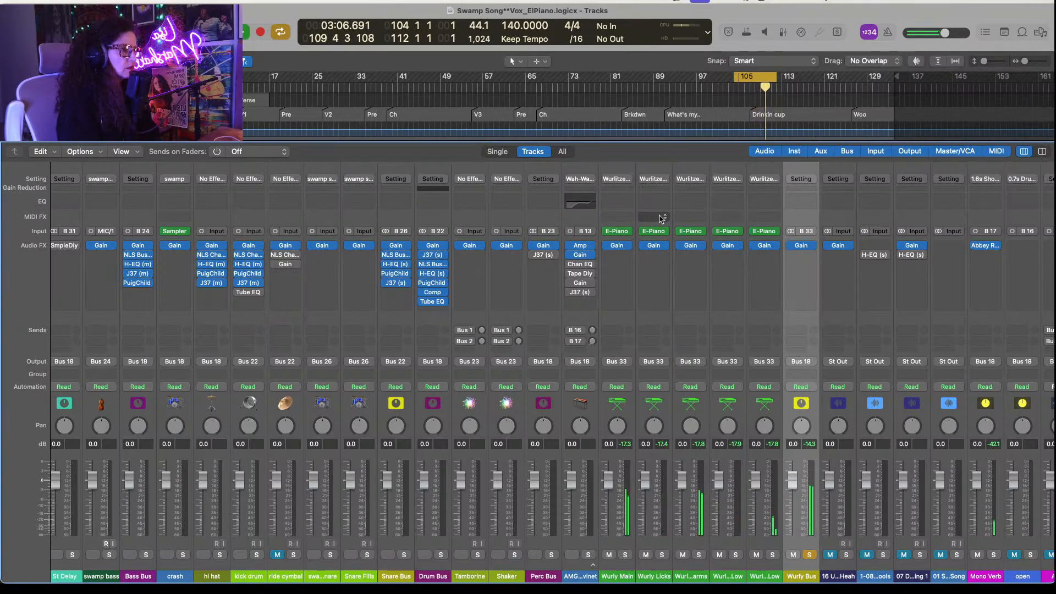
Step: Insert a stereo NLS Buss plug-in after the Gain on the Wurly Bus and choose the Nevo console
click(813, 256)
mouse_move(821, 300)
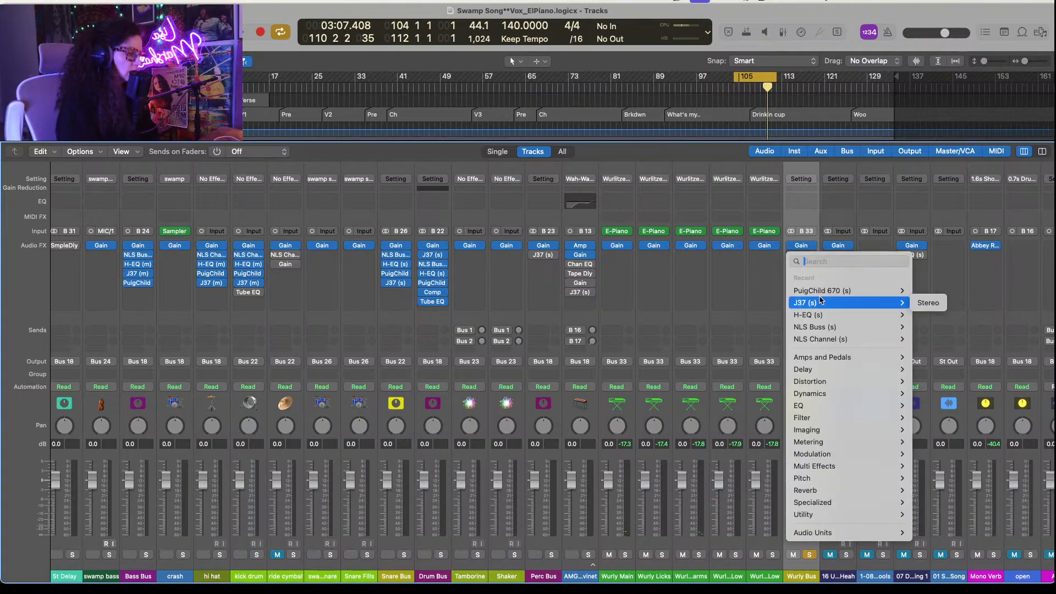
mouse_move(846, 515)
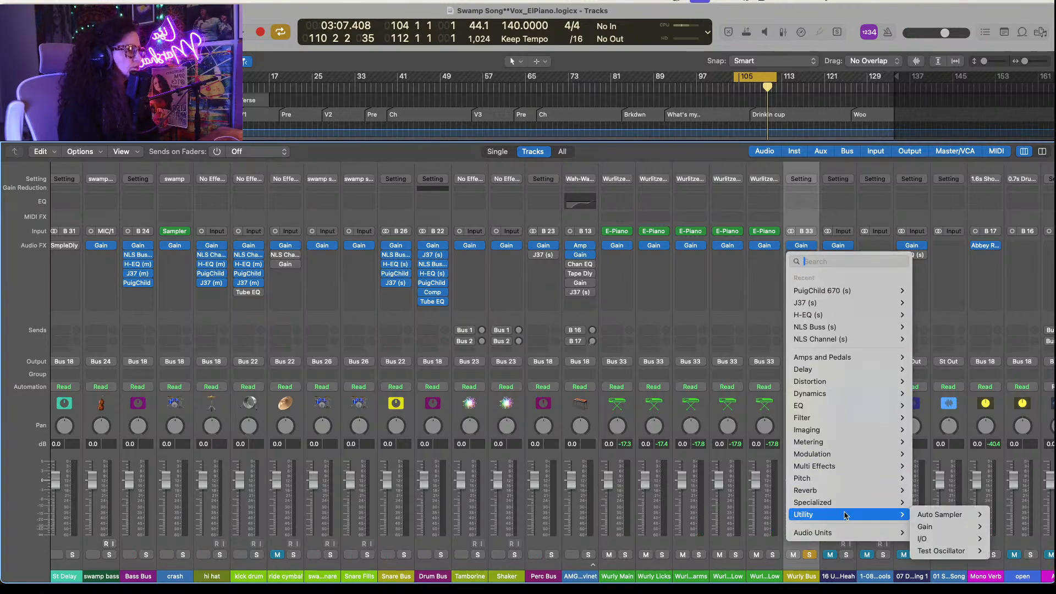
mouse_move(854, 368)
mouse_move(855, 327)
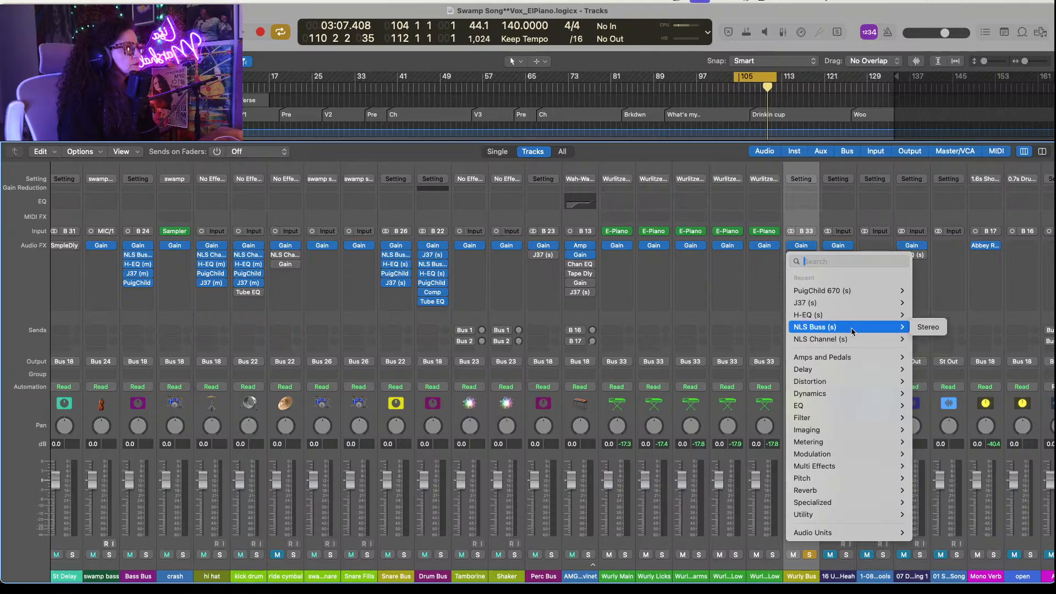
click(928, 329)
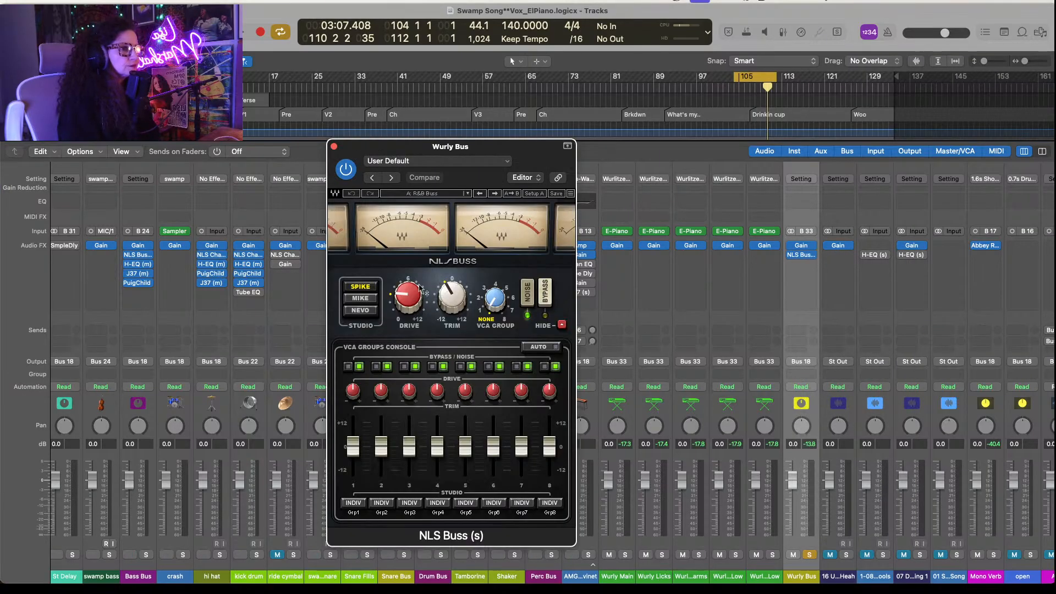
click(360, 311)
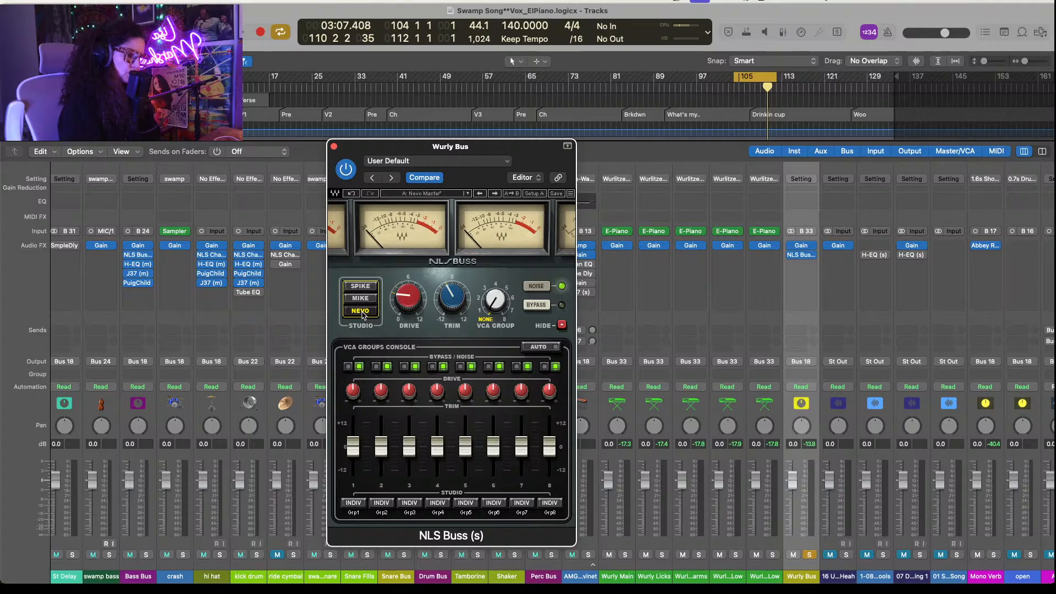
Step: Raise the NLS Buss drive to about 5.2 while auditioning the Wurly Bus, and close the plug-in
drag(400, 300, 404, 261)
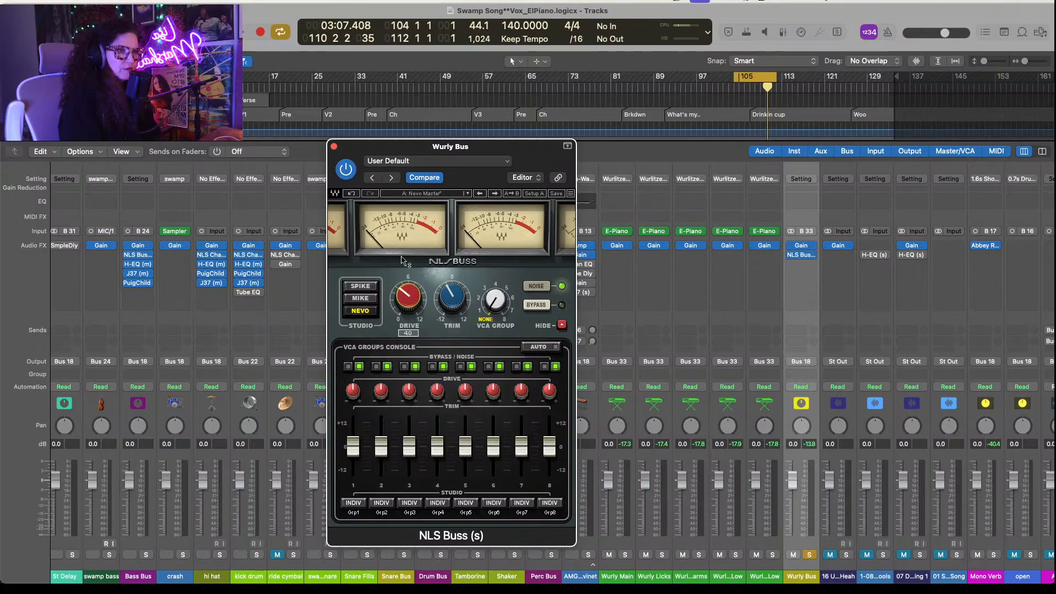
key(space)
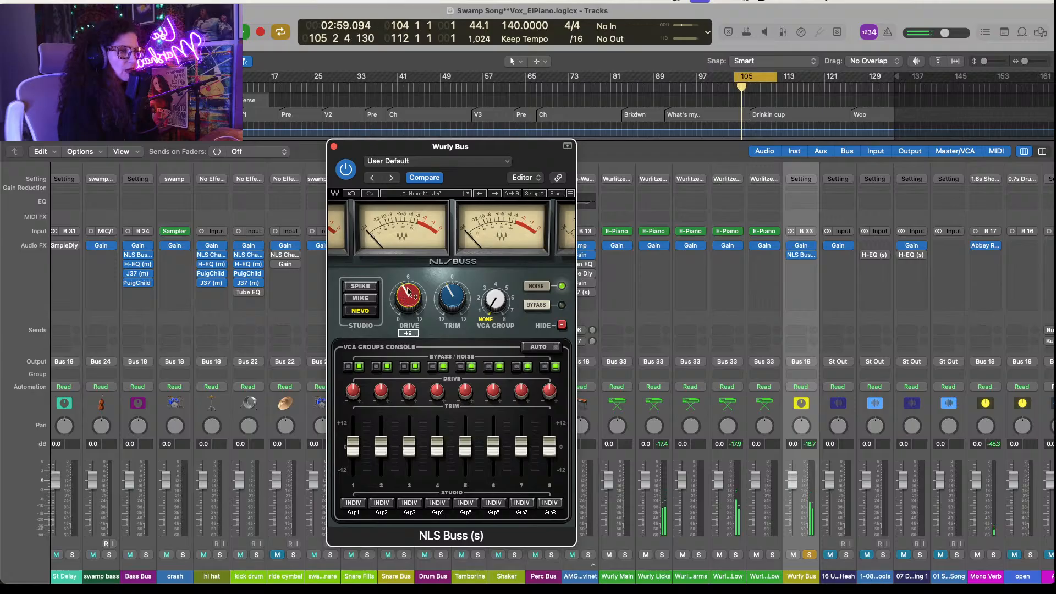
scroll(405, 294, up, 3)
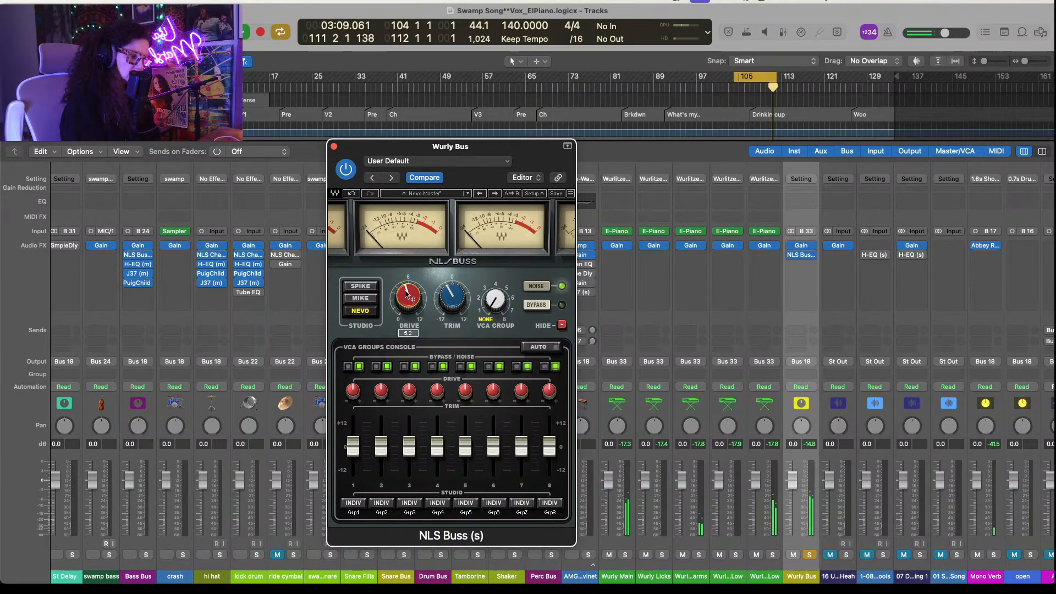
click(333, 147)
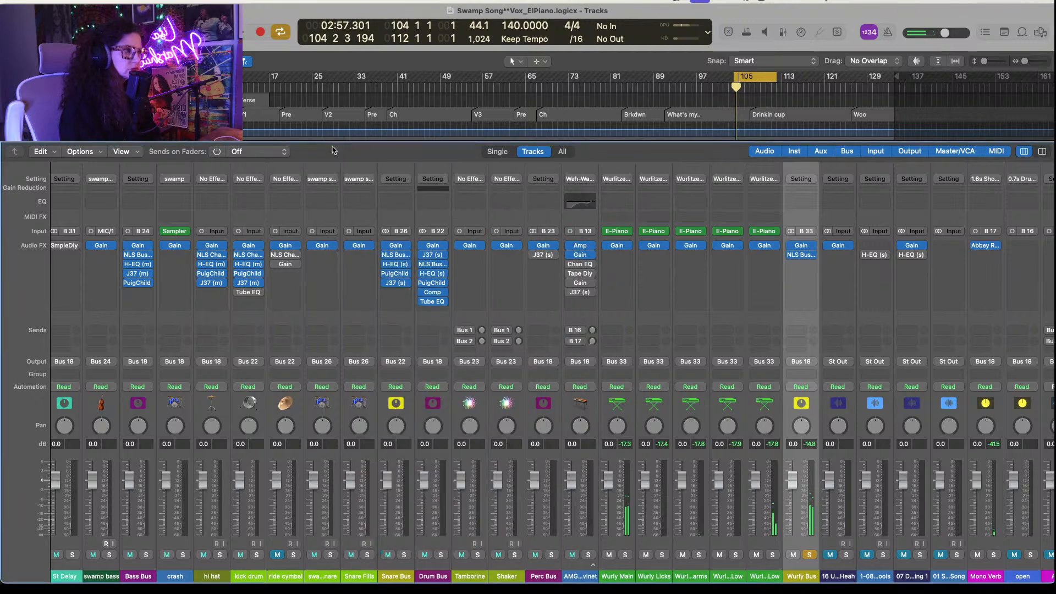
Step: Insert a stereo H-EQ after the NLS Buss on the Wurly Bus and set its analog mode to US Vintage
click(812, 265)
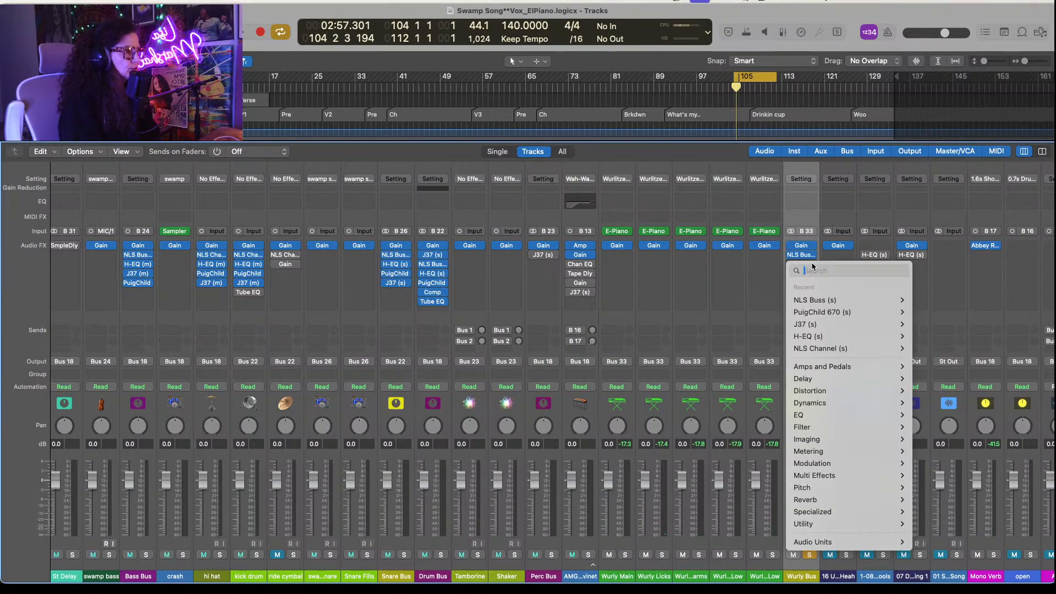
mouse_move(858, 336)
click(922, 340)
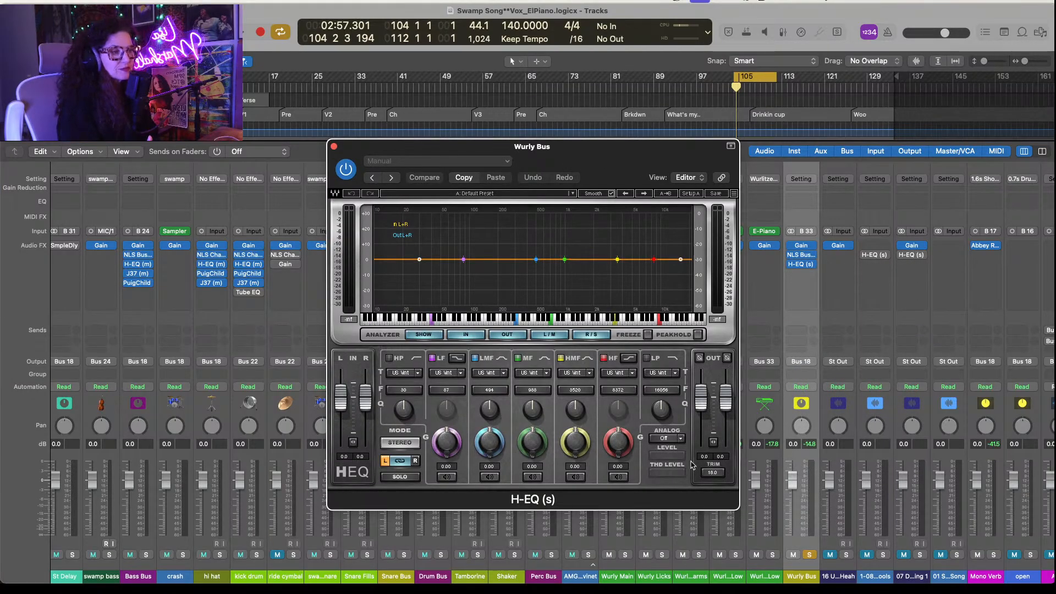
click(681, 438)
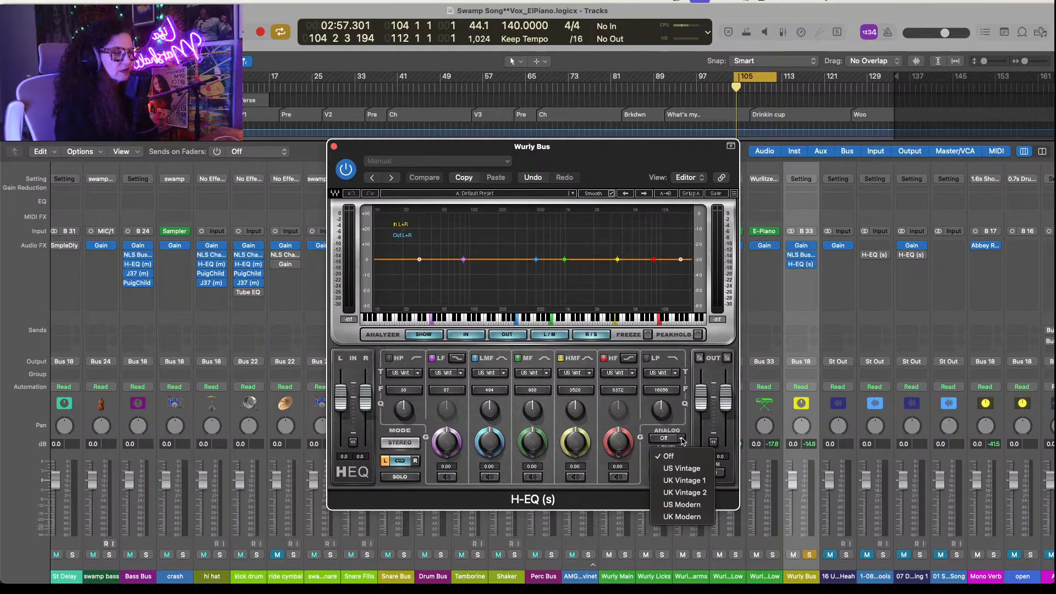
click(683, 470)
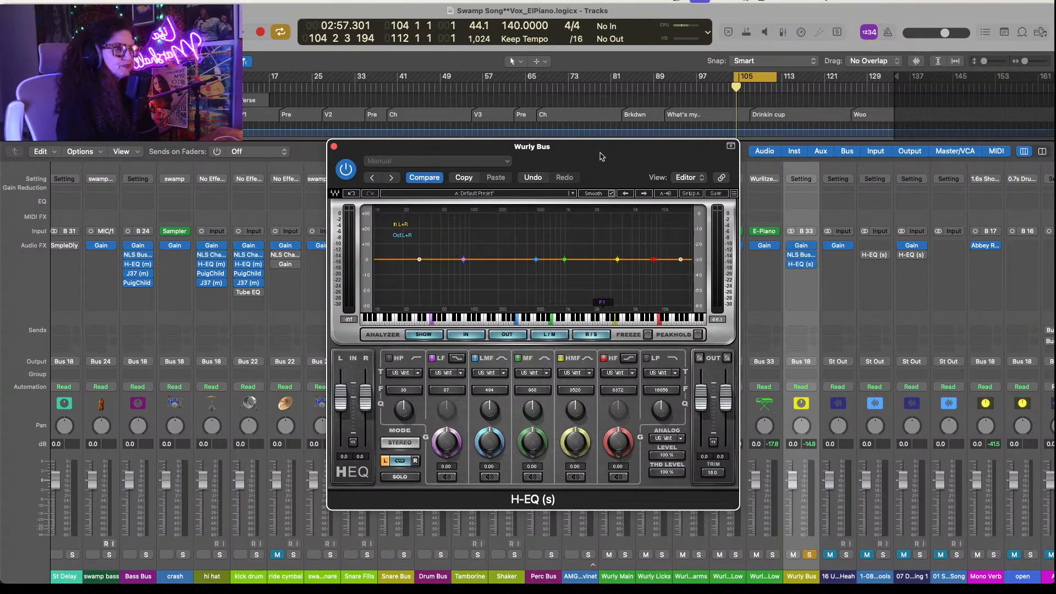
drag(603, 159, 630, 156)
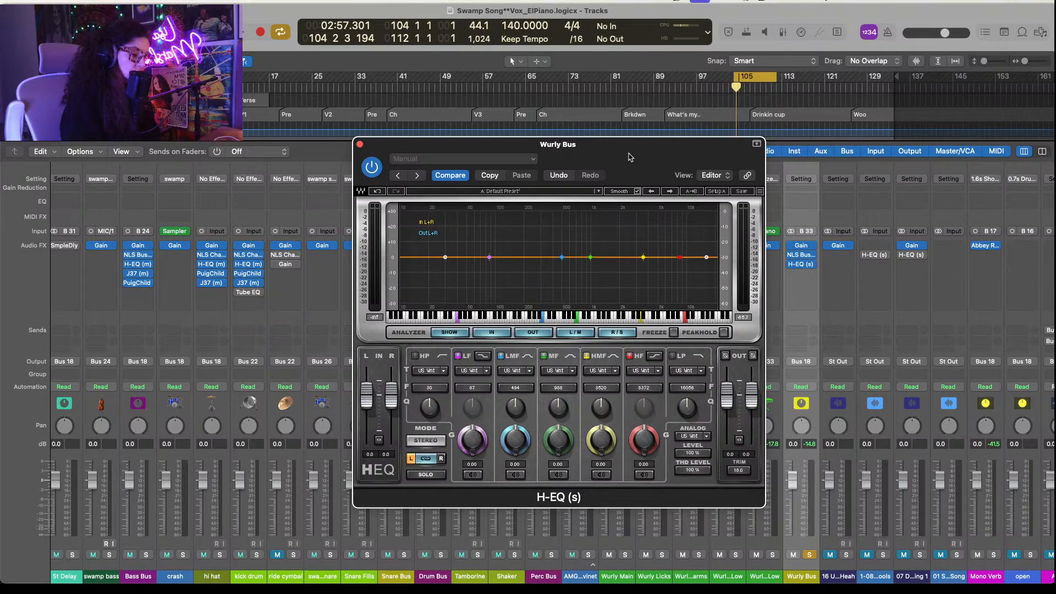
Step: Set the H-EQ high-pass filter to 90 Hz, enable it and audition the Wurly Bus
click(431, 389)
text(90)
key(Return)
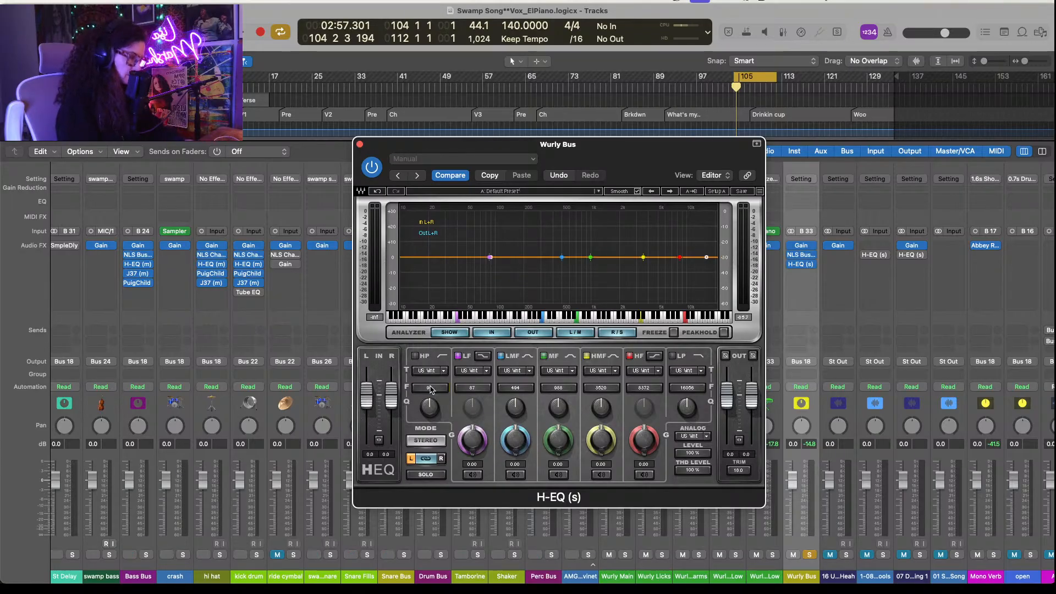
click(415, 356)
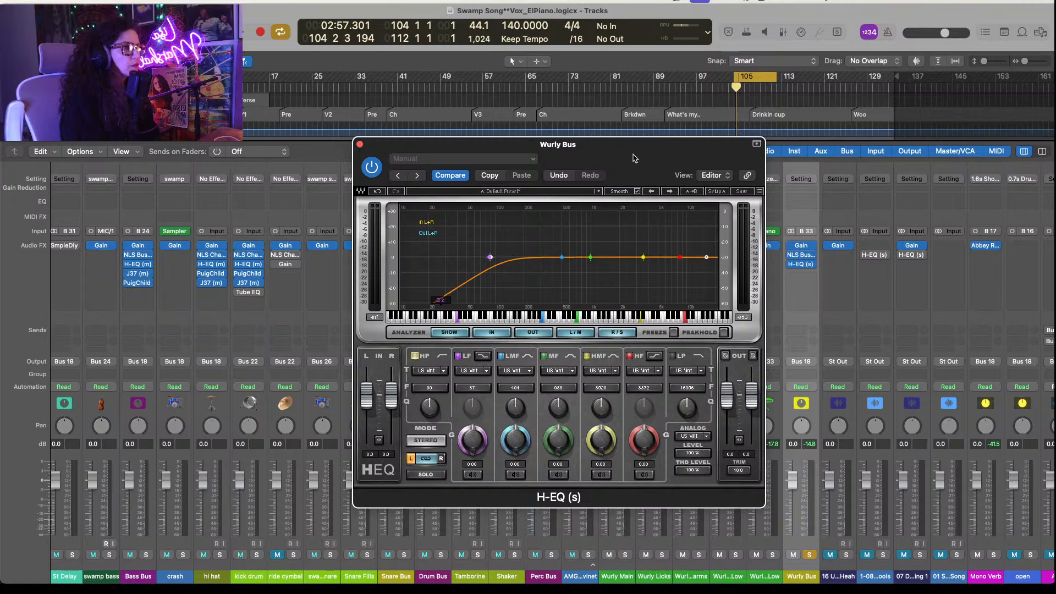
key(space)
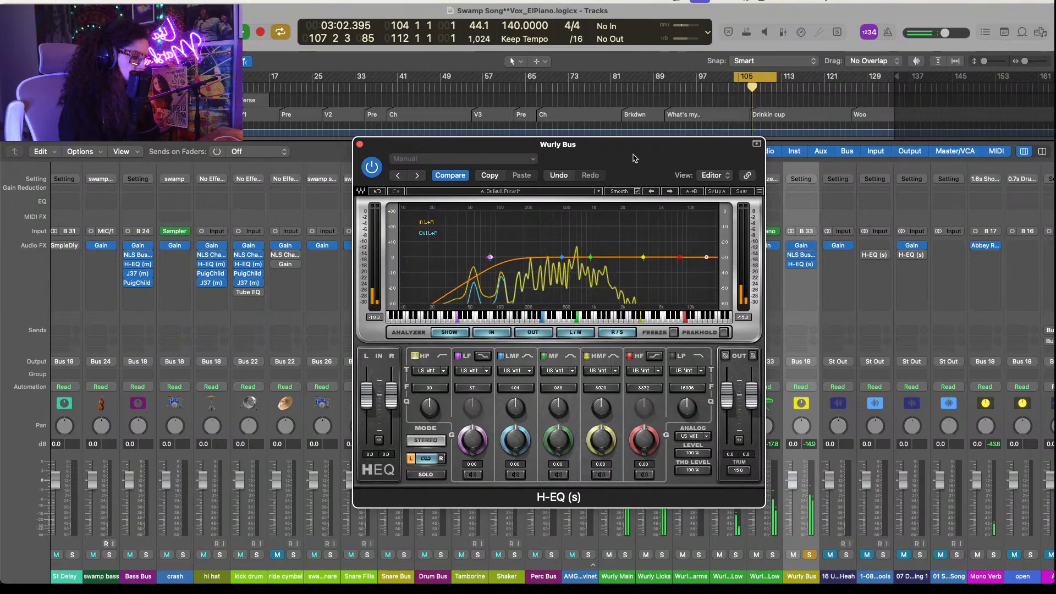
Step: Set the H-EQ high-mid band gain to -1 dB and play the section again
click(601, 463)
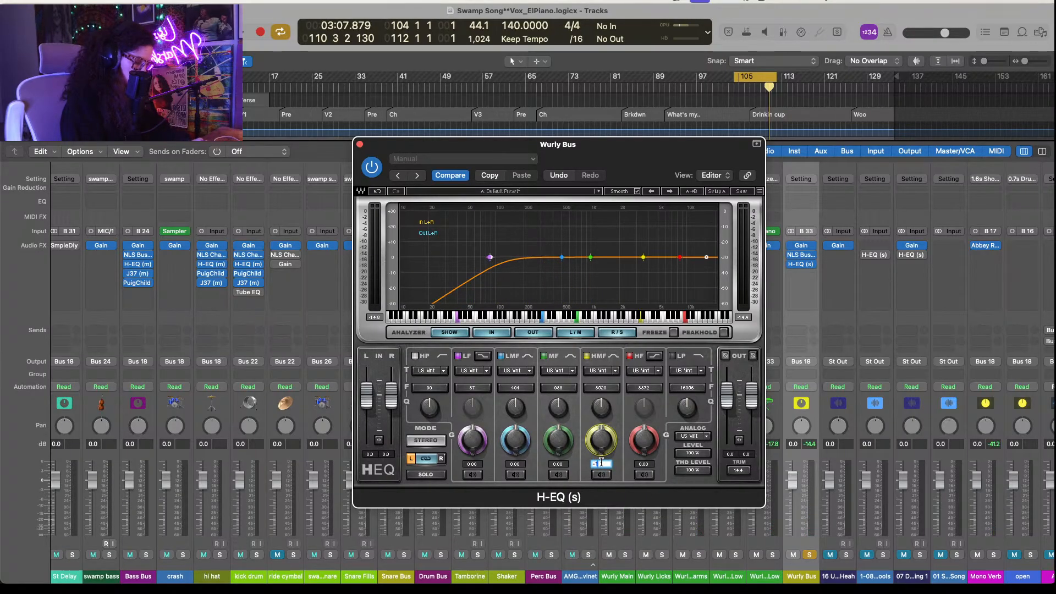
key(Return)
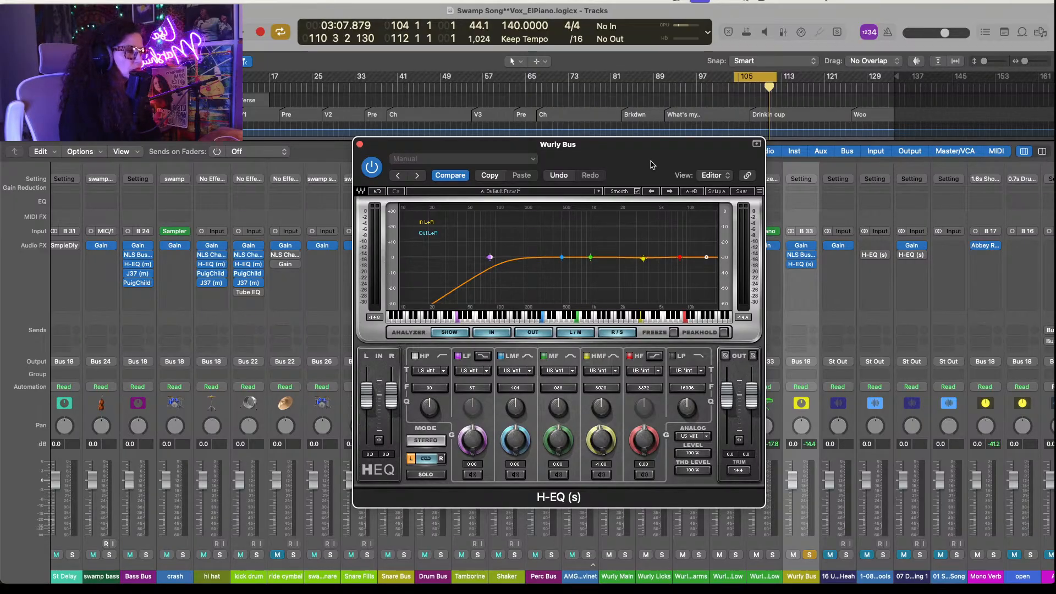
click(747, 11)
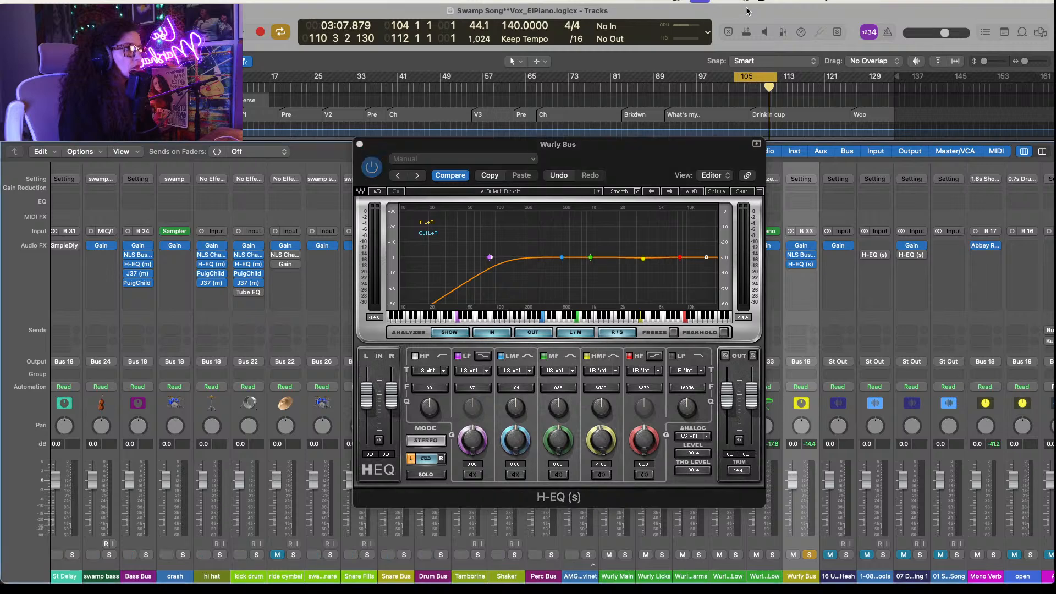
key(space)
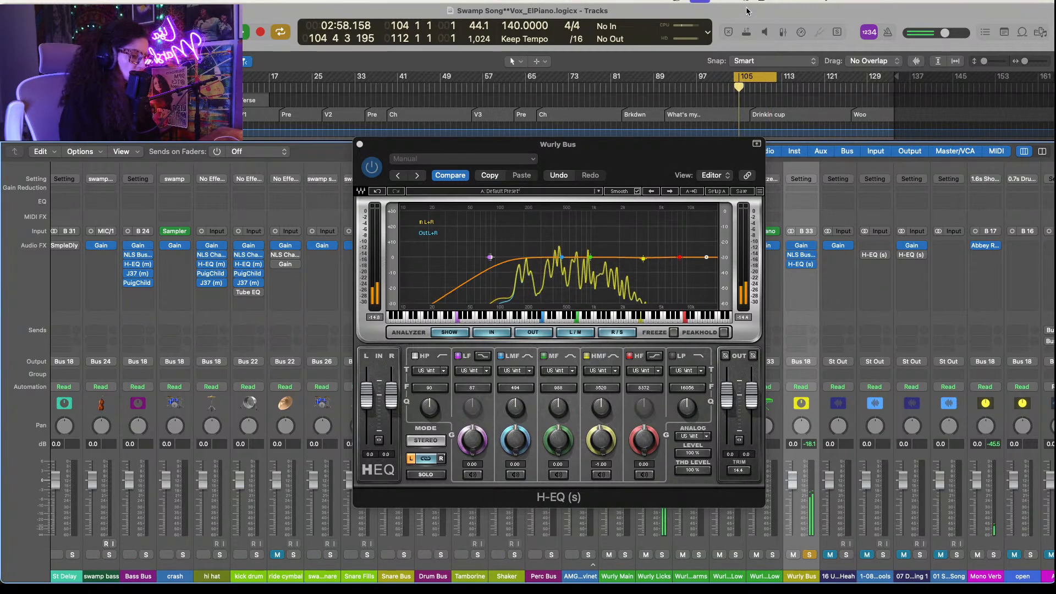
Step: Close the H-EQ and insert a stereo PuigChild 670 after it on the Wurly Bus
click(359, 144)
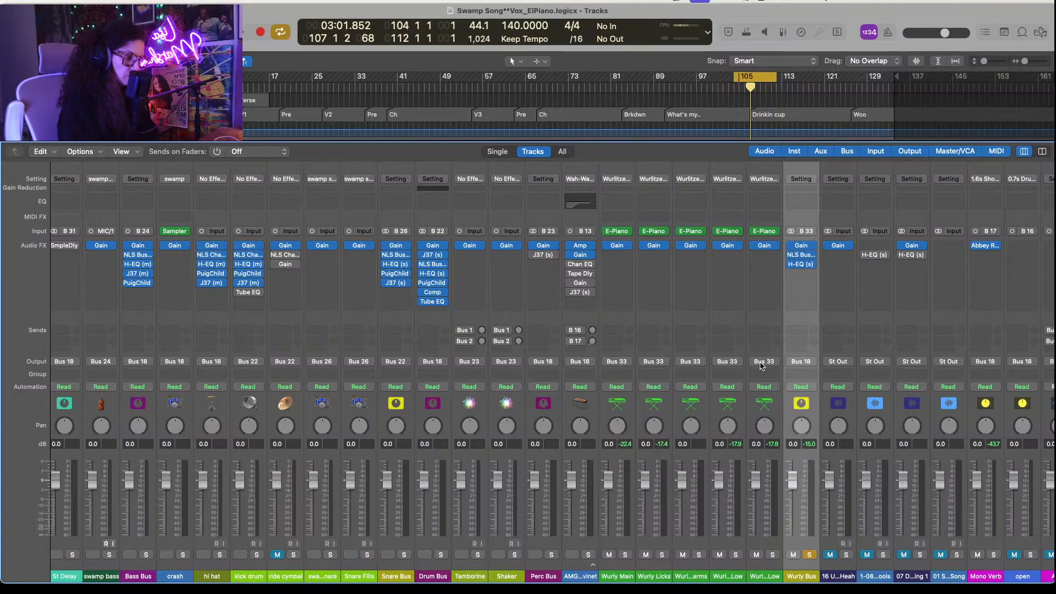
click(813, 273)
mouse_move(827, 374)
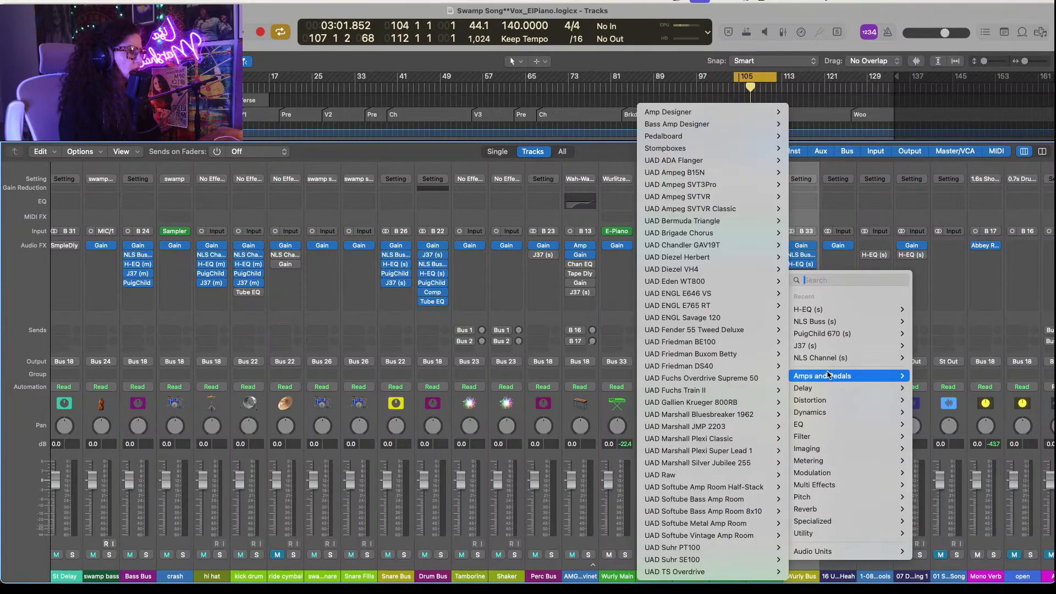
mouse_move(824, 333)
click(928, 334)
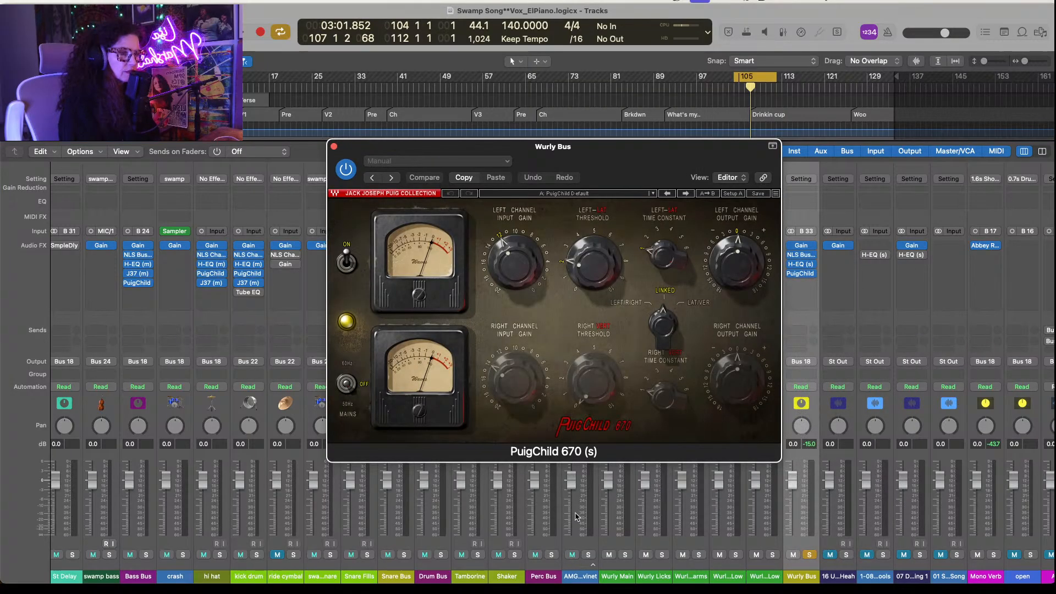
Step: Play the section, raise the PuigChild's left threshold to about 2.7 and adjust its time constant
key(space)
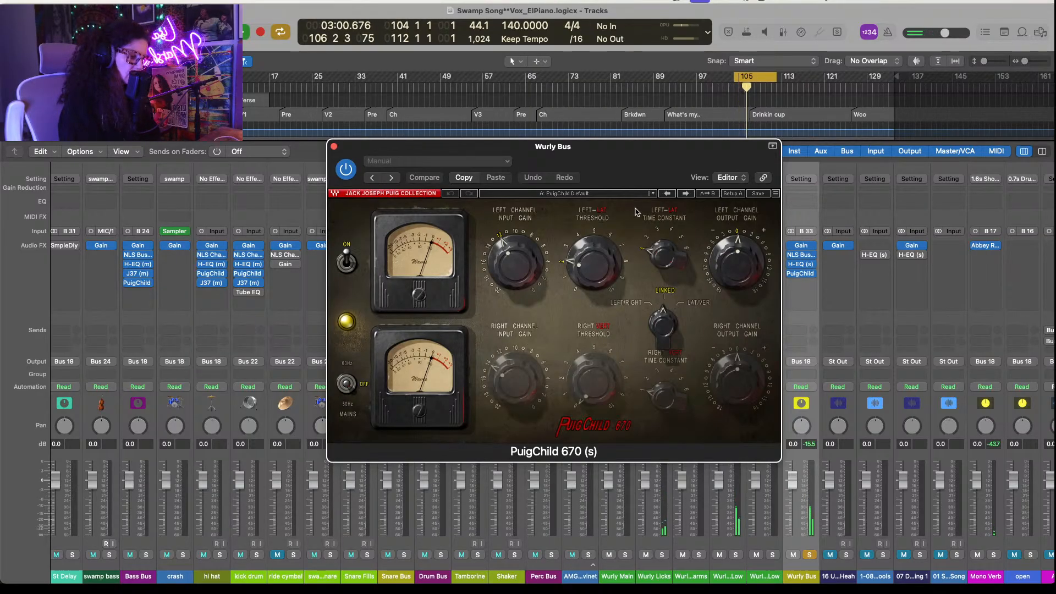
drag(584, 258, 582, 248)
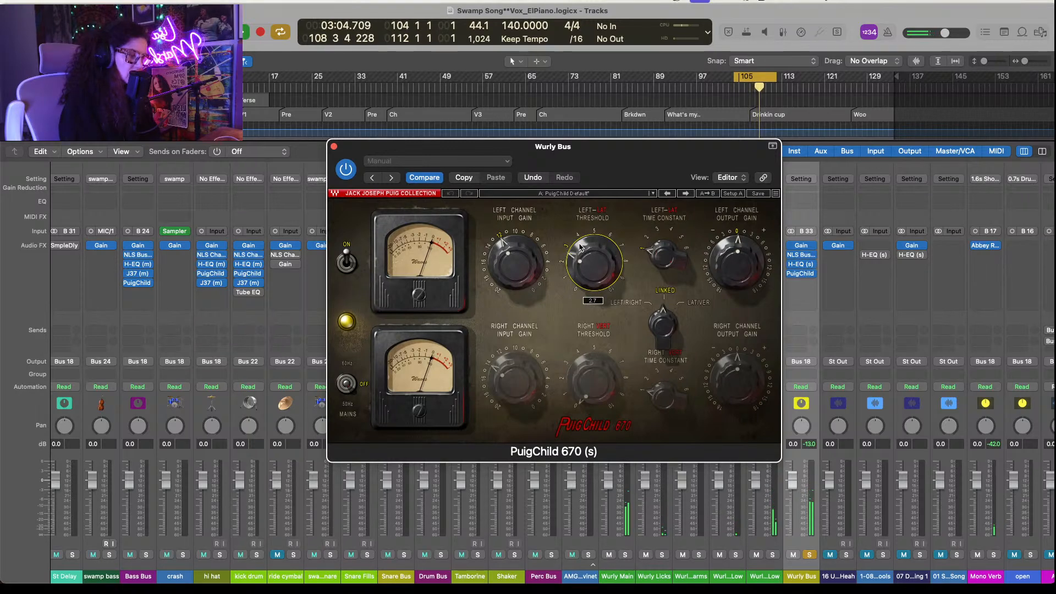
drag(663, 254, 667, 199)
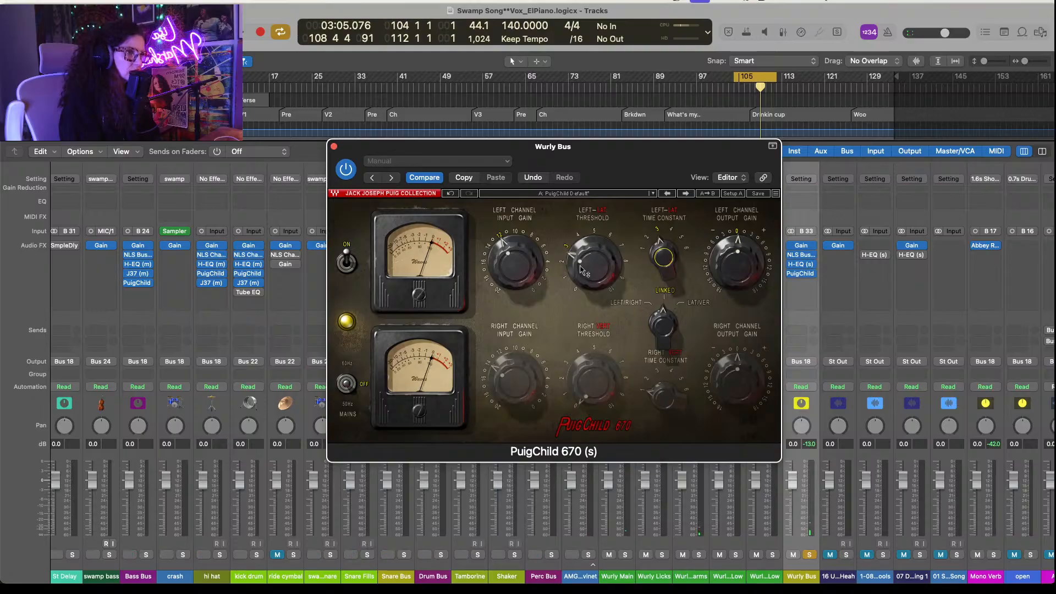
Step: Raise the PuigChild's left threshold to about 4.4 while auditioning the Wurly Bus, and close the plug-in
key(space)
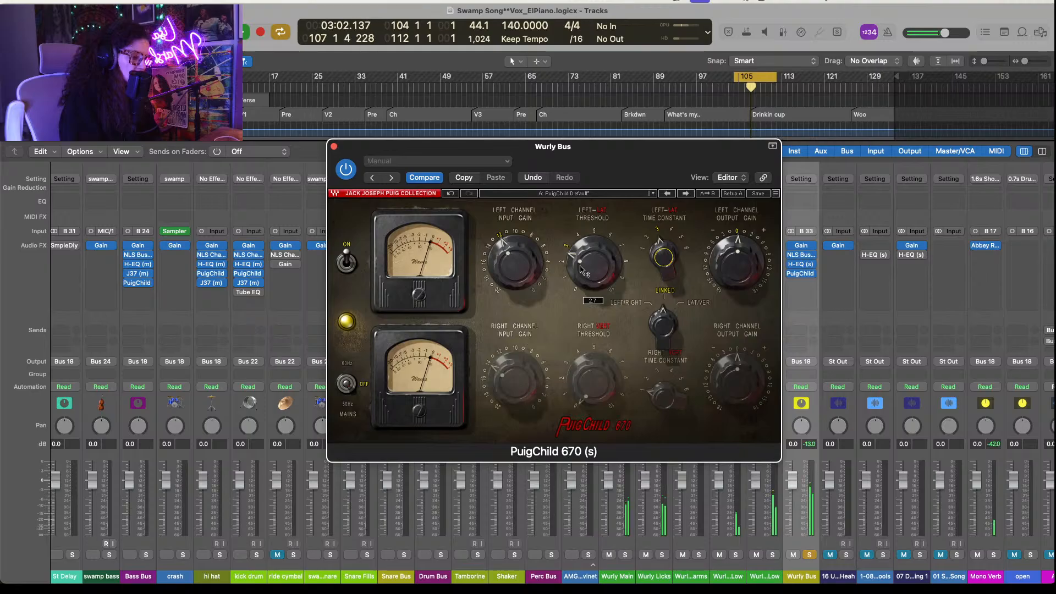
click(583, 269)
drag(583, 270, 584, 217)
drag(575, 257, 579, 250)
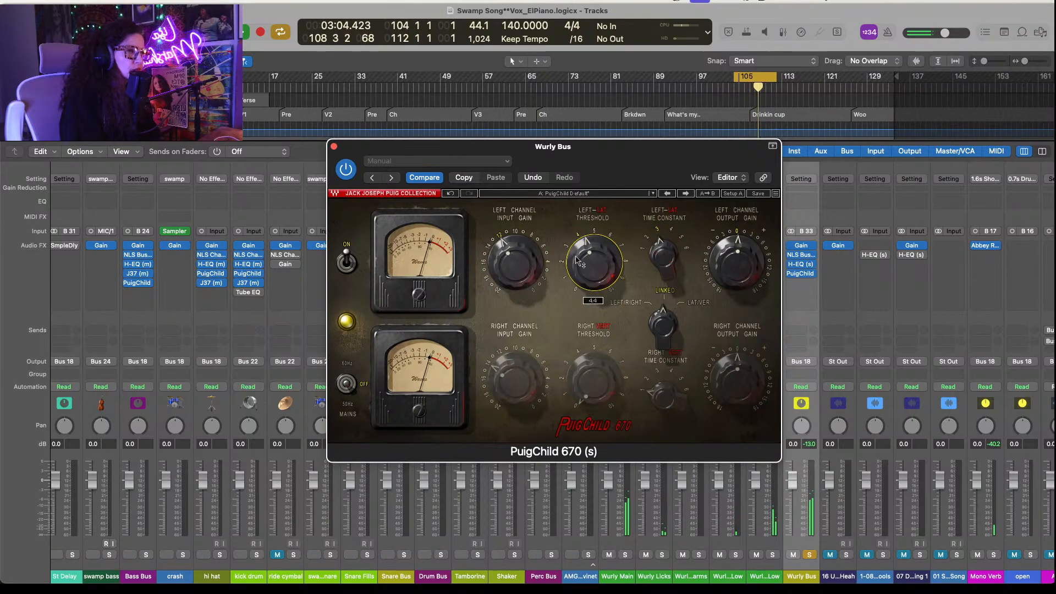
click(334, 147)
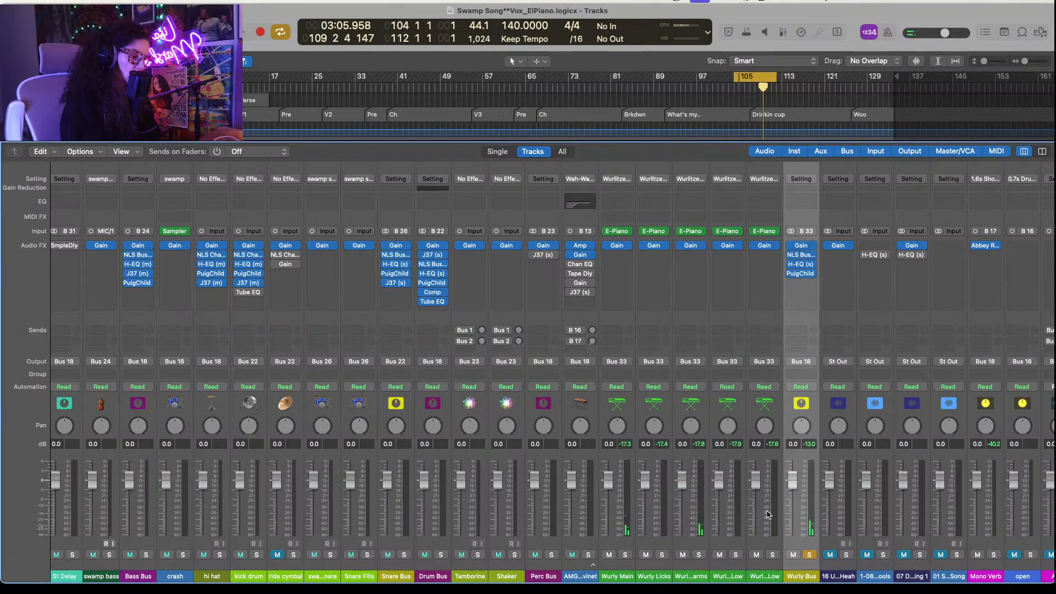
Step: Insert a stereo J37 after the PuigChild on the Wurly Bus, set to formula 811 and tape speed 7.5
click(813, 287)
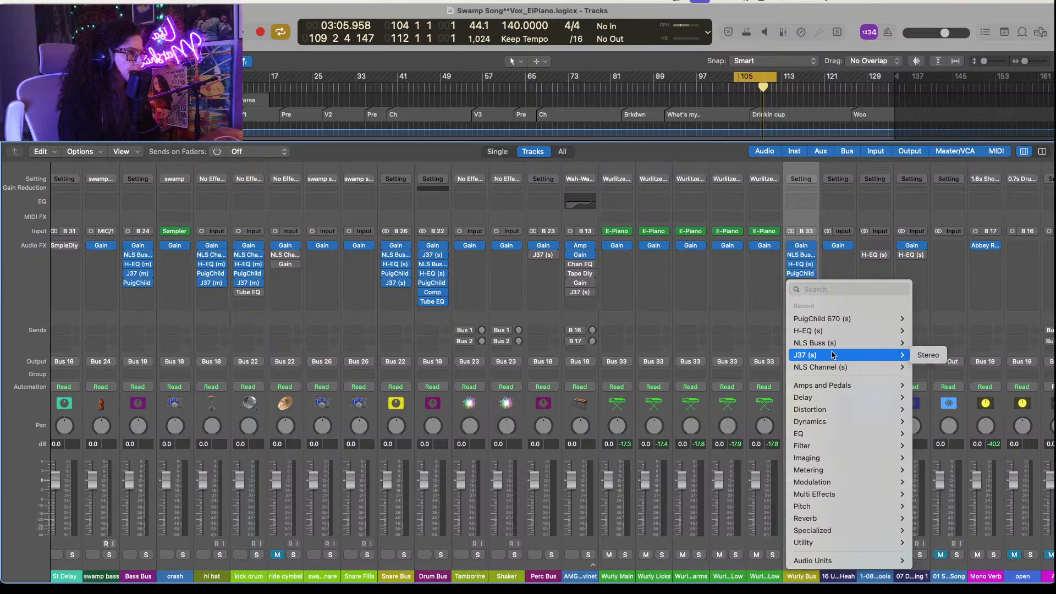
click(917, 354)
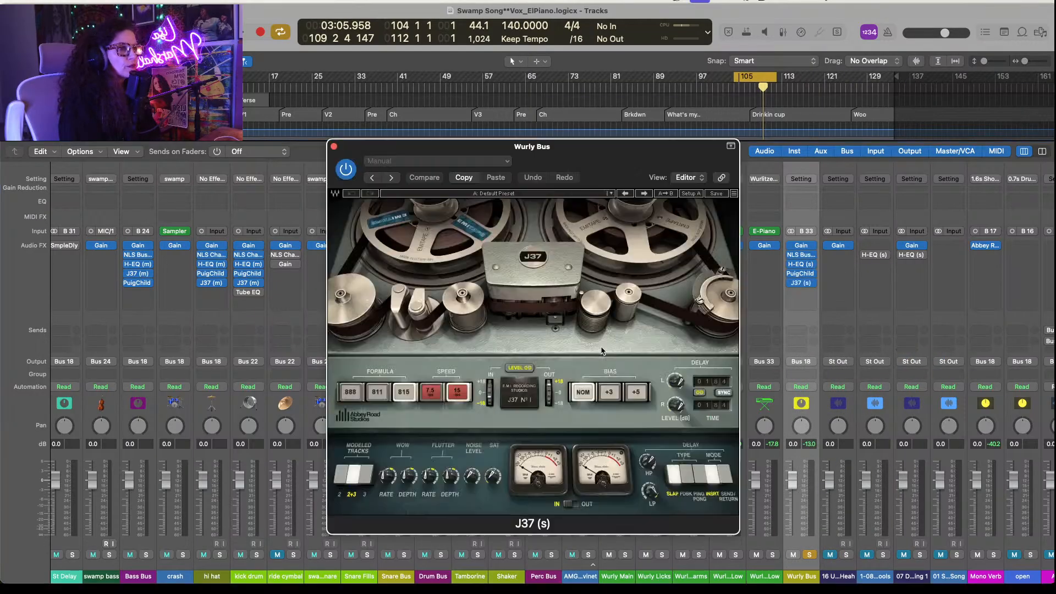
click(379, 392)
click(430, 393)
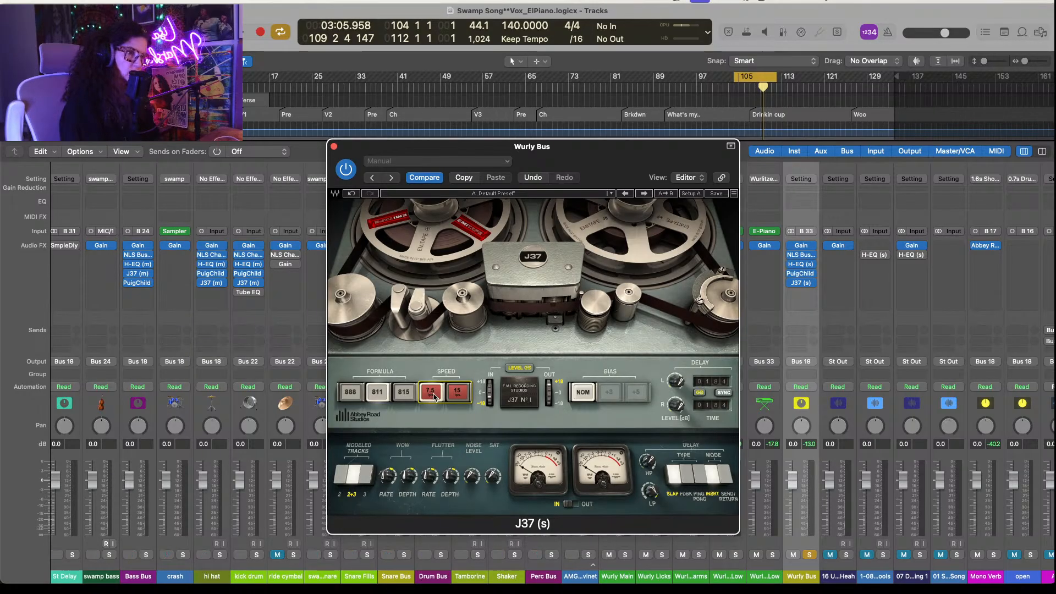
Step: Compare the J37's 7.5 and 15 tape speeds during playback and settle on 15
key(space)
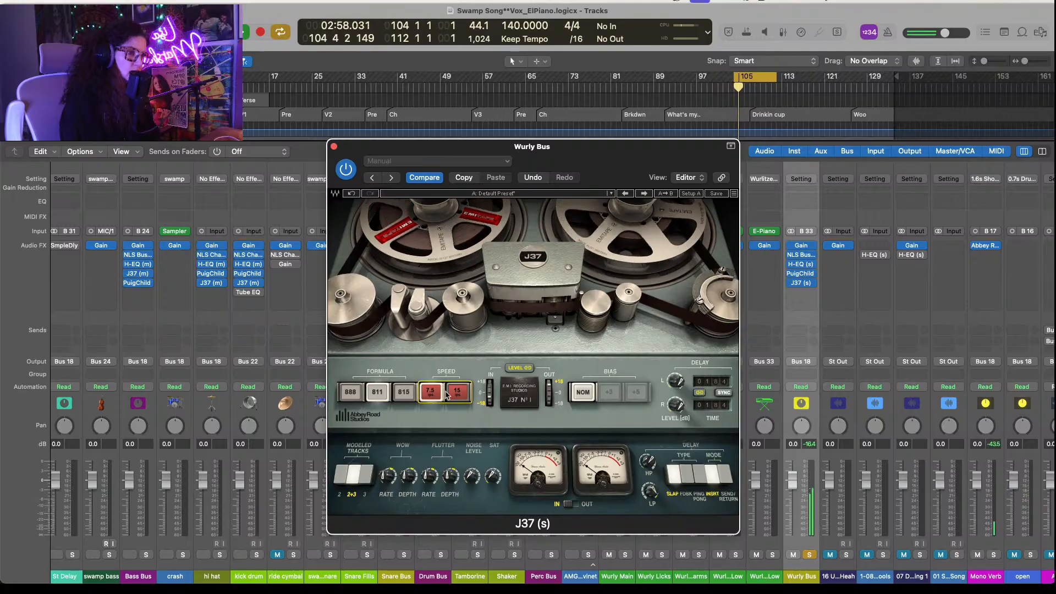
click(457, 392)
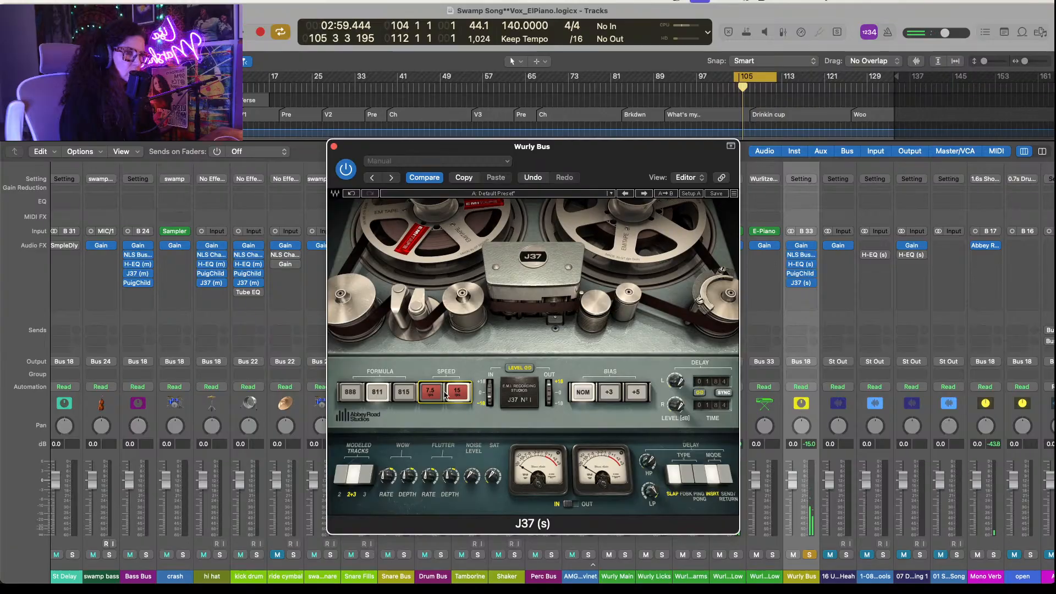
click(431, 394)
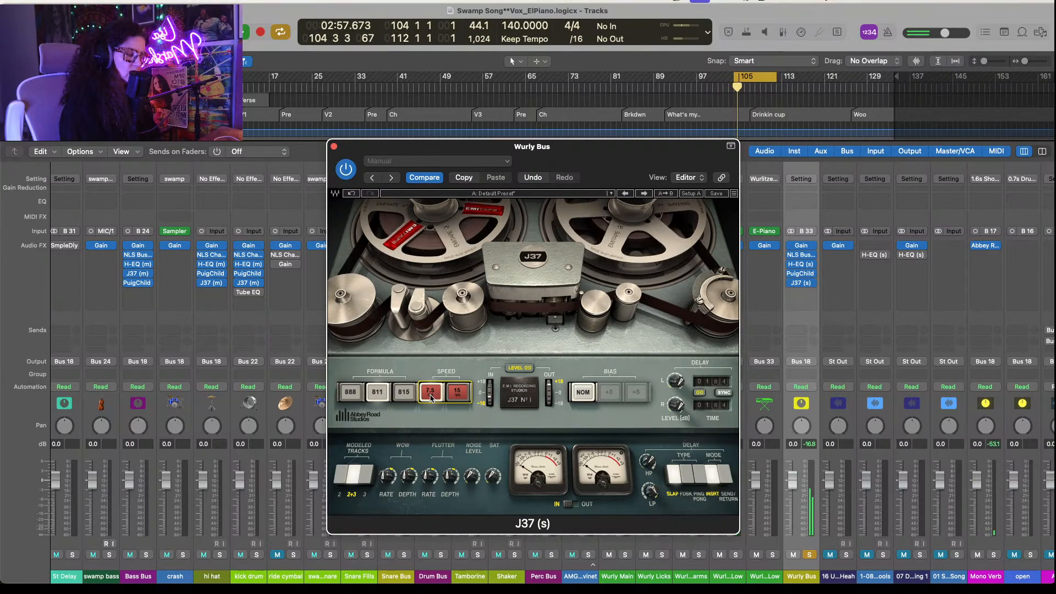
click(458, 392)
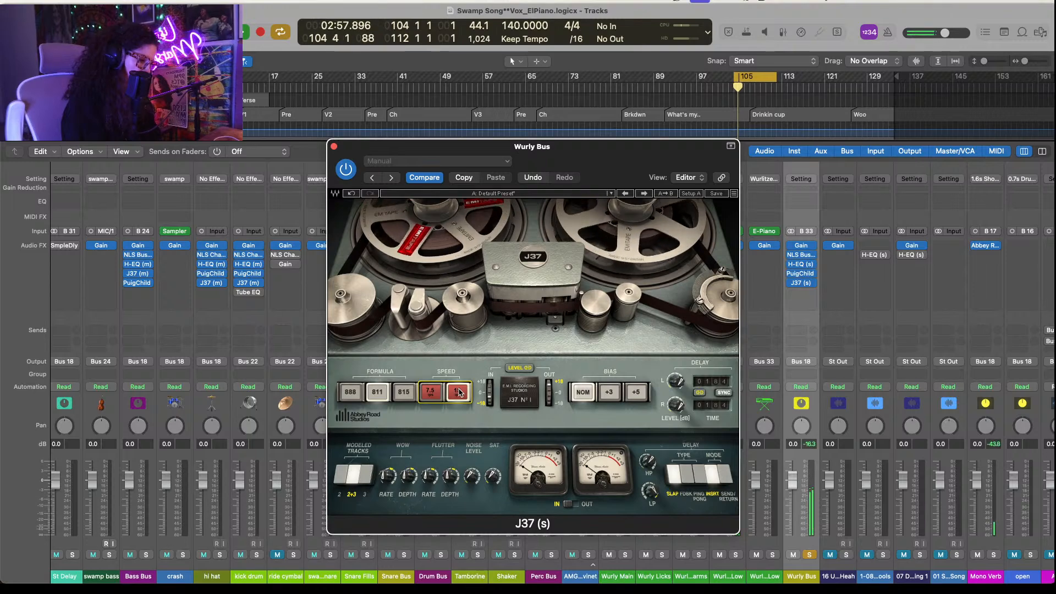
Step: Set the J37 bias to +3, stop playback and adjust the saturation
click(612, 393)
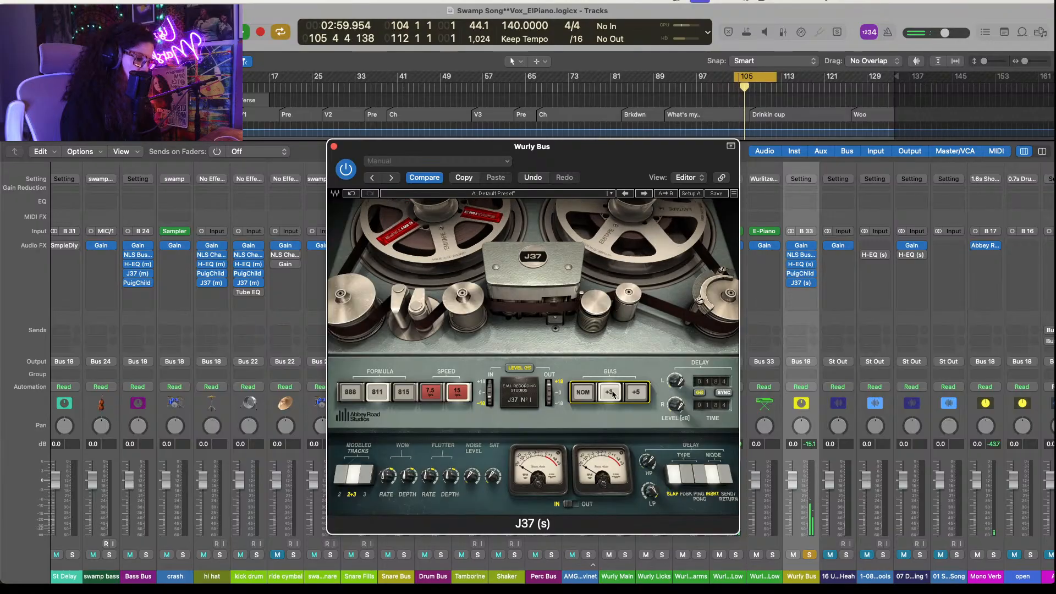
key(space)
click(493, 477)
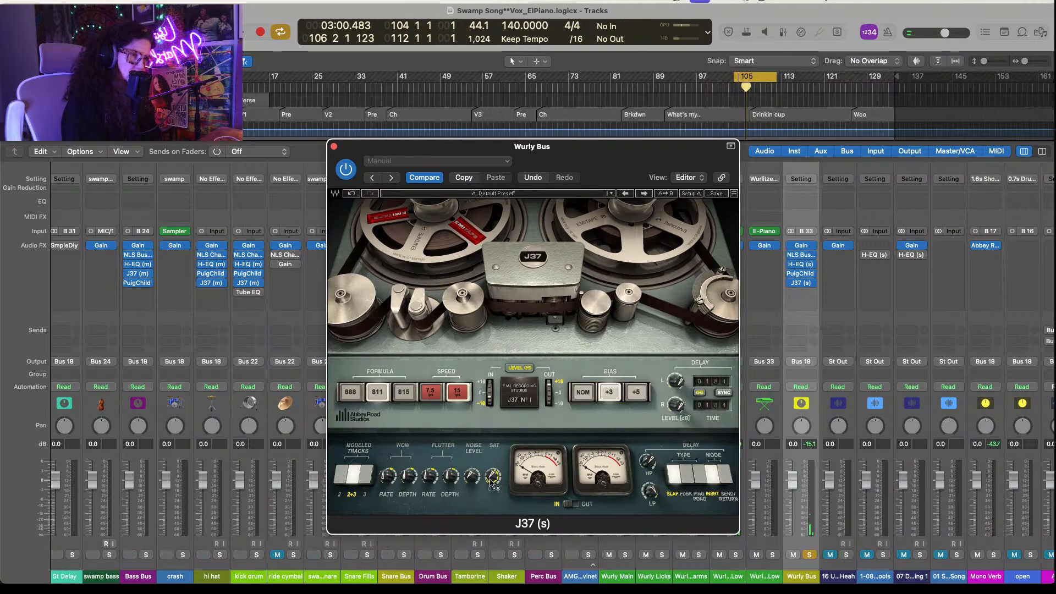
drag(492, 461, 487, 436)
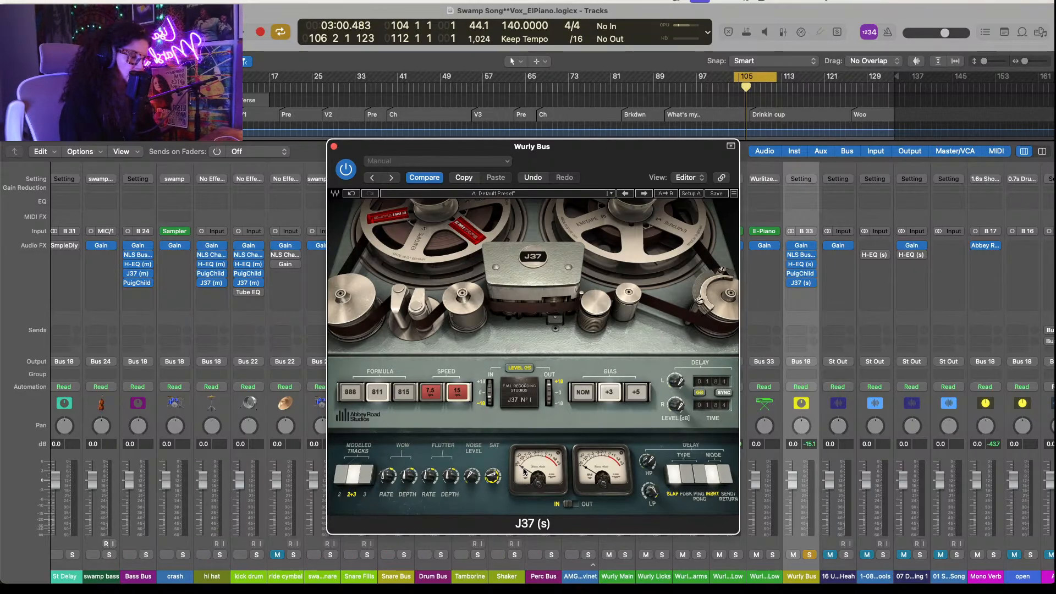
Step: Compare the J37's nominal and +3 bias during playback, settle on nominal and close the plug-in
key(space)
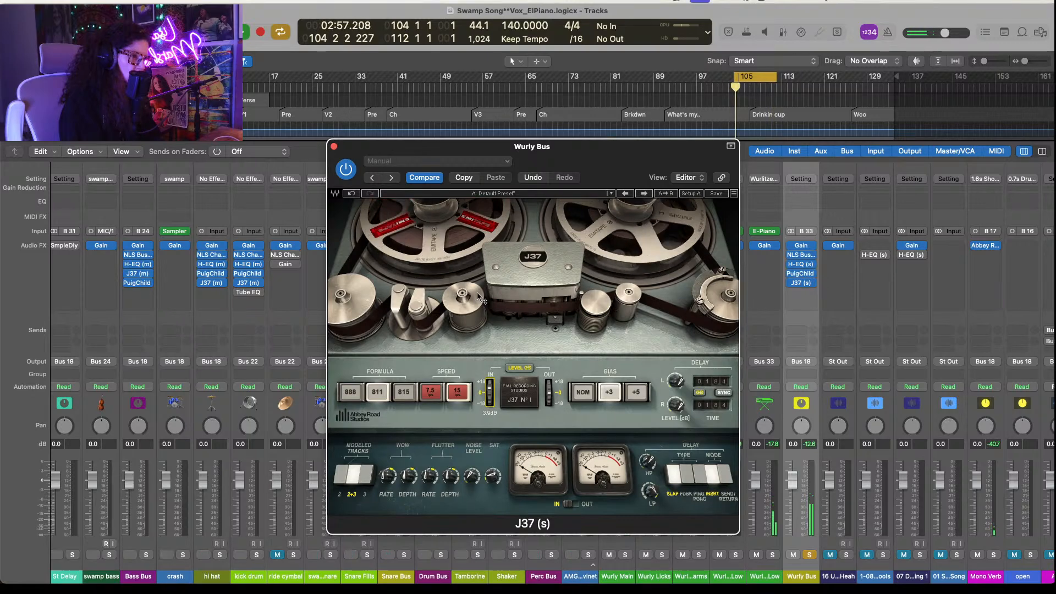
click(584, 393)
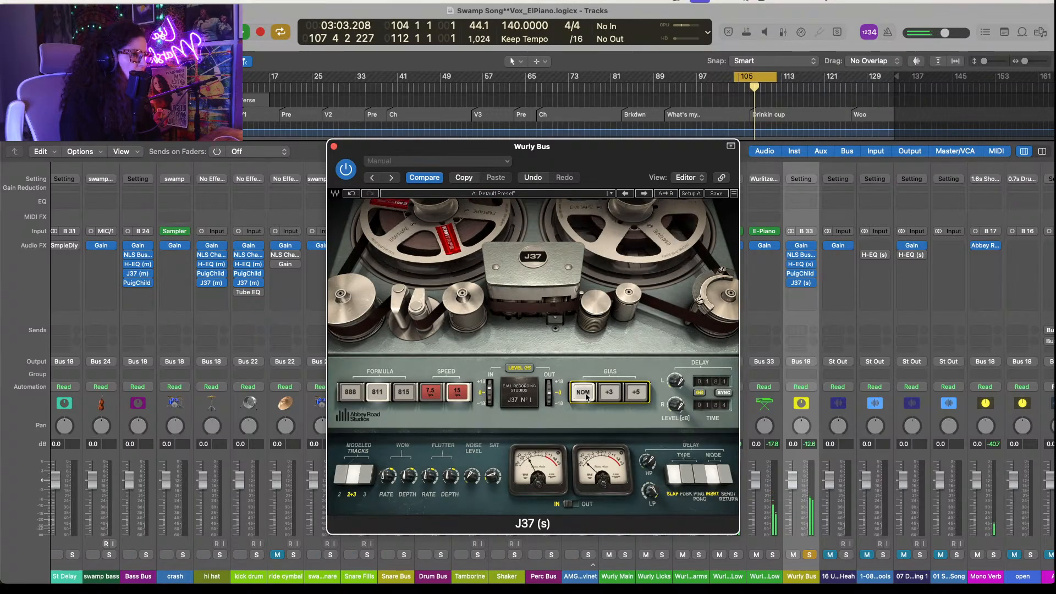
click(602, 394)
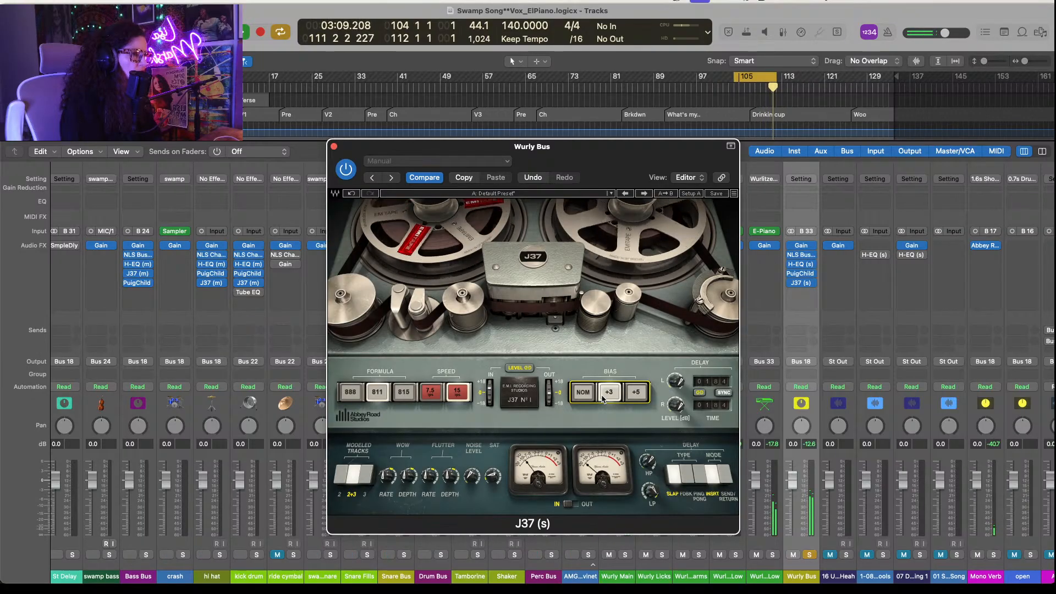
click(584, 394)
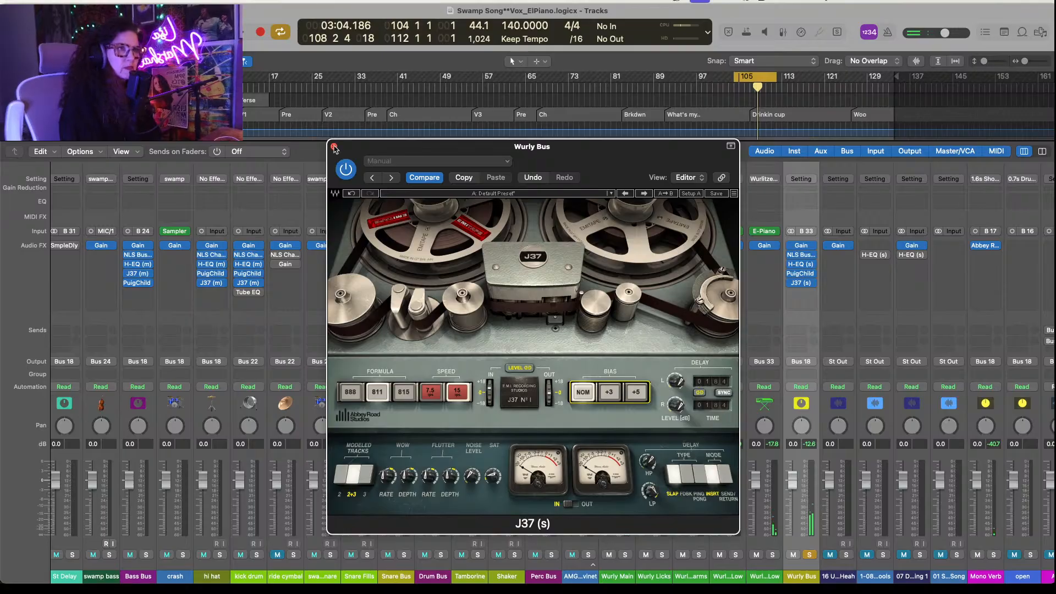
key(super+w)
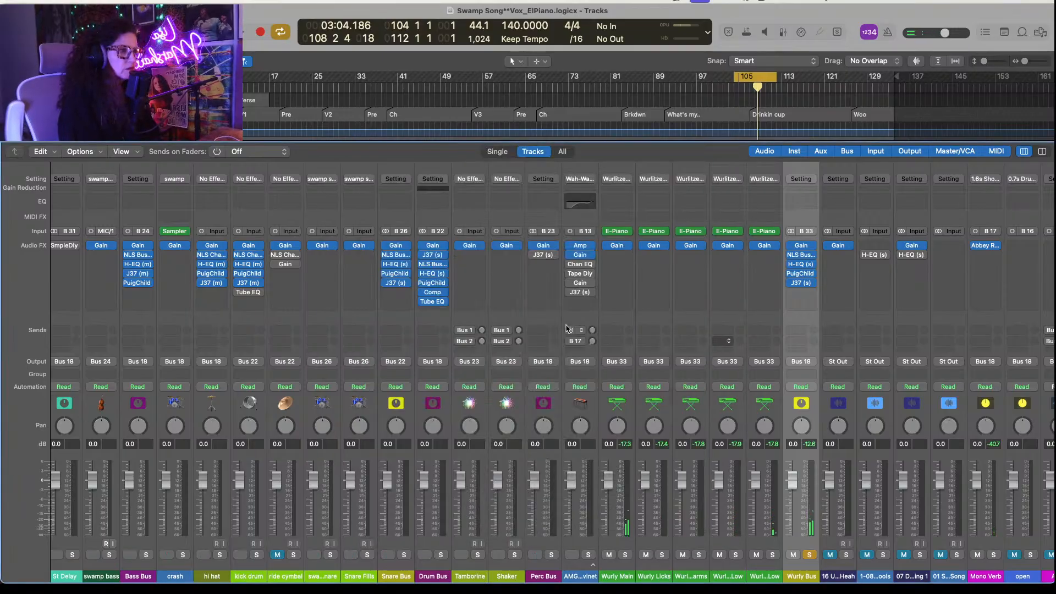
Step: Play the section and switch the solo from the Wurly Bus to the AMG Clavinet
click(812, 293)
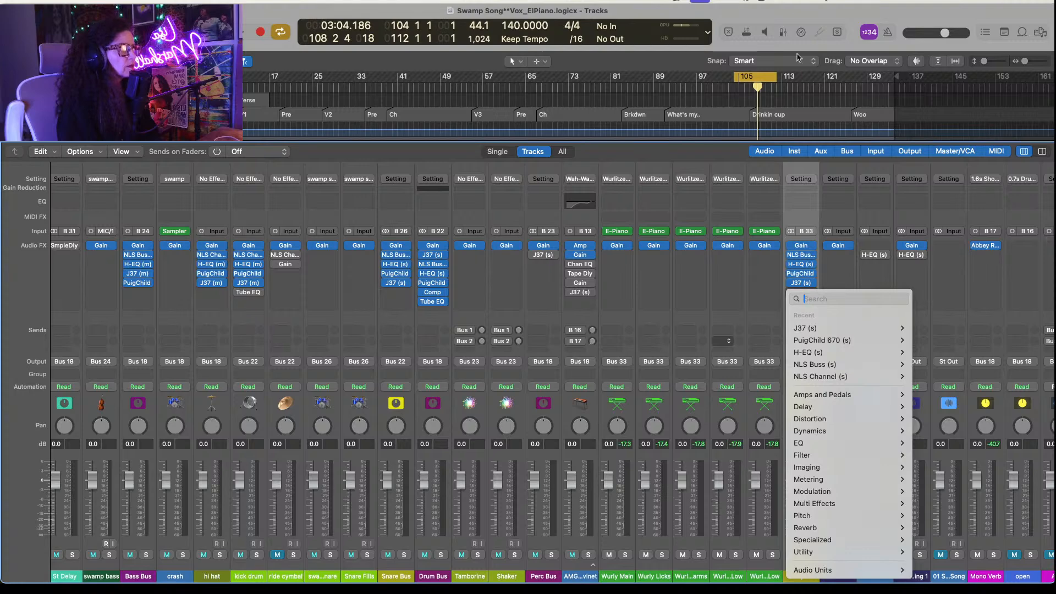
key(Escape)
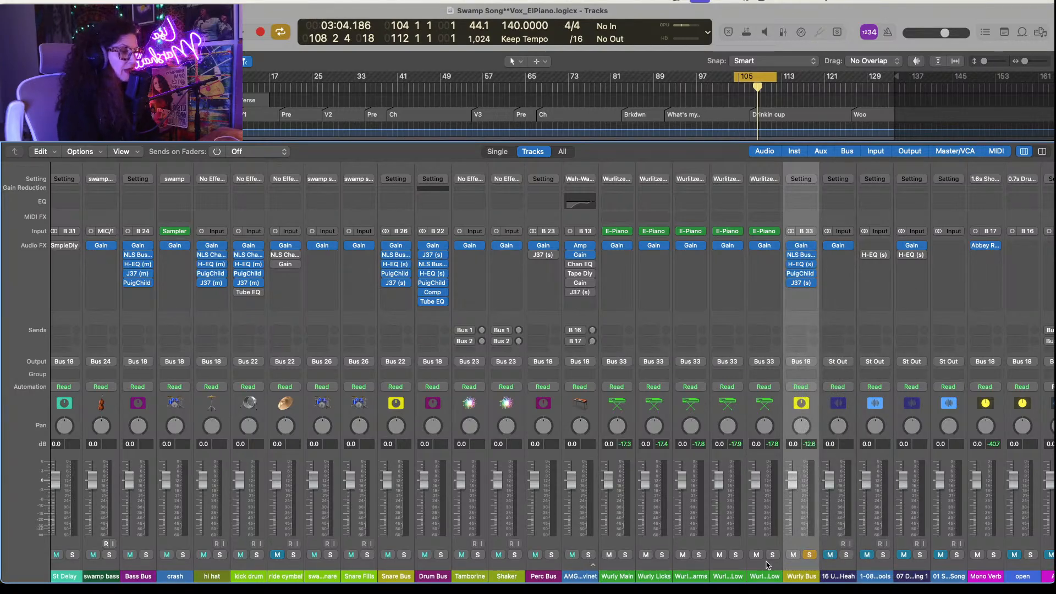
key(space)
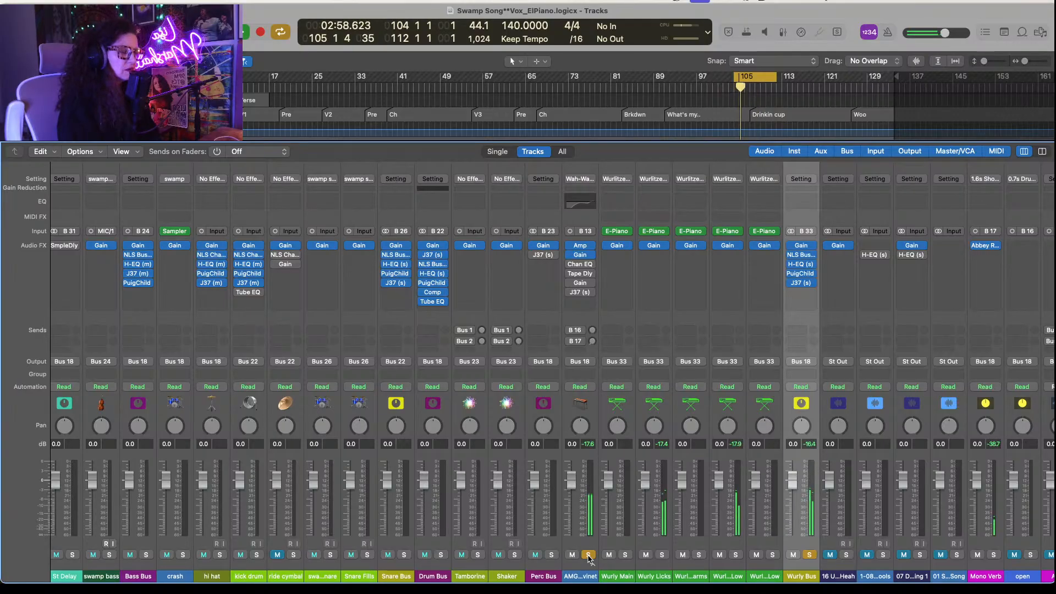
click(809, 554)
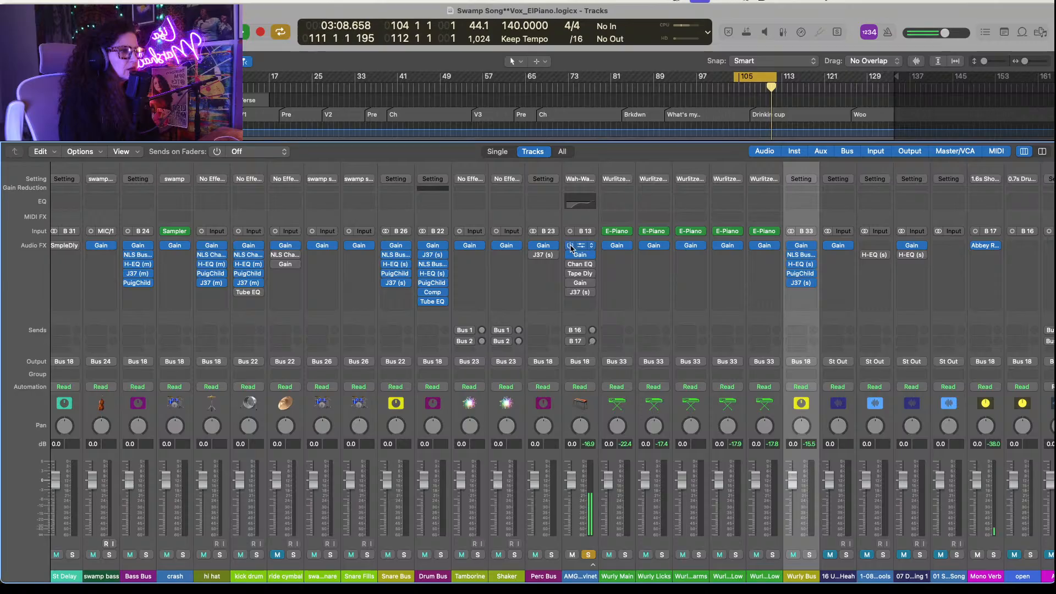
Step: Check the AMG Clavinet's Amp Designer settings, and compare the track in the full mix and soloed
click(582, 247)
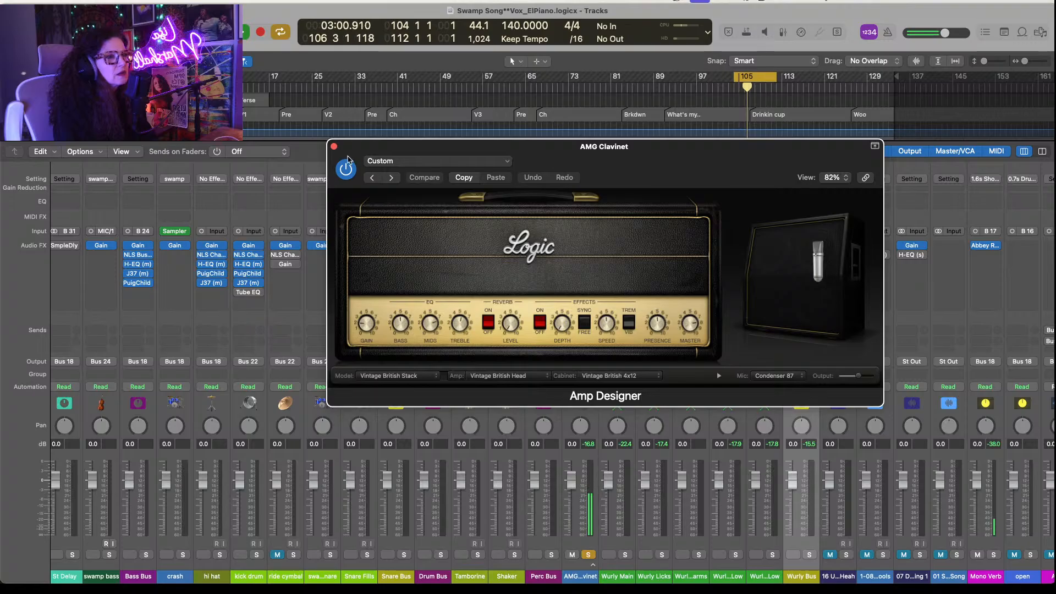
click(334, 146)
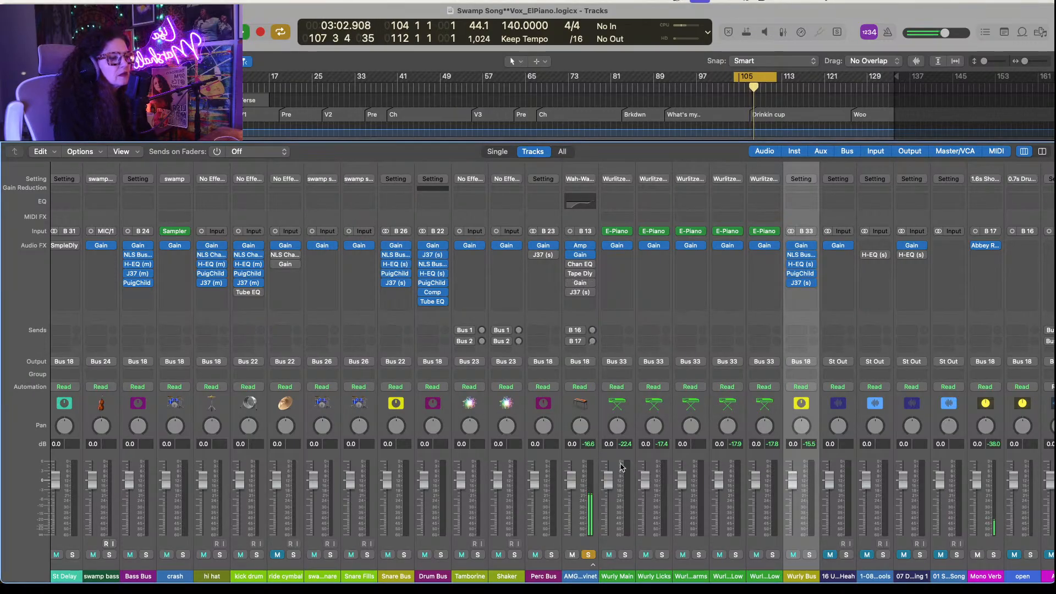
click(593, 554)
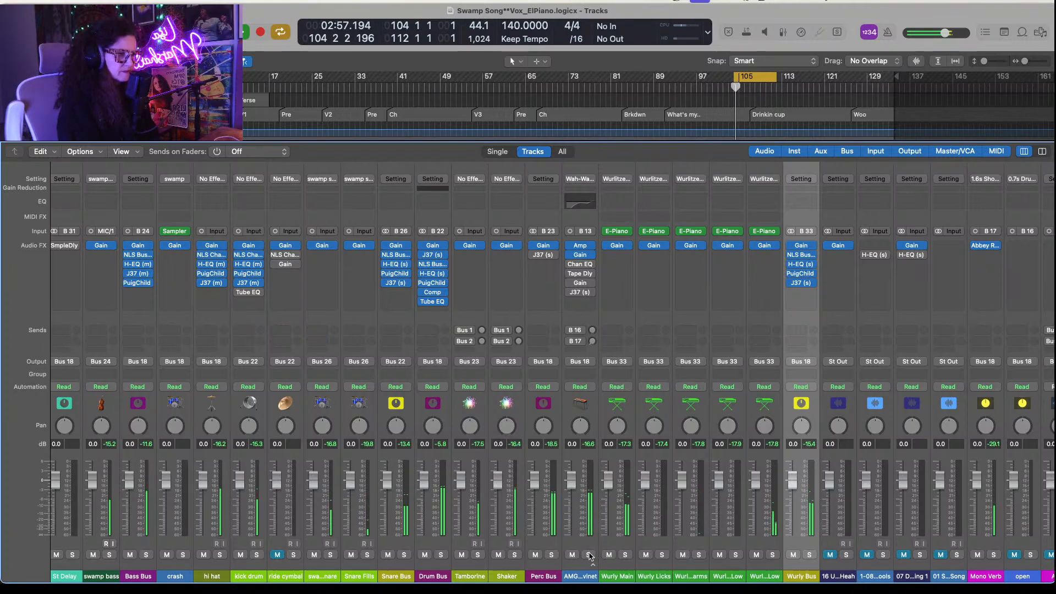
click(589, 555)
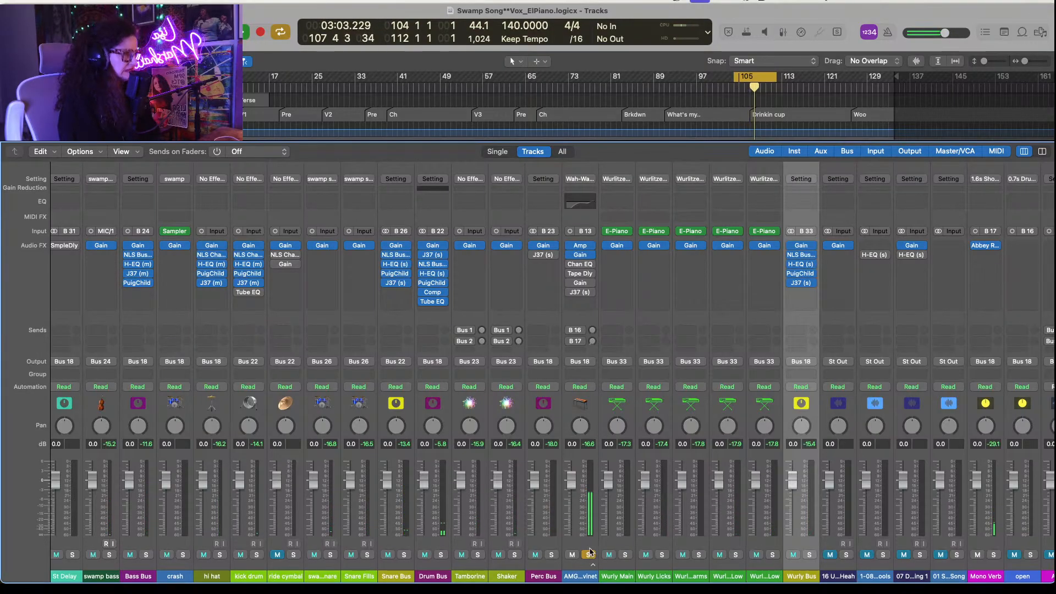
Step: Remove the Channel EQ, Tape Delay and second Gain plug-ins from the AMG Clavinet channel
mouse_move(588, 249)
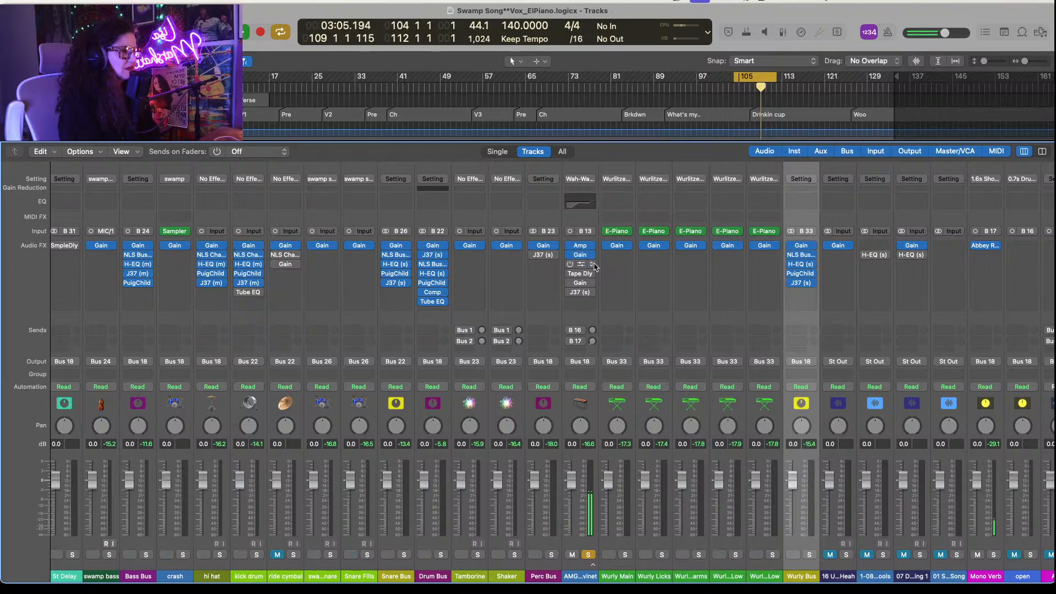
mouse_move(580, 278)
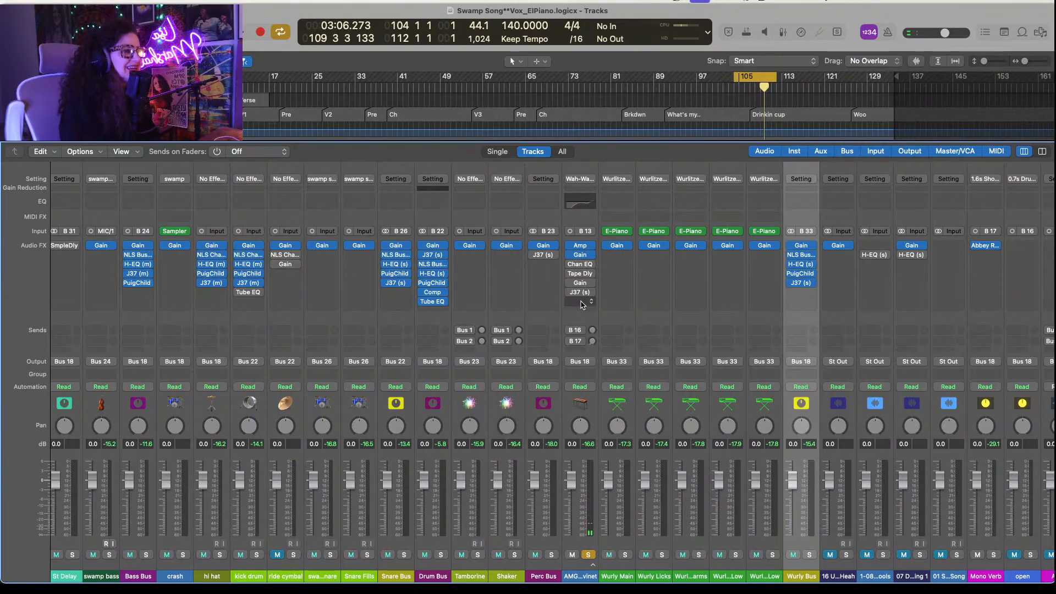
click(593, 268)
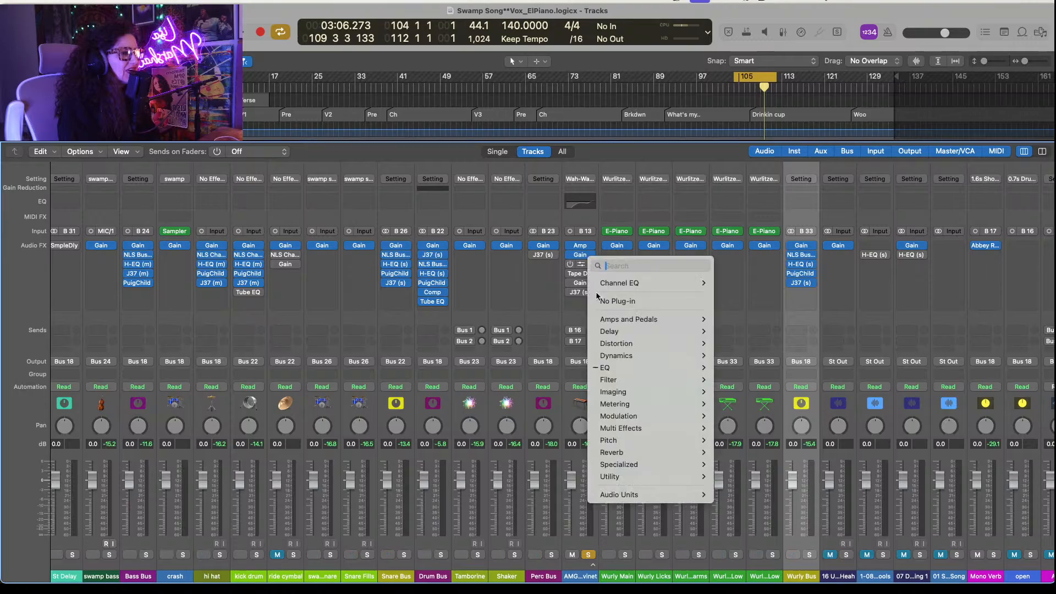
click(602, 299)
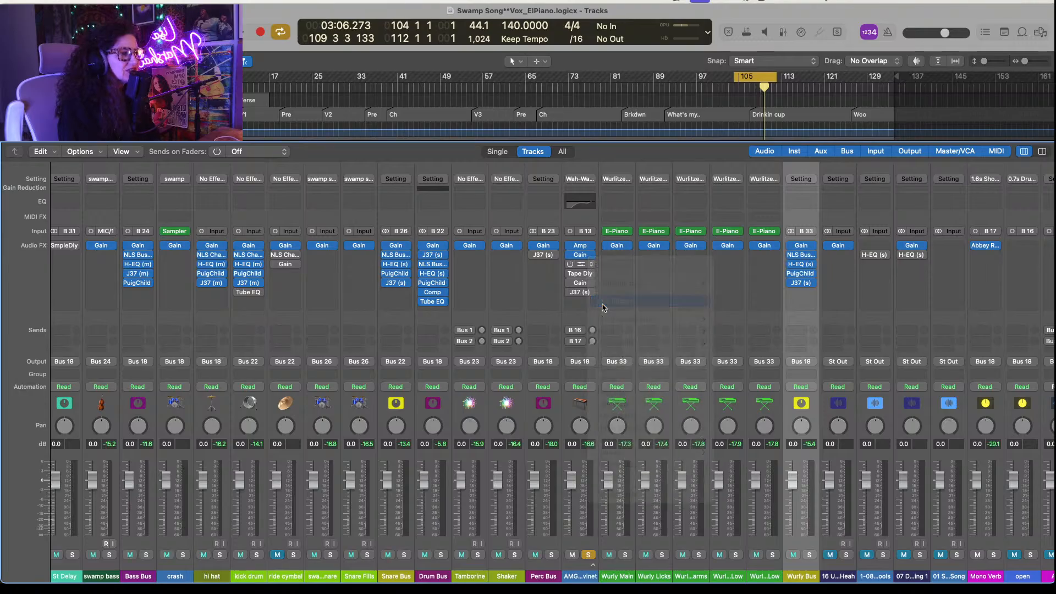
click(593, 274)
click(605, 312)
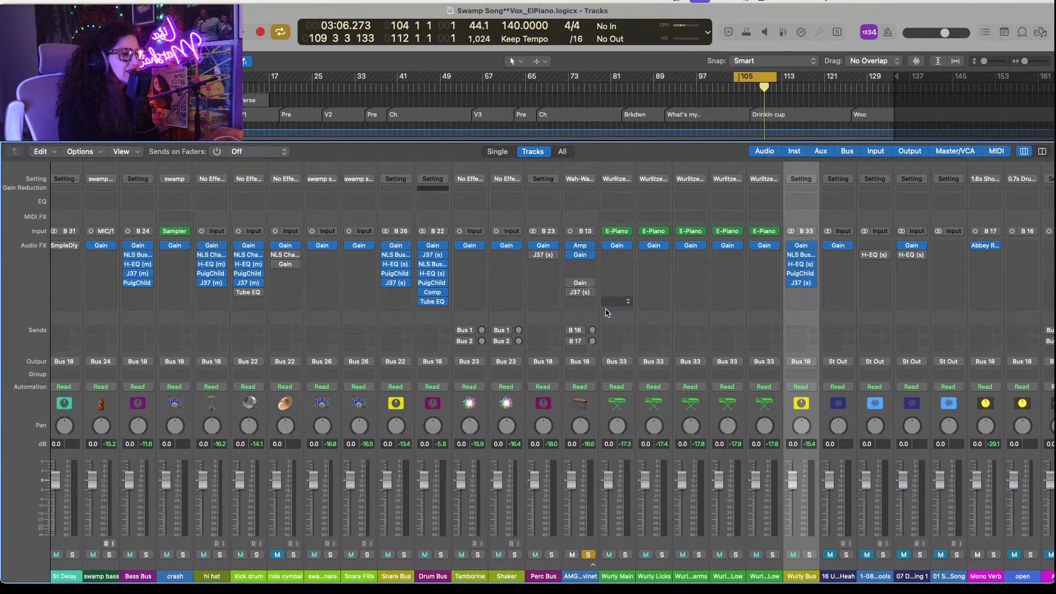
click(591, 283)
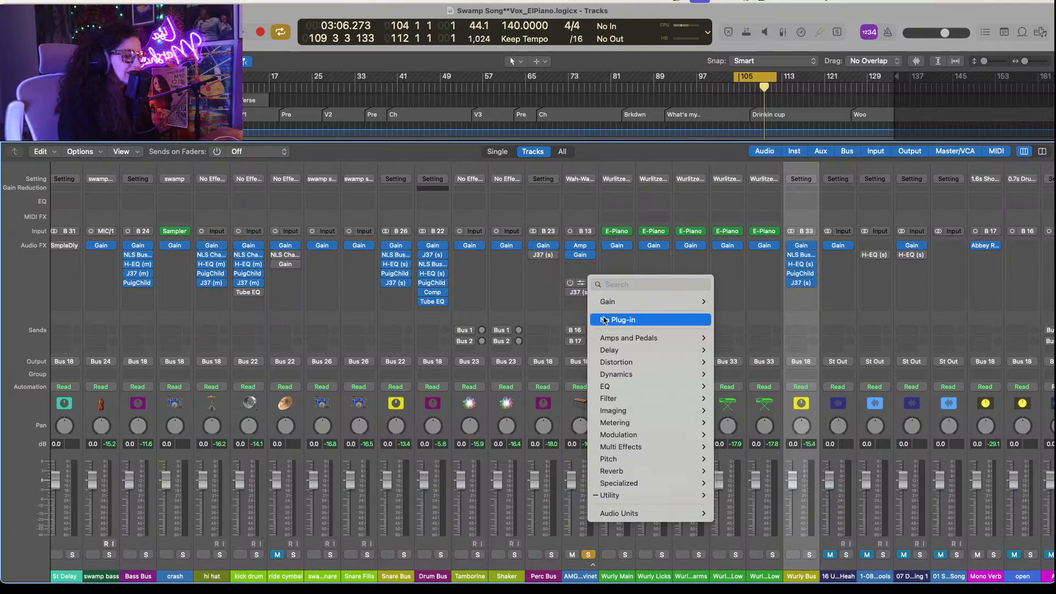
click(604, 318)
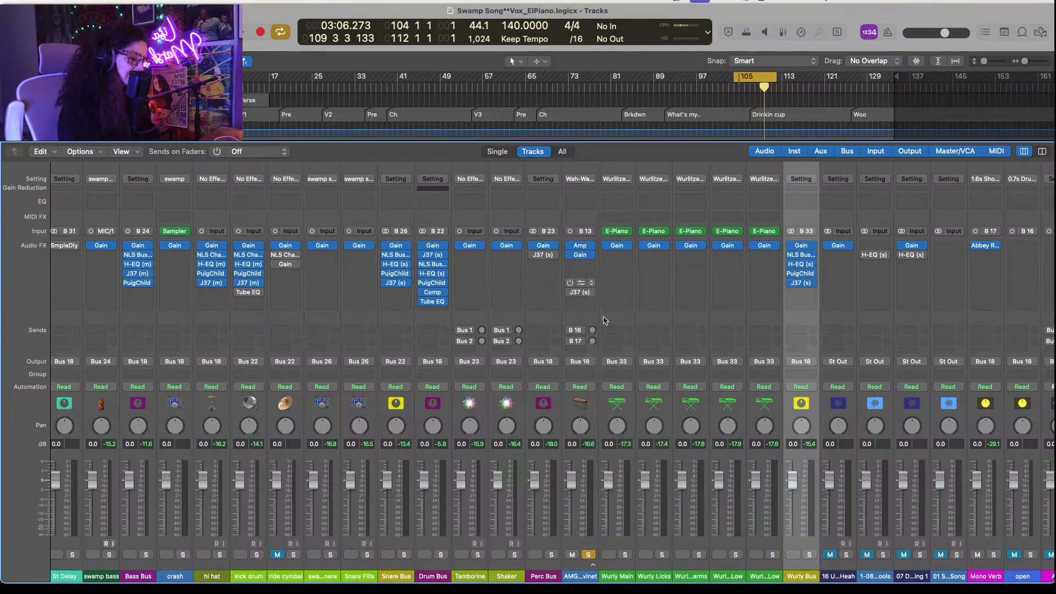
click(590, 265)
mouse_move(623, 471)
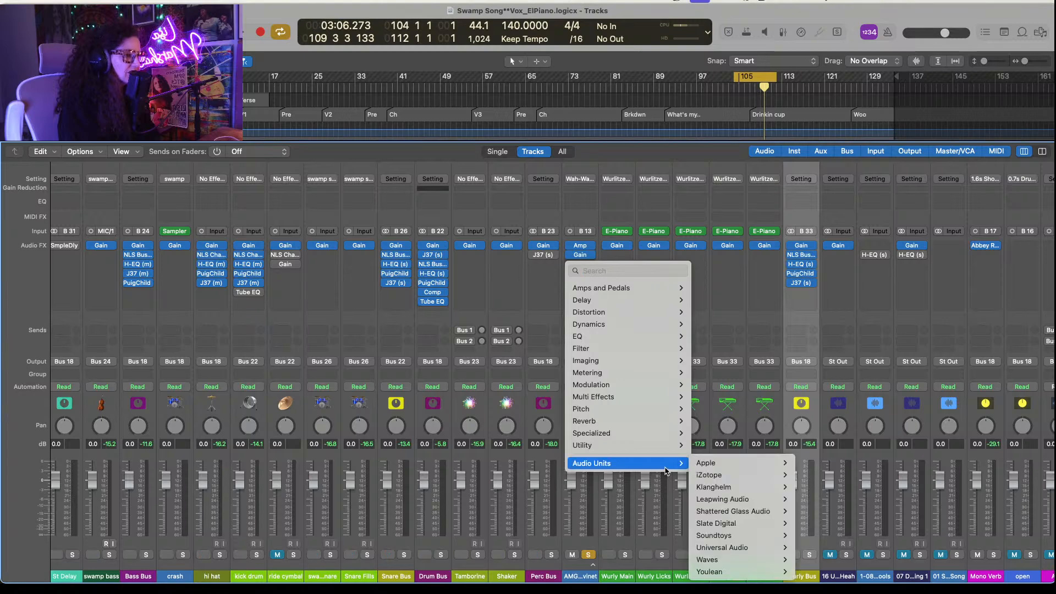
click(848, 14)
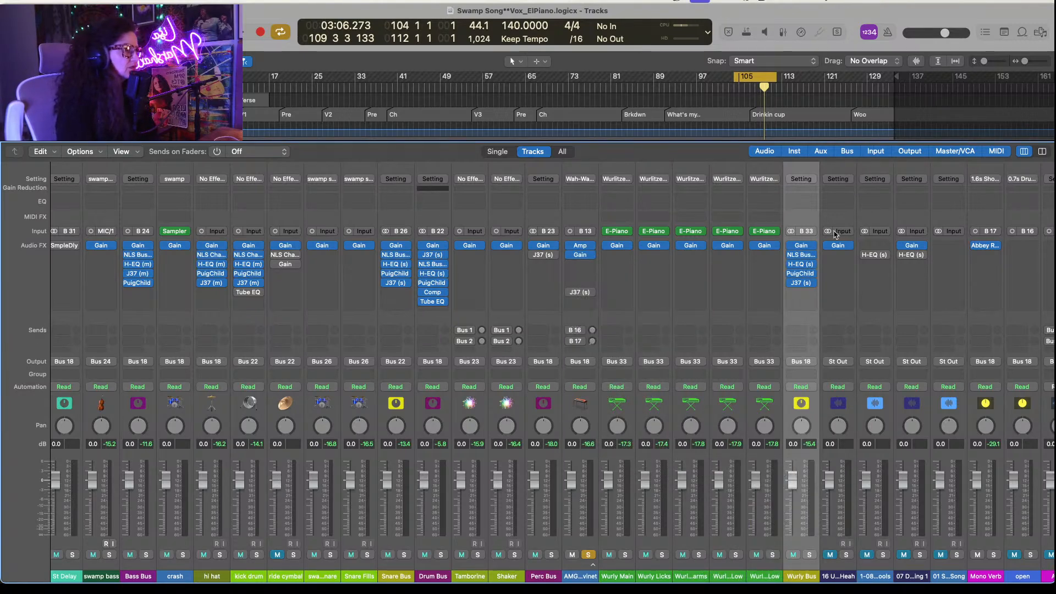
Step: Copy the NLS Buss, H-EQ and PuigChild 670 from the Wurly Bus into the AMG Clavinet's free slots before the J37
mouse_move(803, 255)
drag(802, 256, 581, 264)
click(581, 264)
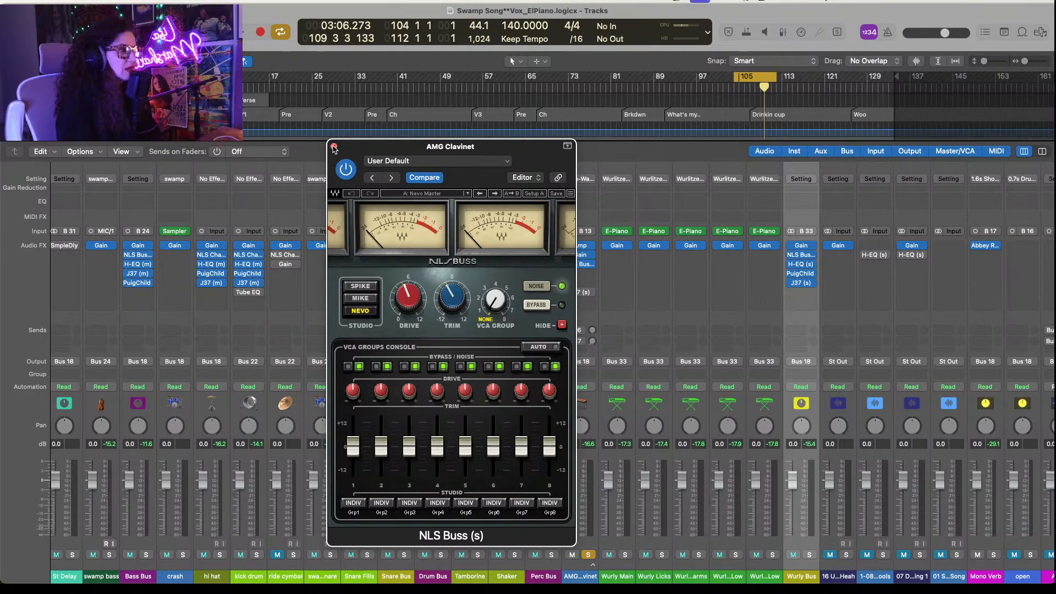
click(332, 149)
drag(800, 264, 579, 276)
click(580, 275)
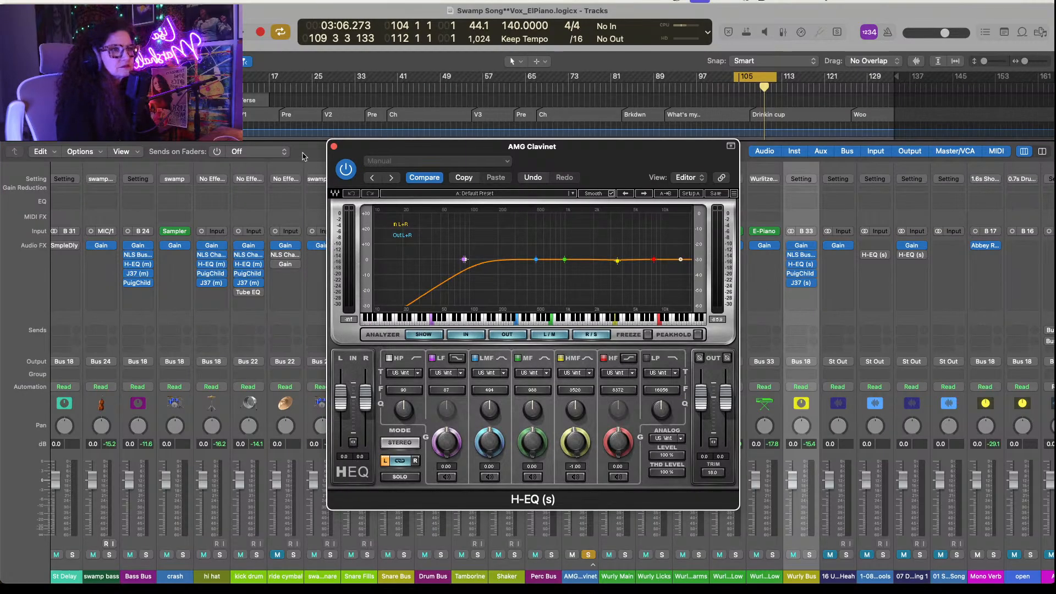
click(334, 147)
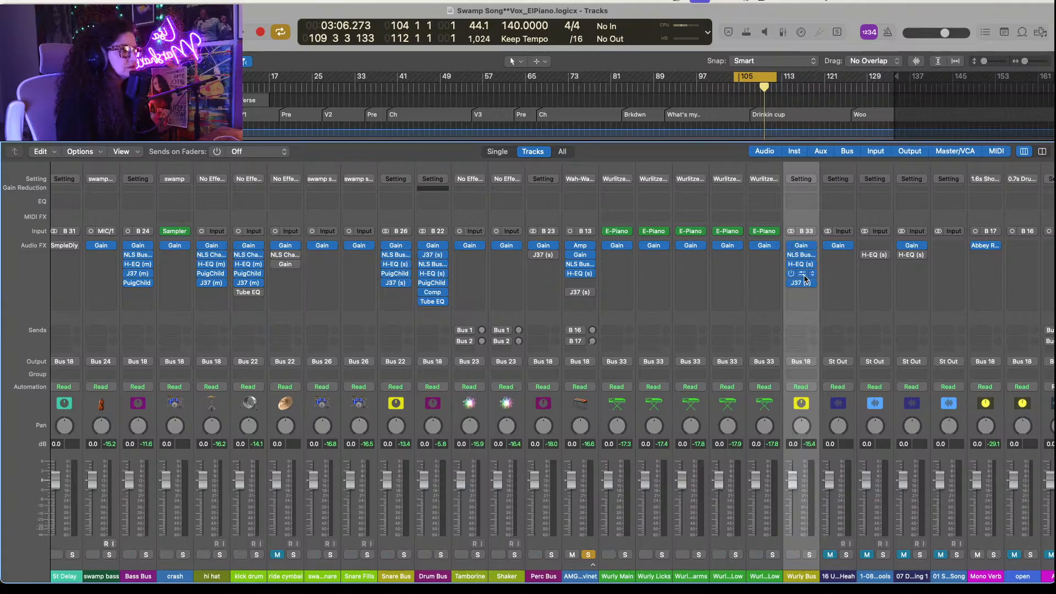
drag(802, 276, 581, 285)
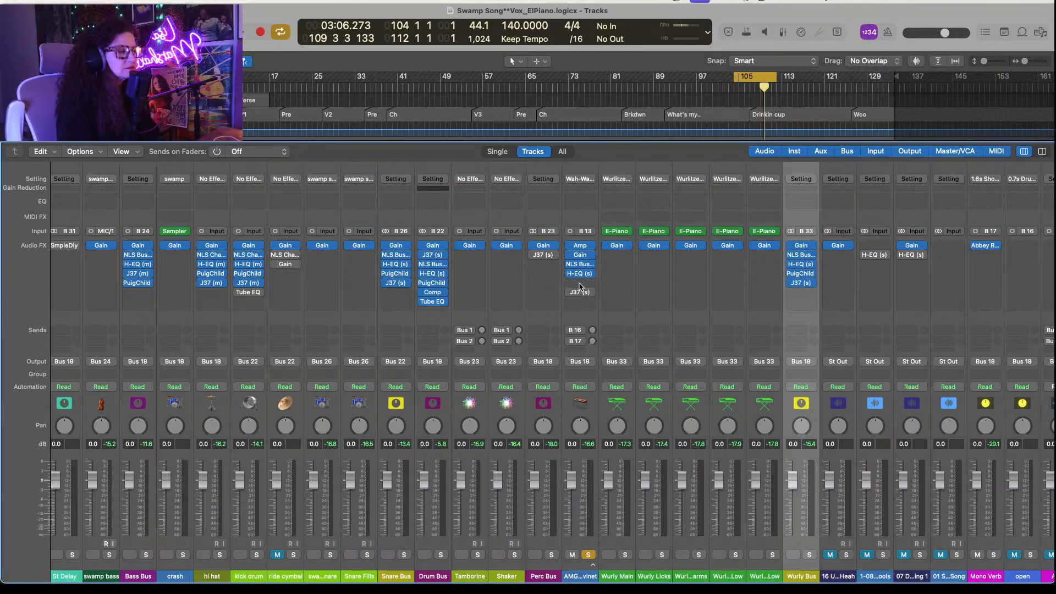
click(580, 285)
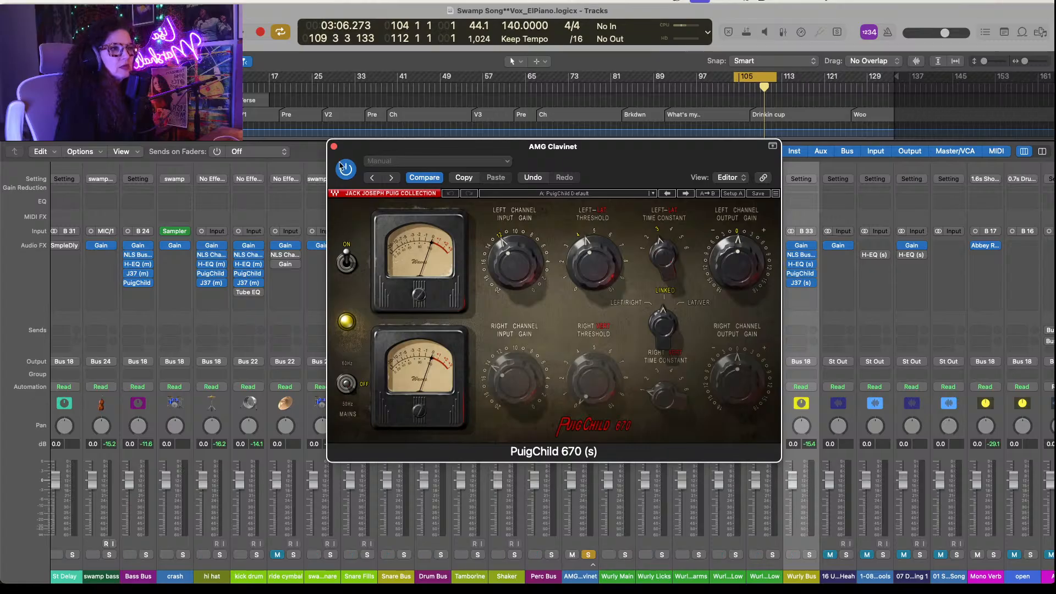
click(334, 147)
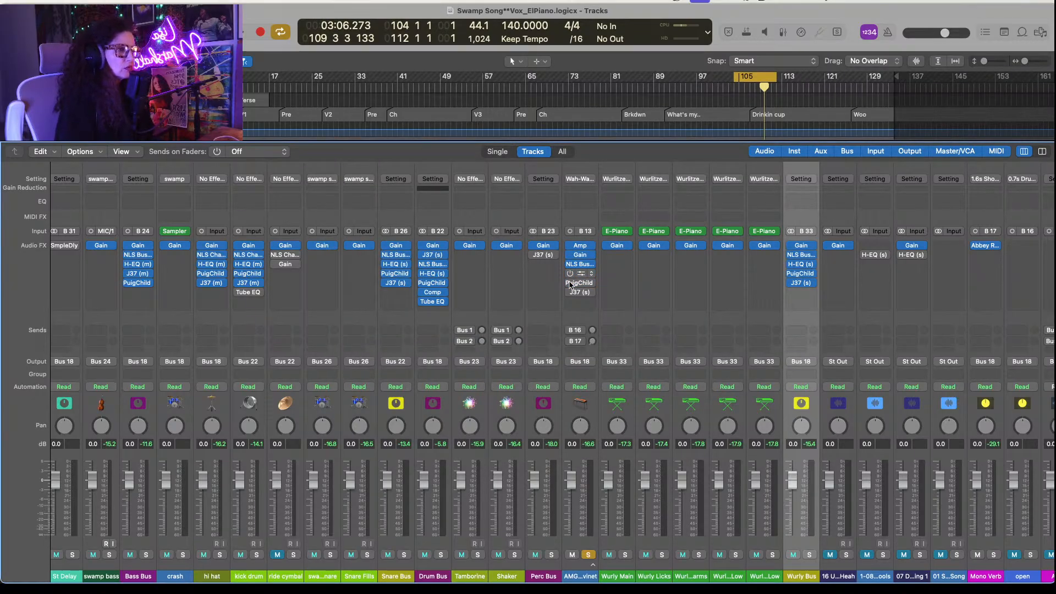
Step: Raise the AMG Clavinet's NLS Buss trim to about -1.1 during playback and close the plug-in
click(580, 265)
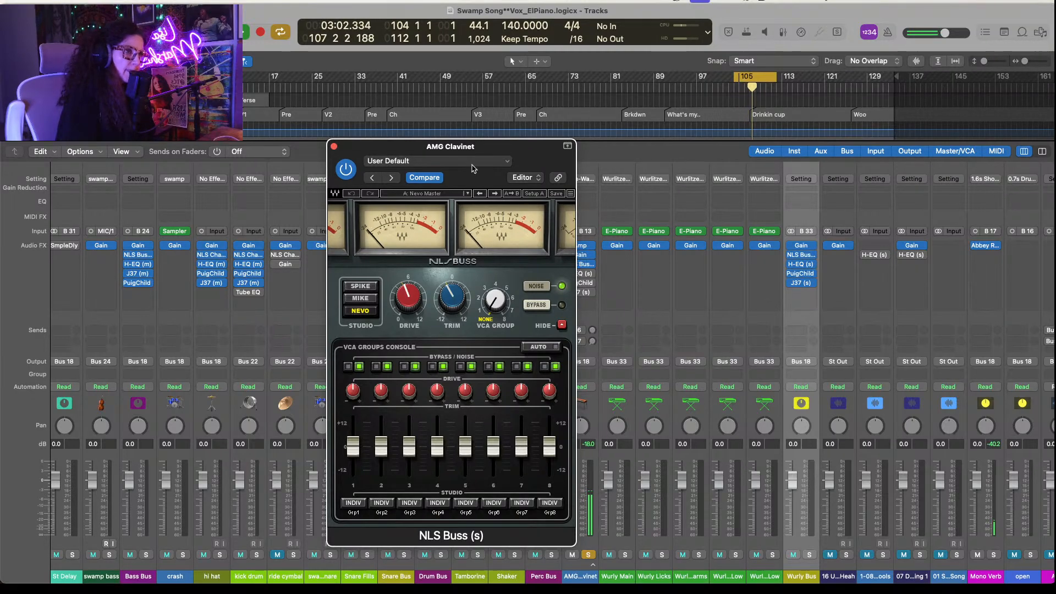
drag(496, 155, 394, 151)
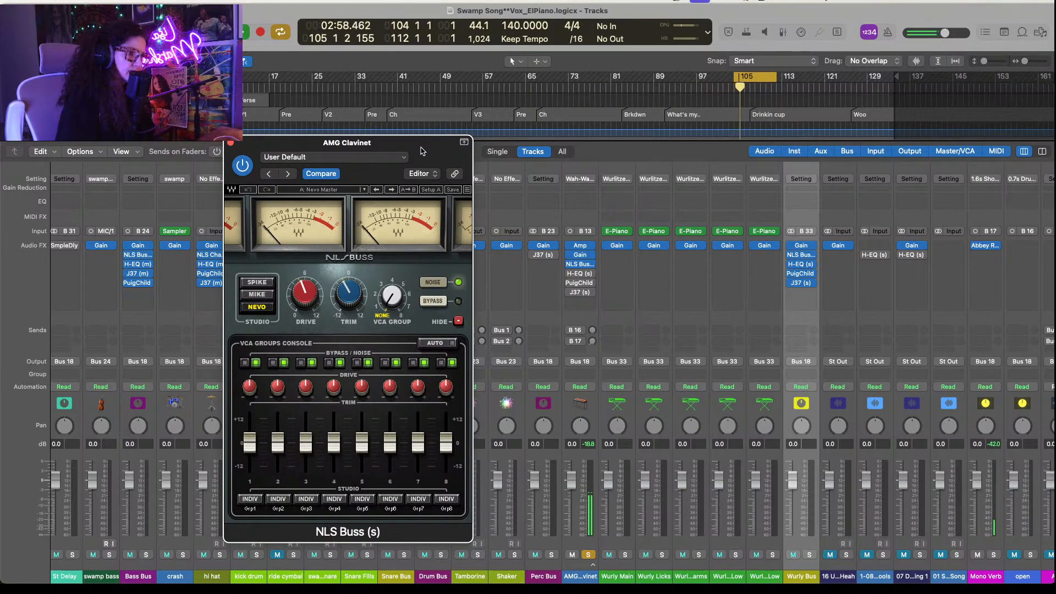
drag(344, 291, 342, 274)
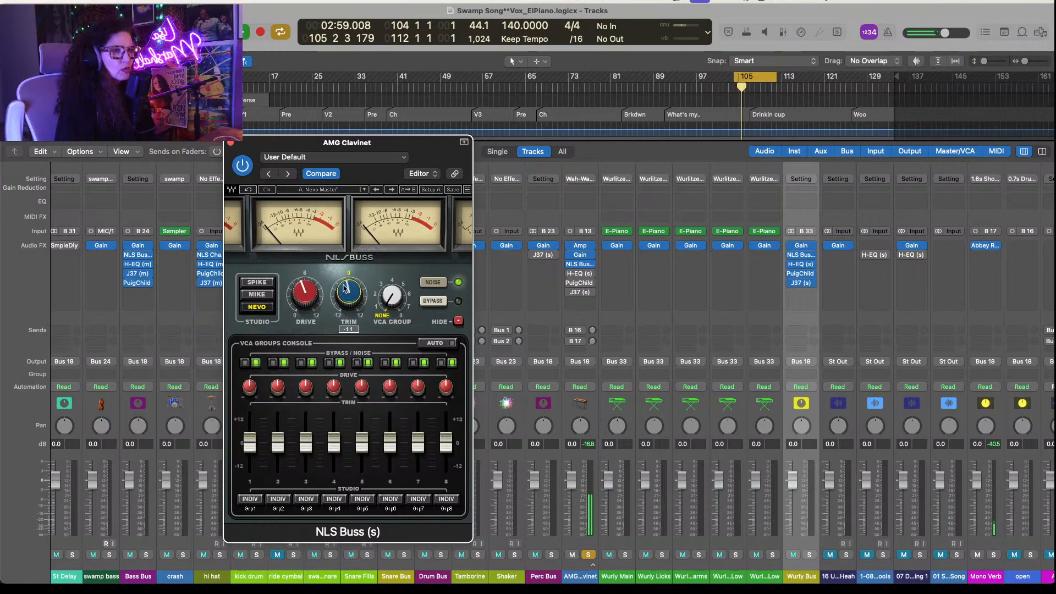
scroll(344, 292, up, 1)
key(space)
key(space)
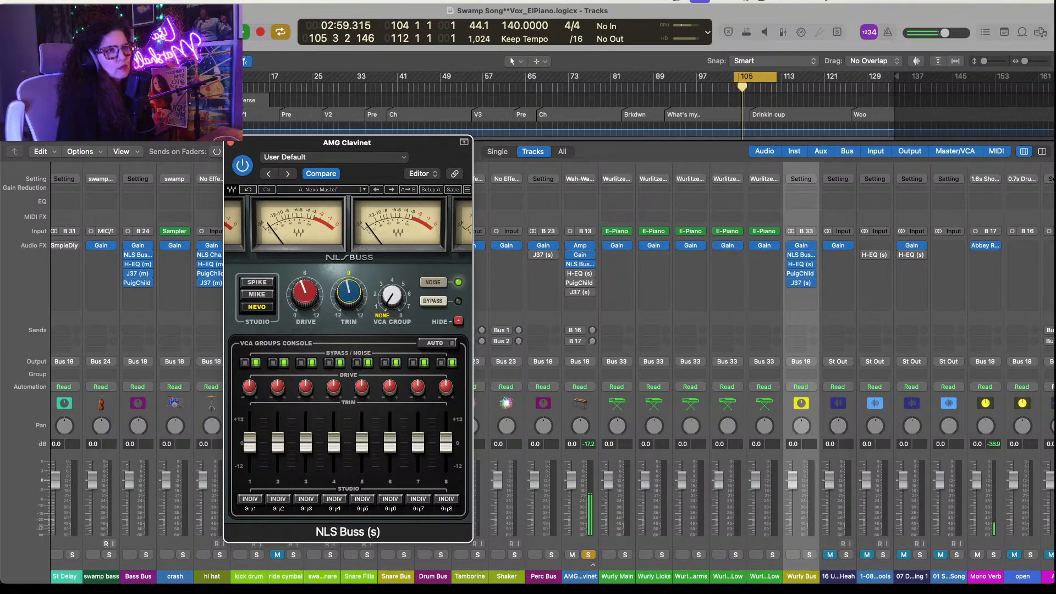
click(230, 142)
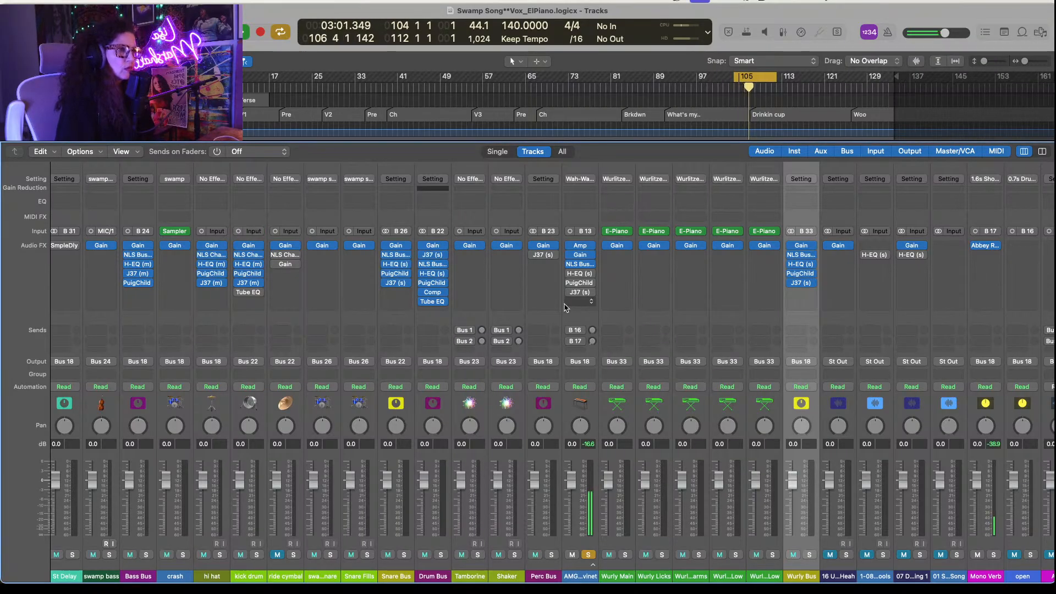
Step: Cut the HMF band at 3520 Hz to about -6 dB in the AMG Clavinet's H-EQ and close it
click(579, 273)
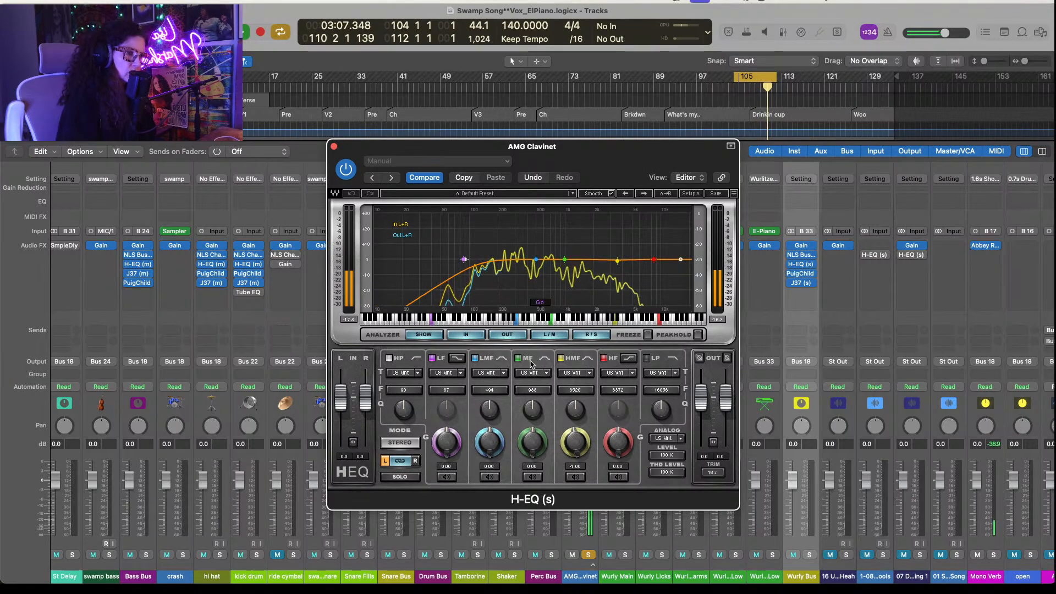
drag(576, 433, 561, 466)
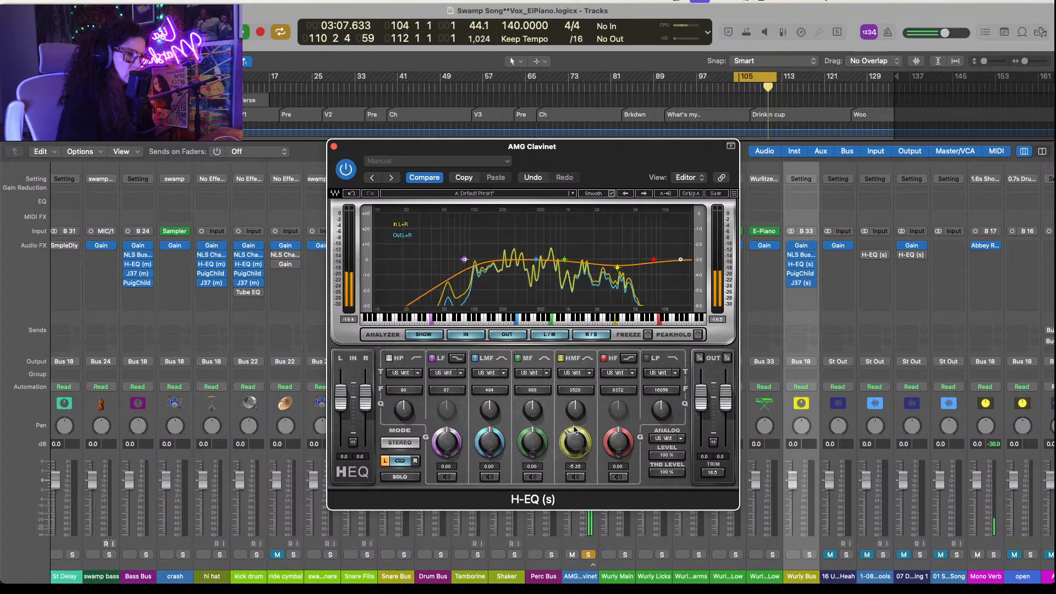
drag(570, 434, 562, 480)
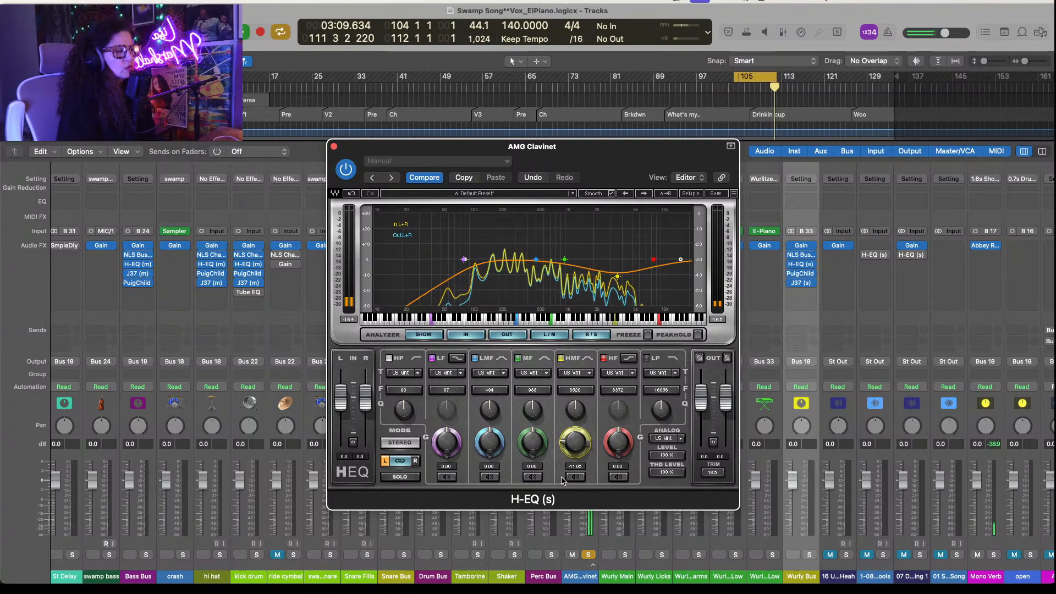
drag(562, 480, 558, 433)
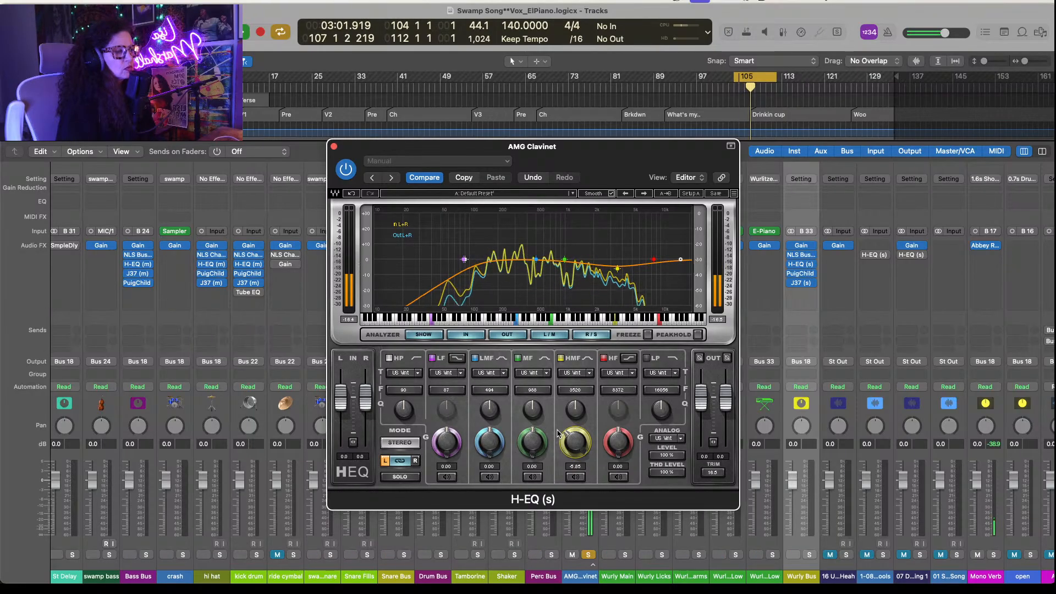
click(333, 147)
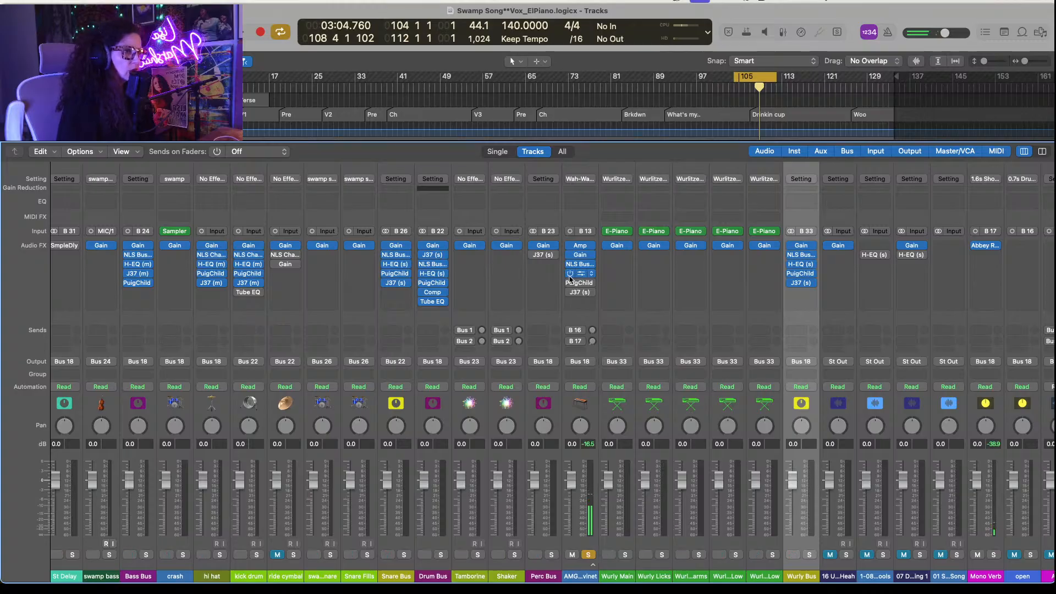
Step: Raise the AMG Clavinet's PuigChild 670 threshold to about 6.3 and increase its input gain slightly during playback
click(584, 284)
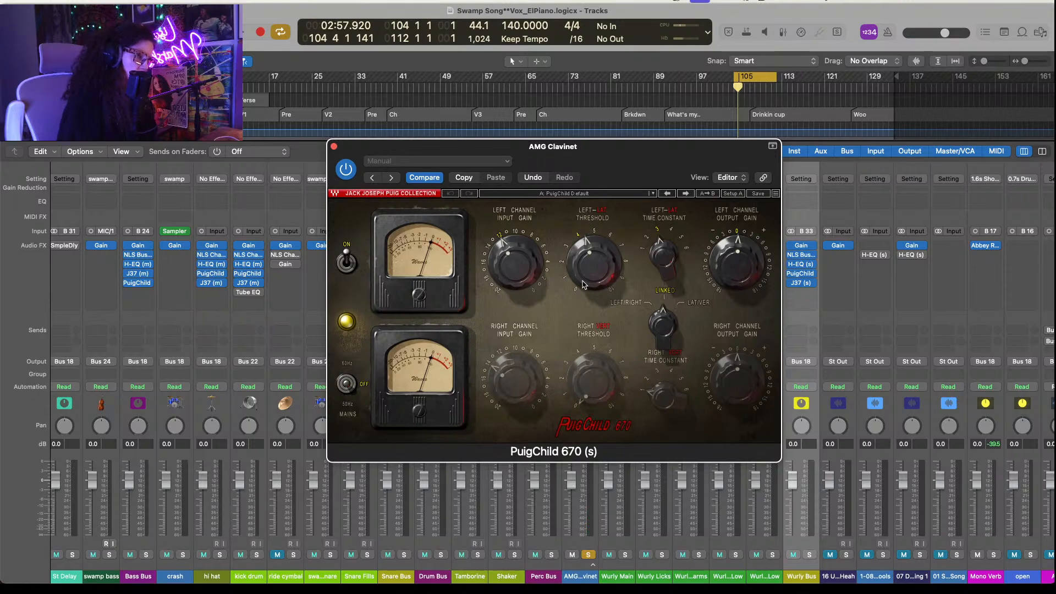
key(space)
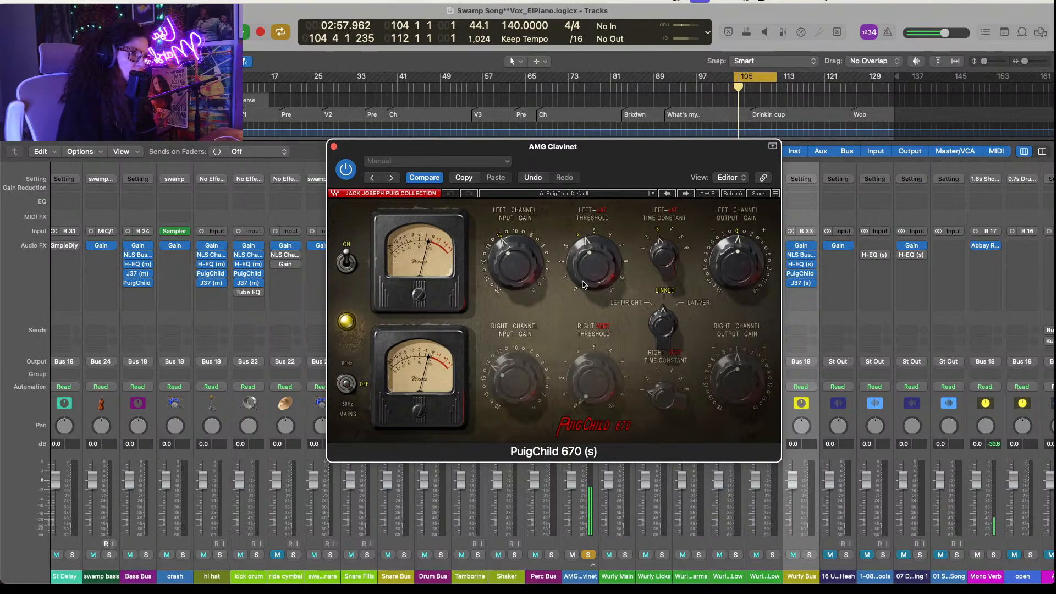
drag(587, 268, 584, 237)
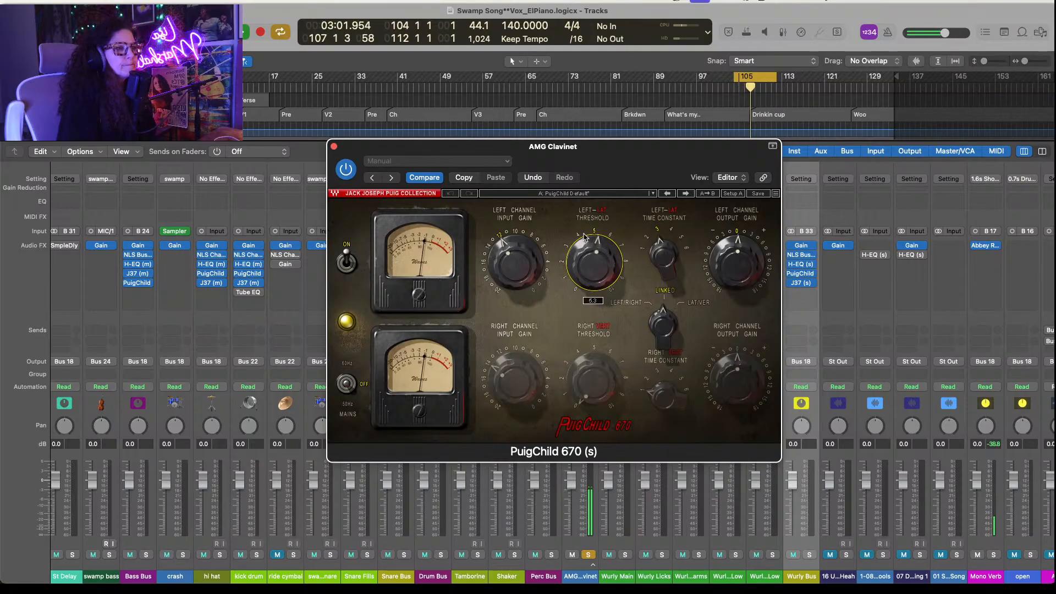
drag(511, 254, 511, 247)
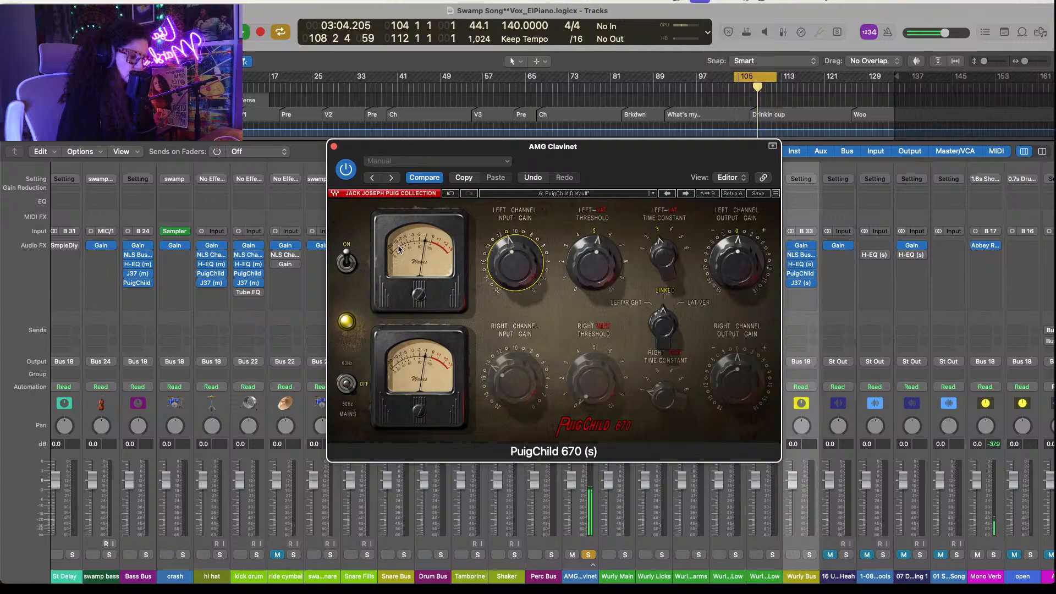
click(334, 146)
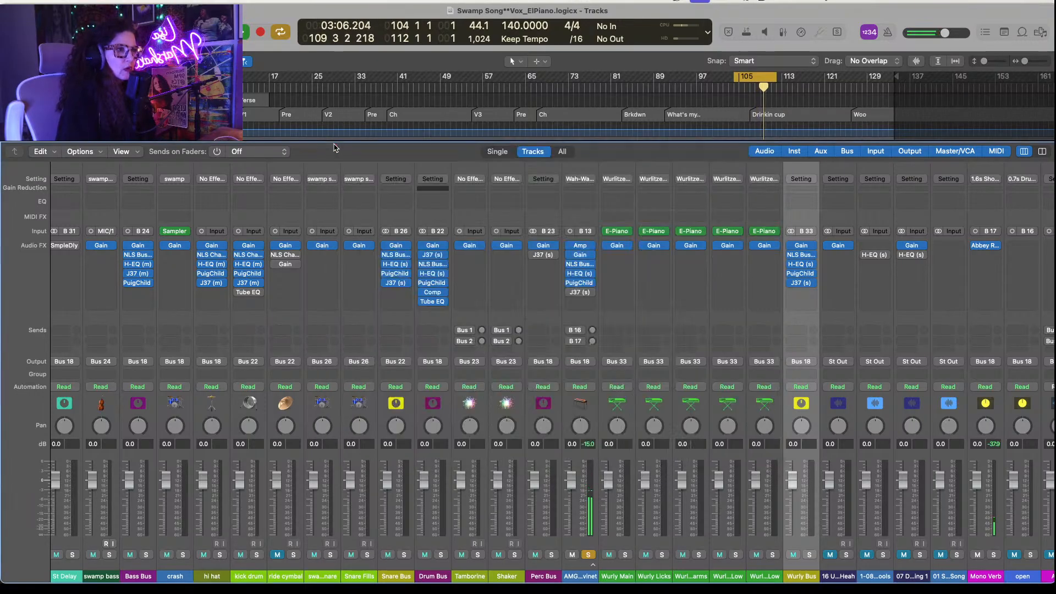
Step: Raise the input level of the AMG Clavinet's J37 to about 4 dB during playback and close the plug-in
click(582, 294)
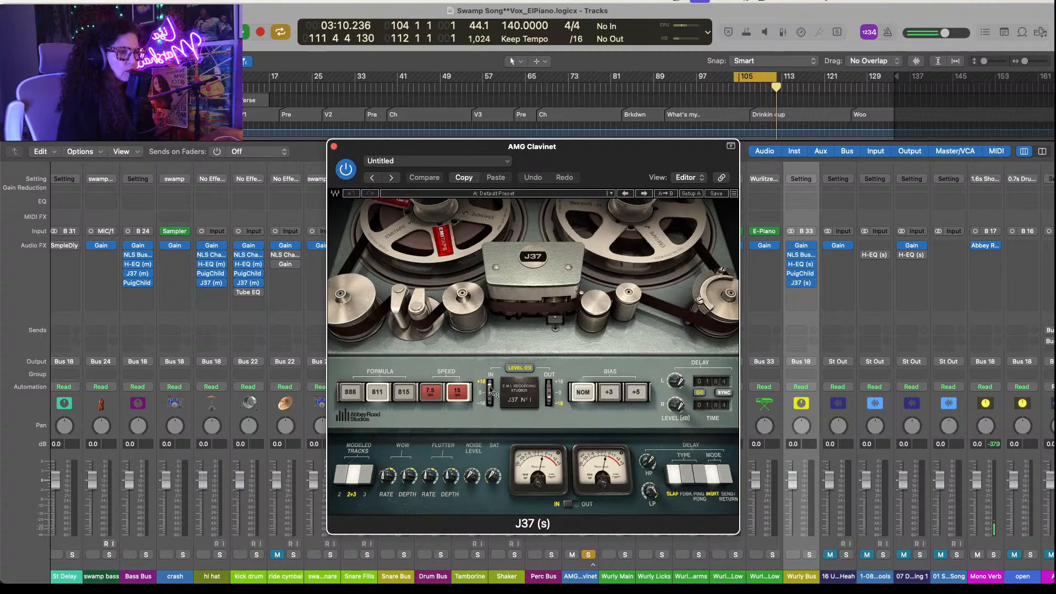
drag(491, 391, 491, 388)
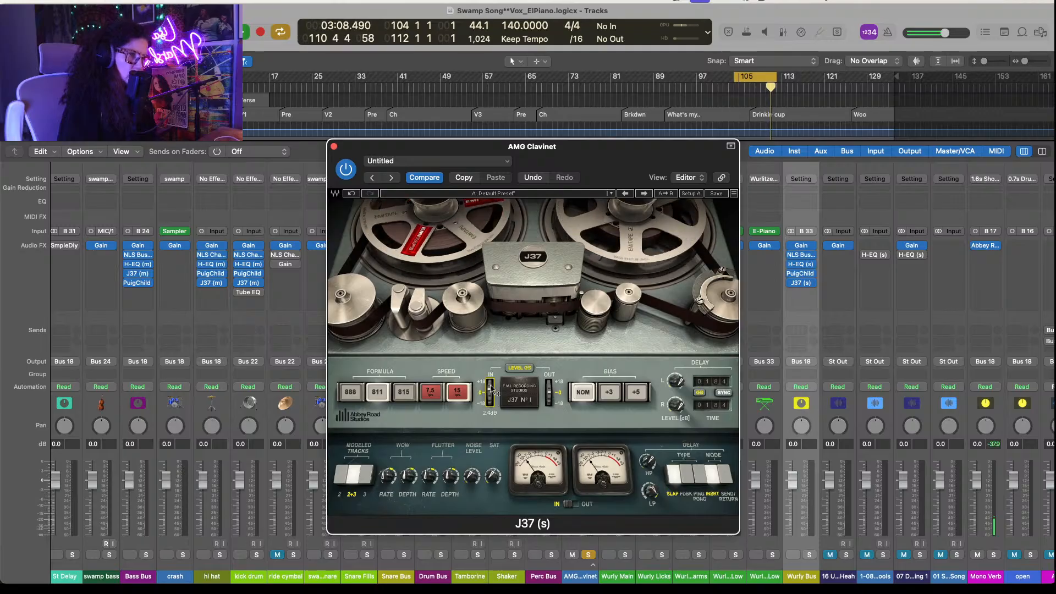
drag(628, 153, 400, 147)
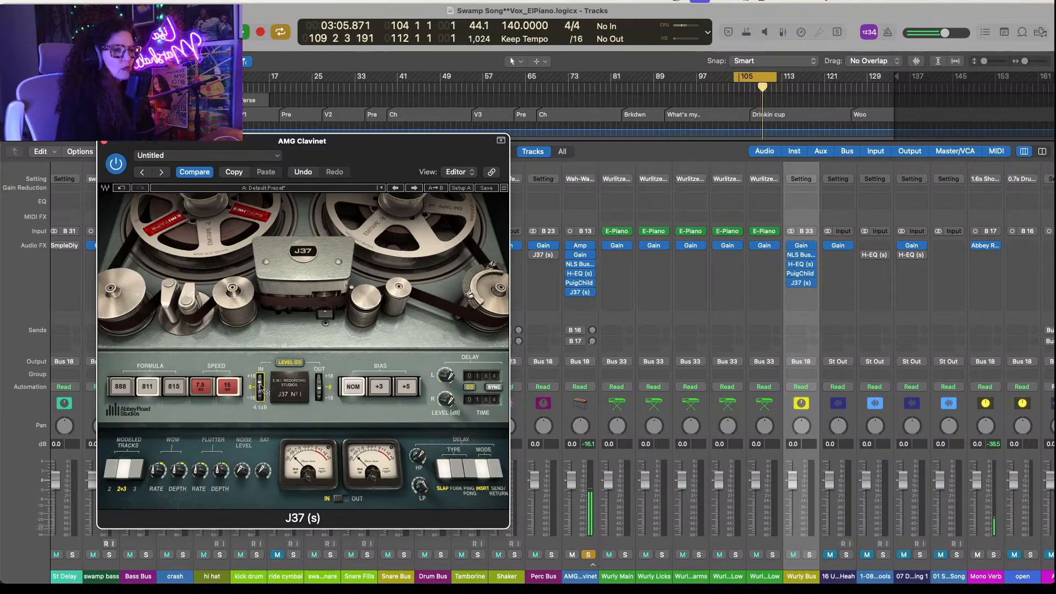
drag(261, 388, 262, 379)
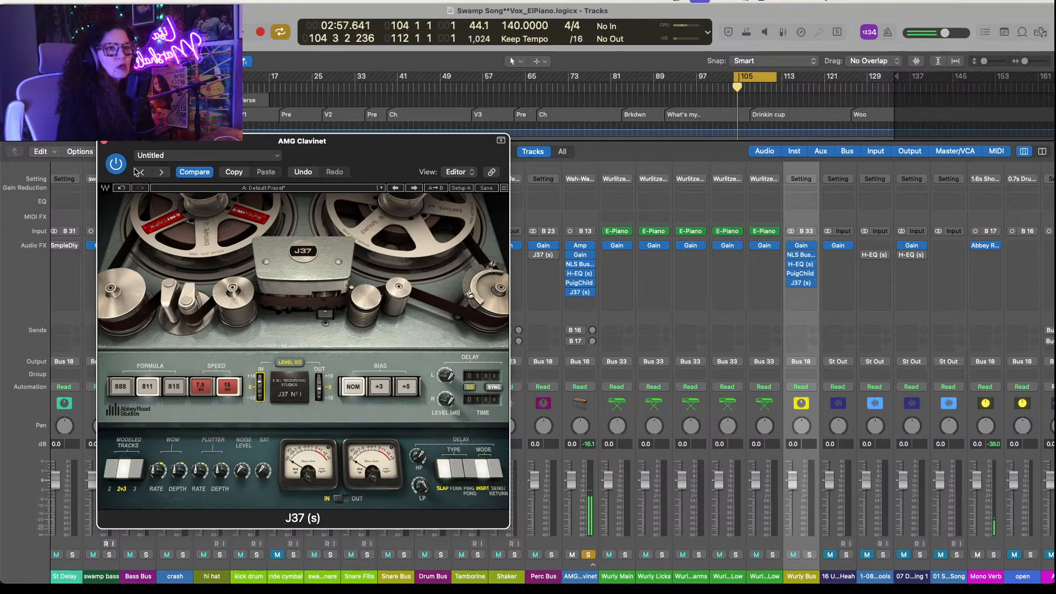
click(104, 142)
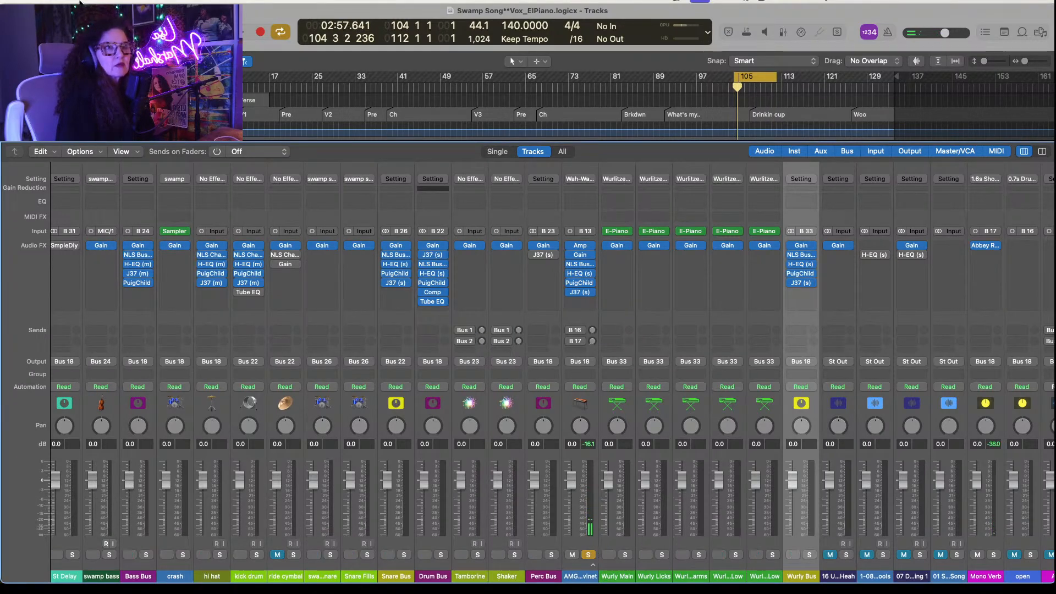
Step: Unsolo the AMG Clavinet, play the section in the full mix and stop playback
click(81, 3)
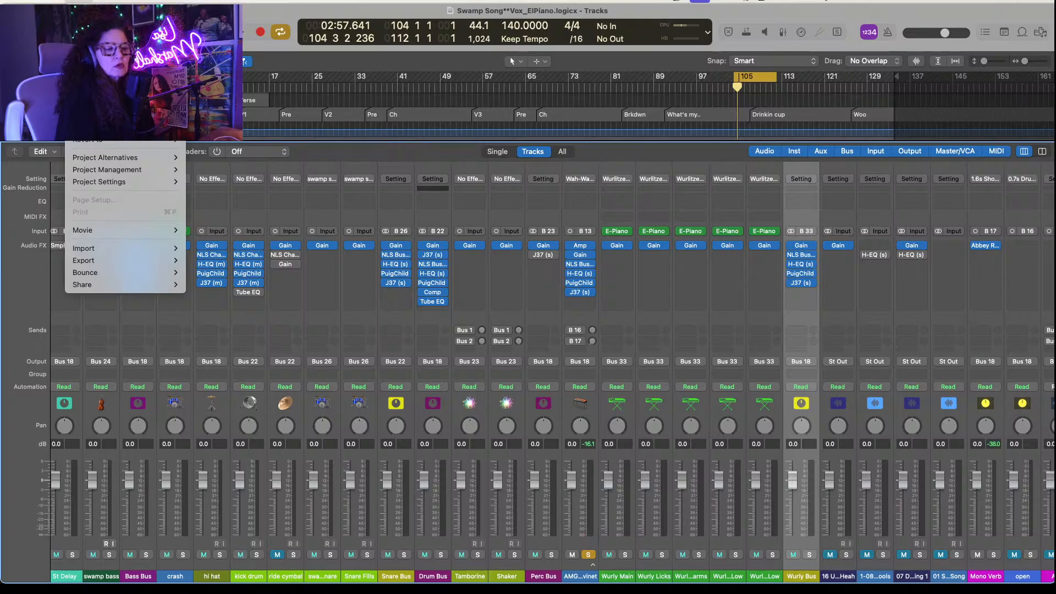
key(Escape)
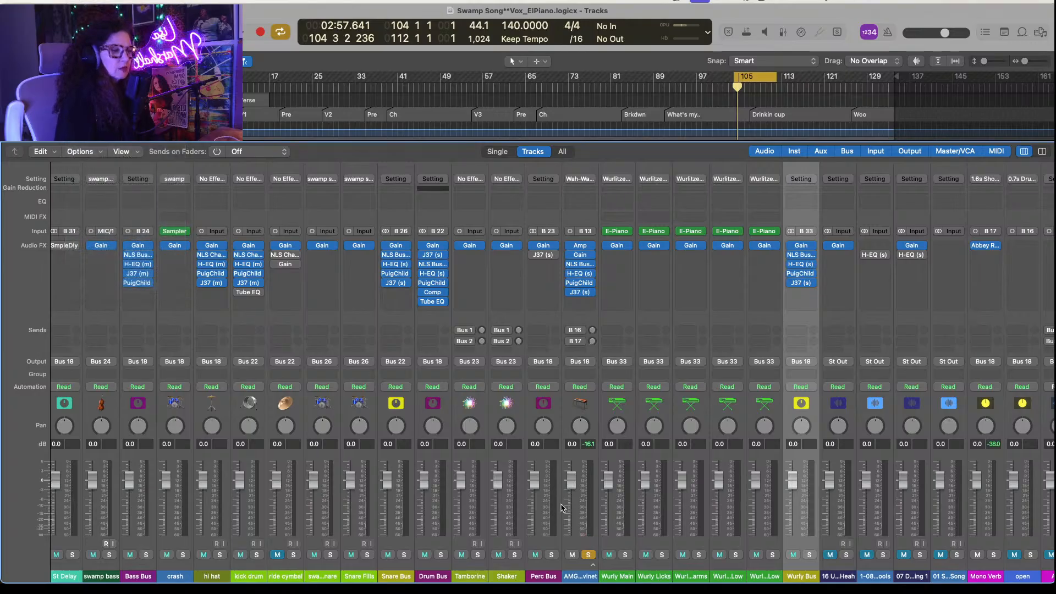
click(588, 555)
key(space)
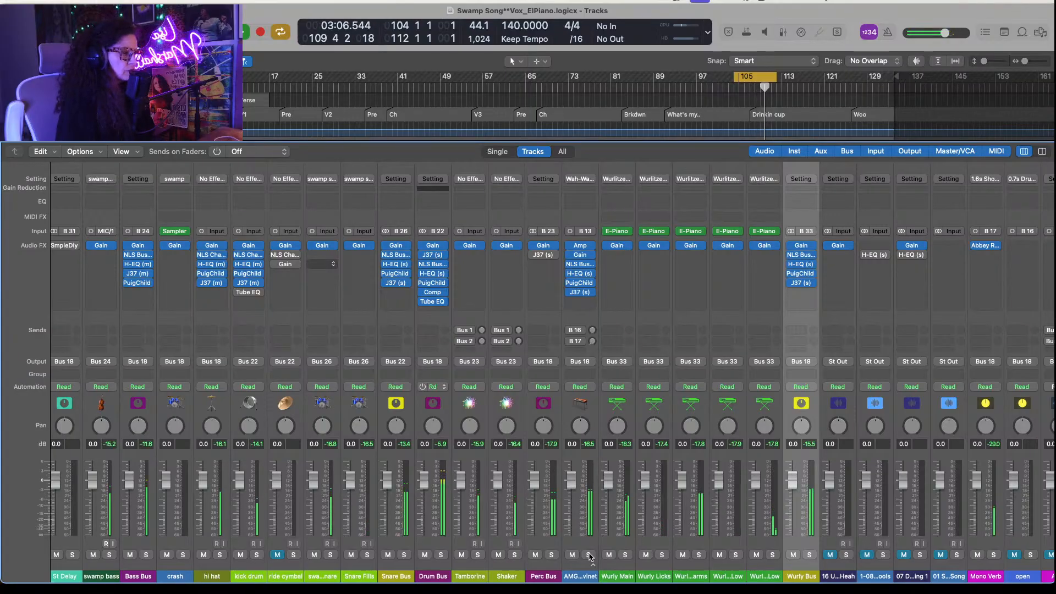
key(space)
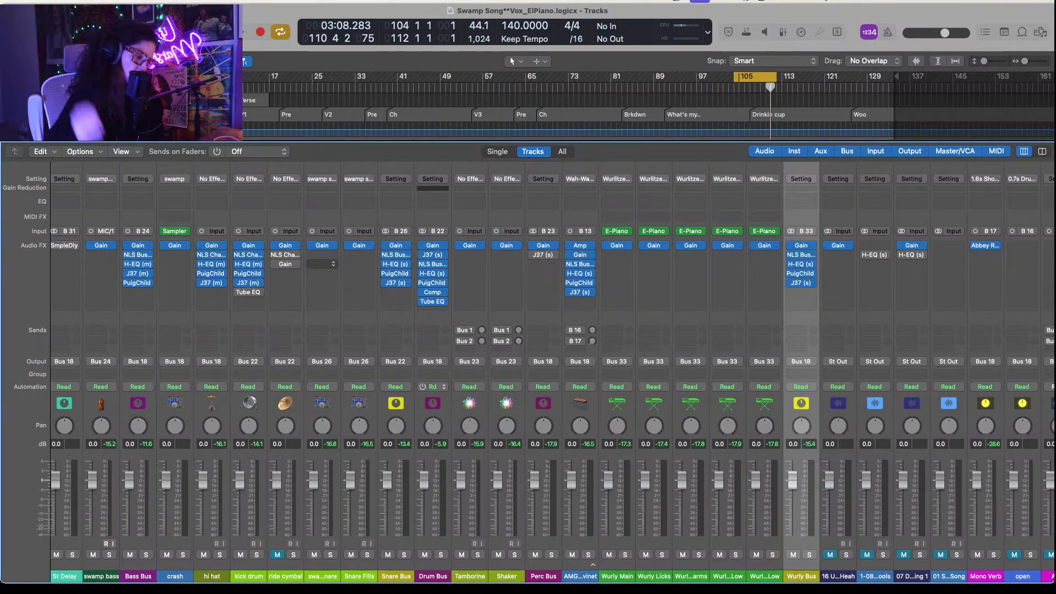
Step: Move the J37 insert on the Perc Bus down four slots and copy the clavinet channel's NLS Buss into the slot below Gain
key(super+Tab)
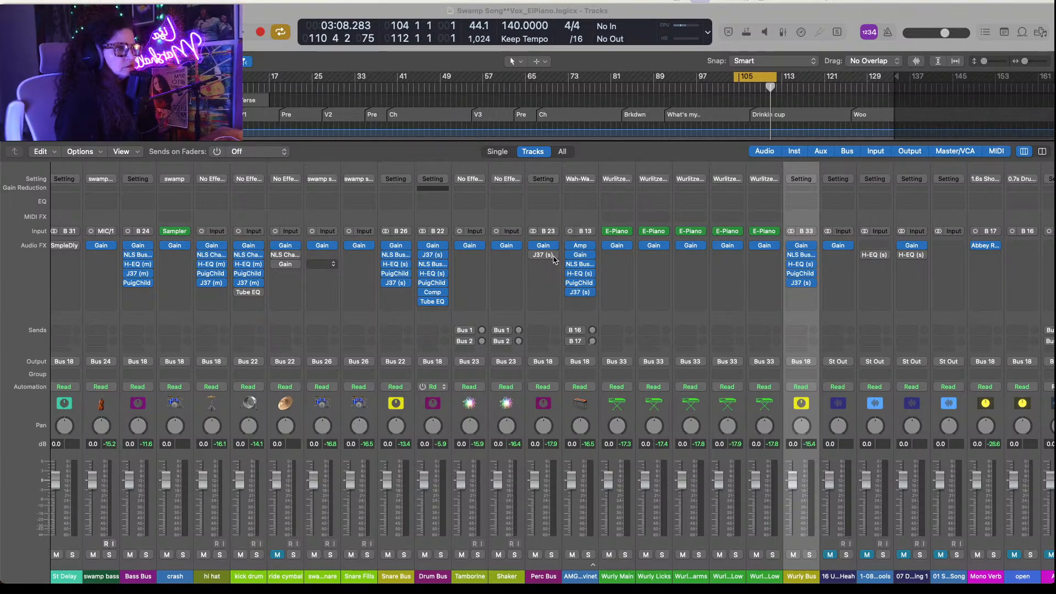
drag(543, 256, 541, 299)
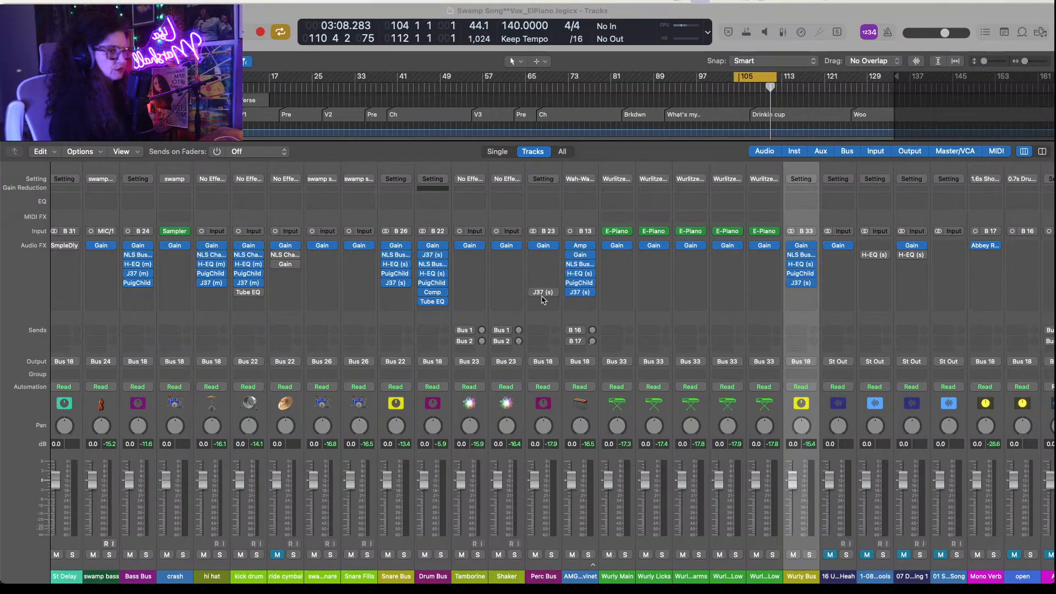
click(582, 265)
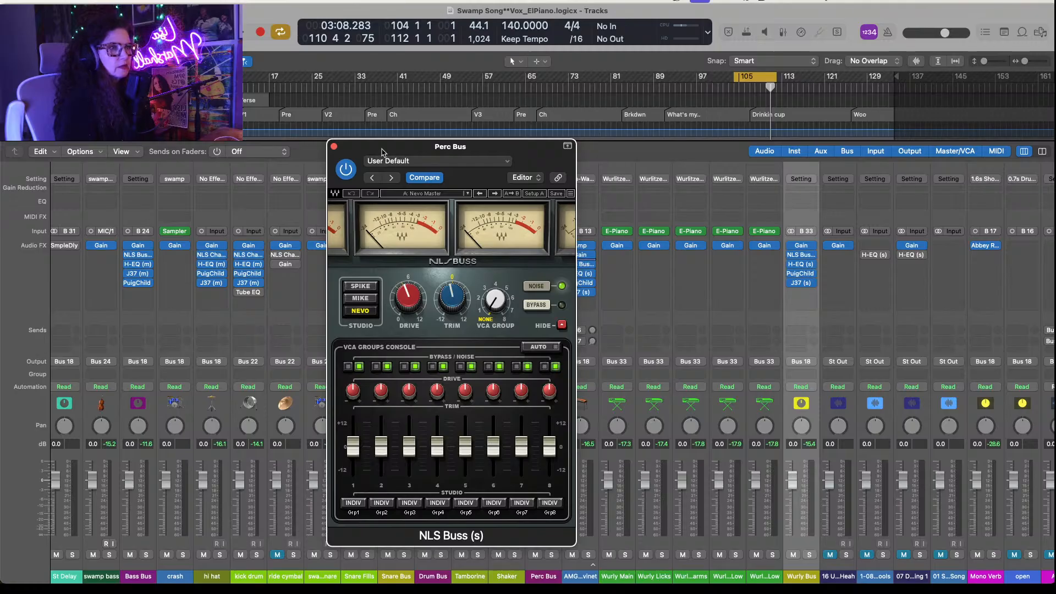
click(333, 147)
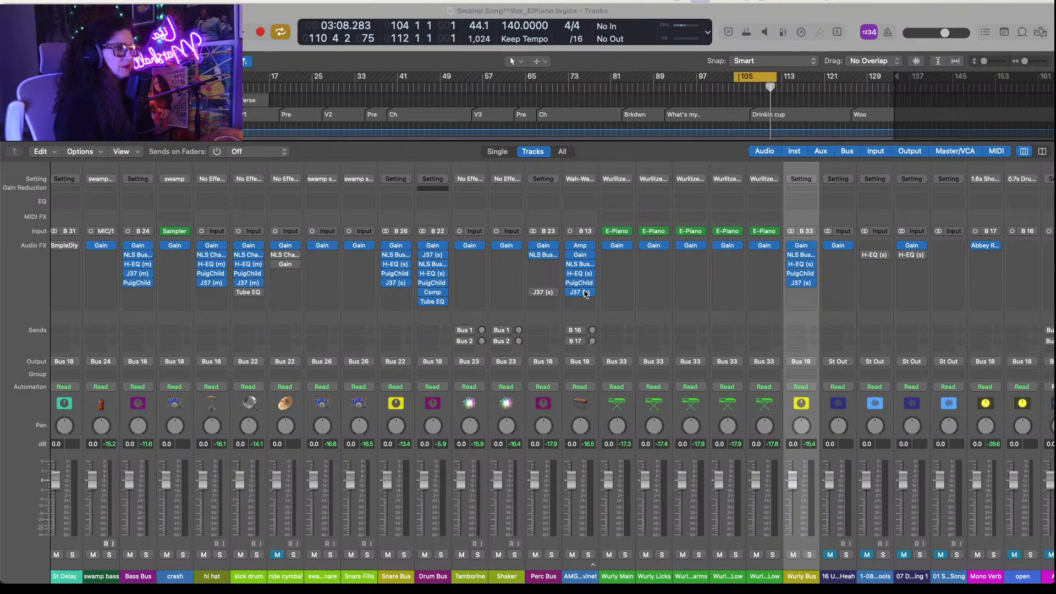
Step: Copy the clavinet channel's H-EQ and PuigChild 670 onto the Perc Bus, below NLS Buss and above J37
drag(587, 275, 543, 264)
click(544, 266)
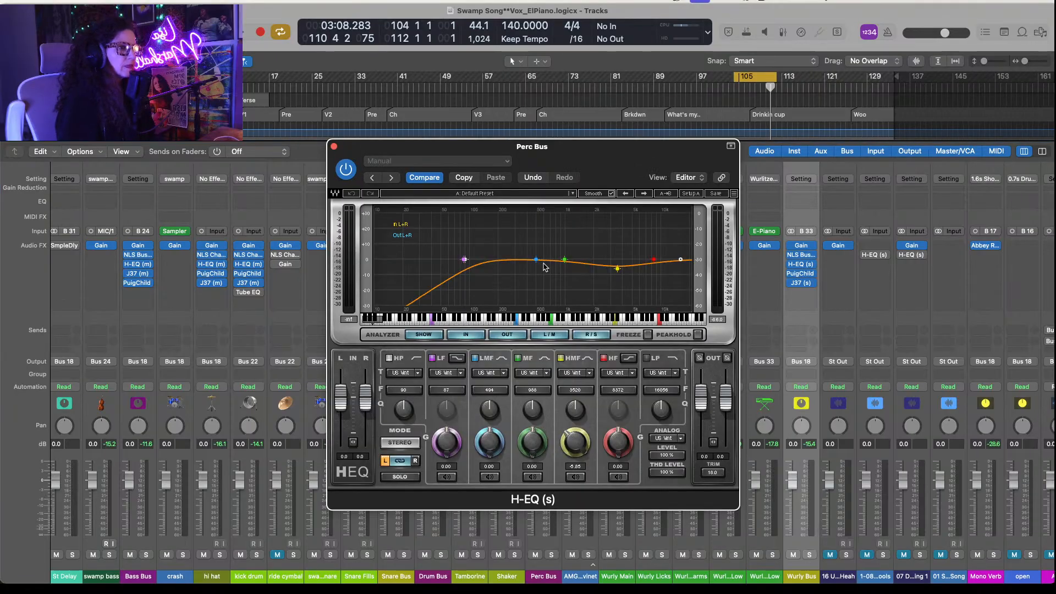
click(333, 146)
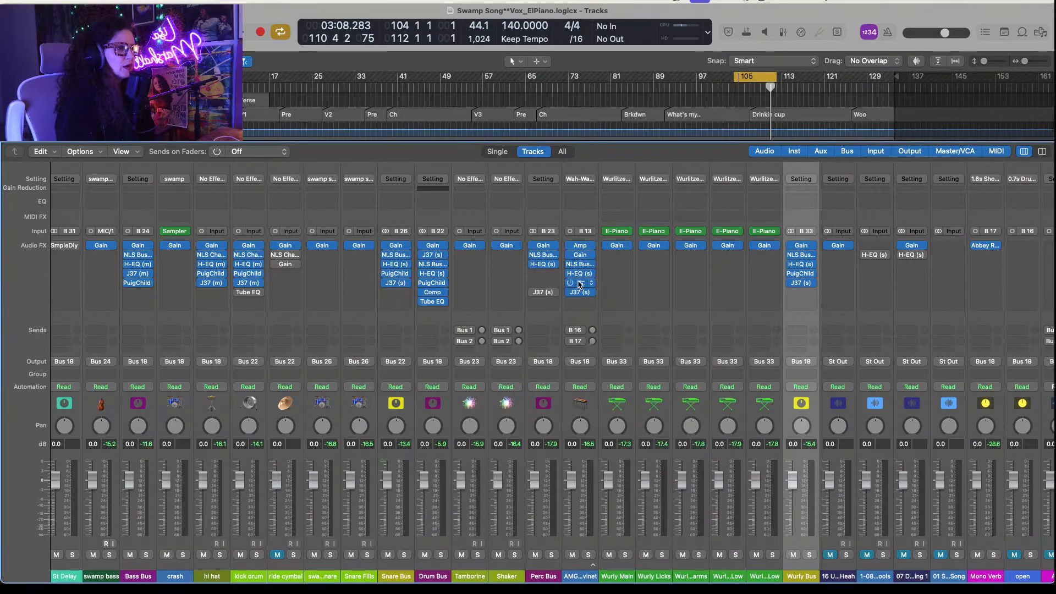
drag(582, 284, 544, 275)
click(543, 274)
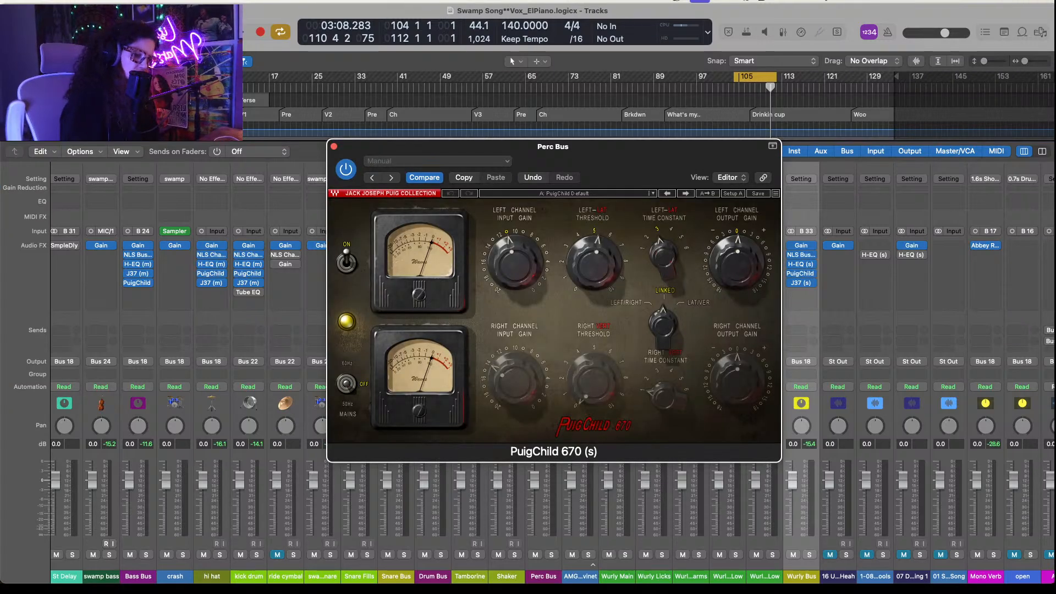
key(super+Tab)
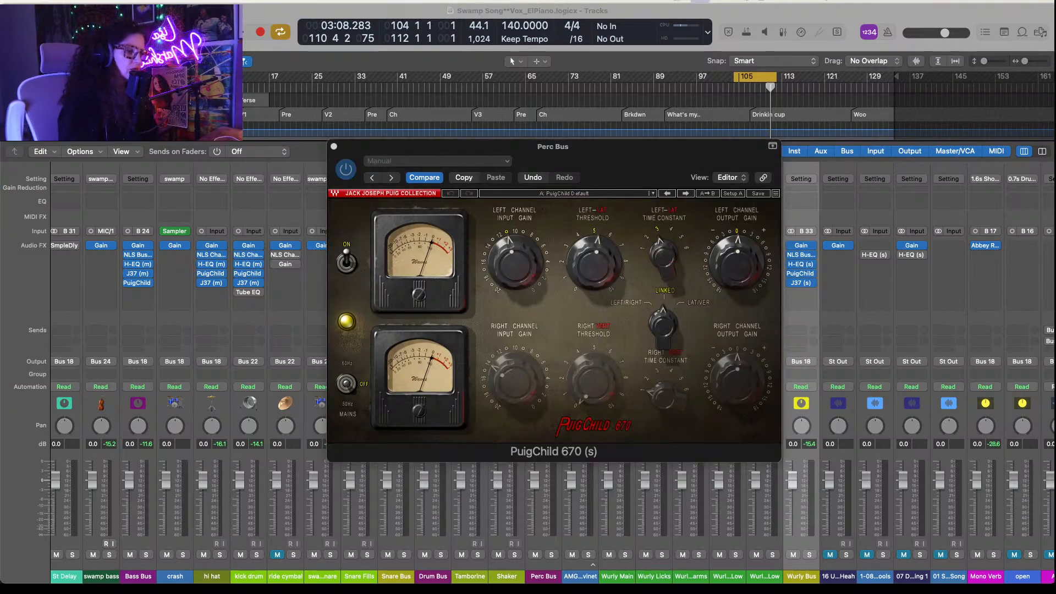
click(334, 146)
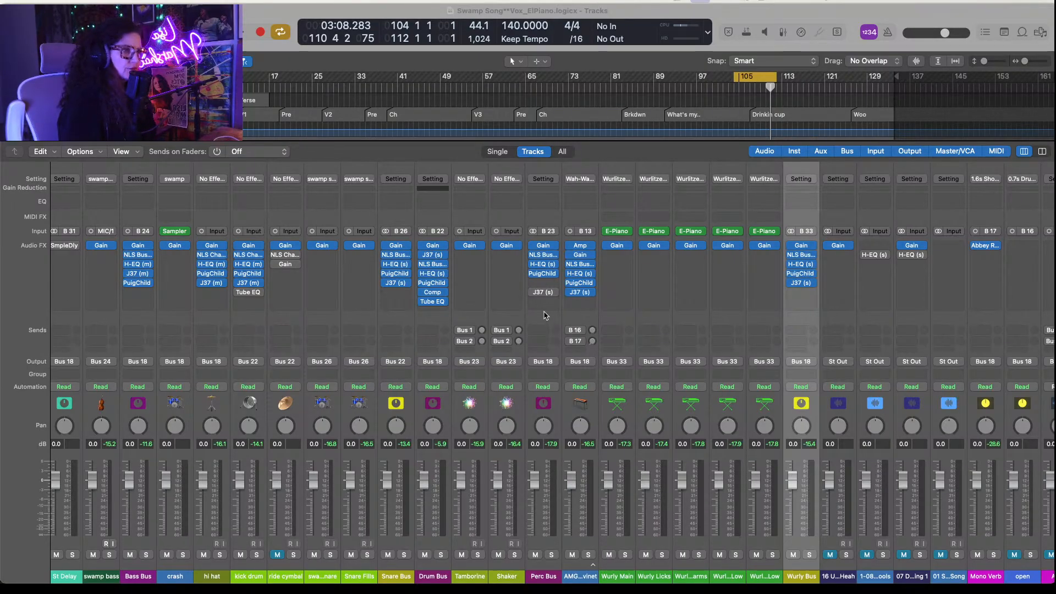
Step: Bypass H-EQ and PuigChild on the Perc Bus and set its NLS Buss drive to 4.0 during playback
click(543, 255)
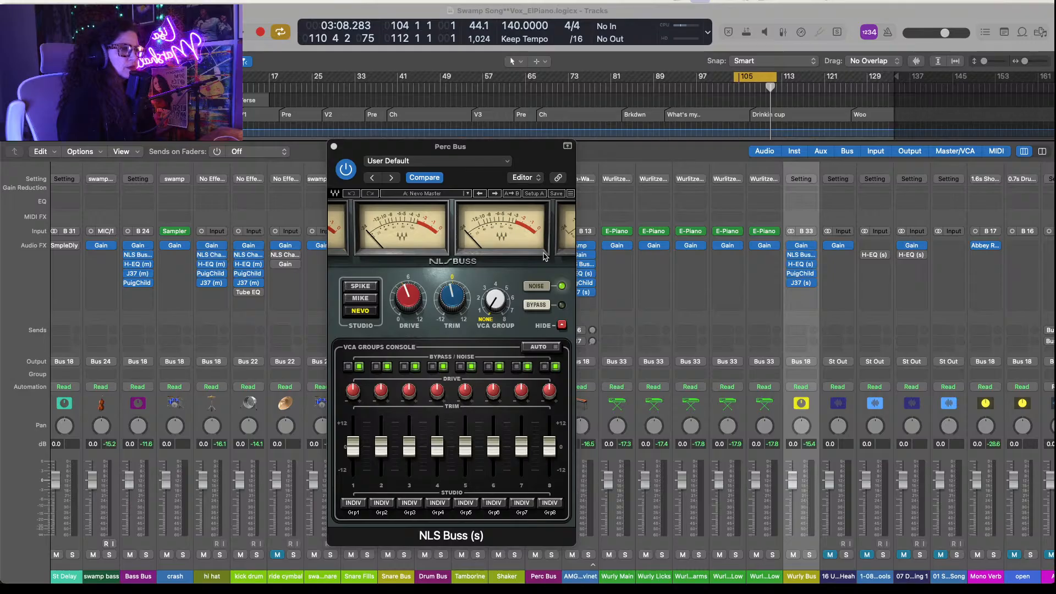
drag(530, 150, 345, 132)
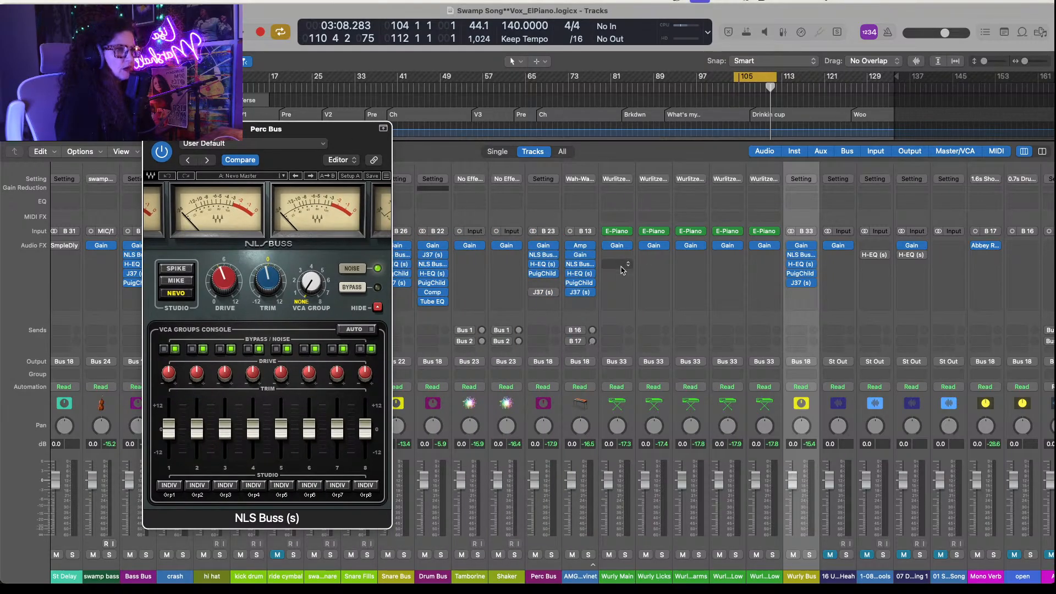
key(space)
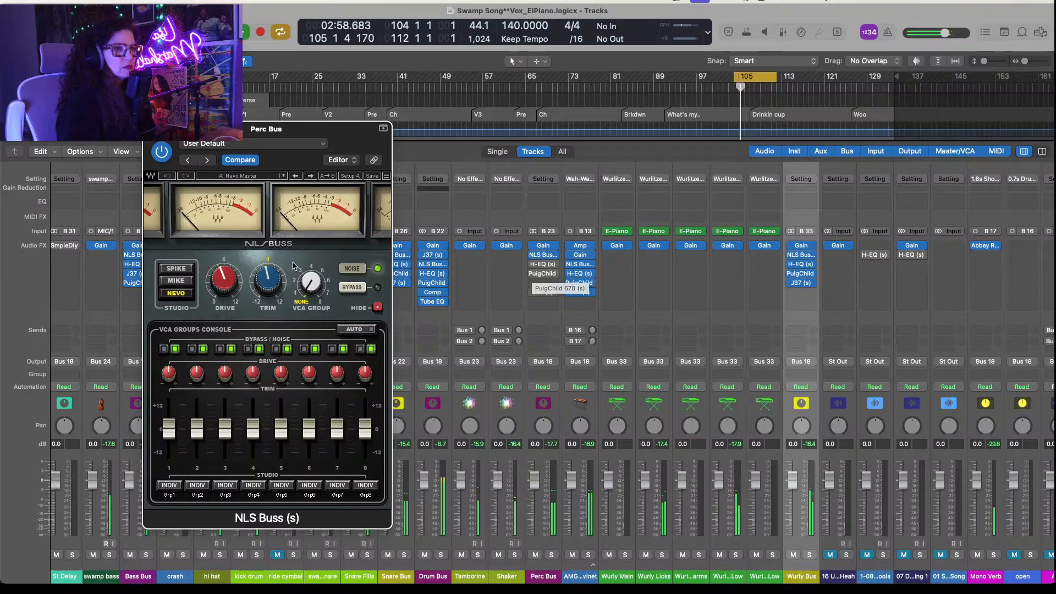
drag(215, 286, 218, 318)
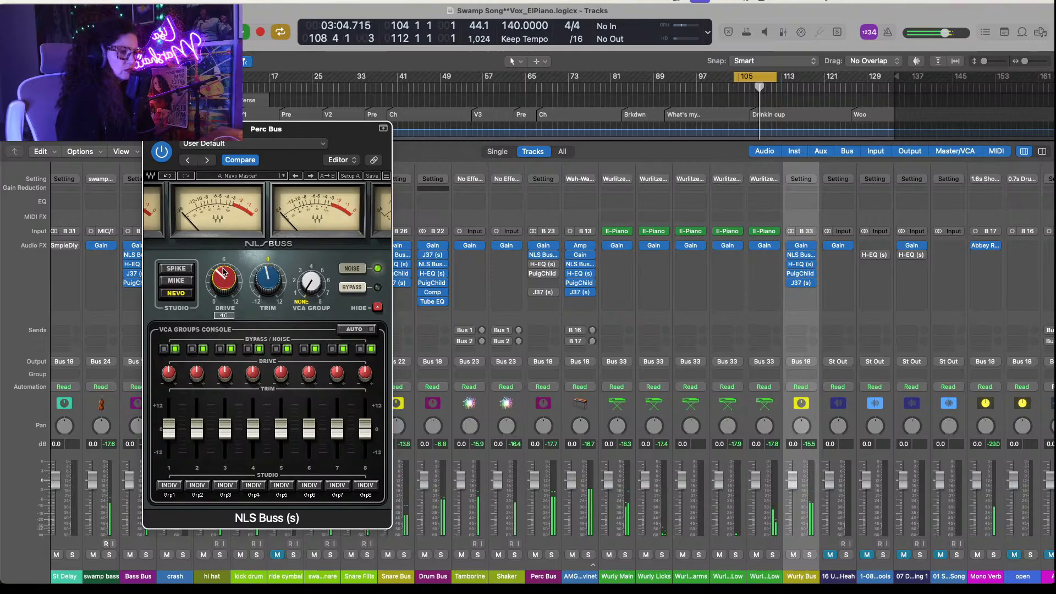
key(space)
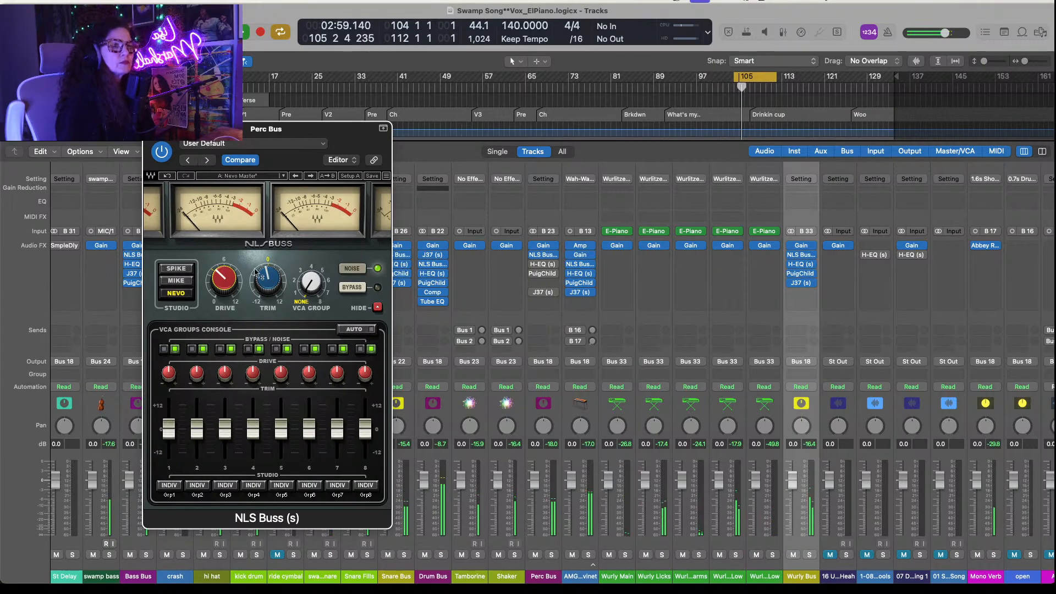
Step: Raise the Perc Bus NLS Buss trim to 0.4 while auditioning the loop, then close the plug-in
drag(262, 274, 261, 253)
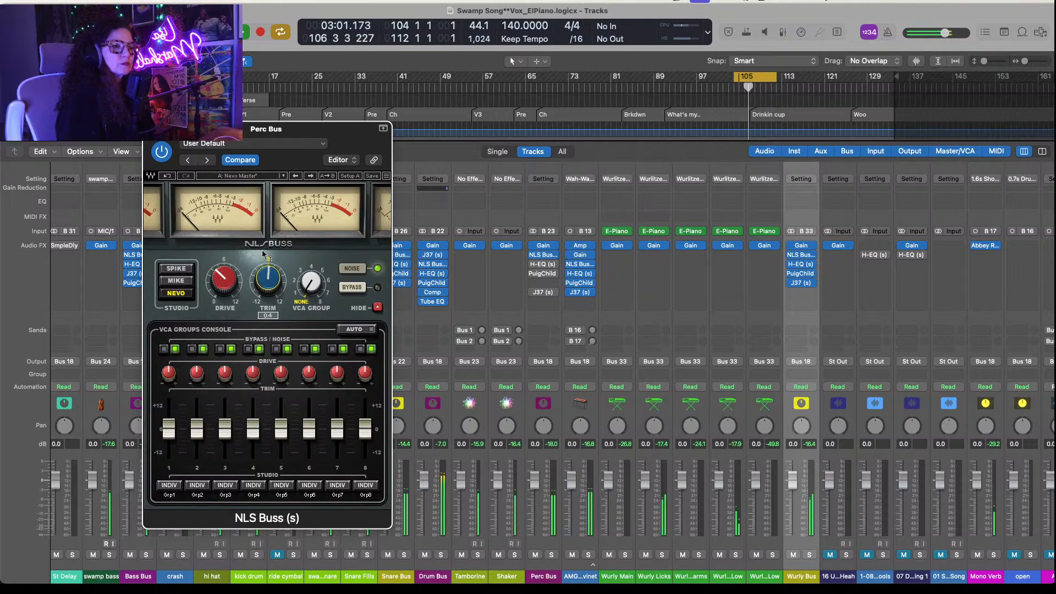
key(space)
key(space)
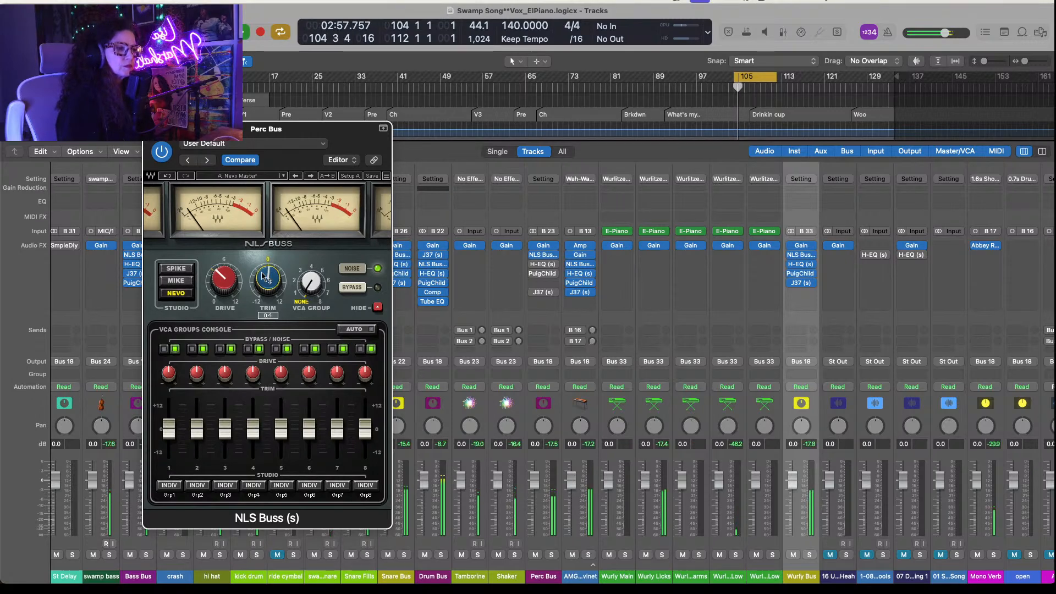
key(space)
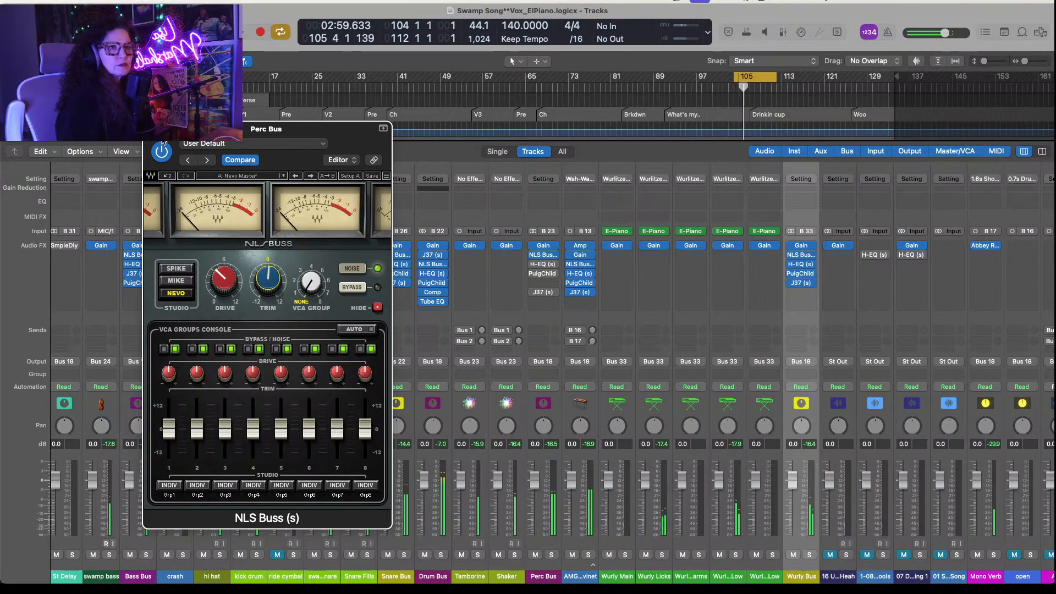
key(super+w)
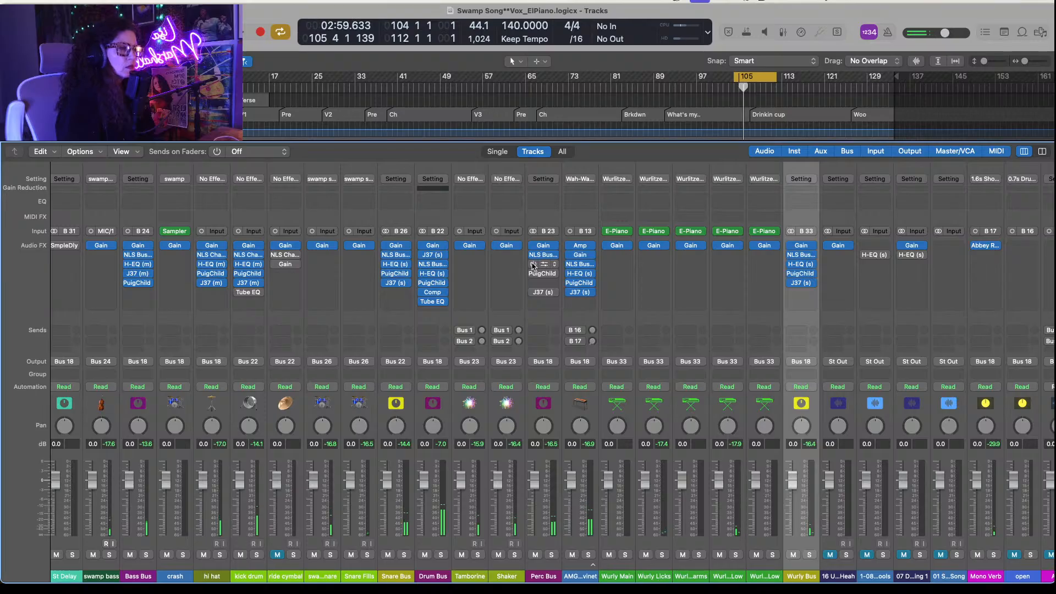
Step: Re-enable H-EQ on the Perc Bus and set its high-pass frequency to 100 Hz
click(542, 266)
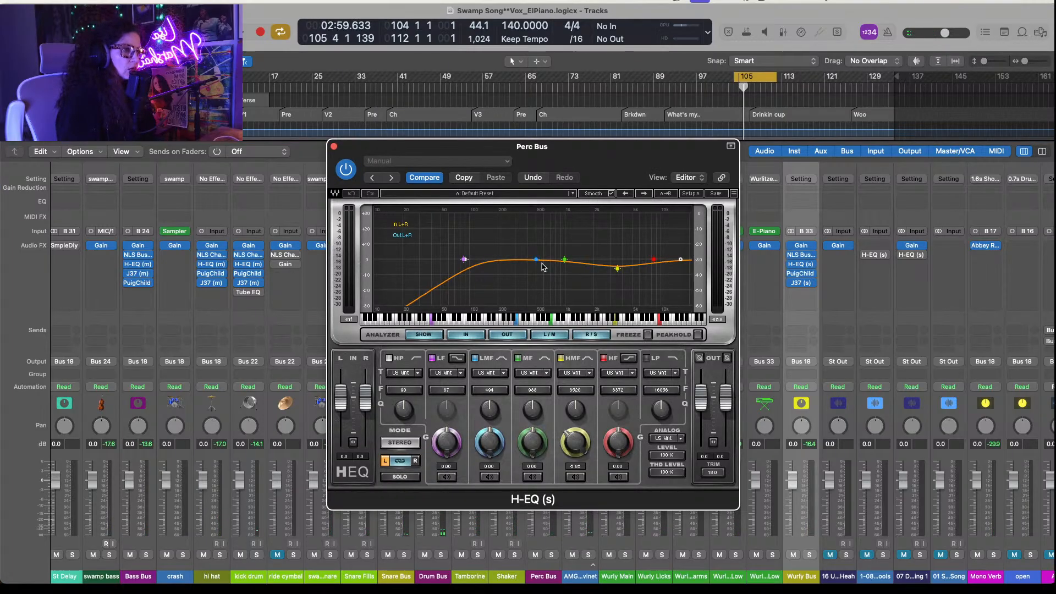
key(space)
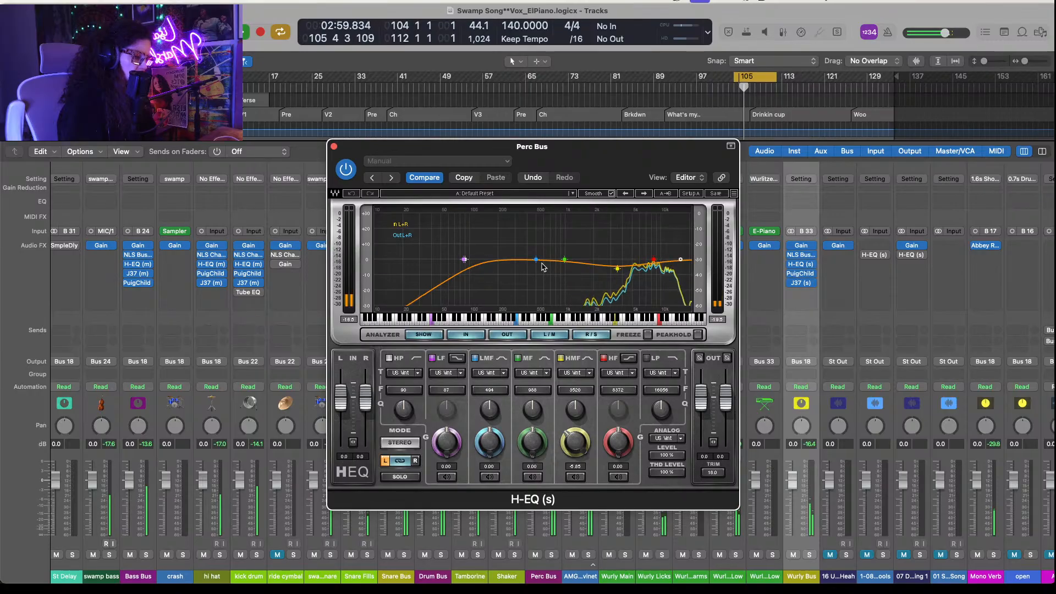
key(space)
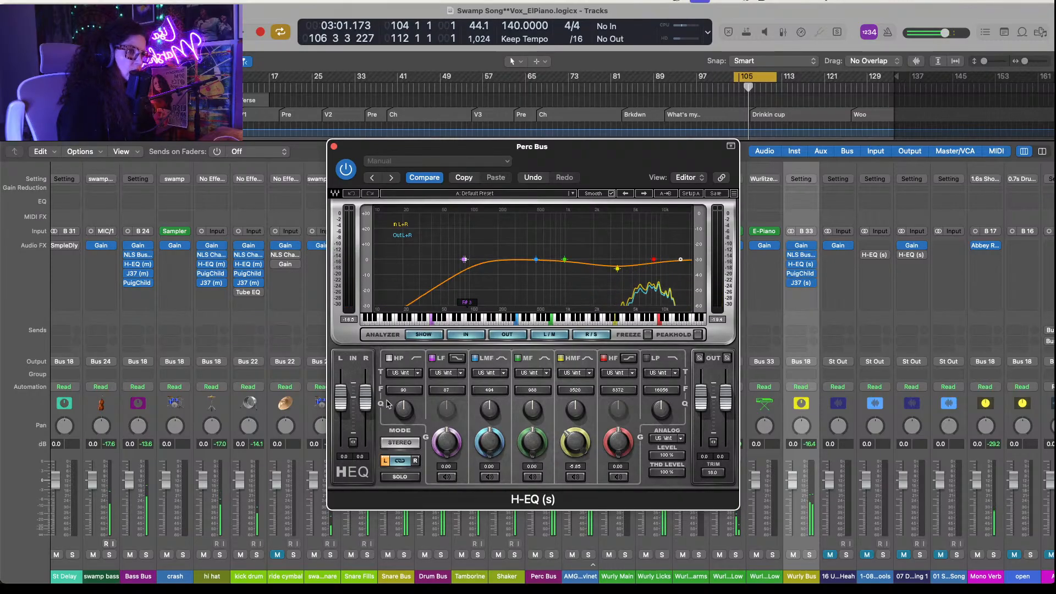
click(406, 390)
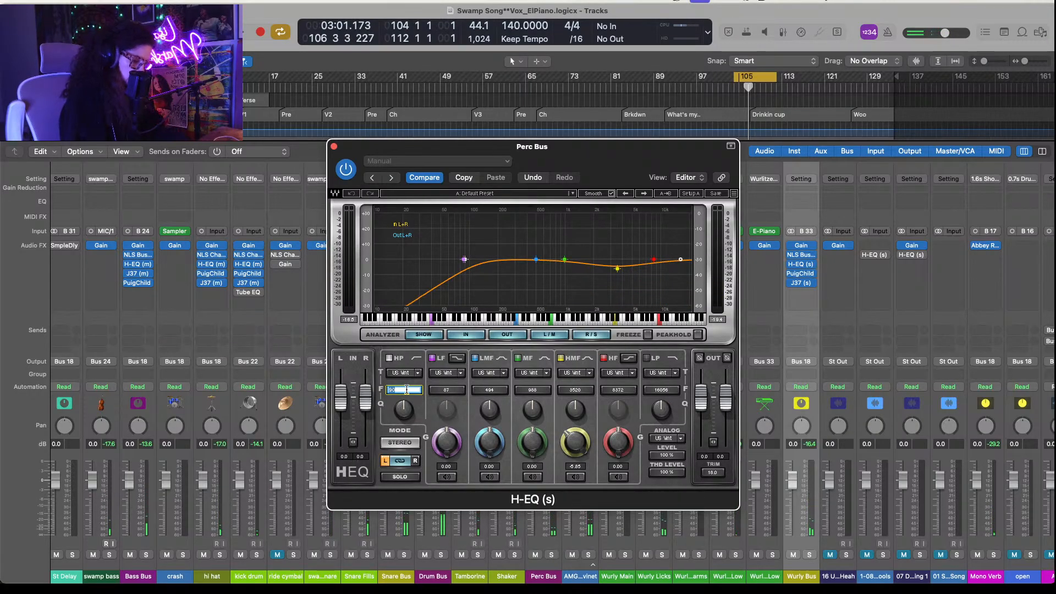
key(Return)
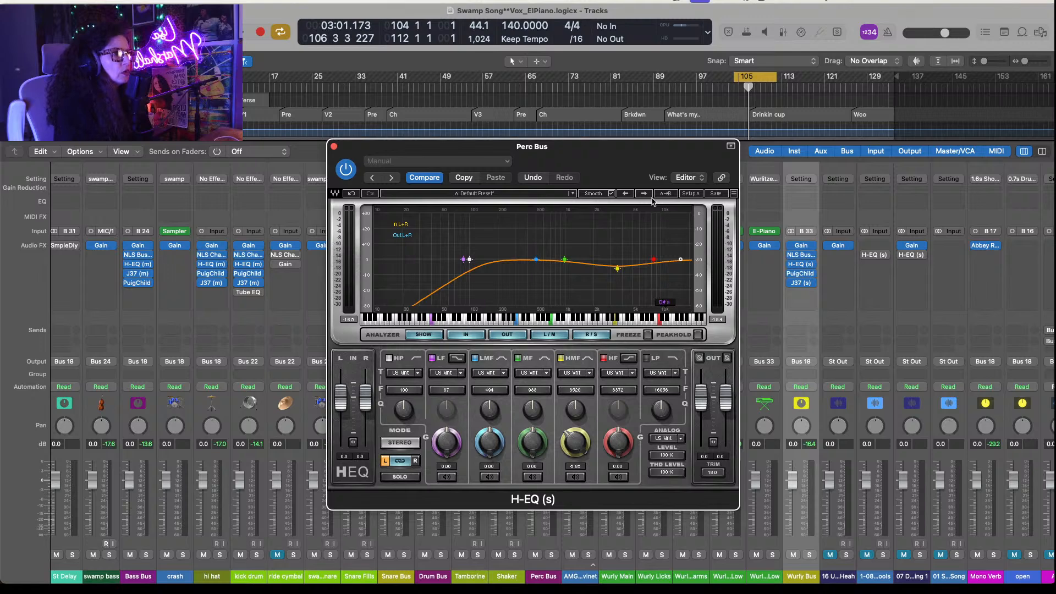
Step: Switch on the low-pass filter in the Perc Bus H-EQ and audition the looped section
click(767, 16)
key(space)
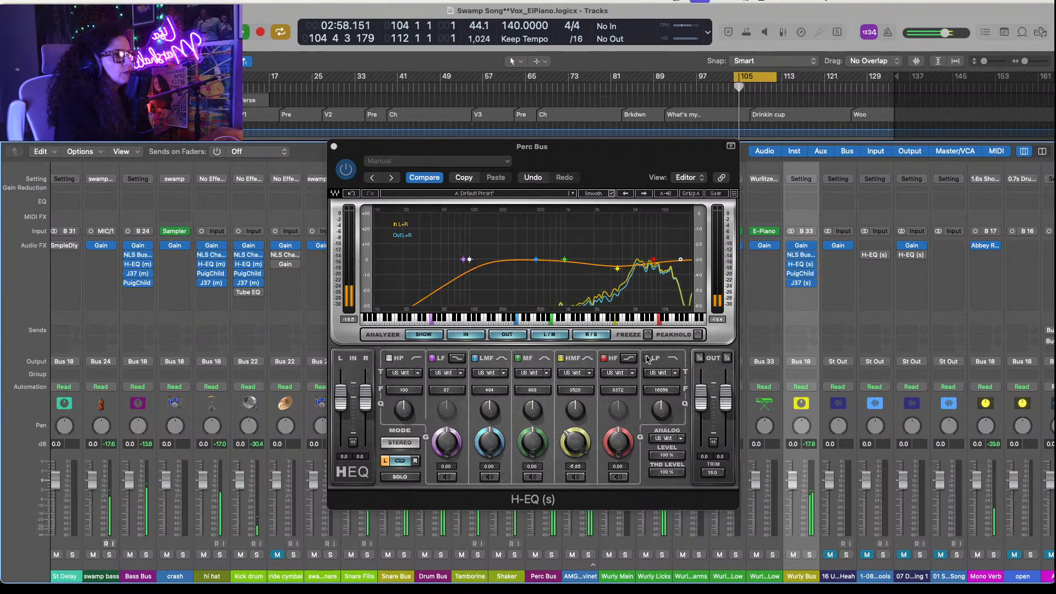
click(647, 359)
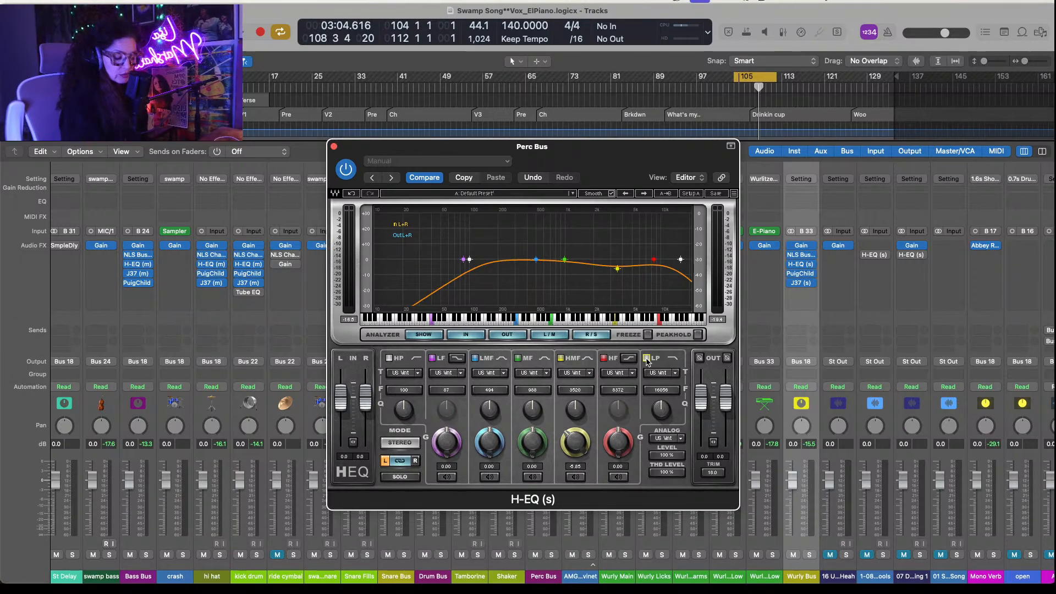
click(766, 15)
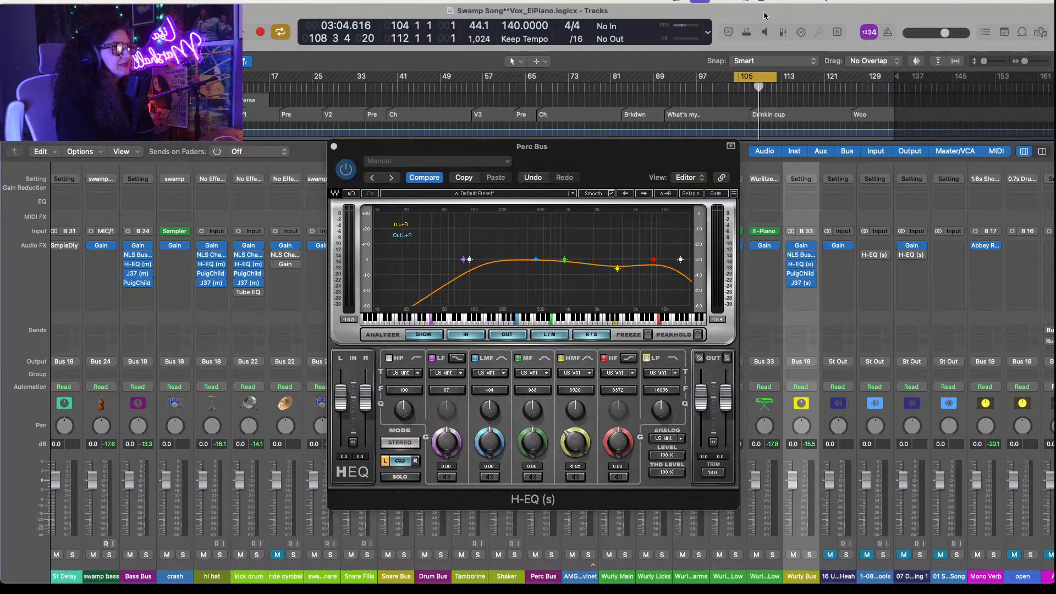
key(space)
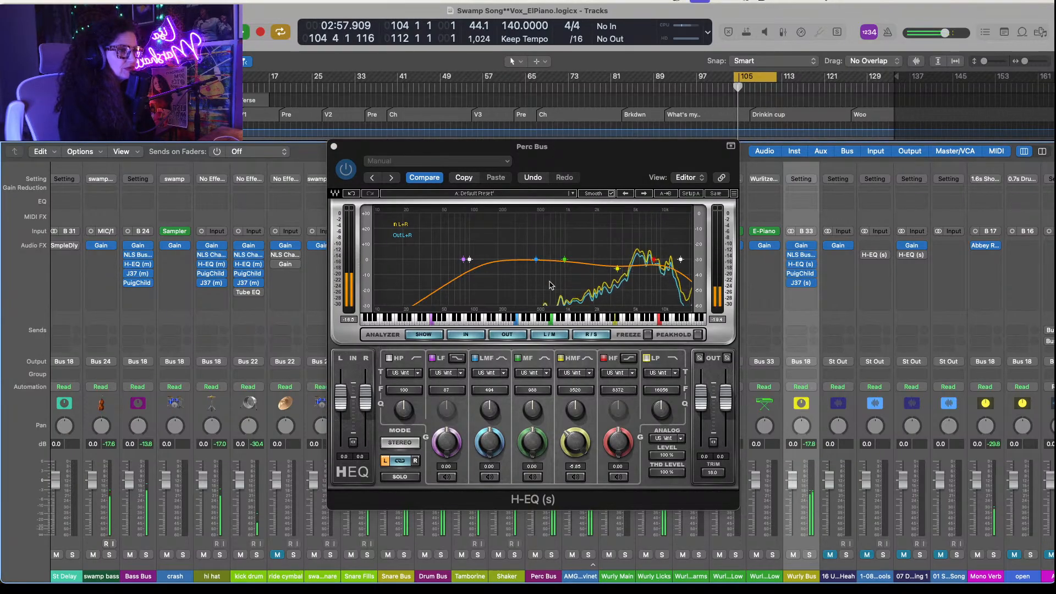
Step: Set the H-EQ low-mid band to 500 Hz with a gain of 4.90 dB, and close the equalizer
click(491, 391)
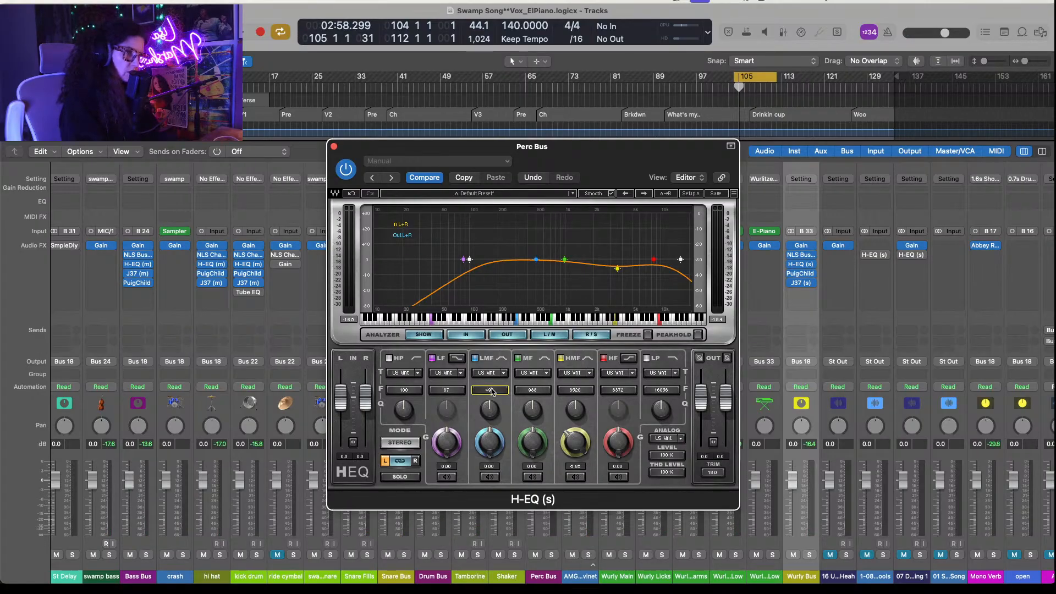
click(494, 390)
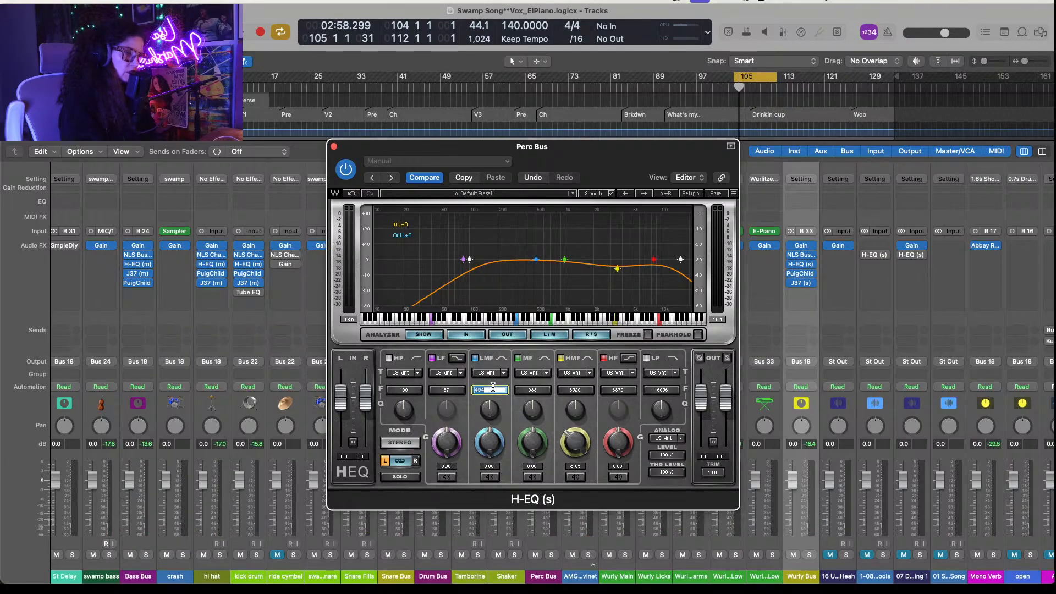
key(Return)
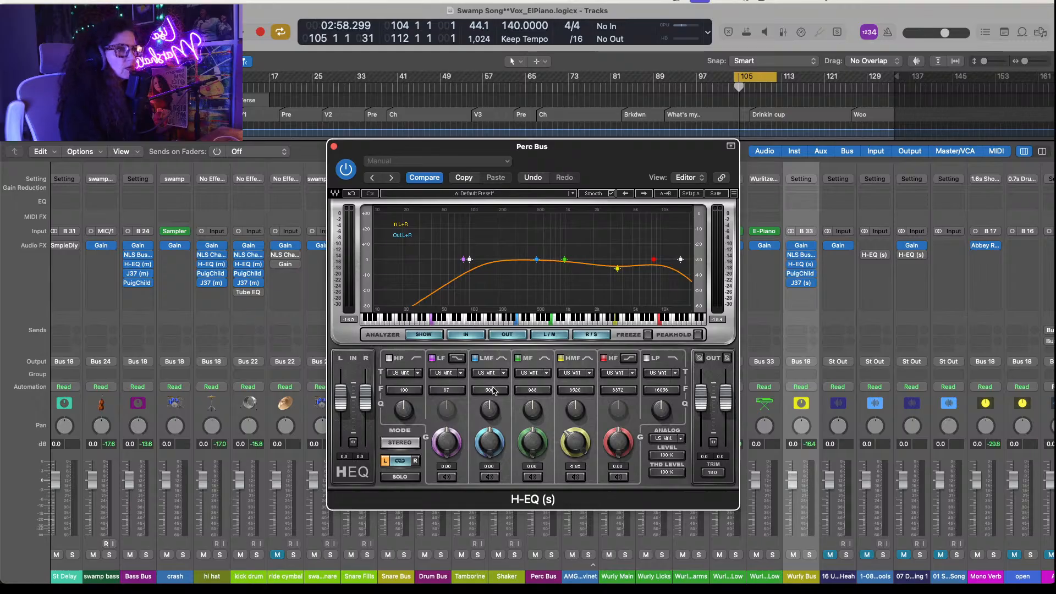
drag(486, 447, 487, 443)
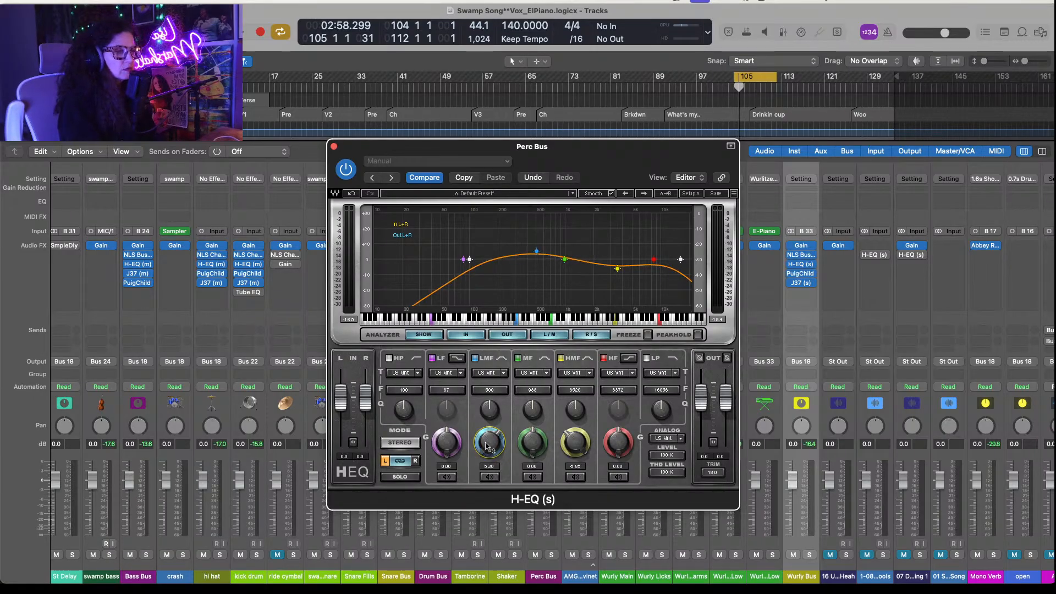
key(space)
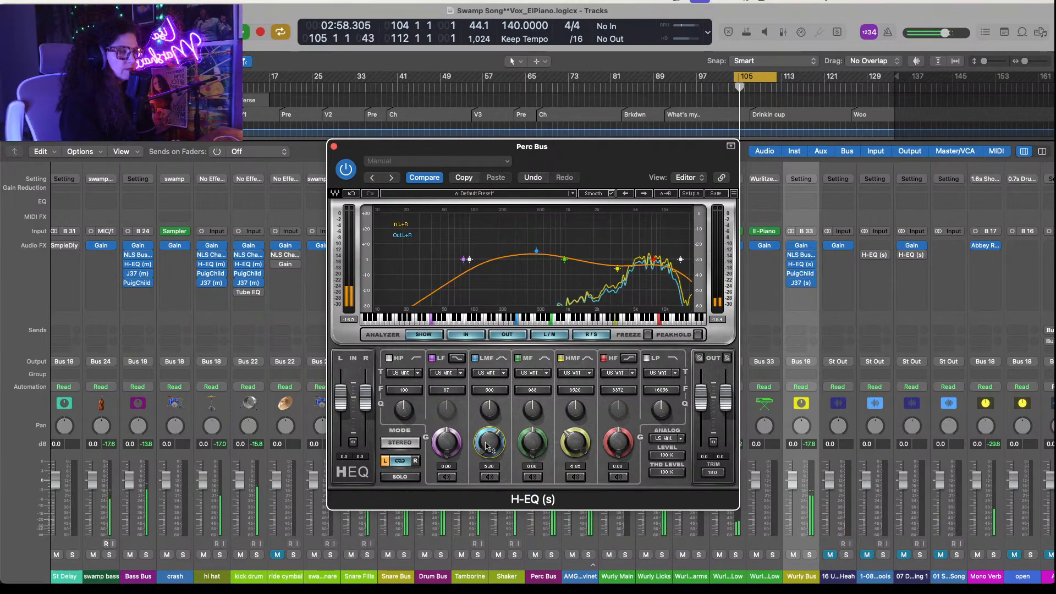
drag(486, 447, 484, 445)
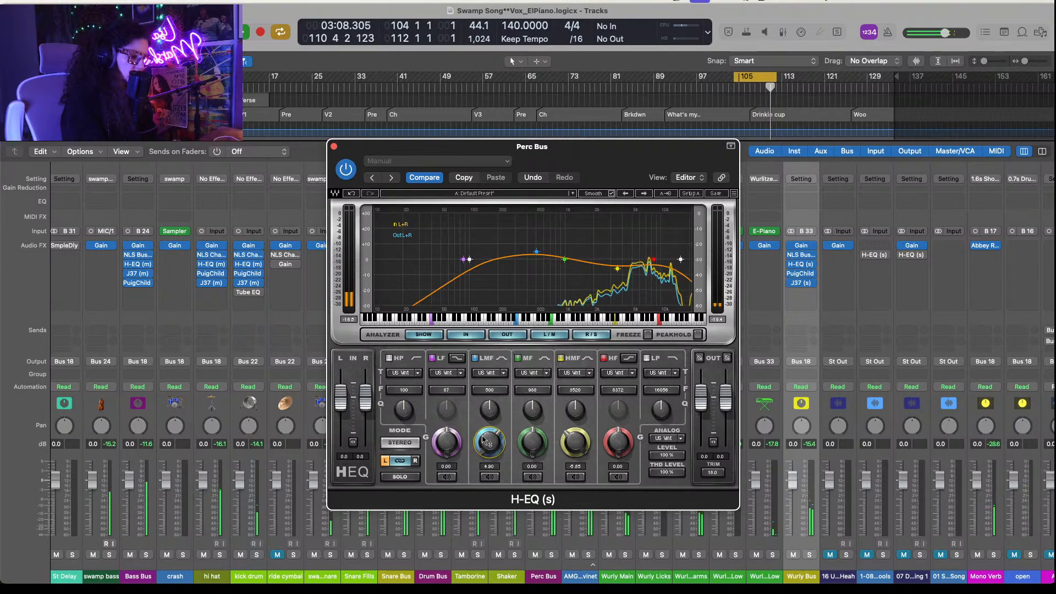
click(334, 146)
Step: Re-enable the PuigChild 670 on the Perc Bus and change its left time constant while the loop plays
mouse_move(533, 275)
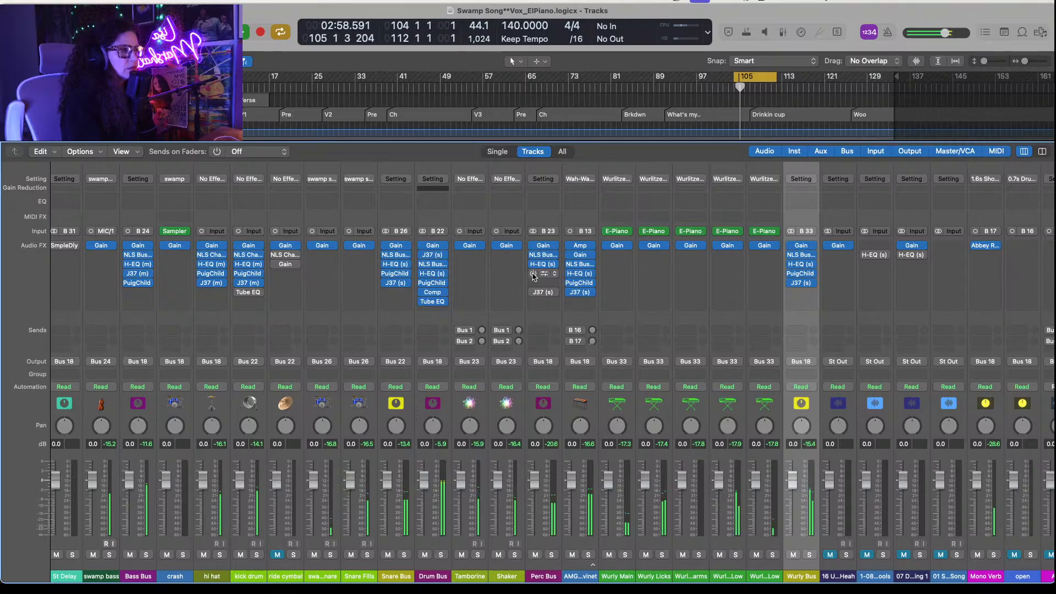
click(545, 277)
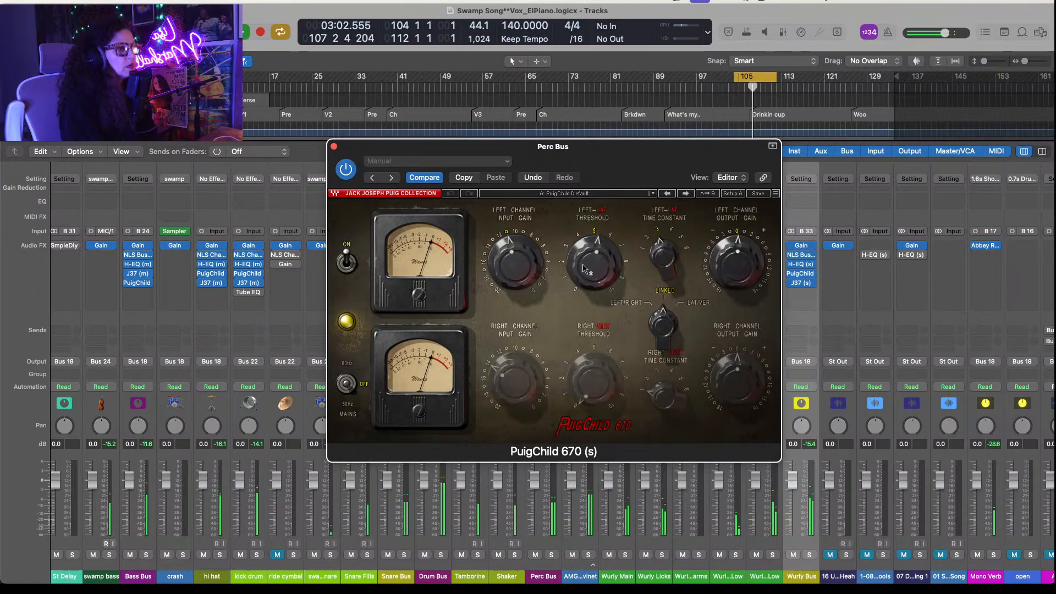
mouse_move(585, 269)
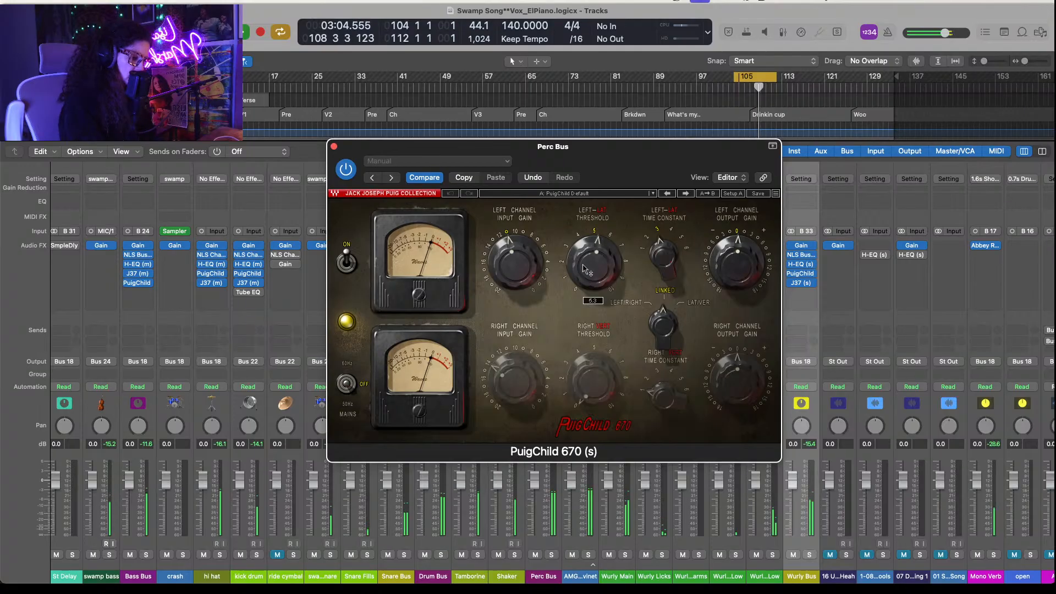
drag(658, 243, 657, 244)
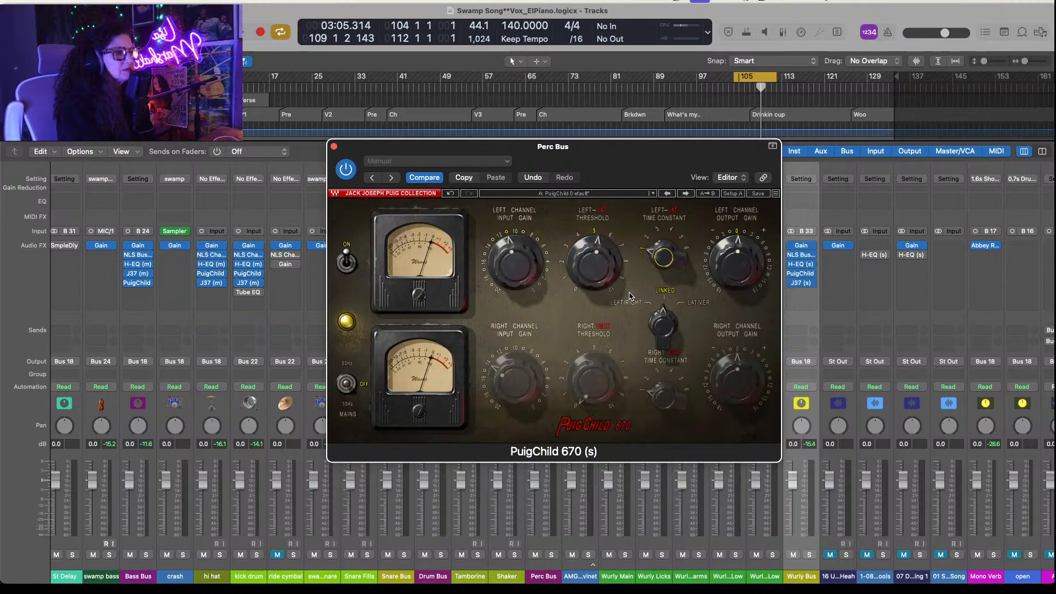
Step: Raise the left channel input gain of the Perc Bus PuigChild 670 slightly during loop playback, and close the compressor
key(space)
mouse_move(510, 242)
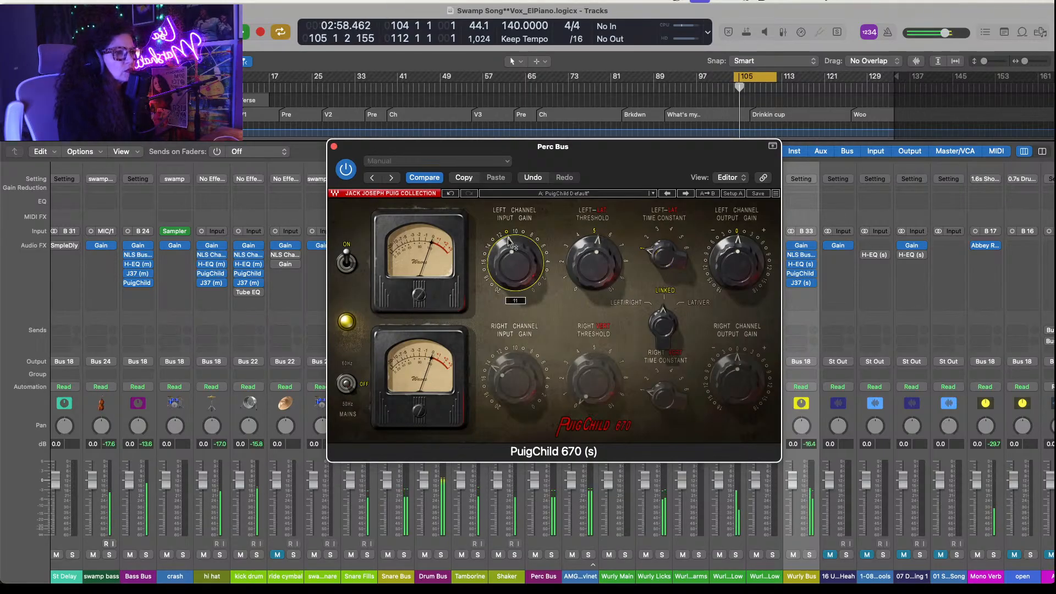
drag(509, 242, 511, 235)
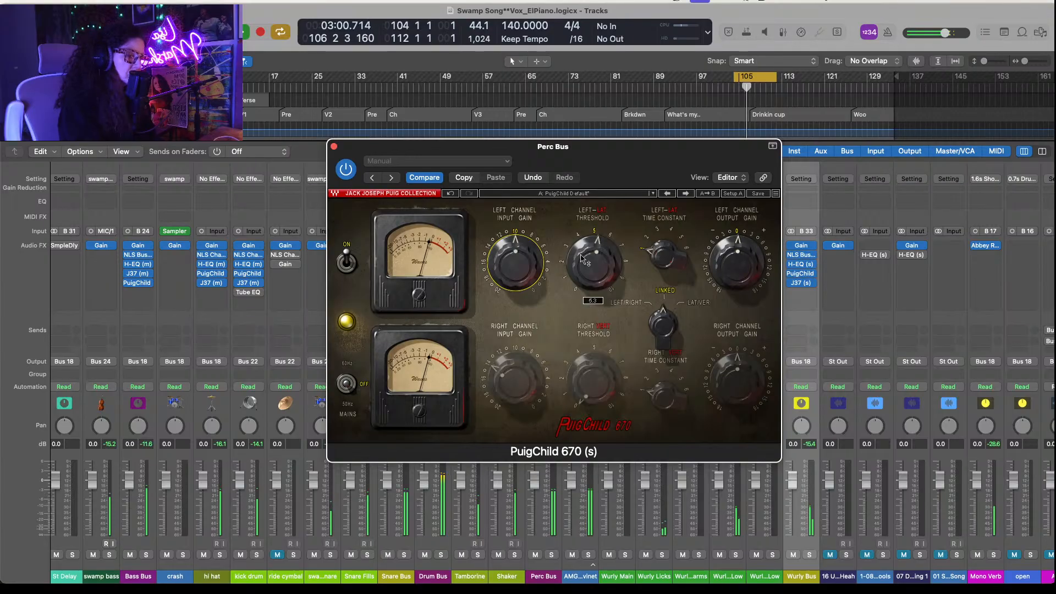
key(space)
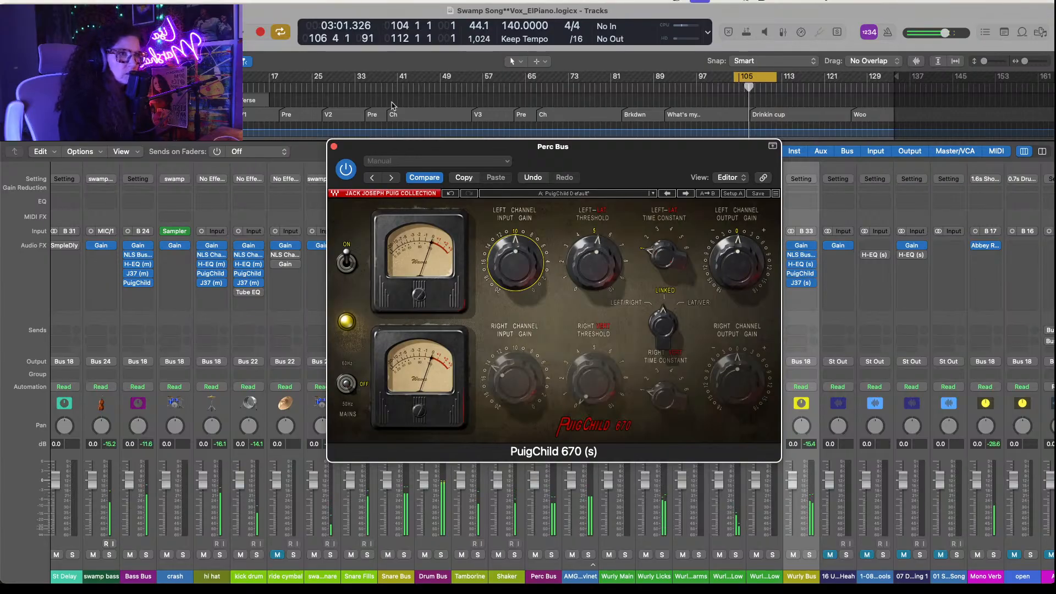
click(333, 147)
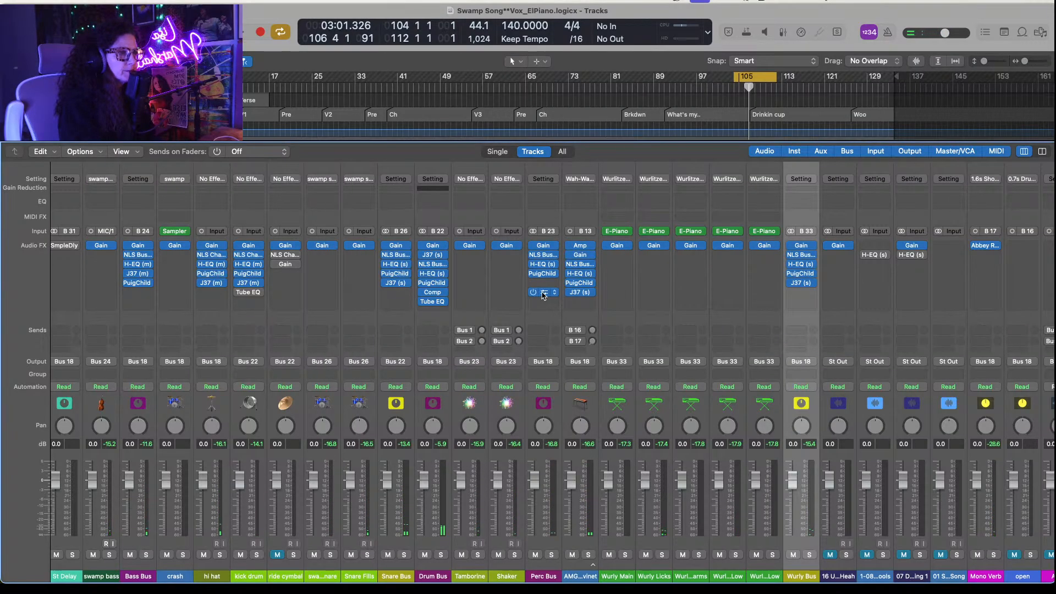
Step: Move the Perc Bus J37 into the slot directly below the PuigChild and adjust its input level during loop playback
drag(543, 295, 542, 283)
click(542, 283)
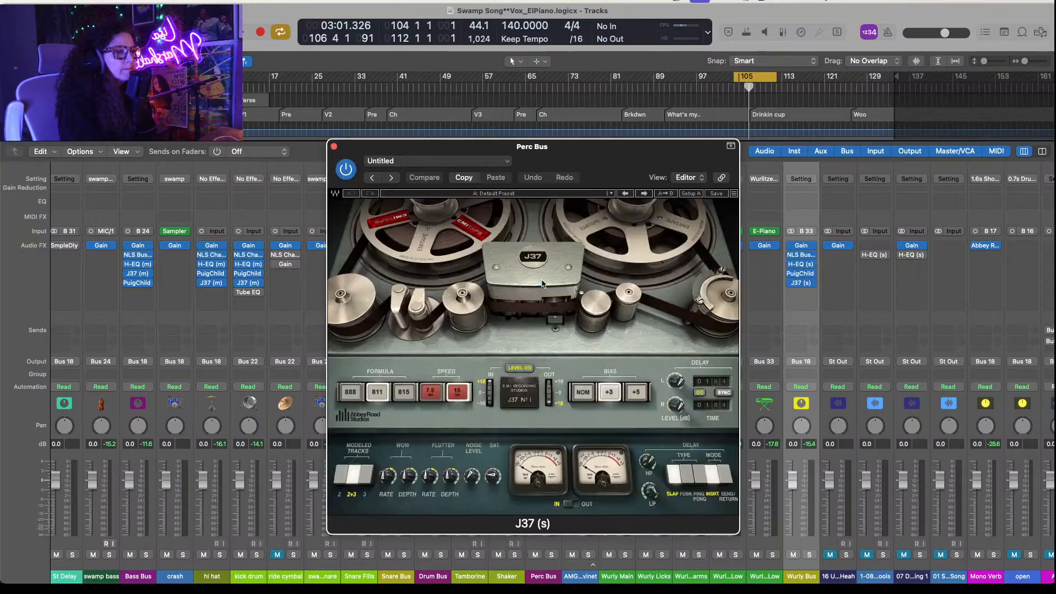
key(space)
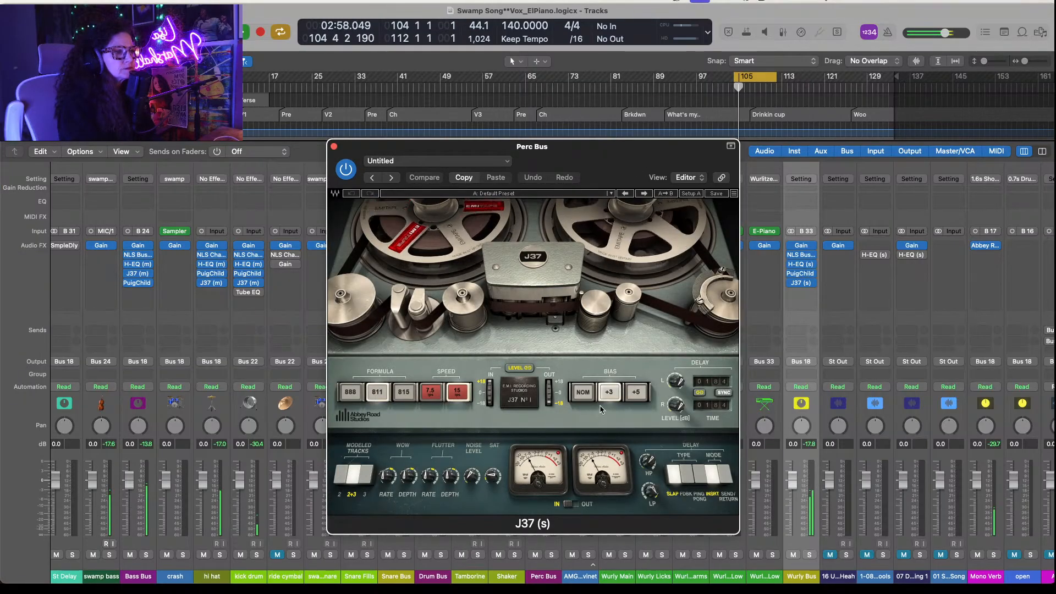
mouse_move(489, 435)
mouse_down()
mouse_move(487, 466)
mouse_move(484, 446)
mouse_up()
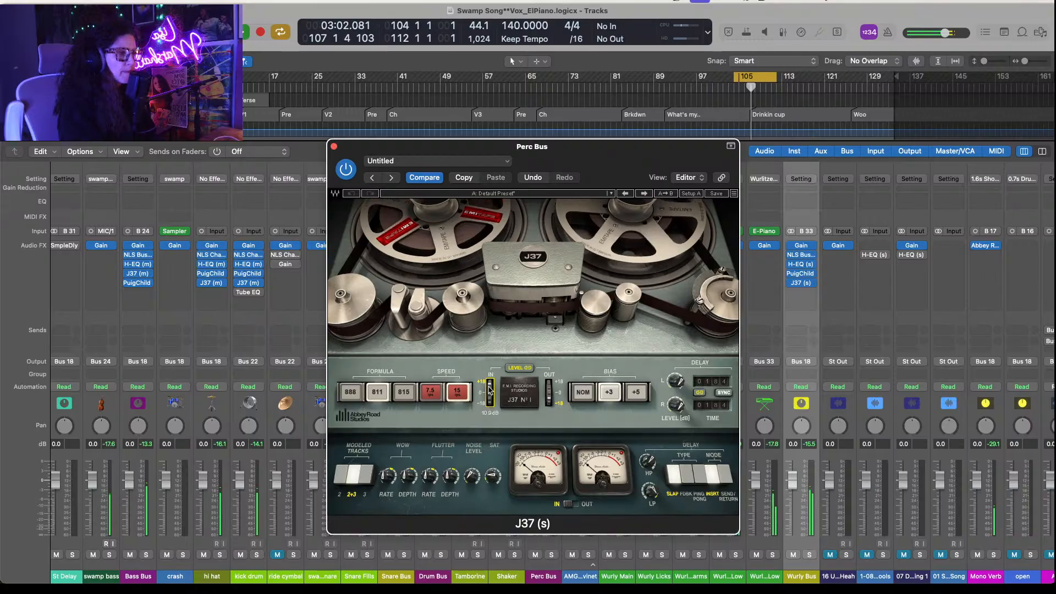
Step: Set the Perc Bus J37 to NOM bias and 7.5 tape speed with a readjusted input level, and close it
click(586, 398)
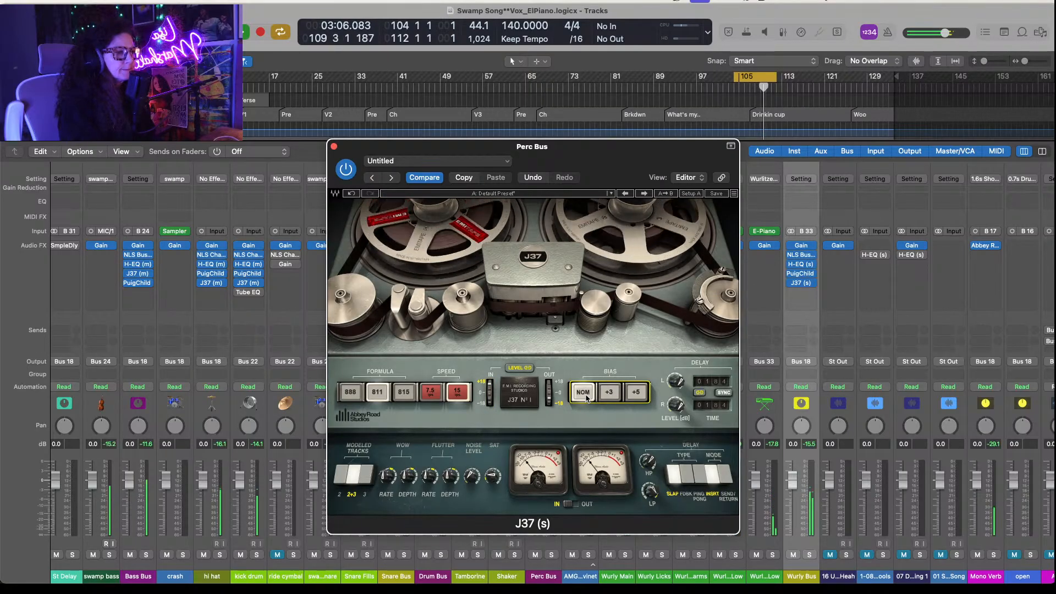
click(433, 392)
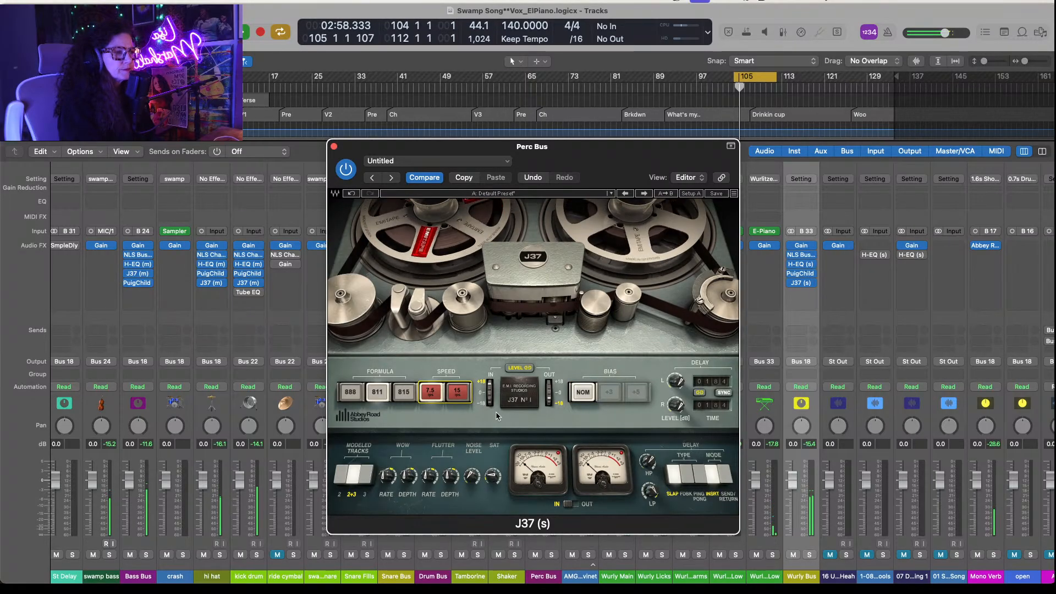
drag(491, 399, 491, 376)
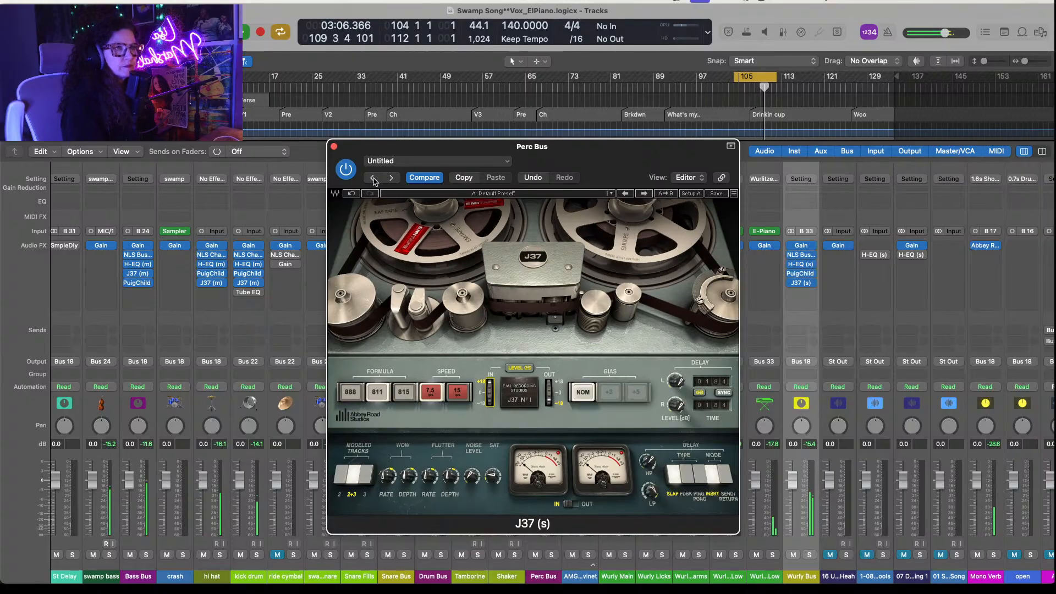
click(334, 146)
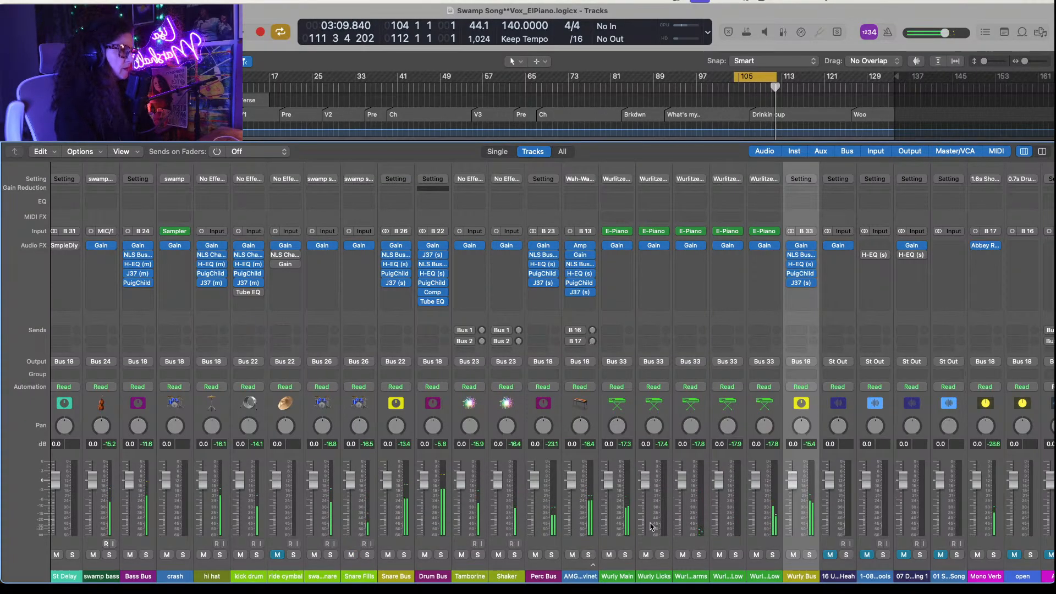
Step: Stop playback and review the plug-in chains across the mixer, from the guitar and vocal channels through to the Wurly Bus
scroll(651, 526, left, 10)
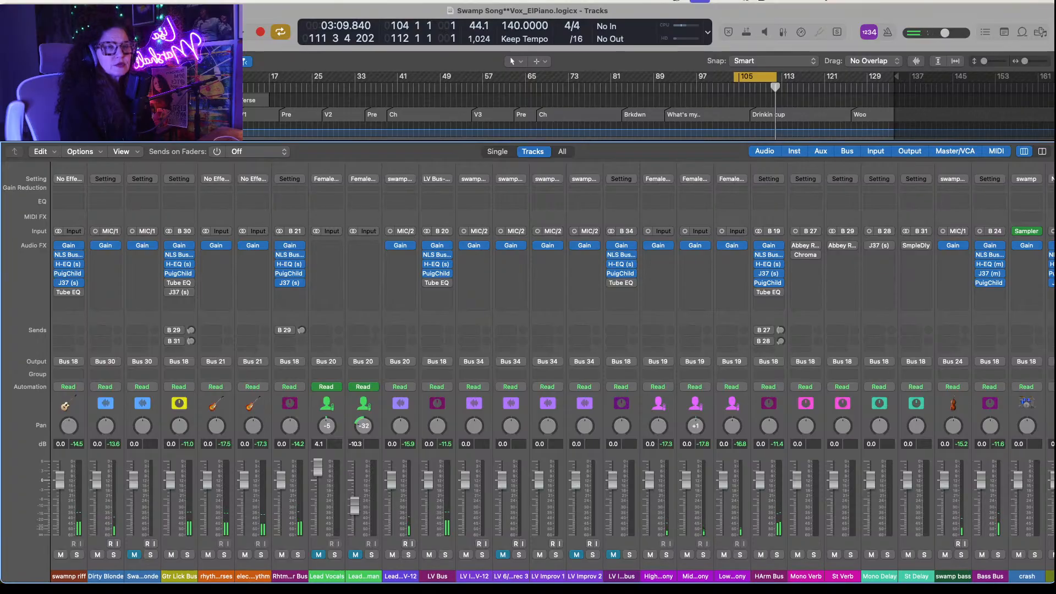
click(79, 0)
click(284, 369)
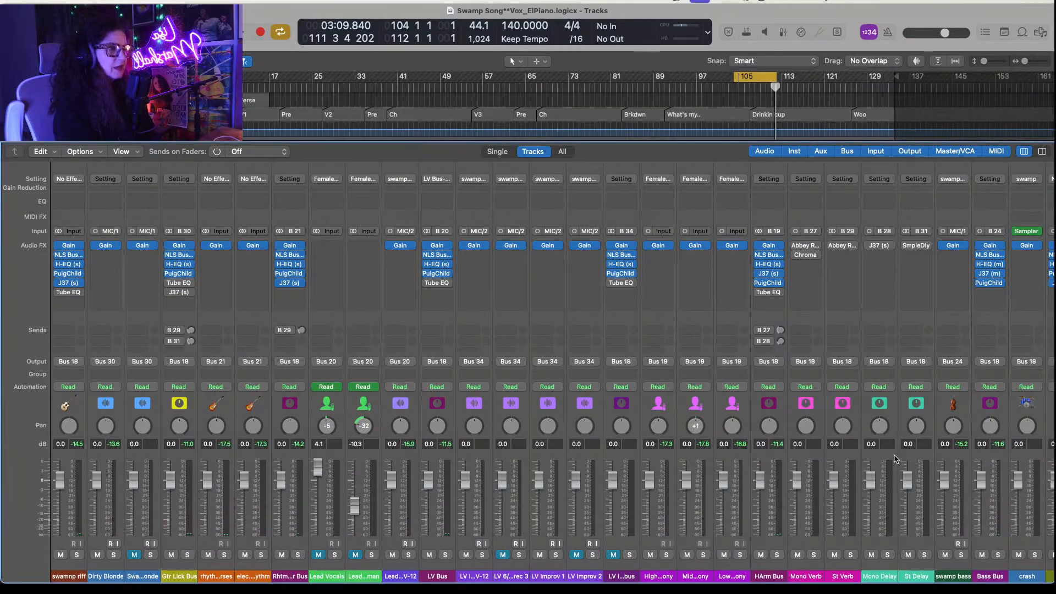
scroll(912, 470, right, 3)
scroll(911, 470, left, 3)
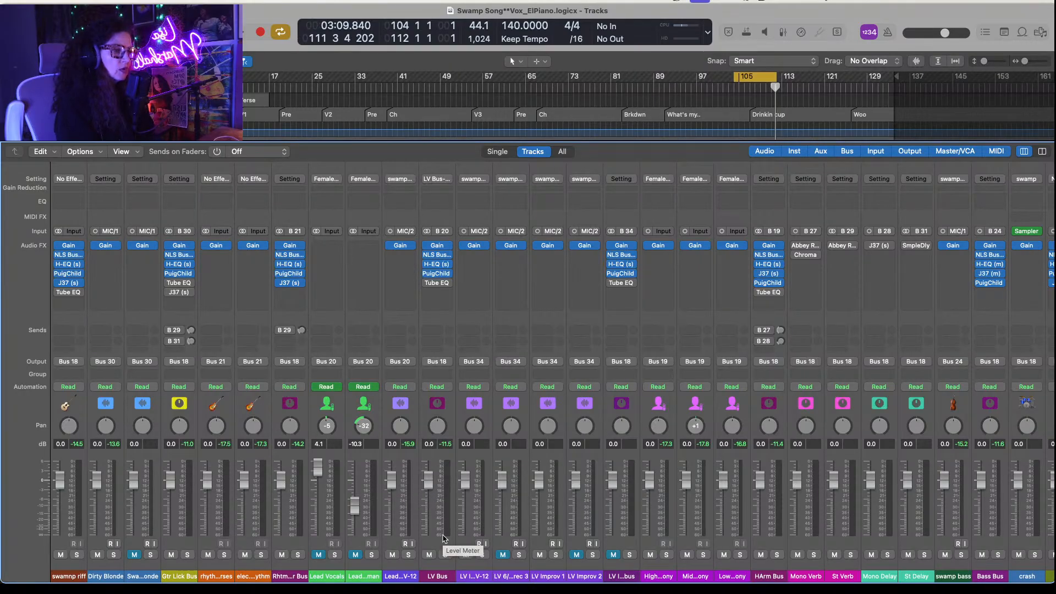
scroll(586, 515, right, 5)
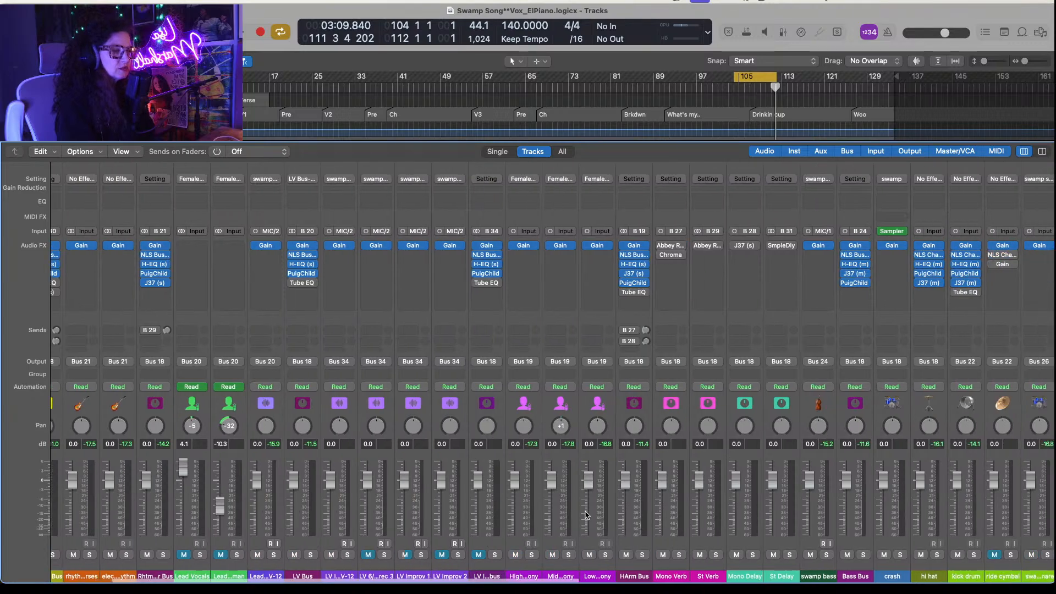
scroll(586, 515, right, 6)
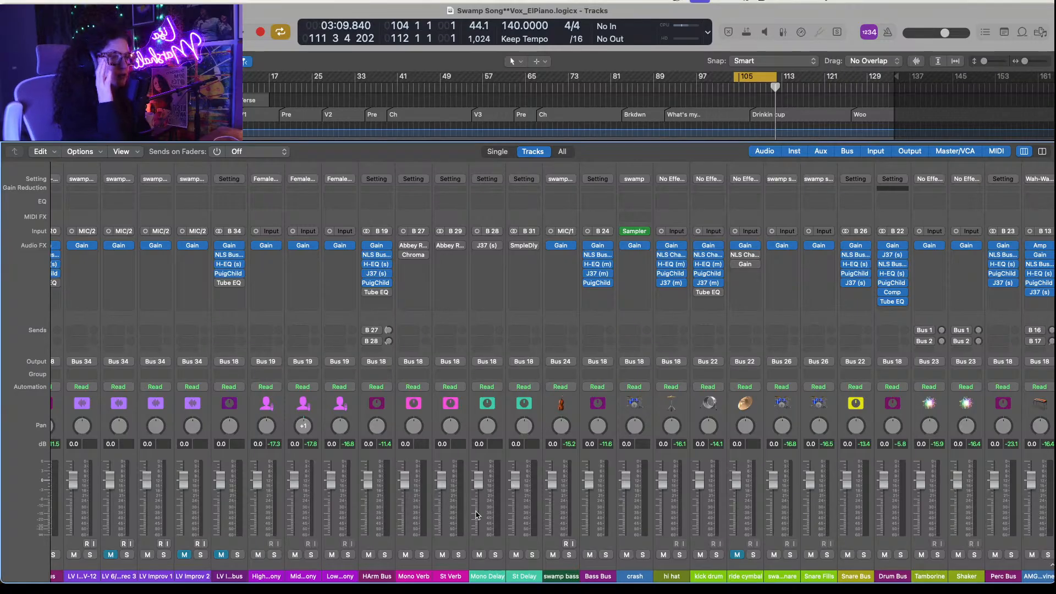
scroll(539, 523, right, 2)
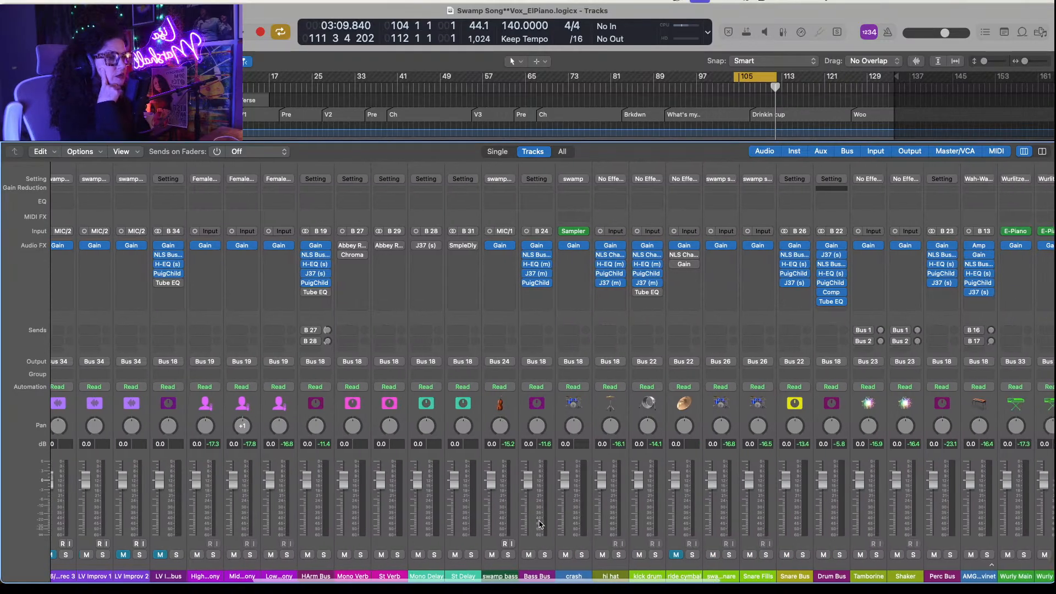
scroll(598, 533, right, 6)
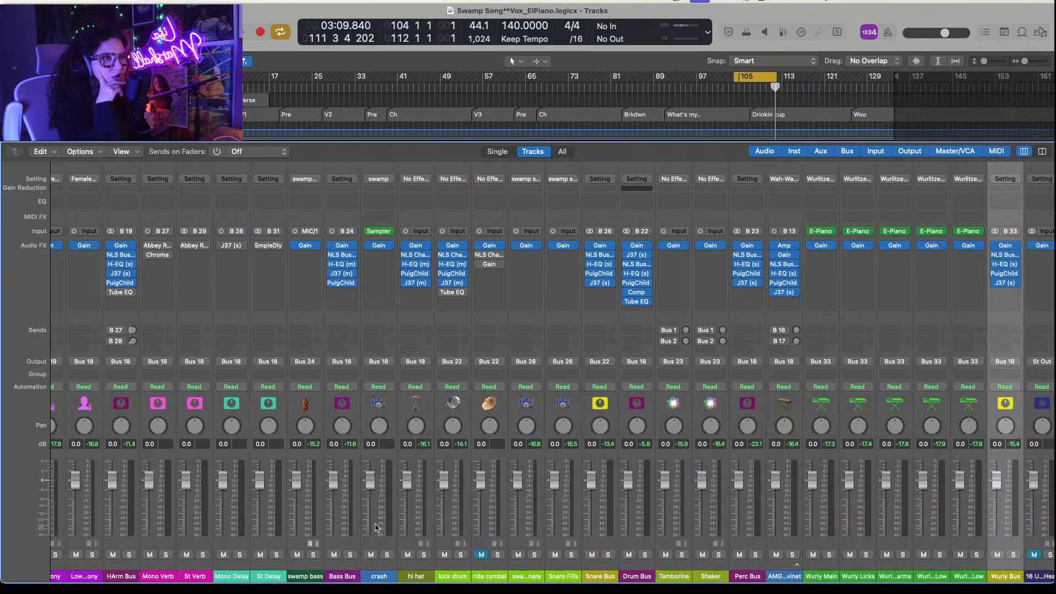
Step: Move the cycle range to bars 1 to 9 and audition the song's opening while checking the bus meters
click(757, 82)
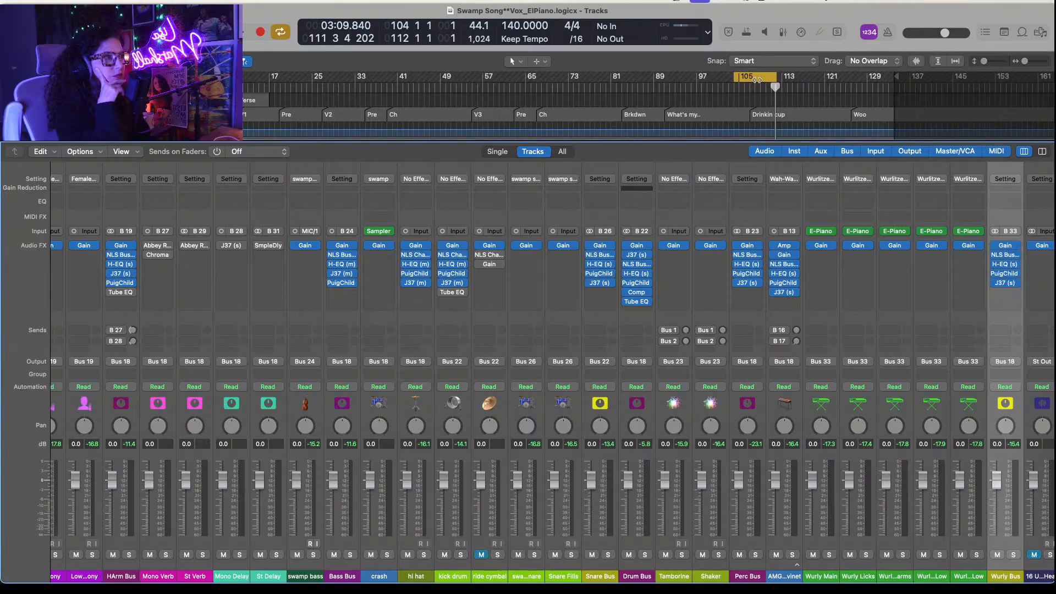
drag(757, 82, 204, 82)
key(space)
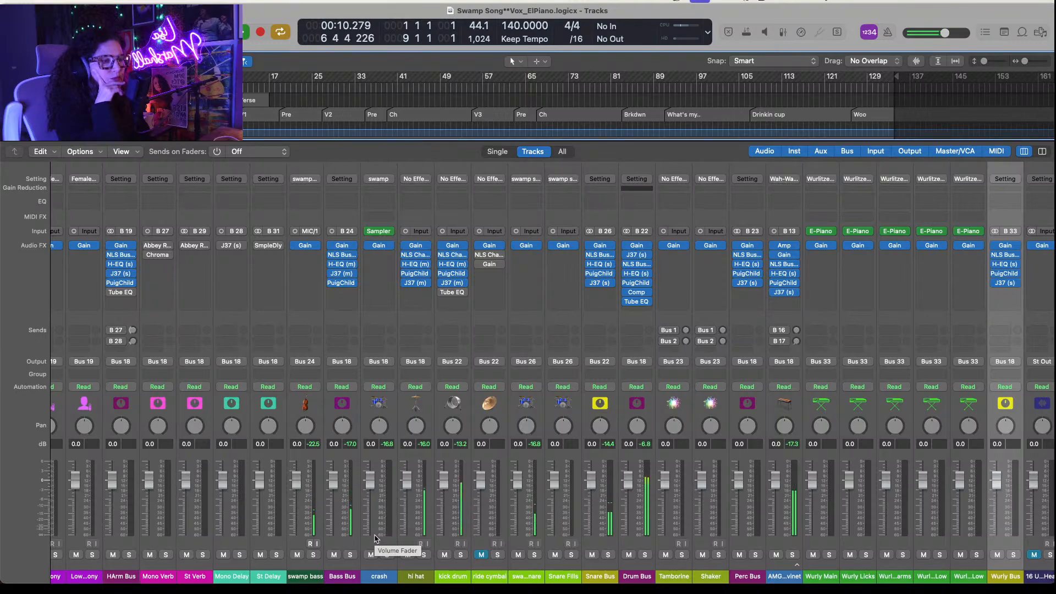
scroll(649, 519, right, 15)
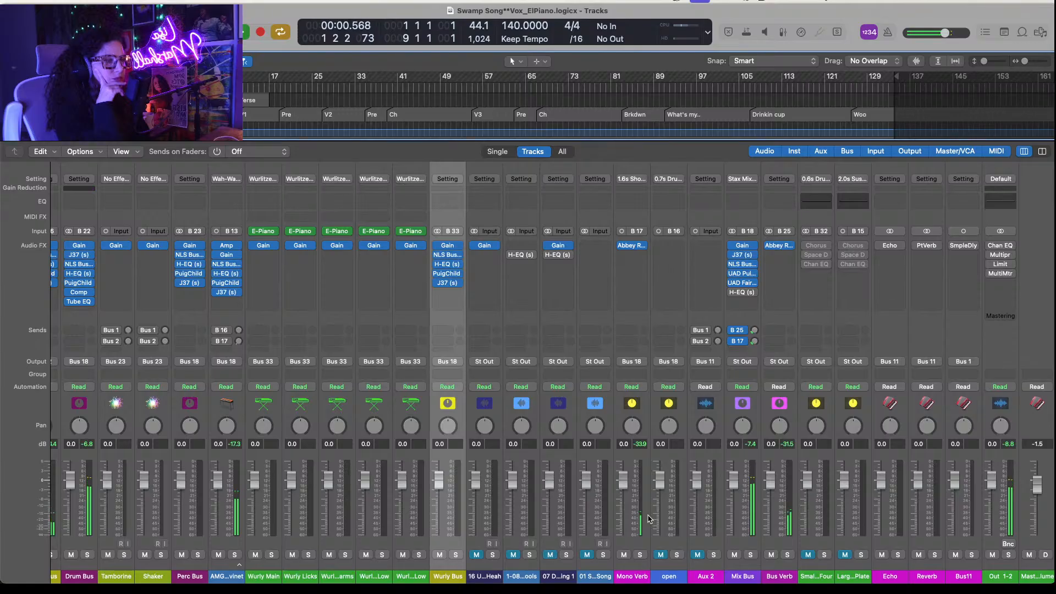
key(space)
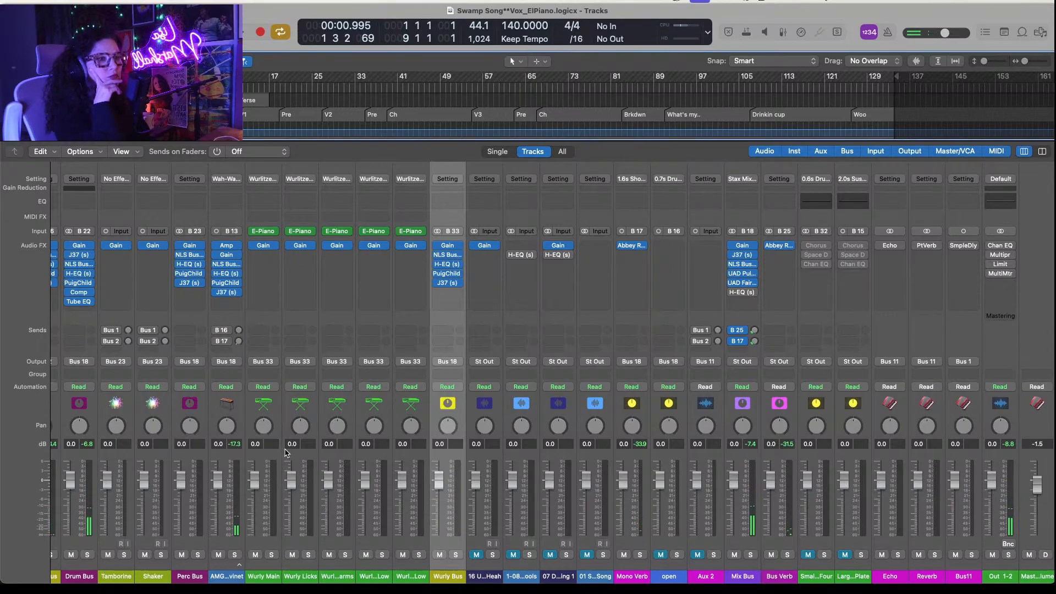
Step: Copy the NLS Buss from the Bass Bus onto the crash channel below its Gain plug-in, and close its window
scroll(291, 473, left, 5)
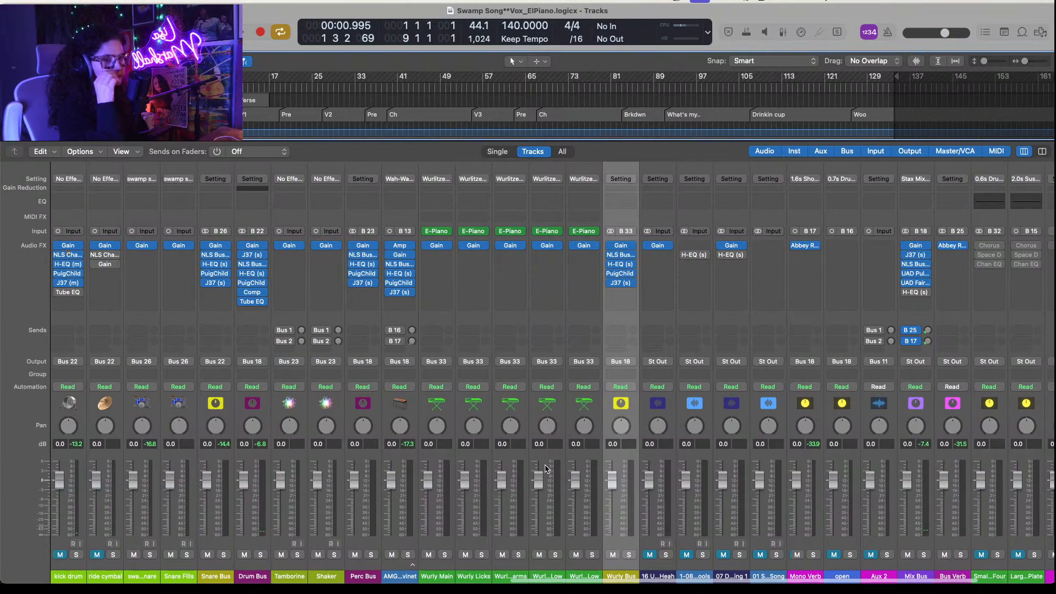
scroll(545, 468, left, 10)
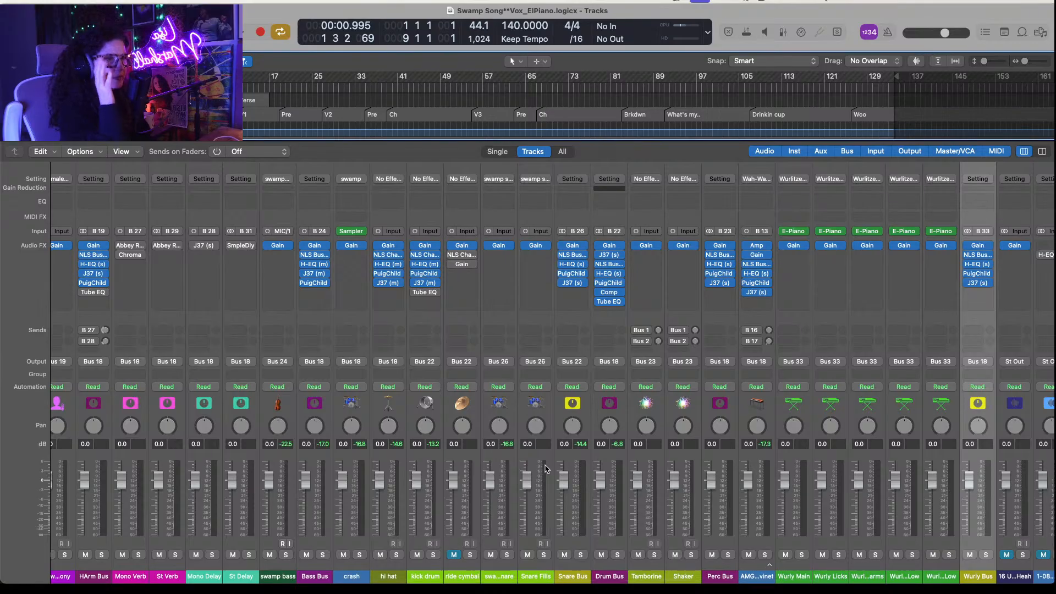
scroll(546, 468, right, 1)
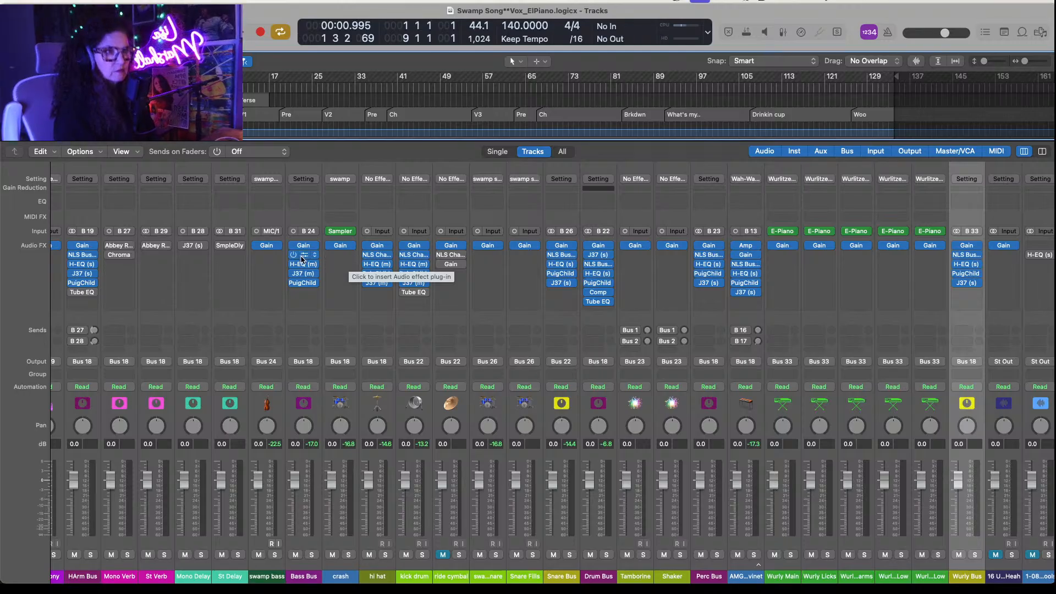
click(341, 257)
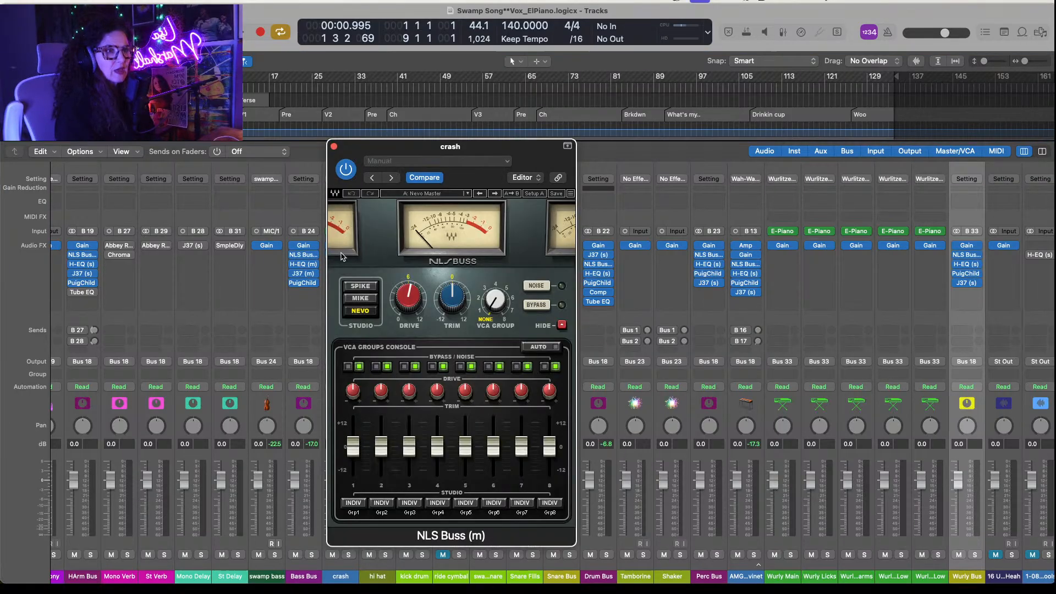
click(334, 146)
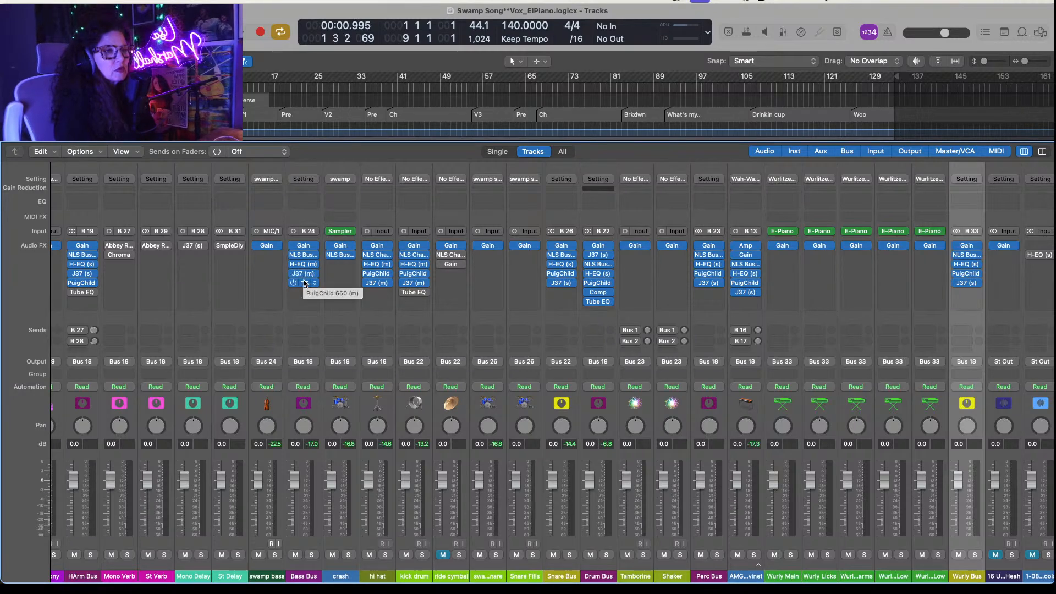
Step: Transfer the PuigChild 660 from the Bass Bus to the crash channel, raising its threshold and setting its input gain to 11 during playback
click(305, 282)
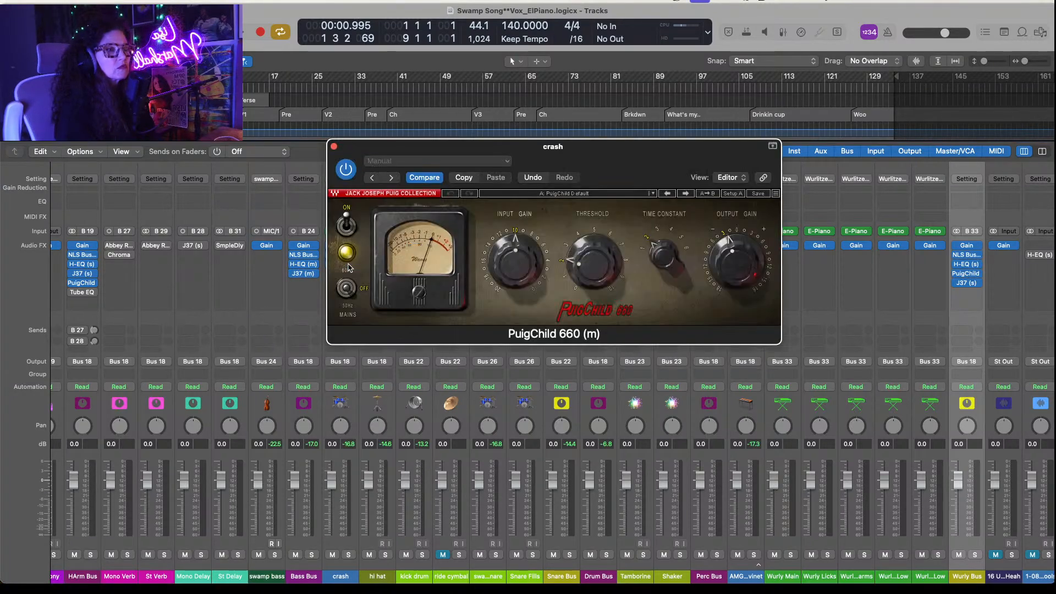
key(space)
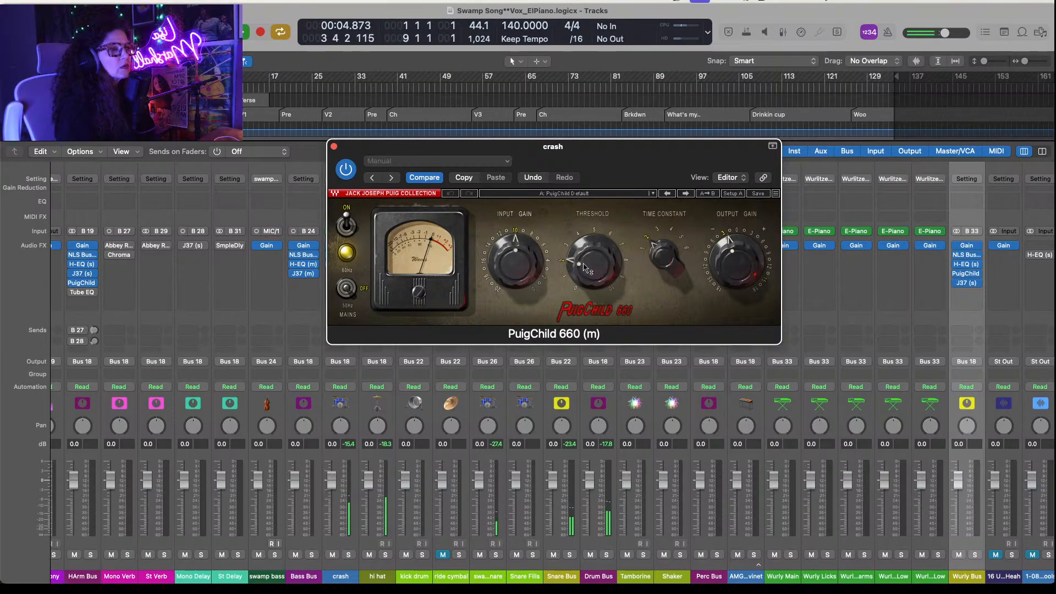
drag(584, 272, 583, 268)
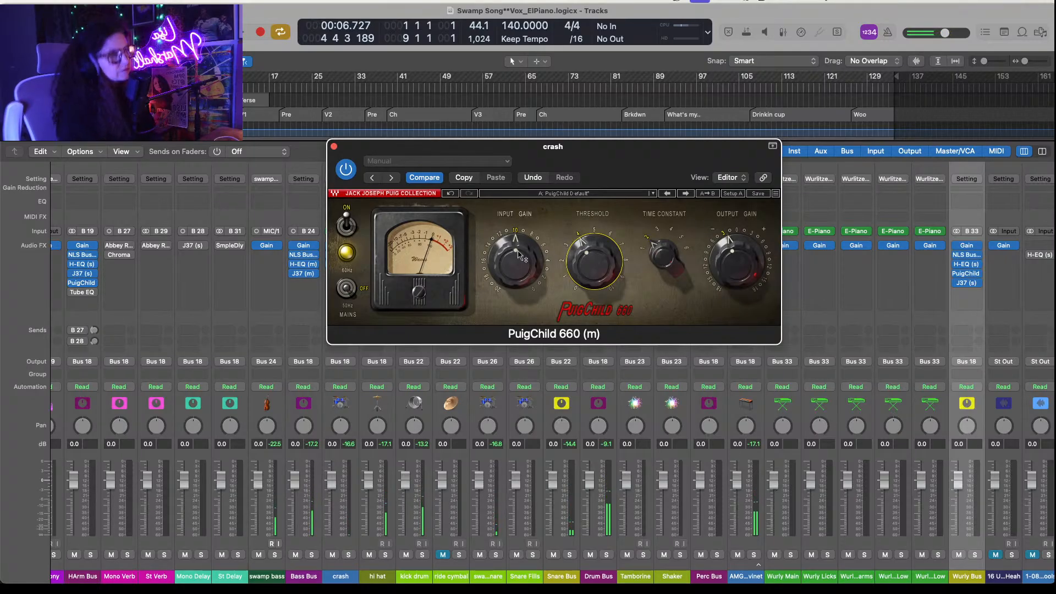
drag(516, 250, 501, 267)
key(space)
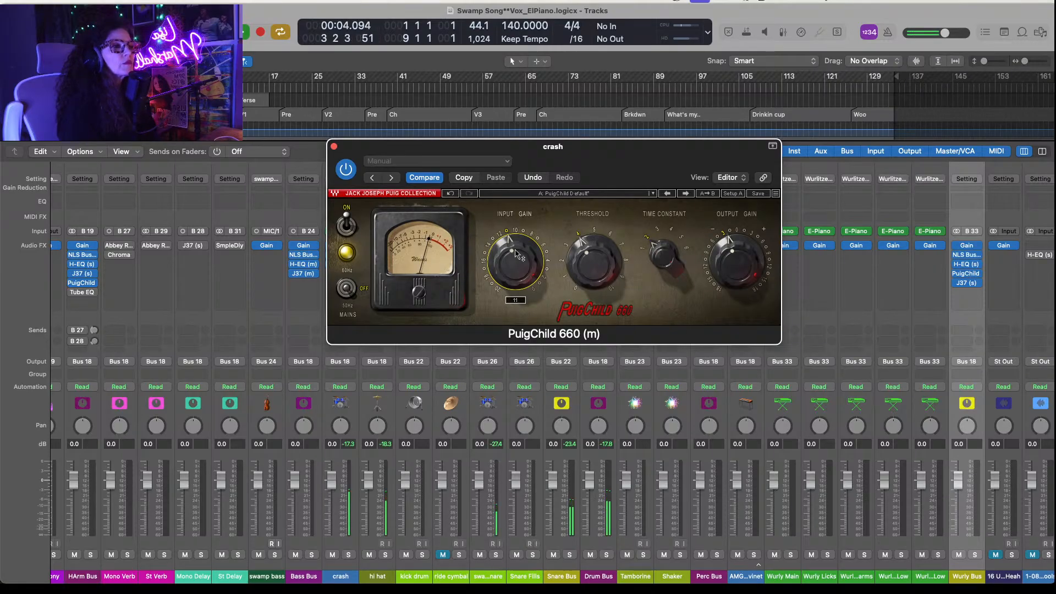
Step: Close the PuigChild 660, try the Perc Bus's J37 (s) on the crash channel, and remove it
key(space)
click(334, 147)
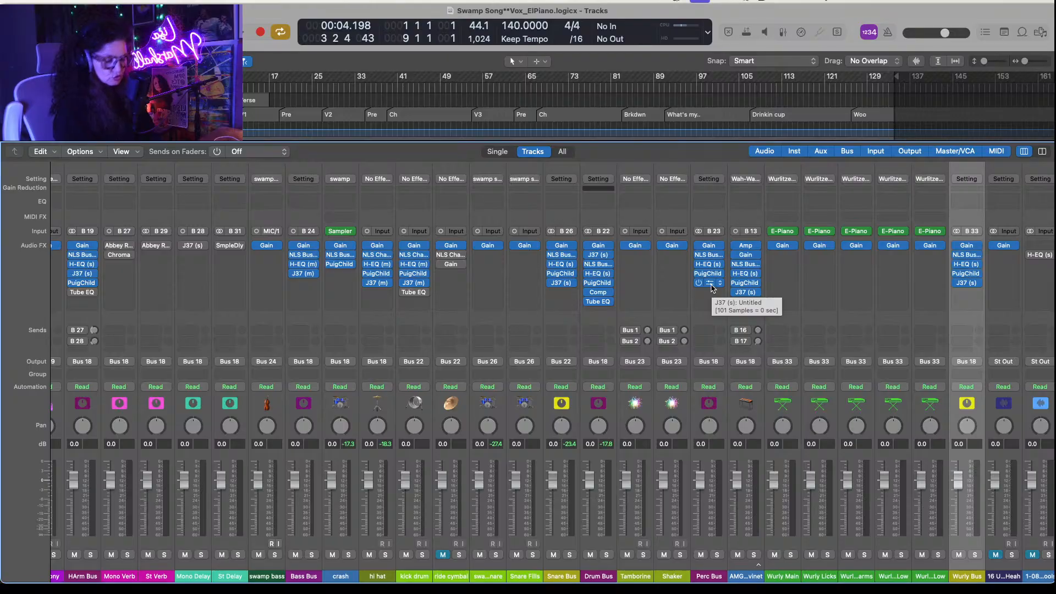
drag(710, 285, 352, 283)
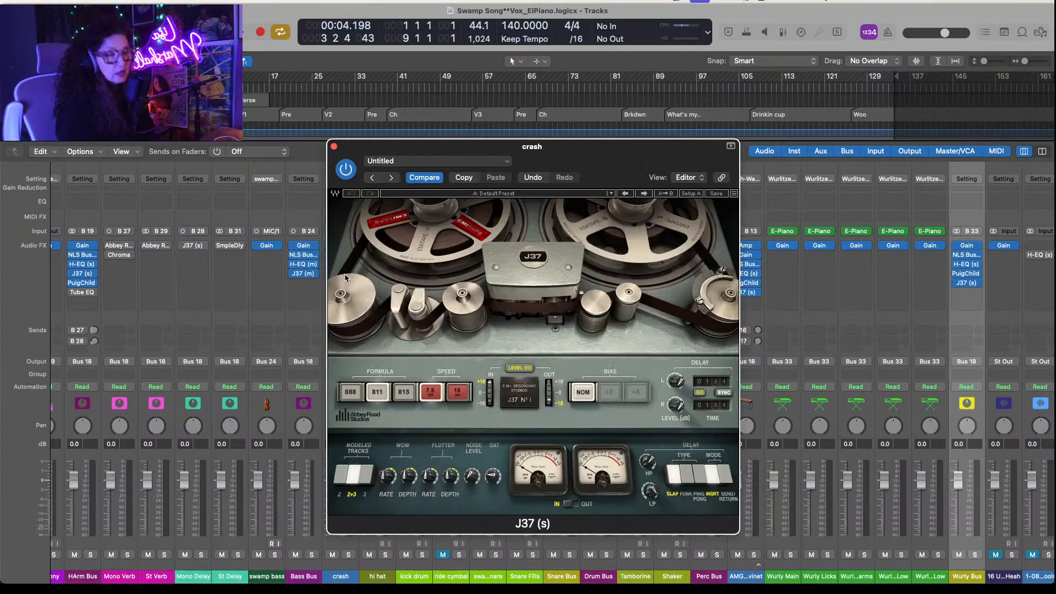
click(334, 147)
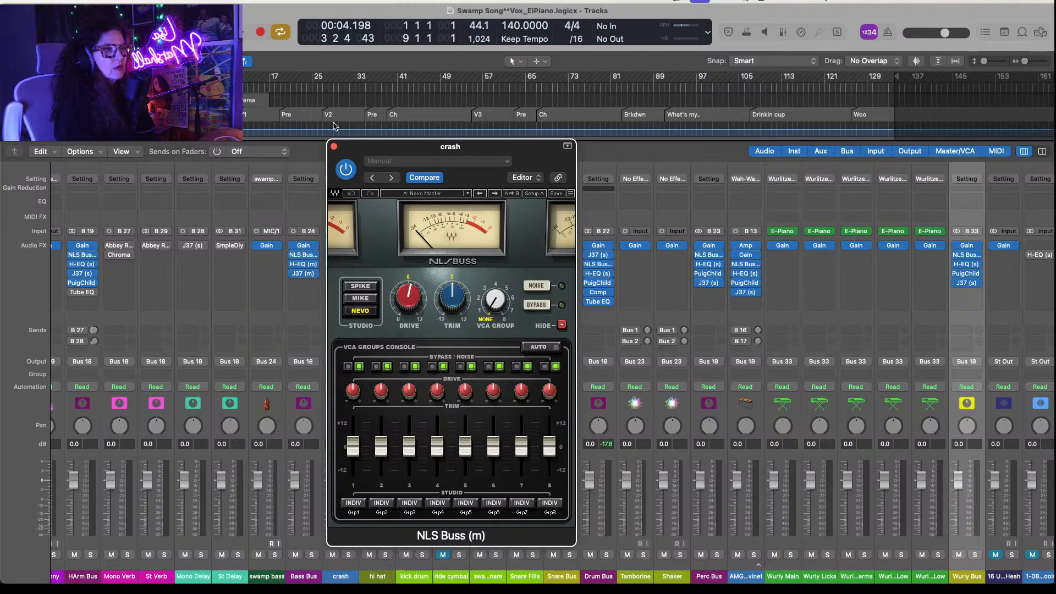
click(333, 146)
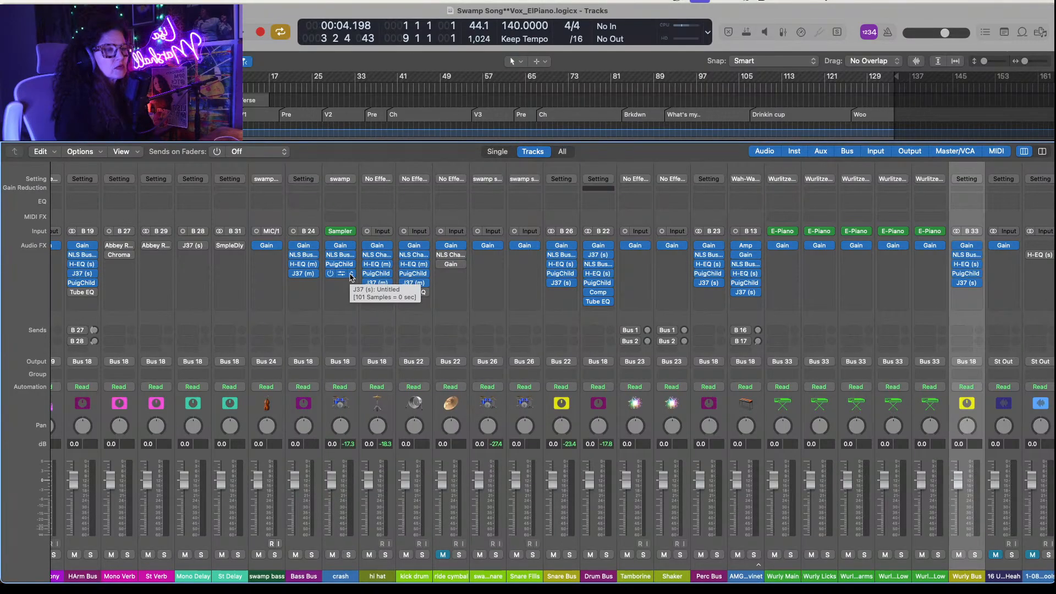
click(351, 277)
mouse_move(367, 294)
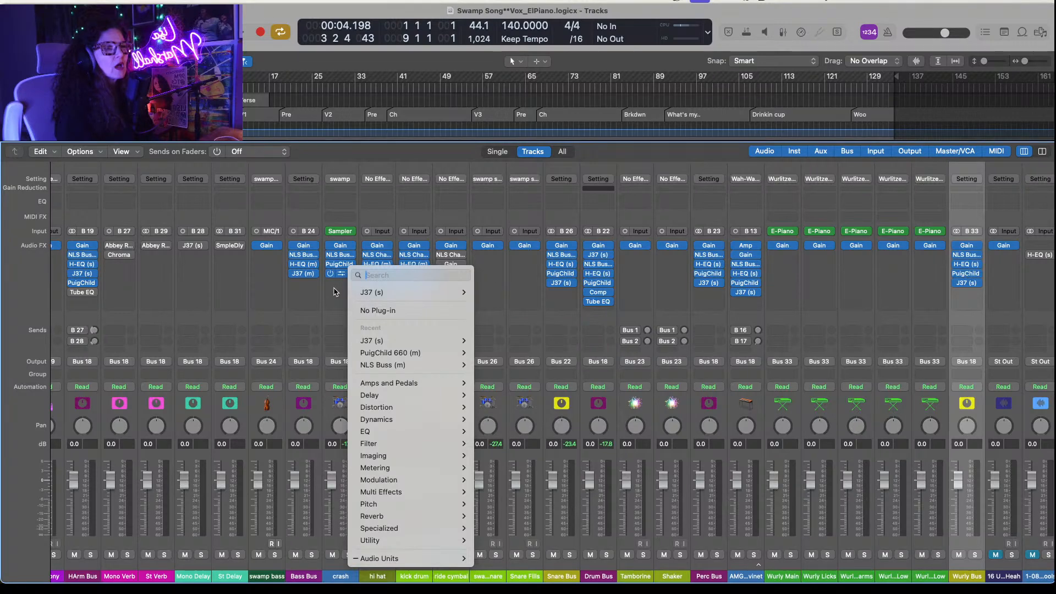
click(363, 310)
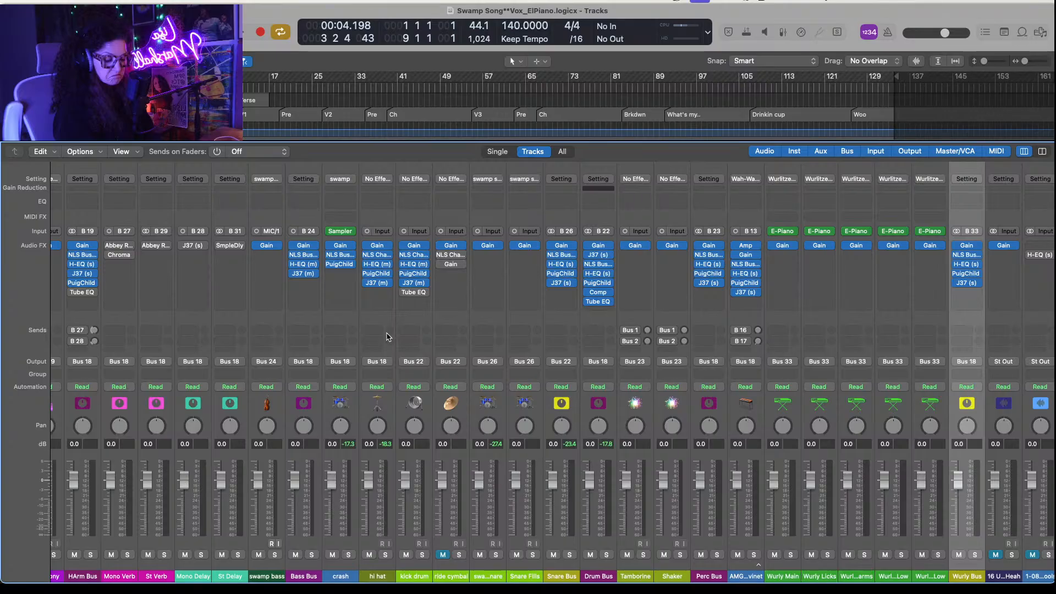
Step: Transfer the hi hat channel's J37 (m), with its MHB HH preset, to the crash channel below the PuigChild and audition it
mouse_move(386, 286)
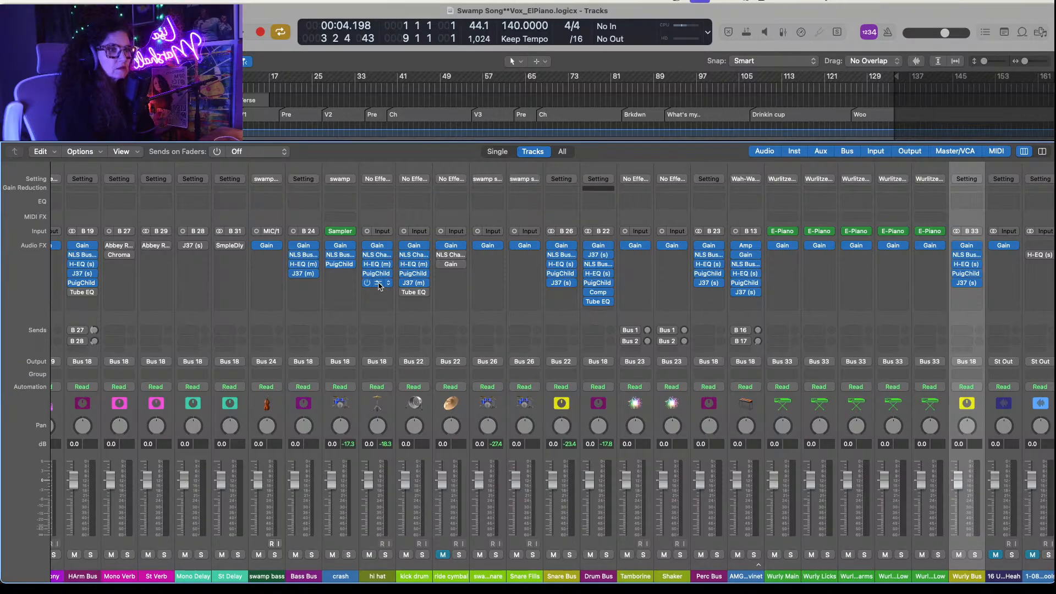
drag(379, 285, 340, 276)
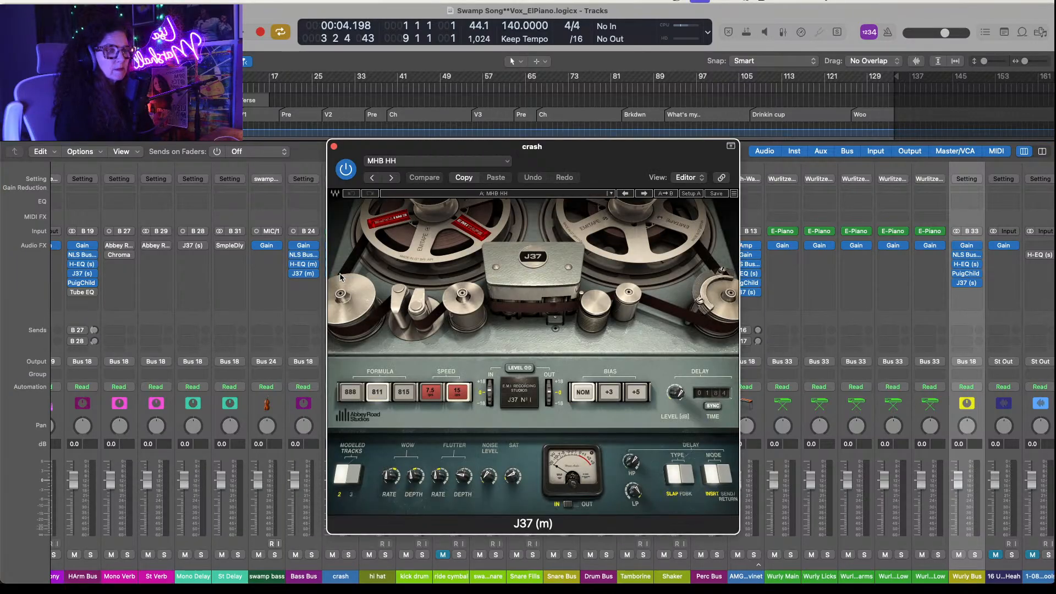
key(space)
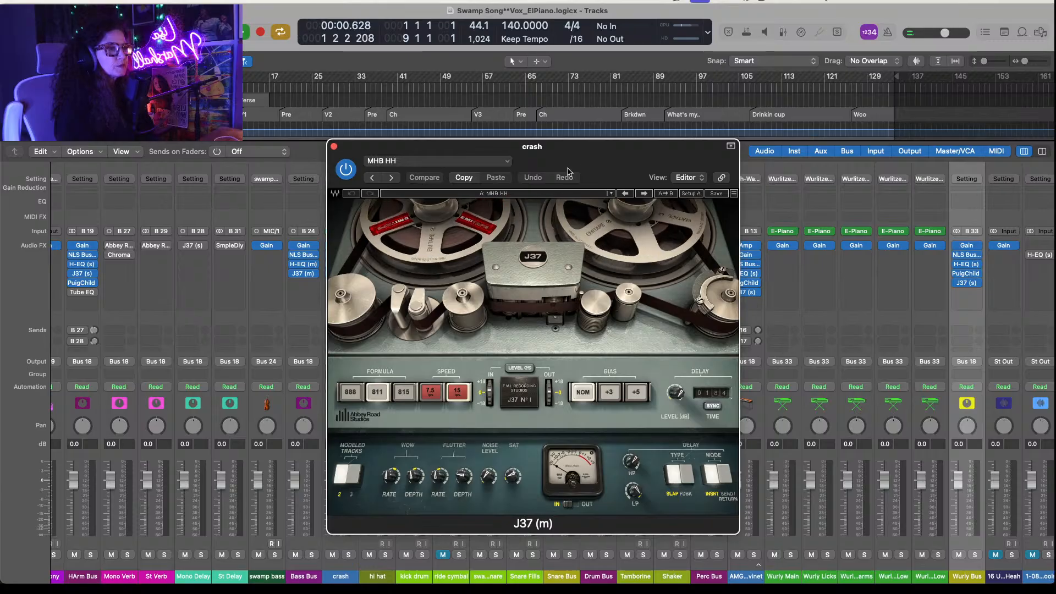
drag(620, 162, 702, 160)
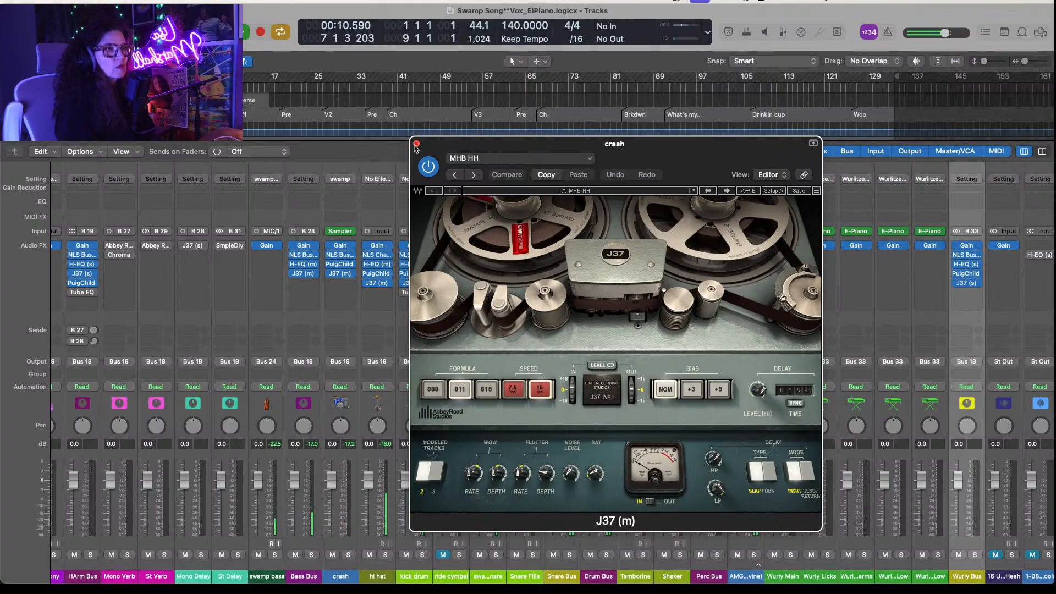
key(super+w)
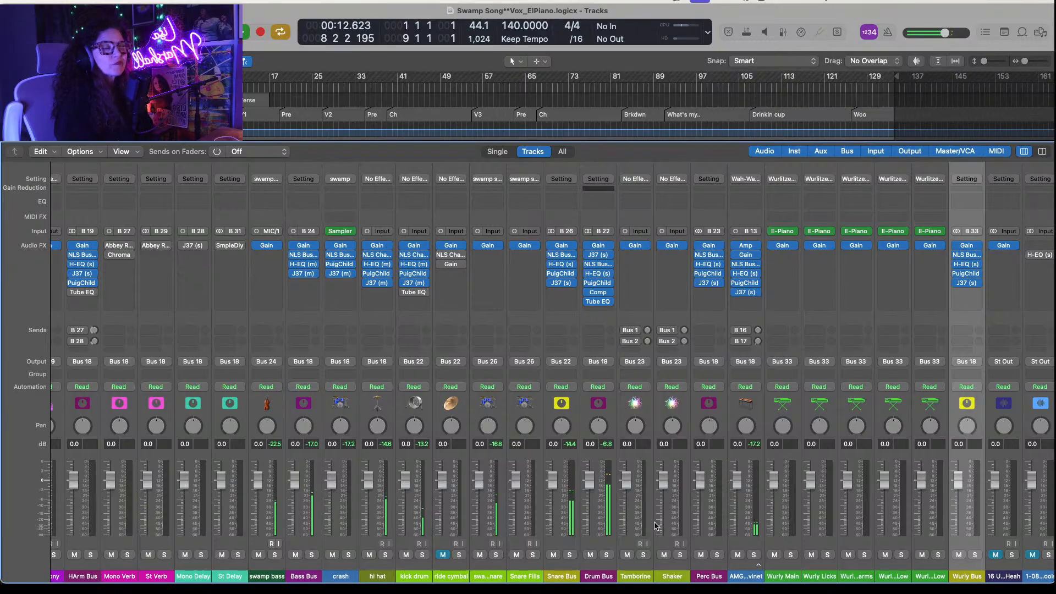
Step: Turn off cycle mode and save the project
key(c)
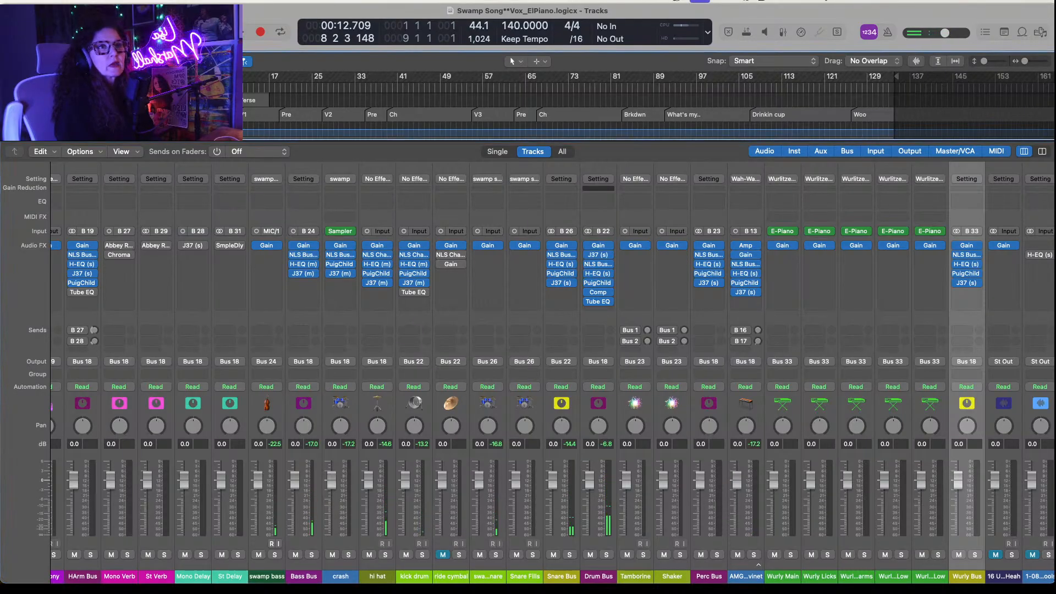
click(76, 1)
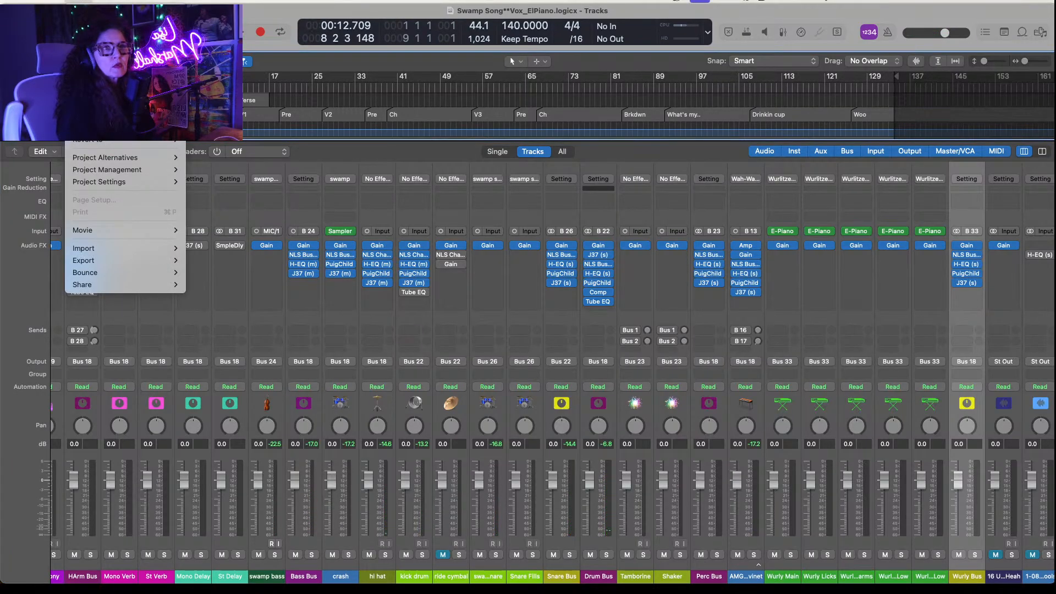
click(82, 91)
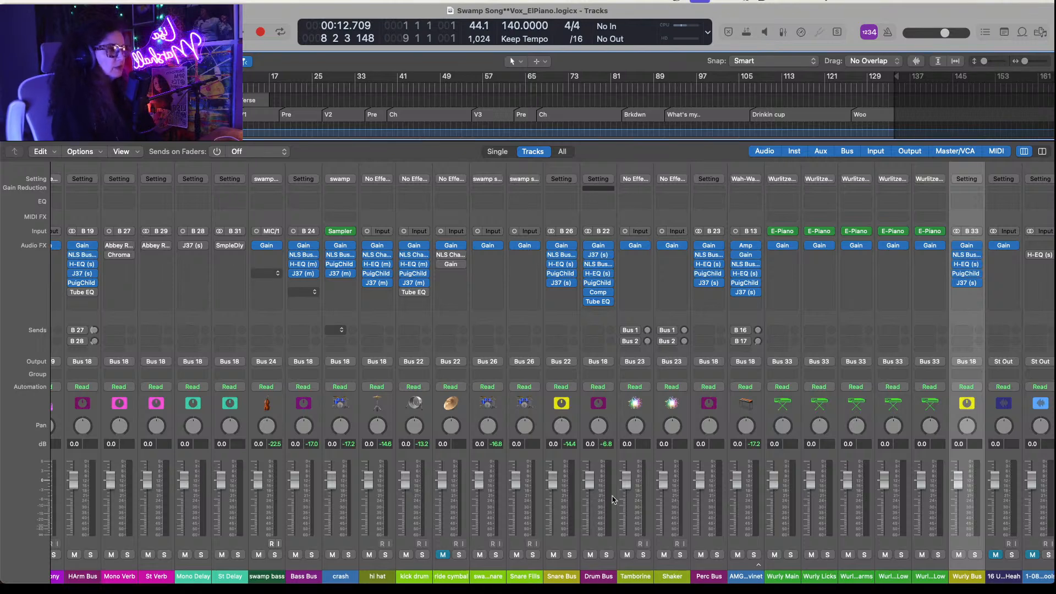
Step: Load the Full Reset preset in the Mix Bus's H-EQ and set its analog mode to US Vintage
scroll(613, 500, left, 15)
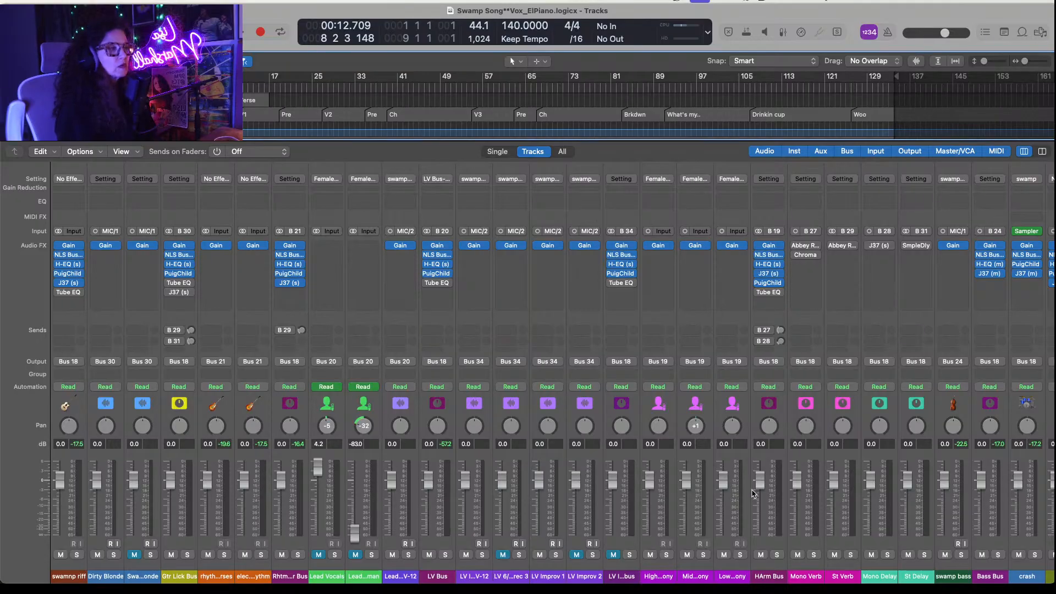
scroll(753, 493, right, 10)
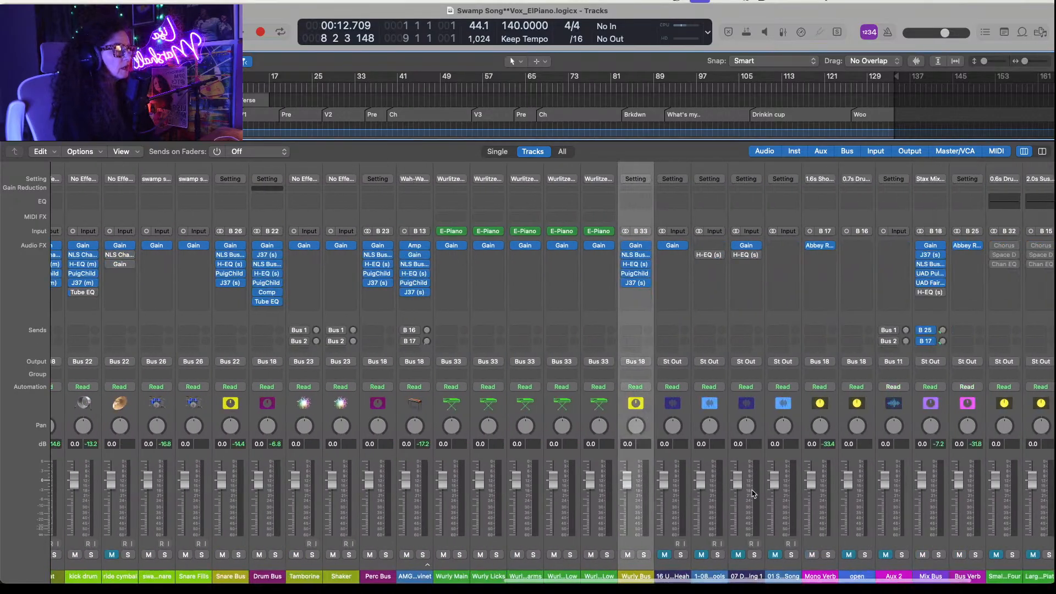
scroll(753, 494, left, 1)
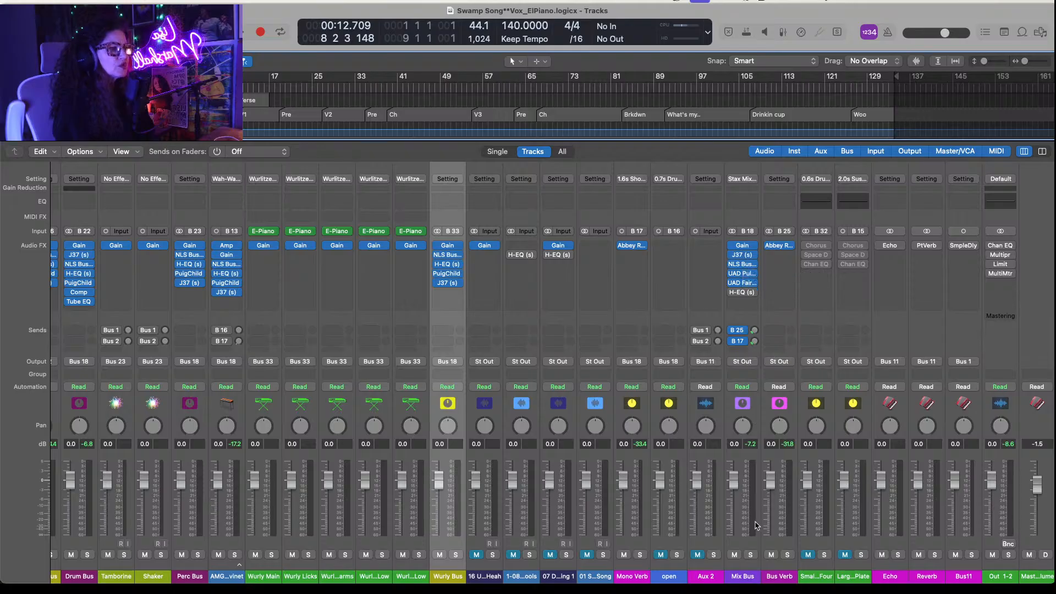
click(742, 293)
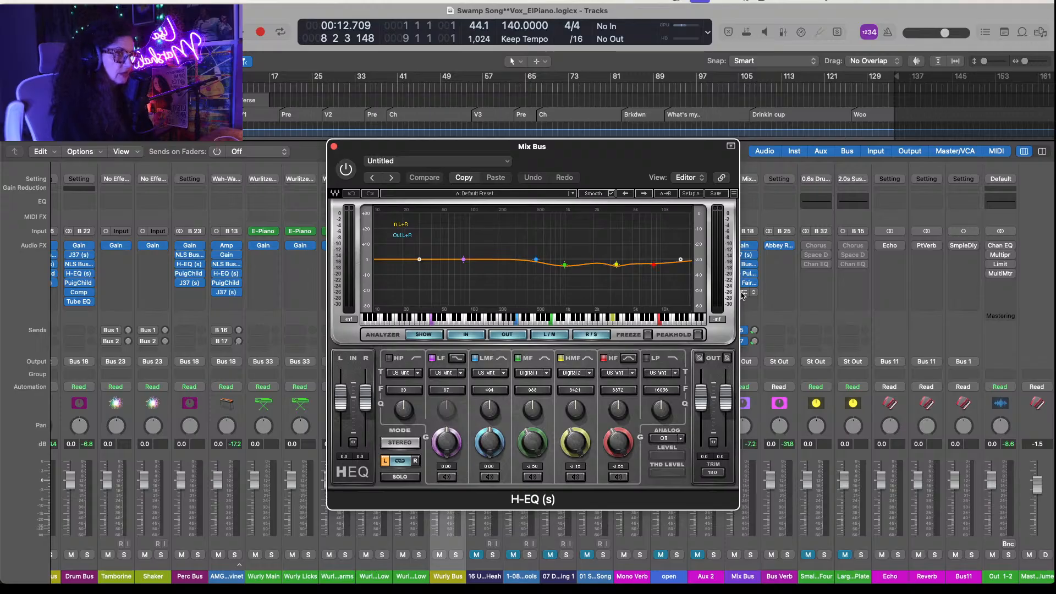
click(507, 163)
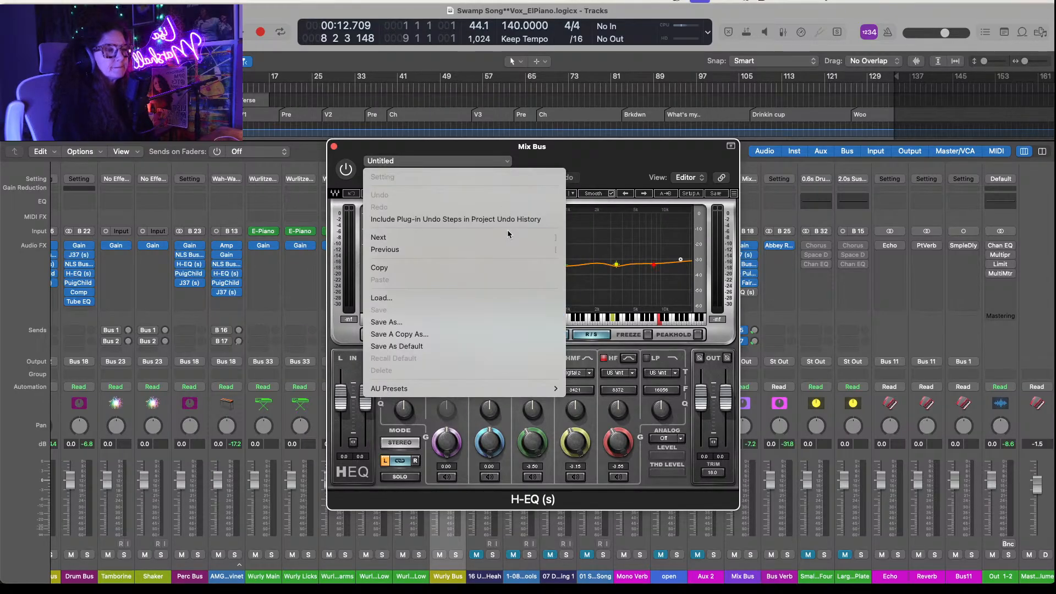
mouse_move(523, 389)
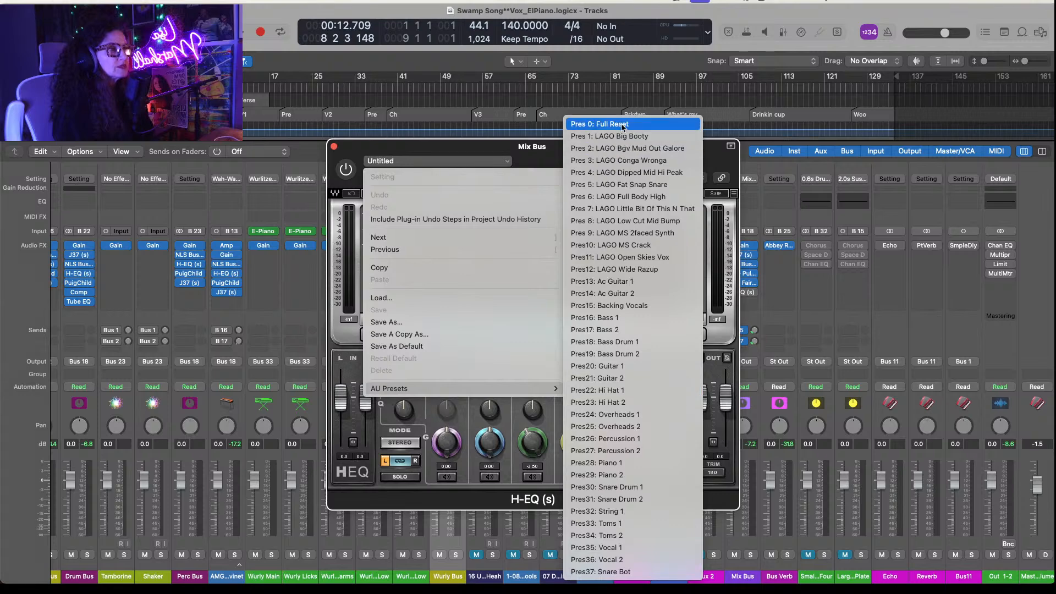
click(623, 125)
click(681, 440)
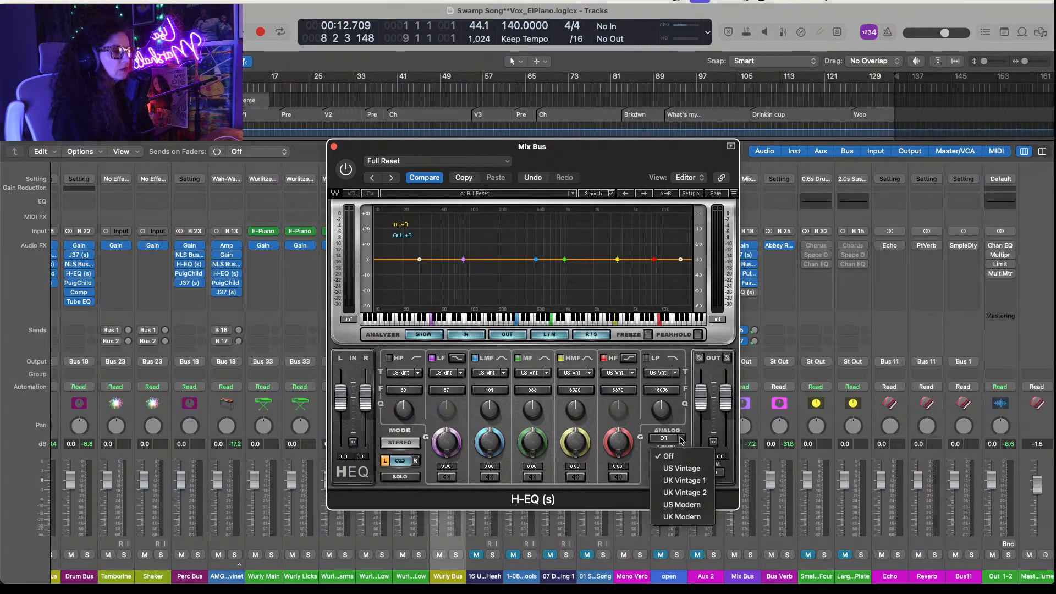
click(679, 465)
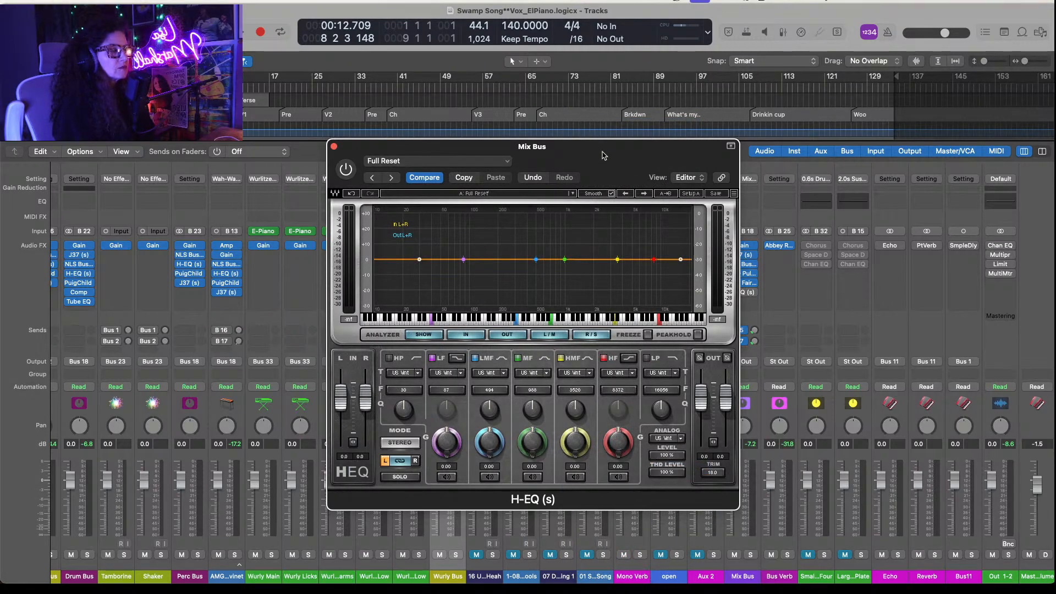
Step: Enable the Mix Bus's H-EQ during playback, audition the mix through it, and close its window
drag(601, 152, 564, 157)
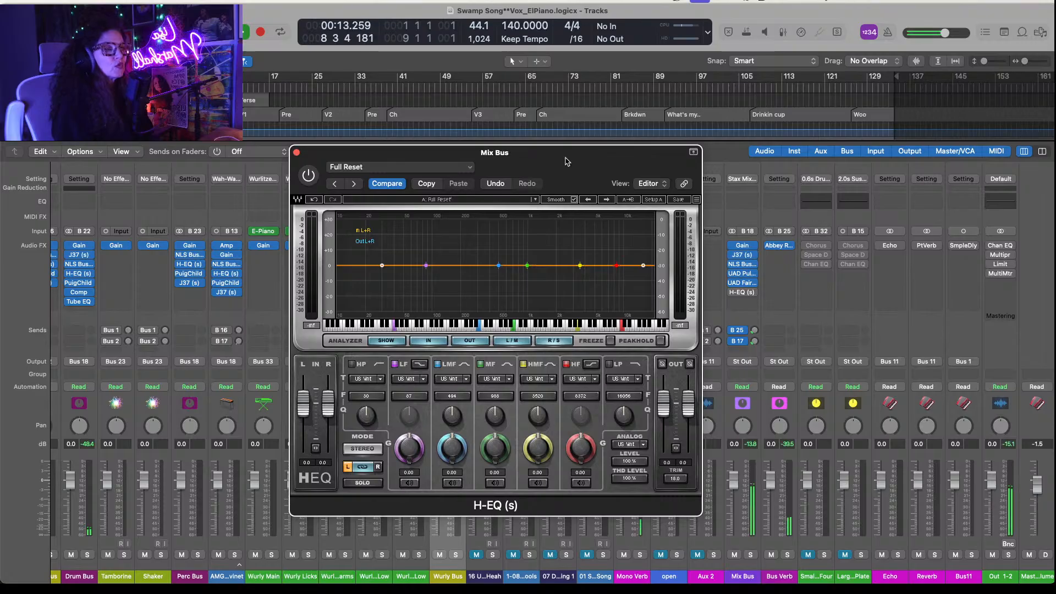
click(308, 175)
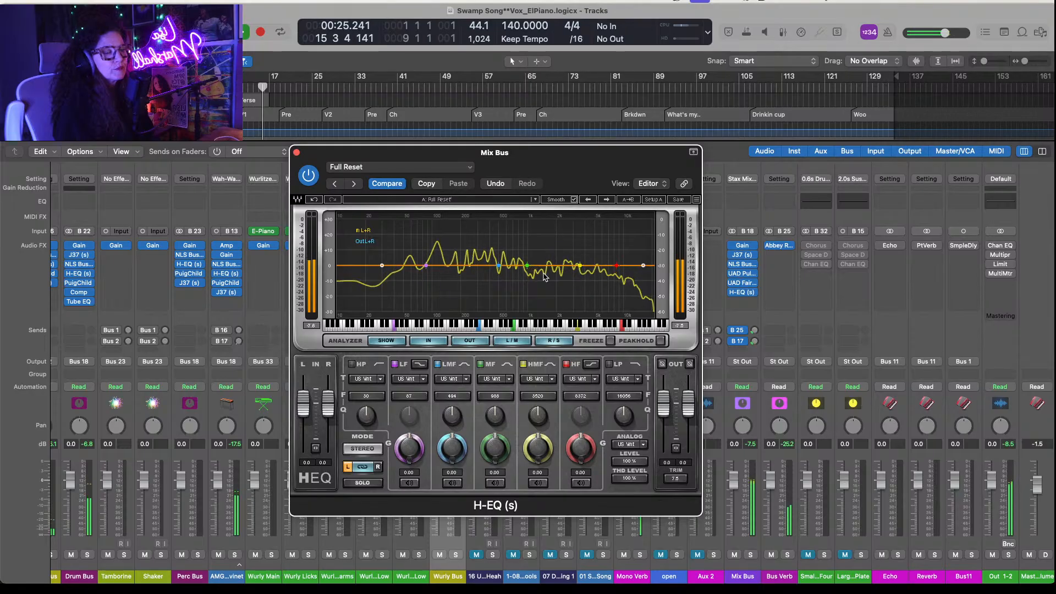
key(space)
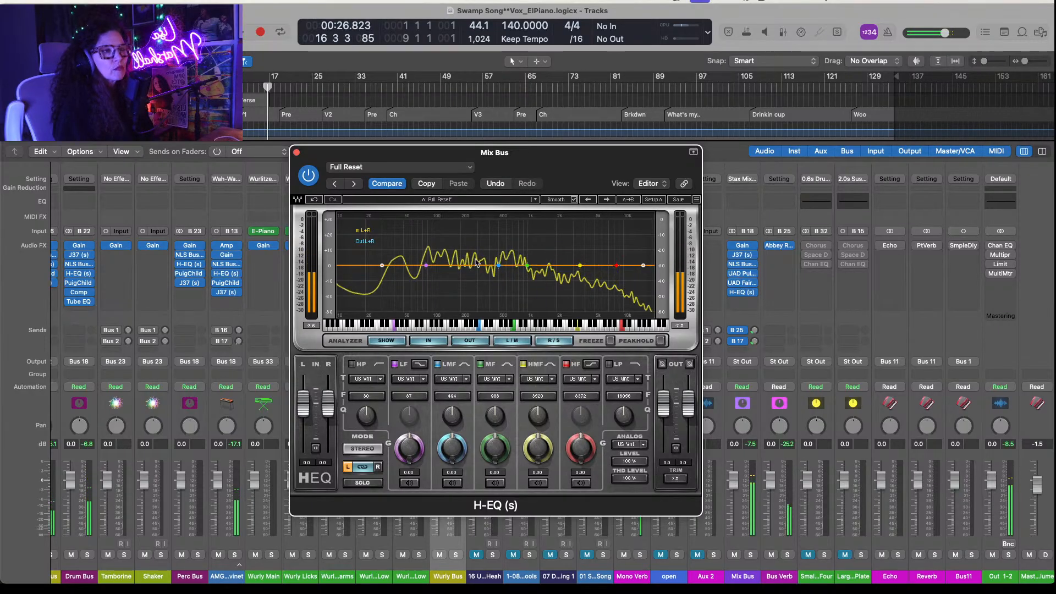
click(295, 153)
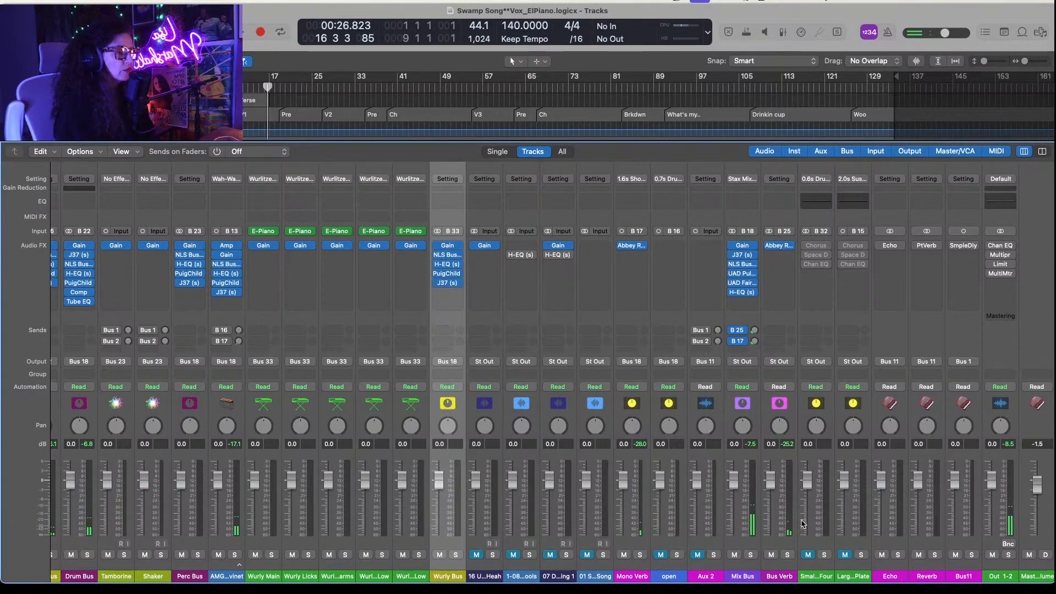
Step: Audition the song from the second pre-chorus into the chorus, and loop bars 42 to 50 for playback
scroll(802, 524, left, 15)
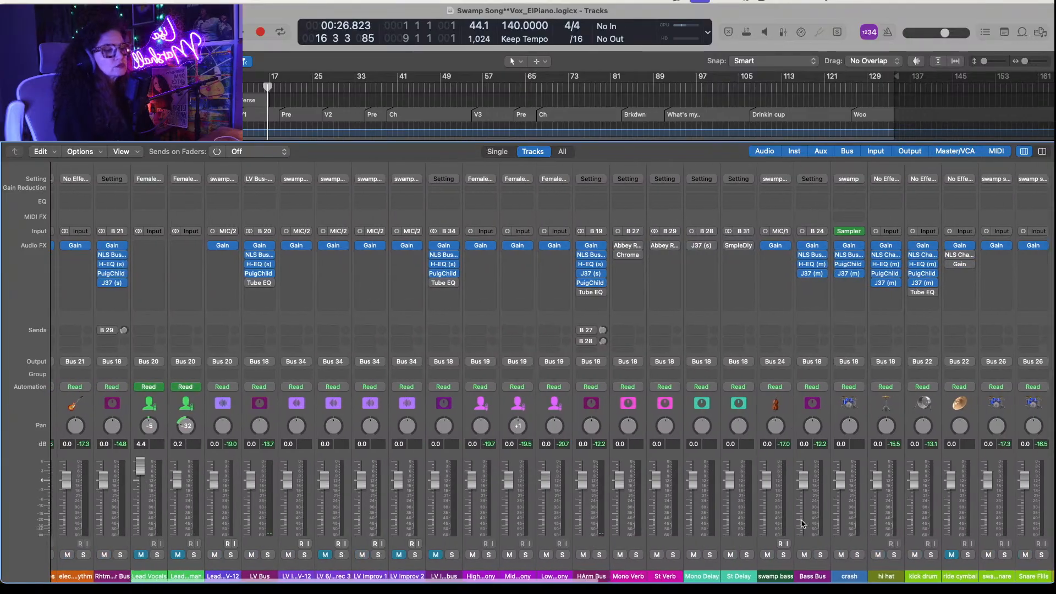
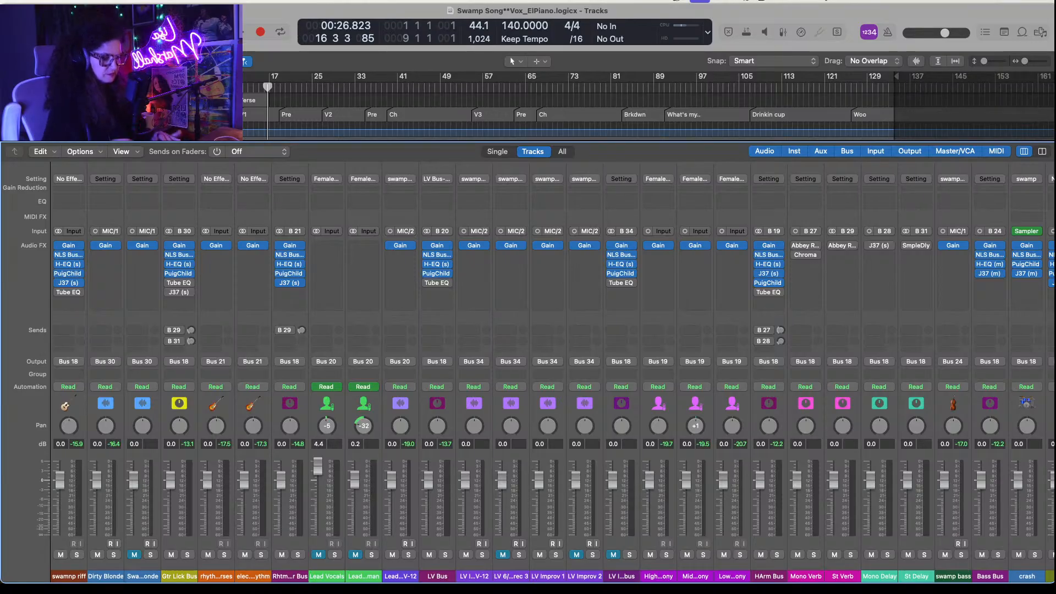
click(372, 86)
key(space)
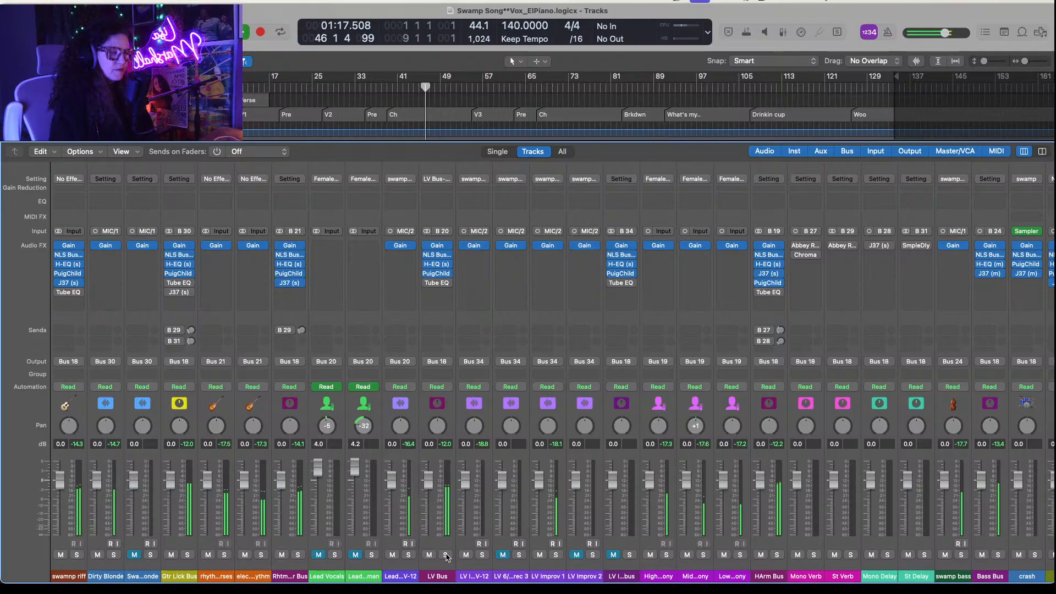
key(space)
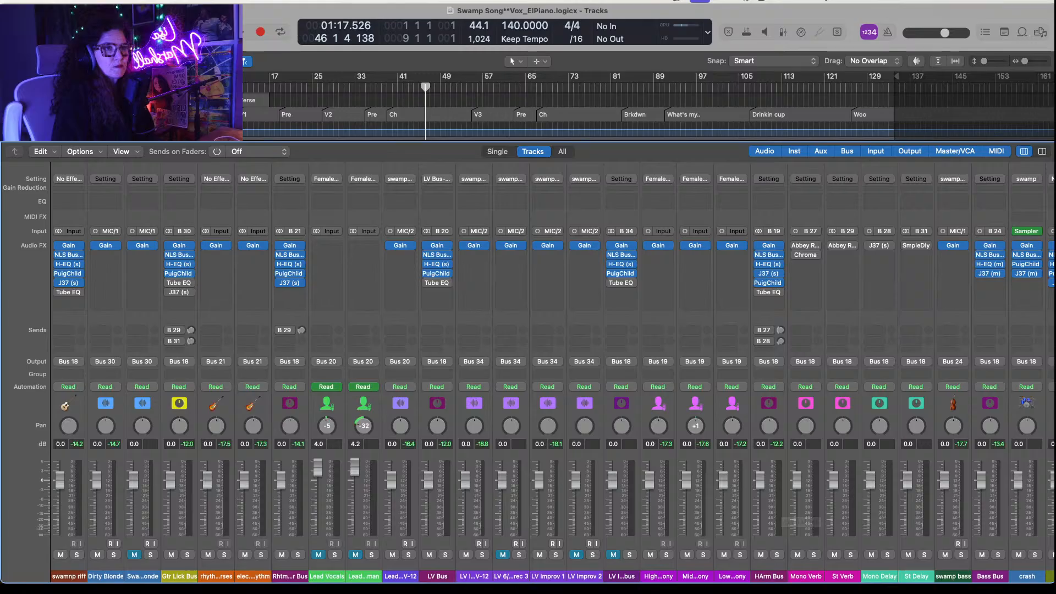
drag(401, 77, 443, 77)
key(space)
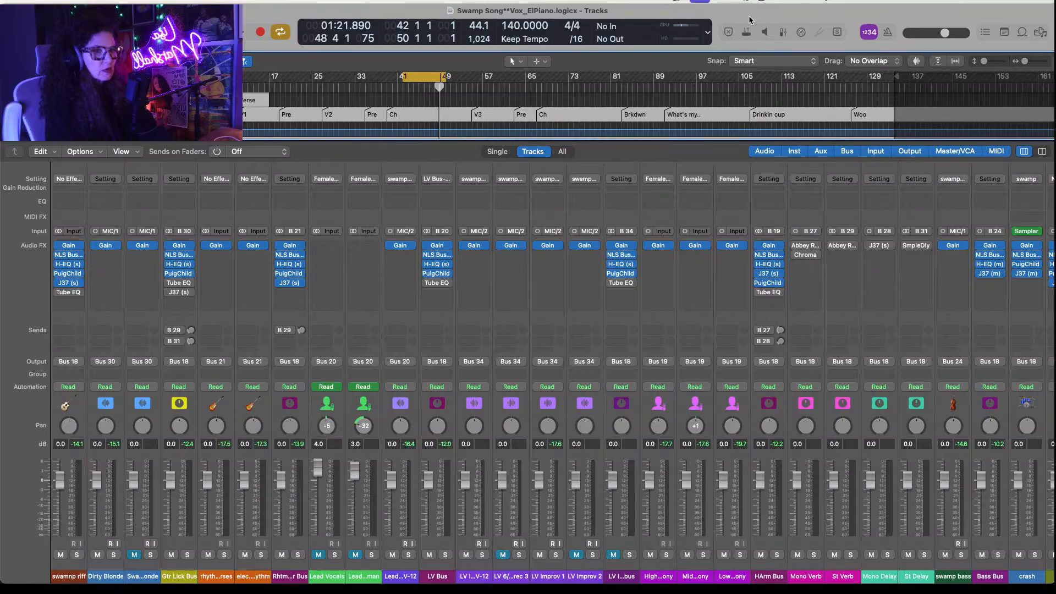
Step: Pull the volume faders of all mixer channels down to minus infinity
click(548, 509)
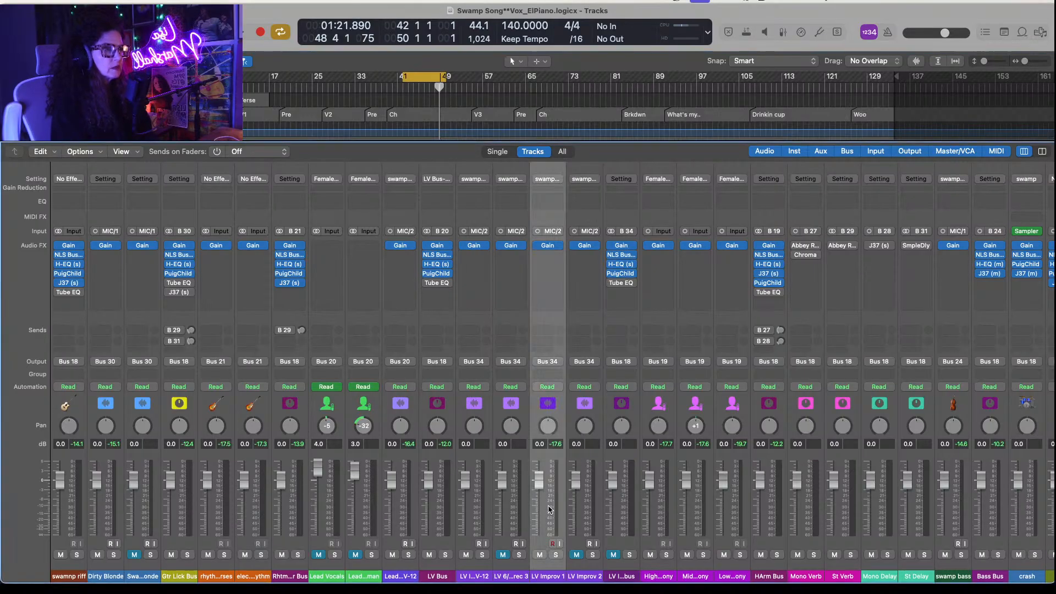
scroll(548, 509, right, 10)
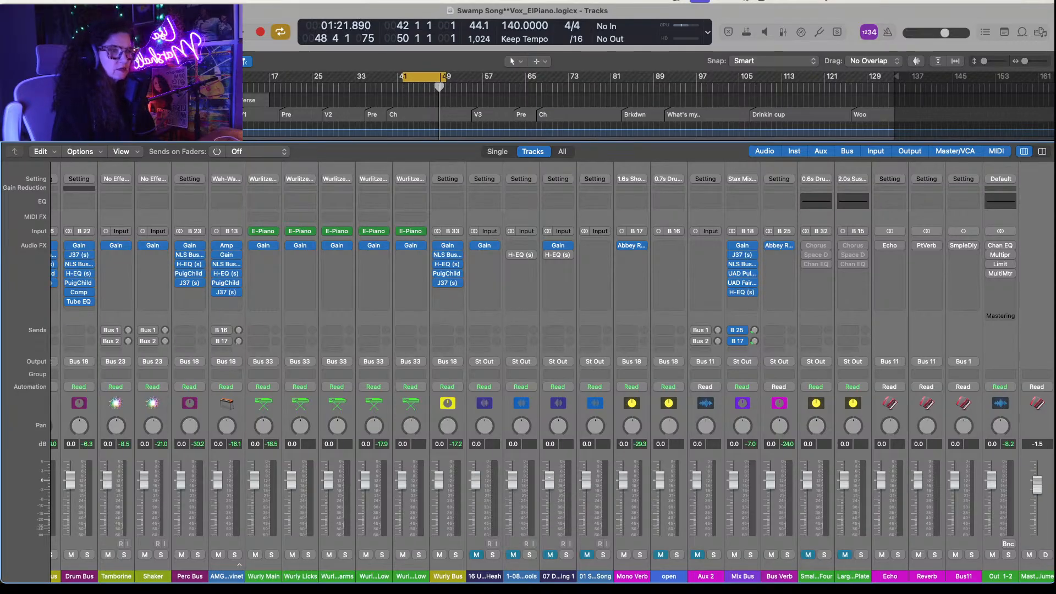
drag(554, 478, 554, 536)
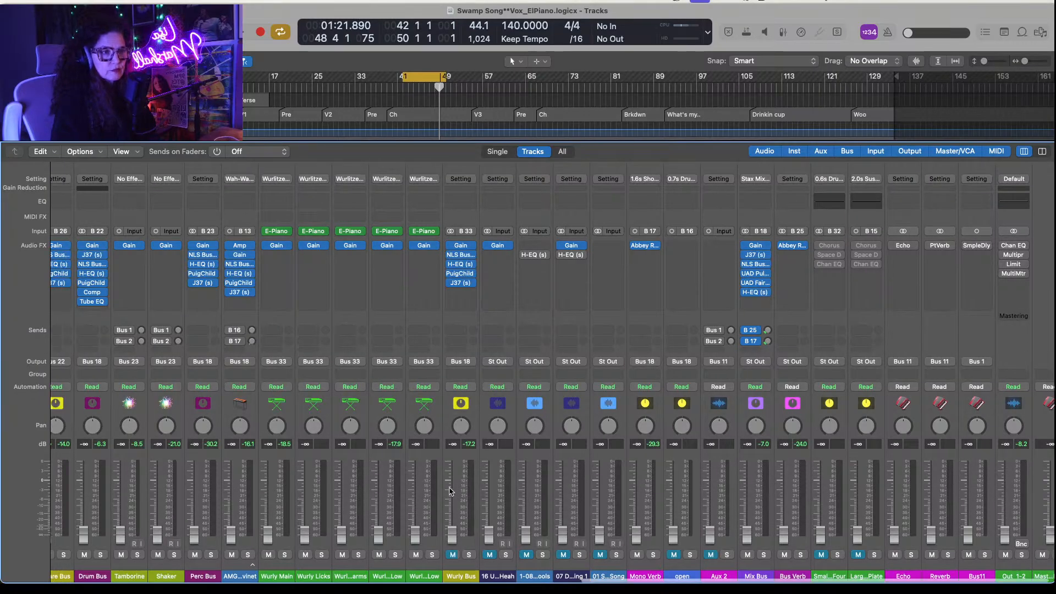
scroll(450, 491, left, 15)
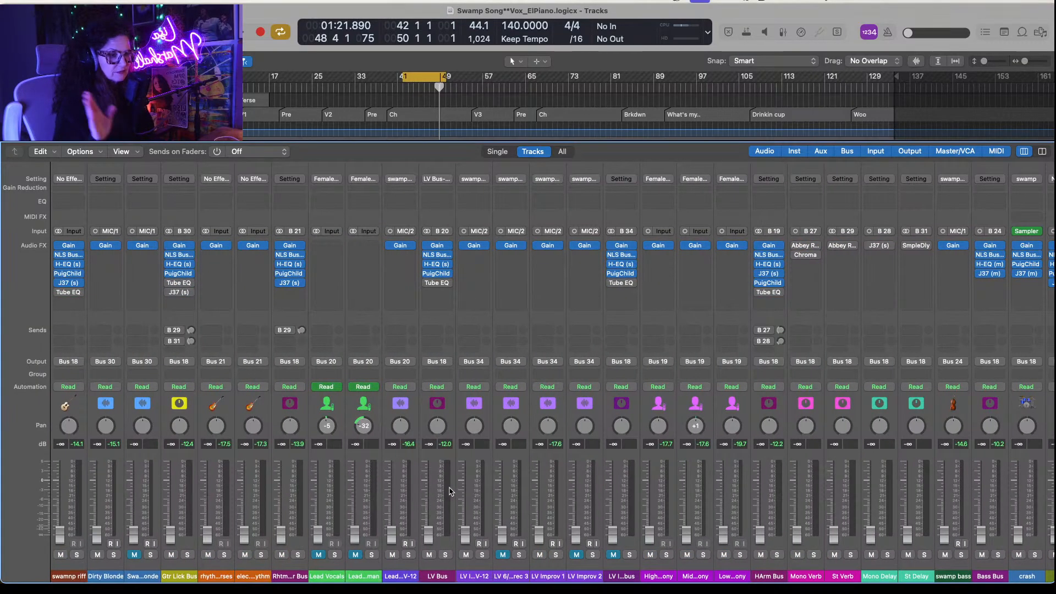
Step: Select the swamnp riff, Gtr Lick Bus, rhythm guitar bus, LV Bus, LV improv bus and HArm Bus channels together in the mixer
scroll(450, 491, right, 5)
scroll(450, 492, right, 10)
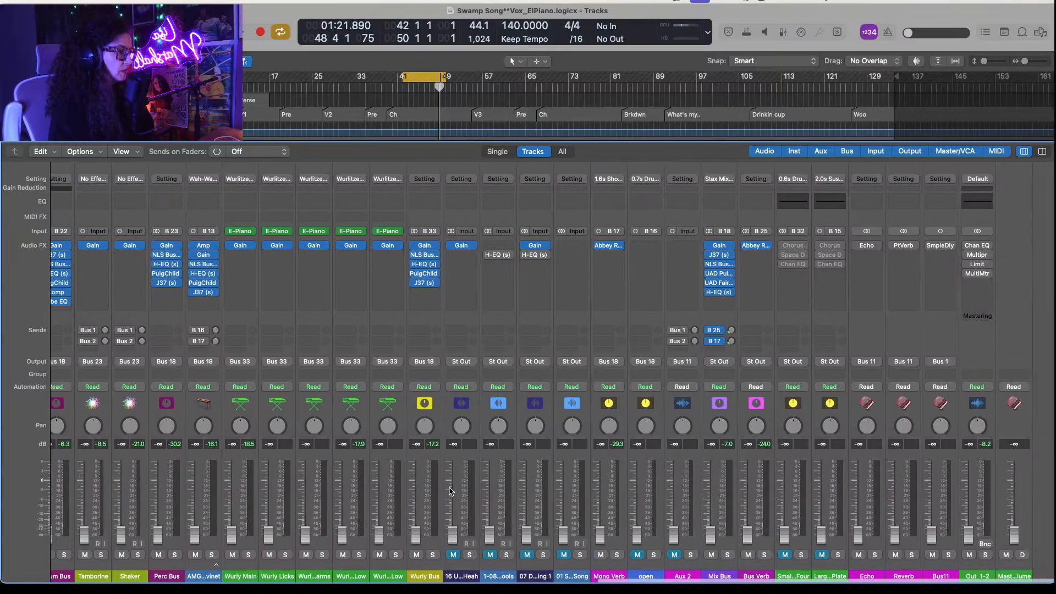
scroll(450, 491, left, 15)
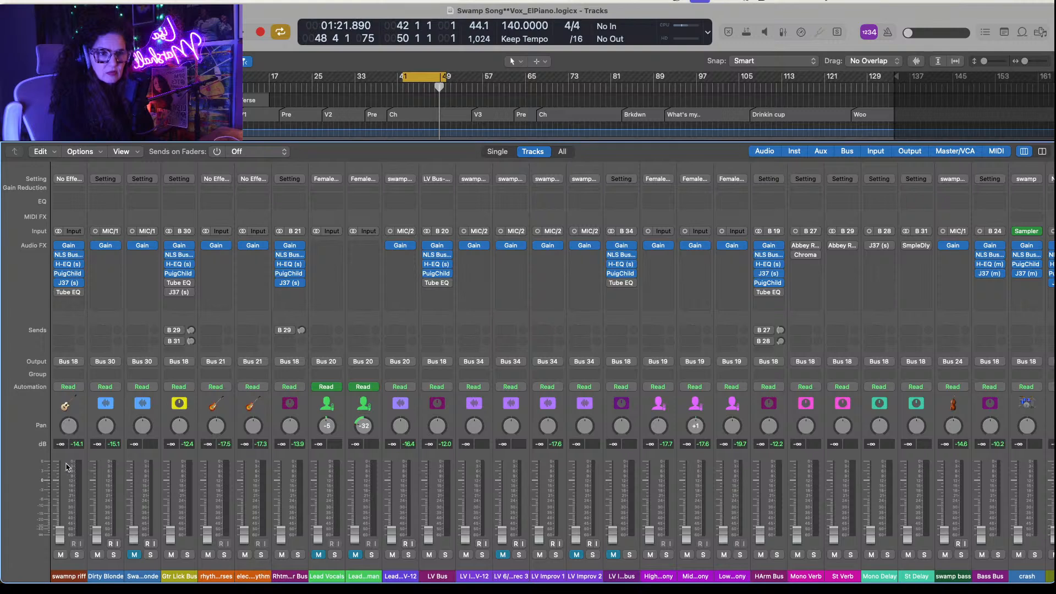
click(70, 468)
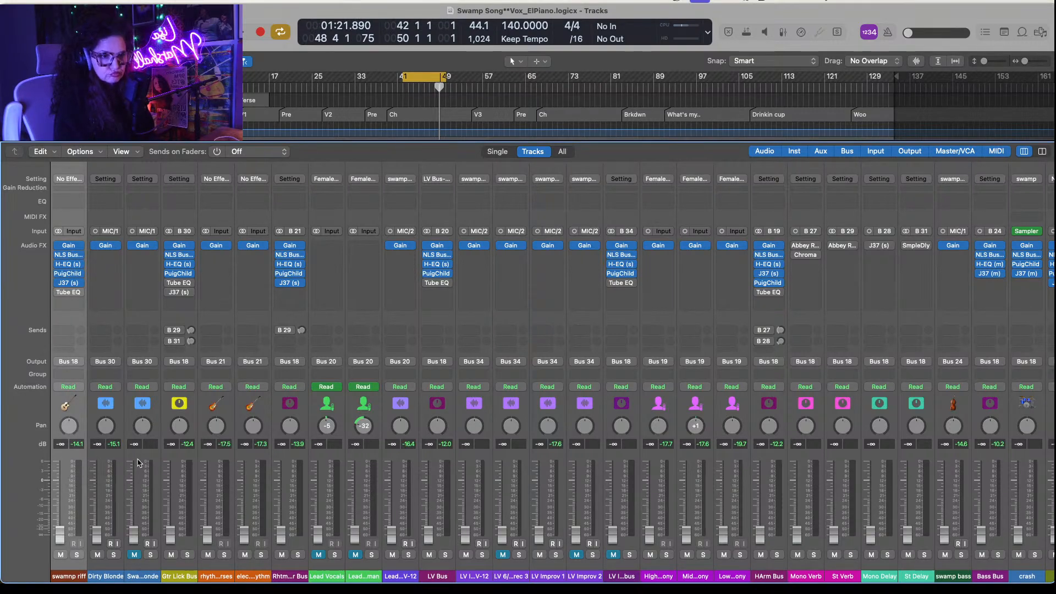
click(181, 469)
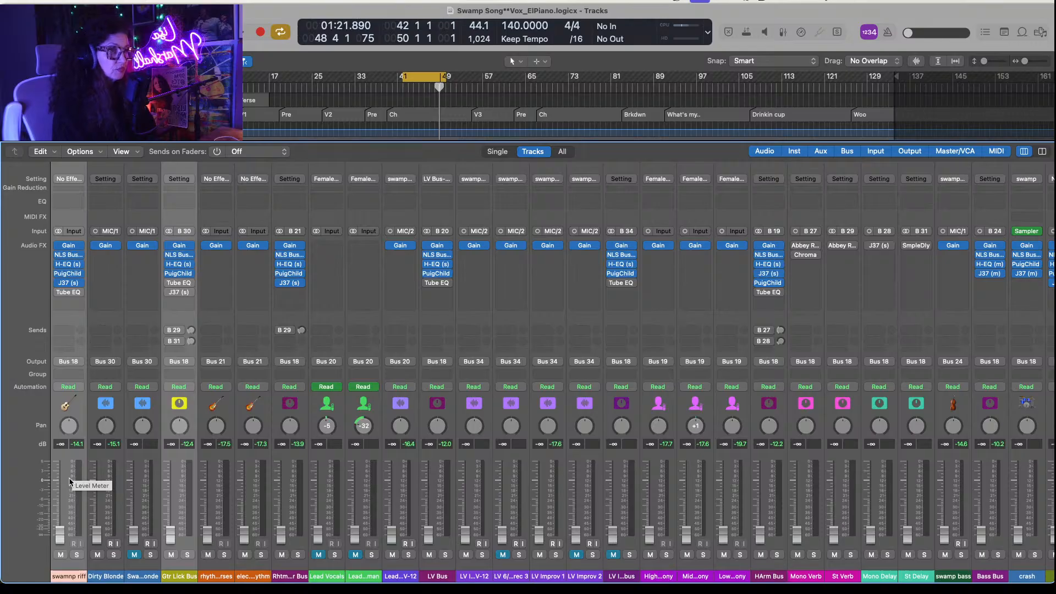
click(291, 472)
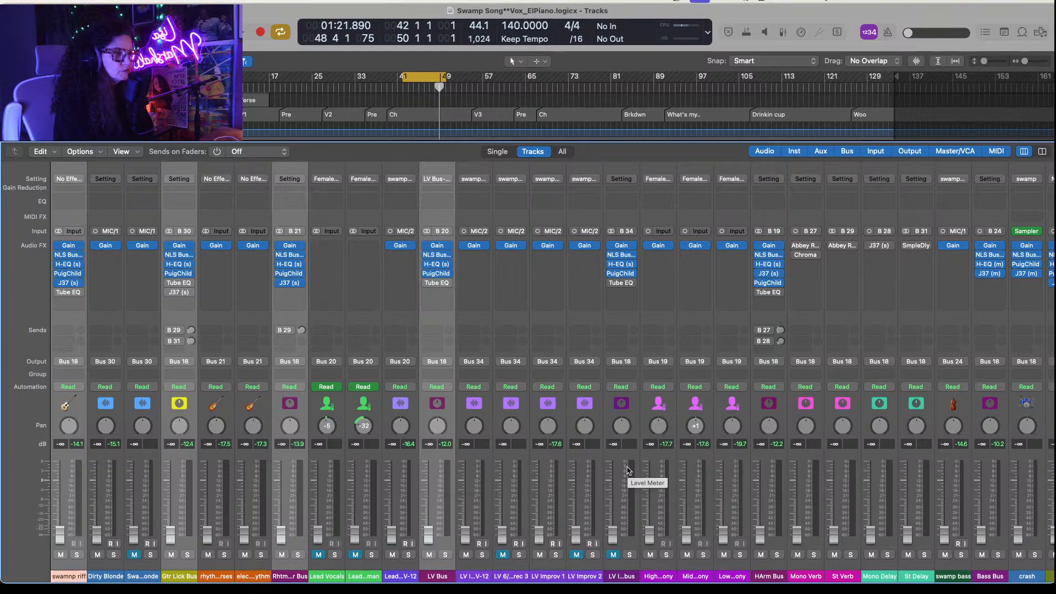
scroll(629, 469, right, 5)
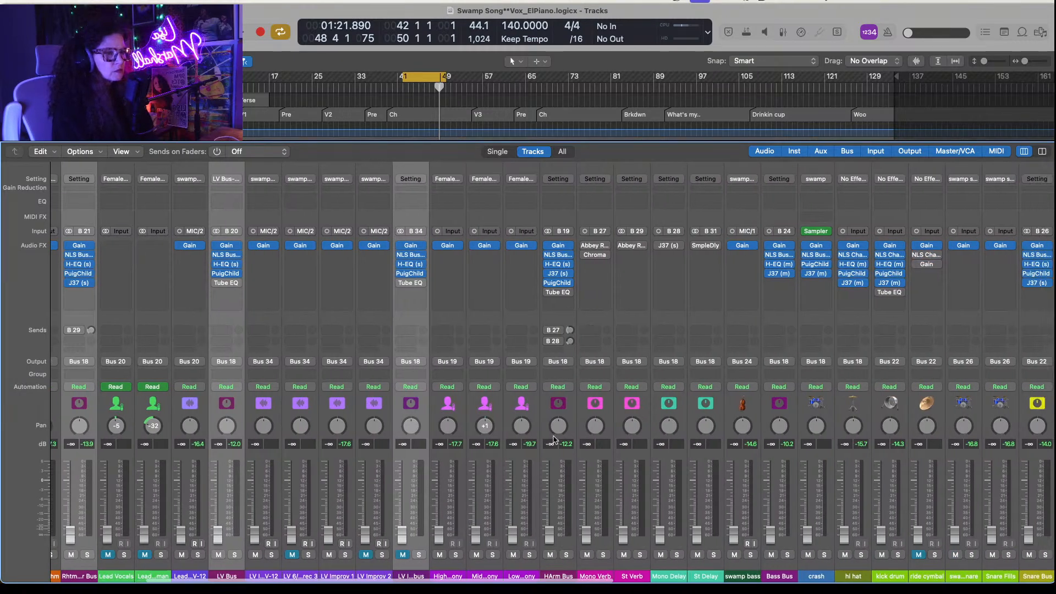
scroll(754, 482, right, 4)
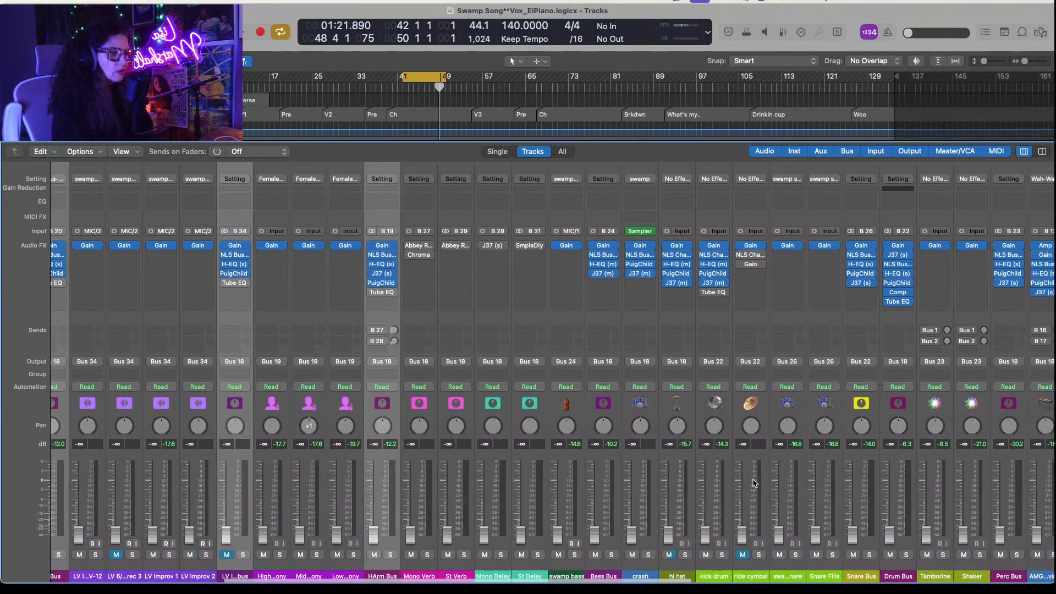
Step: Add the crash, hi hat, Drum Bus and Perc Bus channels to the mixer selection
scroll(725, 483, right, 4)
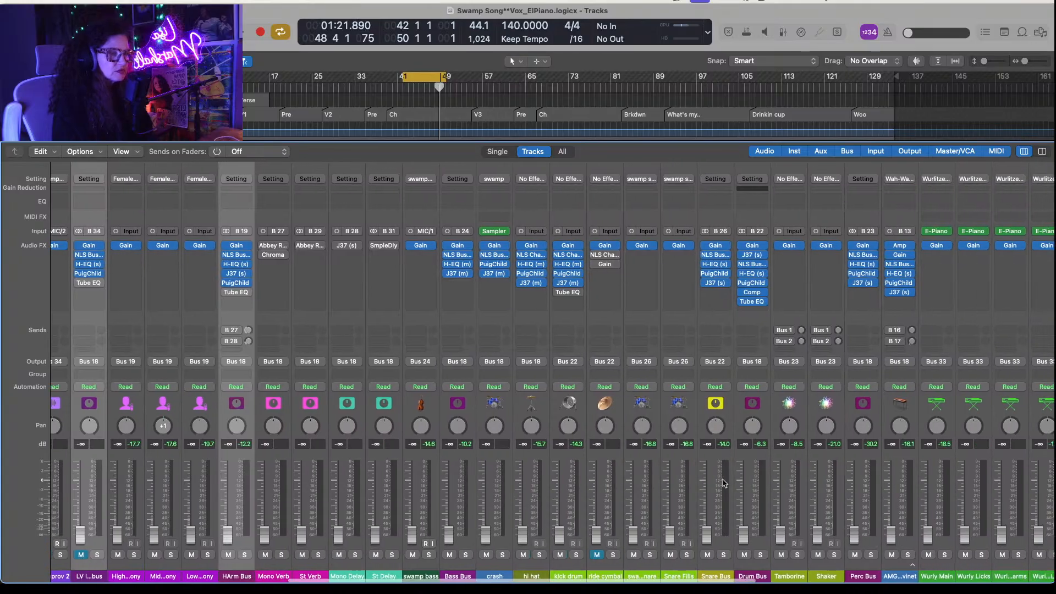
click(497, 473)
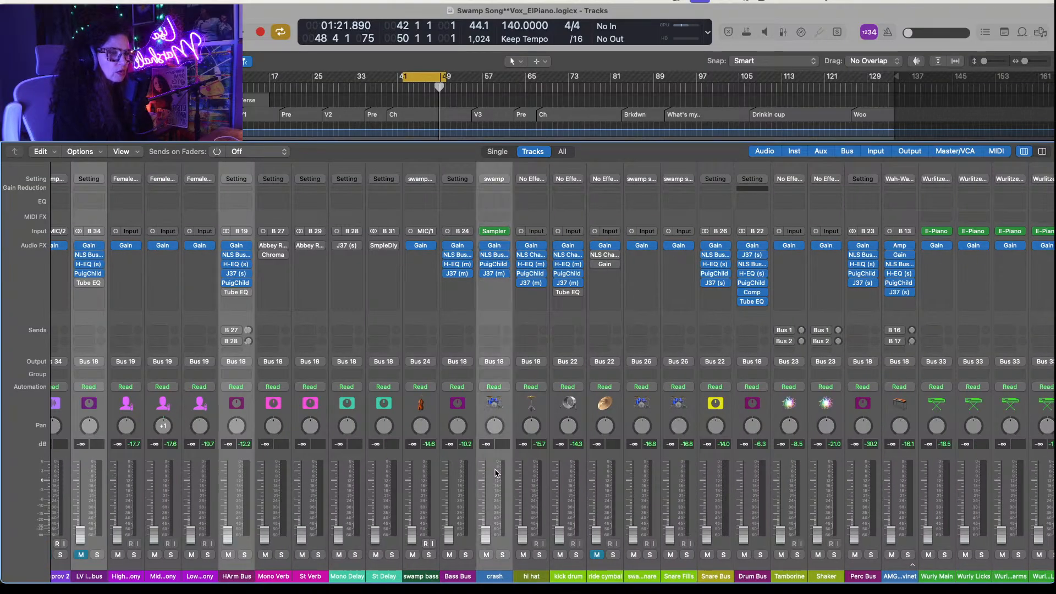
click(533, 476)
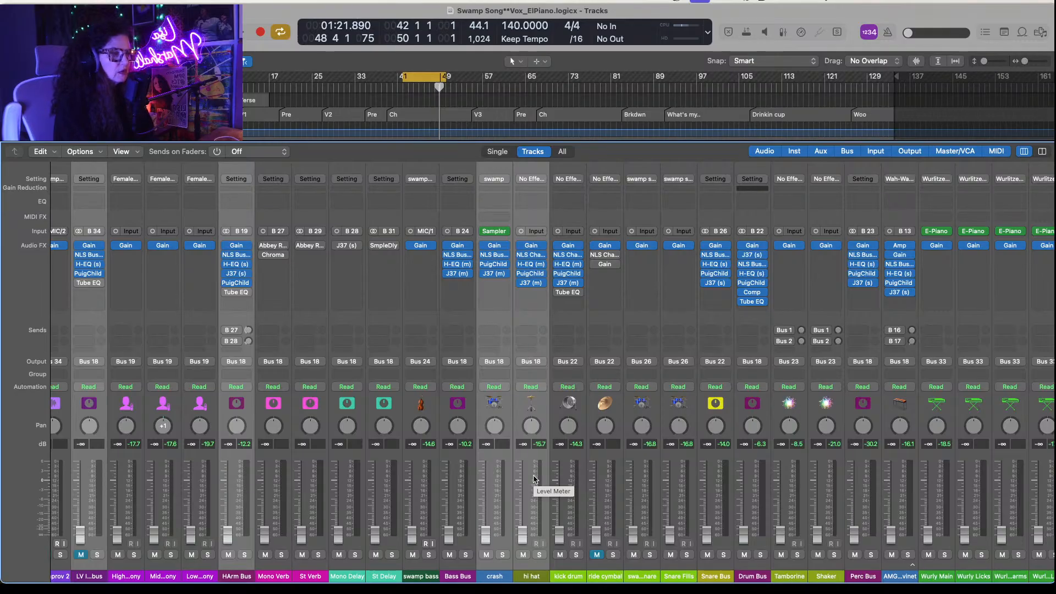
click(760, 472)
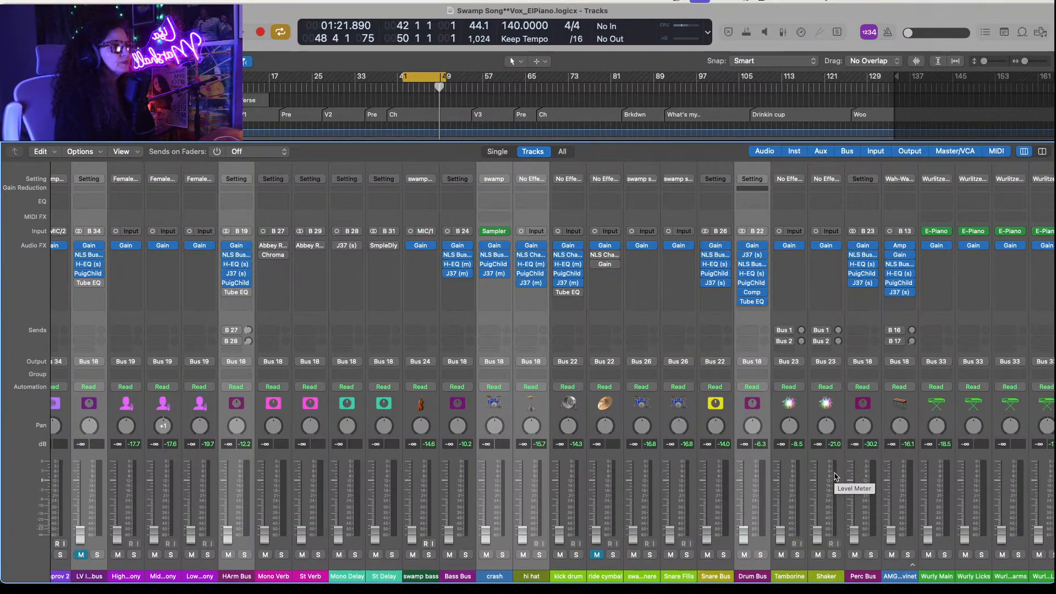
scroll(834, 476, right, 1)
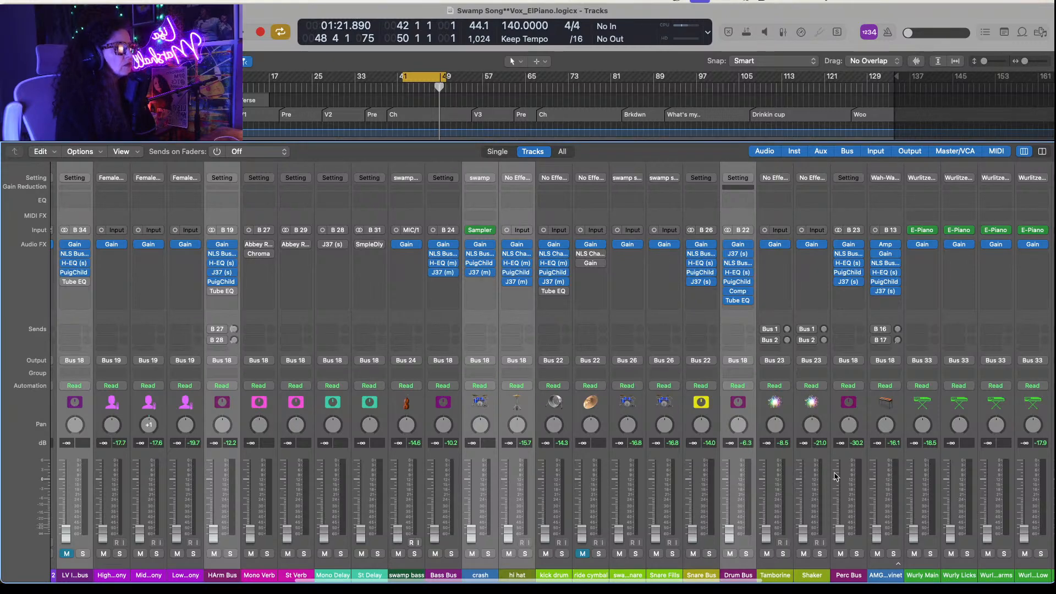
scroll(835, 476, up, 1)
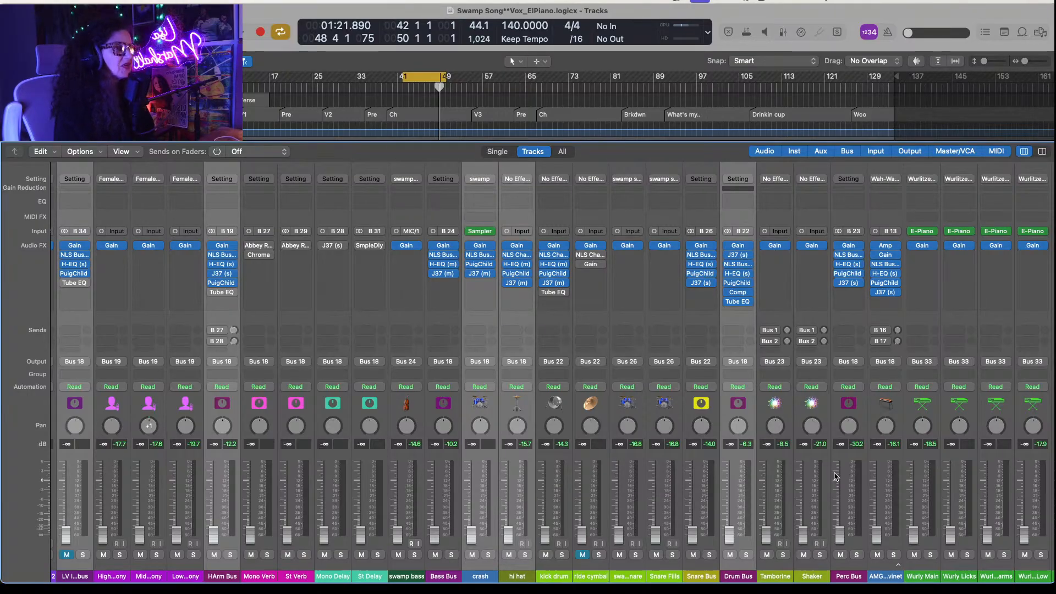
scroll(835, 476, right, 7)
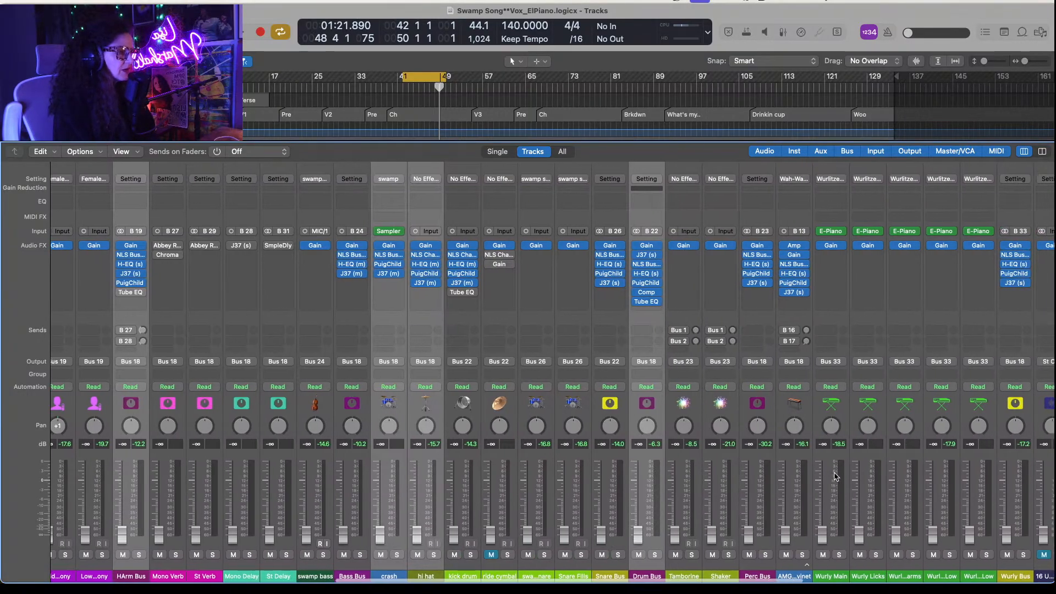
click(620, 463)
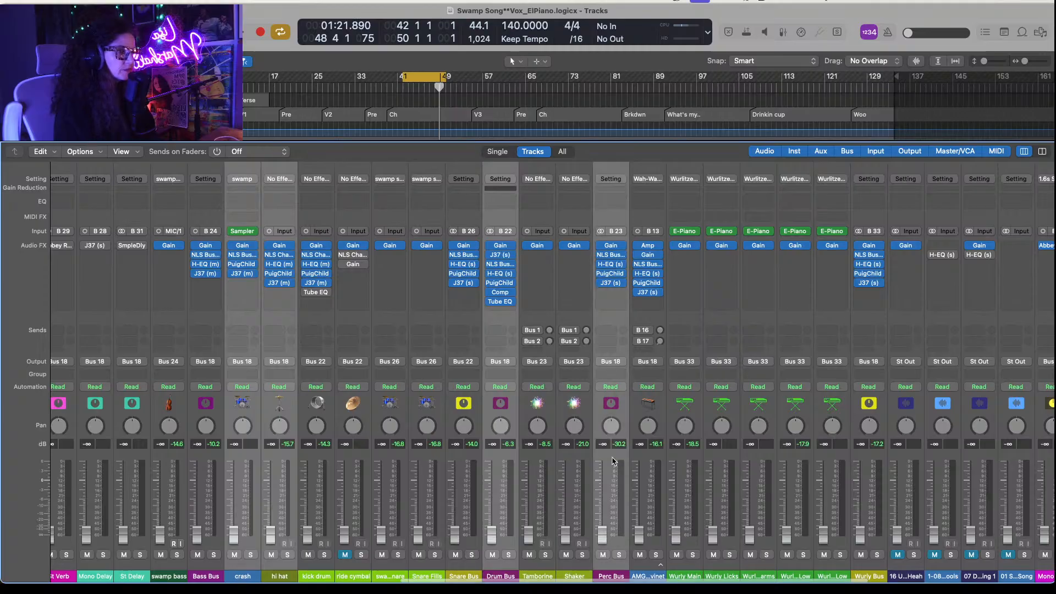
Step: Add AMG clavinet, Wurly Bus, Mix Bus and Out 1-2 to the selection, and raise the selected faders to 0.0 dB and the master to 0.1 dB
scroll(797, 474, right, 2)
scroll(798, 474, right, 2)
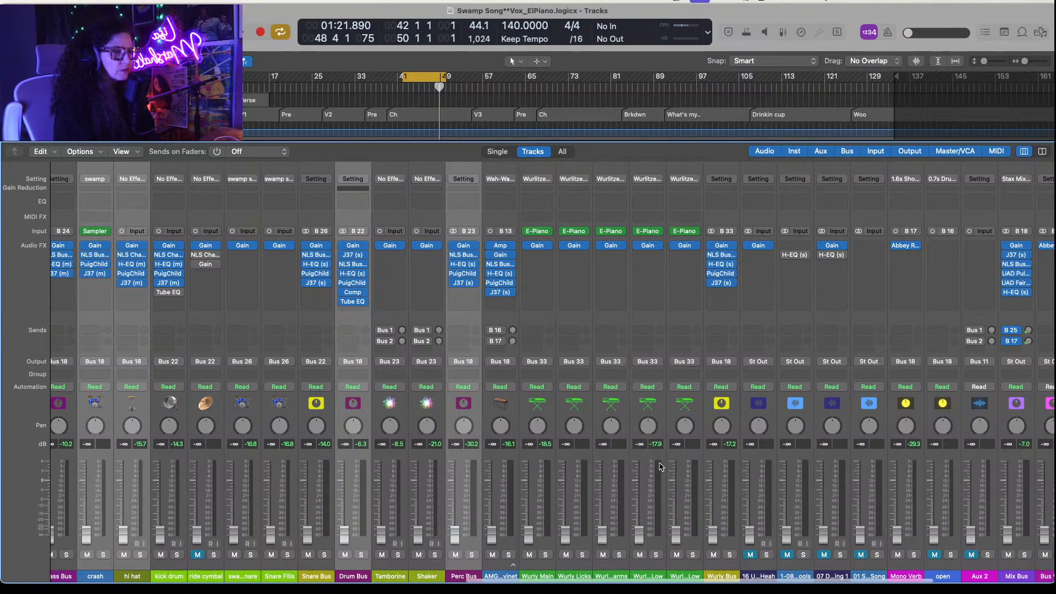
click(505, 469)
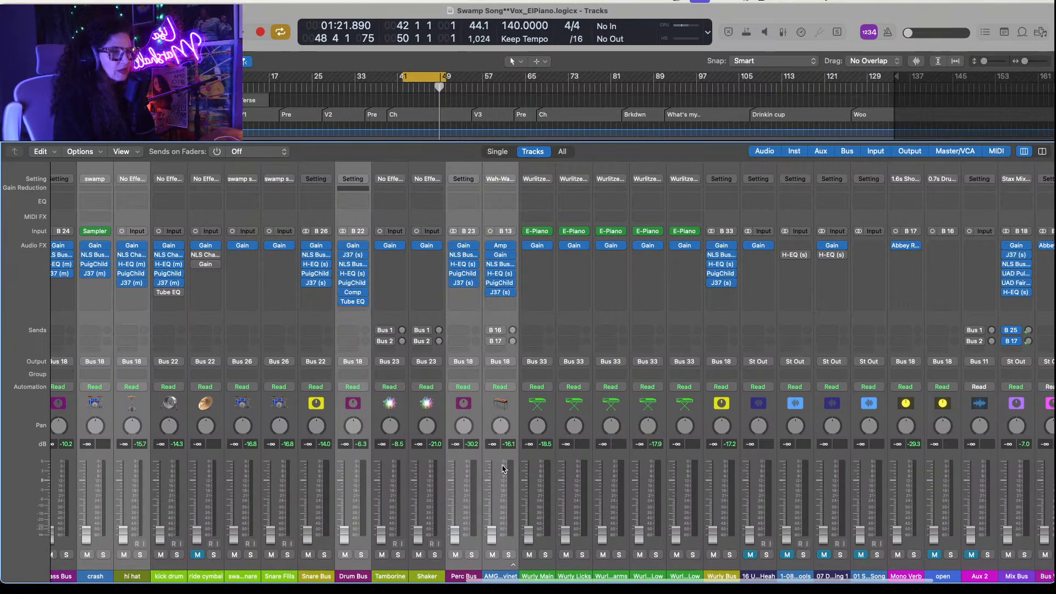
click(722, 471)
scroll(870, 472, right, 7)
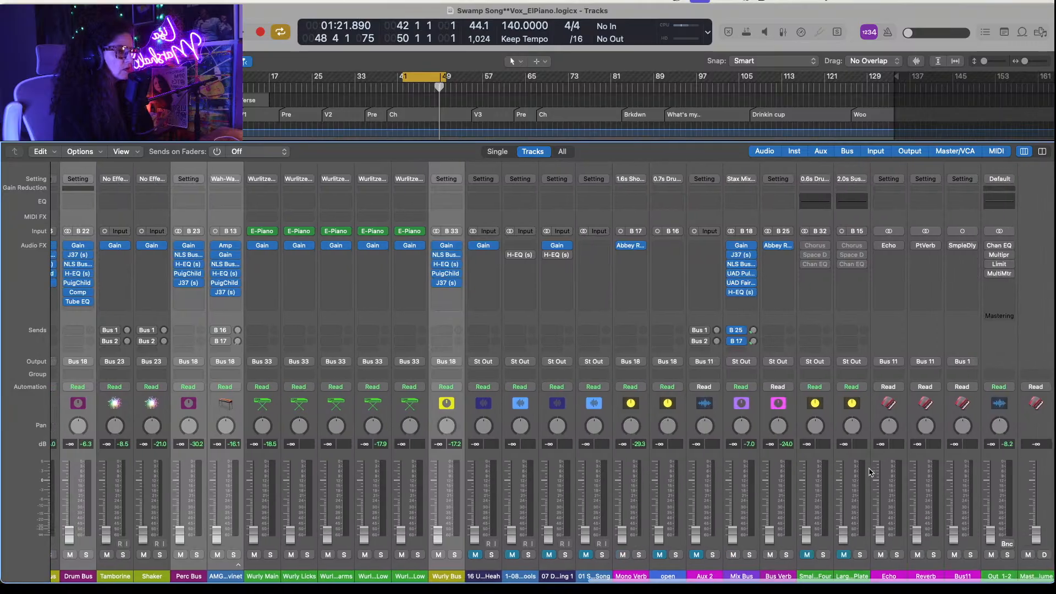
click(746, 473)
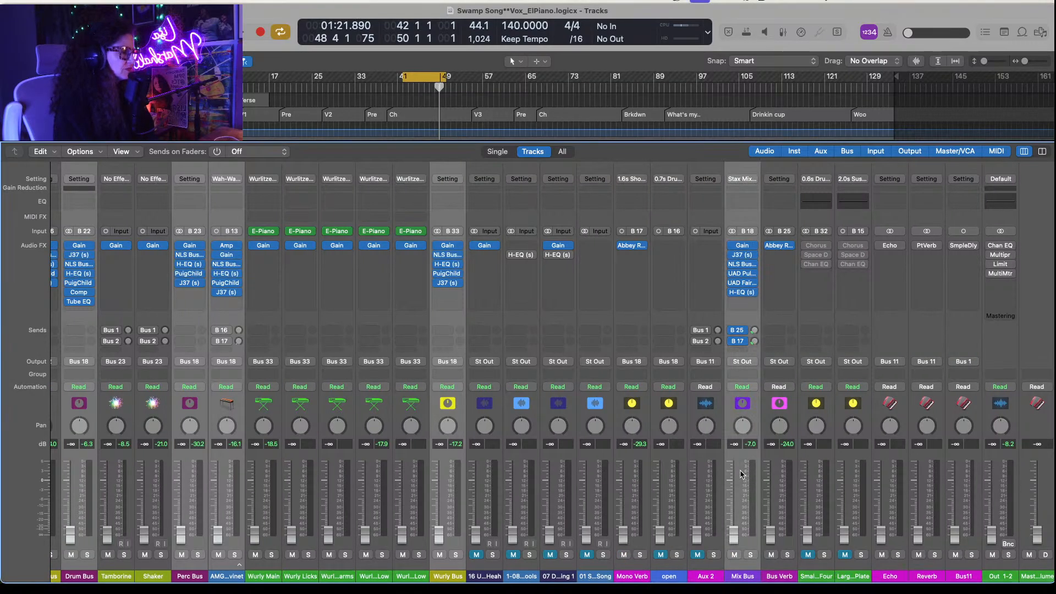
click(999, 477)
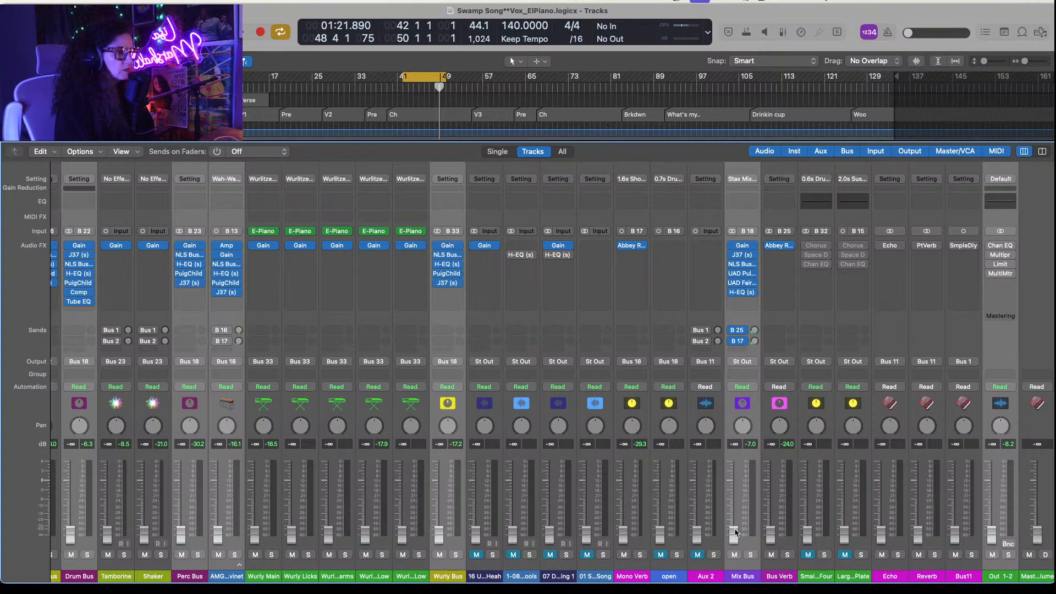
drag(734, 533, 733, 480)
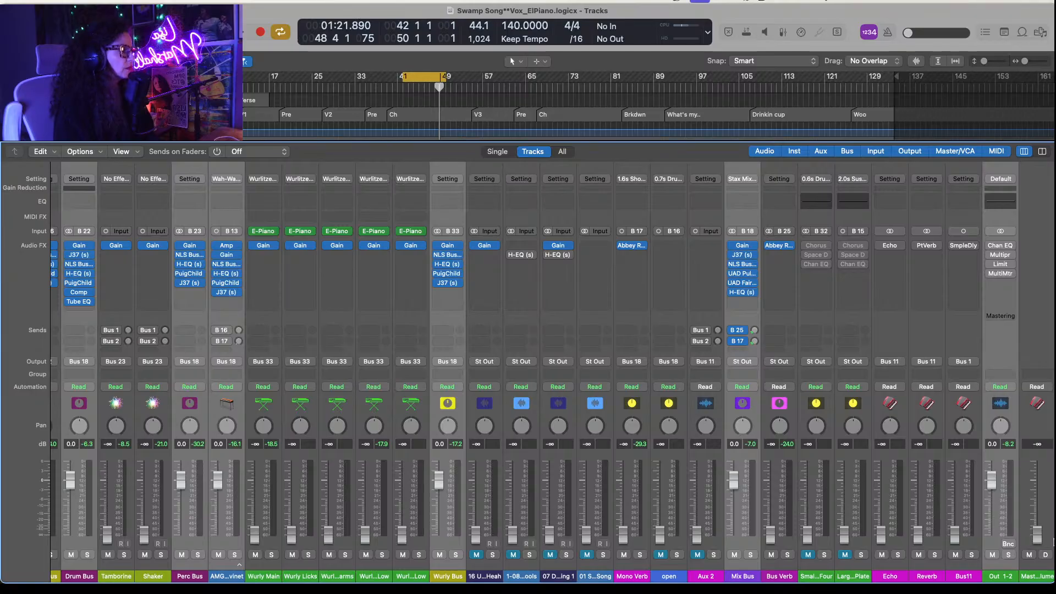
drag(1037, 531, 1036, 479)
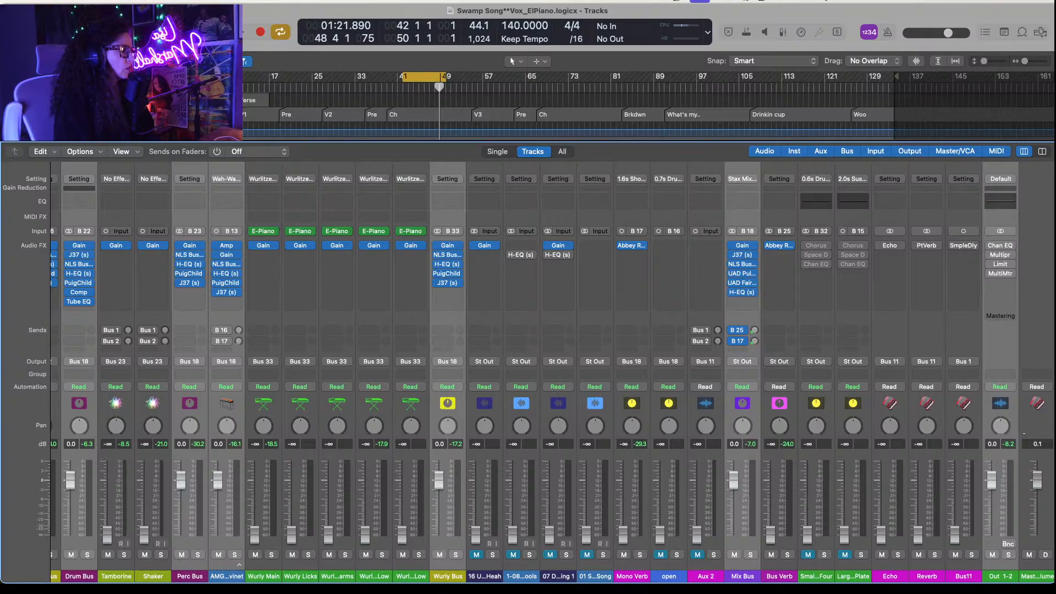
Step: Release the multi-channel selection, play the looped chorus, and bring the swamnp riff fader to -5.6 dB
scroll(630, 515, left, 15)
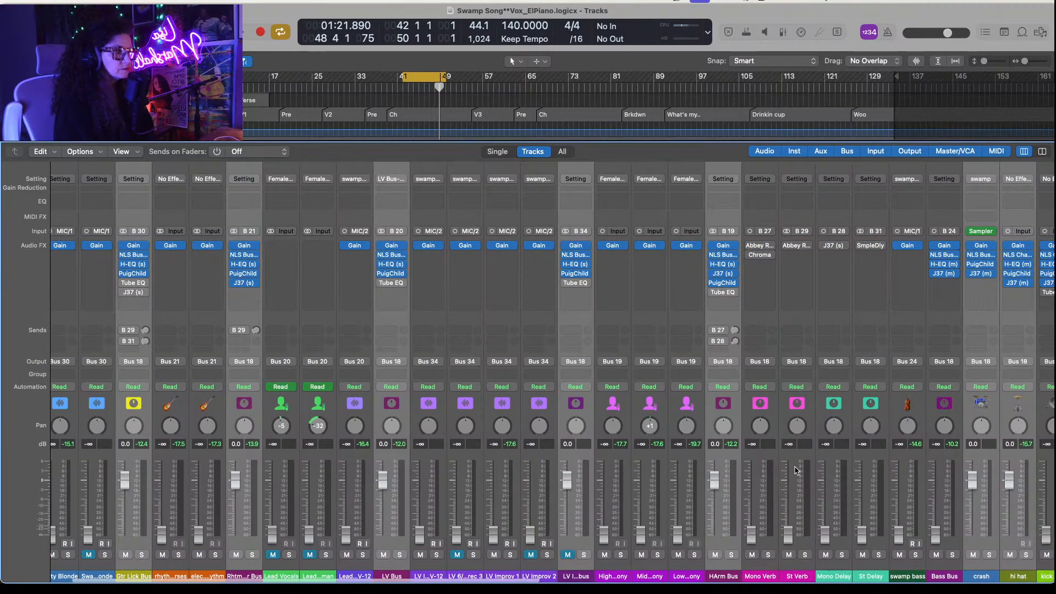
click(796, 470)
key(space)
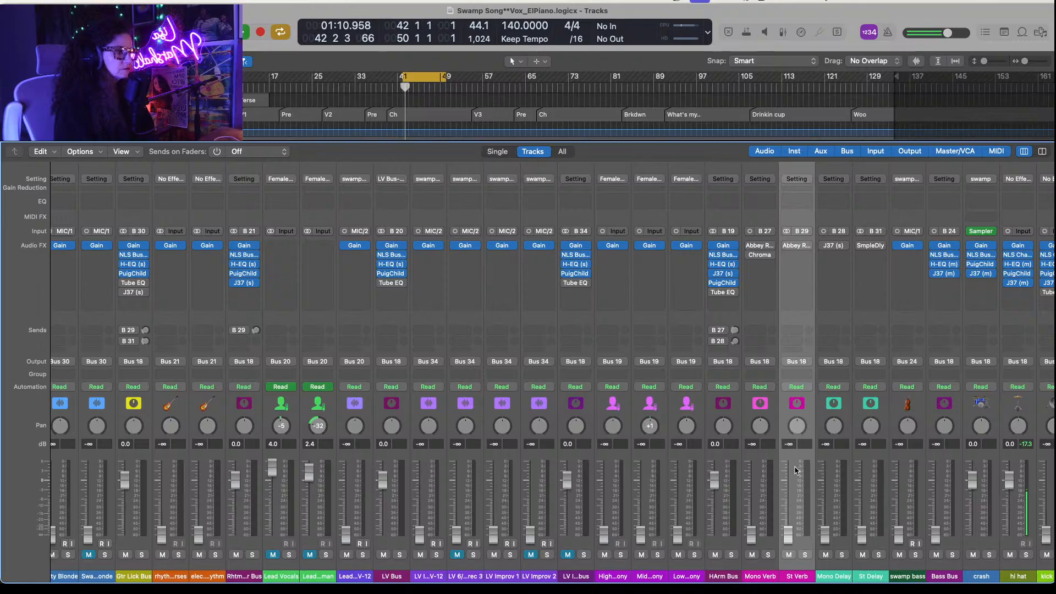
scroll(795, 470, right, 10)
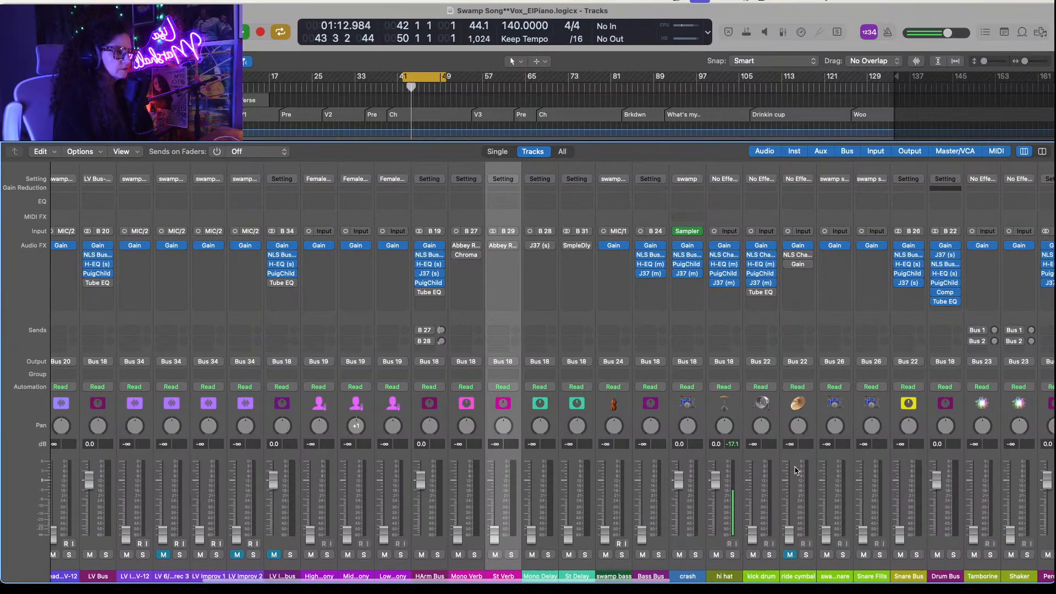
scroll(796, 470, left, 10)
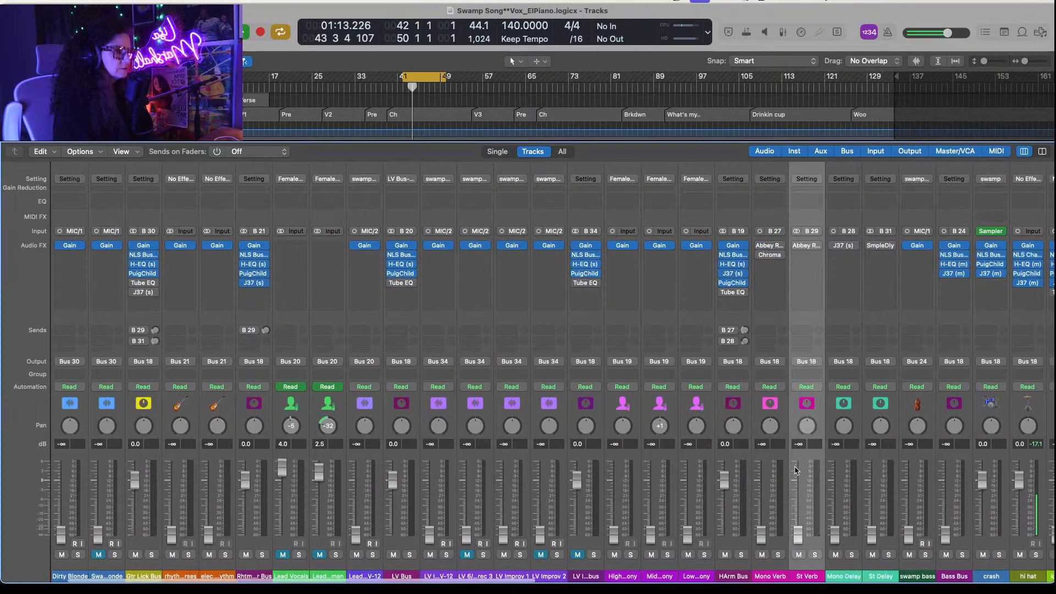
scroll(795, 470, left, 1)
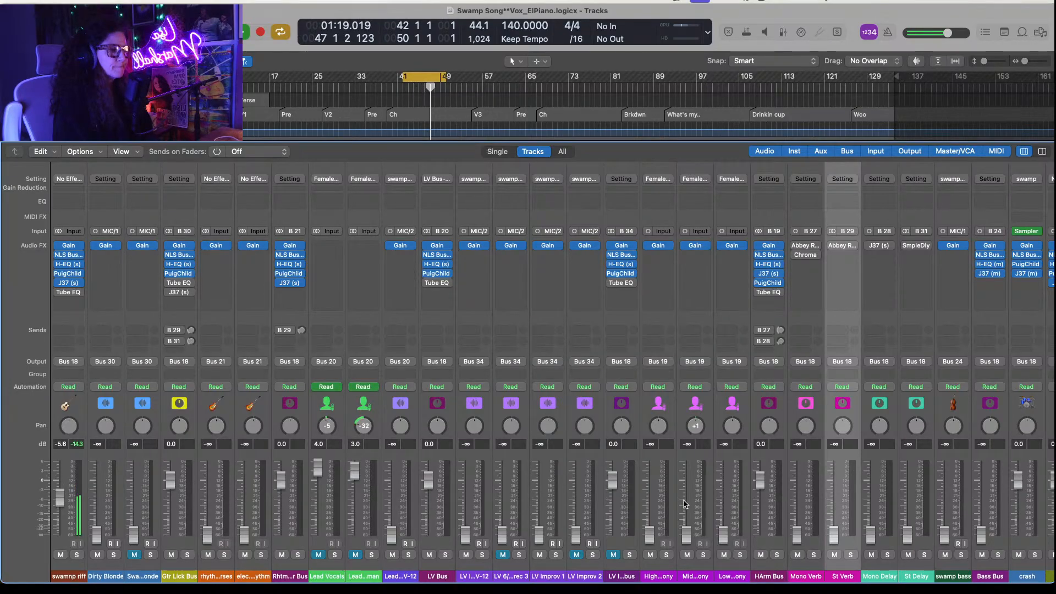
Step: During playback, lower the hi hat fader to -7.6 dB and raise the kick drum fader to -4.4 dB
scroll(685, 503, right, 10)
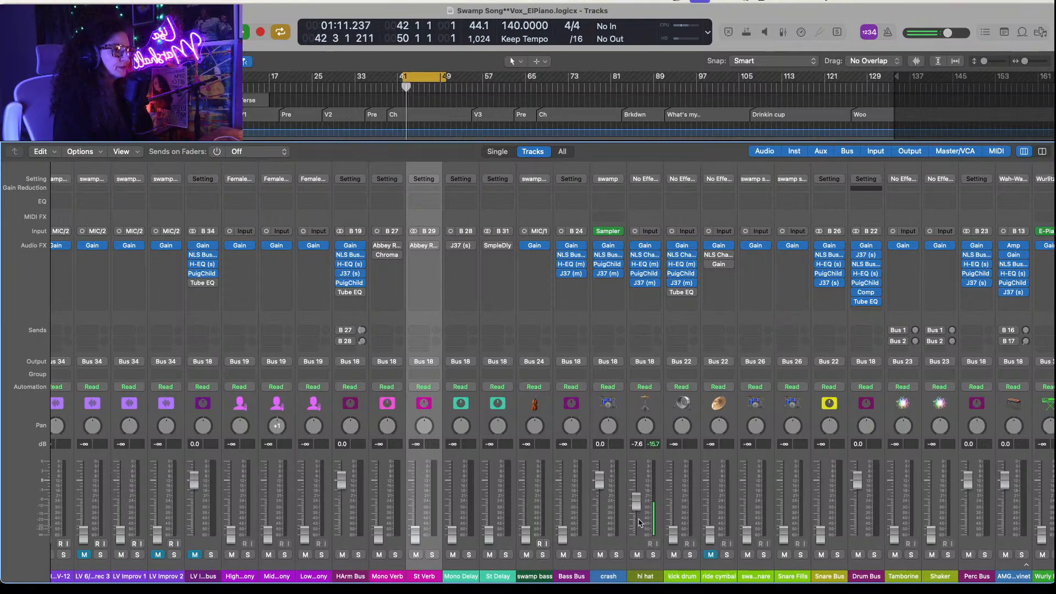
scroll(640, 522, right, 3)
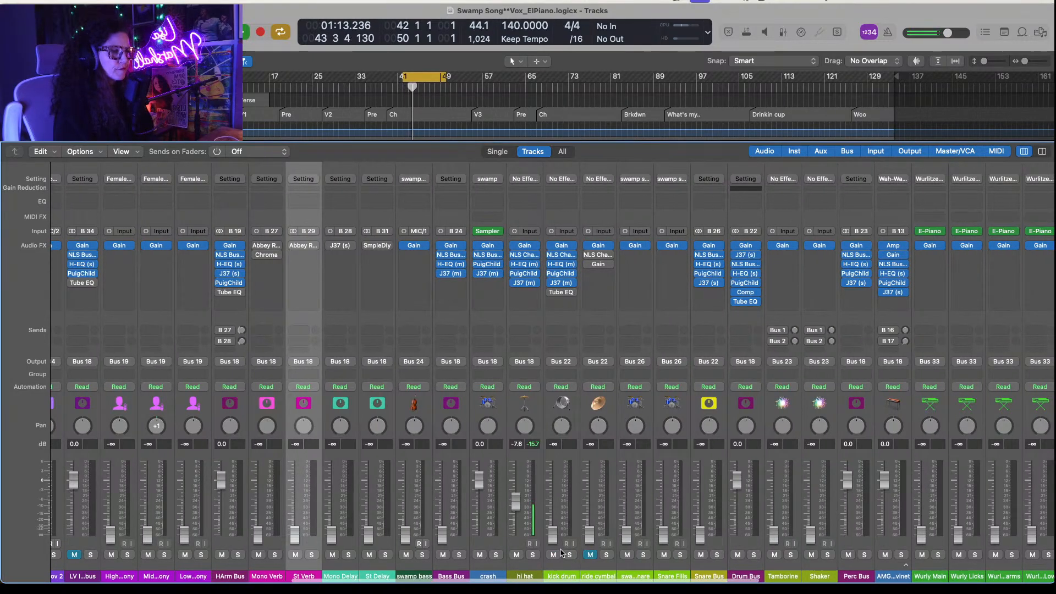
click(591, 555)
drag(552, 535, 552, 494)
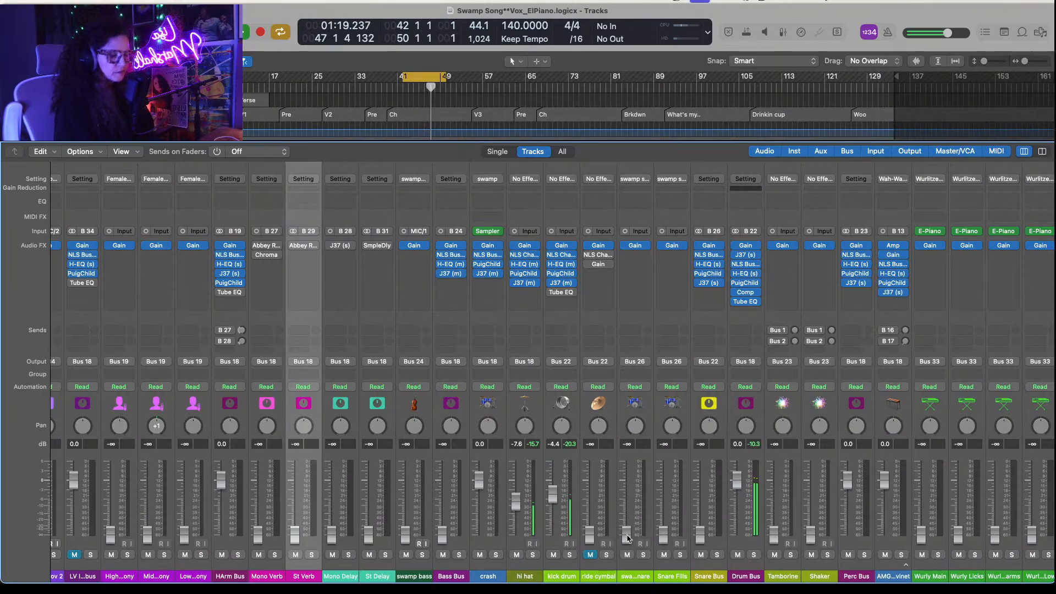
Step: Raise the swamp snare fader to -2.3 dB, Snare Bus to -3.4 dB, Snare Fills to -2.5 dB and hi hat to -3.9 dB
drag(626, 533, 626, 487)
drag(623, 449, 623, 448)
drag(700, 531, 700, 482)
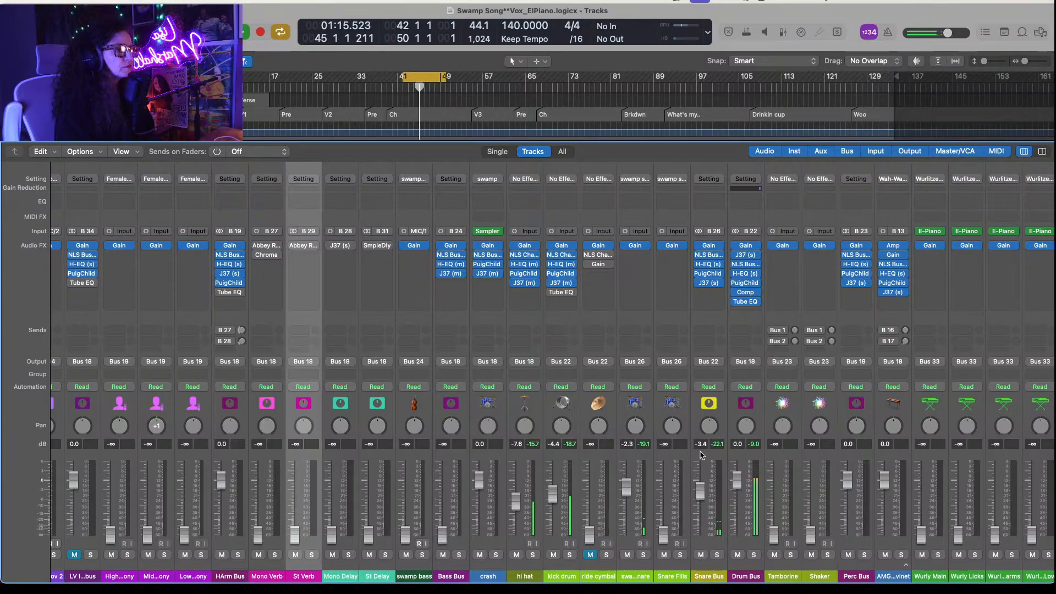
drag(663, 532, 663, 489)
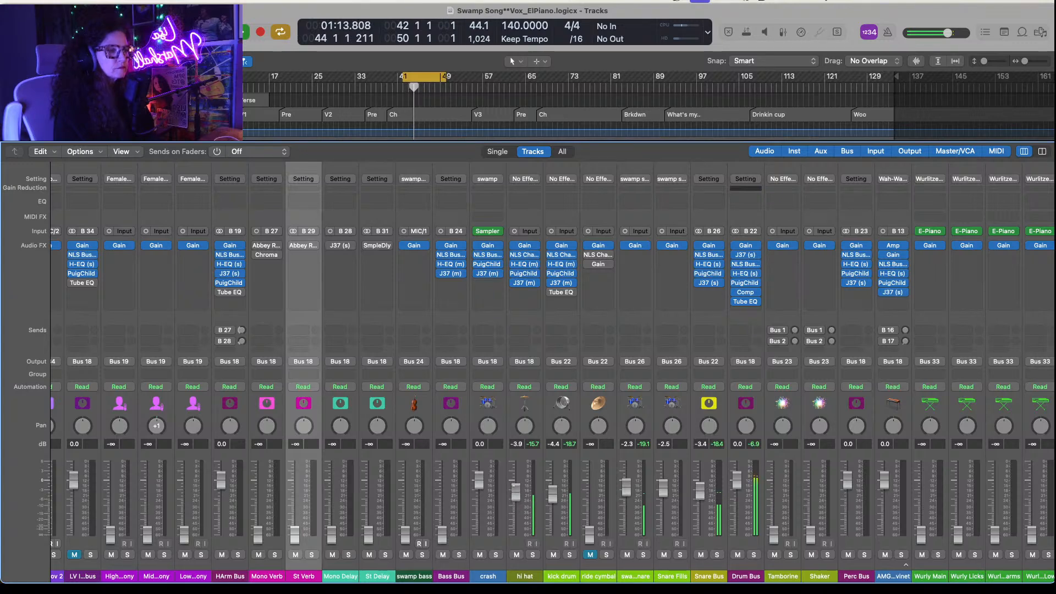
Step: Pull the swamnp riff fader down to silence and raise the kick drum fader to -3.3 dB during playback
scroll(88, 500, left, 10)
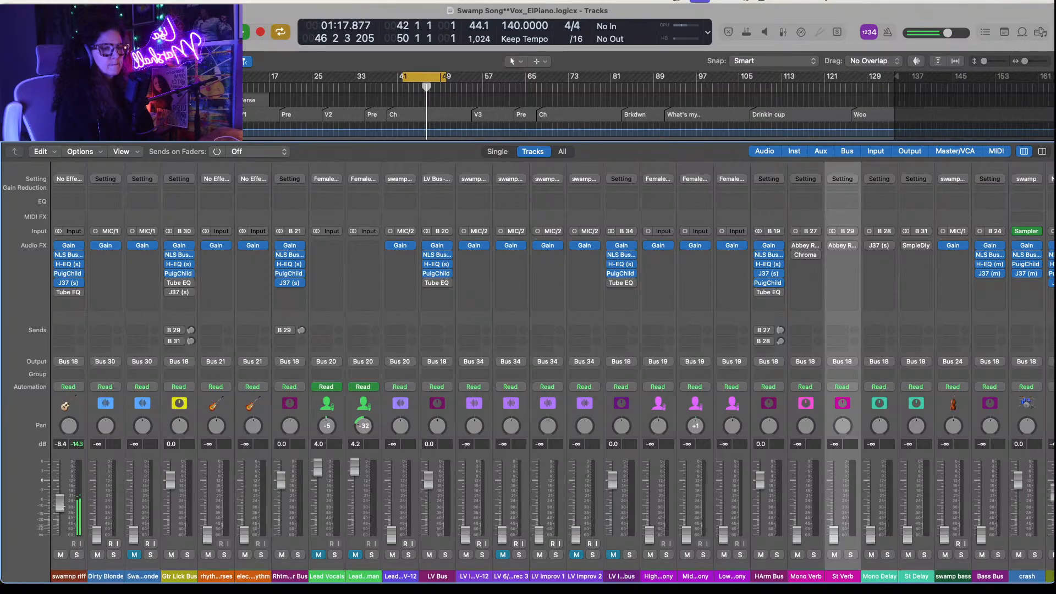
scroll(839, 515, right, 7)
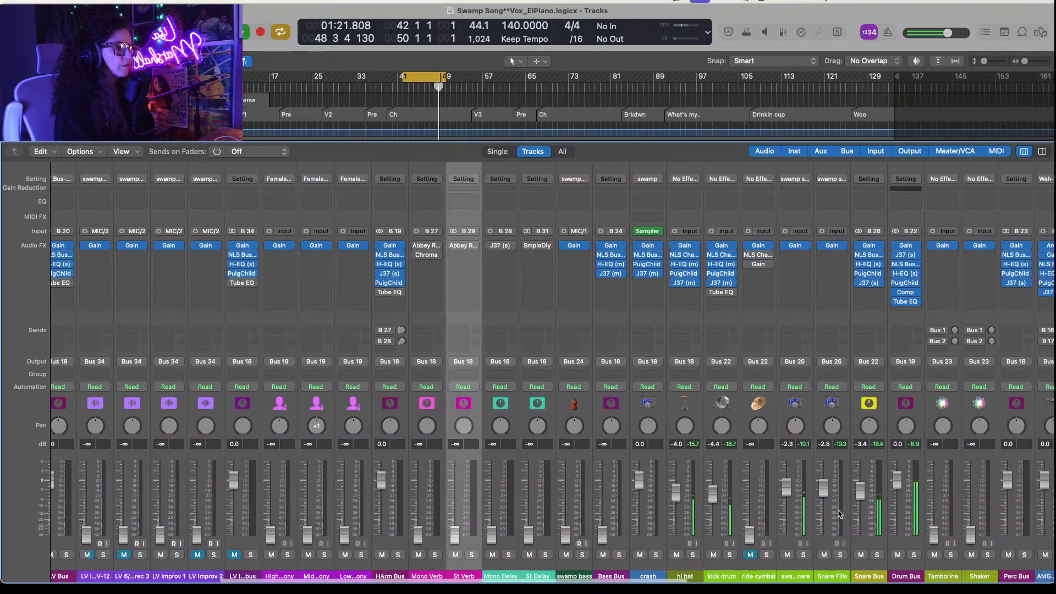
scroll(838, 514, left, 7)
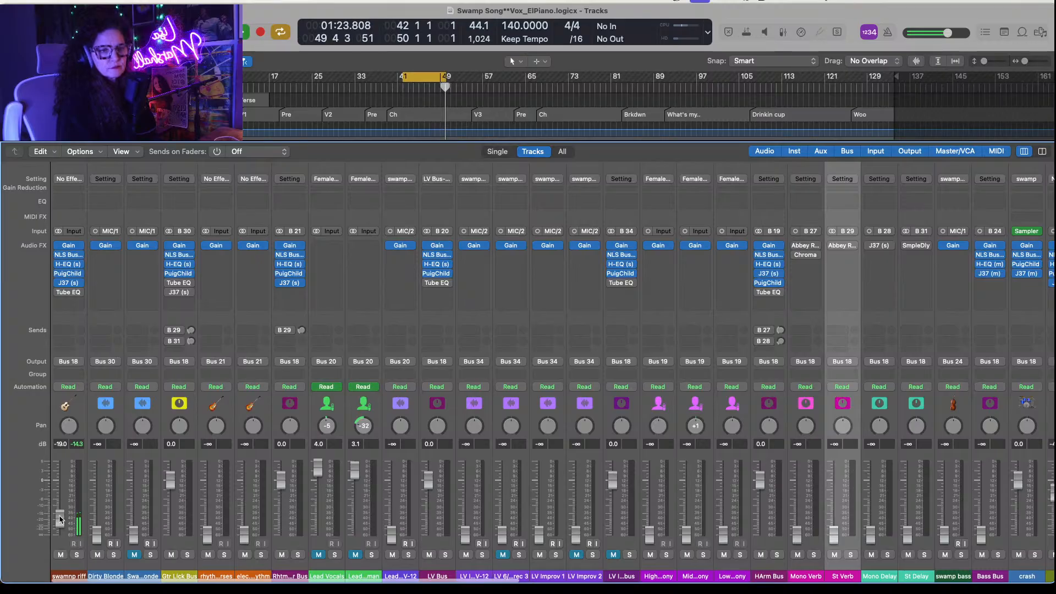
scroll(869, 484, right, 4)
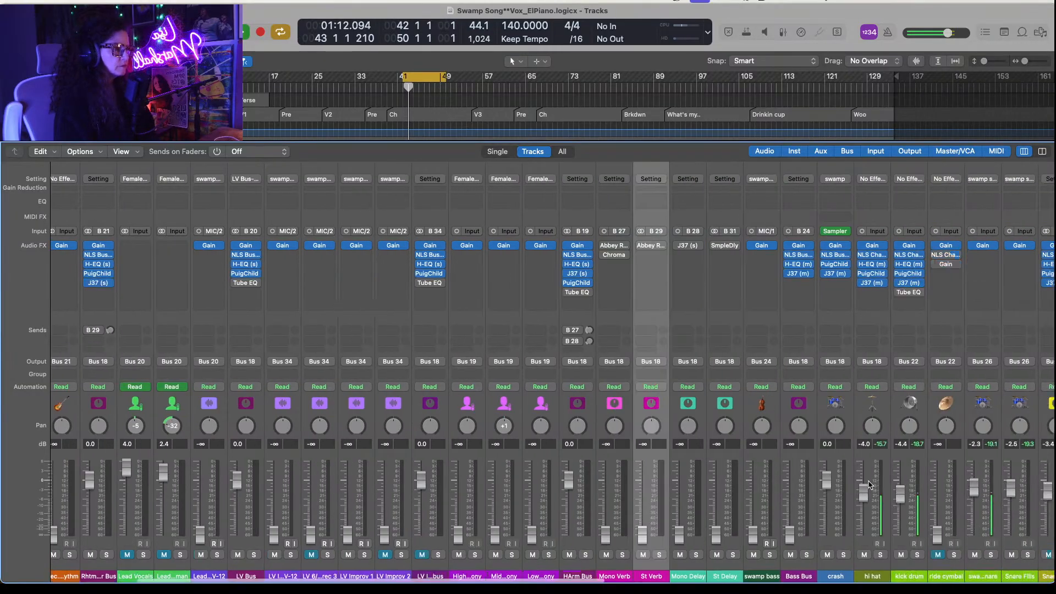
scroll(869, 484, right, 6)
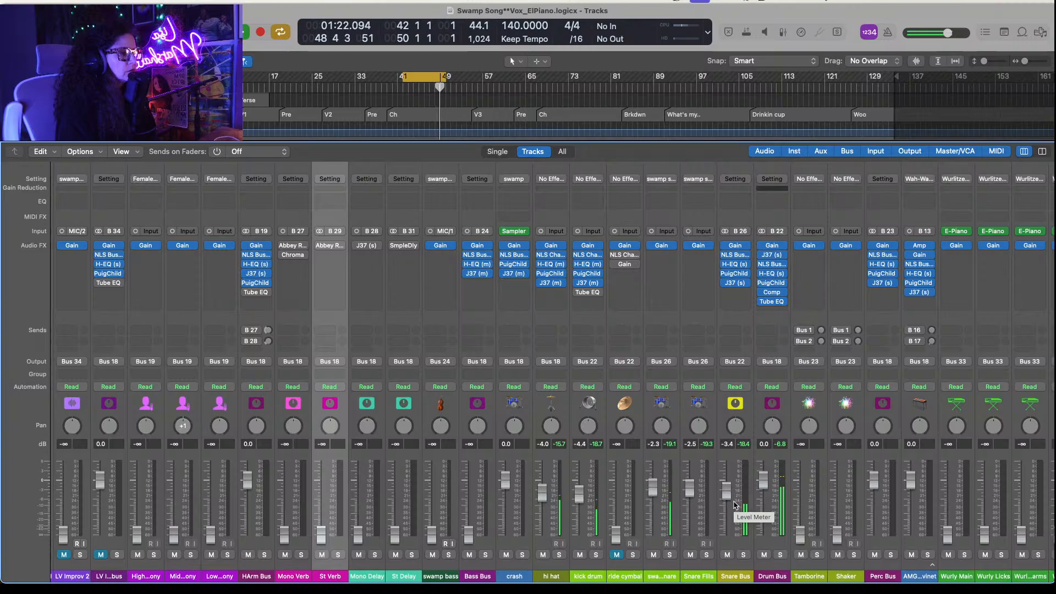
drag(580, 493, 579, 489)
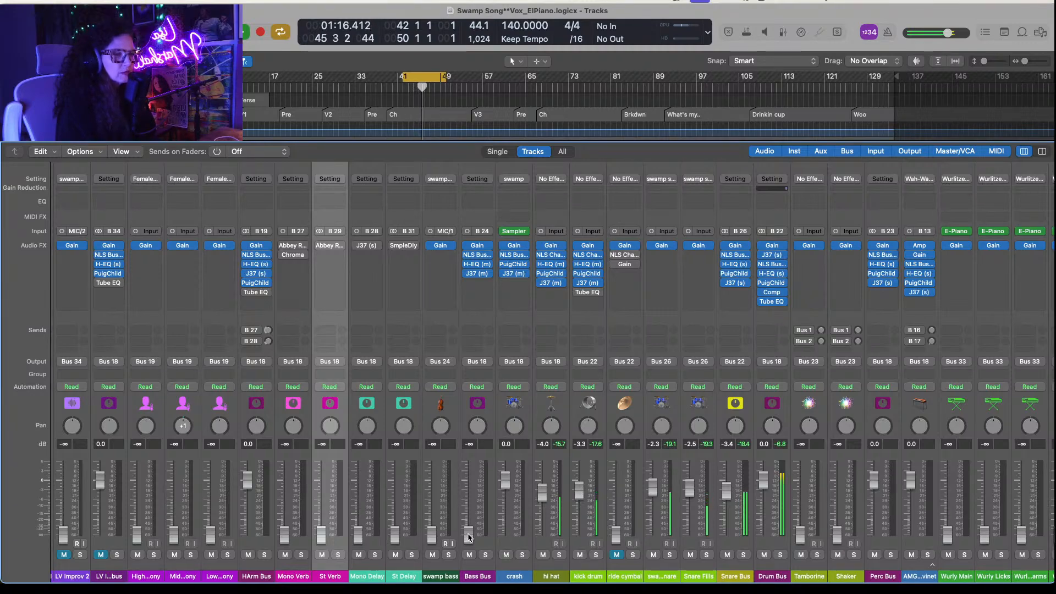
Step: Raise the Bass Bus fader to 0.0 dB and bring the swamp bass fader up to -4.9 dB
drag(469, 532, 468, 481)
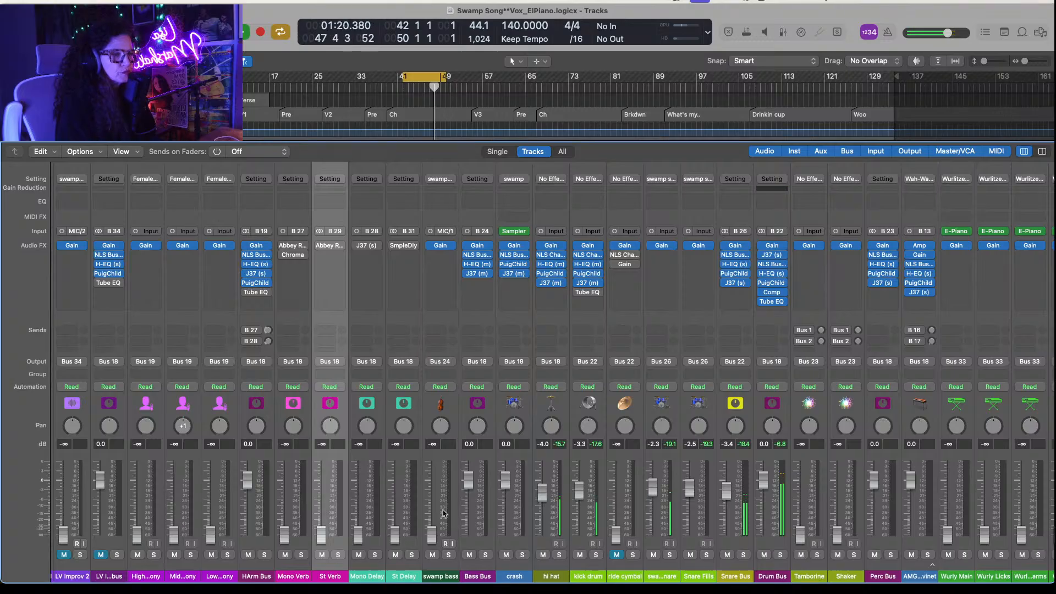
drag(433, 532, 432, 493)
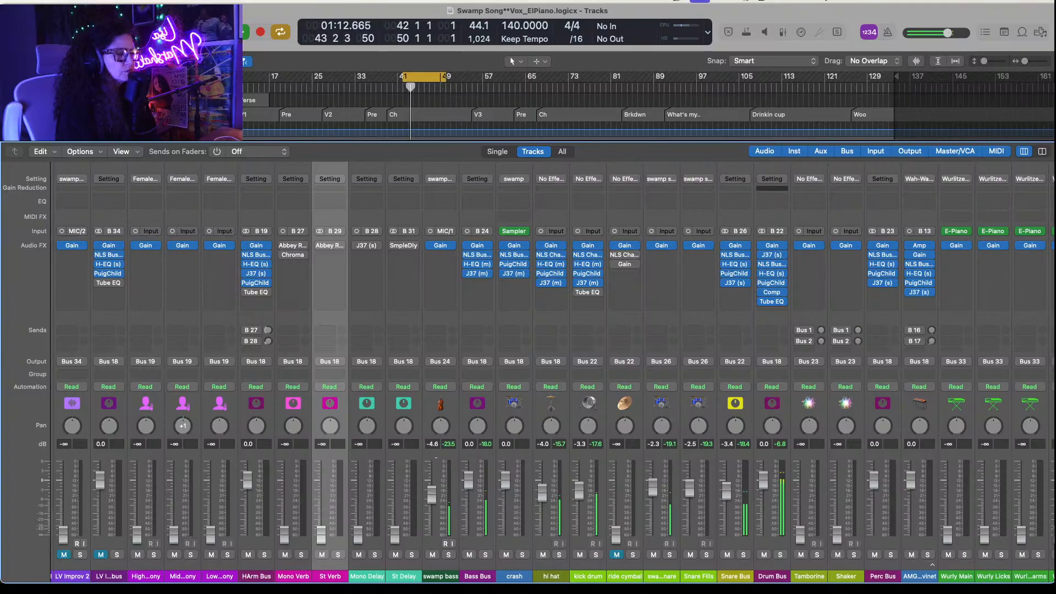
drag(433, 494, 432, 494)
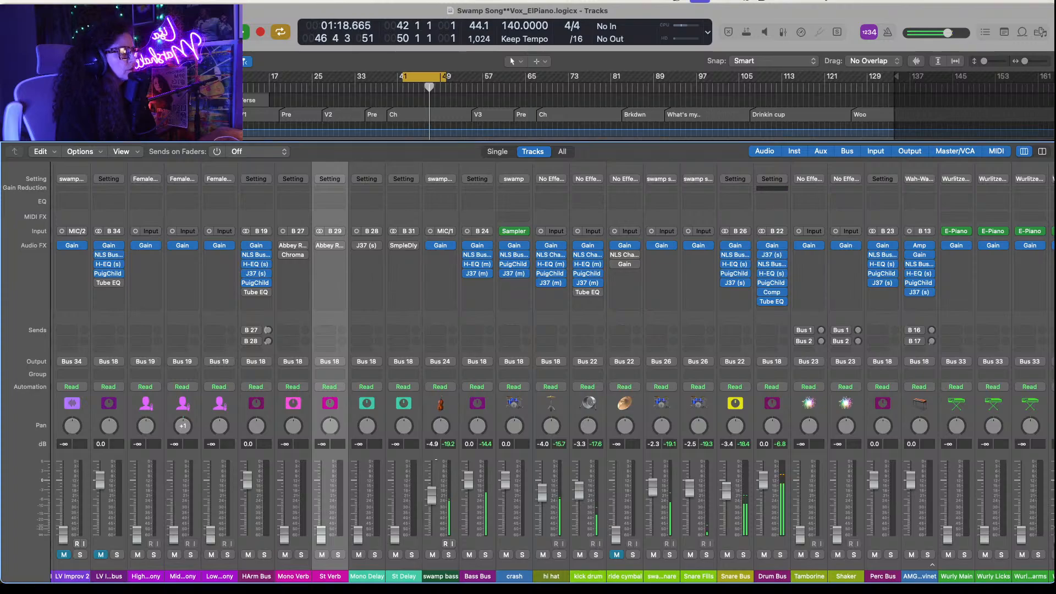
Step: Raise the Bus Verb and Mono Verb return faders to 0.0 dB, and inspect the Abbey Road Plates reverb on Bus Verb
scroll(763, 468, right, 15)
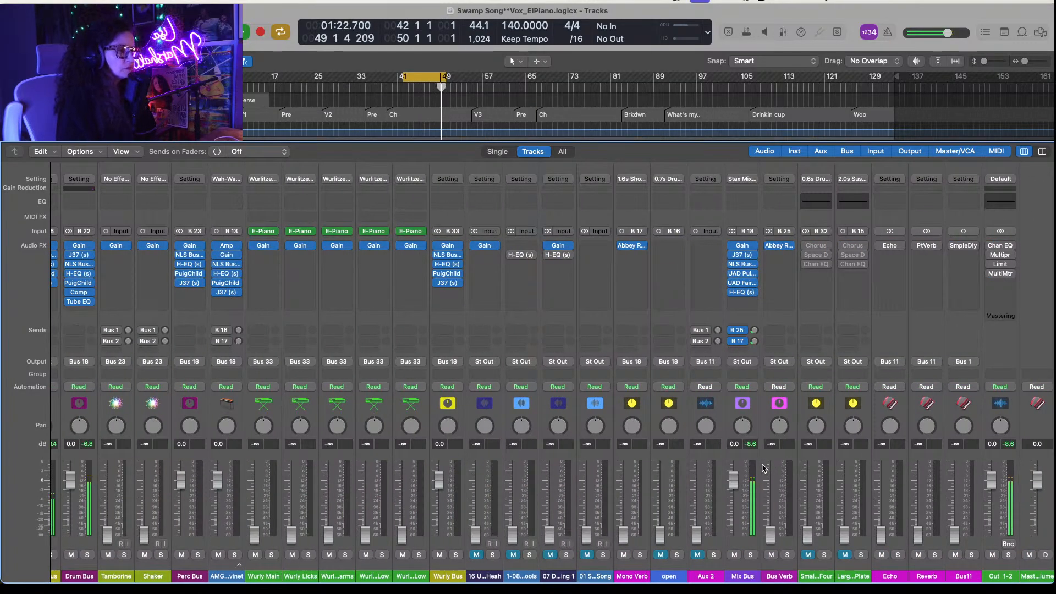
drag(773, 539, 771, 481)
drag(764, 435, 763, 432)
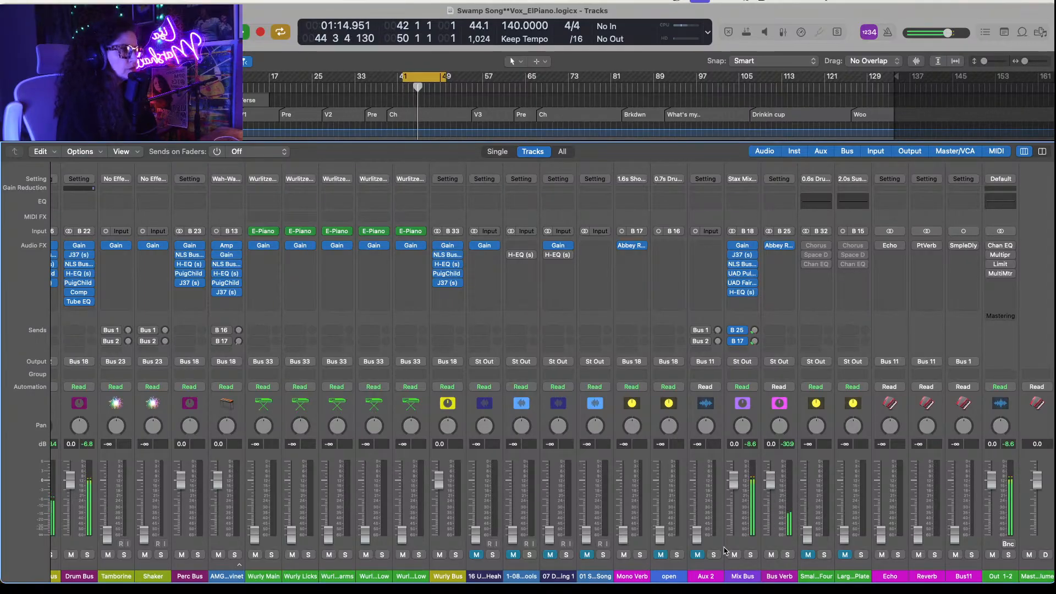
drag(624, 536, 623, 476)
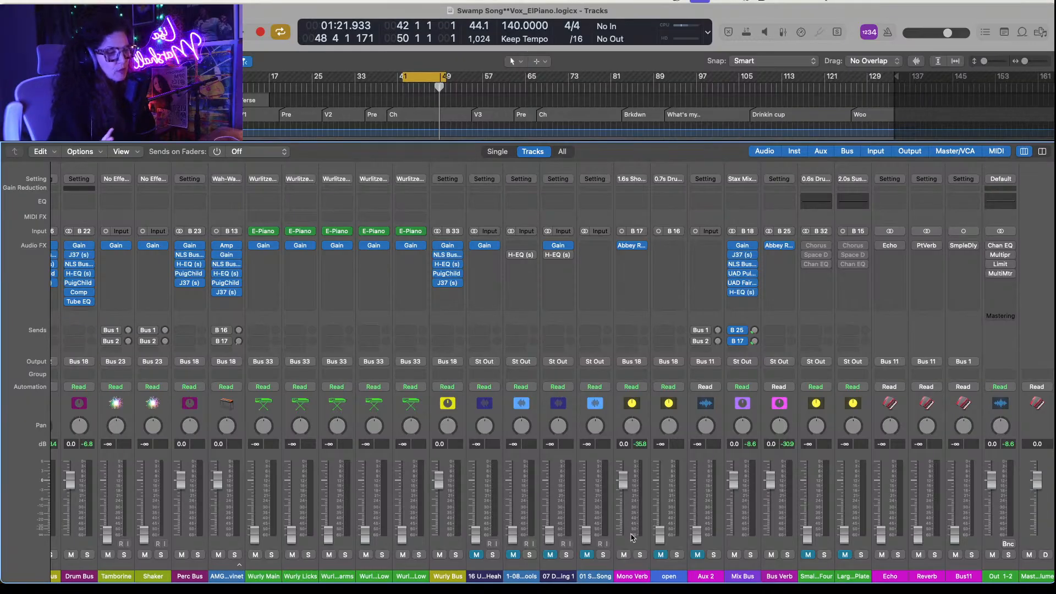
click(782, 247)
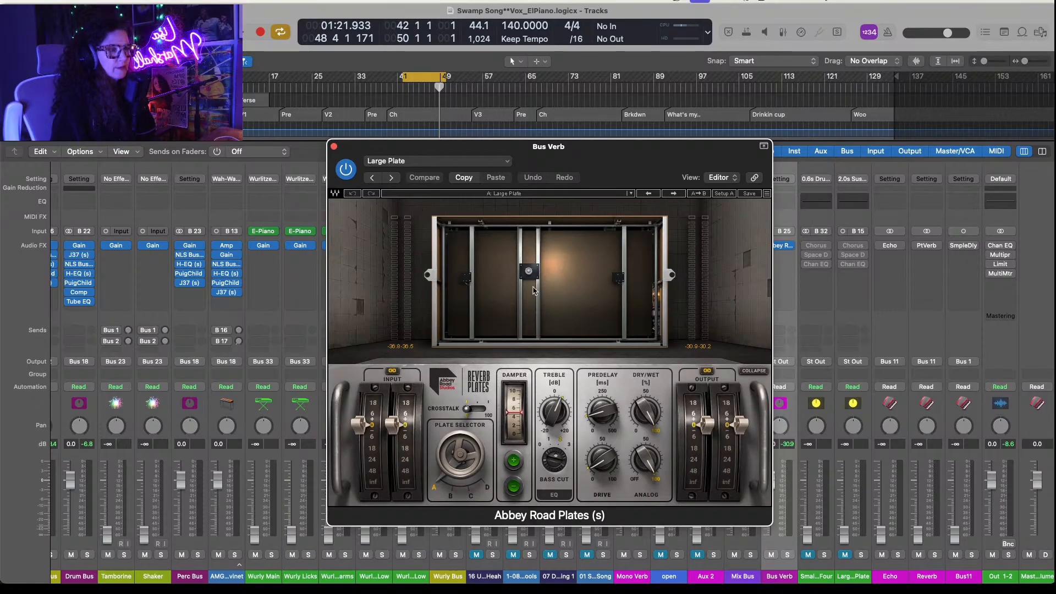
click(334, 147)
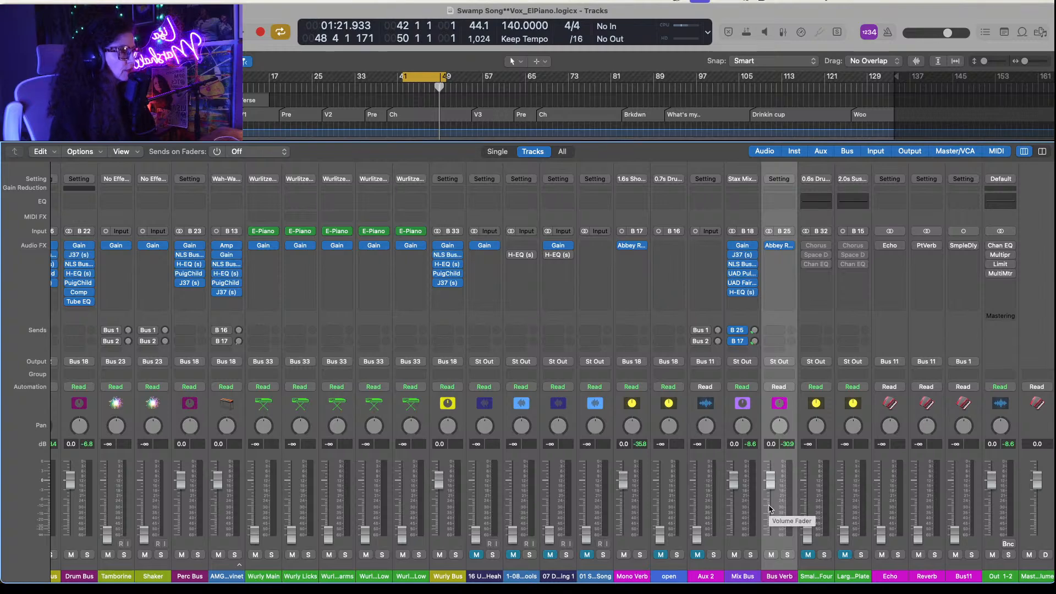
Step: Resume playback and raise the unmuted Lead…V-12 vocal fader from silence to -0.3 dB
key(space)
scroll(716, 513, left, 20)
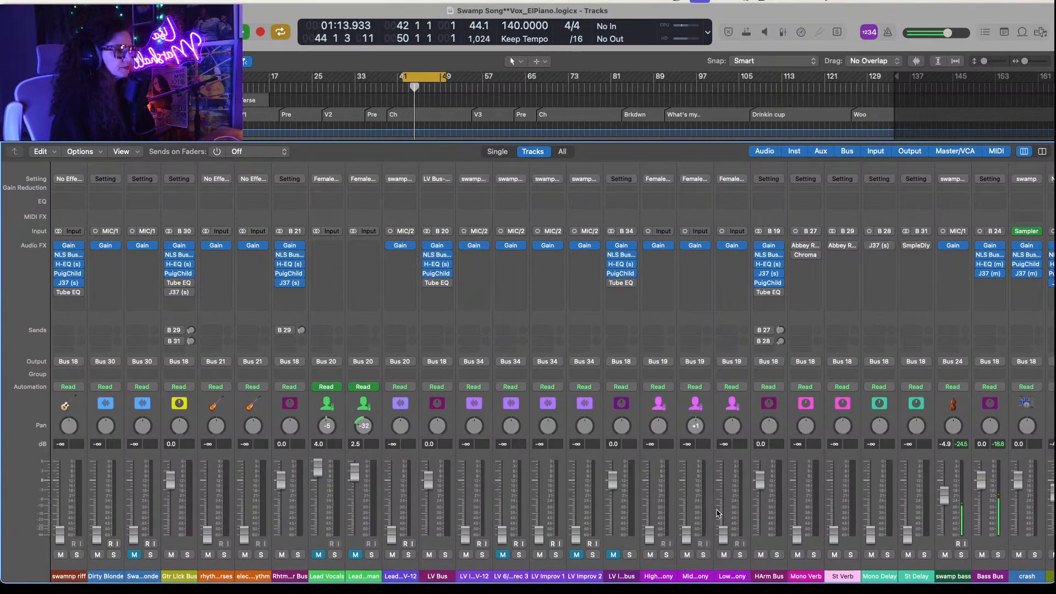
scroll(716, 513, right, 10)
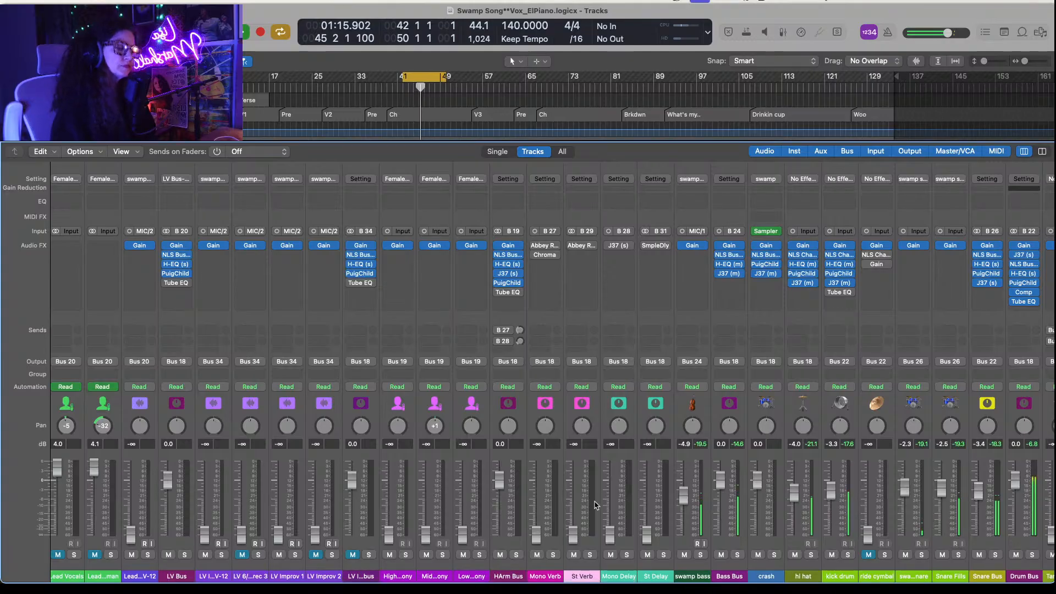
scroll(594, 504, left, 10)
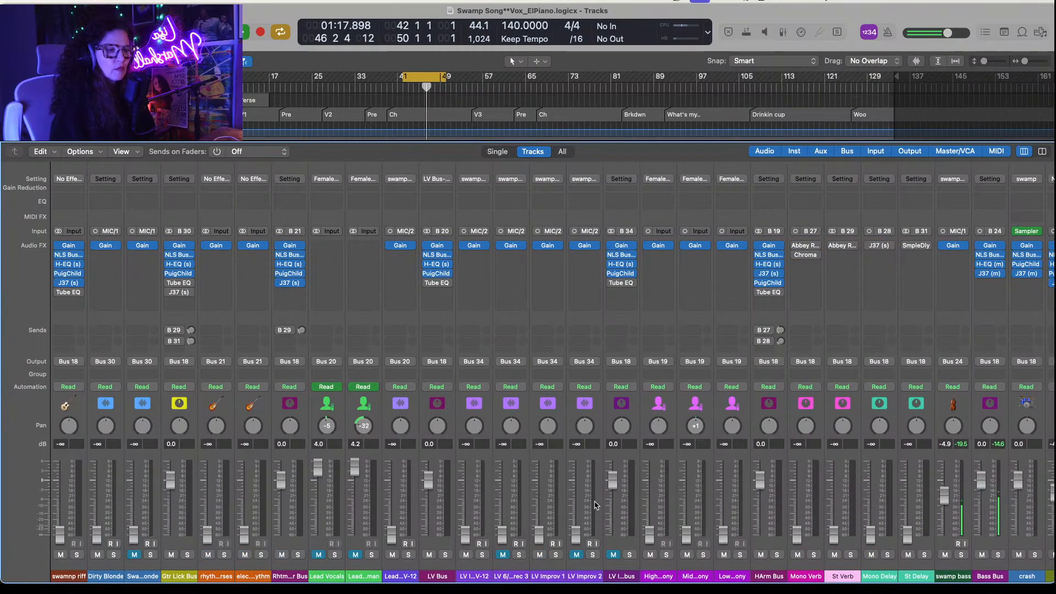
drag(391, 532, 391, 480)
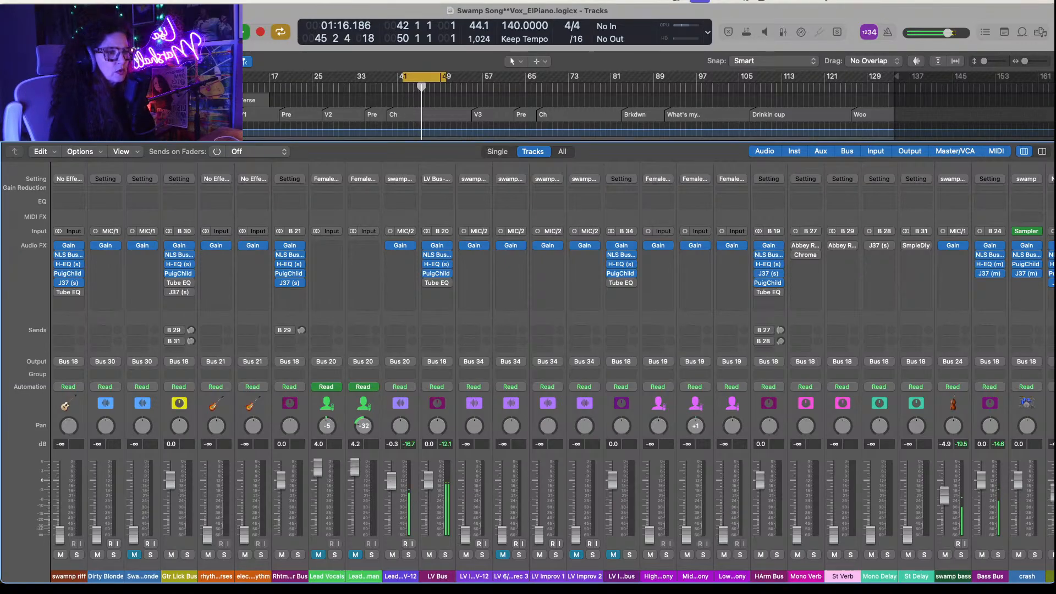
Step: Raise the swamp bass fader to -3.8 dB, hi hat and kick drum to -2.2 dB, and Snare Bus to -2.4 dB
scroll(836, 524, right, 5)
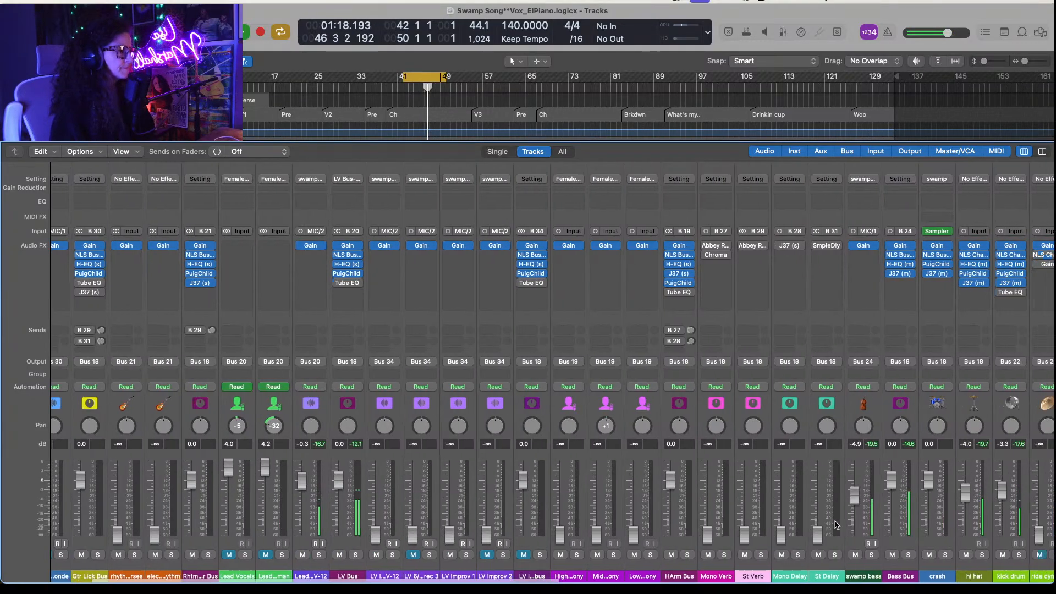
drag(823, 498, 823, 495)
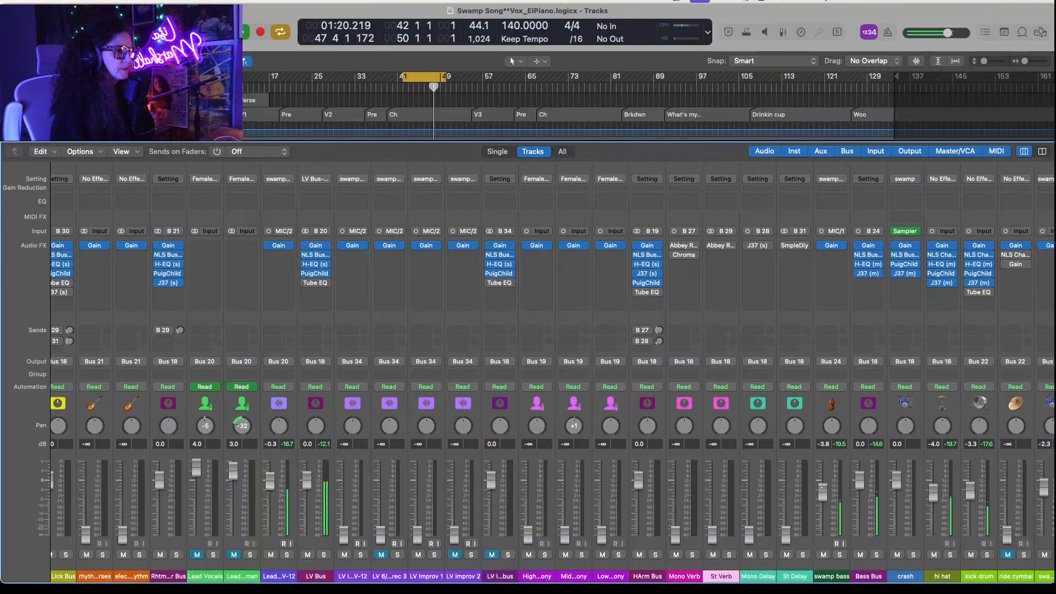
scroll(871, 510, right, 6)
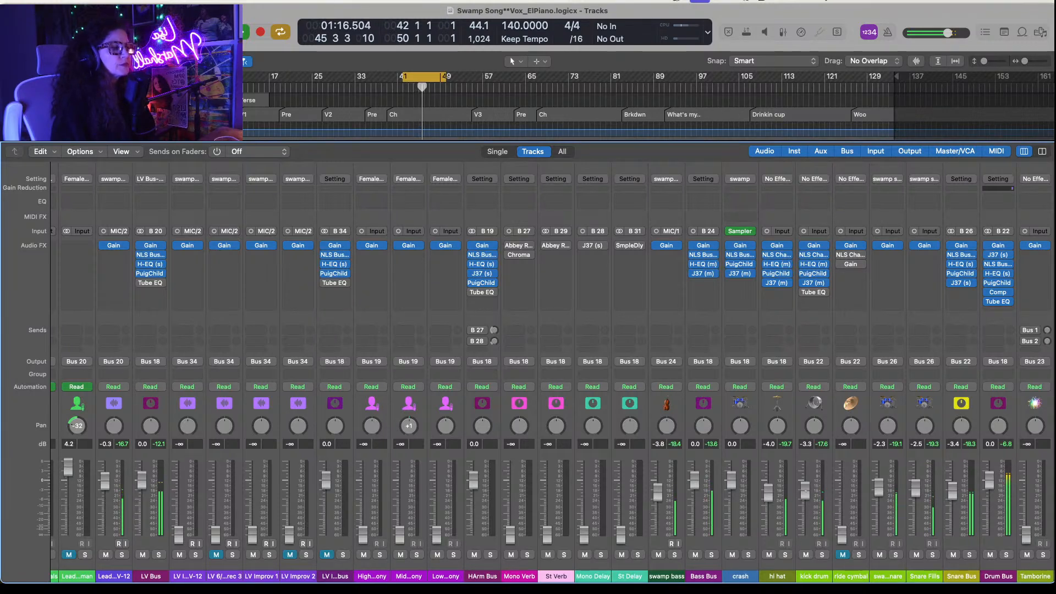
drag(807, 494, 807, 492)
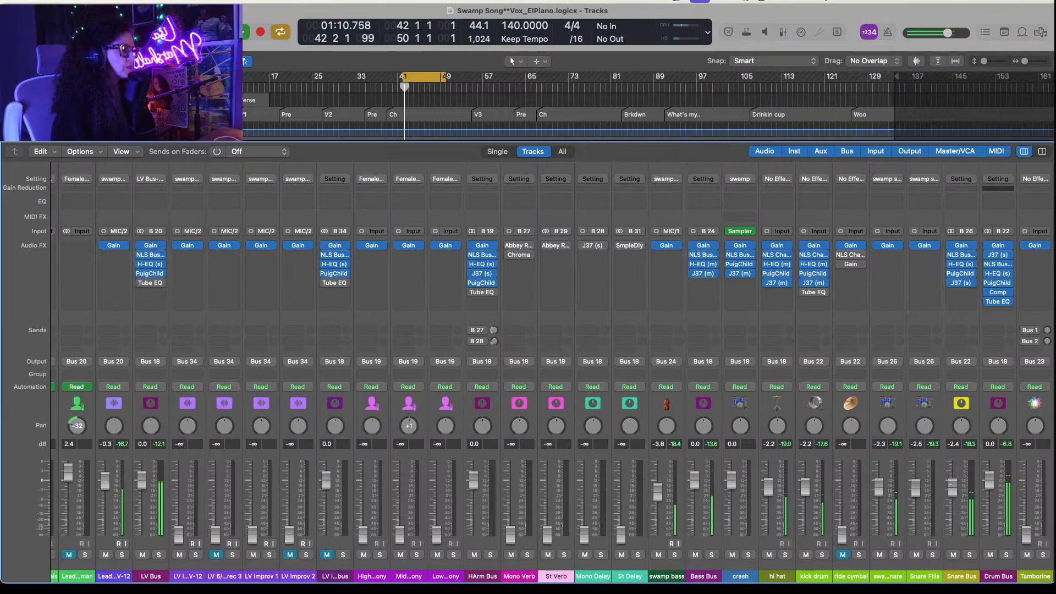
Step: Extend the start of the chorus cycle range back to bar 41
scroll(602, 529, left, 5)
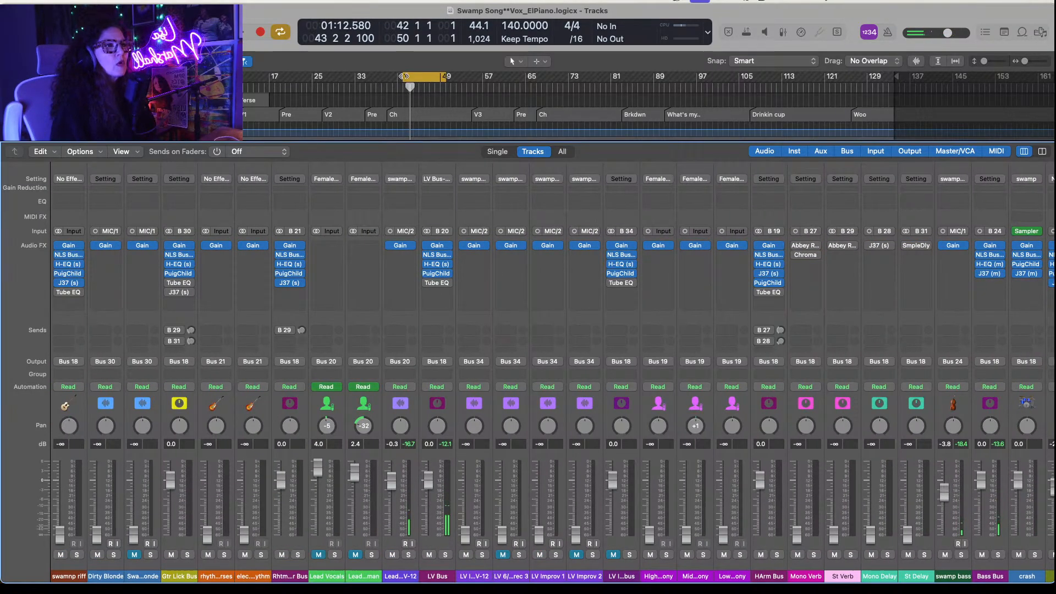
drag(405, 76, 399, 77)
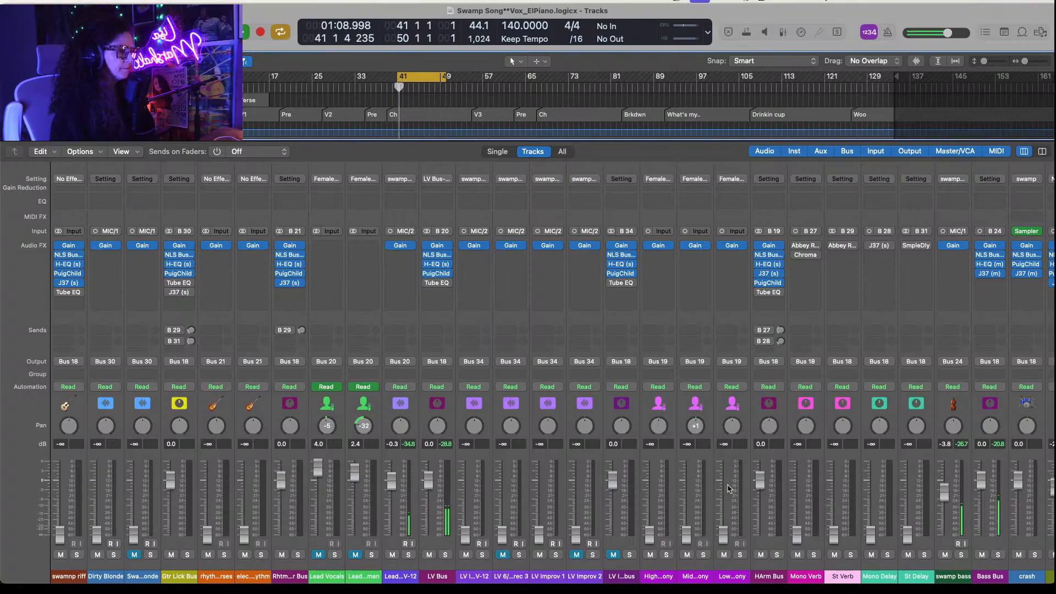
Step: Raise the High, Mid and Low harmony faders together to -2.2 dB, and the Lead…V-12 vocal to 0.2 dB
click(658, 476)
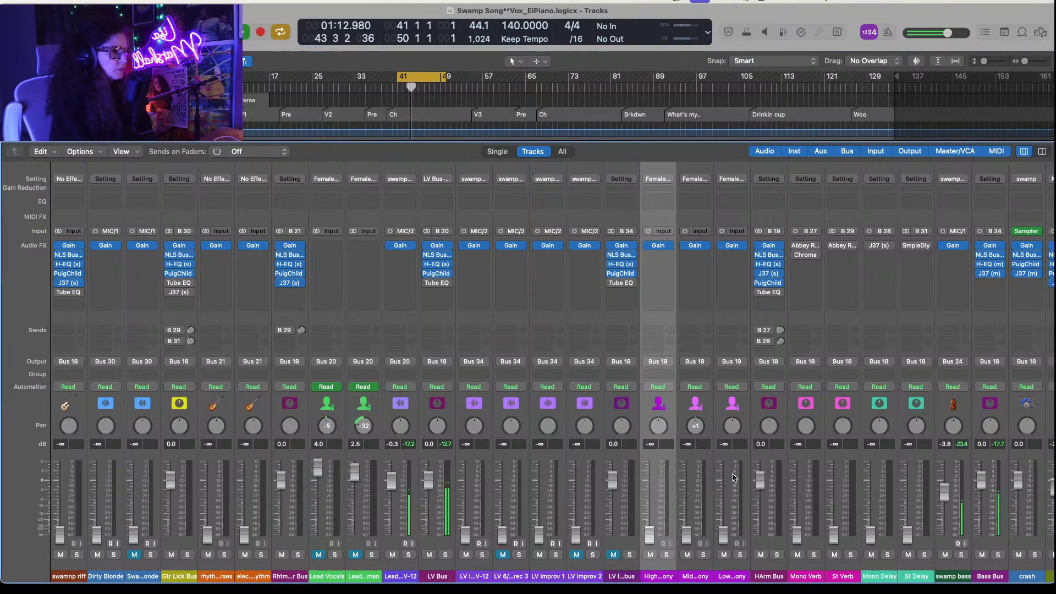
shift+click(732, 476)
drag(724, 532, 724, 487)
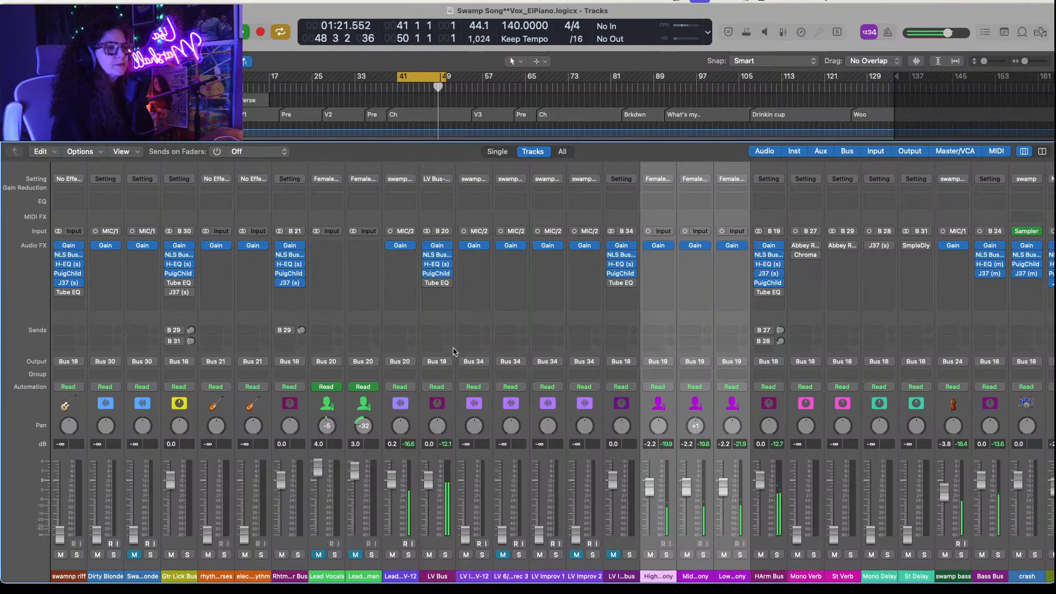
Step: Insert a stereo J37 tape plug-in between PuigChild and Tube EQ on LV Bus, and set its tape formula to 811
mouse_move(439, 283)
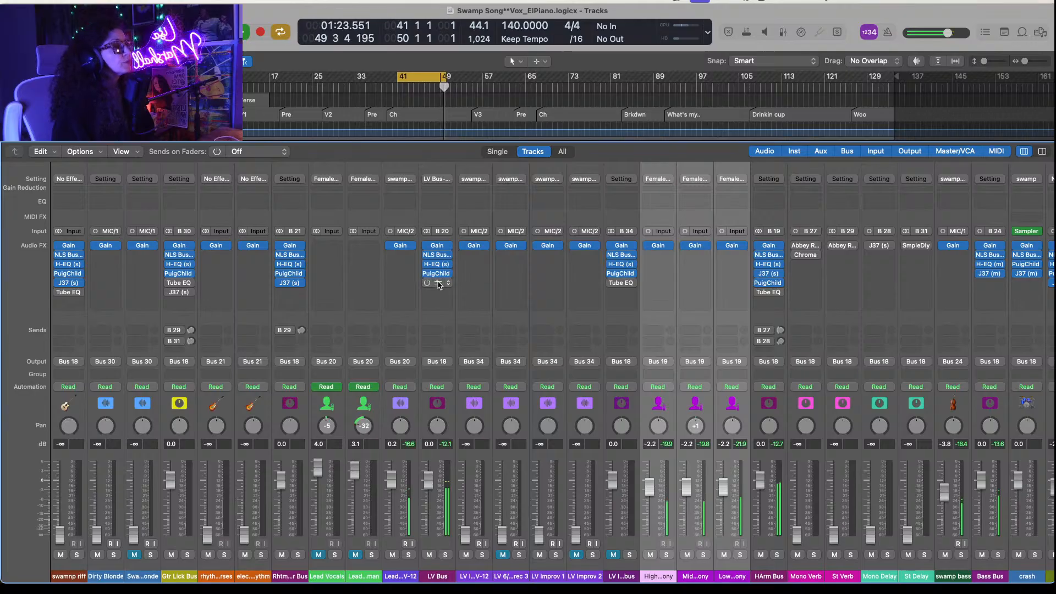
drag(438, 283, 440, 292)
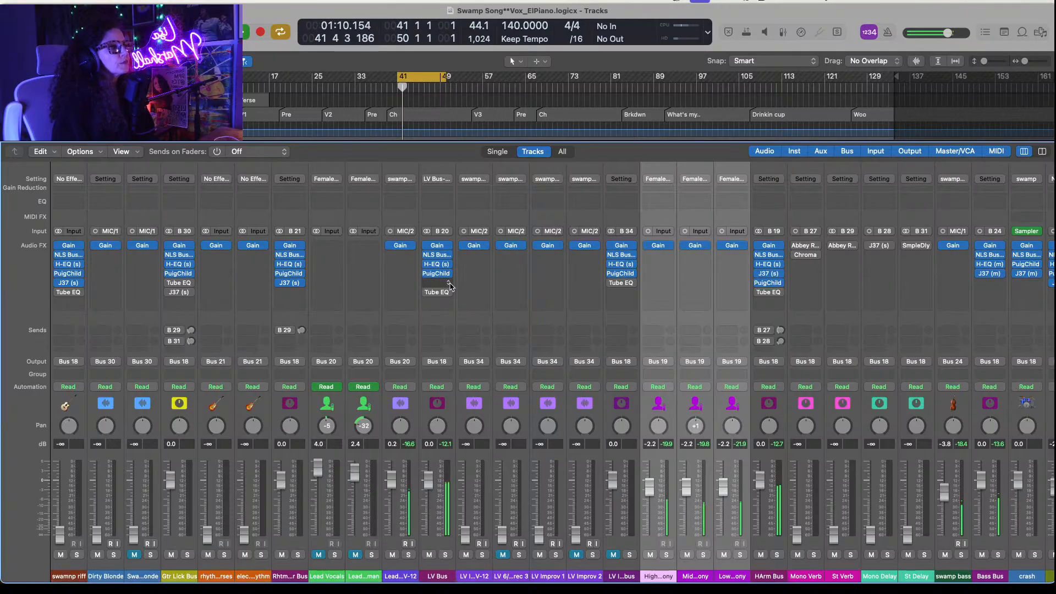
click(448, 286)
mouse_move(465, 343)
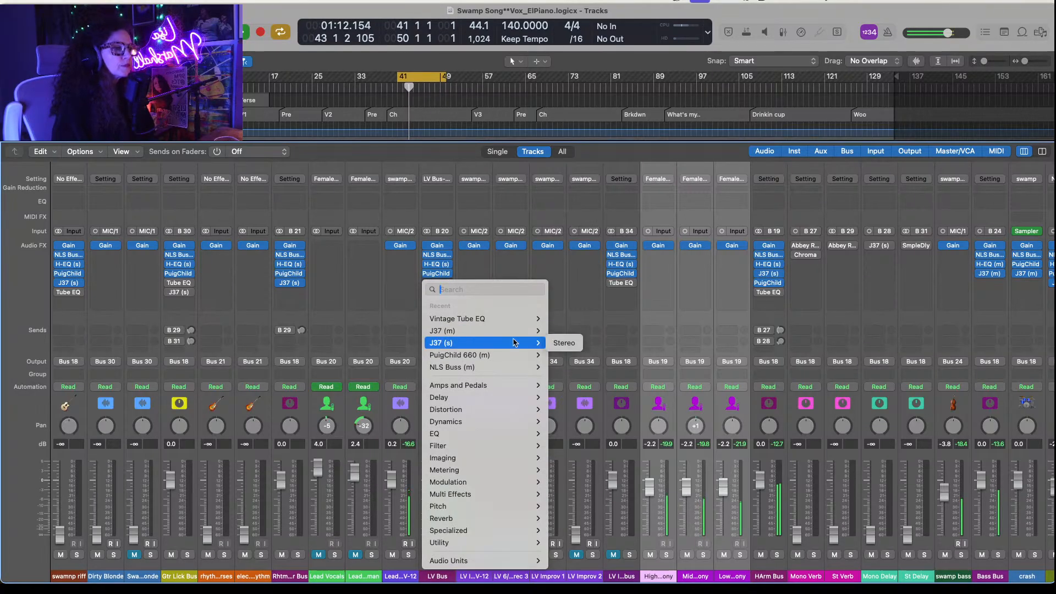
click(561, 342)
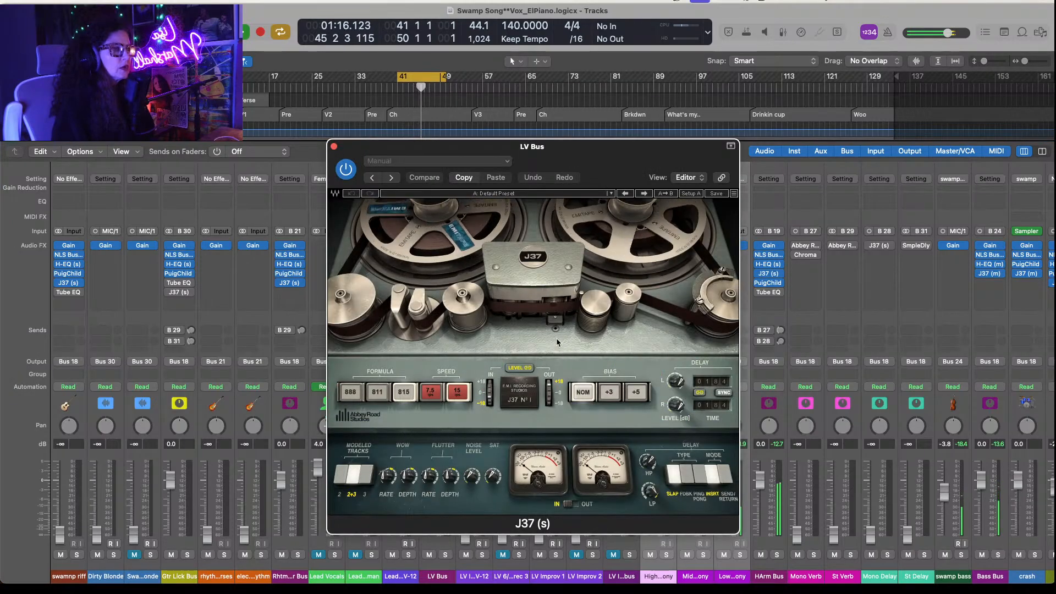
drag(604, 164, 816, 144)
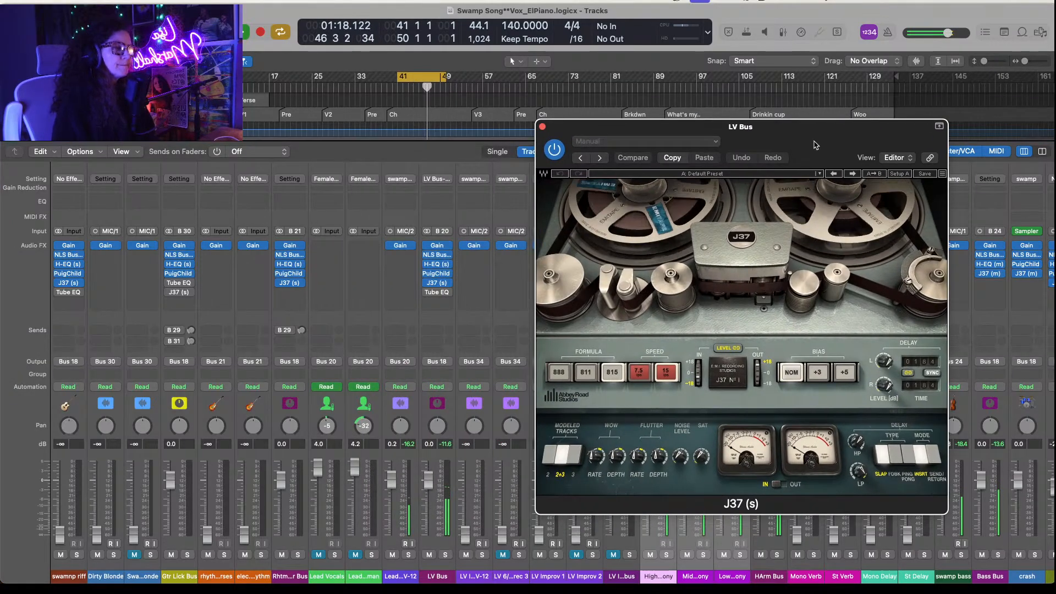
click(586, 373)
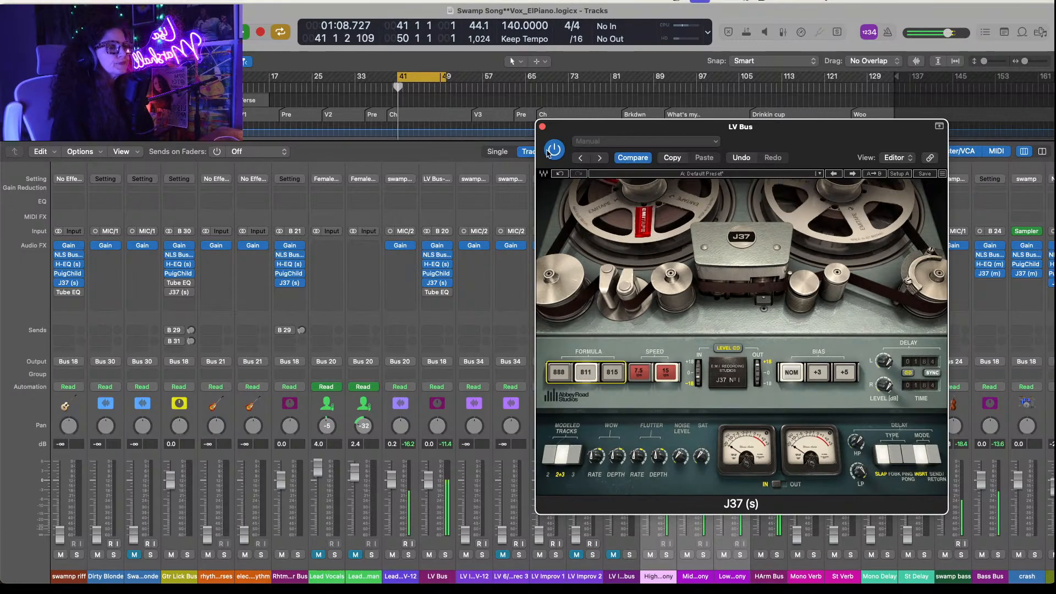
click(543, 127)
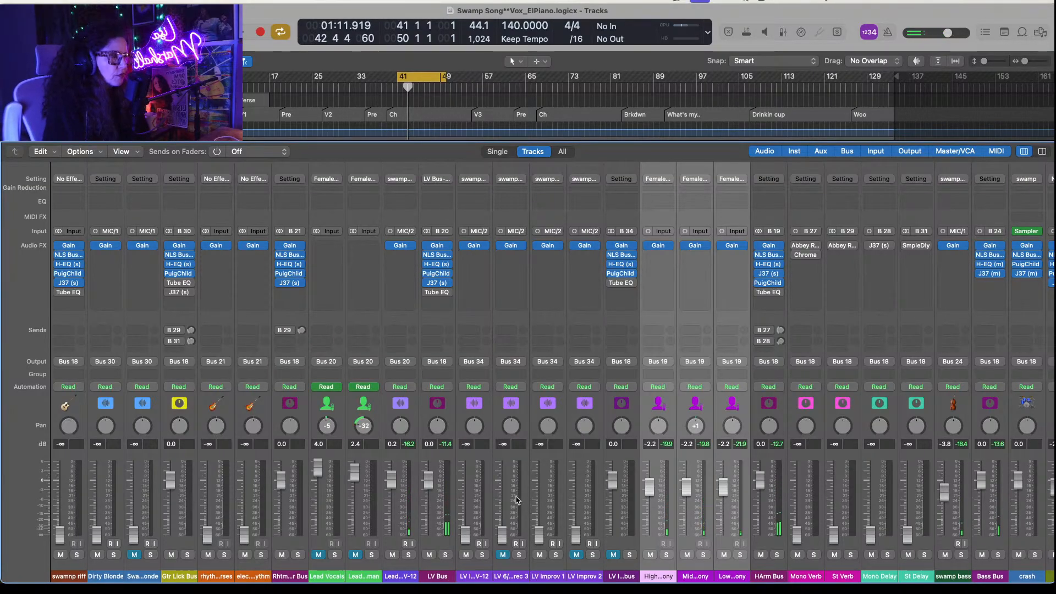
Step: Resume playback and raise the three selected harmony faders together to 0.0 dB
key(space)
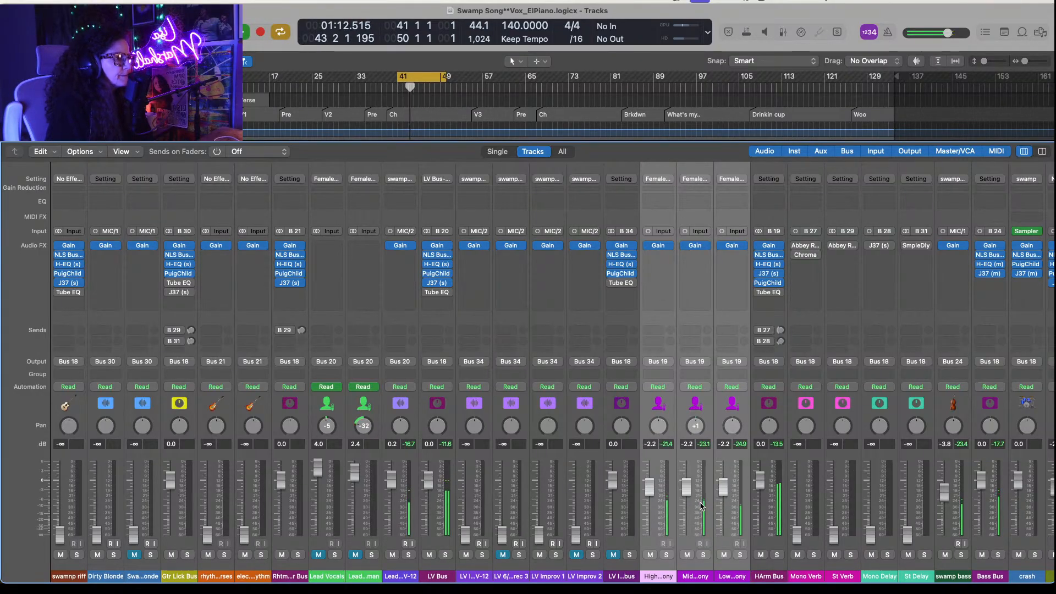
drag(686, 491, 686, 480)
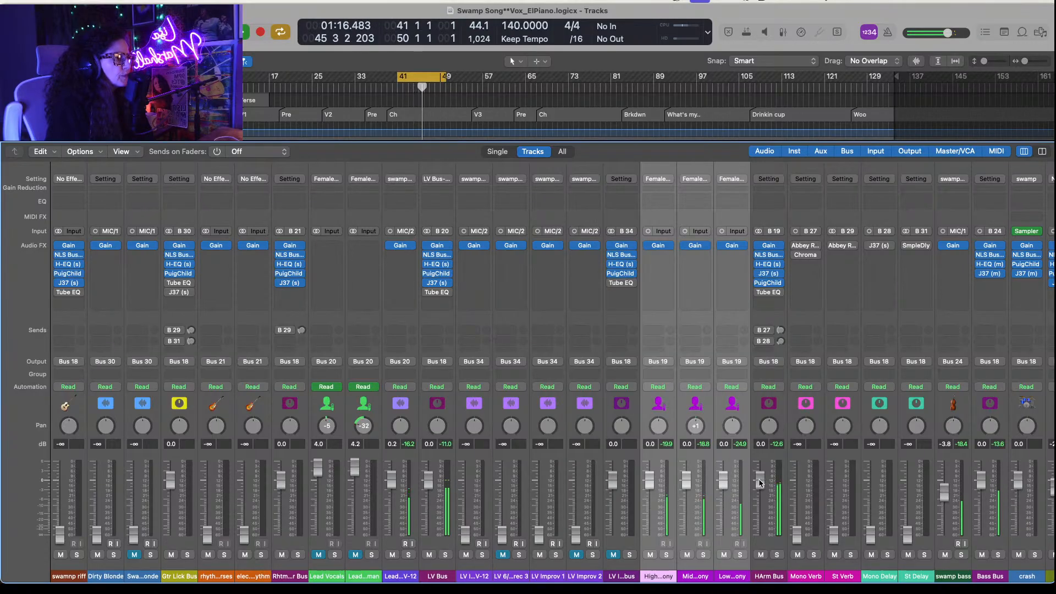
Step: Lower the HArm Bus fader to -2.2 dB and raise the Dirty Blonde guitar to -6.4 dB, auditioning Gtr Lick Bus in solo
drag(760, 483, 760, 488)
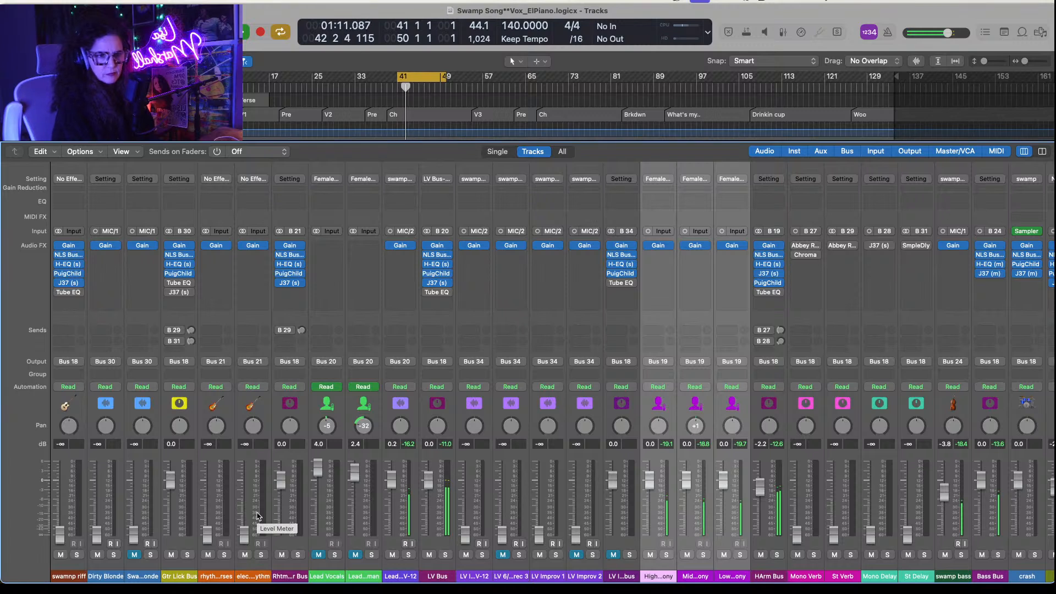
drag(97, 537, 98, 502)
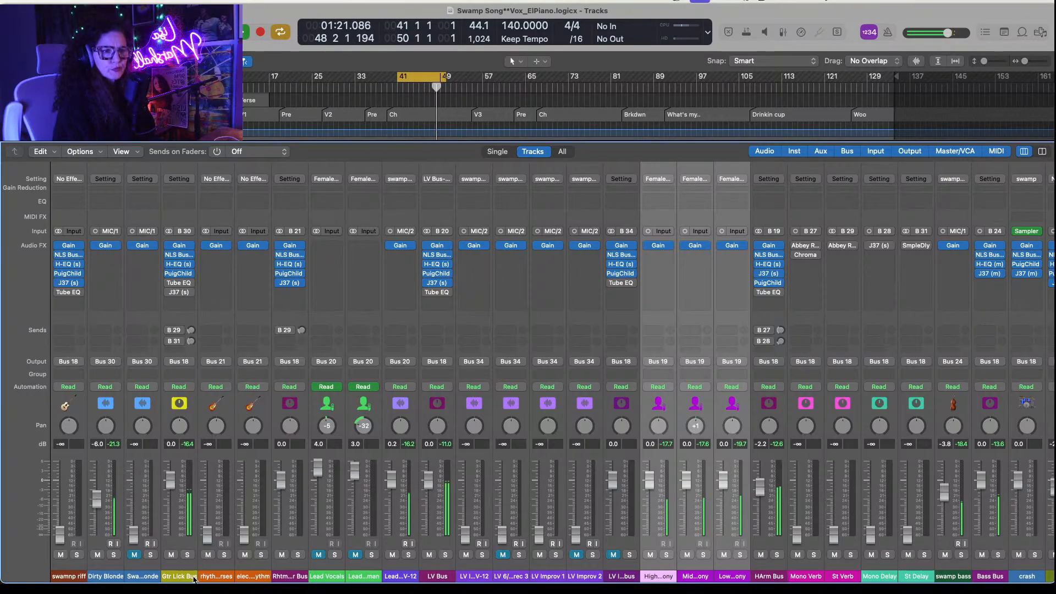
click(188, 554)
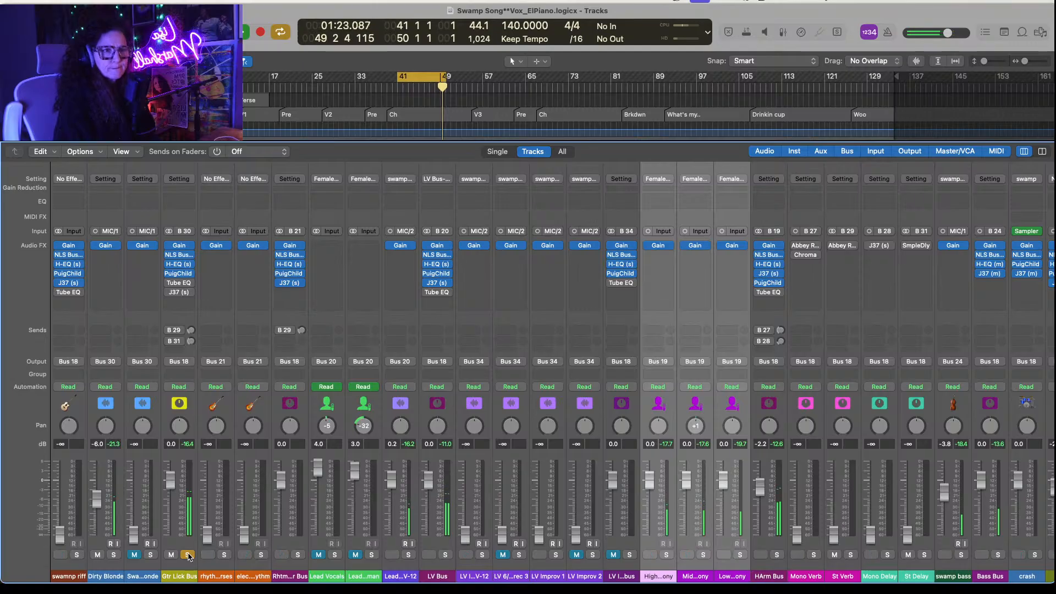
click(188, 555)
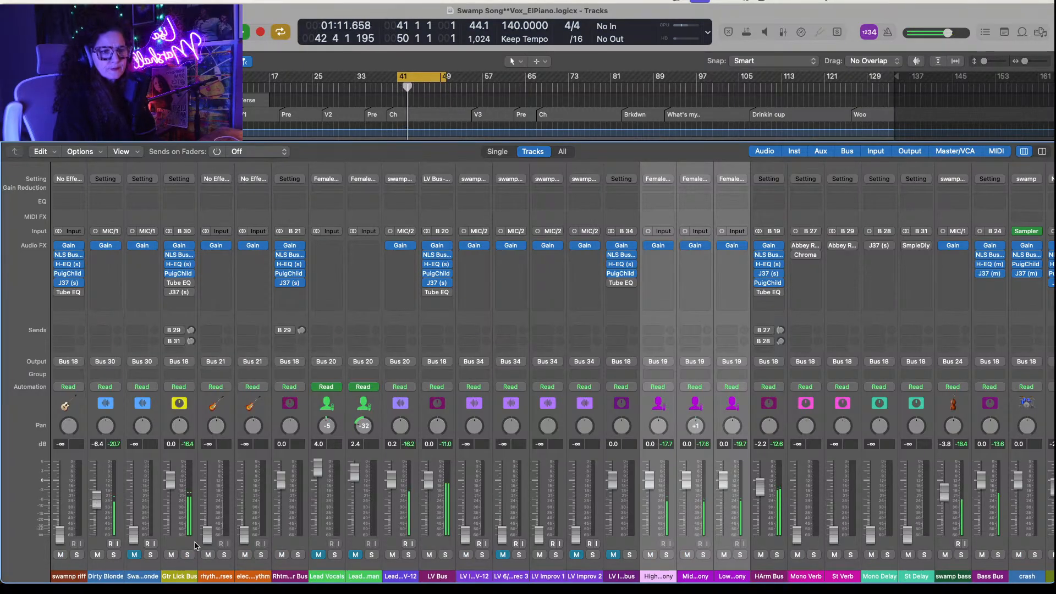
Step: Raise the rhythm verses guitar to -4.8 dB, electric rhythm guitar to -3.5 dB and swamp riff to -13.4 dB, auditioning both rhythm guitars in solo
drag(208, 539, 211, 507)
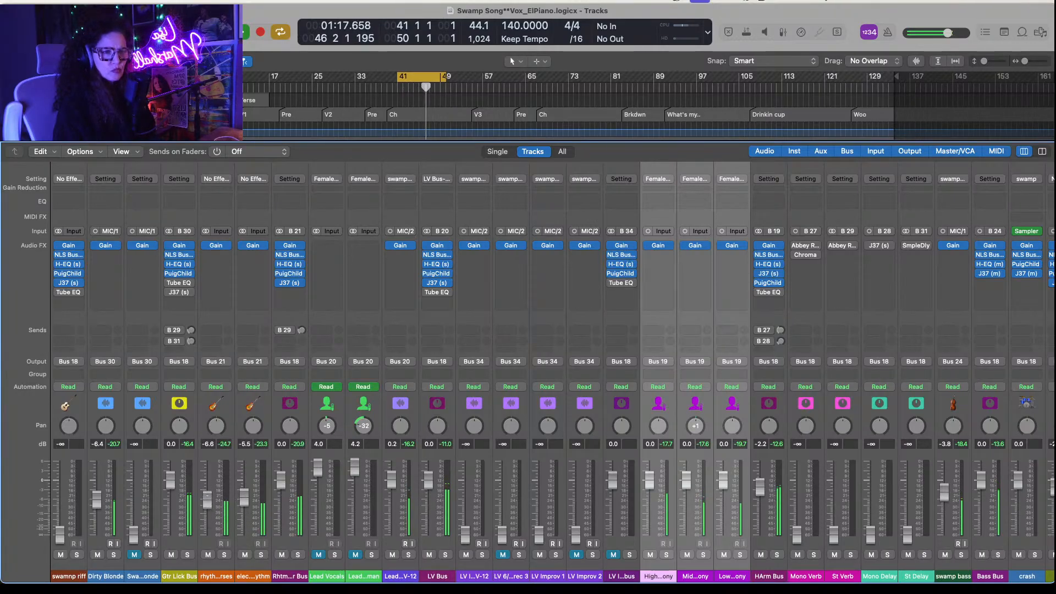
click(261, 555)
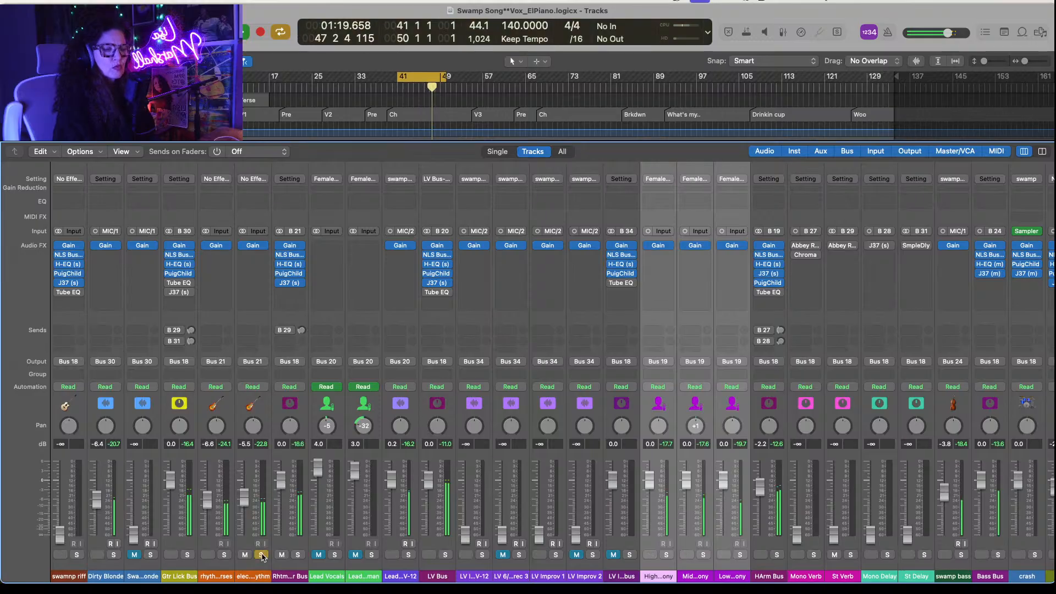
click(261, 555)
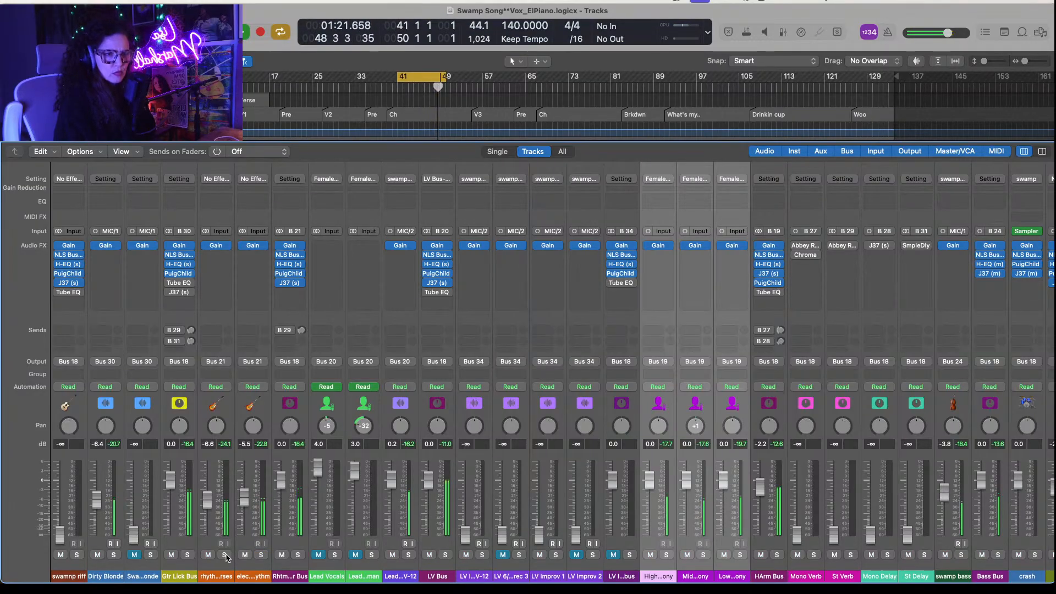
click(224, 555)
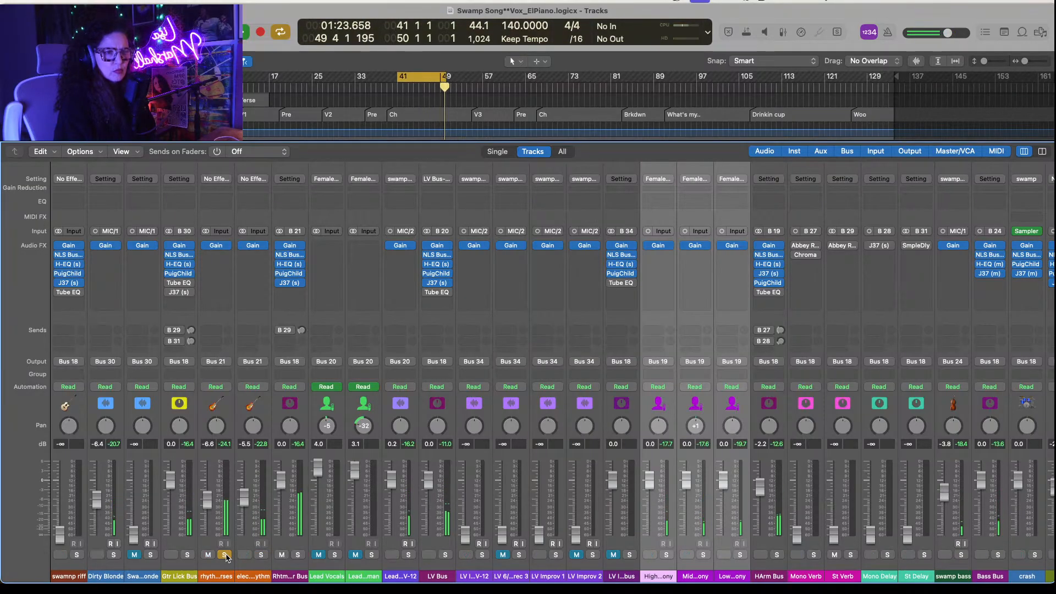
click(224, 555)
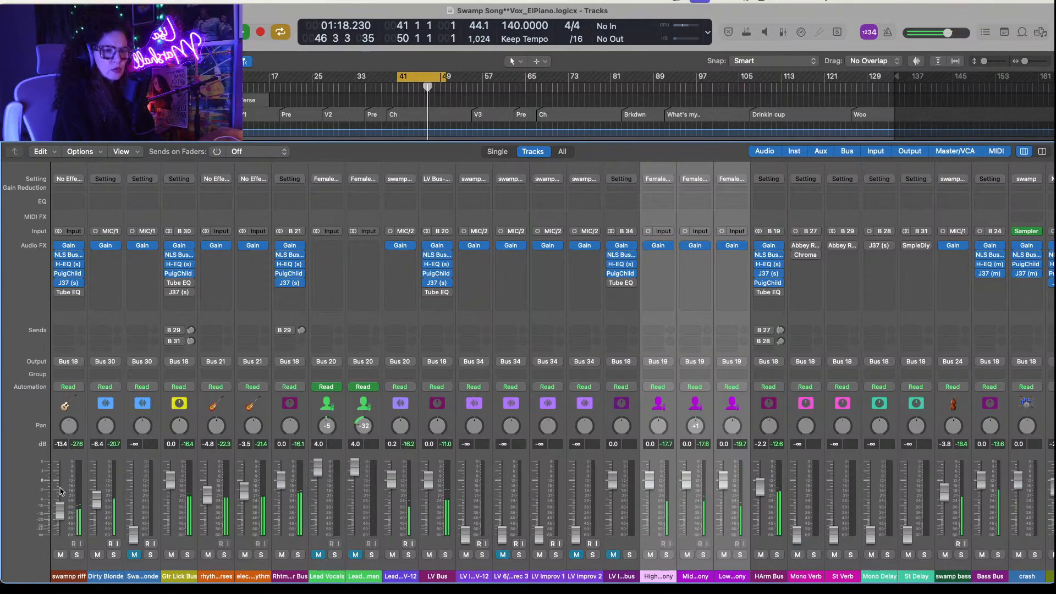
Step: Raise all five Wurly track faders together from silence to 0.3 dB and audition the Wurly Bus in solo
scroll(297, 506, right, 10)
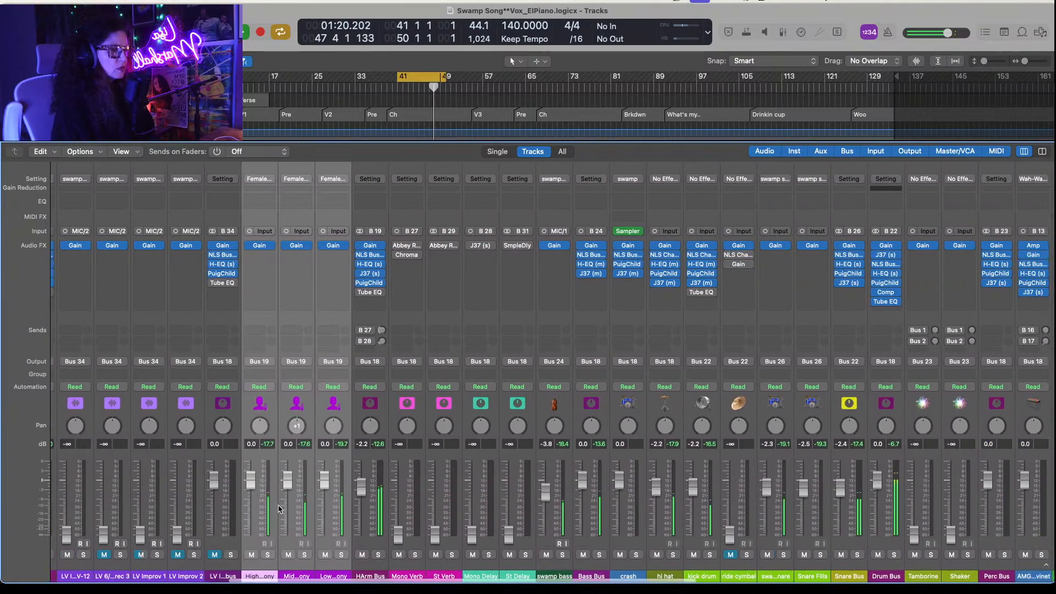
scroll(573, 481, right, 15)
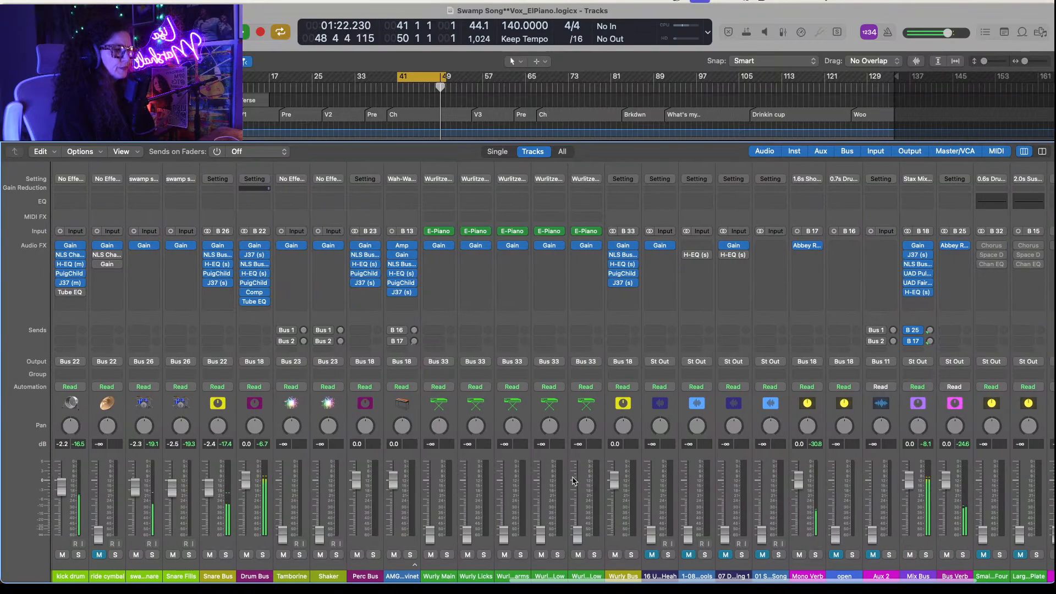
scroll(573, 481, right, 5)
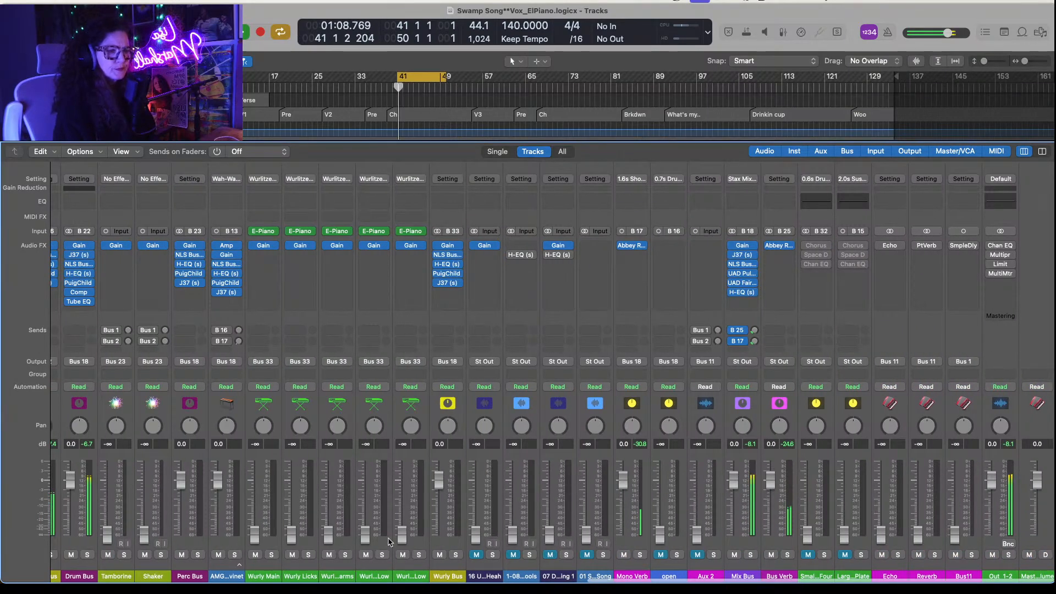
scroll(418, 515, left, 6)
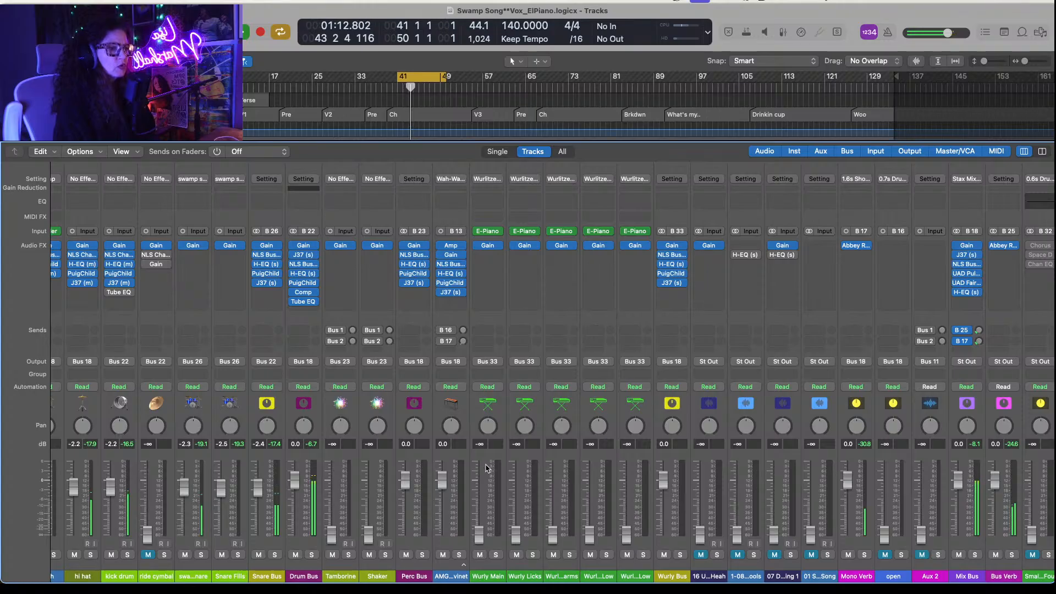
click(486, 468)
shift+click(636, 472)
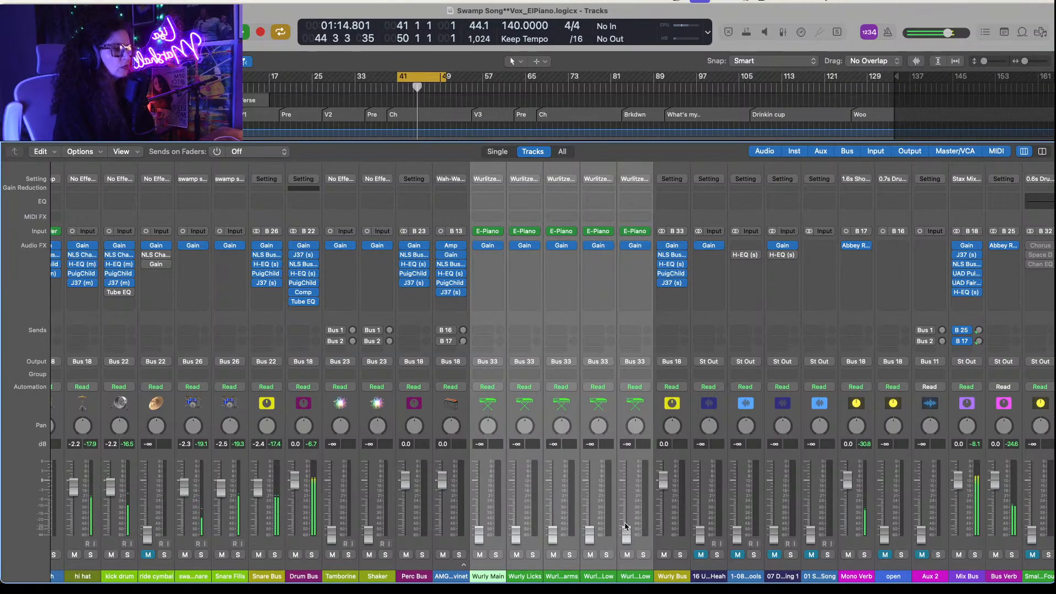
drag(626, 532, 626, 479)
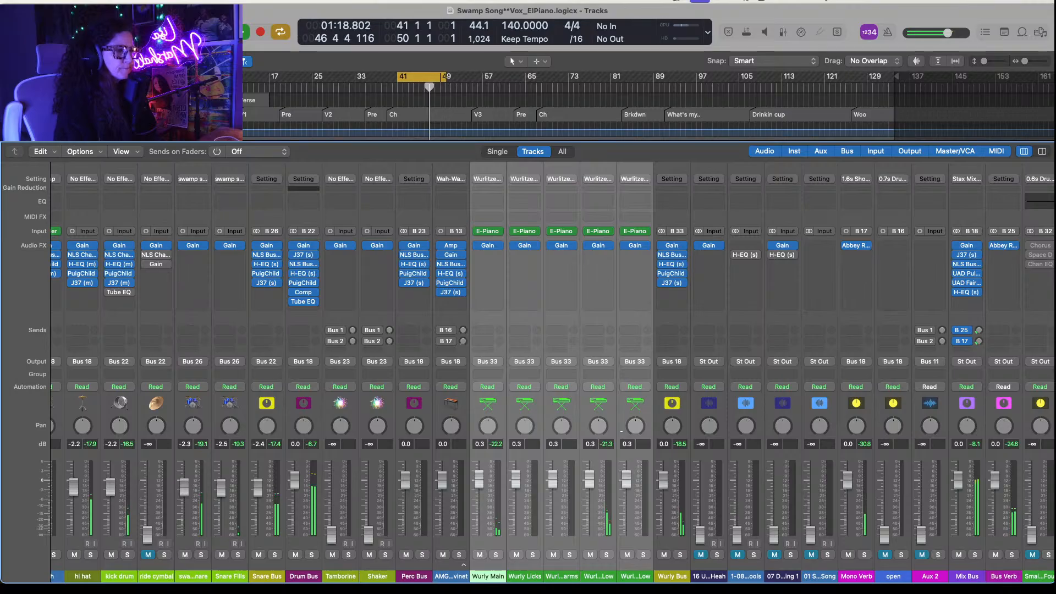
click(681, 554)
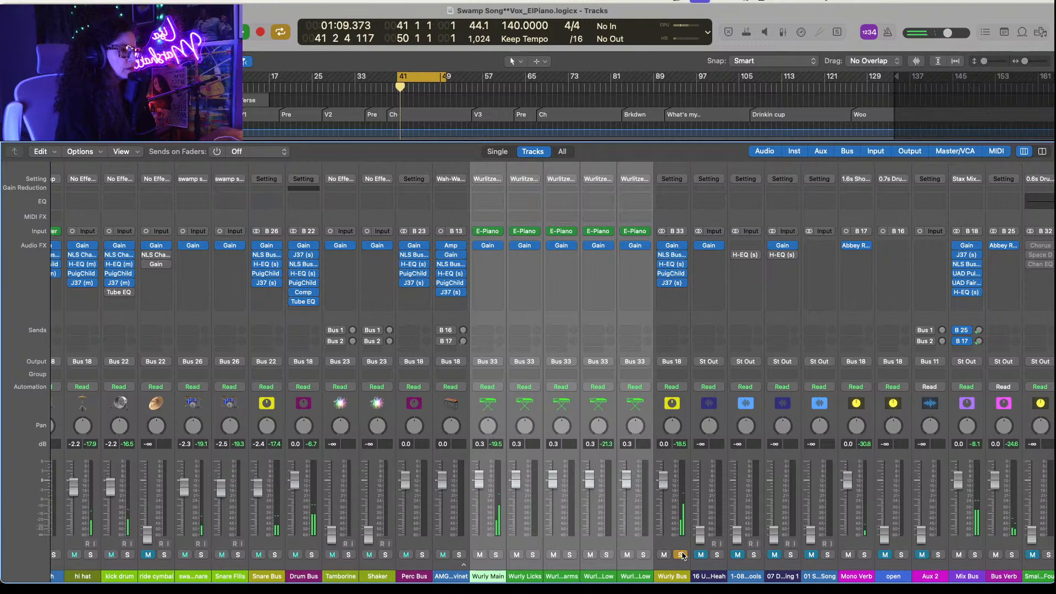
click(682, 554)
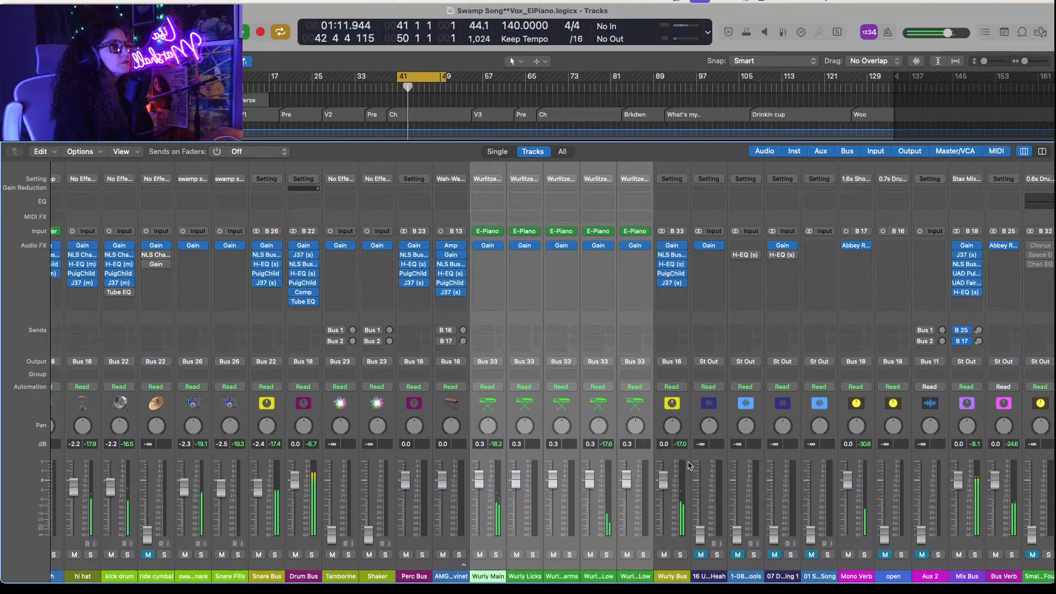
Step: Set the Gain plug-in on the Wurly Licks track to -3.6 dB and close it
click(526, 250)
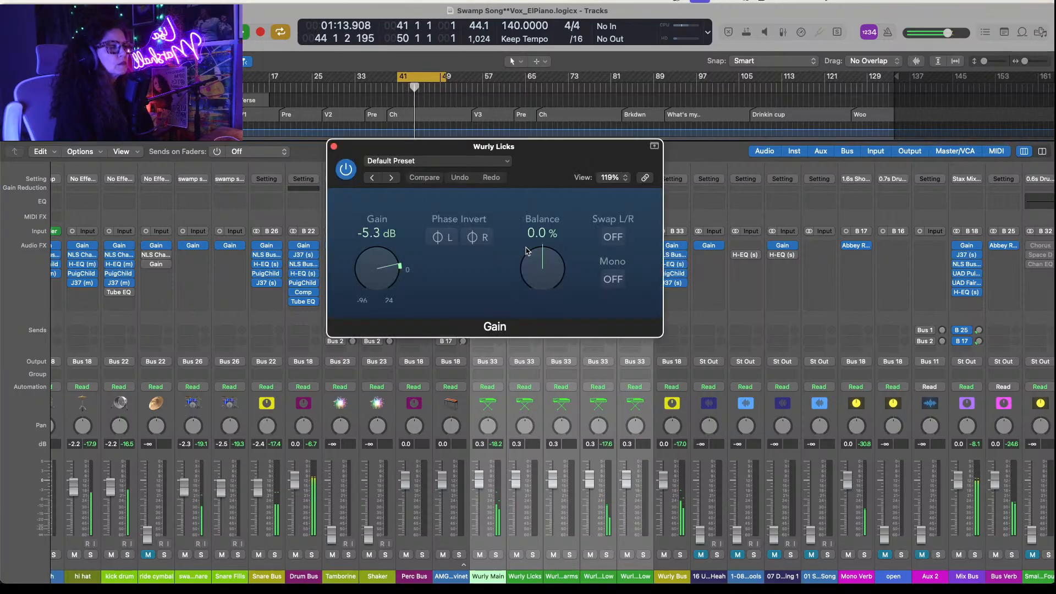
scroll(404, 268, up, 3)
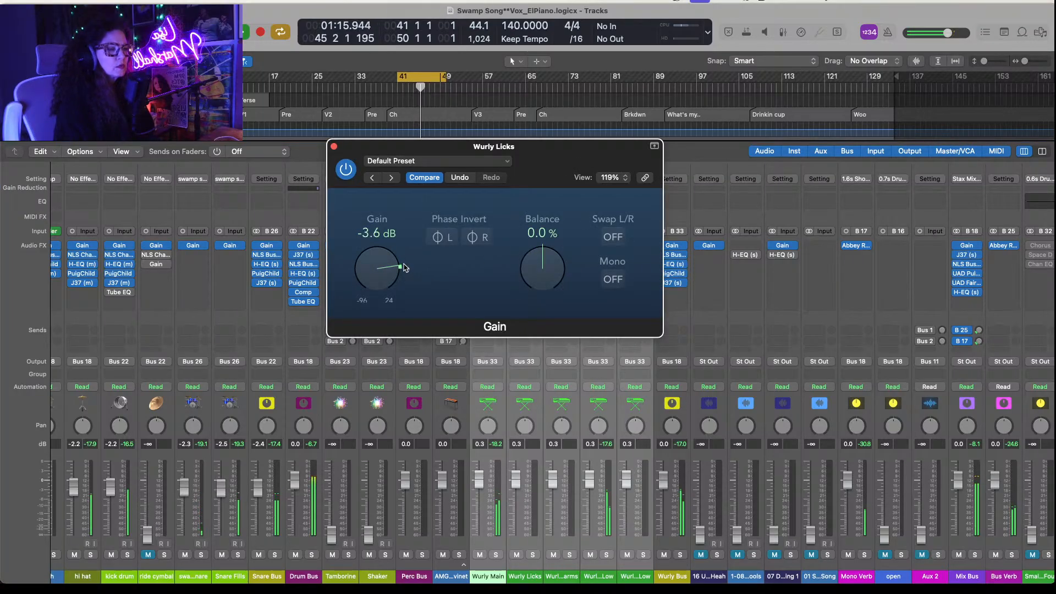
click(333, 147)
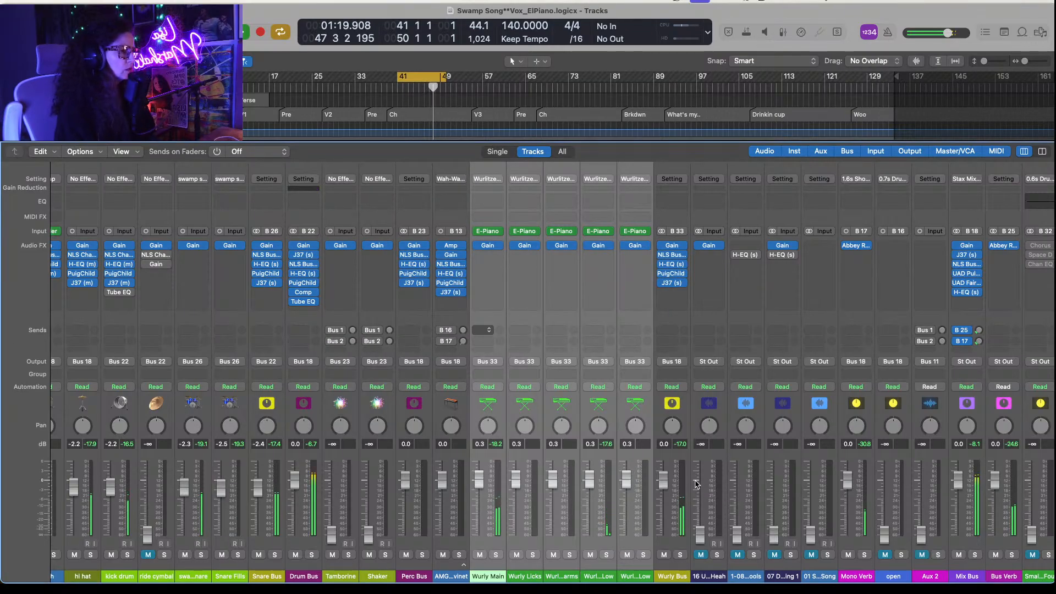
Step: Turn off level compensation in the Wurly Bus J37 tape plug-in and set its output level to -0.4 dB
click(672, 283)
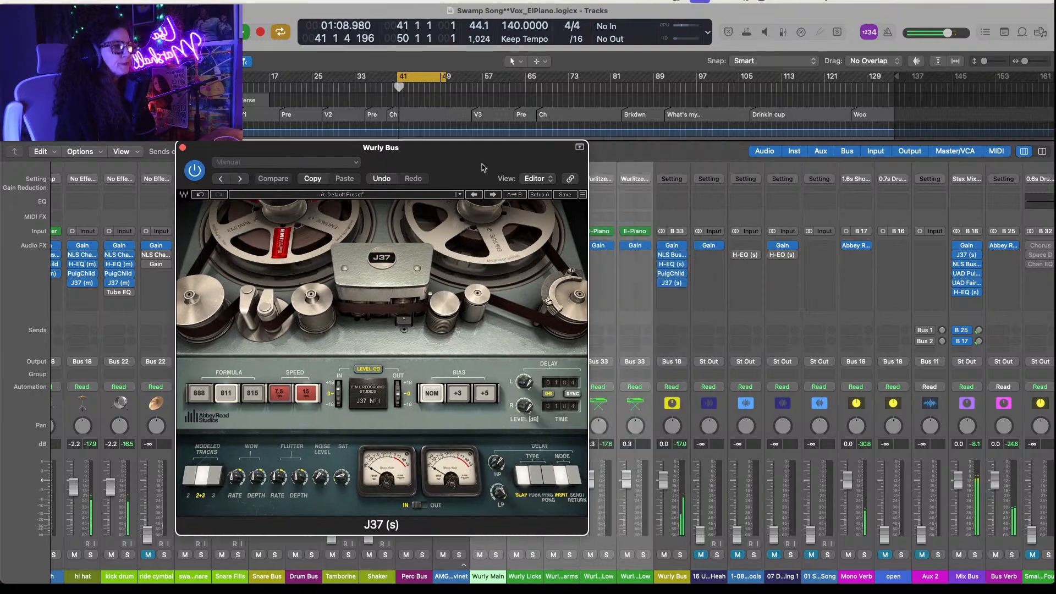
drag(482, 168, 454, 163)
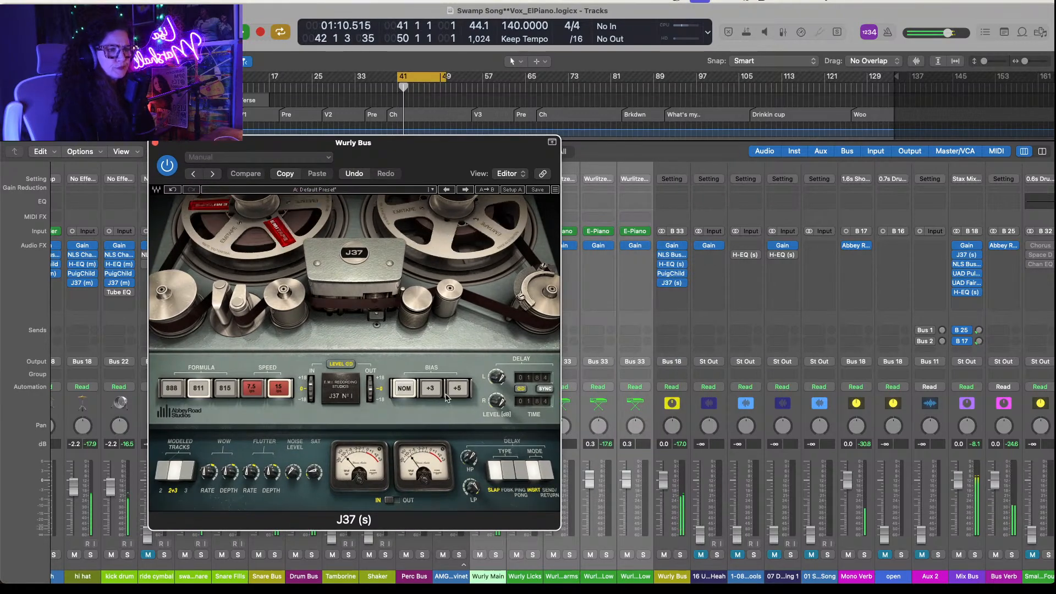
drag(372, 381, 372, 385)
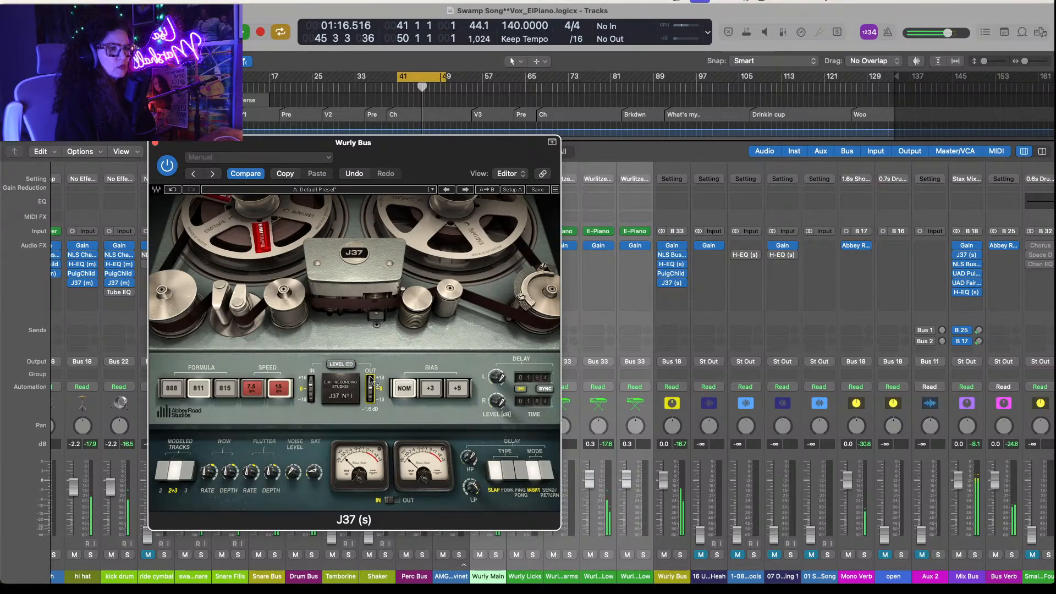
drag(371, 380, 369, 367)
key(space)
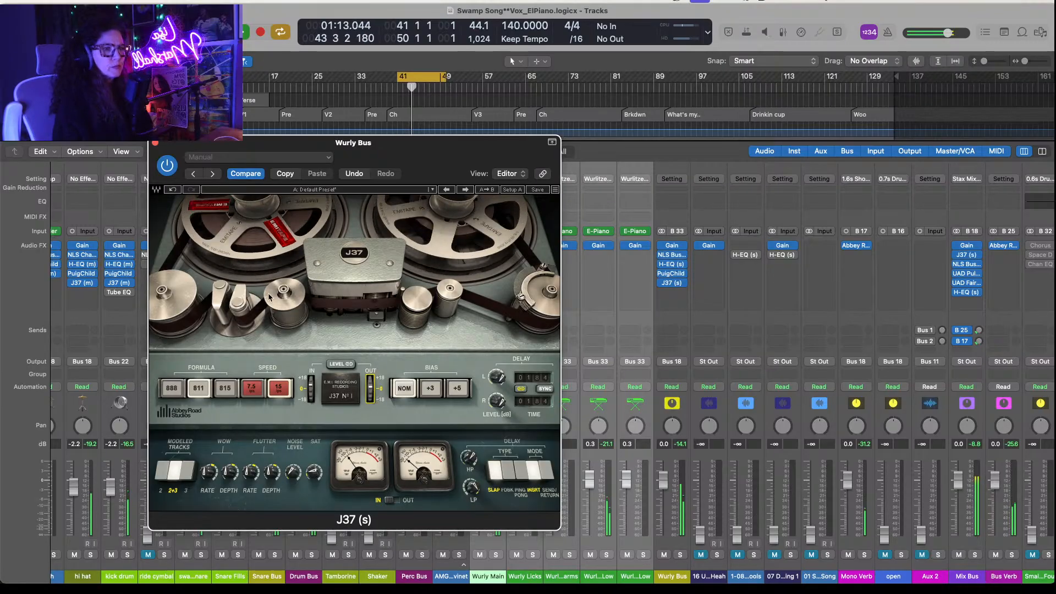
click(155, 144)
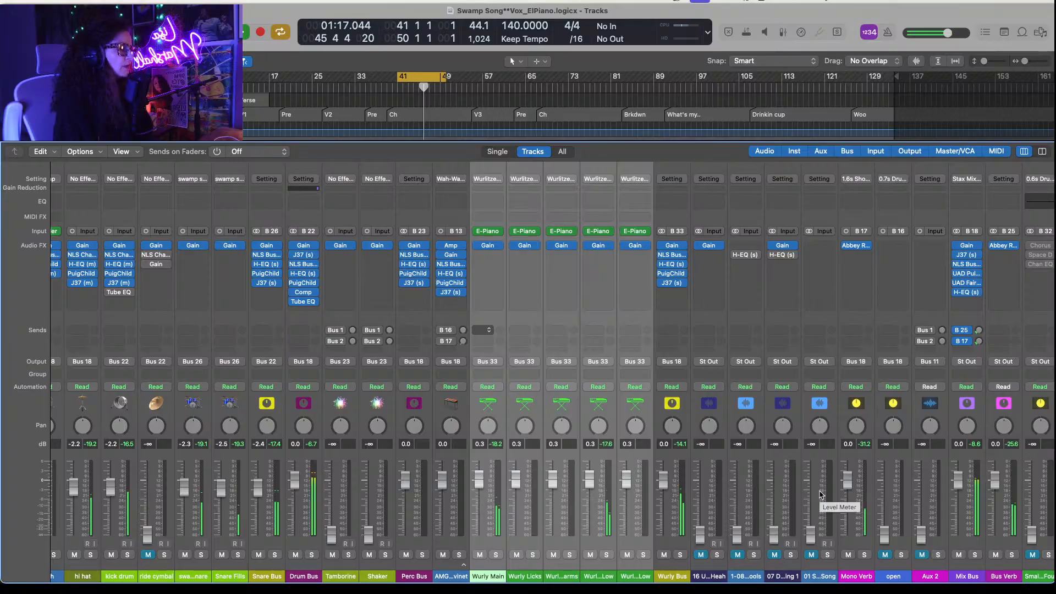
Step: Select the AMG Clavinet track, inspect its region in the arrangement and check the track briefly in solo
scroll(770, 498, left, 3)
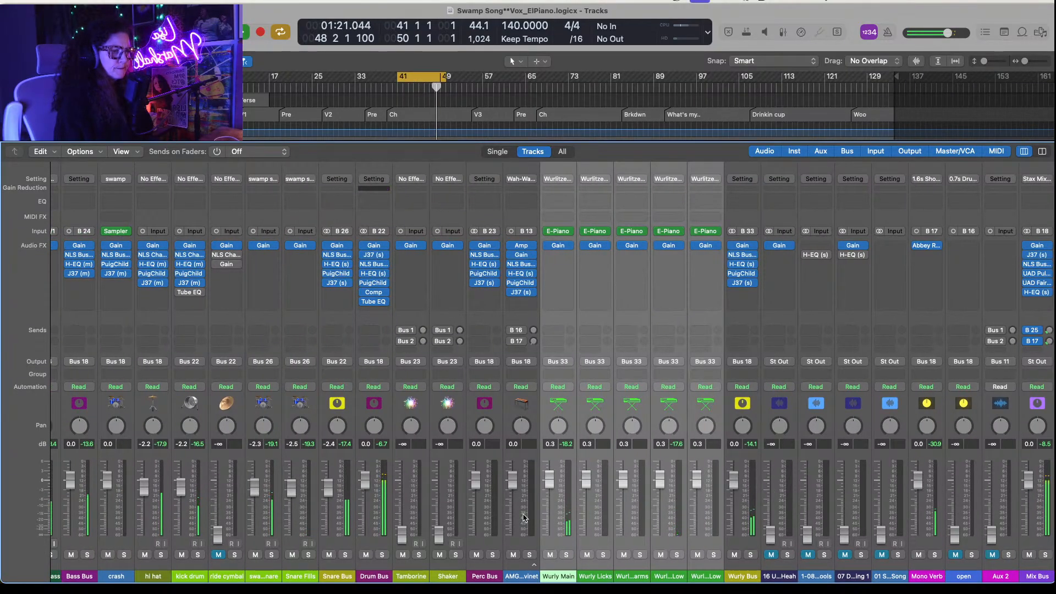
click(523, 517)
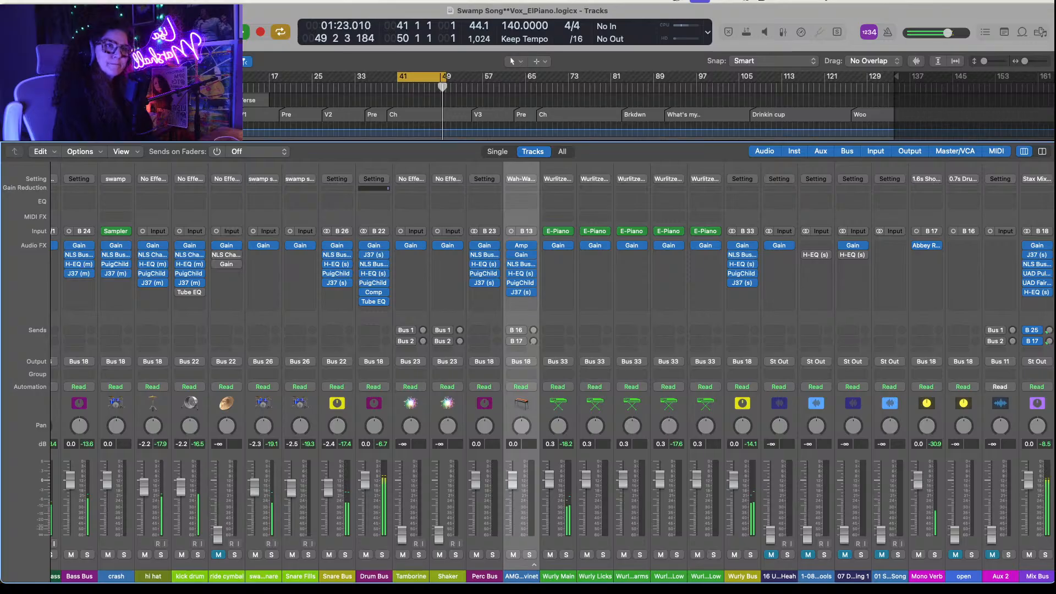
key(x)
scroll(485, 341, up, 5)
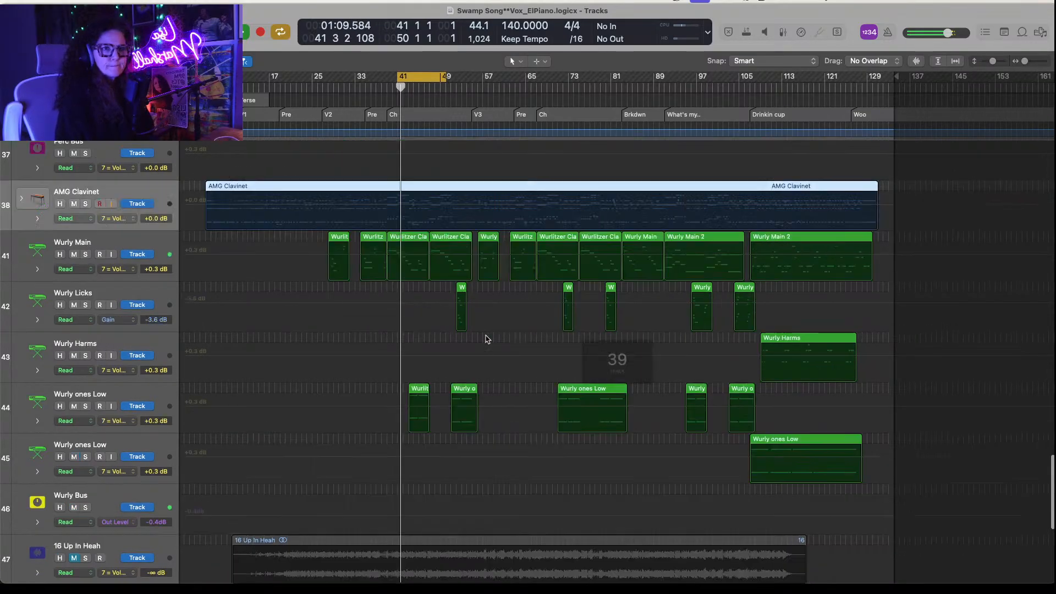
scroll(486, 339, up, 5)
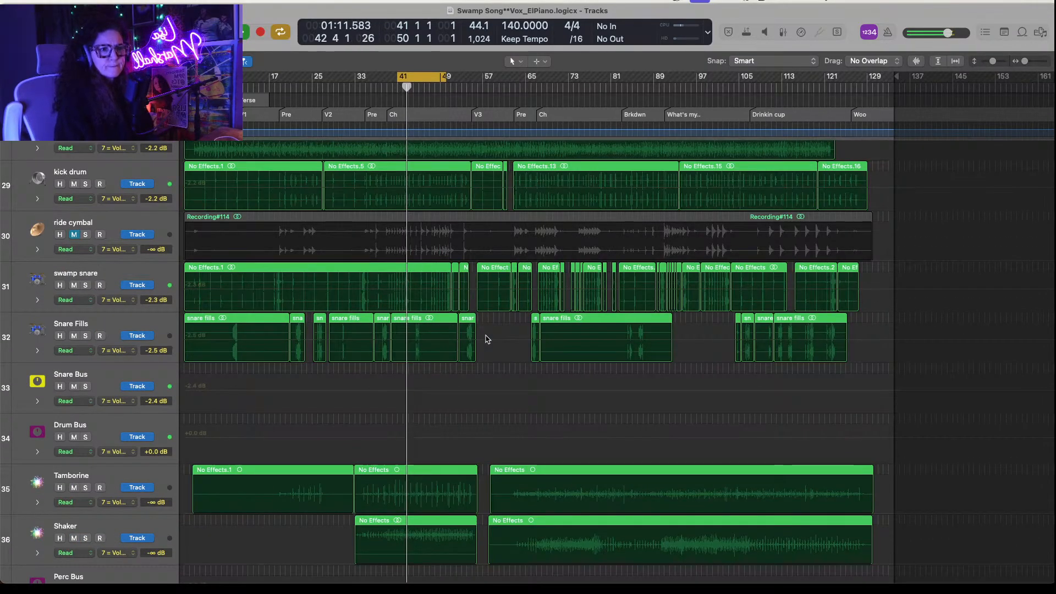
scroll(486, 339, down, 10)
scroll(486, 339, down, 2)
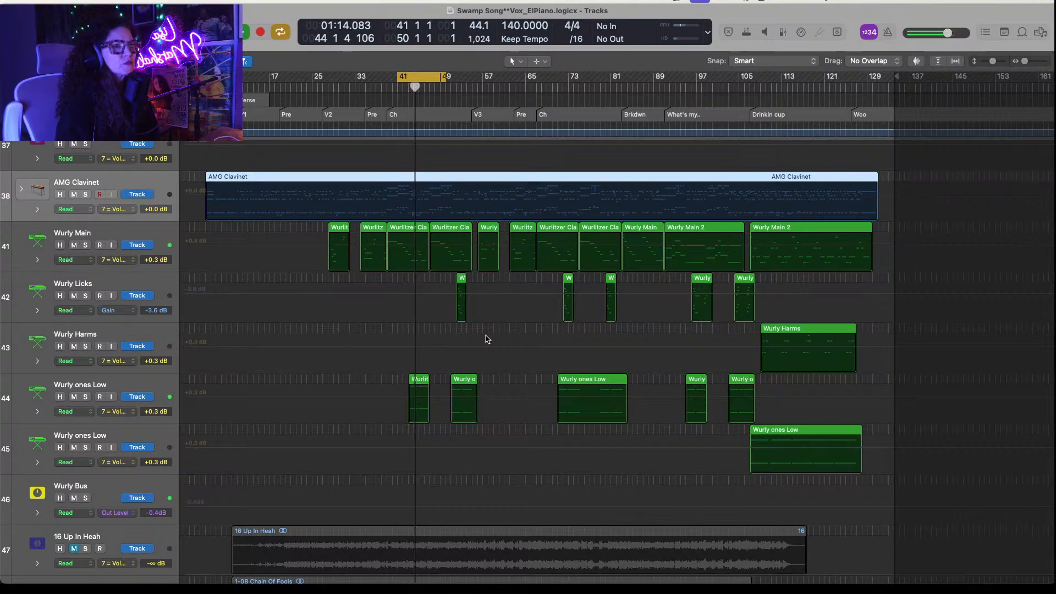
click(85, 194)
click(86, 195)
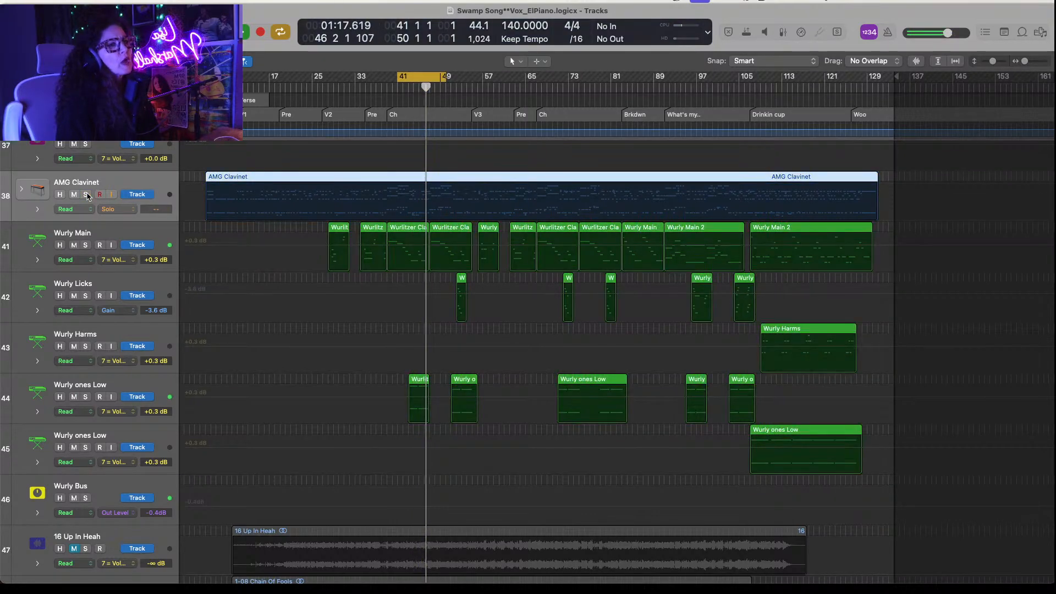
Step: Solo the AMG Clavinet, turn off the chorus cycle and audition the part from about bar 77
key(x)
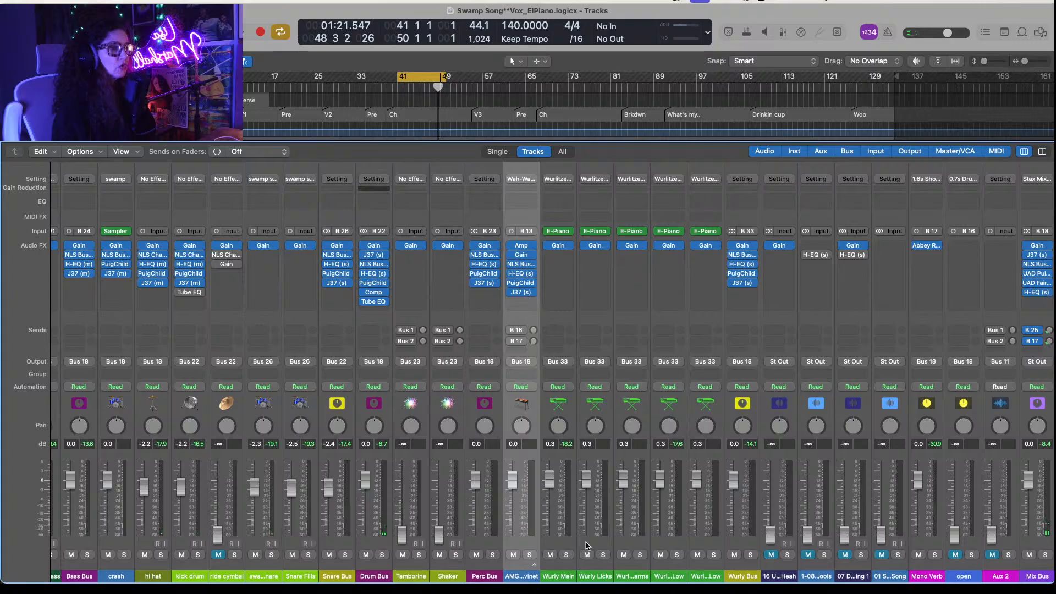
click(530, 555)
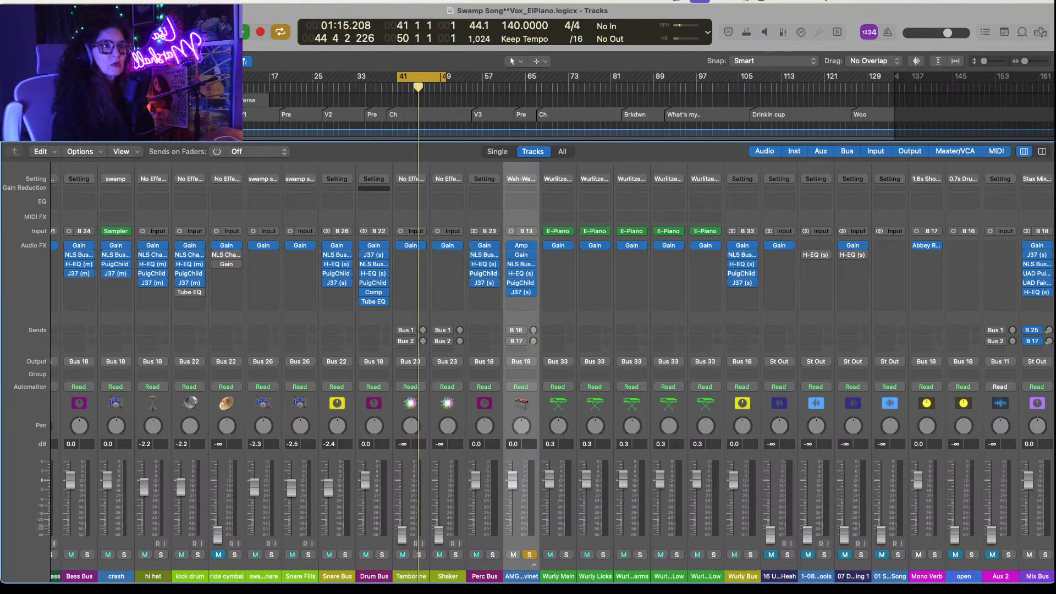
key(x)
scroll(502, 395, up, 5)
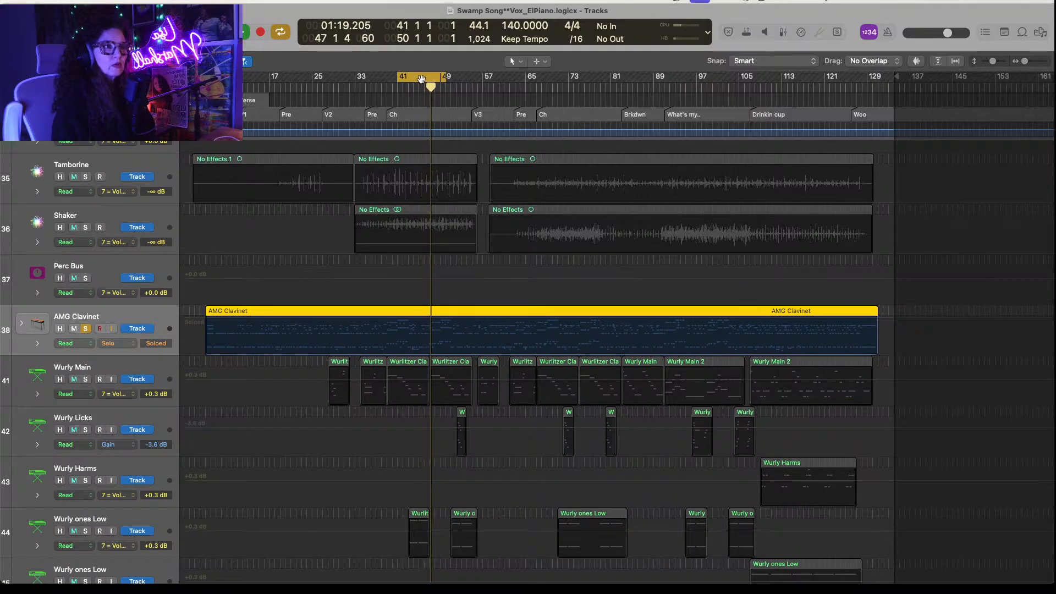
click(553, 82)
click(592, 84)
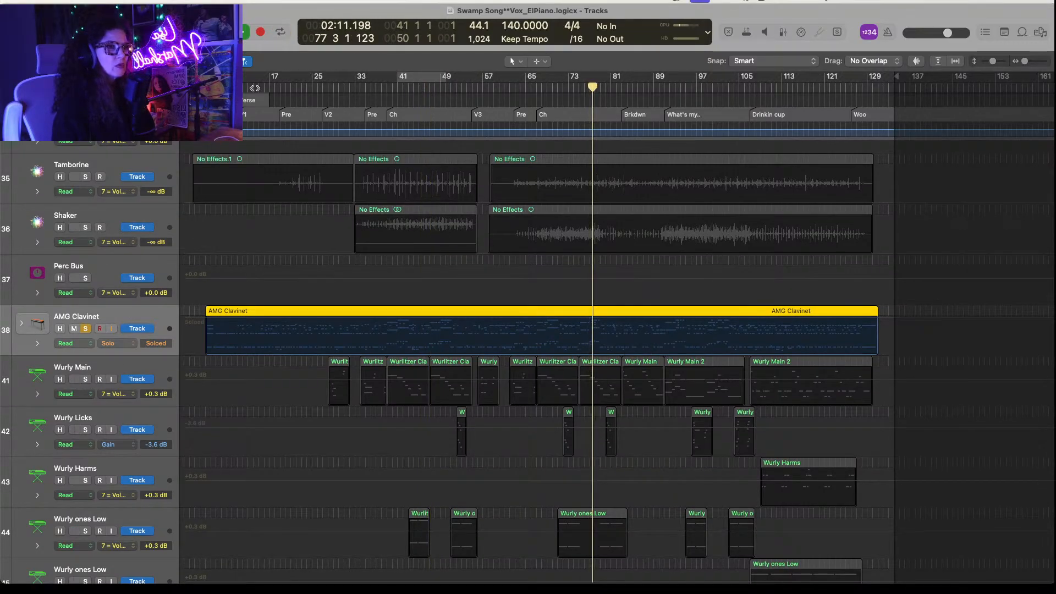
Step: Audition the AMG Clavinet unsoloed in the full mix from about bar 15, check its automation lane, and solo it again
click(258, 88)
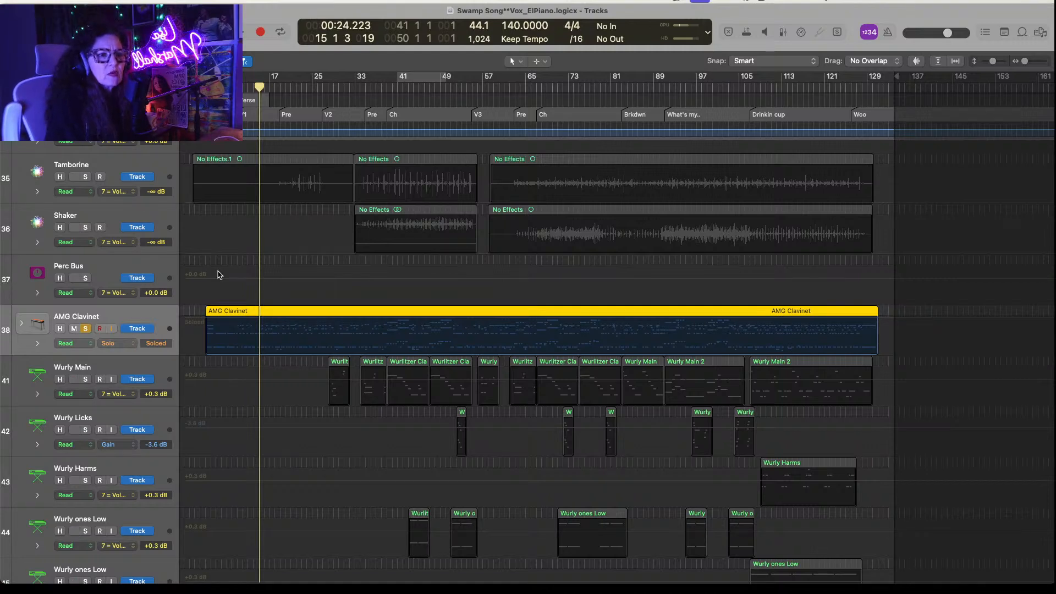
click(86, 328)
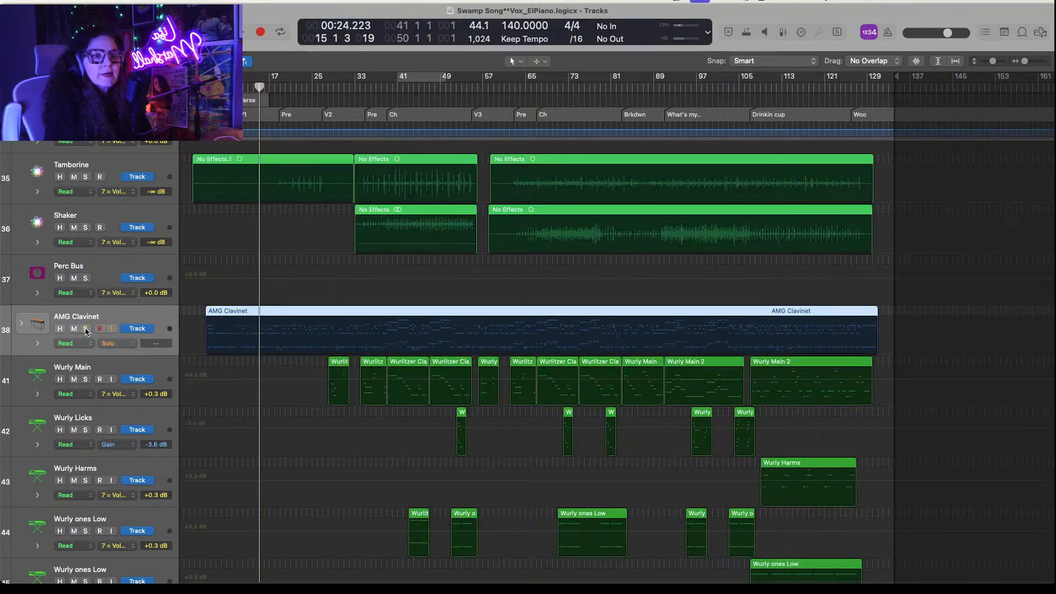
key(space)
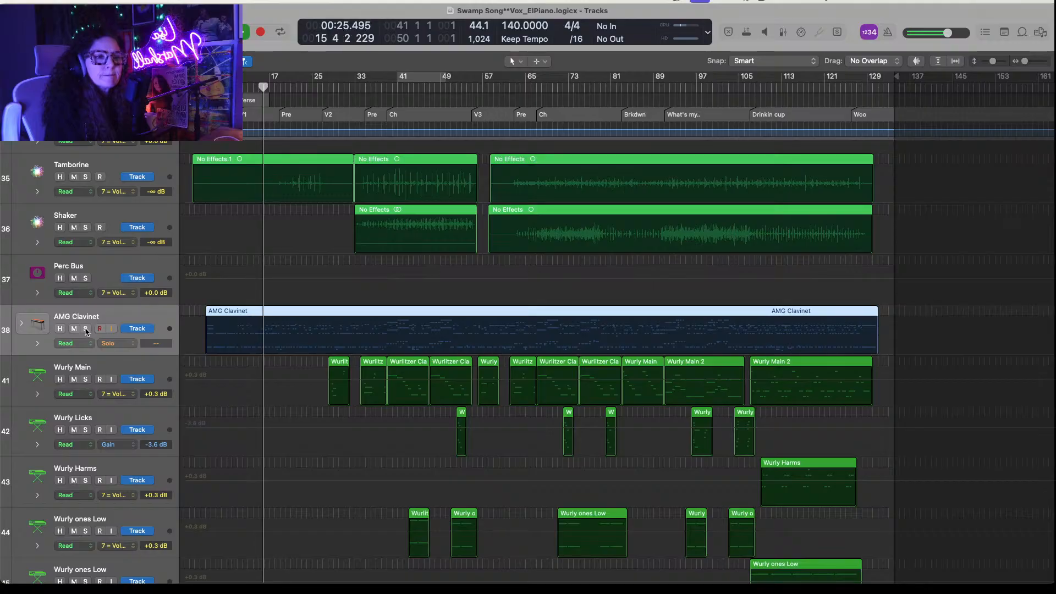
click(37, 344)
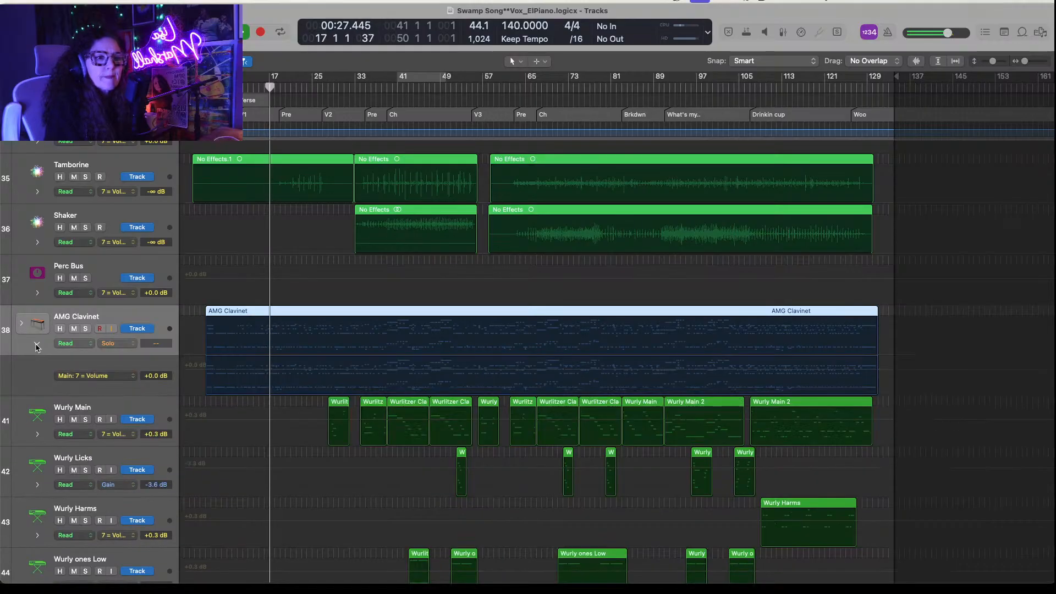
click(37, 343)
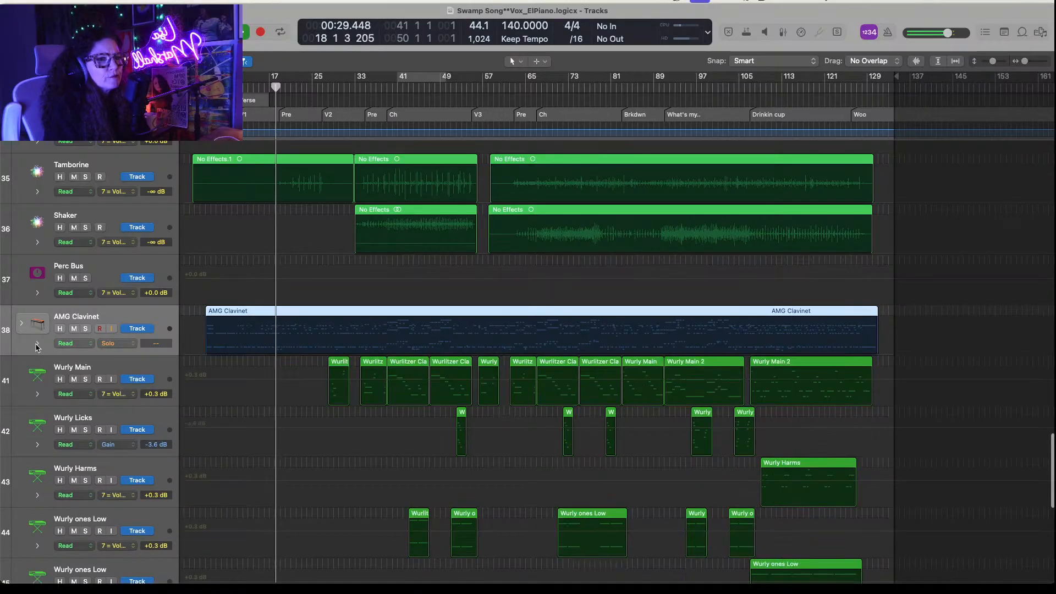
click(85, 330)
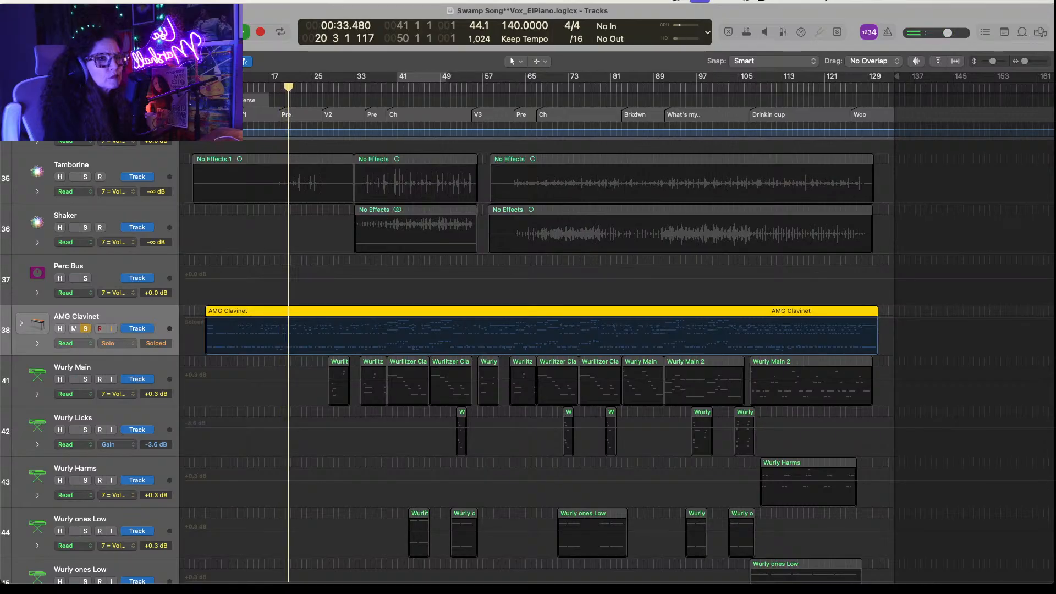
Step: Find the AMG Clavinet channel strip in the mixer and inspect its Gain plug-in settings
key(x)
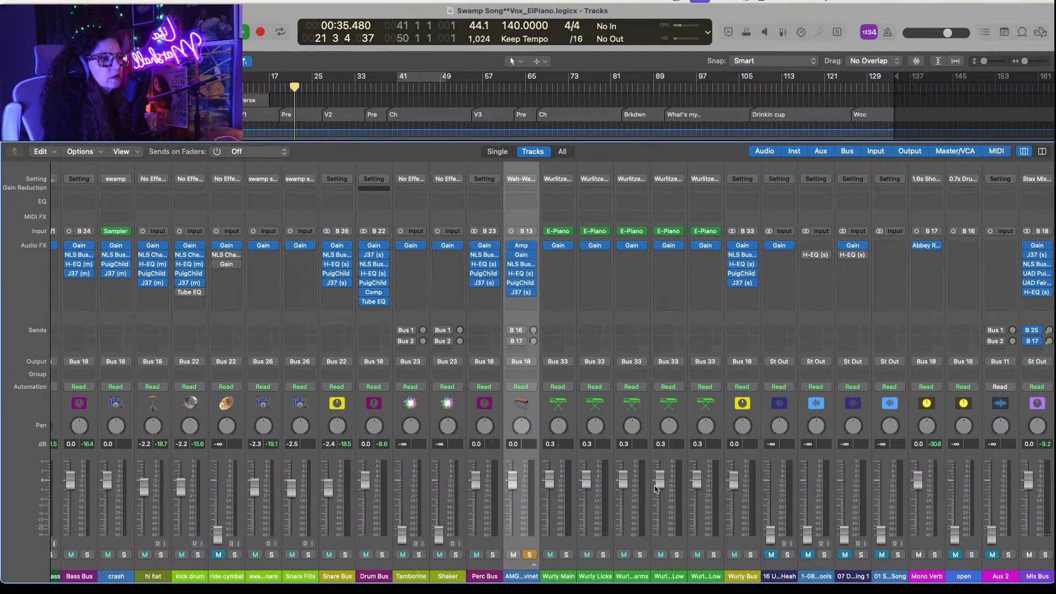
scroll(655, 489, right, 8)
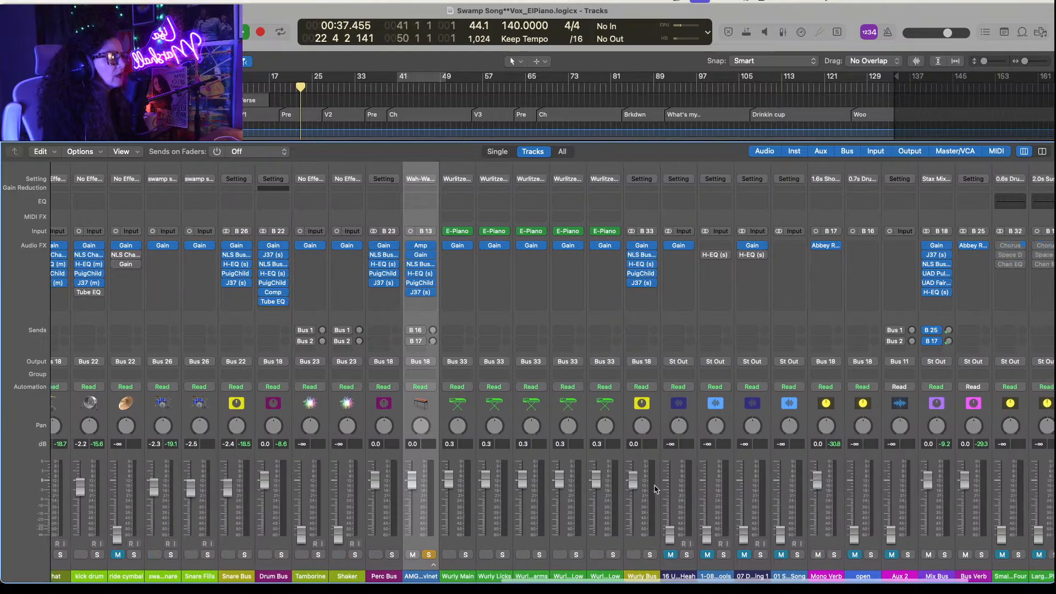
scroll(654, 489, left, 6)
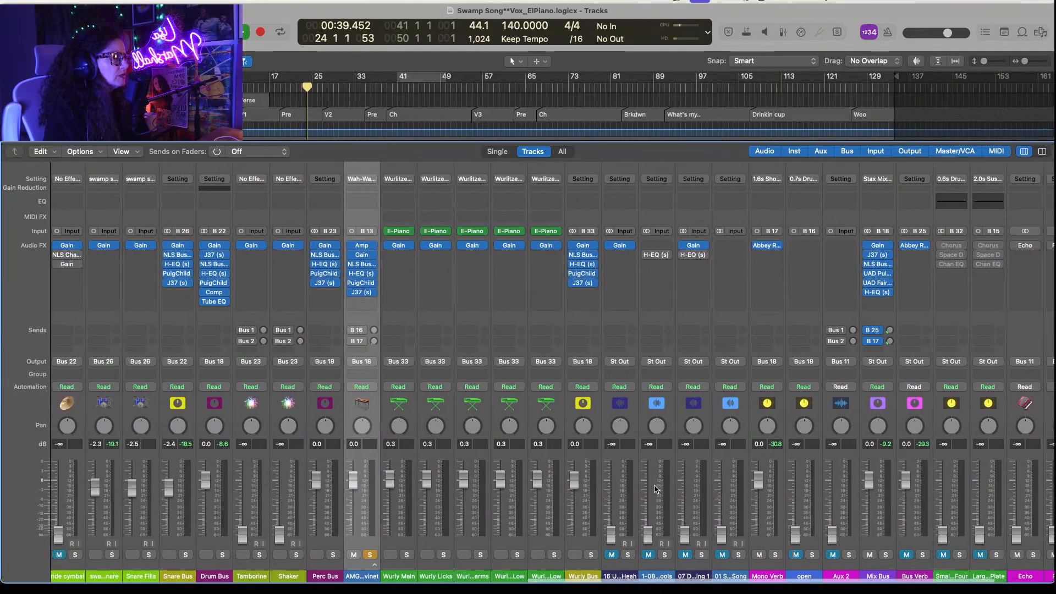
scroll(654, 488, left, 2)
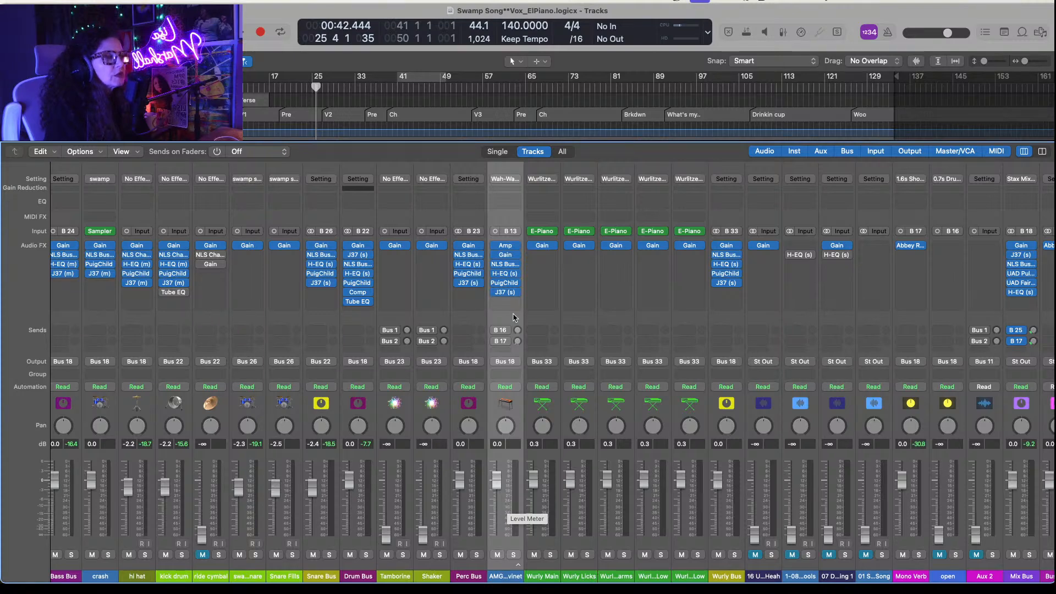
click(507, 257)
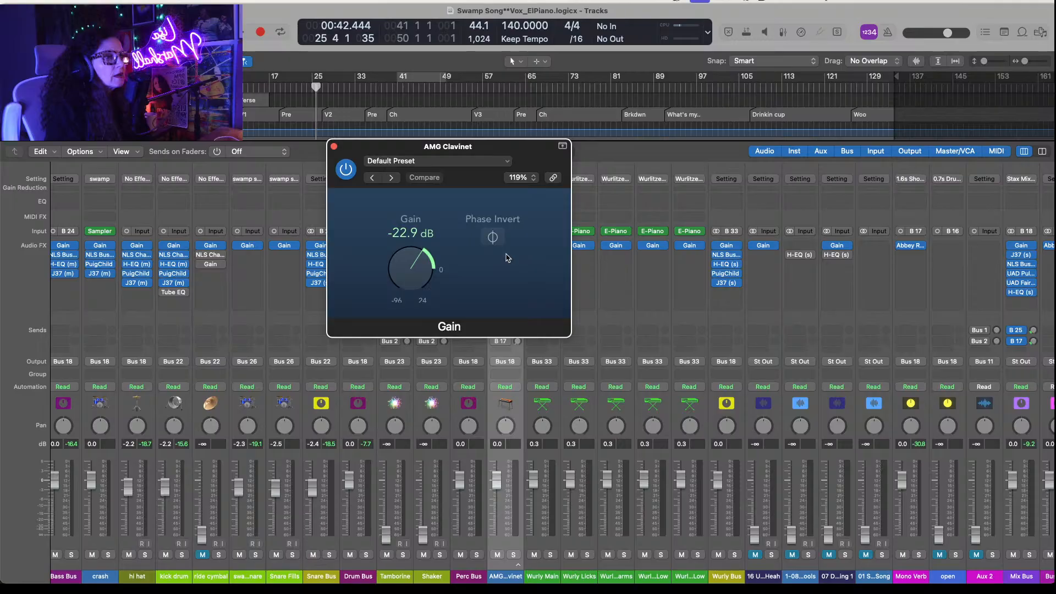
click(333, 146)
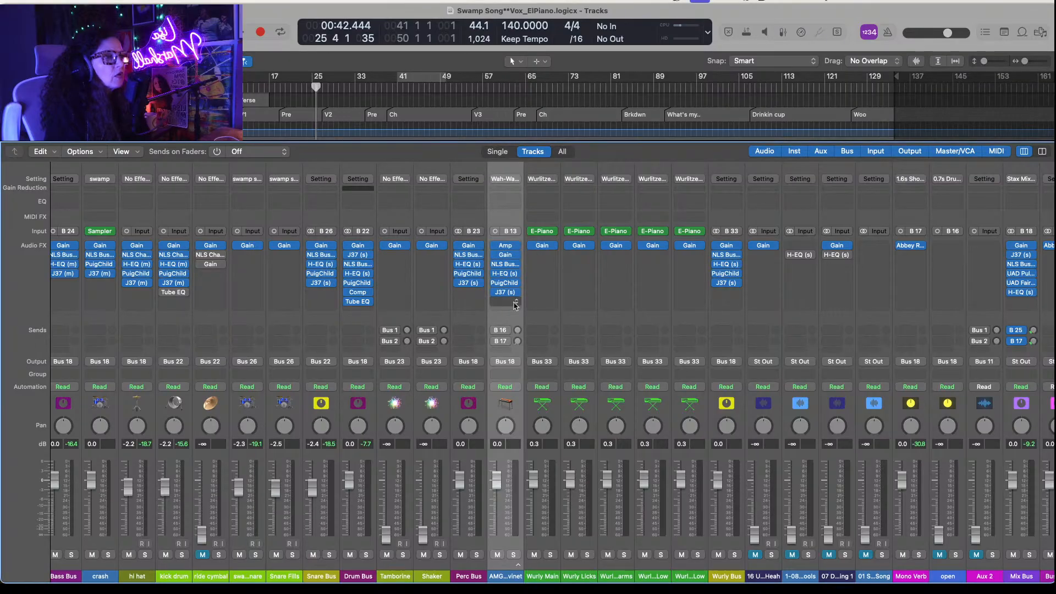
Step: Switch the AMG Clavinet channel strip from mono to stereo and check its Gain plug-in in that format
click(517, 265)
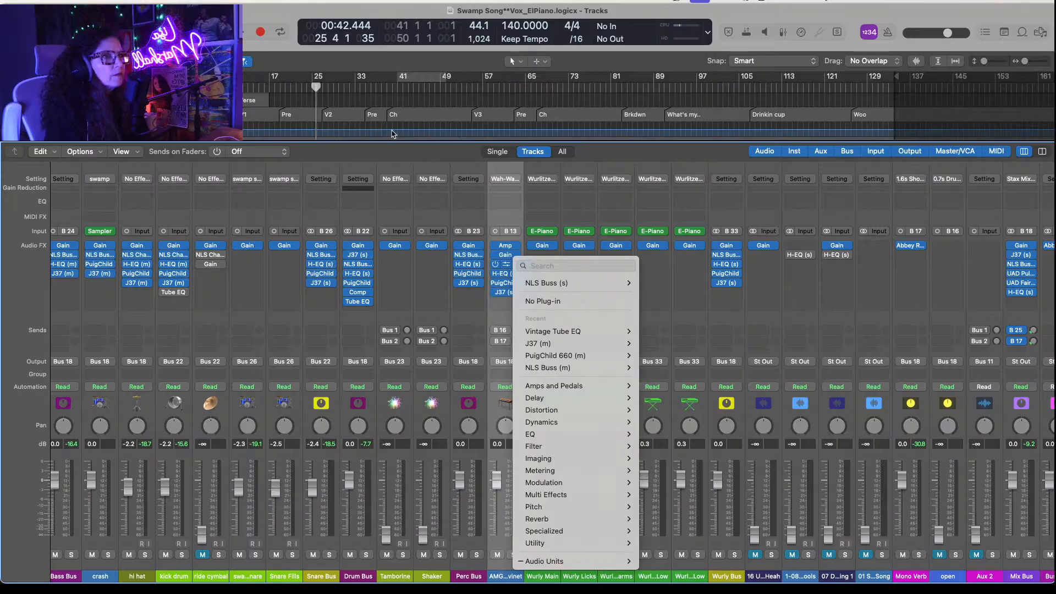
key(Escape)
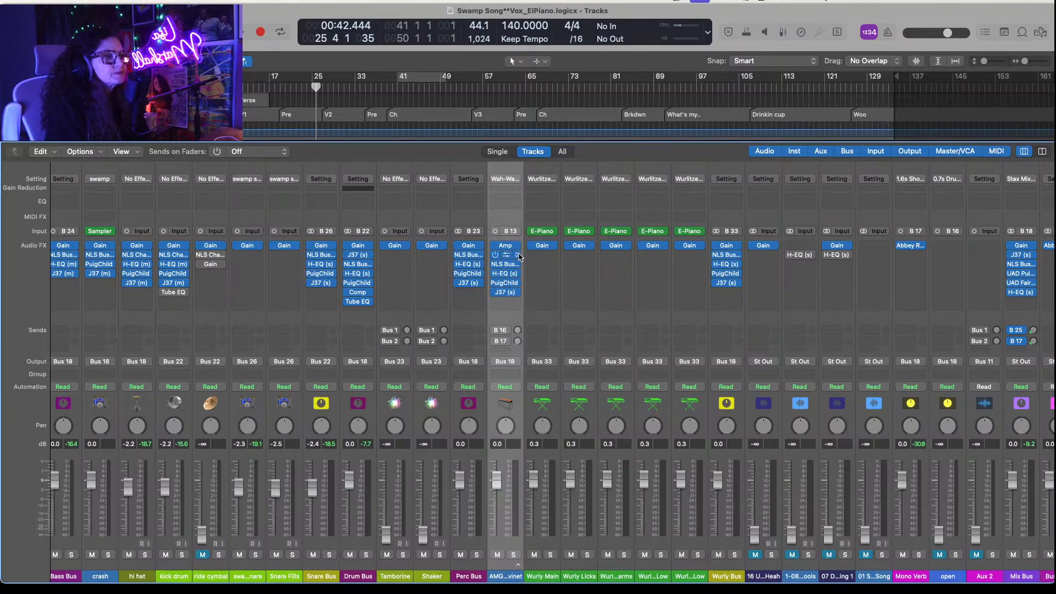
click(517, 257)
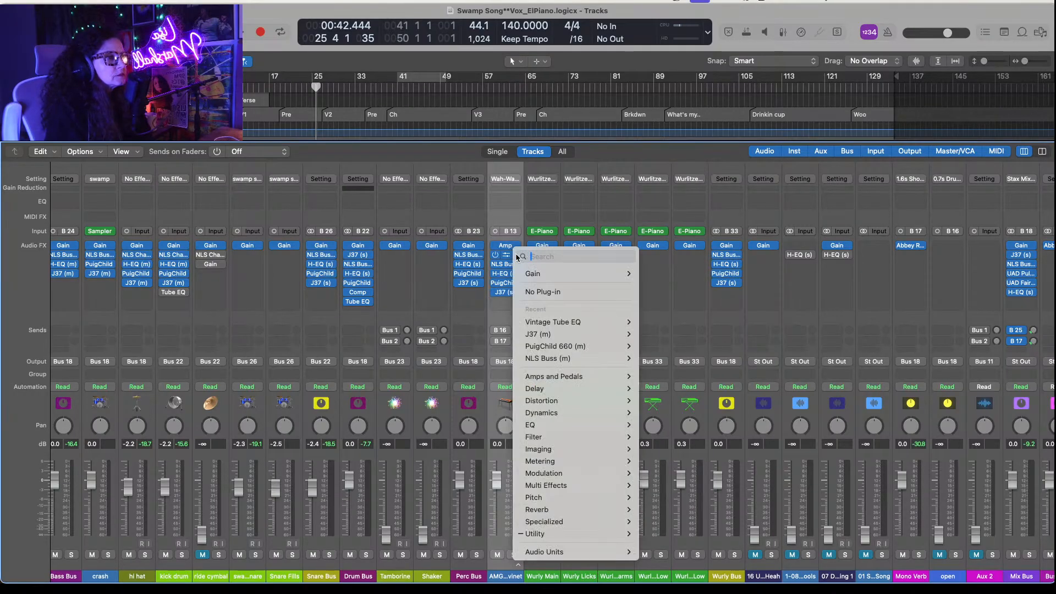
mouse_move(540, 275)
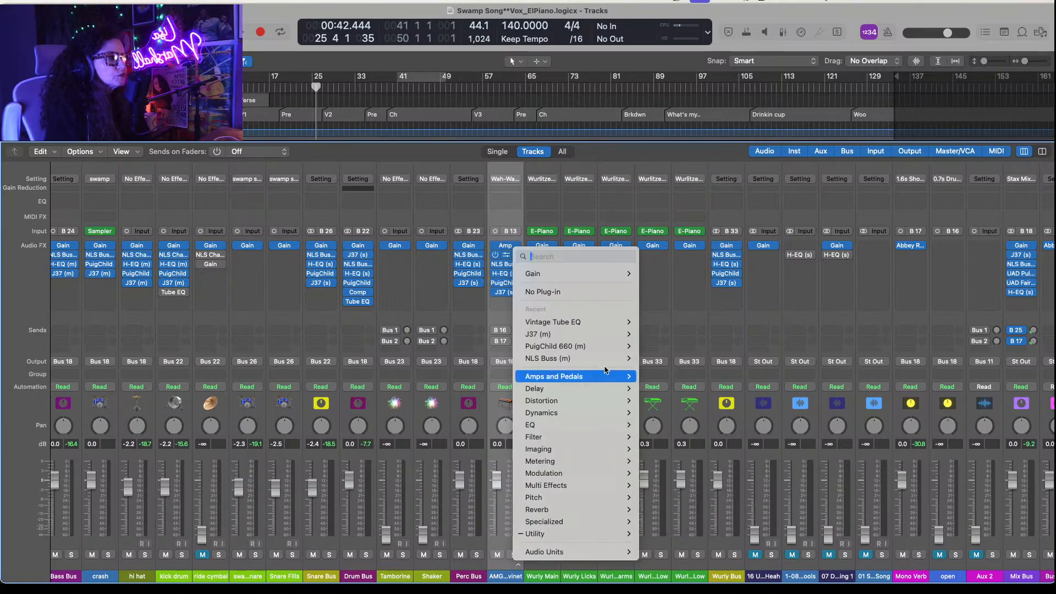
click(753, 13)
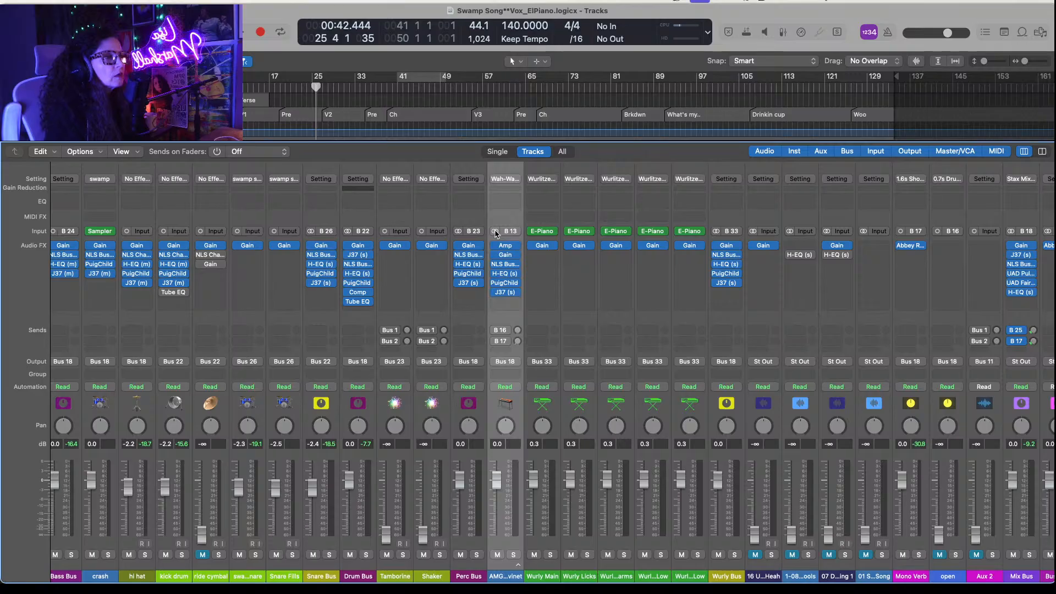
click(506, 256)
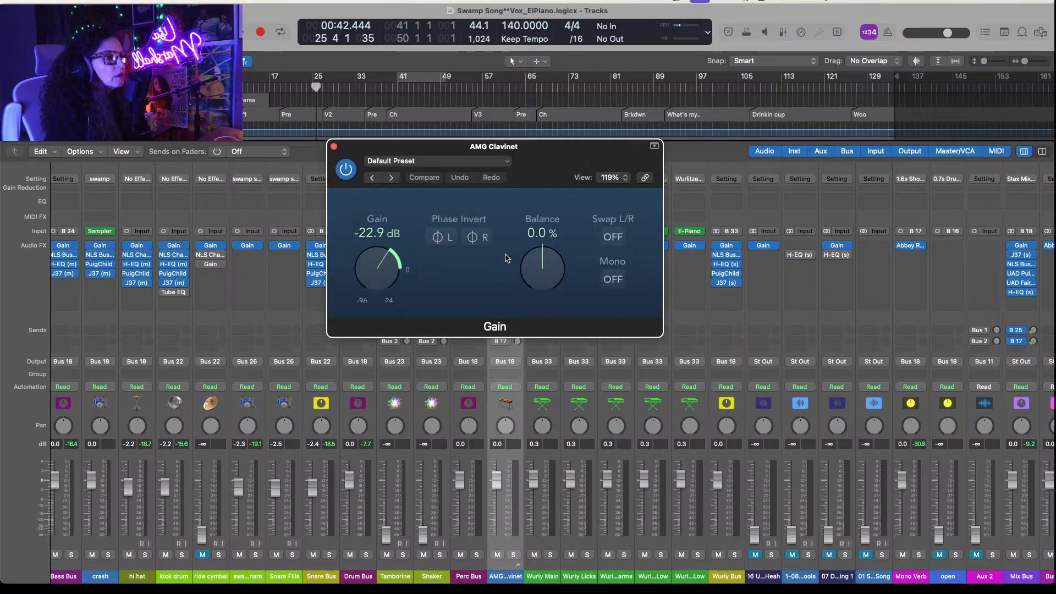
click(334, 146)
Step: Play the song from about bar 25 with the AMG Clavinet soloed and bypass all of its effect plug-ins
key(space)
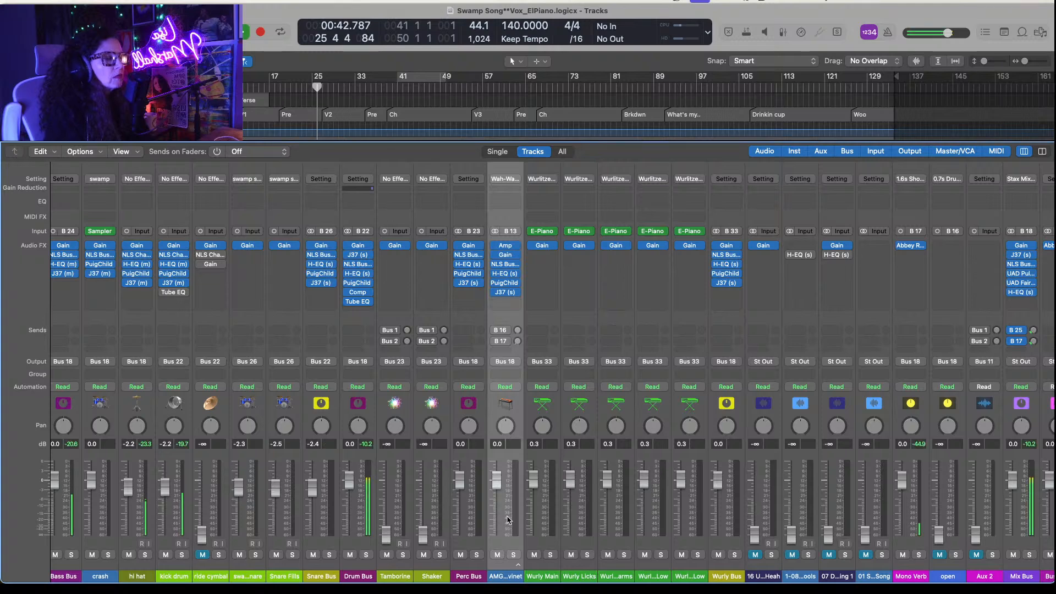
click(513, 554)
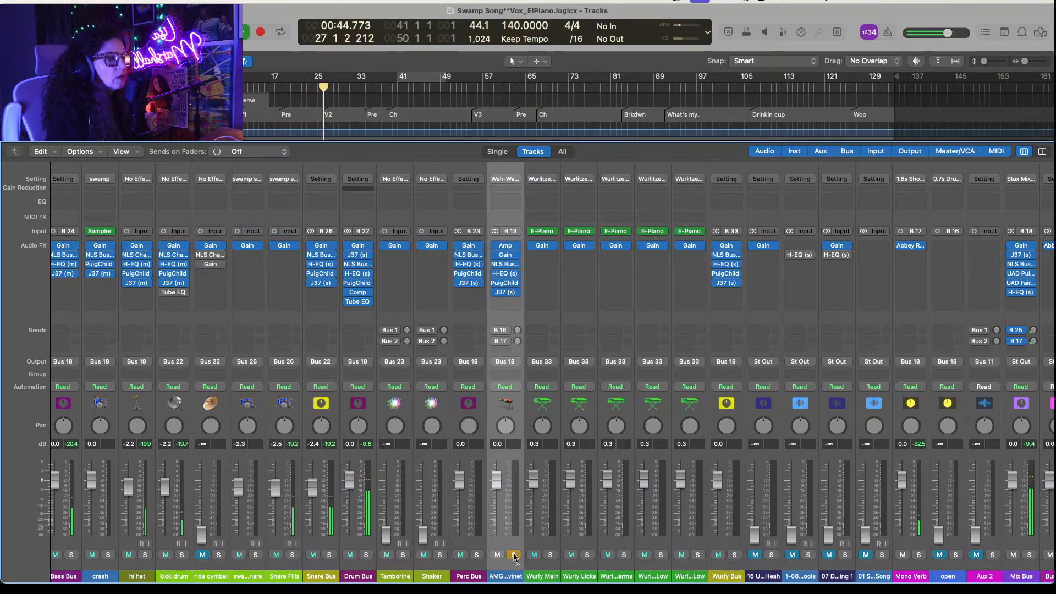
click(506, 179)
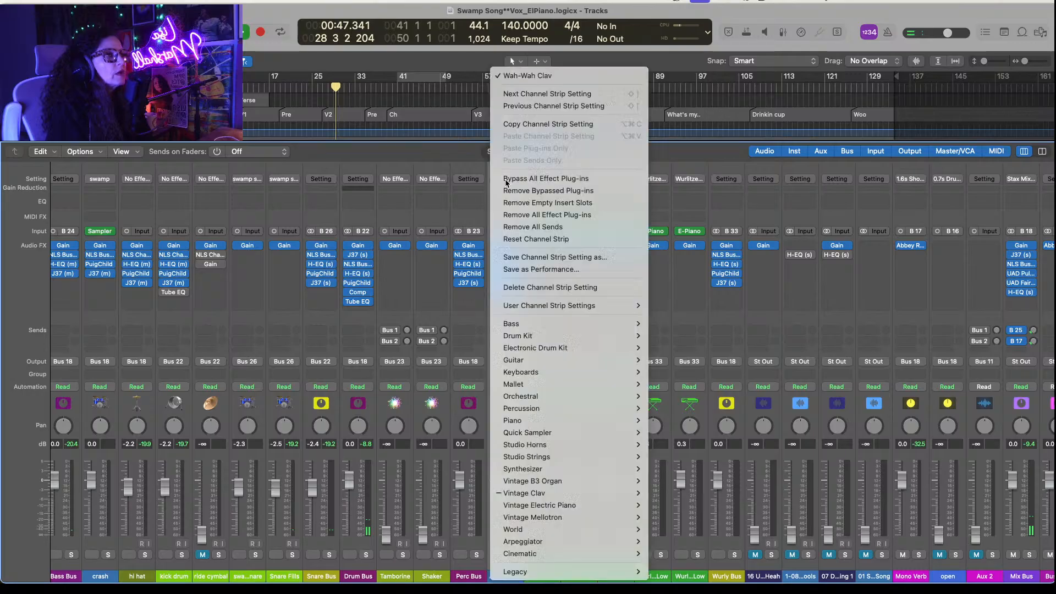
click(506, 184)
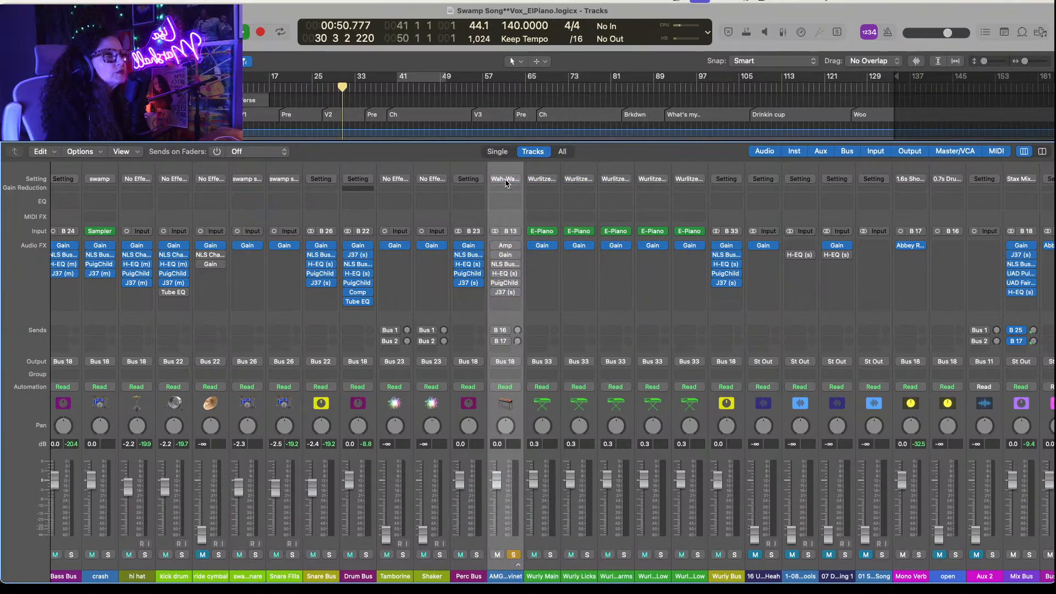
click(506, 182)
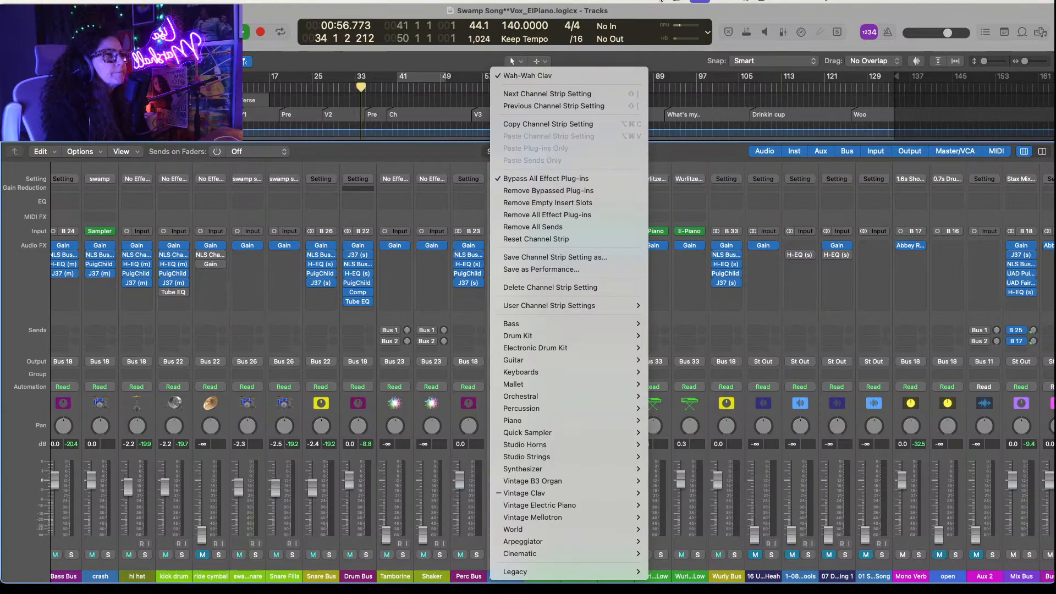
click(743, 12)
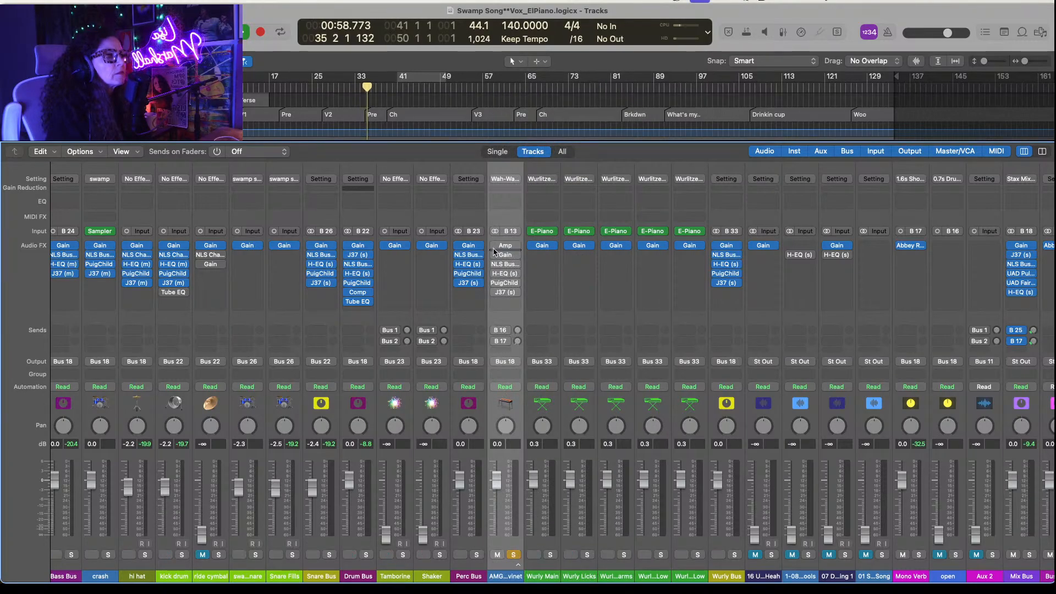
Step: Re-enable all effect plug-ins on the AMG Clavinet, inspect its J37 tape plug-in, and stop playback
drag(495, 245, 494, 299)
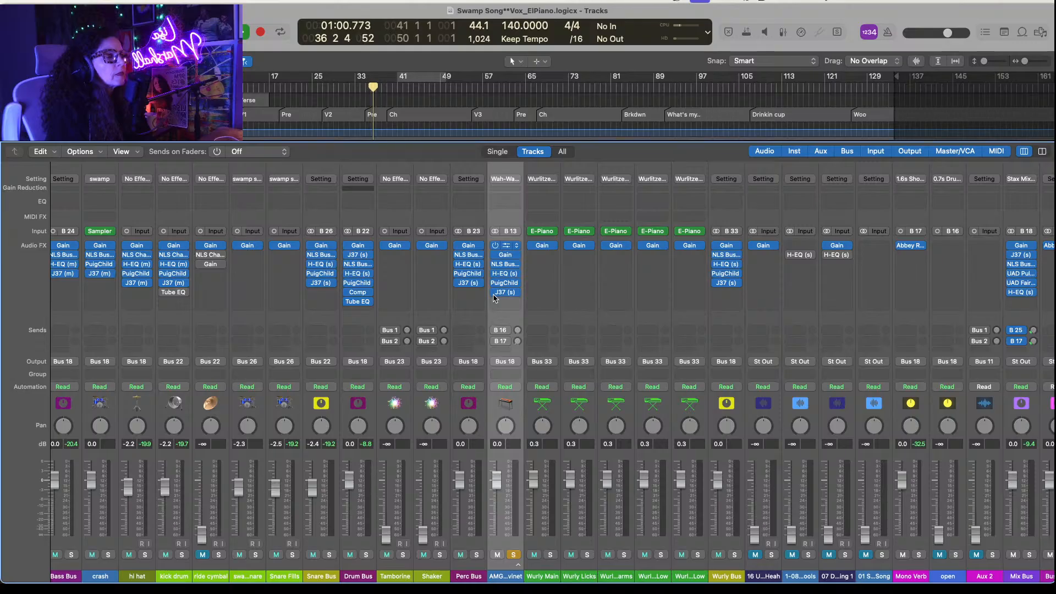
click(503, 293)
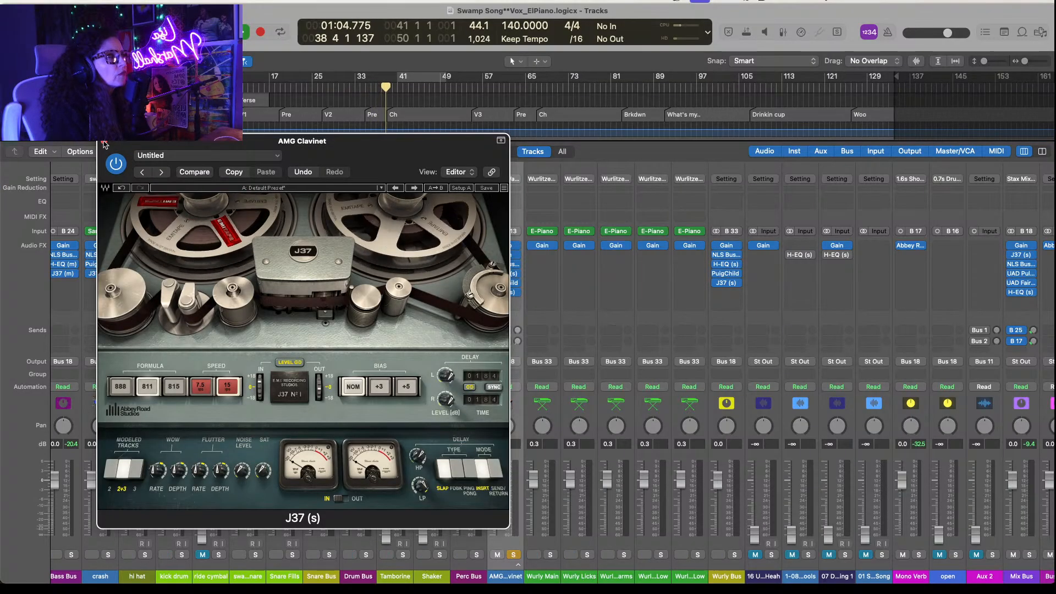
key(super+w)
key(space)
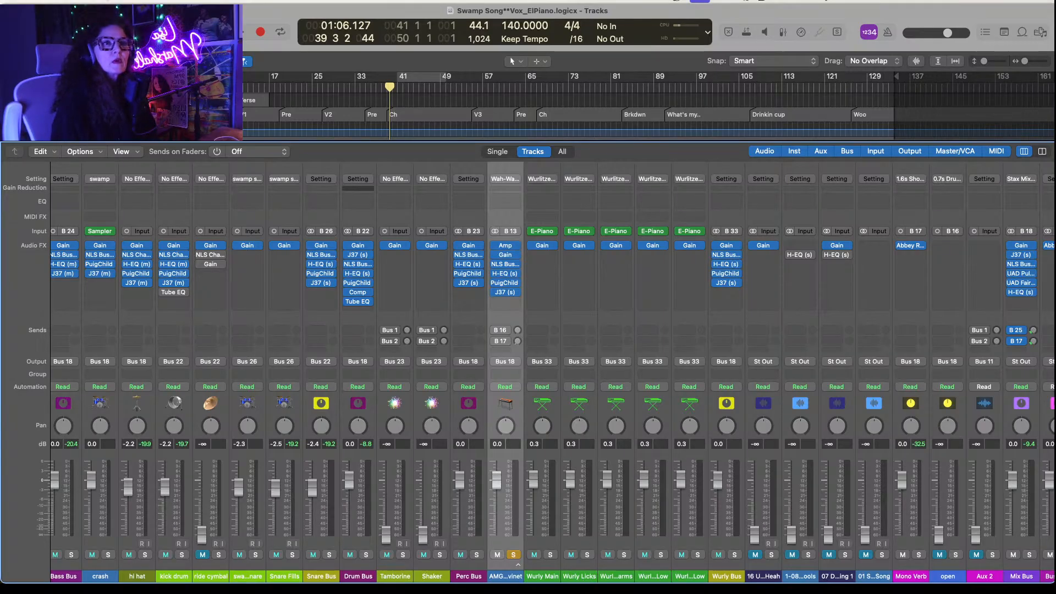
Step: Try to undo the last change and audition the soloed AMG Clavinet from about bar 39
click(40, 151)
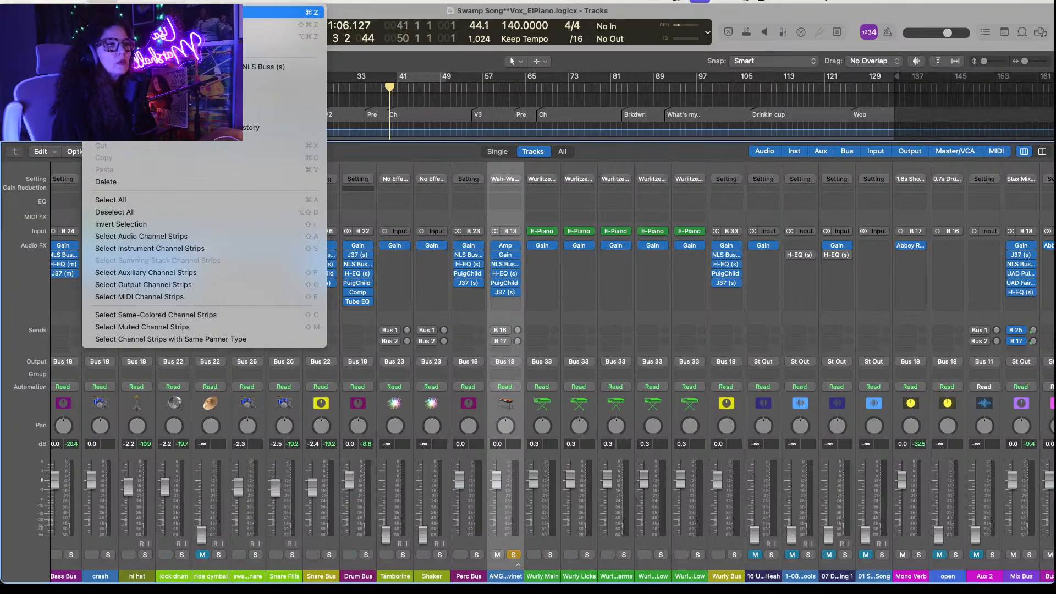
key(super+z)
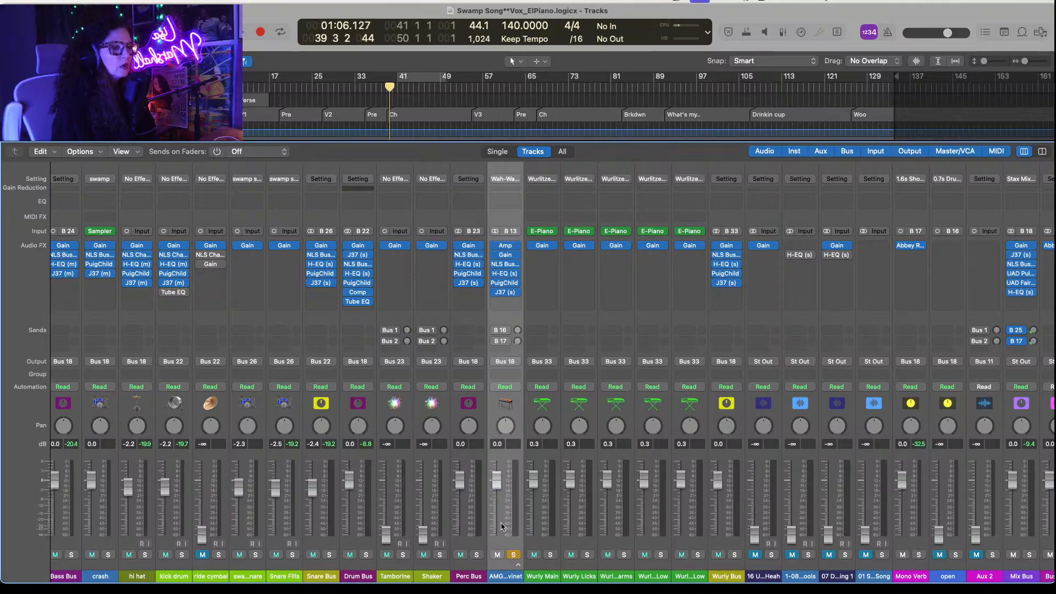
key(space)
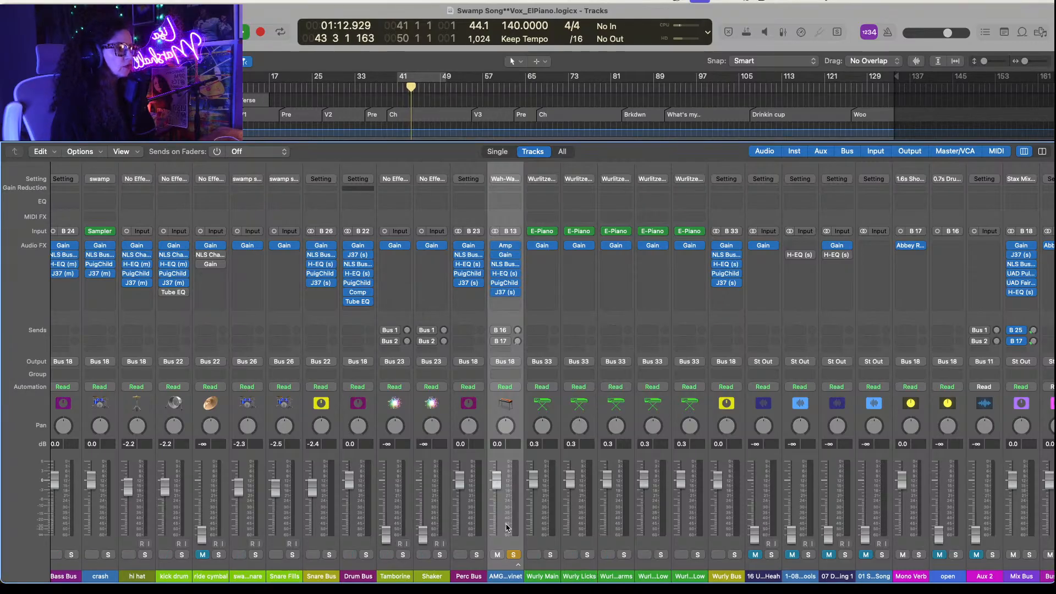
key(space)
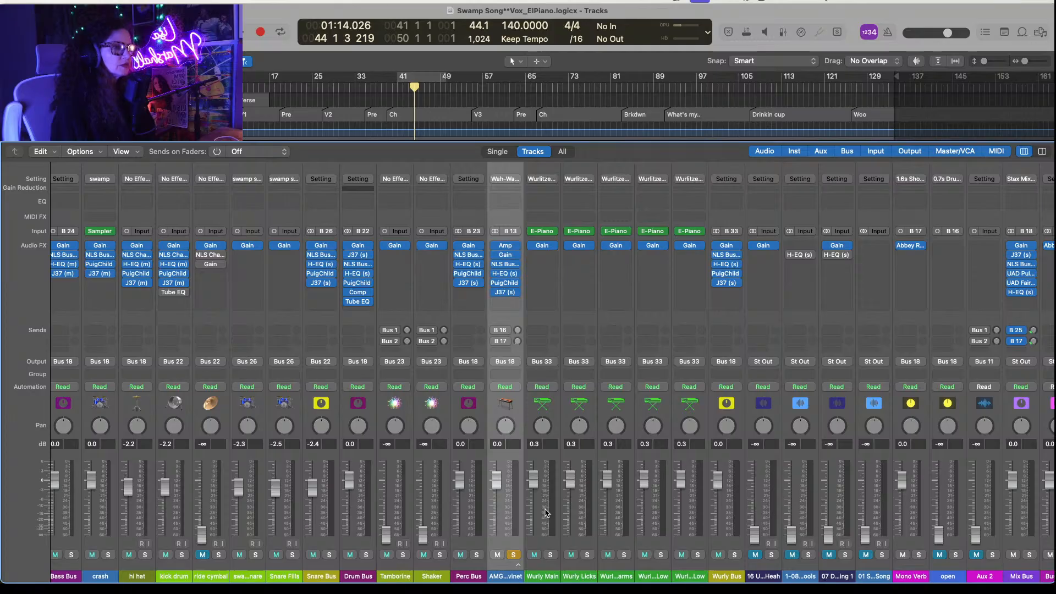
scroll(546, 512, right, 5)
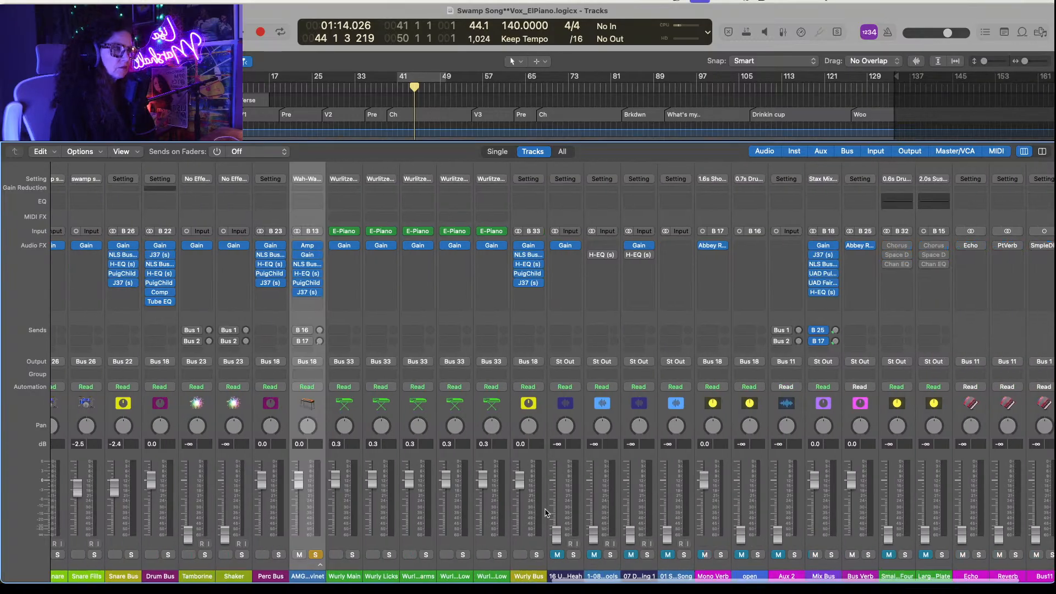
scroll(546, 513, left, 1)
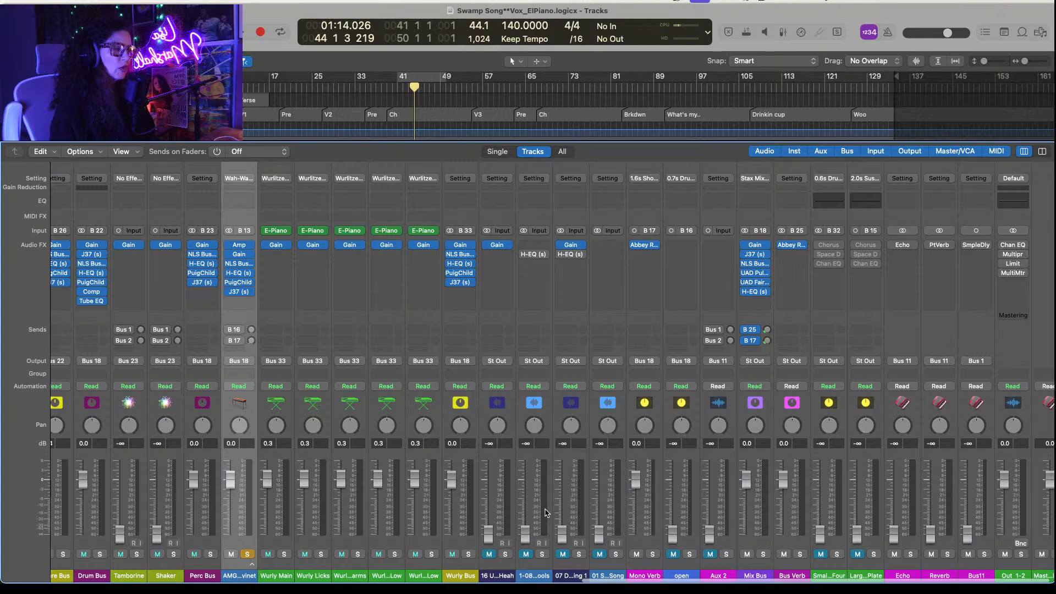
scroll(546, 513, left, 5)
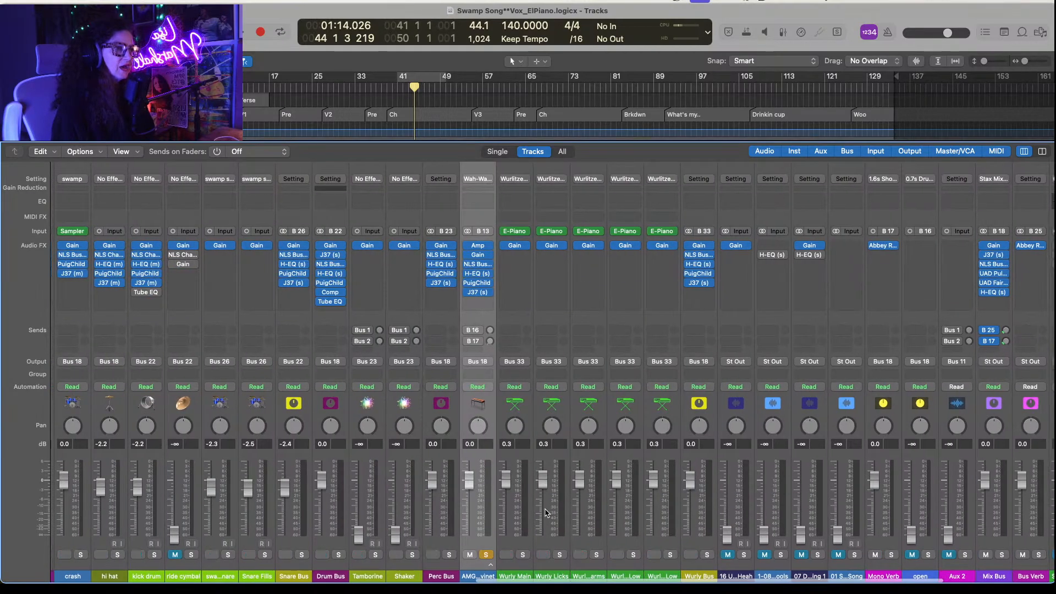
scroll(546, 512, left, 1)
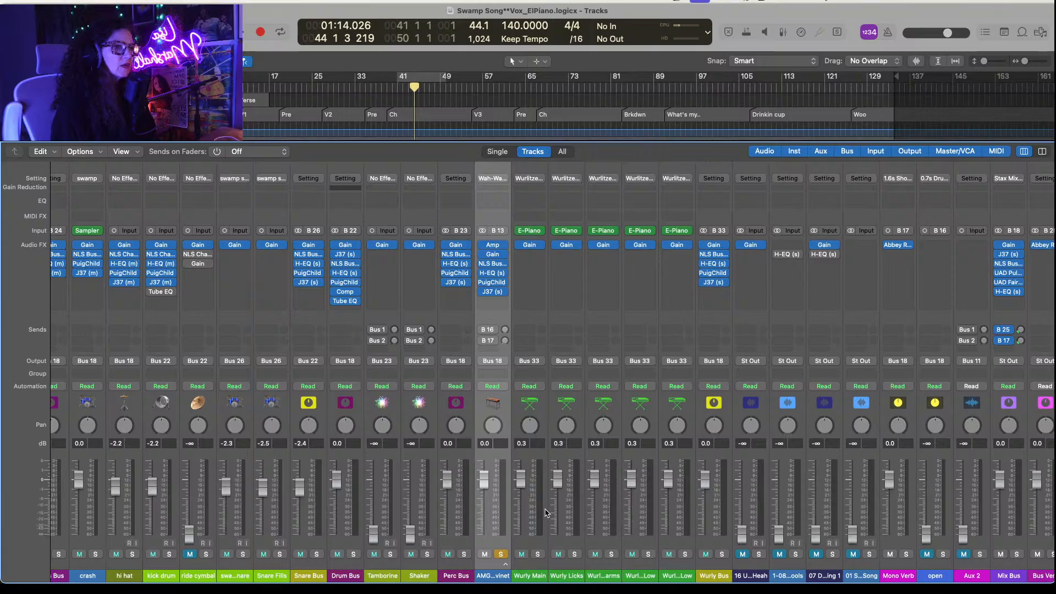
Step: Examine the inputs, sends and outputs of the channel strips across the mixer, from the swamp riff track to the stereo output
scroll(546, 512, left, 10)
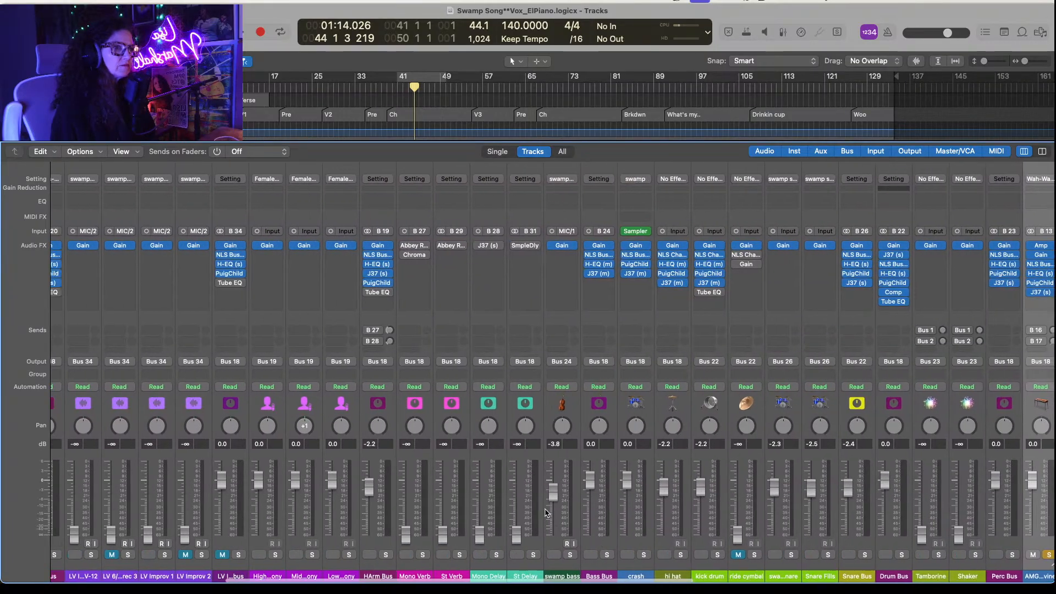
scroll(546, 512, left, 7)
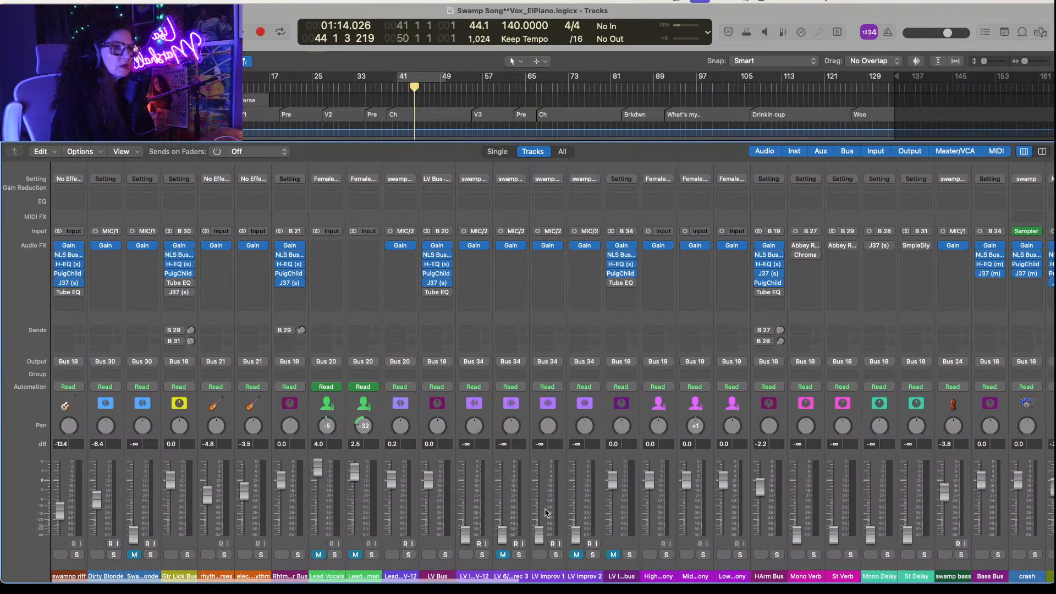
scroll(546, 513, right, 11)
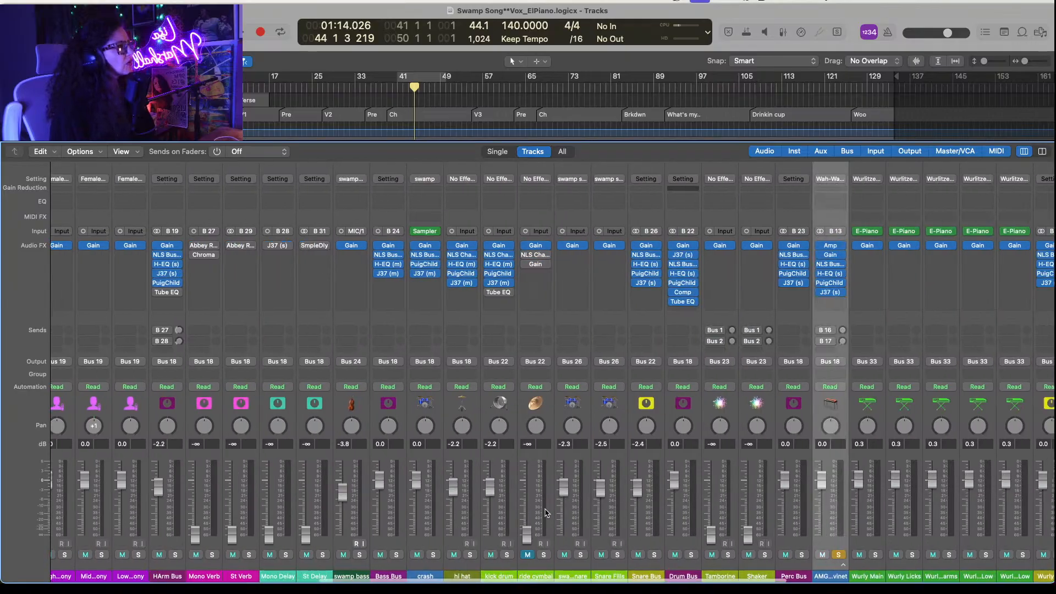
scroll(546, 512, right, 6)
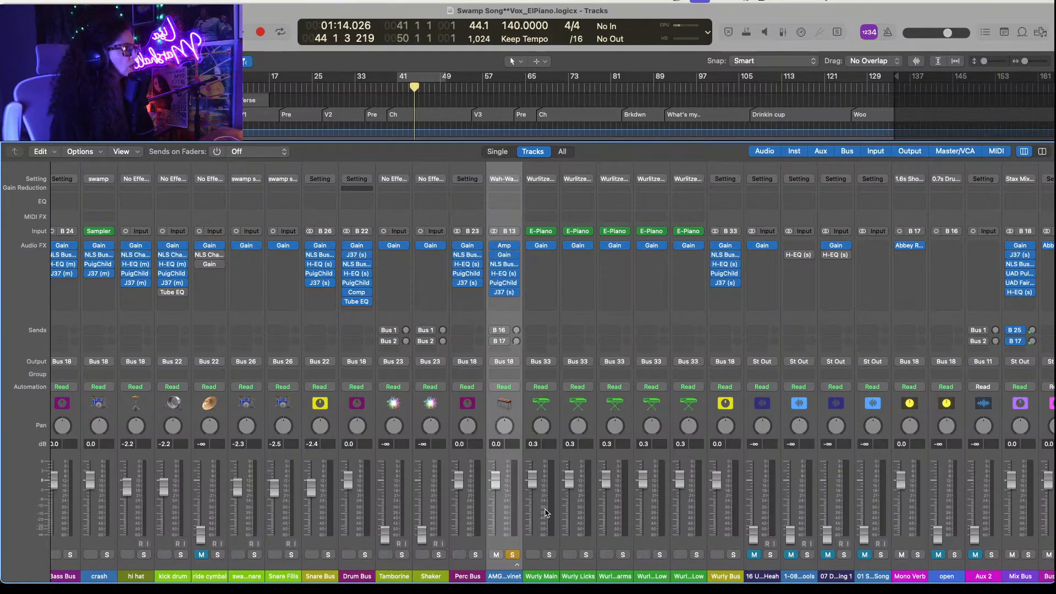
scroll(546, 513, right, 5)
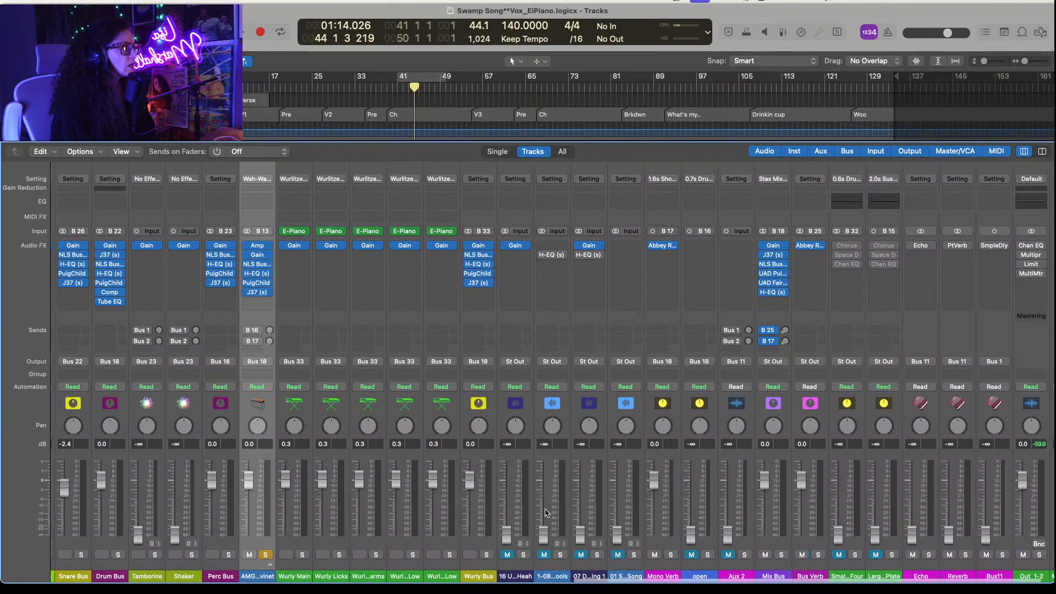
scroll(546, 512, right, 1)
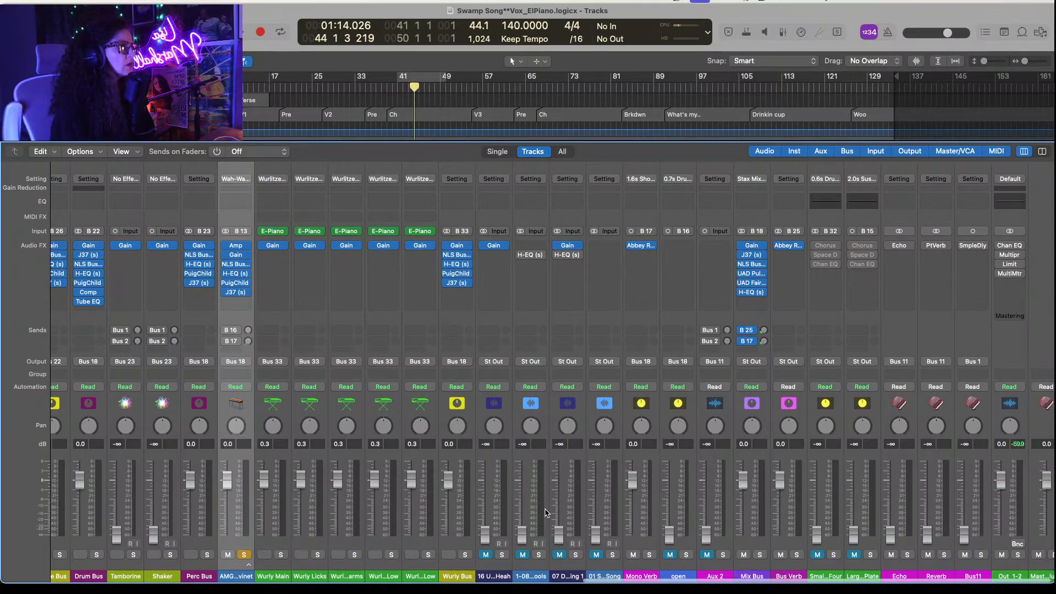
scroll(546, 512, right, 1)
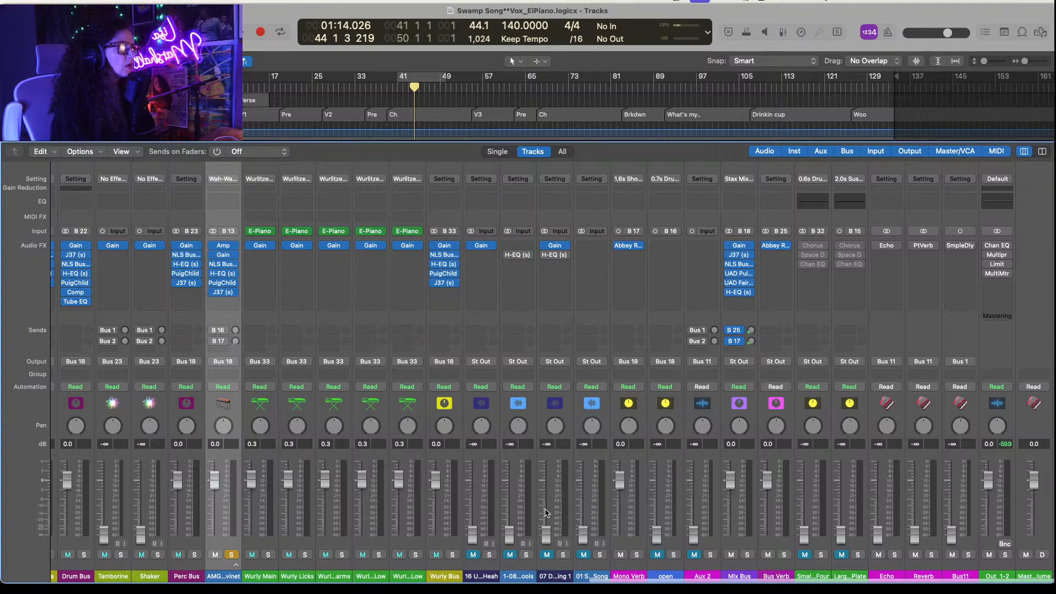
scroll(546, 512, left, 20)
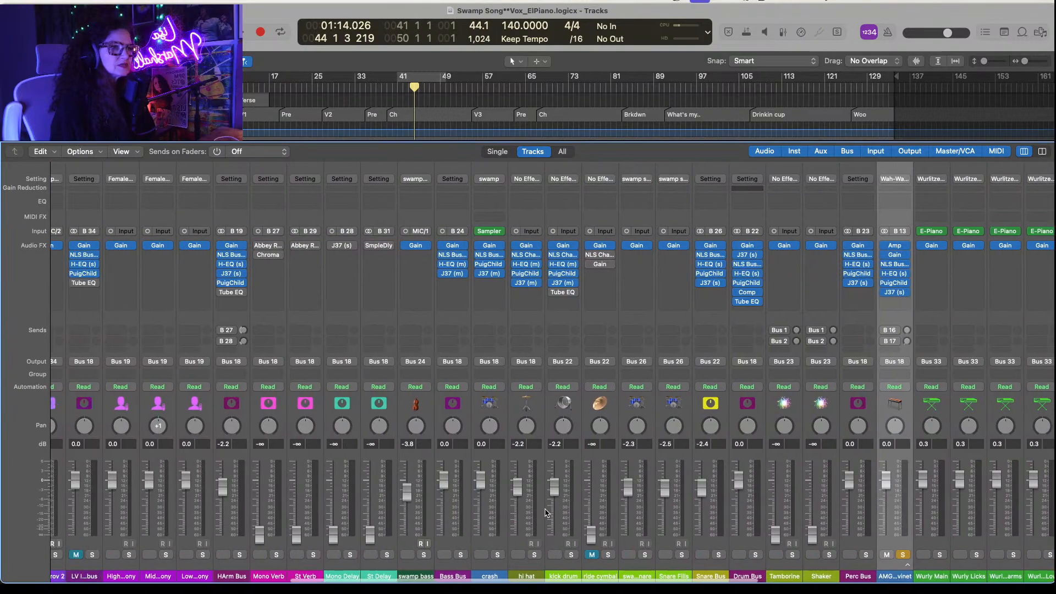
scroll(546, 512, left, 15)
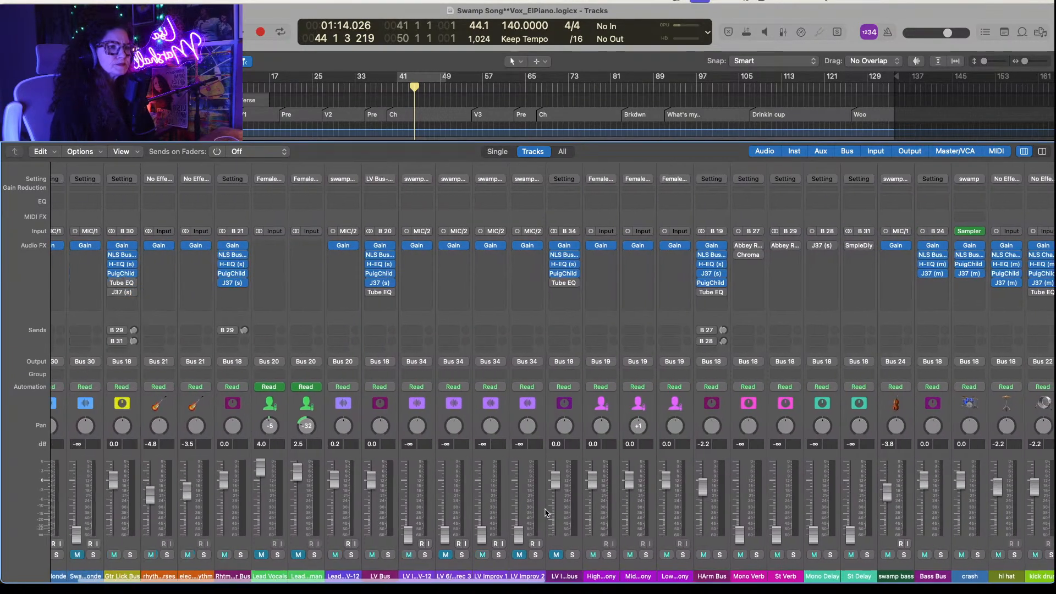
scroll(546, 512, left, 2)
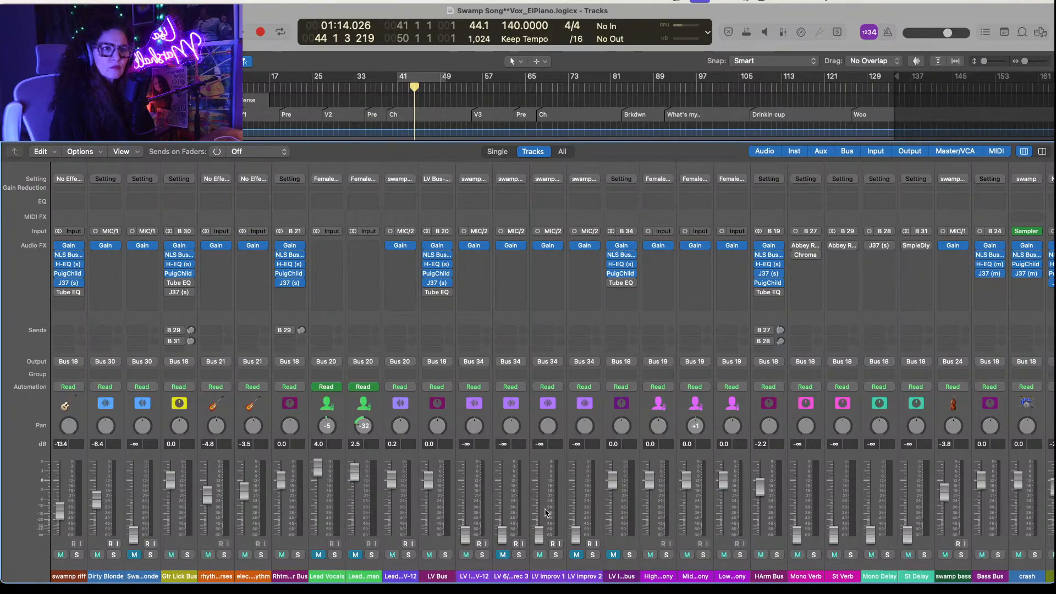
scroll(546, 512, right, 12)
scroll(546, 512, right, 14)
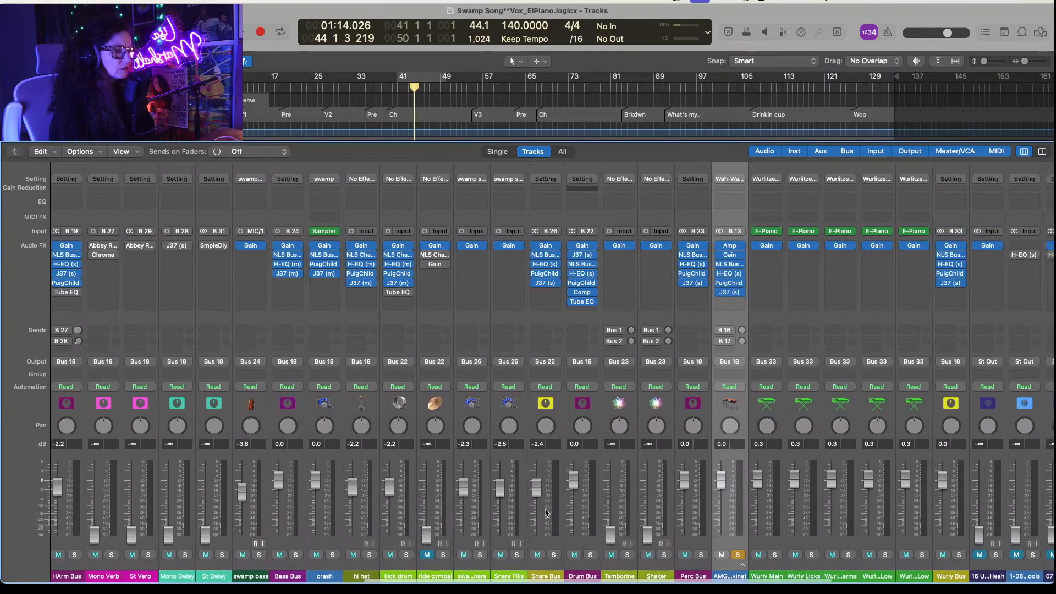
Step: Set the AMG Clavinet channel's input from its bus to No Input, audition it soloed, and stop playback
scroll(546, 513, right, 3)
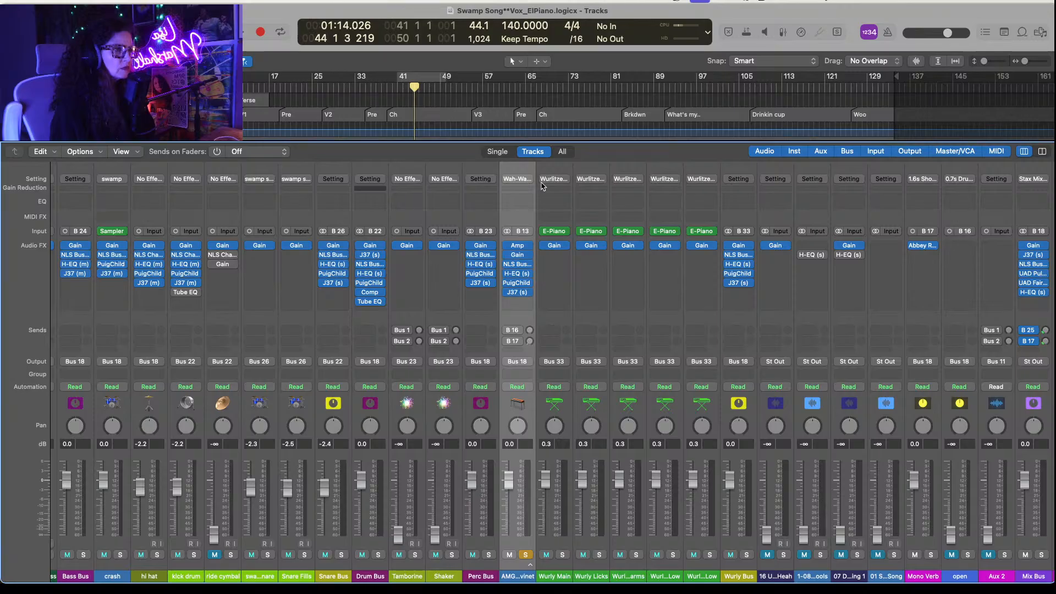
click(524, 232)
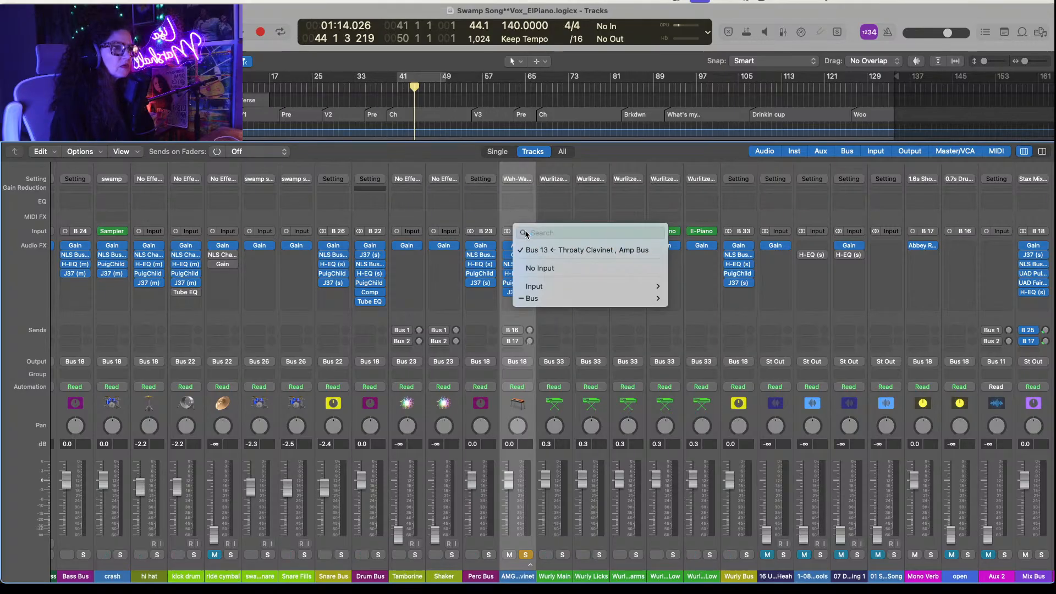
click(536, 268)
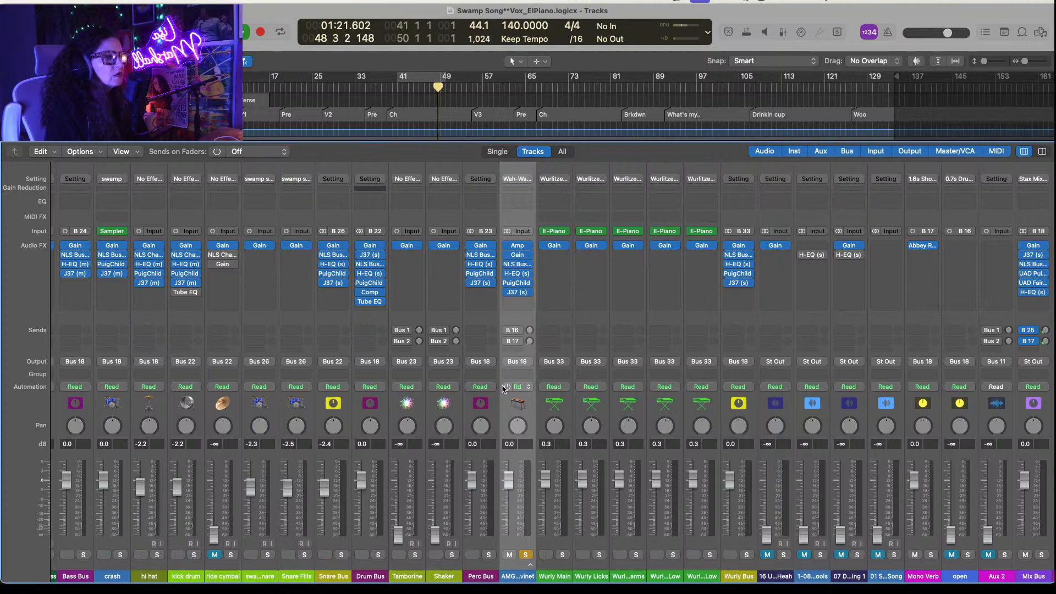
key(space)
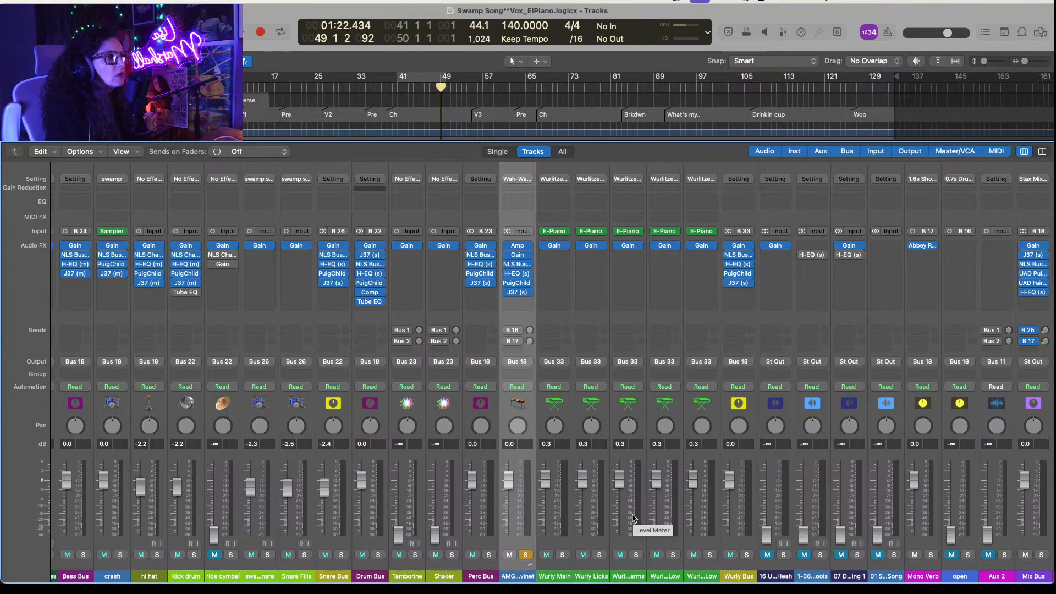
Step: Recheck the mixer's channel strips on both sides of the AMG Clavinet, from the guitar and vocal tracks to the output channels
scroll(632, 517, right, 2)
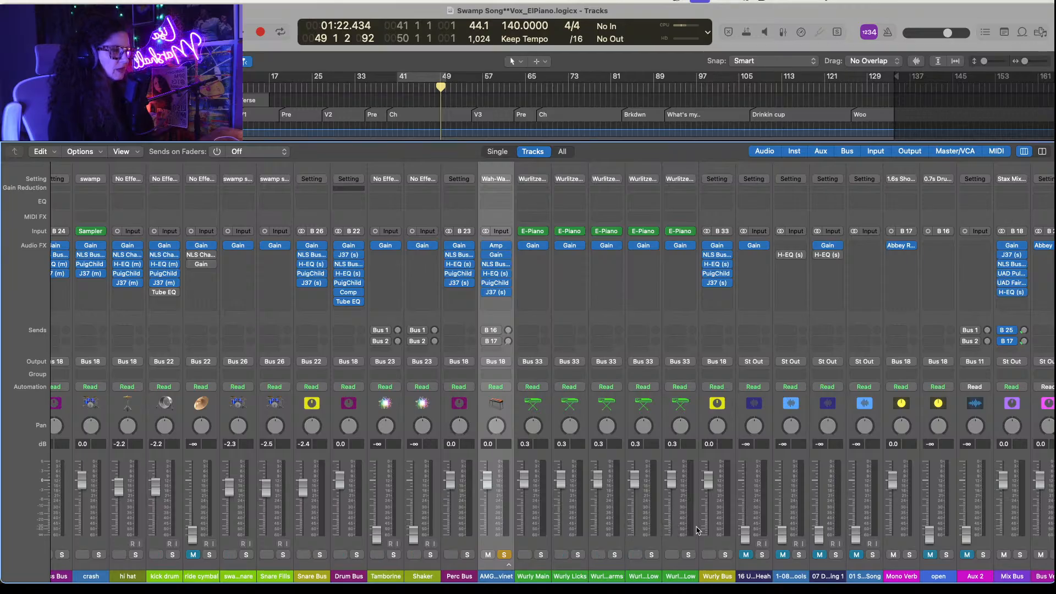
scroll(586, 513, left, 2)
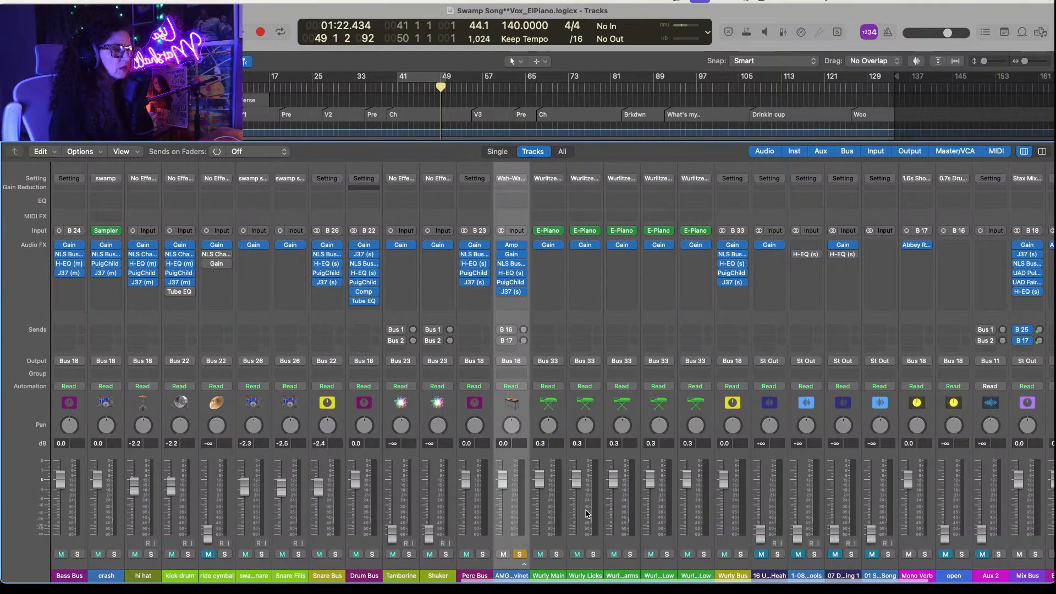
scroll(586, 513, right, 10)
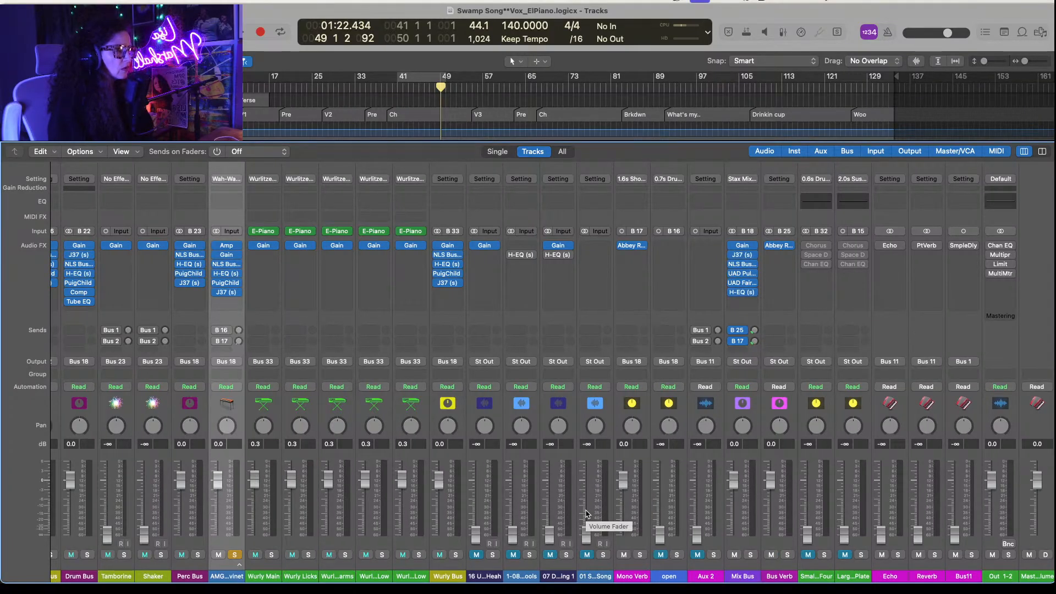
scroll(586, 513, left, 1)
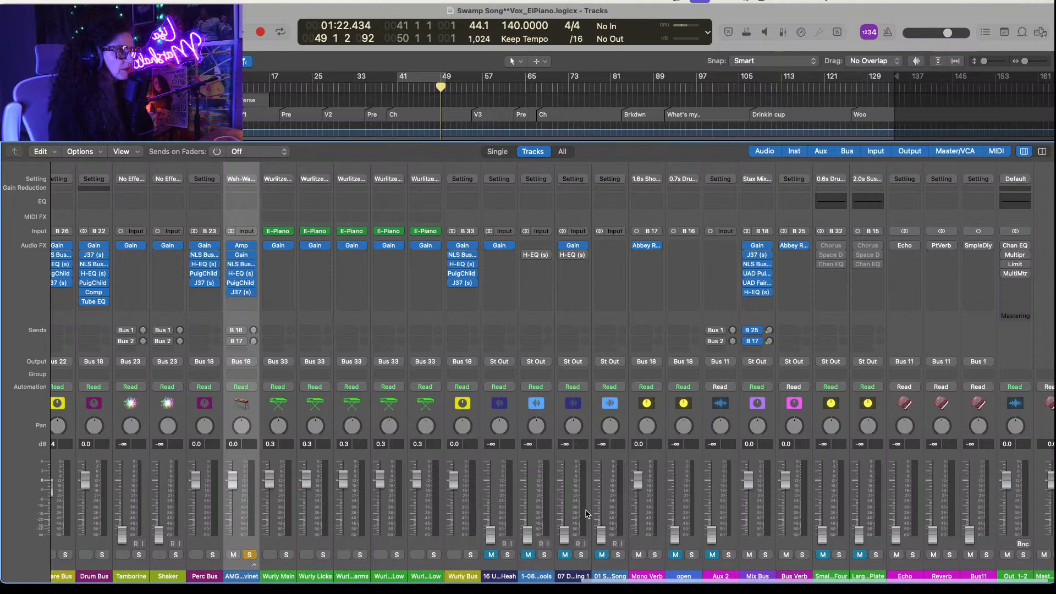
scroll(586, 515, left, 1)
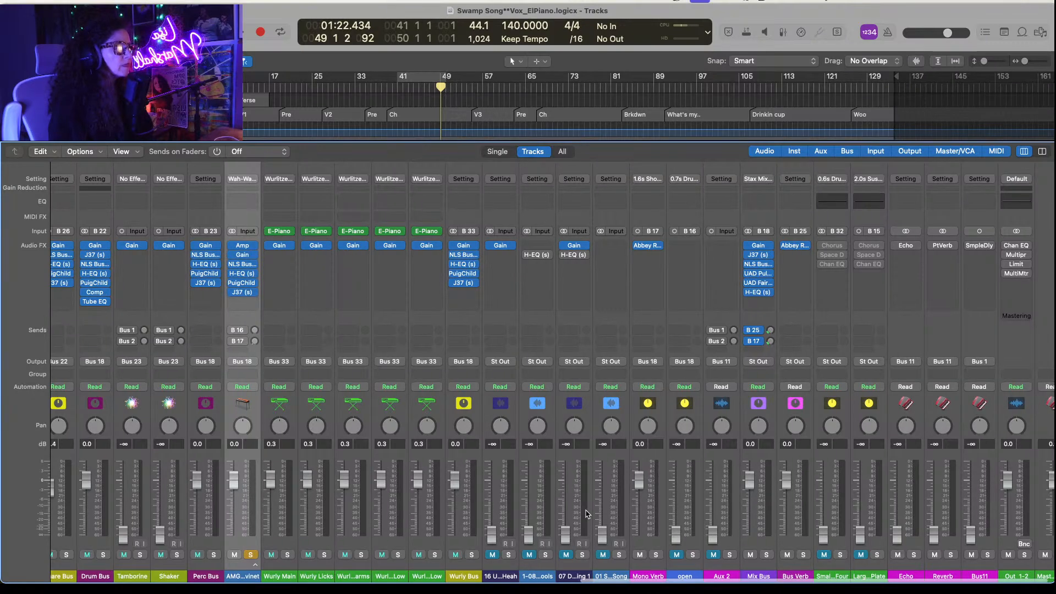
scroll(586, 514, left, 5)
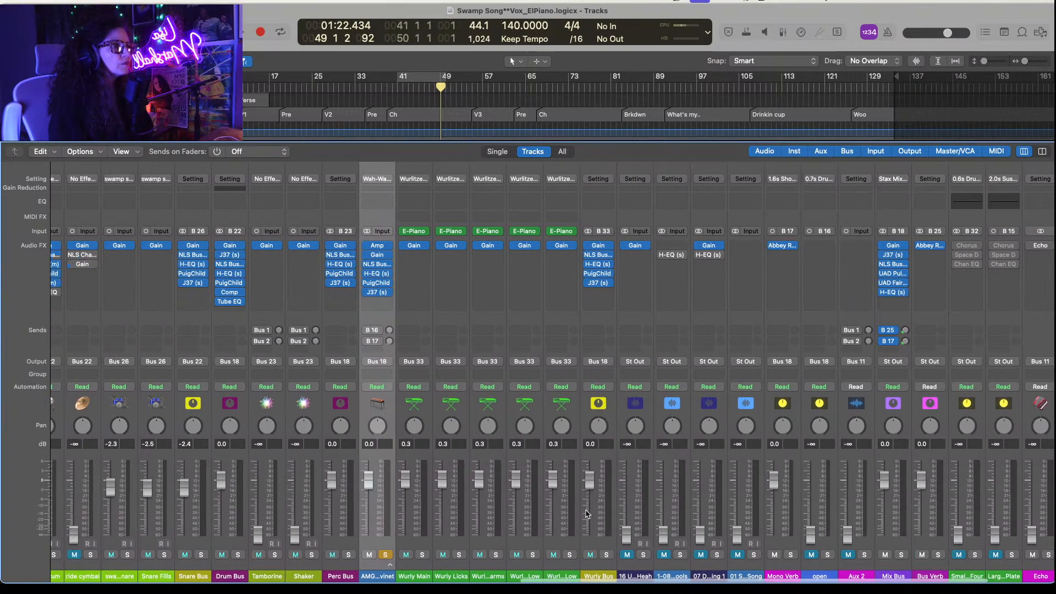
scroll(586, 514, left, 14)
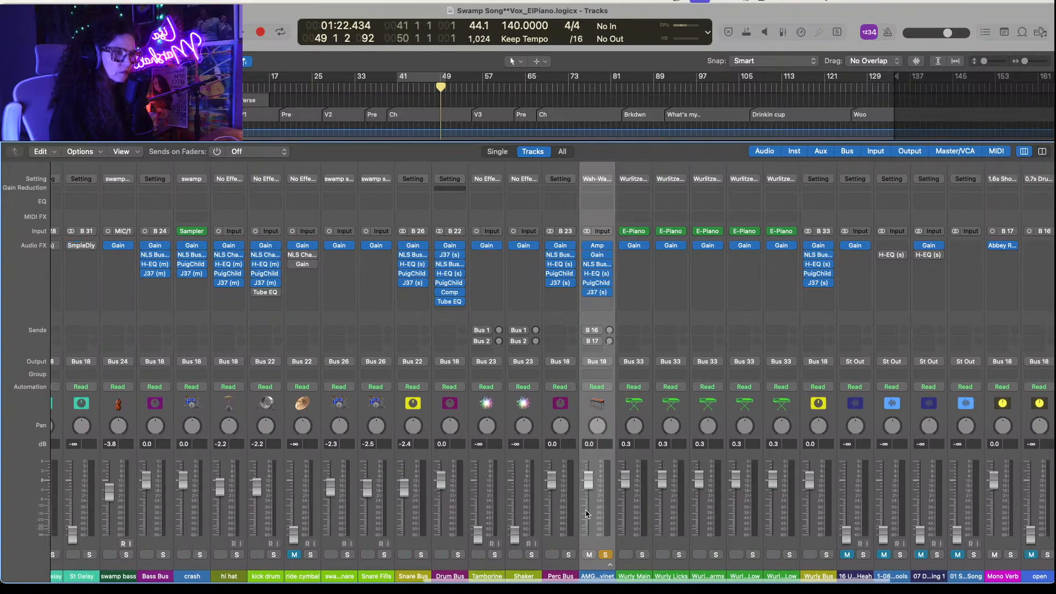
scroll(586, 514, left, 4)
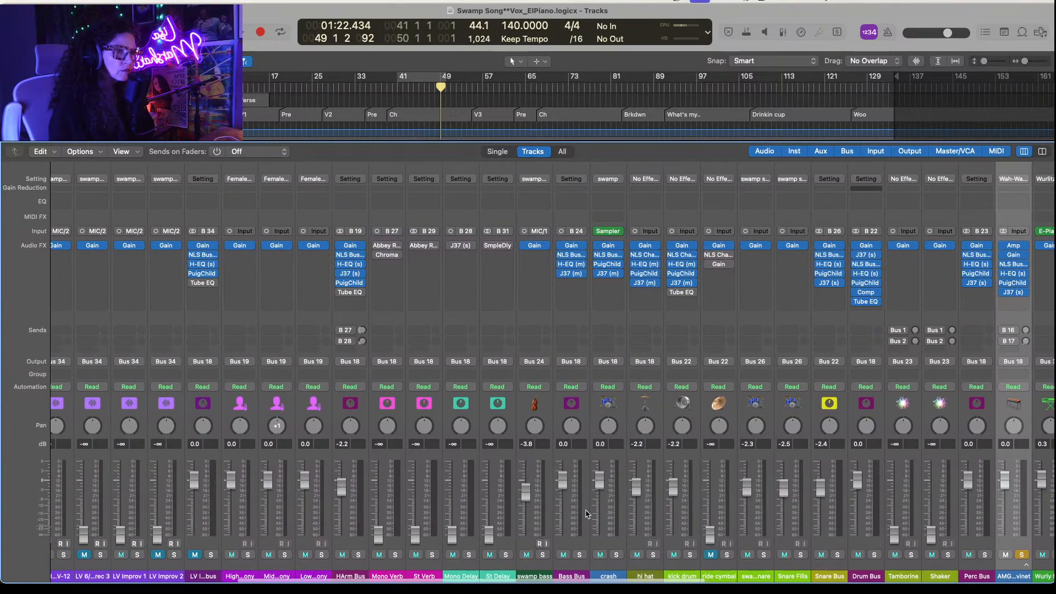
scroll(586, 514, left, 10)
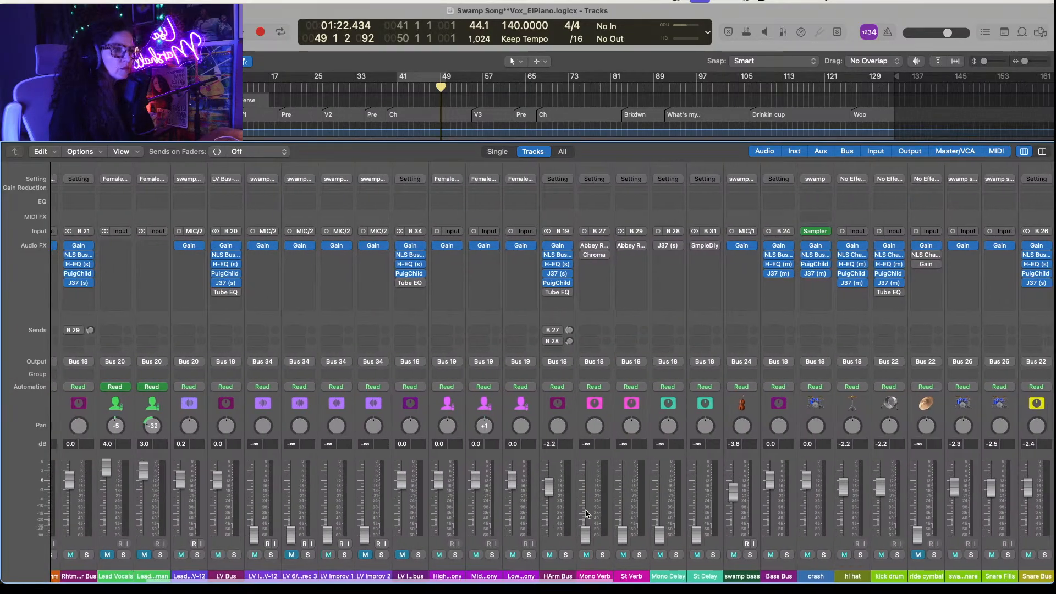
scroll(586, 514, left, 3)
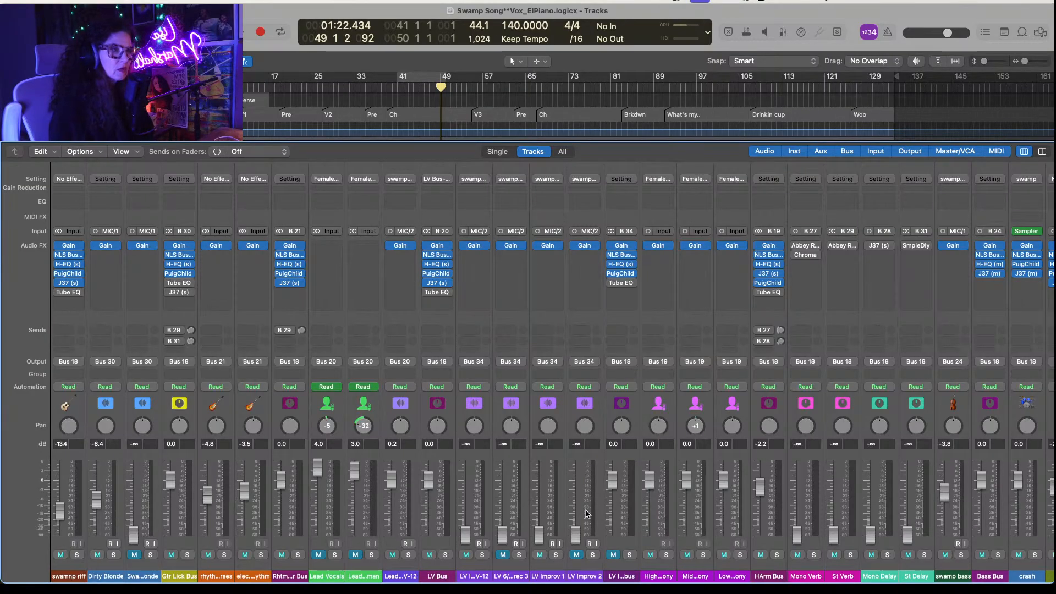
scroll(587, 514, right, 15)
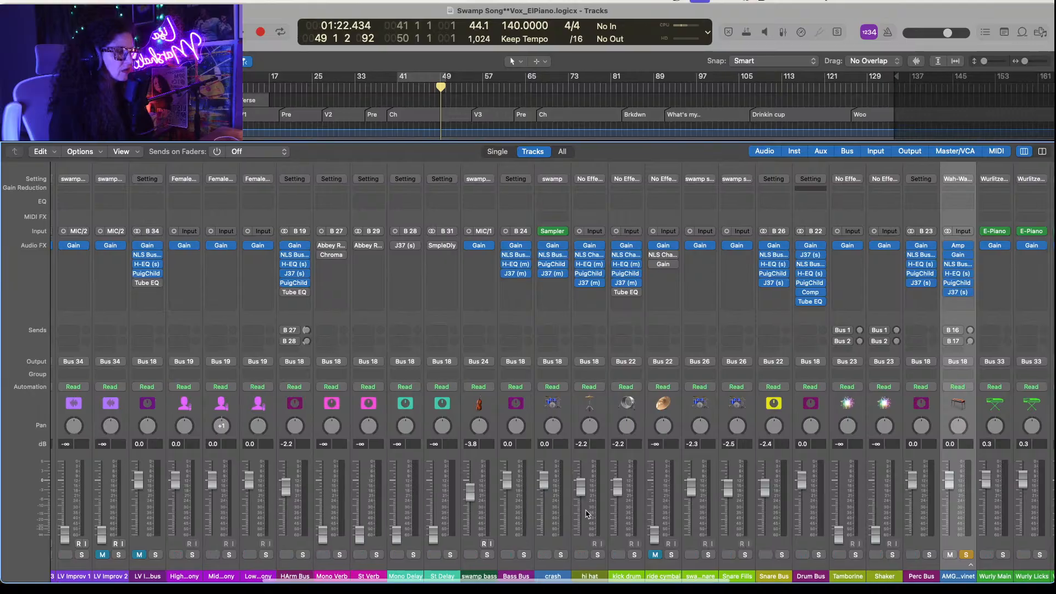
scroll(586, 514, right, 1)
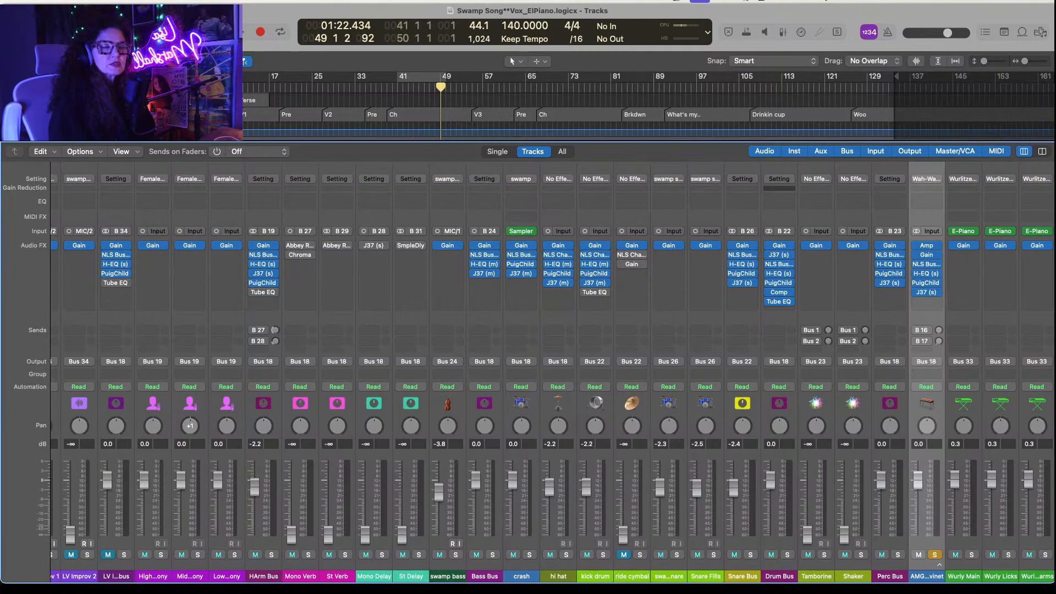
Step: Save a copy of the project in the Swamp Song folder as Swamp Song**Vox_ElPianoCopy
click(77, 2)
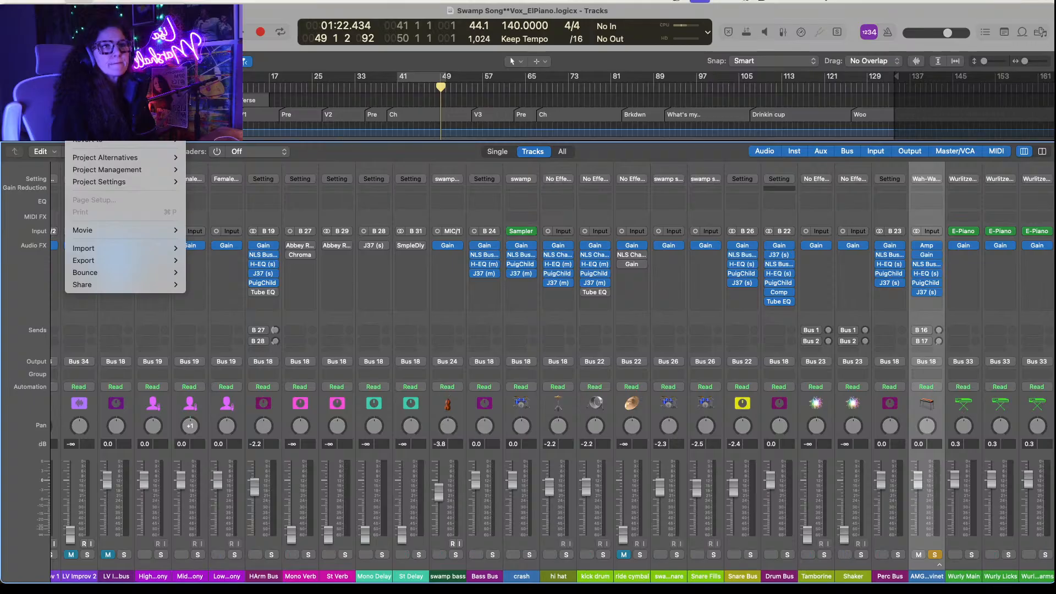
key(Escape)
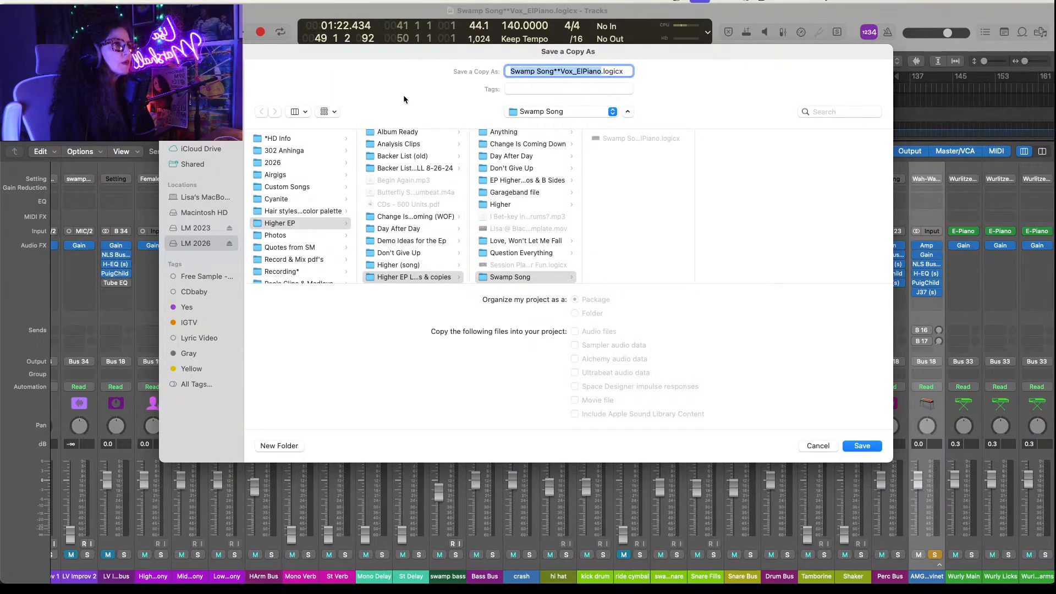
click(601, 73)
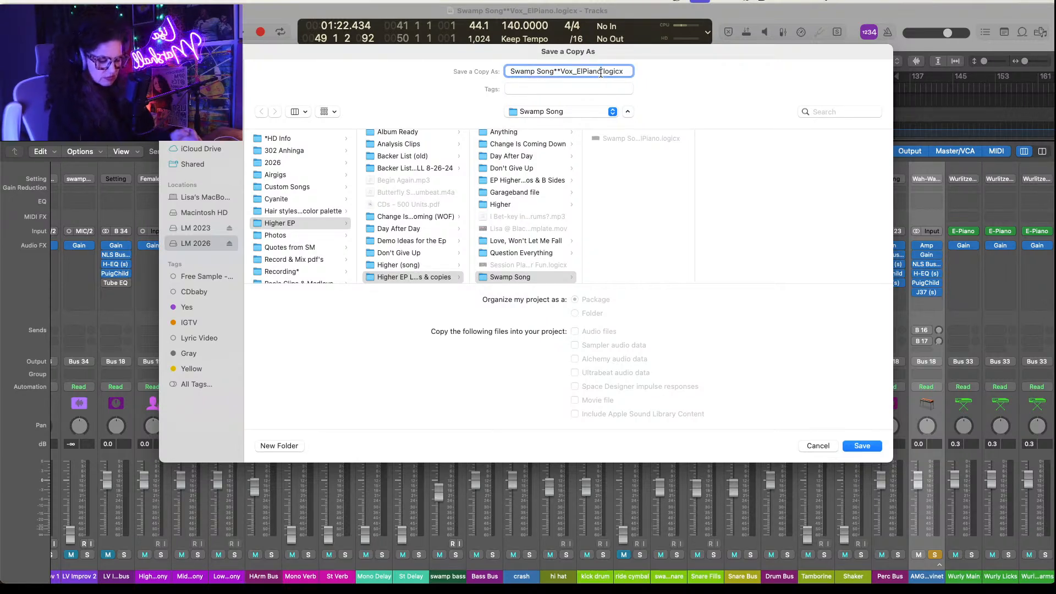
text(_)
text(Copy)
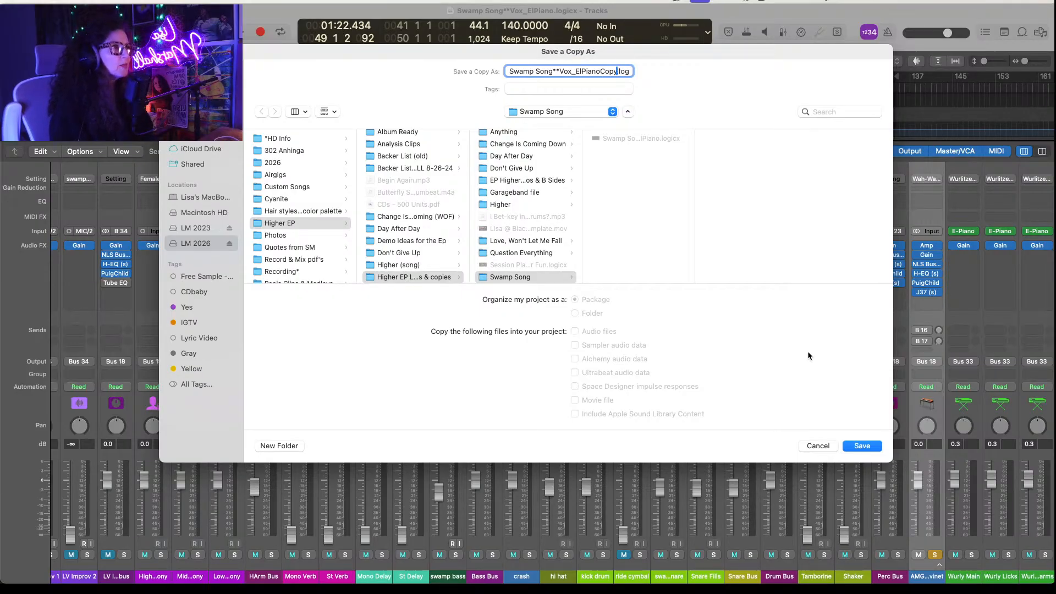
click(862, 445)
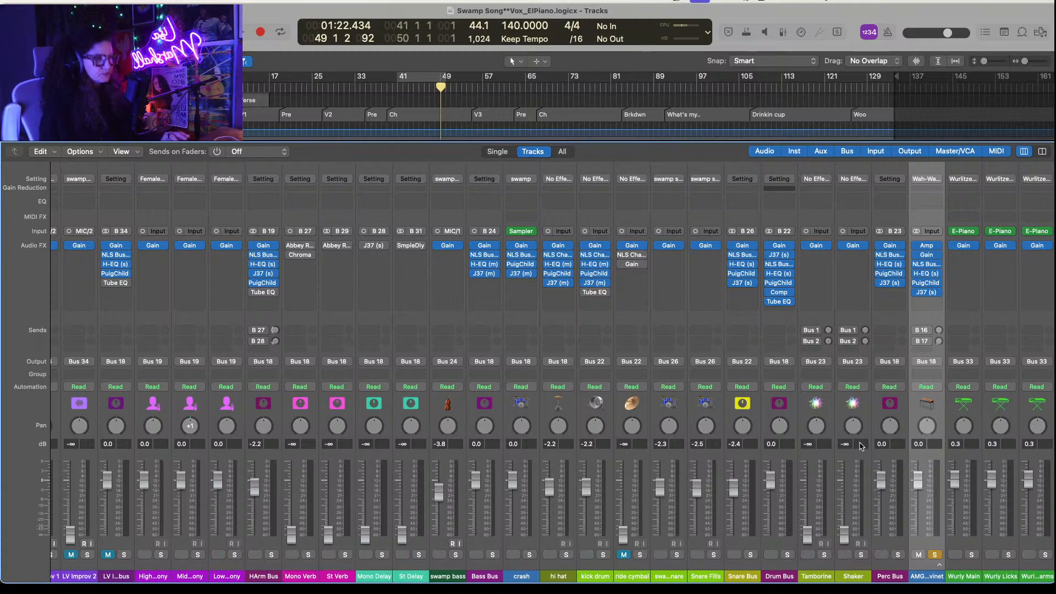
Step: Show all of the project's channel strips in the mixer, look through the unused audio, instrument and bus channels, and return to the Tracks view
click(561, 151)
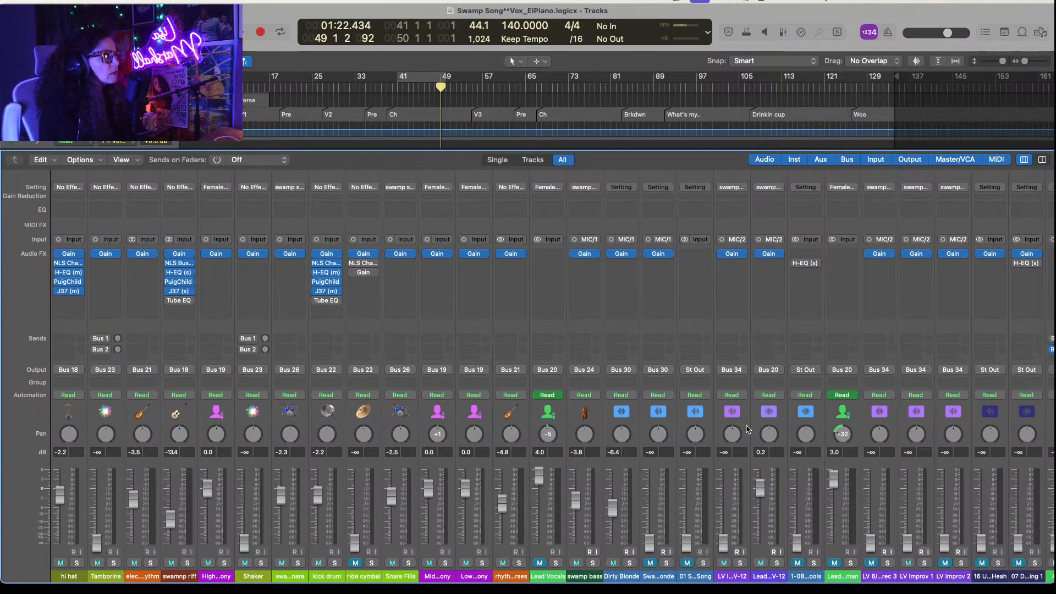
scroll(748, 429, right, 10)
scroll(748, 428, right, 15)
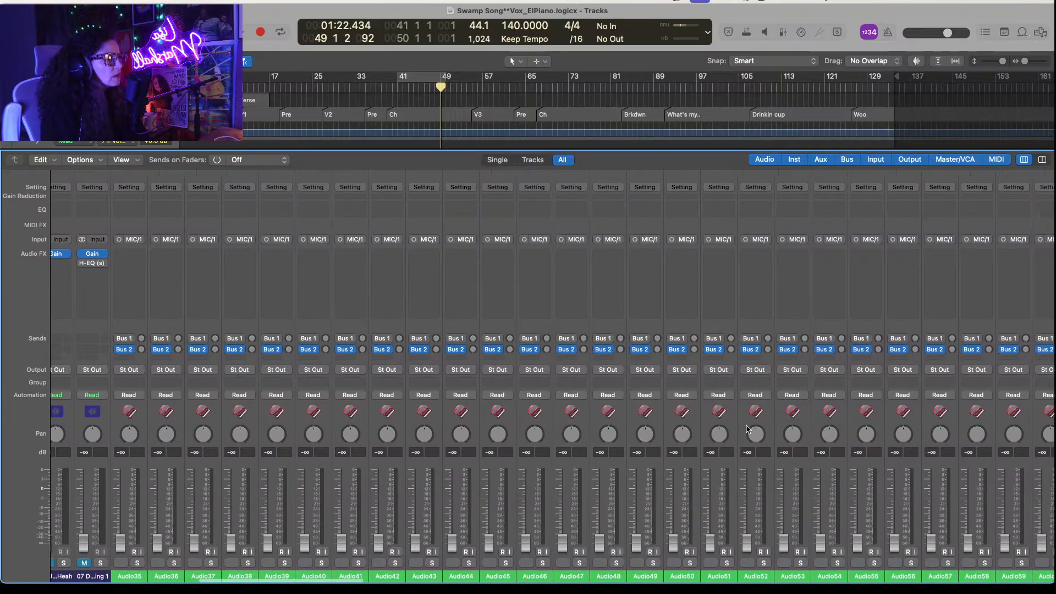
scroll(748, 429, right, 20)
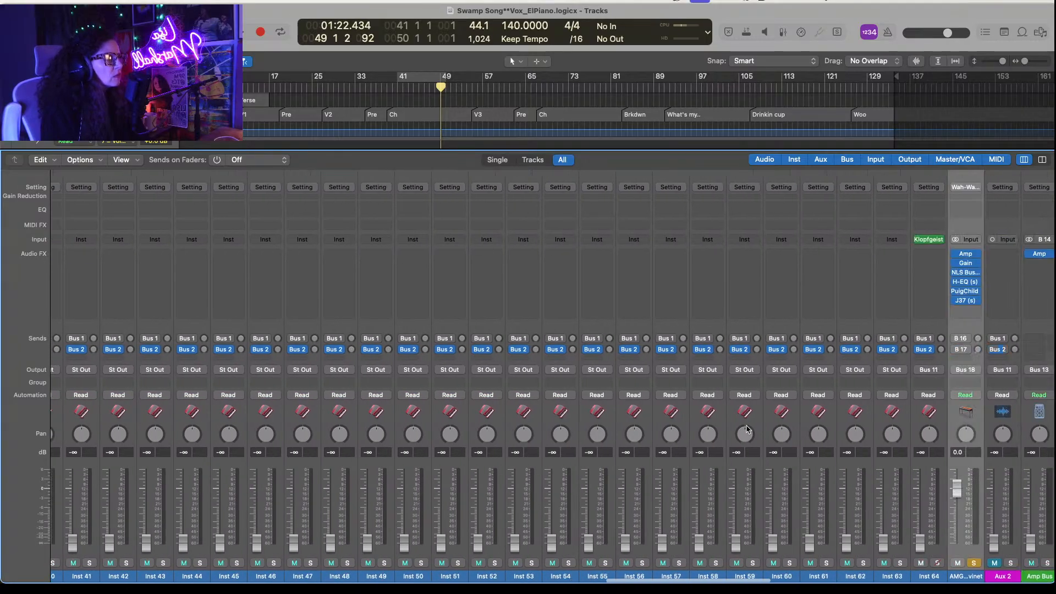
scroll(748, 429, right, 20)
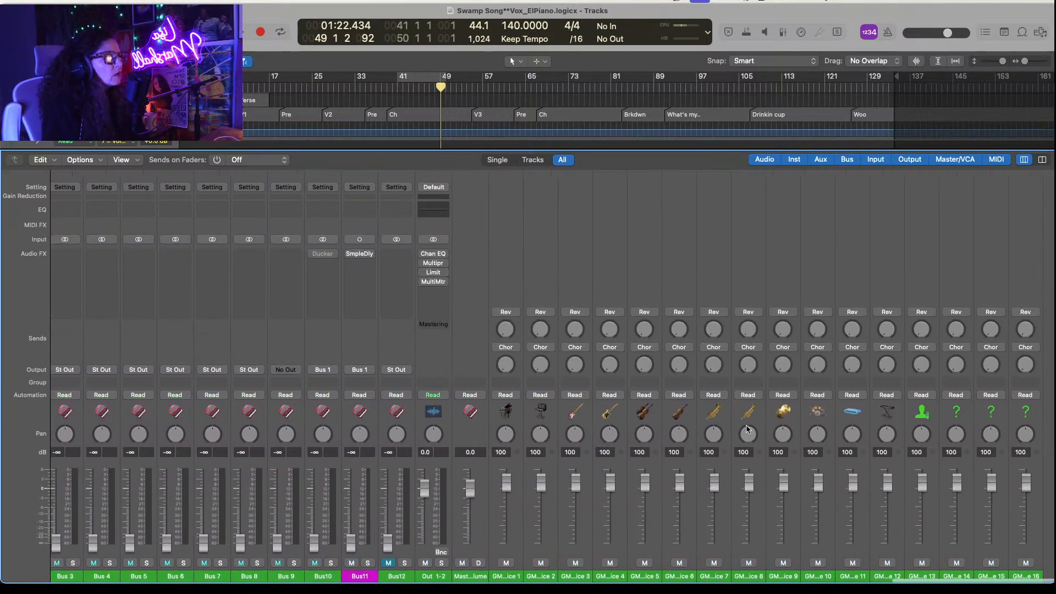
scroll(424, 279, left, 20)
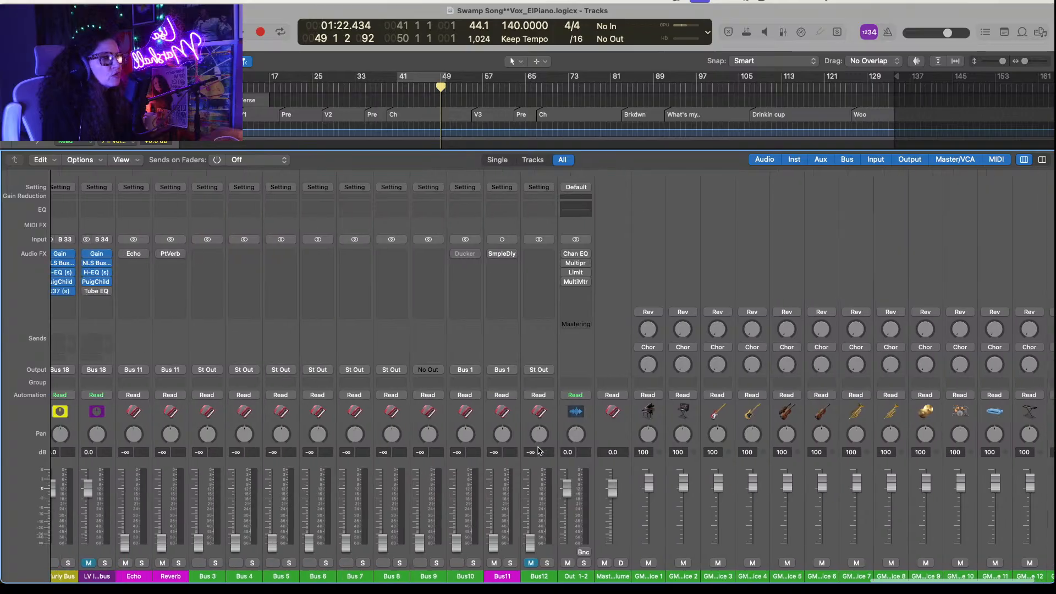
click(532, 160)
scroll(552, 401, left, 10)
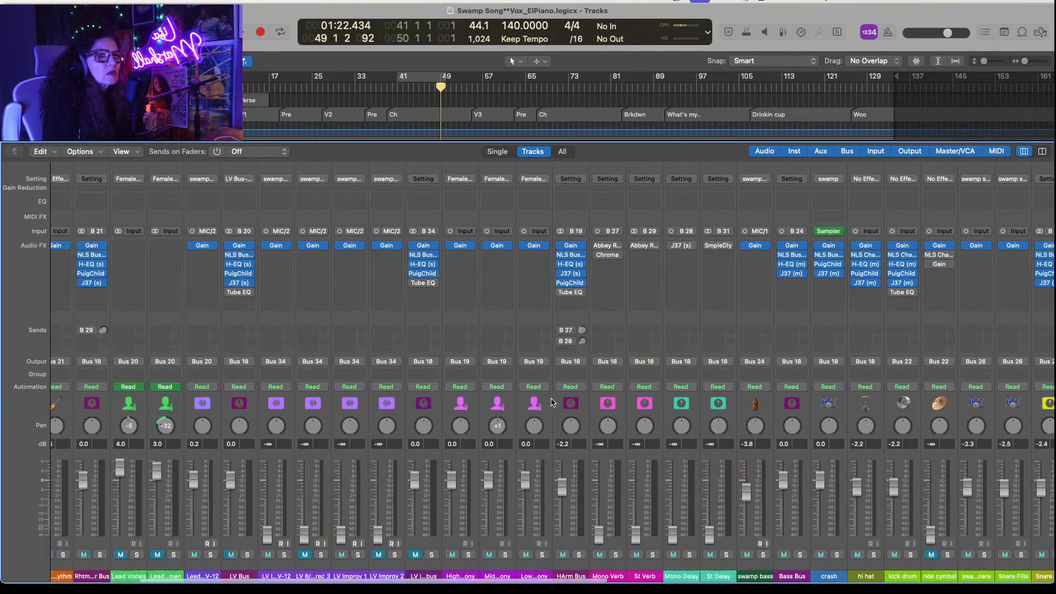